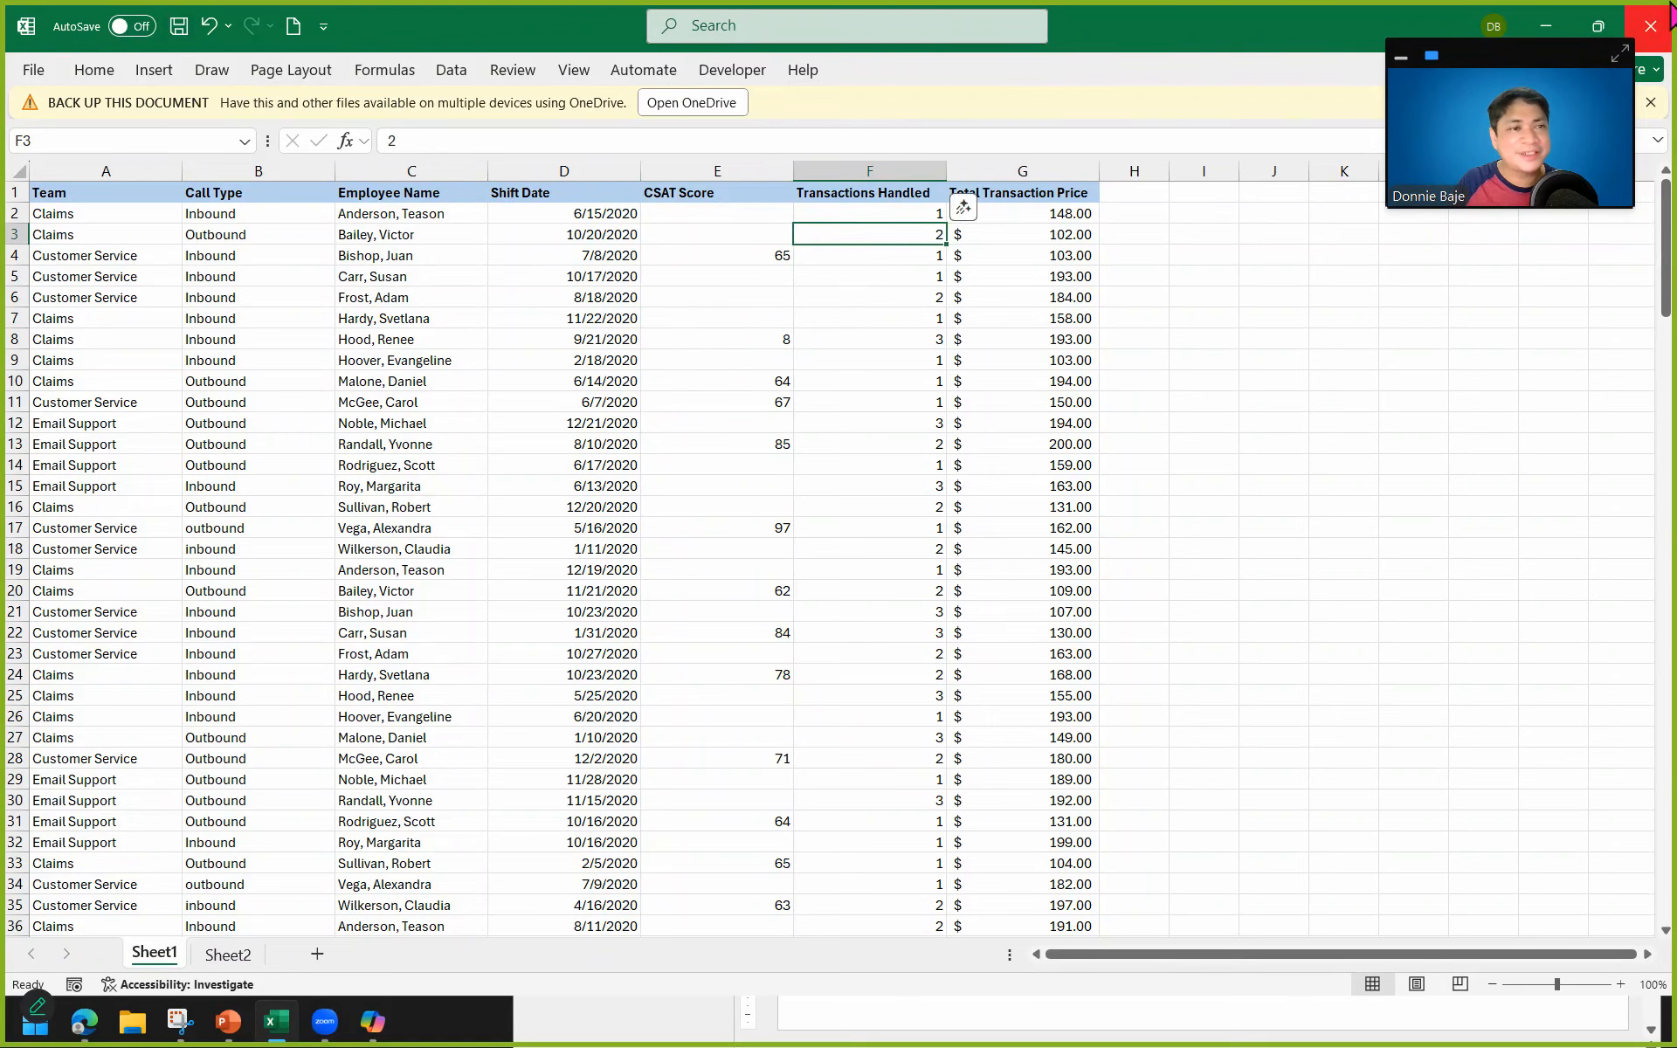
# Switch to ChatGPT and attach data.xlsx from the Documents folder to a new message.
pyautogui.click(178, 26)
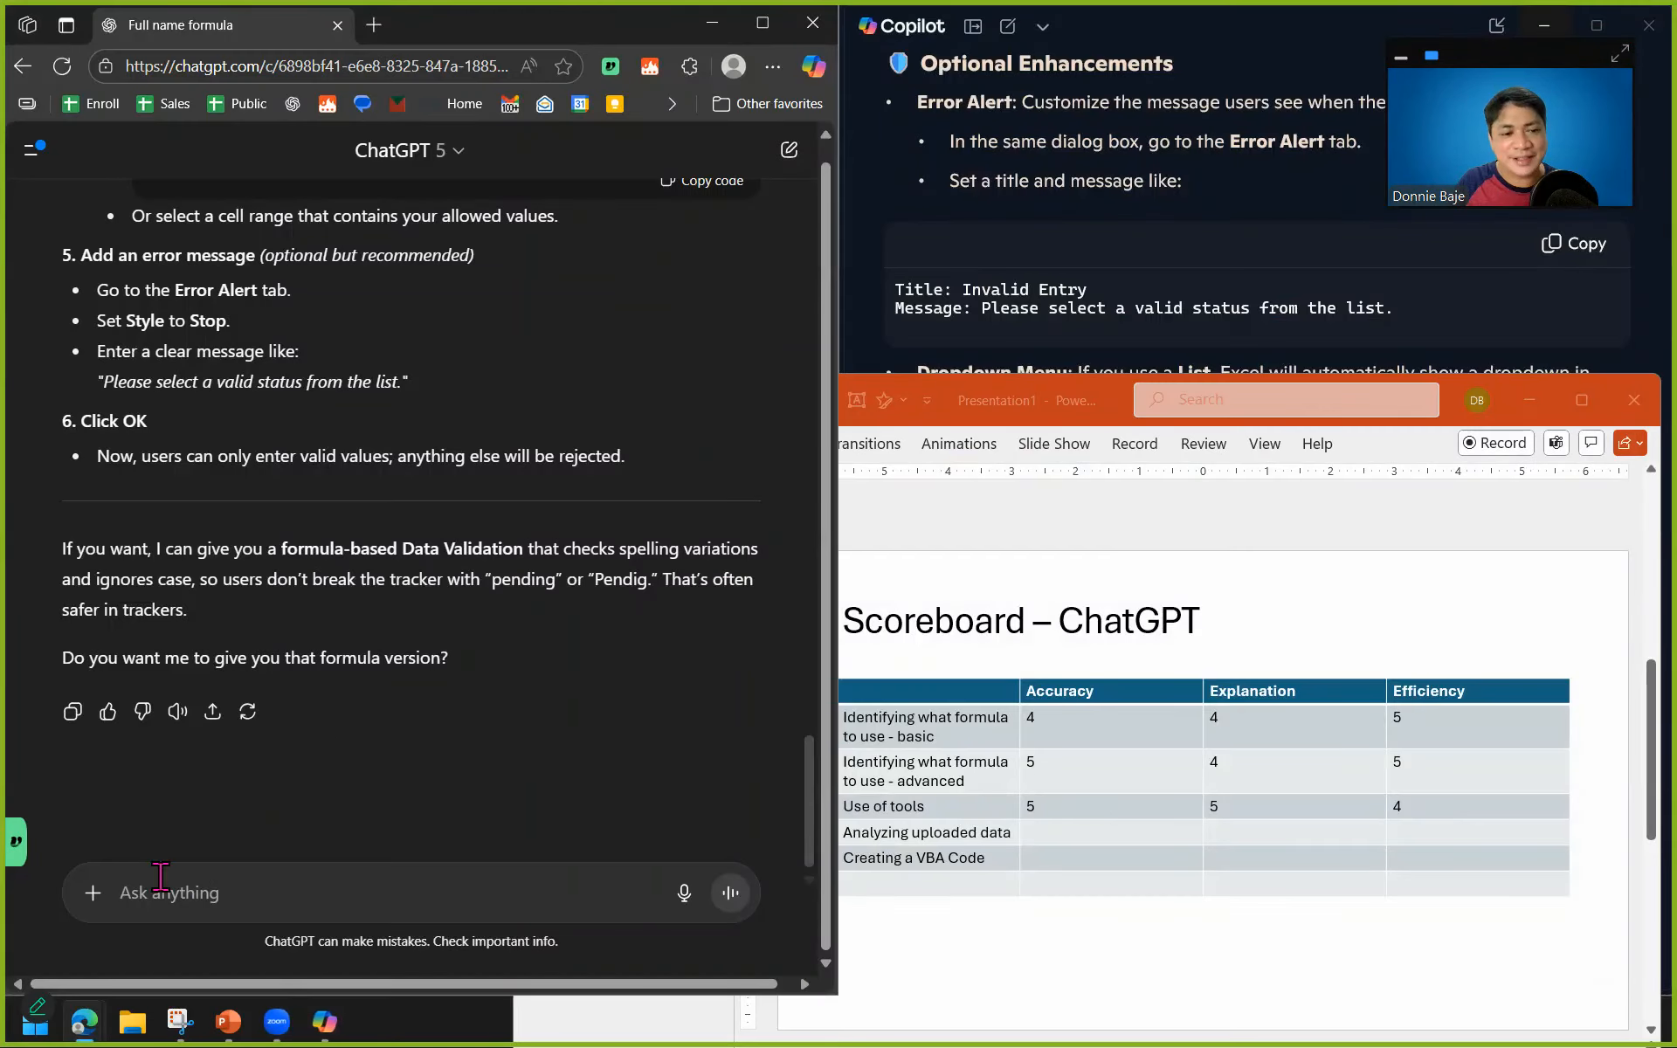
pyautogui.click(93, 893)
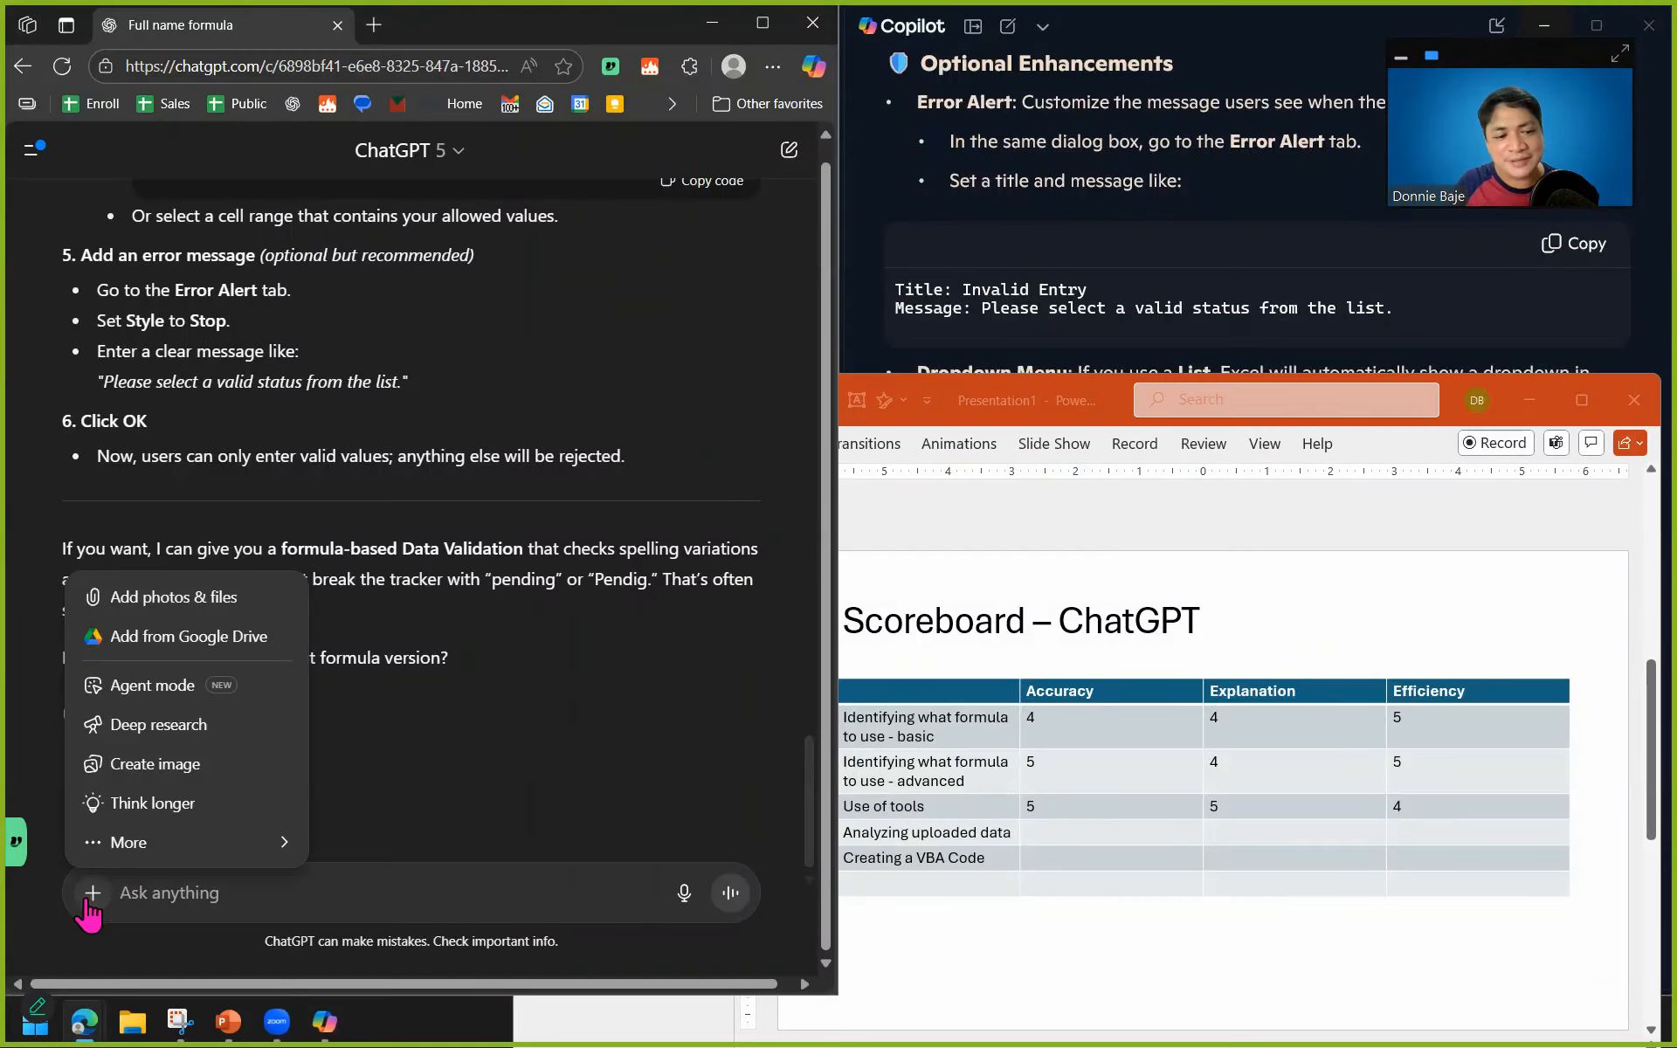
pyautogui.click(188, 601)
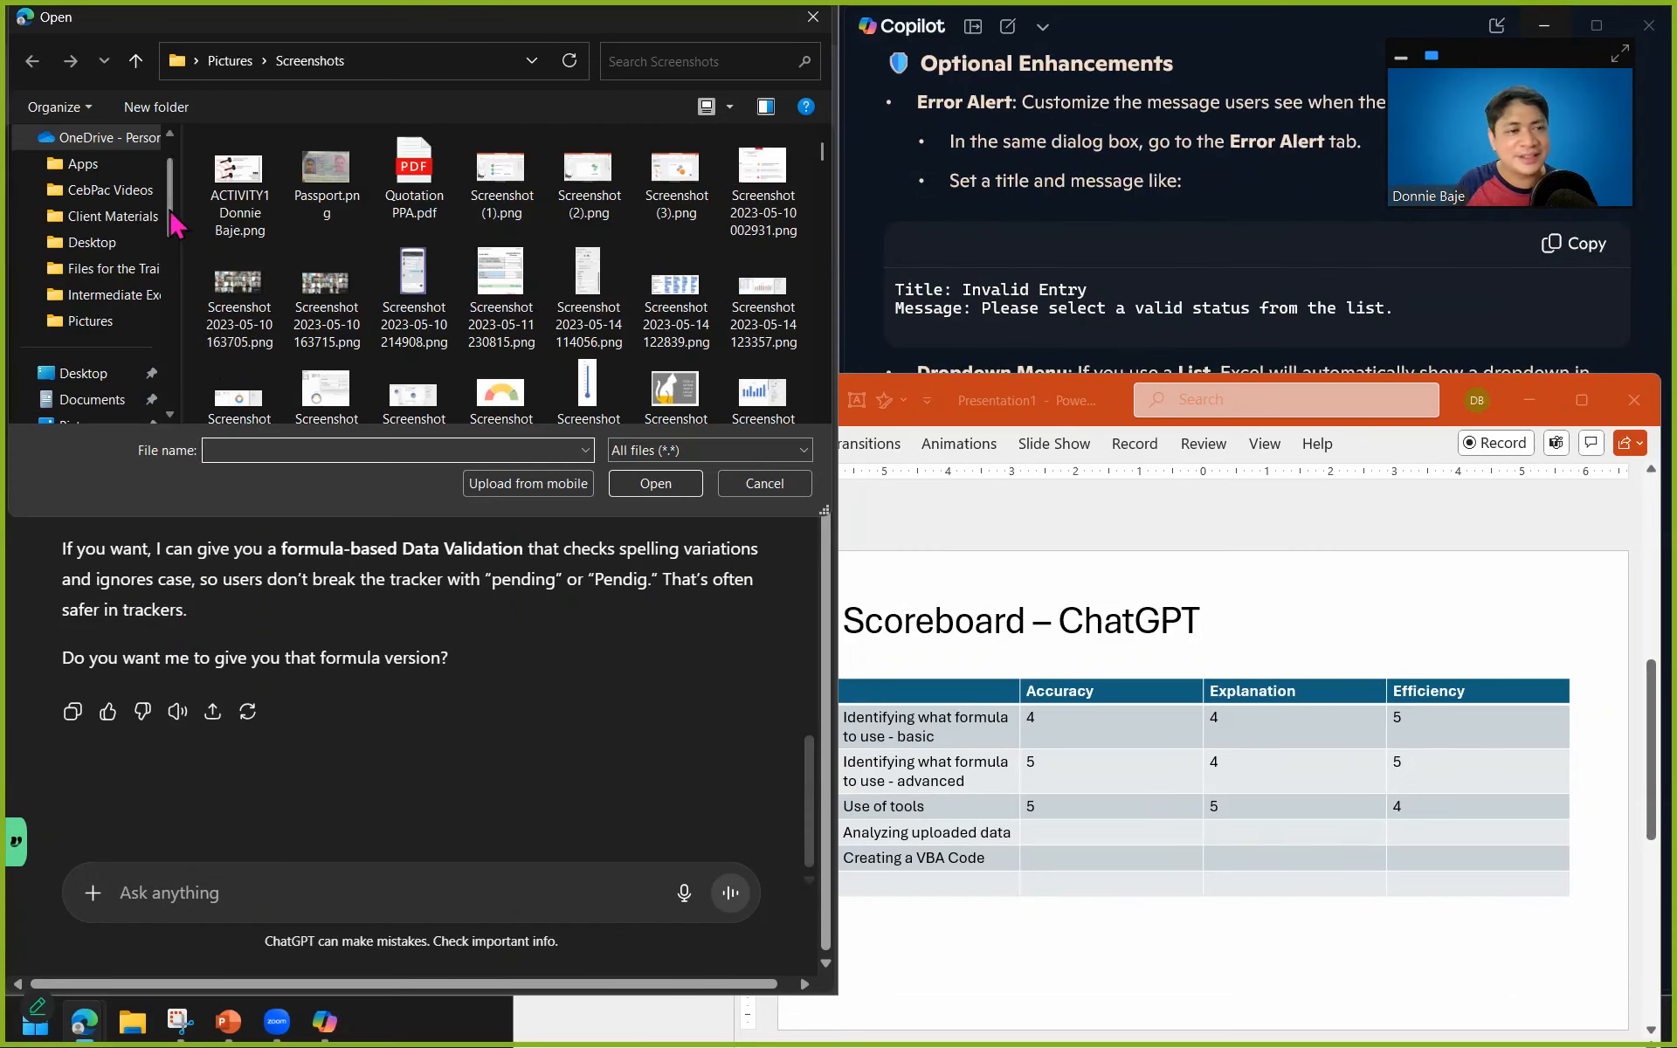
pyautogui.scroll(2, 114, 226)
pyautogui.scroll(-3, 114, 225)
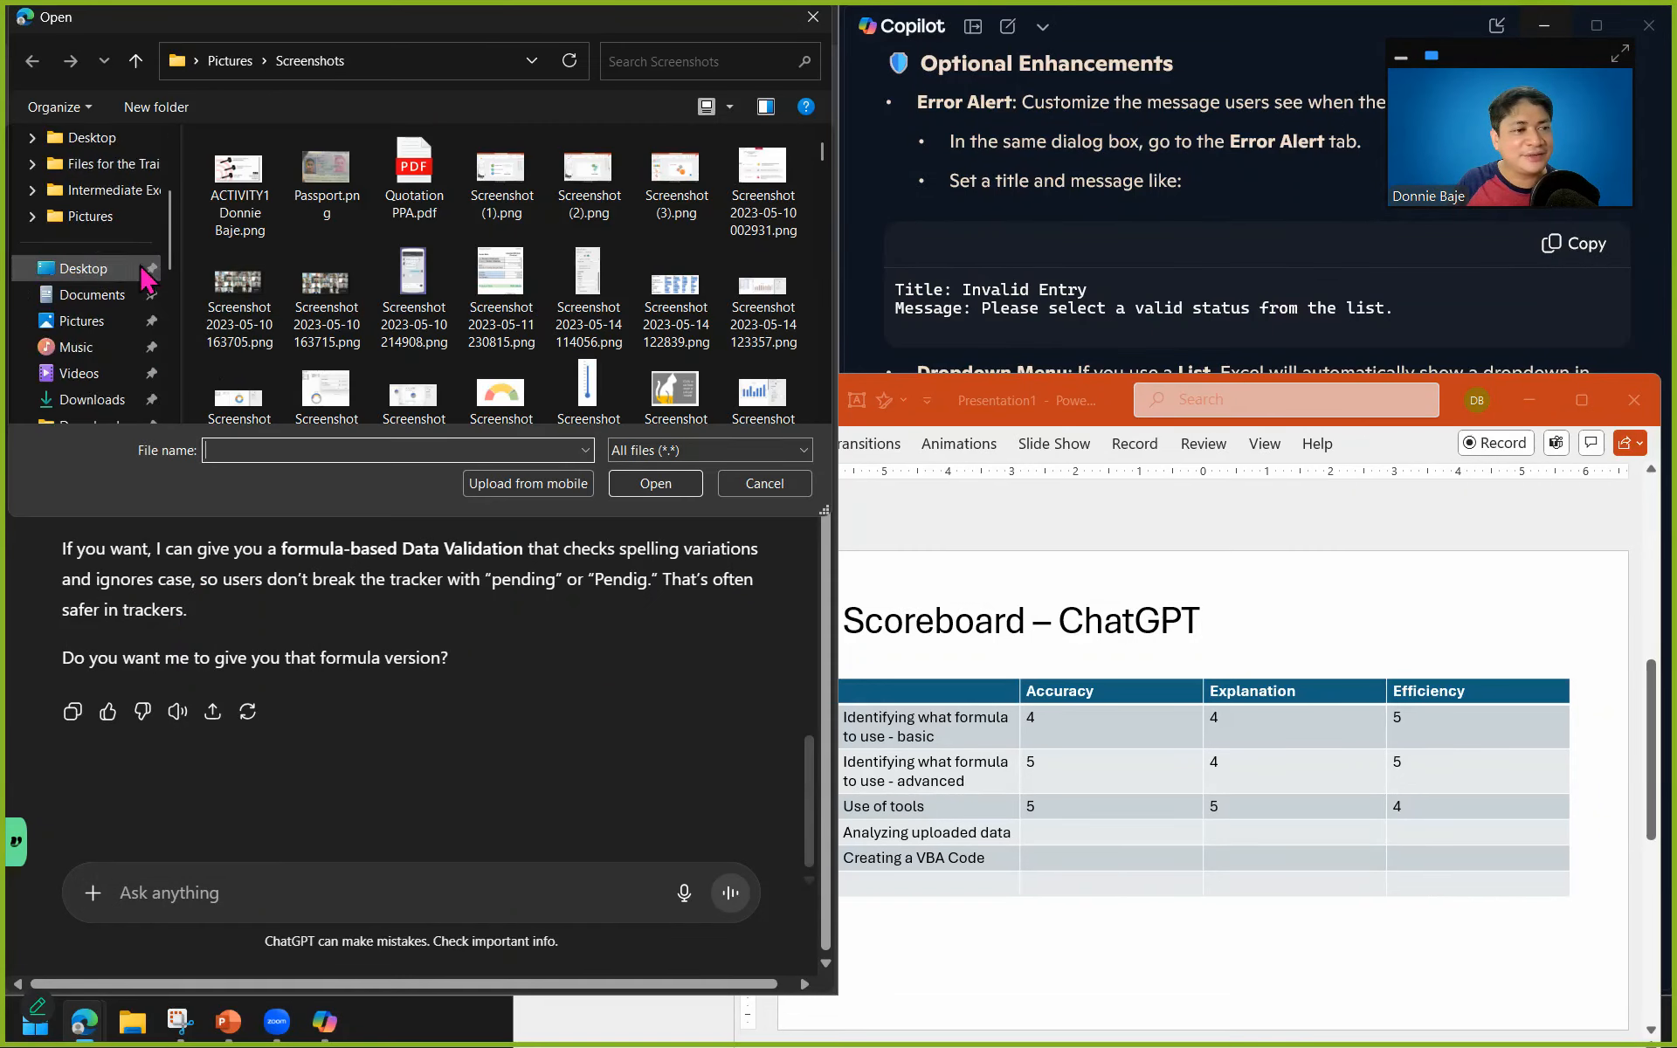
pyautogui.click(127, 295)
pyautogui.click(254, 172)
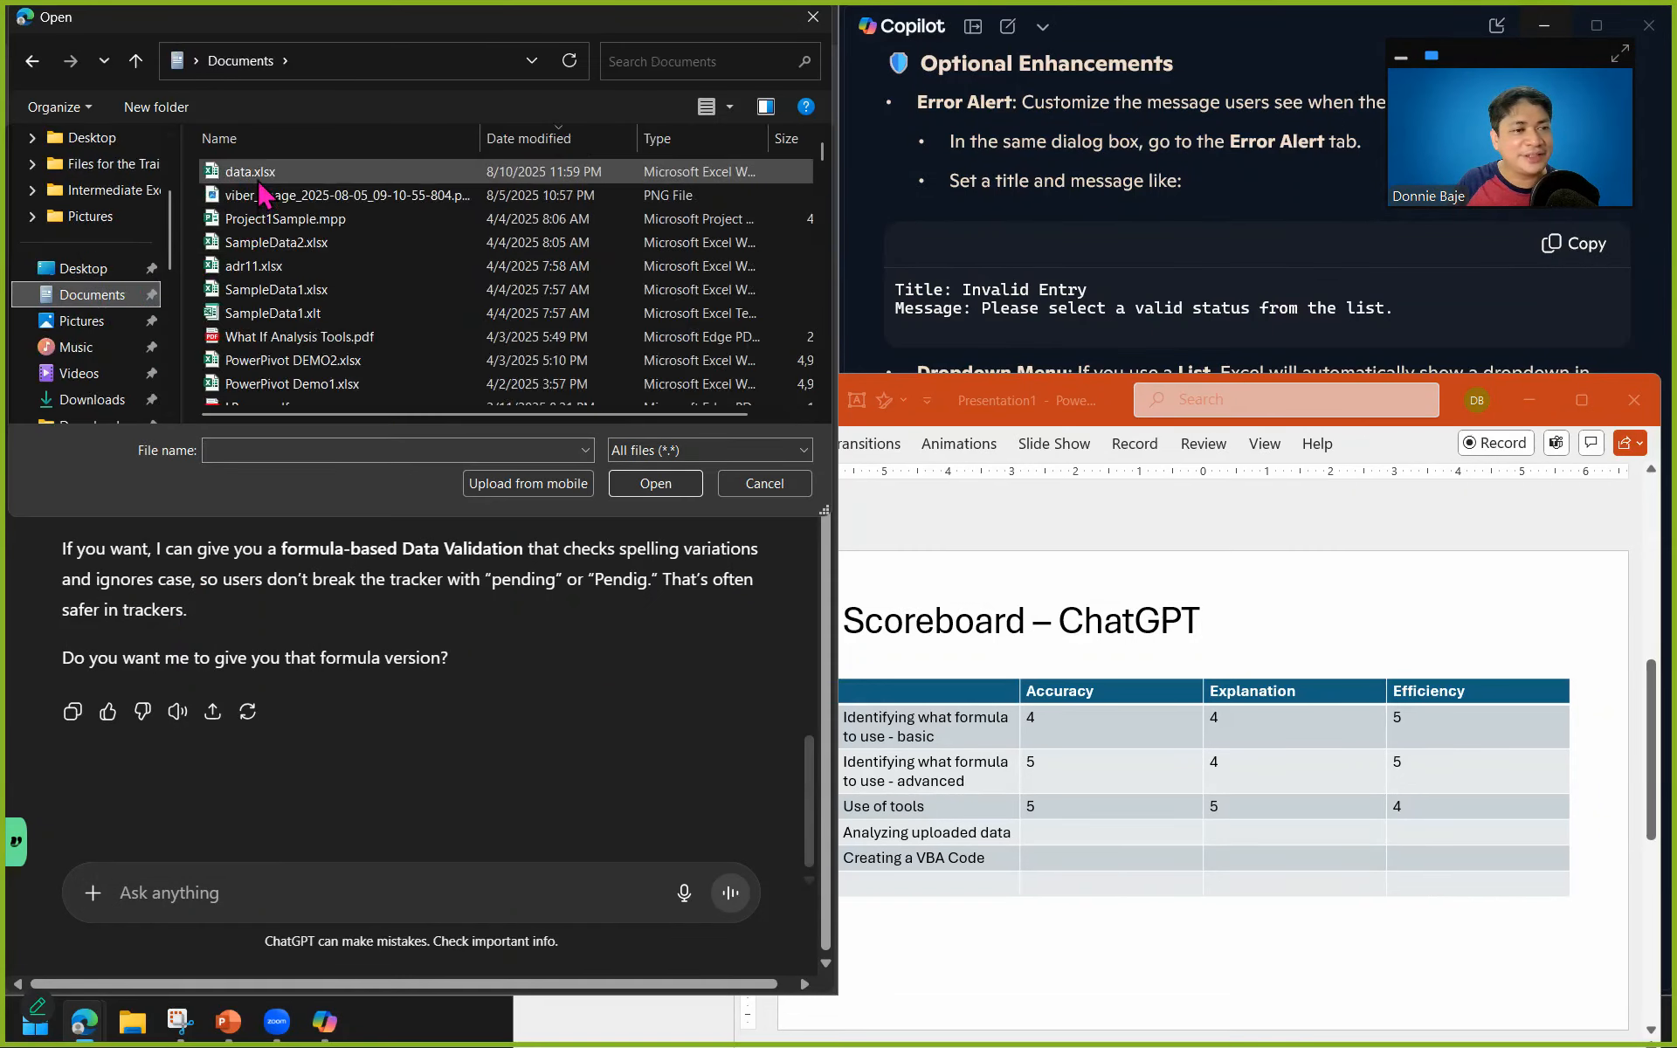
pyautogui.click(655, 483)
# Switch to Copilot and attach data.xlsx from the Documents folder to its message.
pyautogui.click(1281, 300)
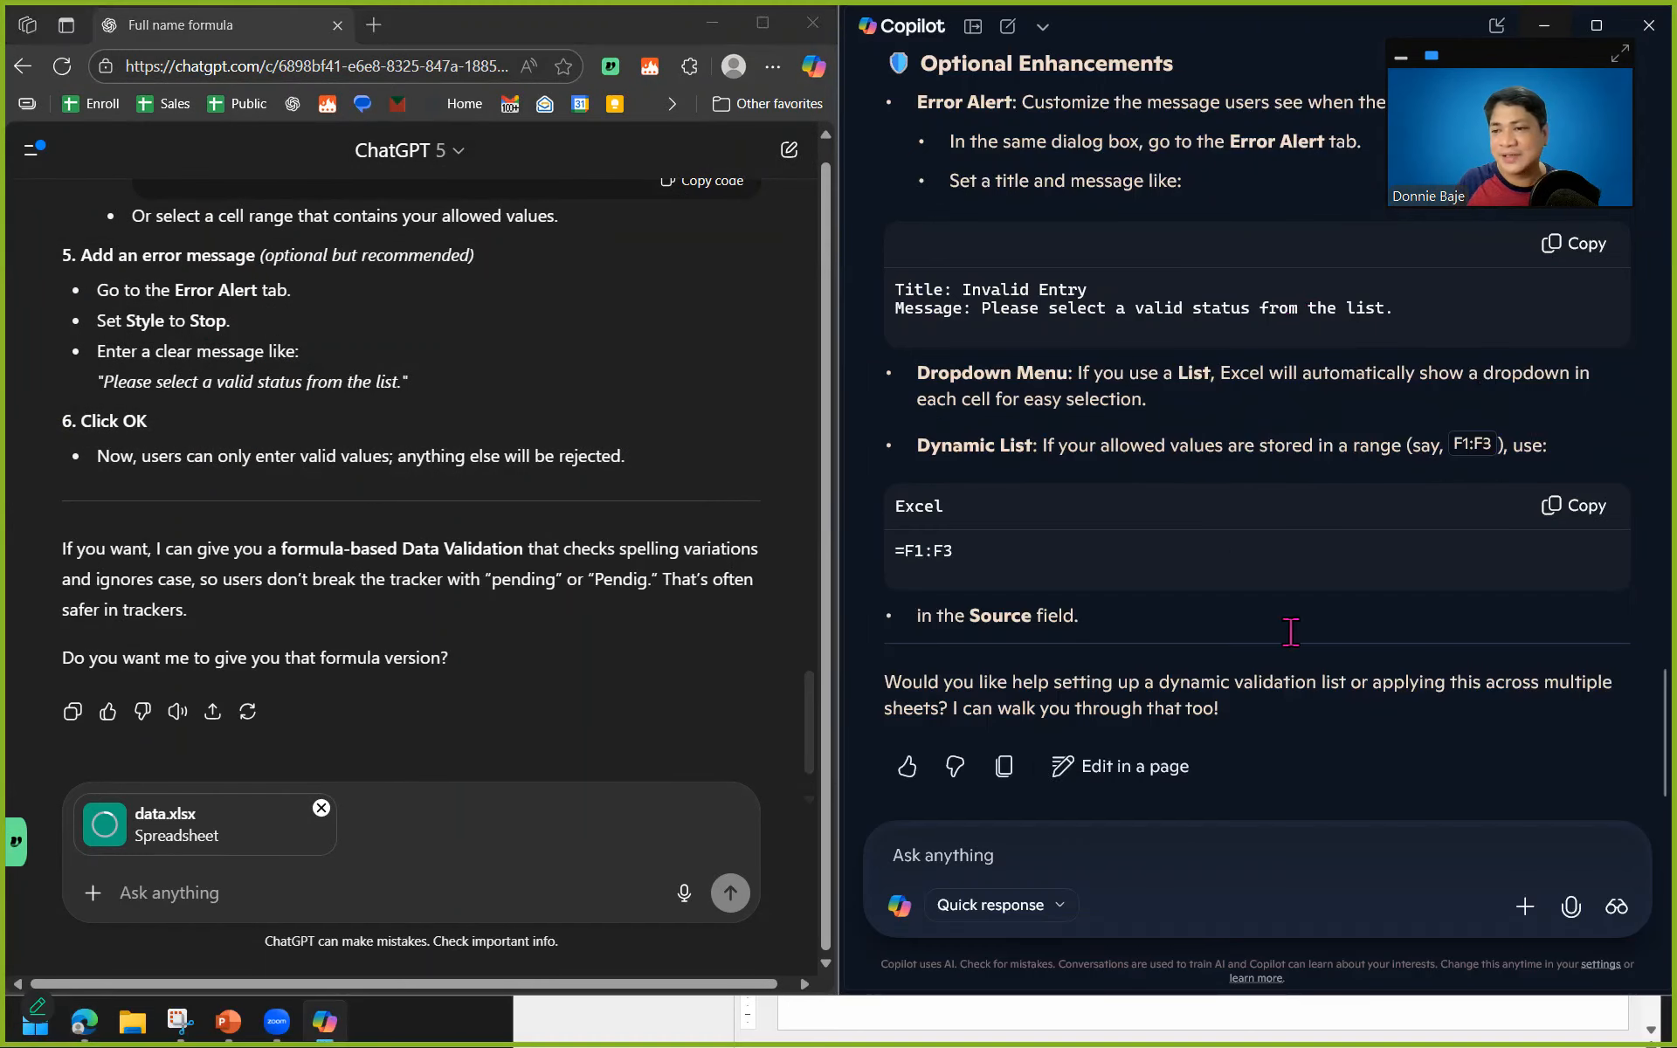
pyautogui.click(1524, 907)
pyautogui.click(1524, 907)
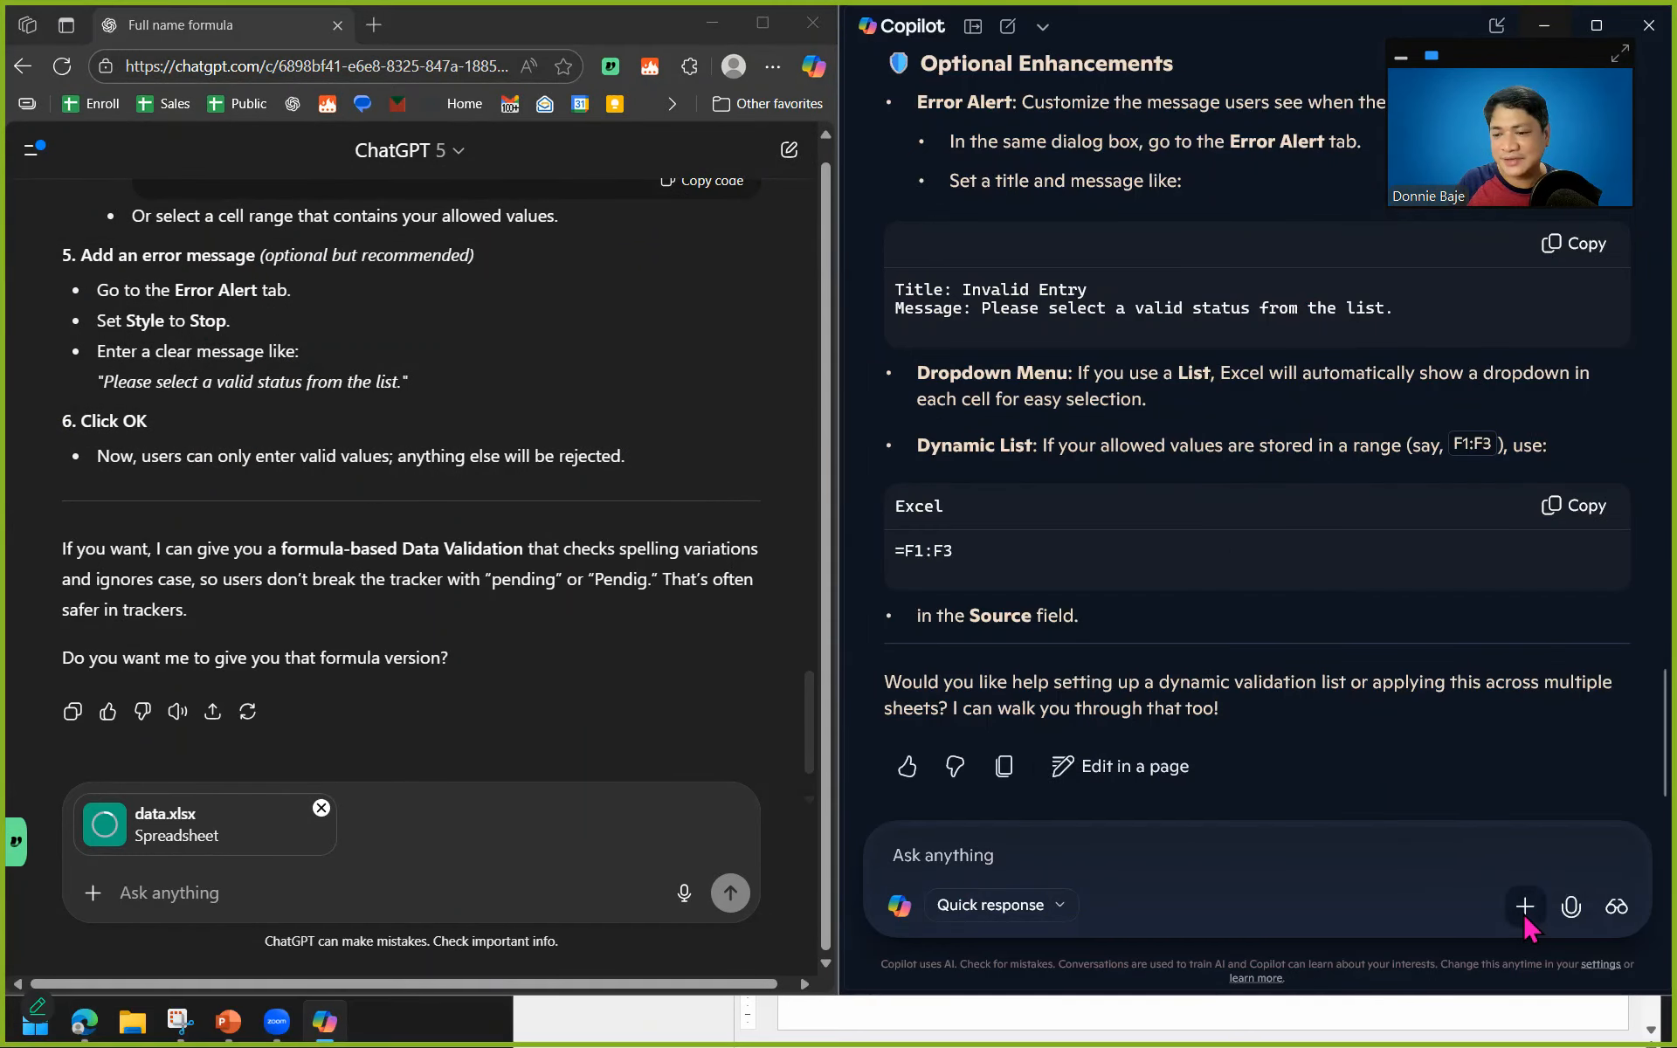
pyautogui.click(1524, 906)
pyautogui.click(1523, 836)
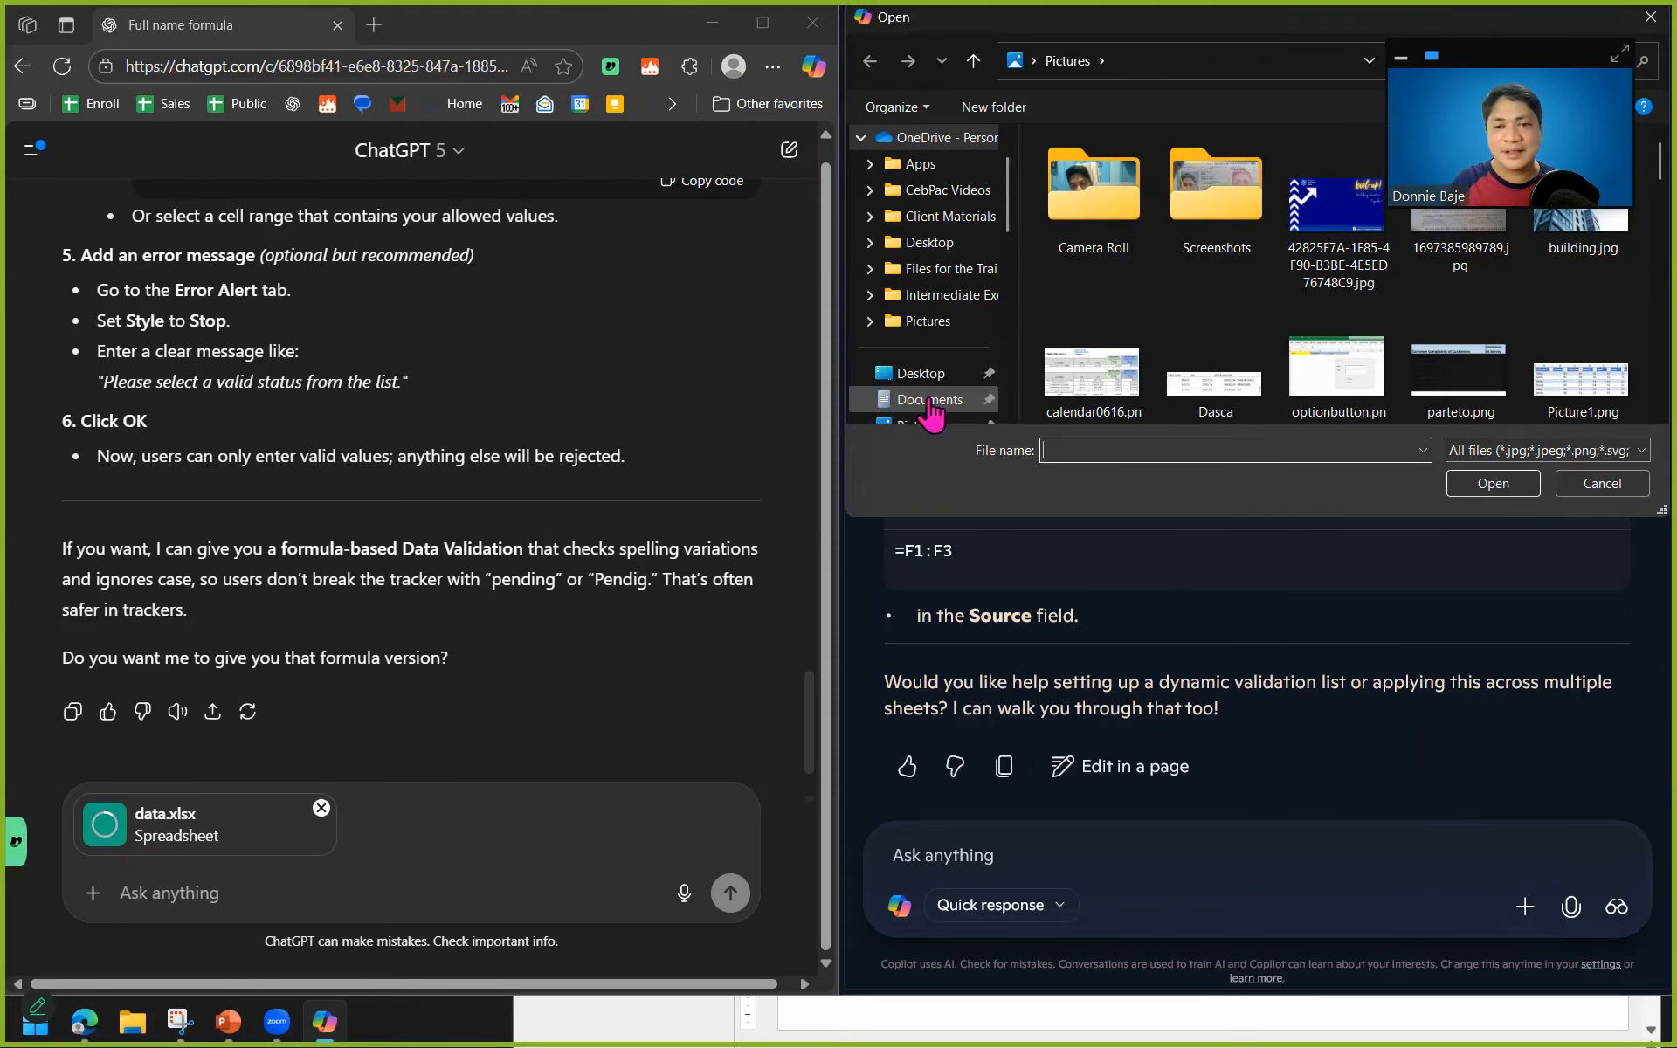
pyautogui.click(929, 400)
pyautogui.click(1087, 171)
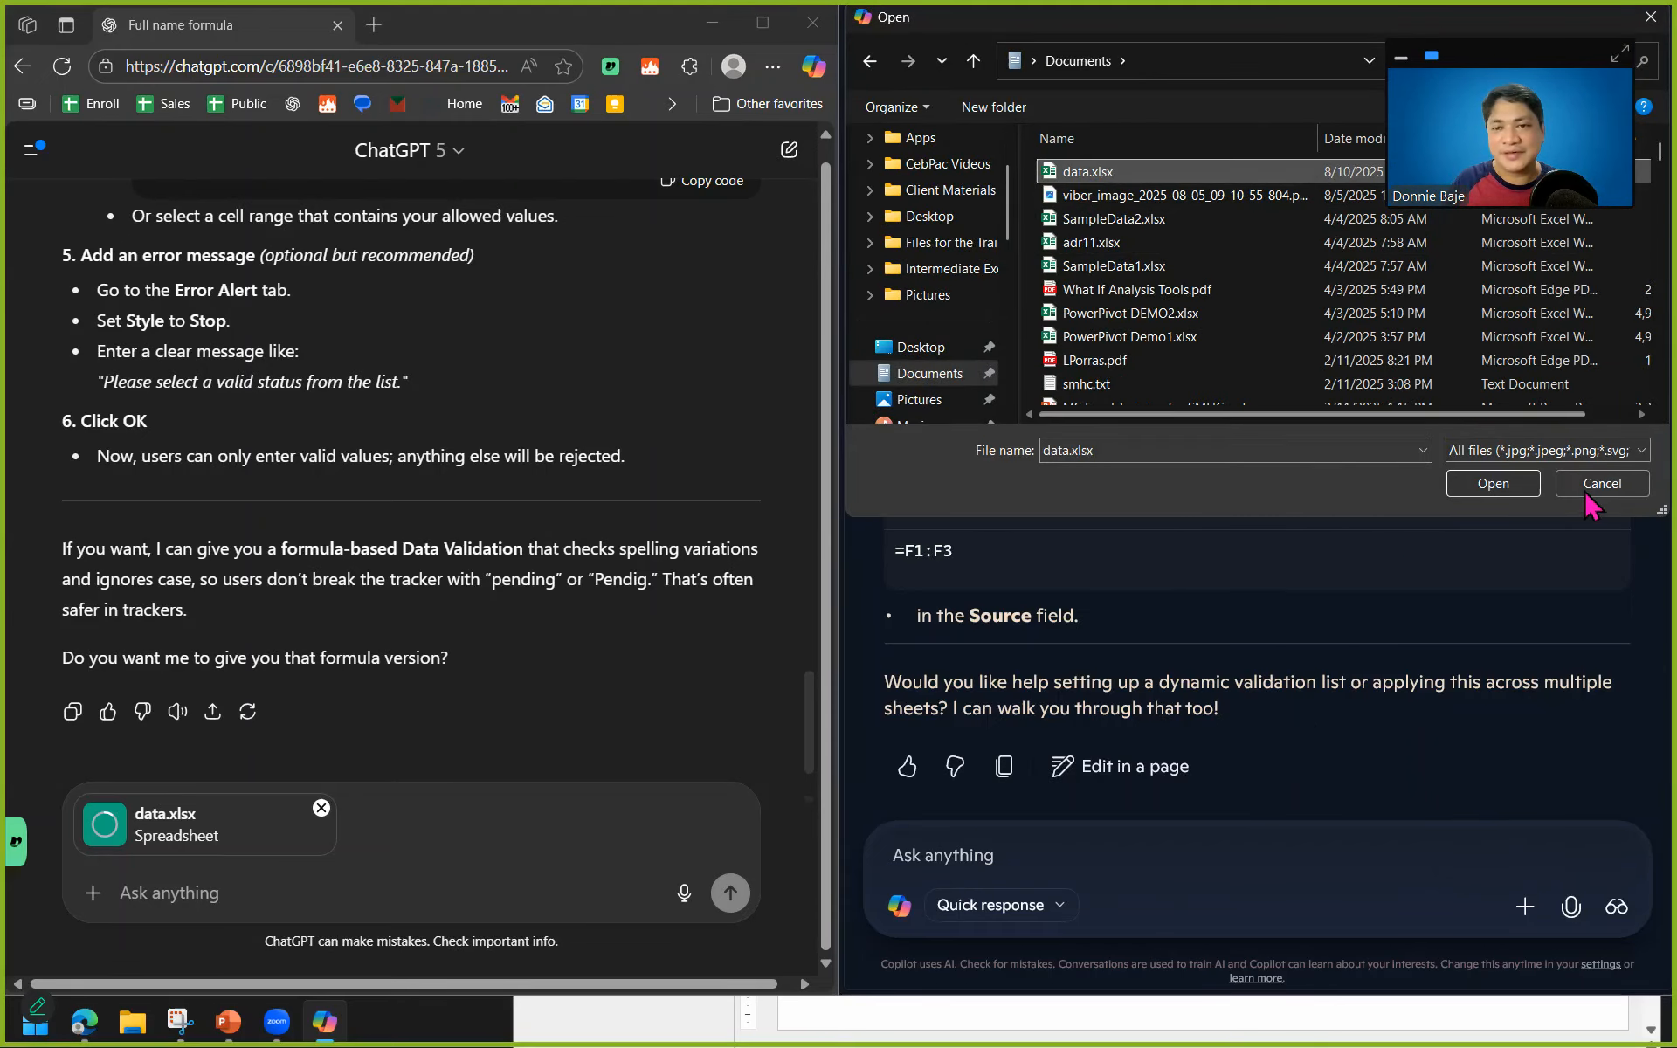
pyautogui.click(1493, 483)
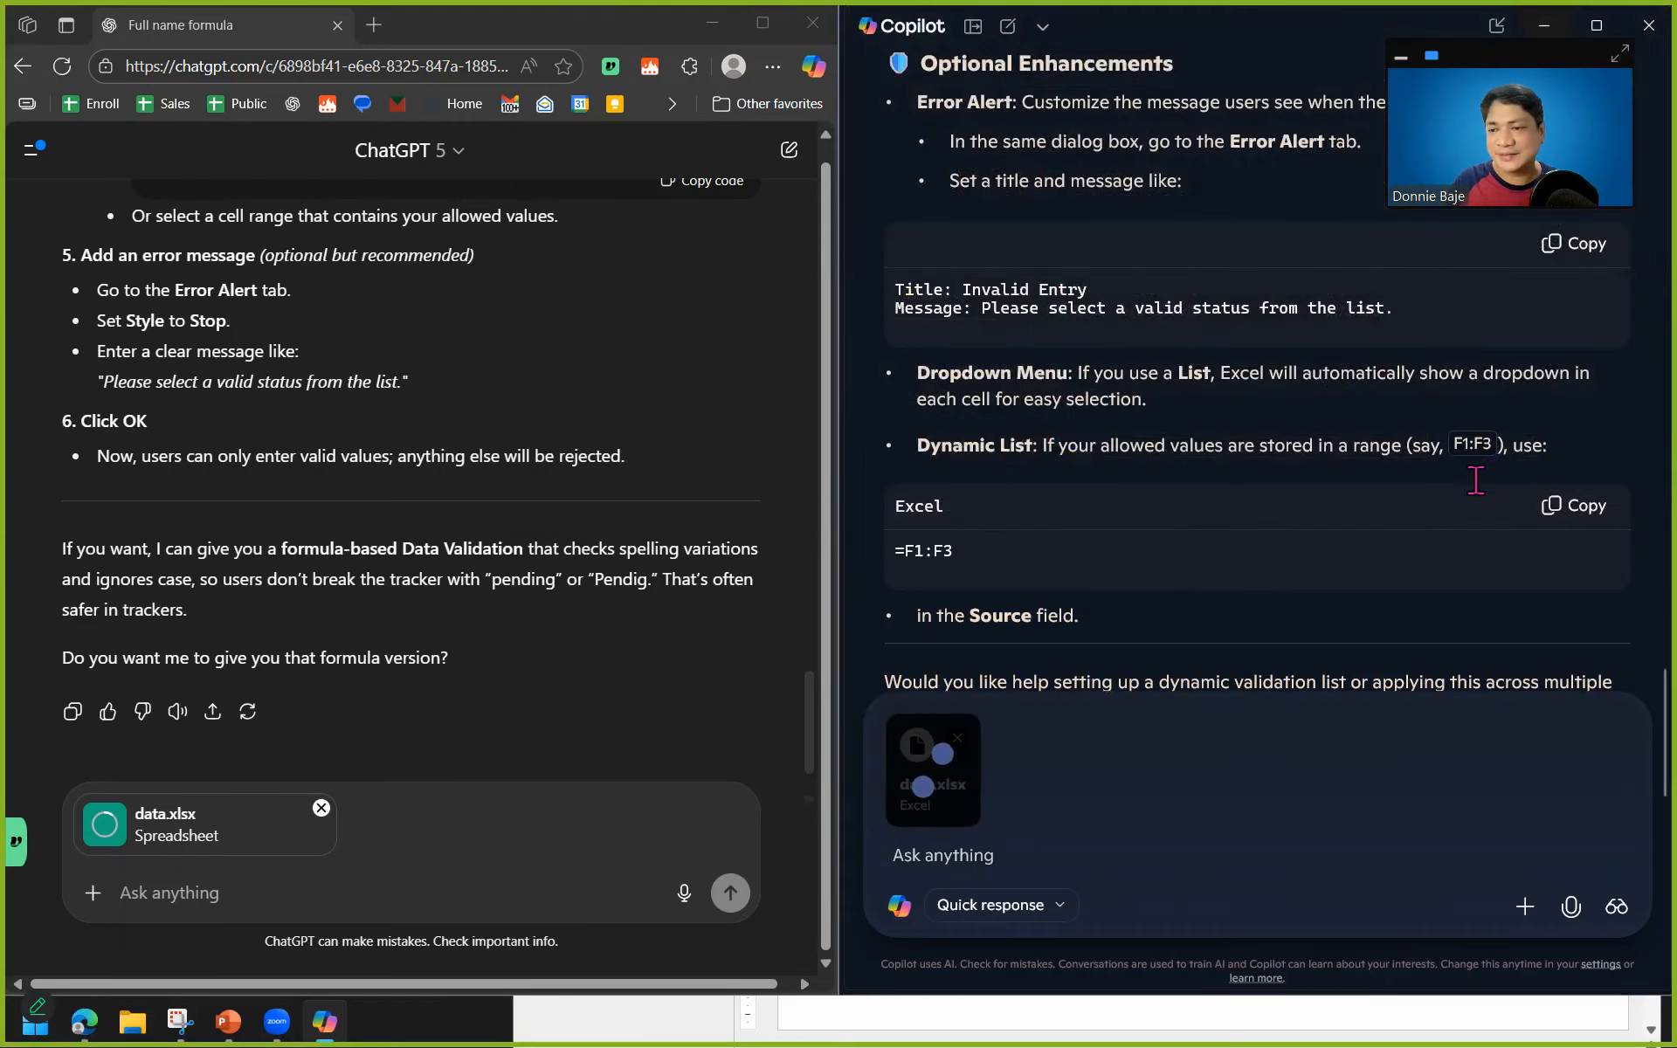
# Write the Copilot prompt "in this data set, create a table that will summarize the total calls handled and average csat score per employee".
pyautogui.click(205, 890)
pyautogui.click(1001, 856)
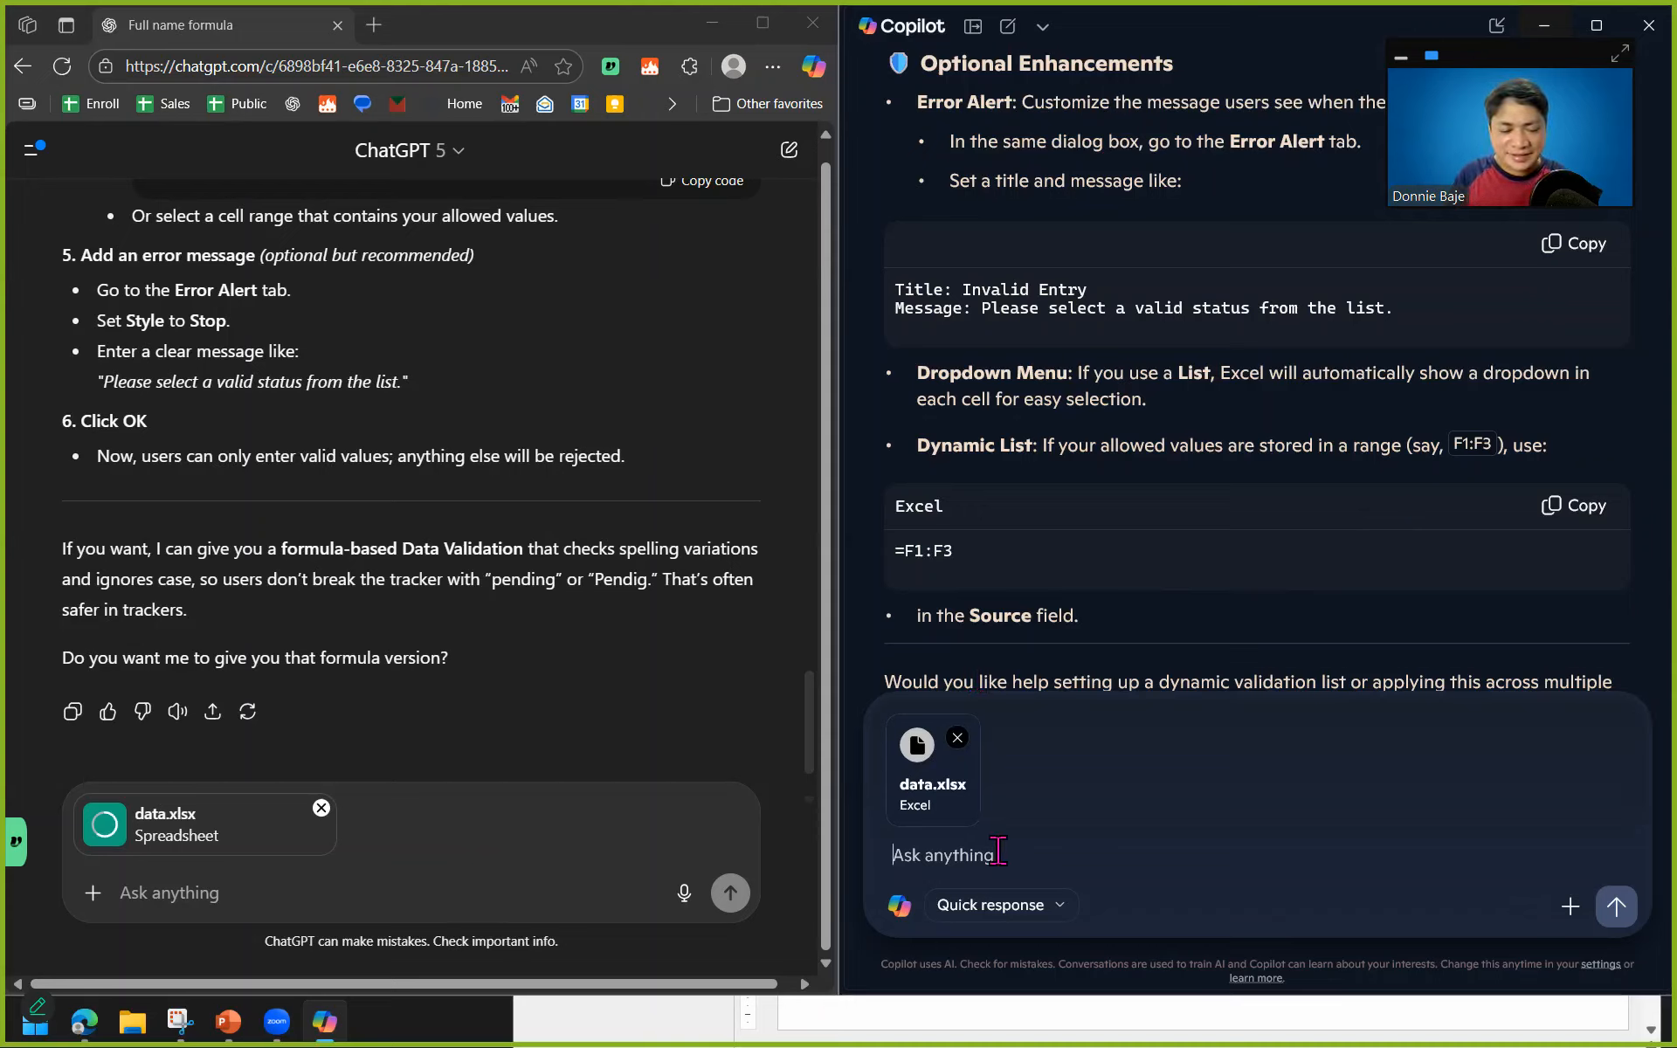
pyautogui.write('in t')
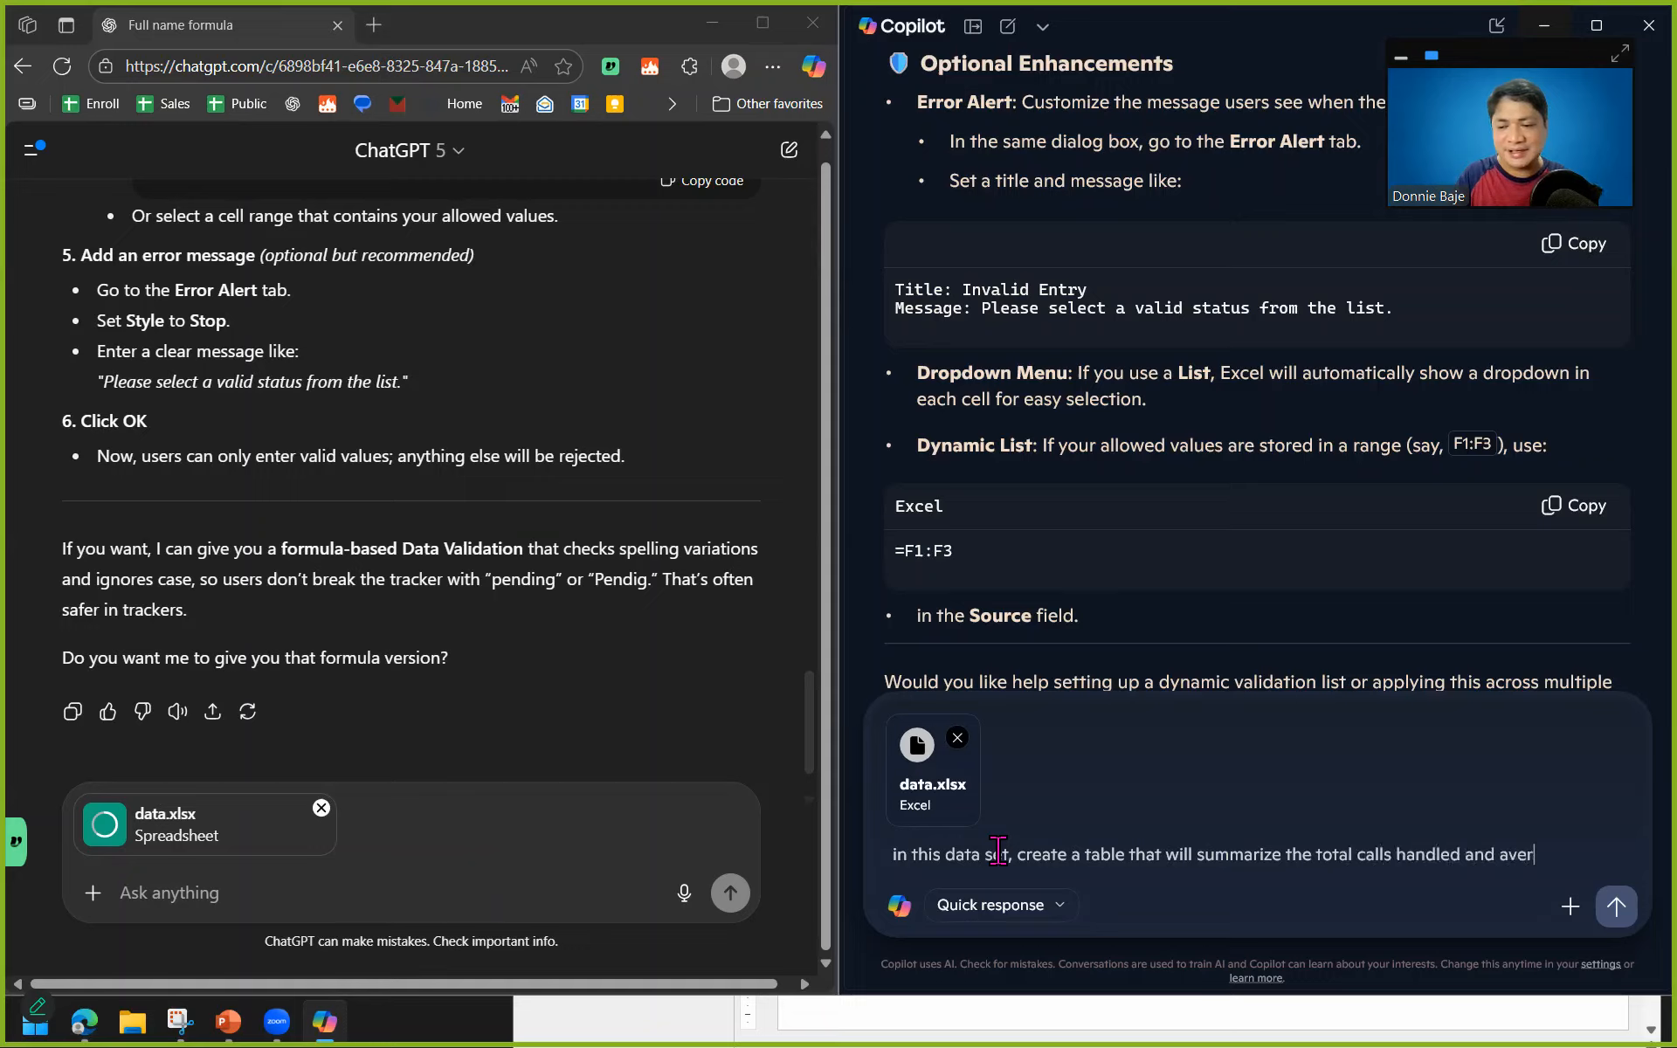
pyautogui.write('t score per em')
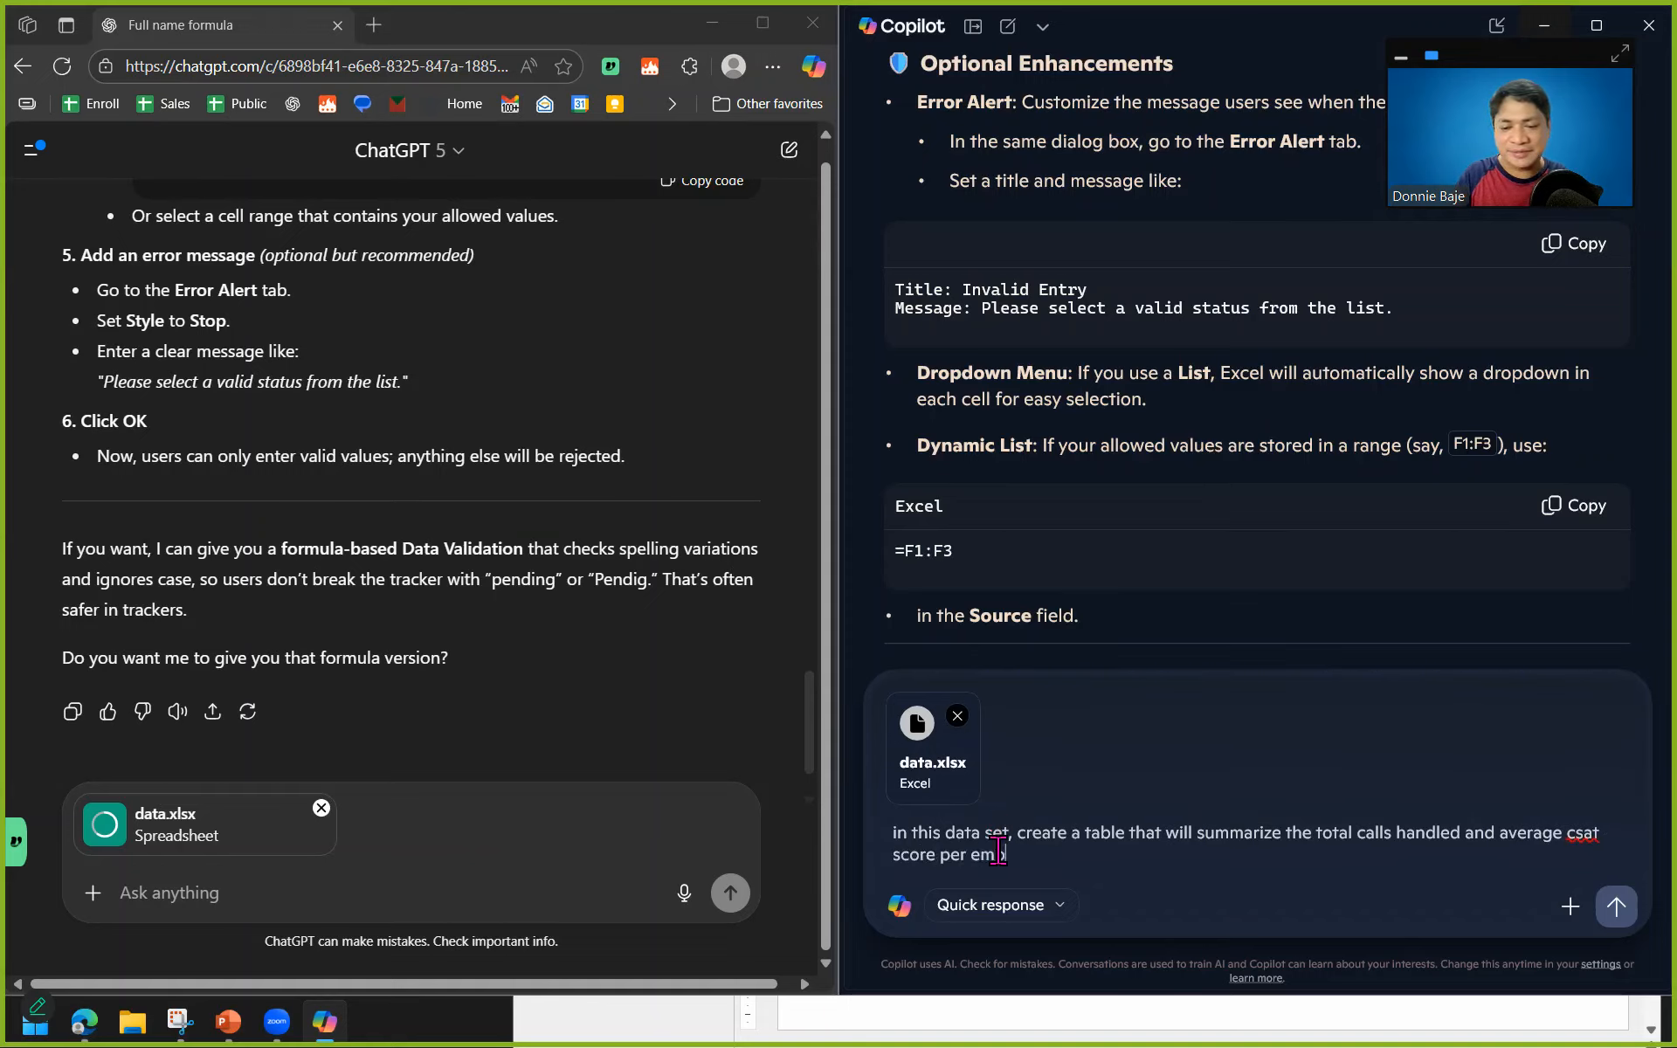
pyautogui.write('ployee')
# Copy the Copilot summary-table prompt into the ChatGPT message and submit it in both assistants.
pyautogui.hotkey('ctrl', 'a')
pyautogui.hotkey('ctrl', 'c')
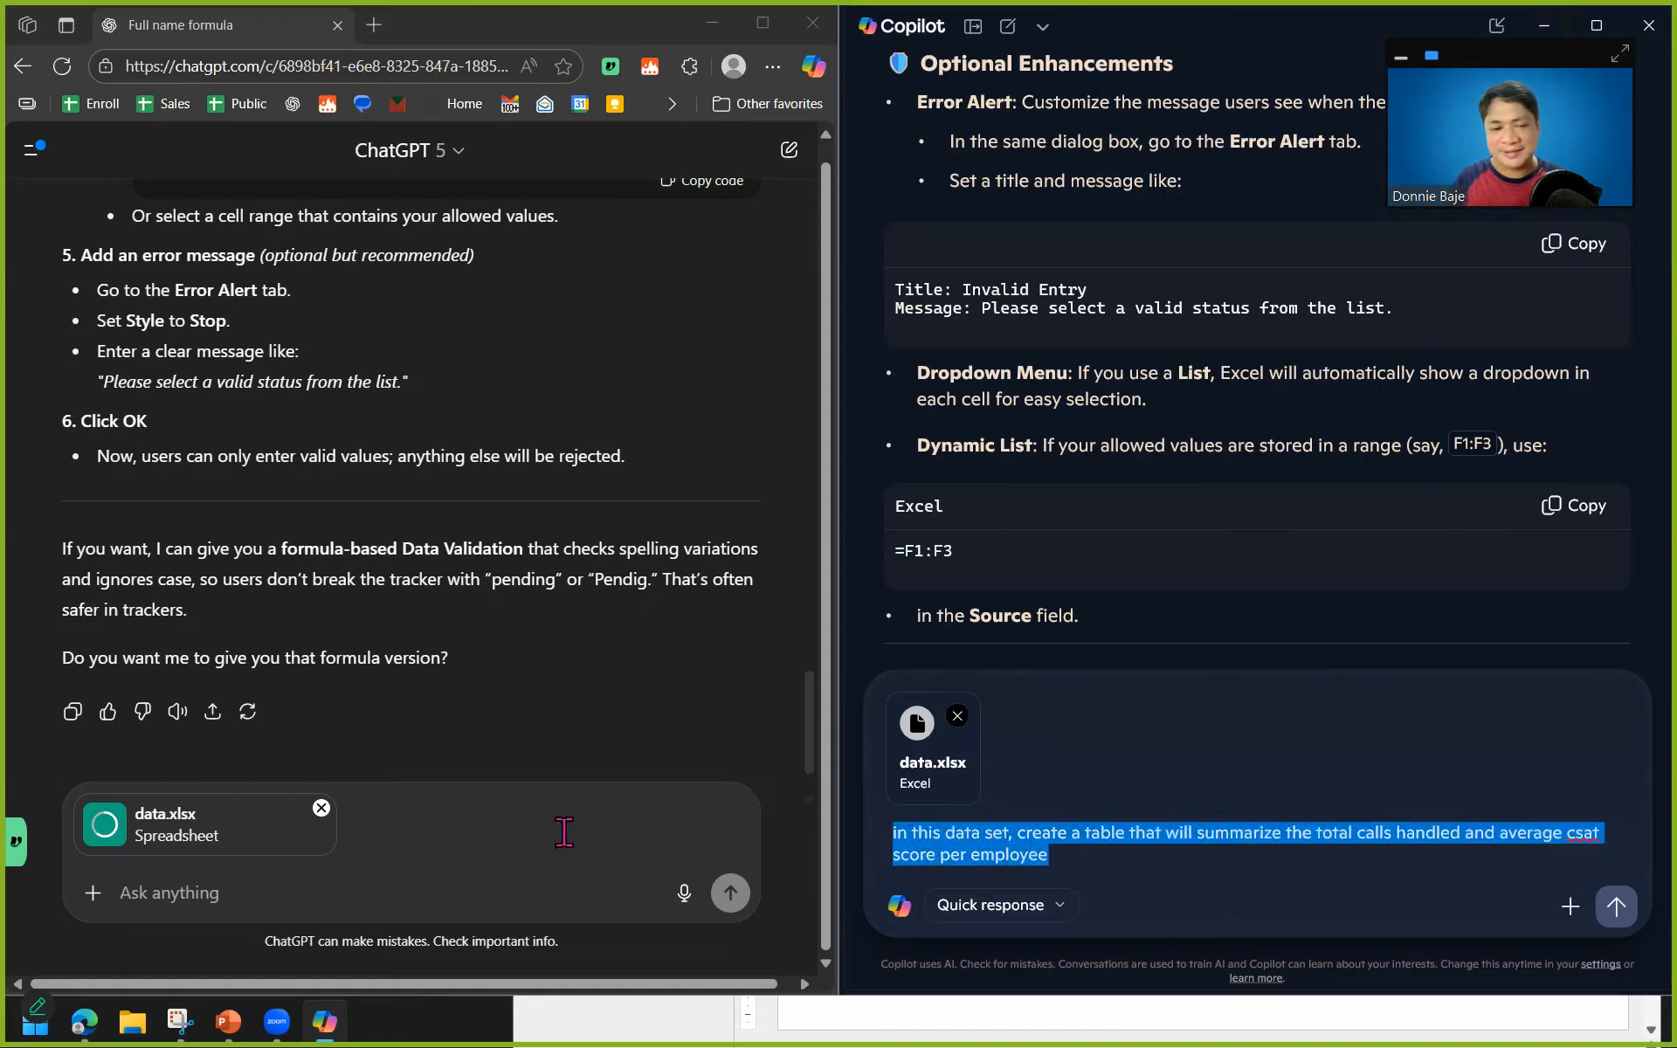
pyautogui.click(211, 889)
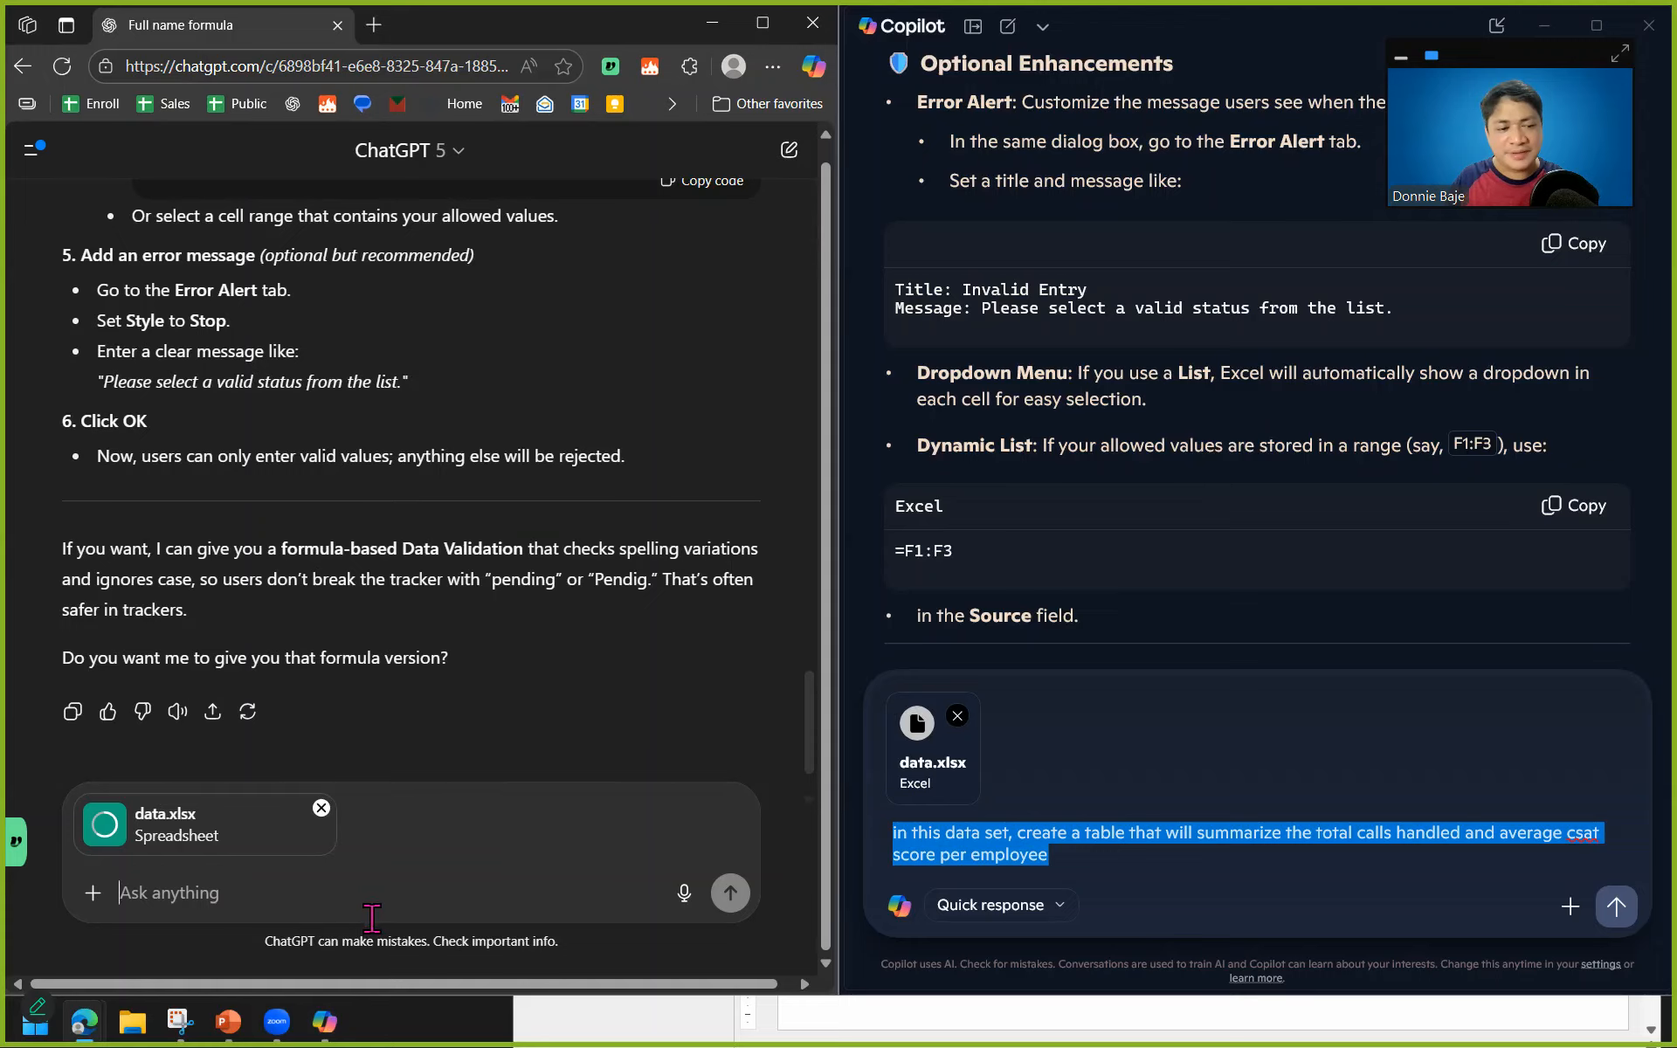
pyautogui.hotkey('ctrl', 'v')
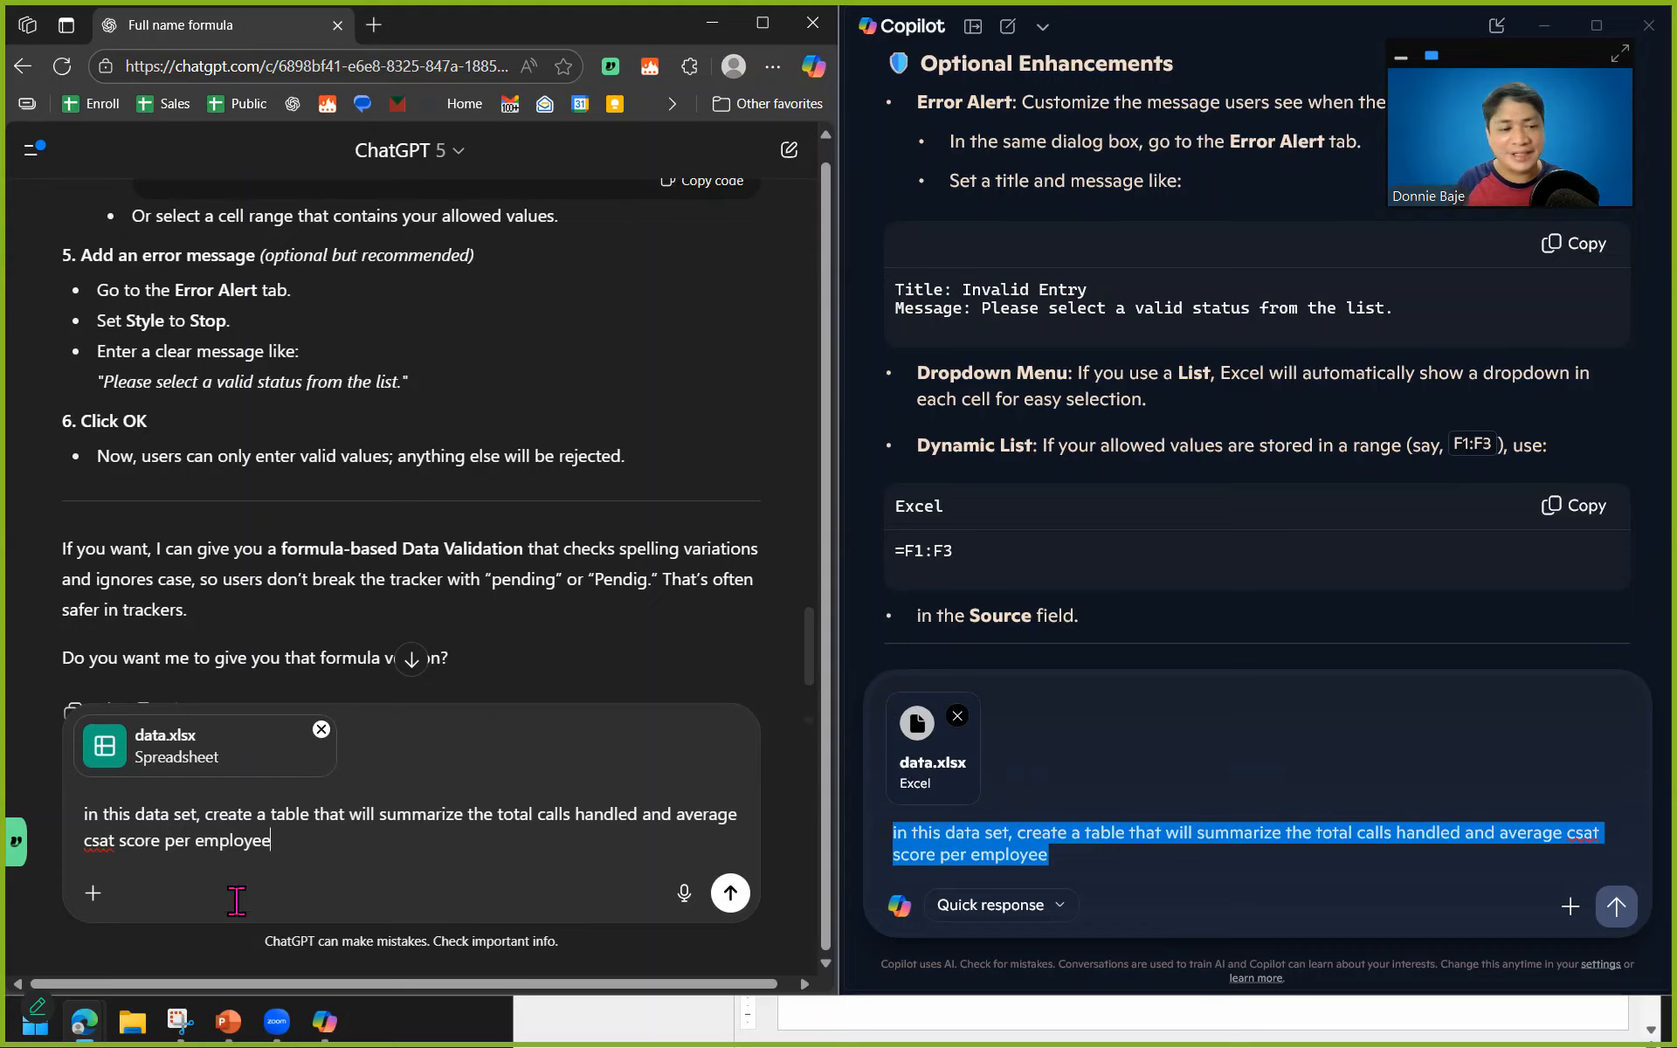
pyautogui.click(1099, 868)
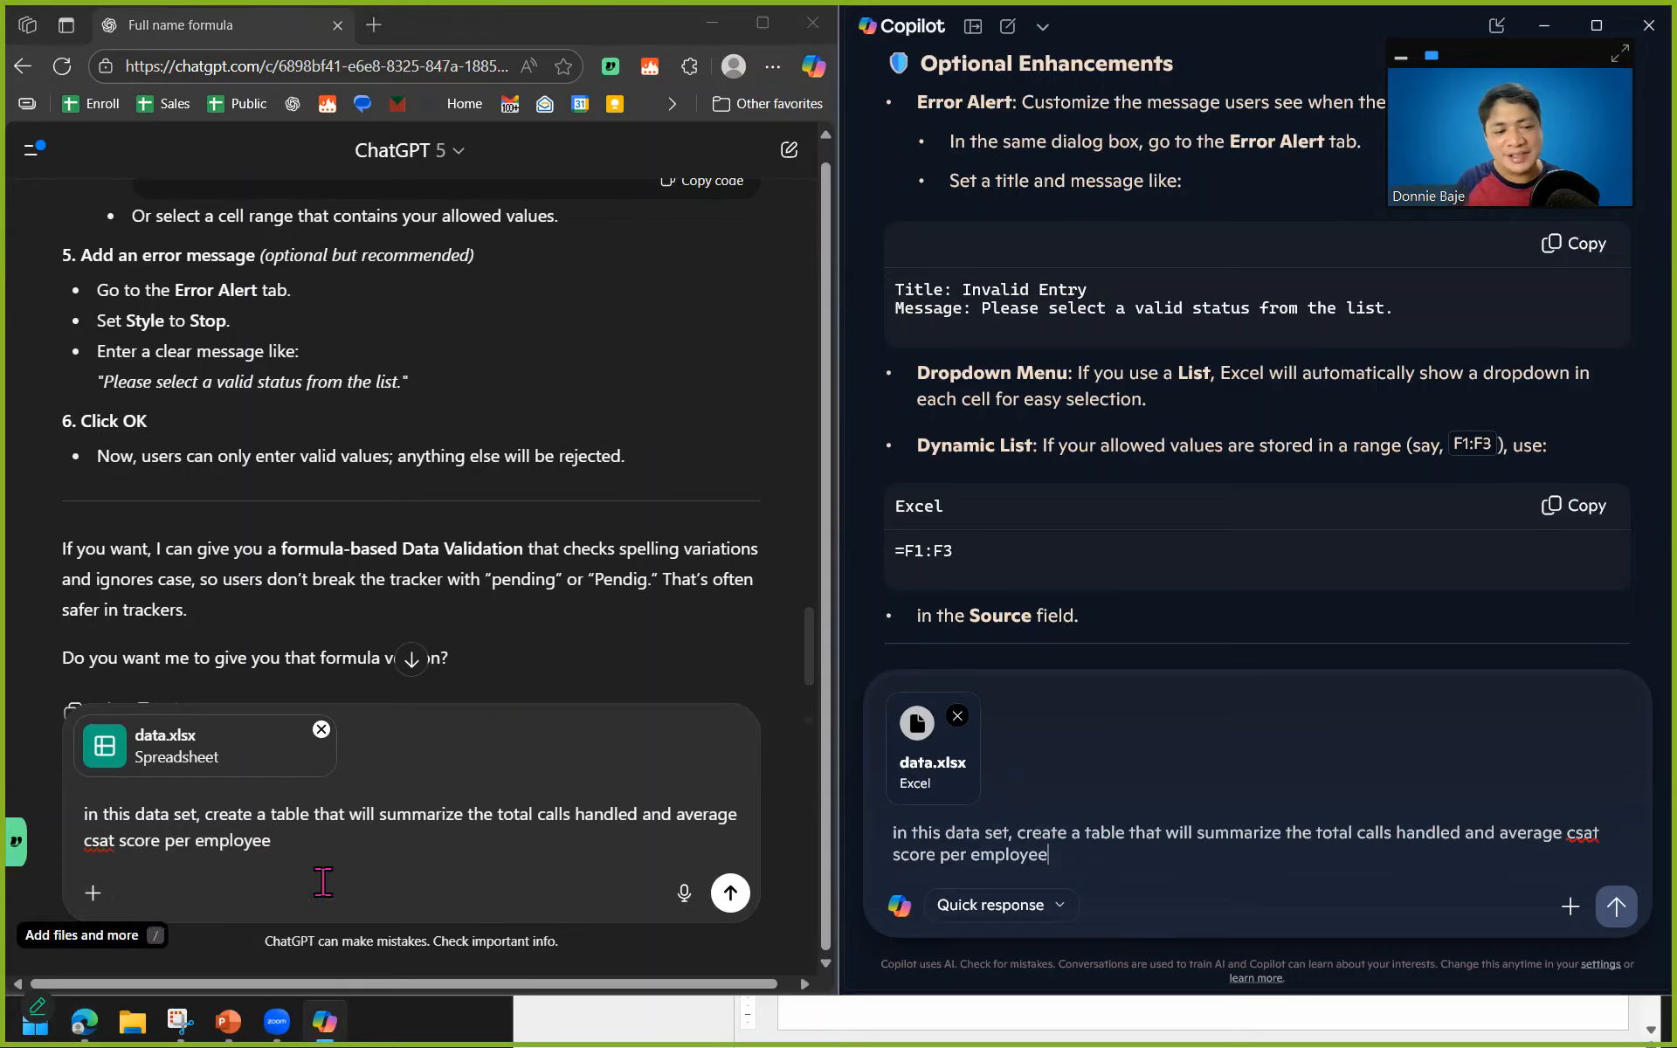
pyautogui.click(732, 895)
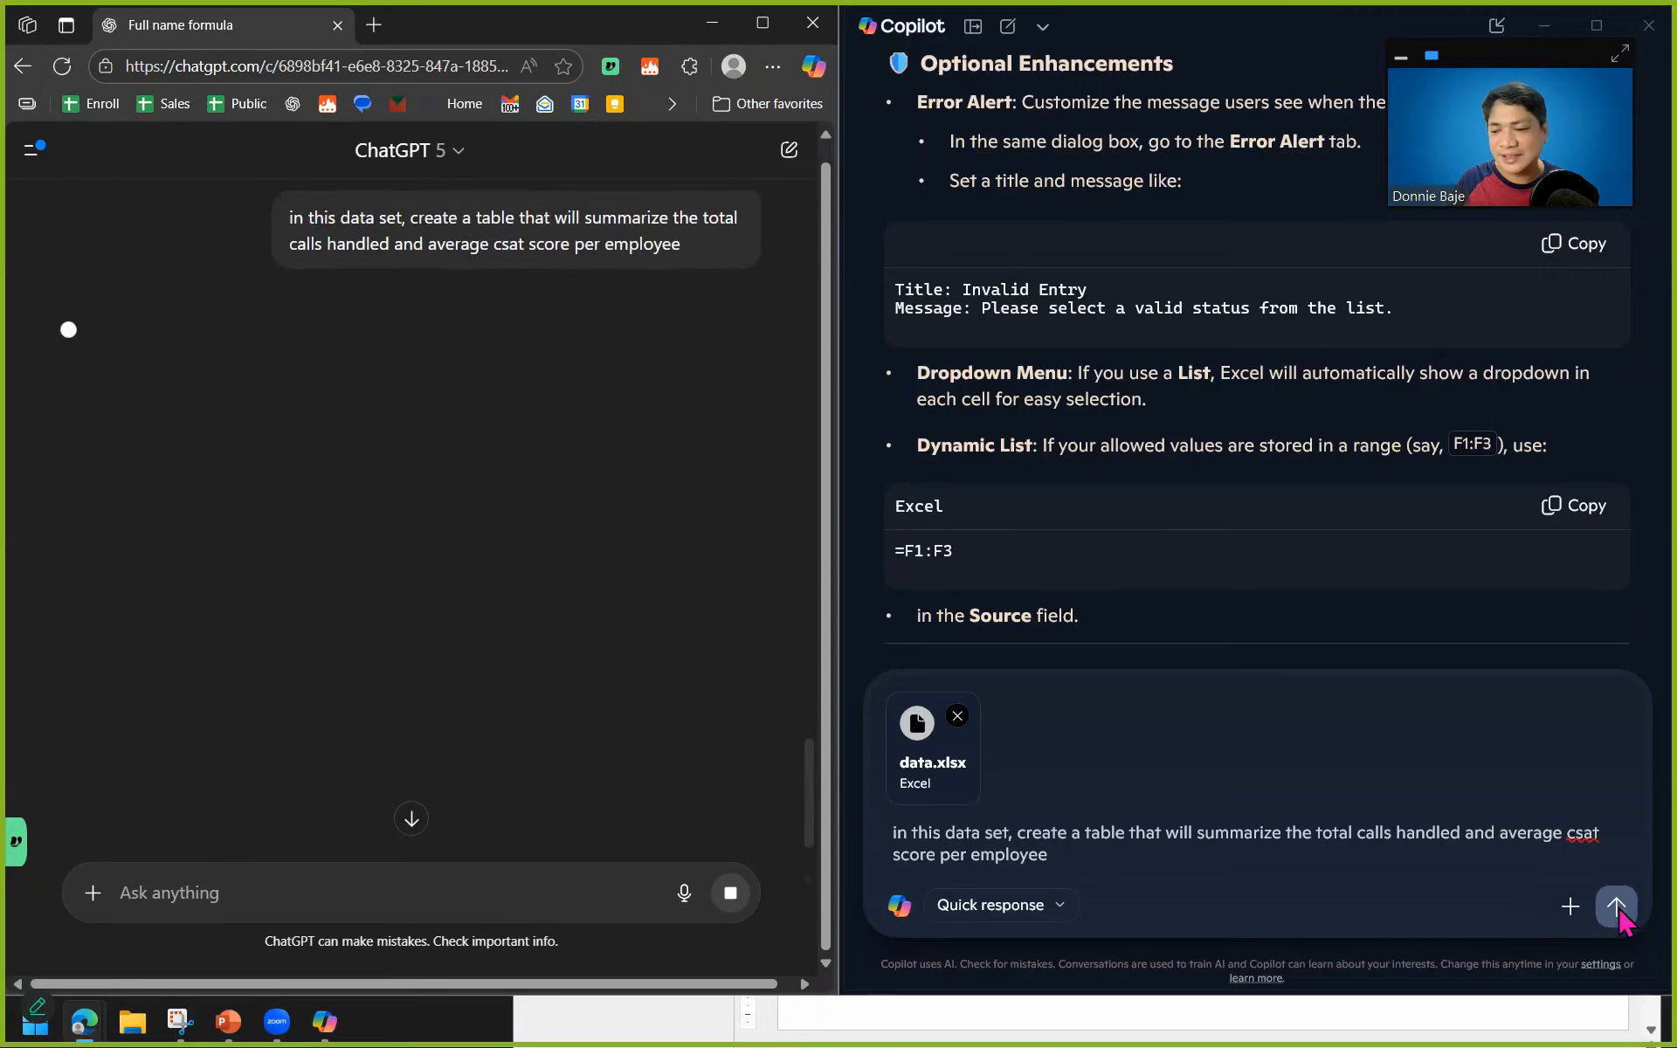
pyautogui.click(1617, 907)
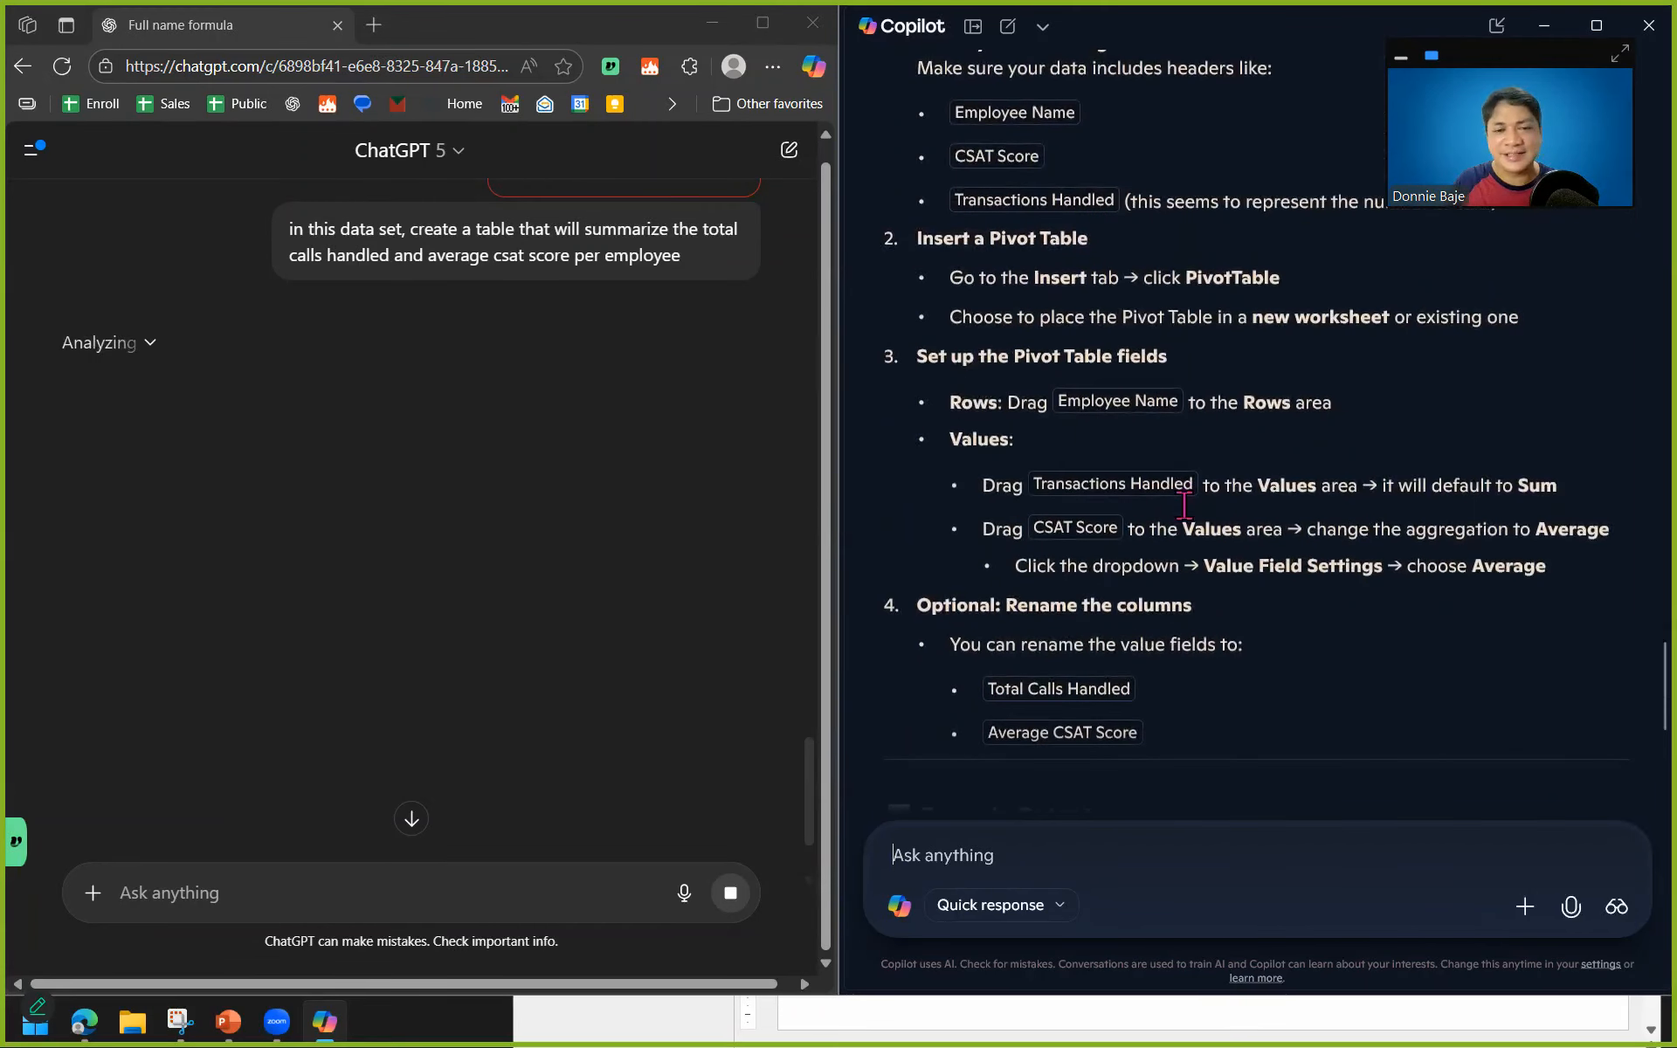
# Examine the ChatGPT and Copilot responses to the summary-table request, including Copilot's pivot table steps and example output.
pyautogui.scroll(3, 581, 472)
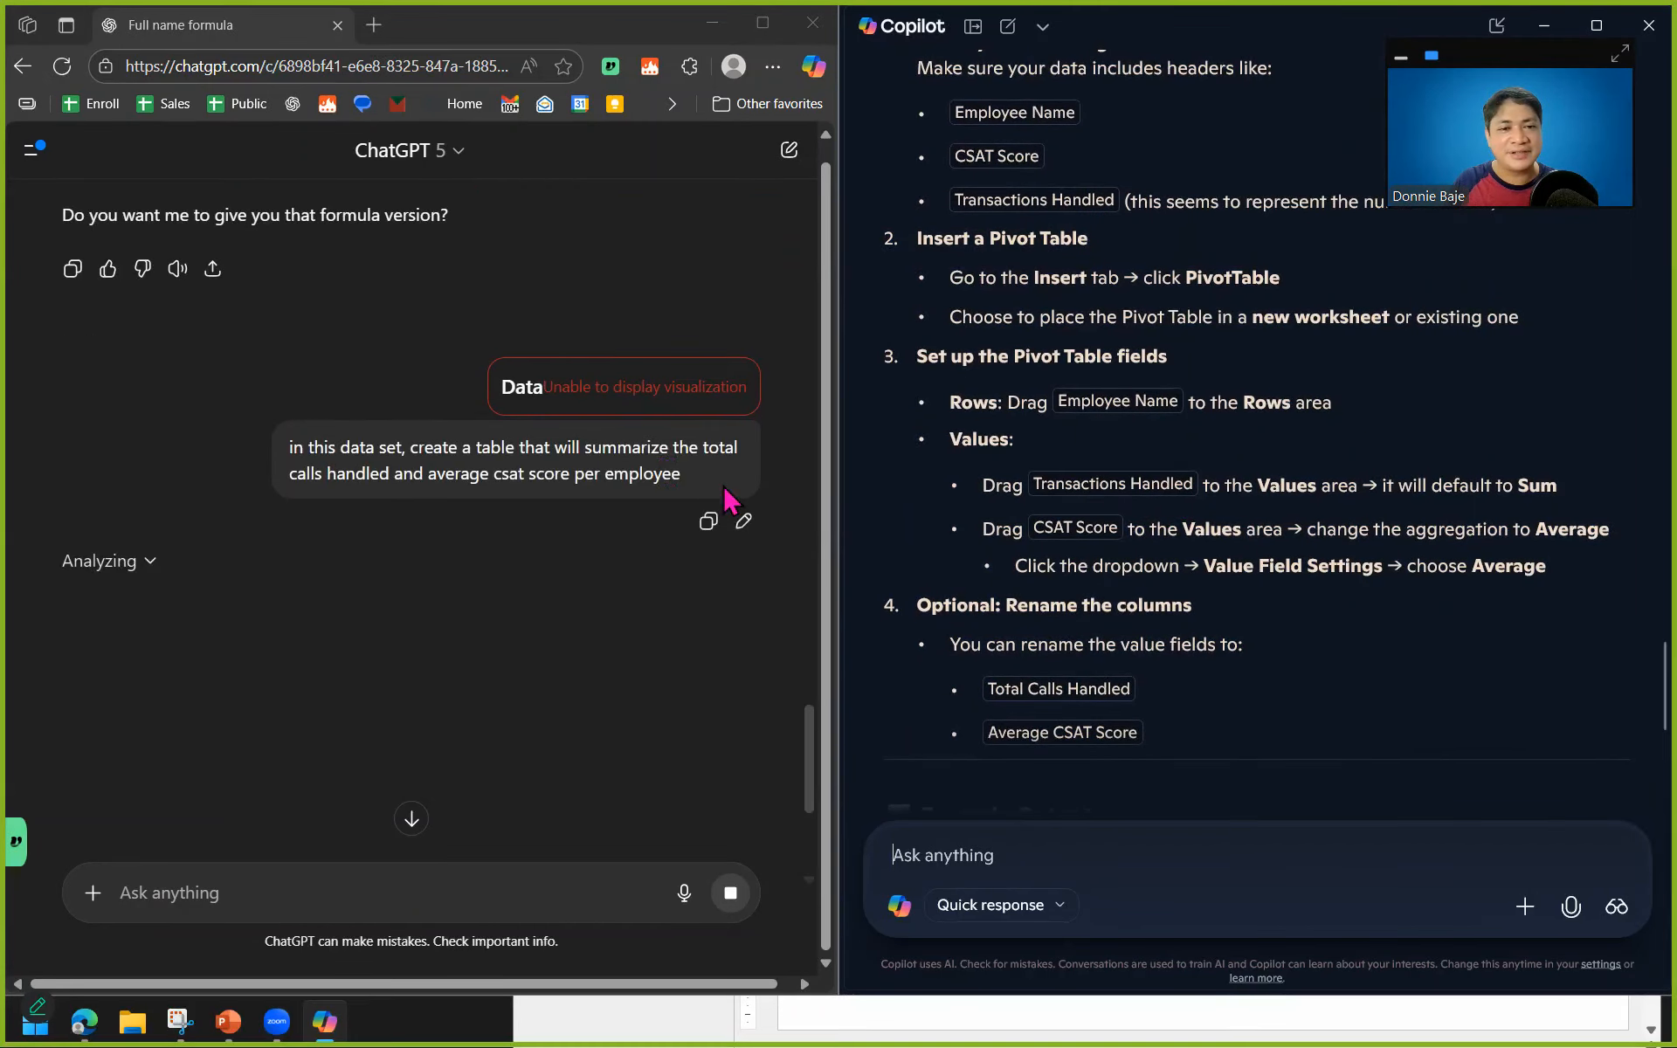
pyautogui.scroll(-3, 574, 503)
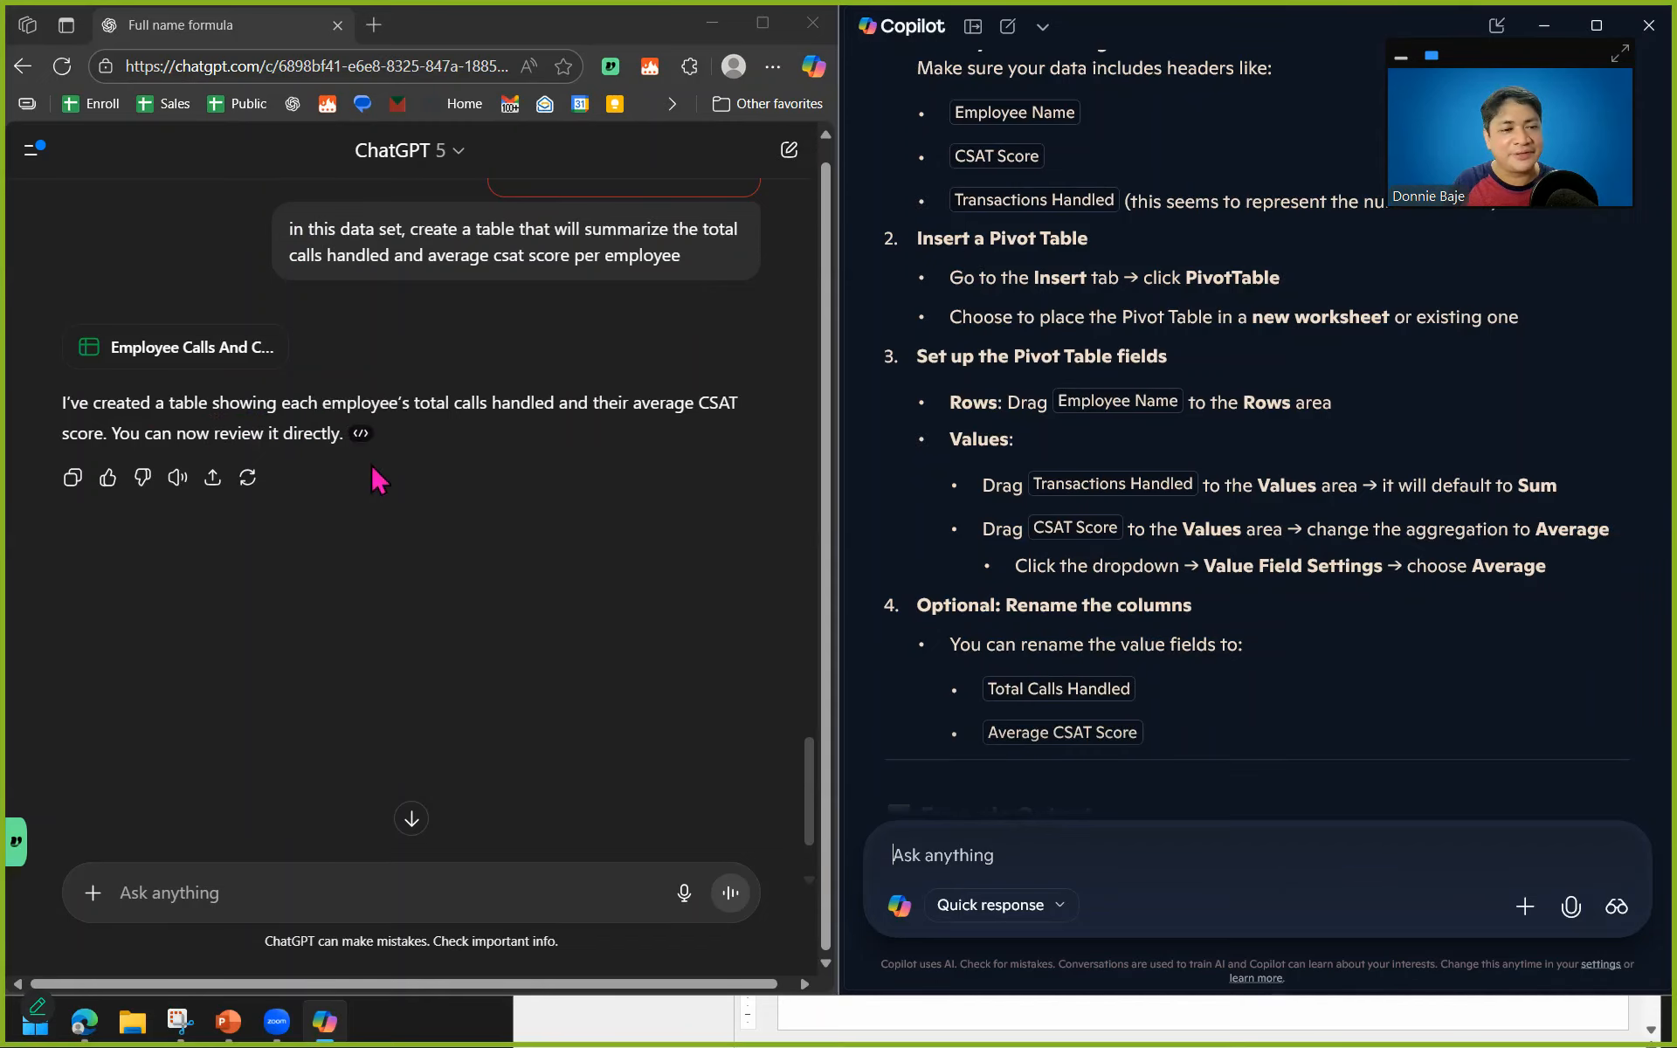
pyautogui.scroll(-1, 384, 489)
pyautogui.scroll(1, 385, 493)
pyautogui.scroll(-1, 390, 495)
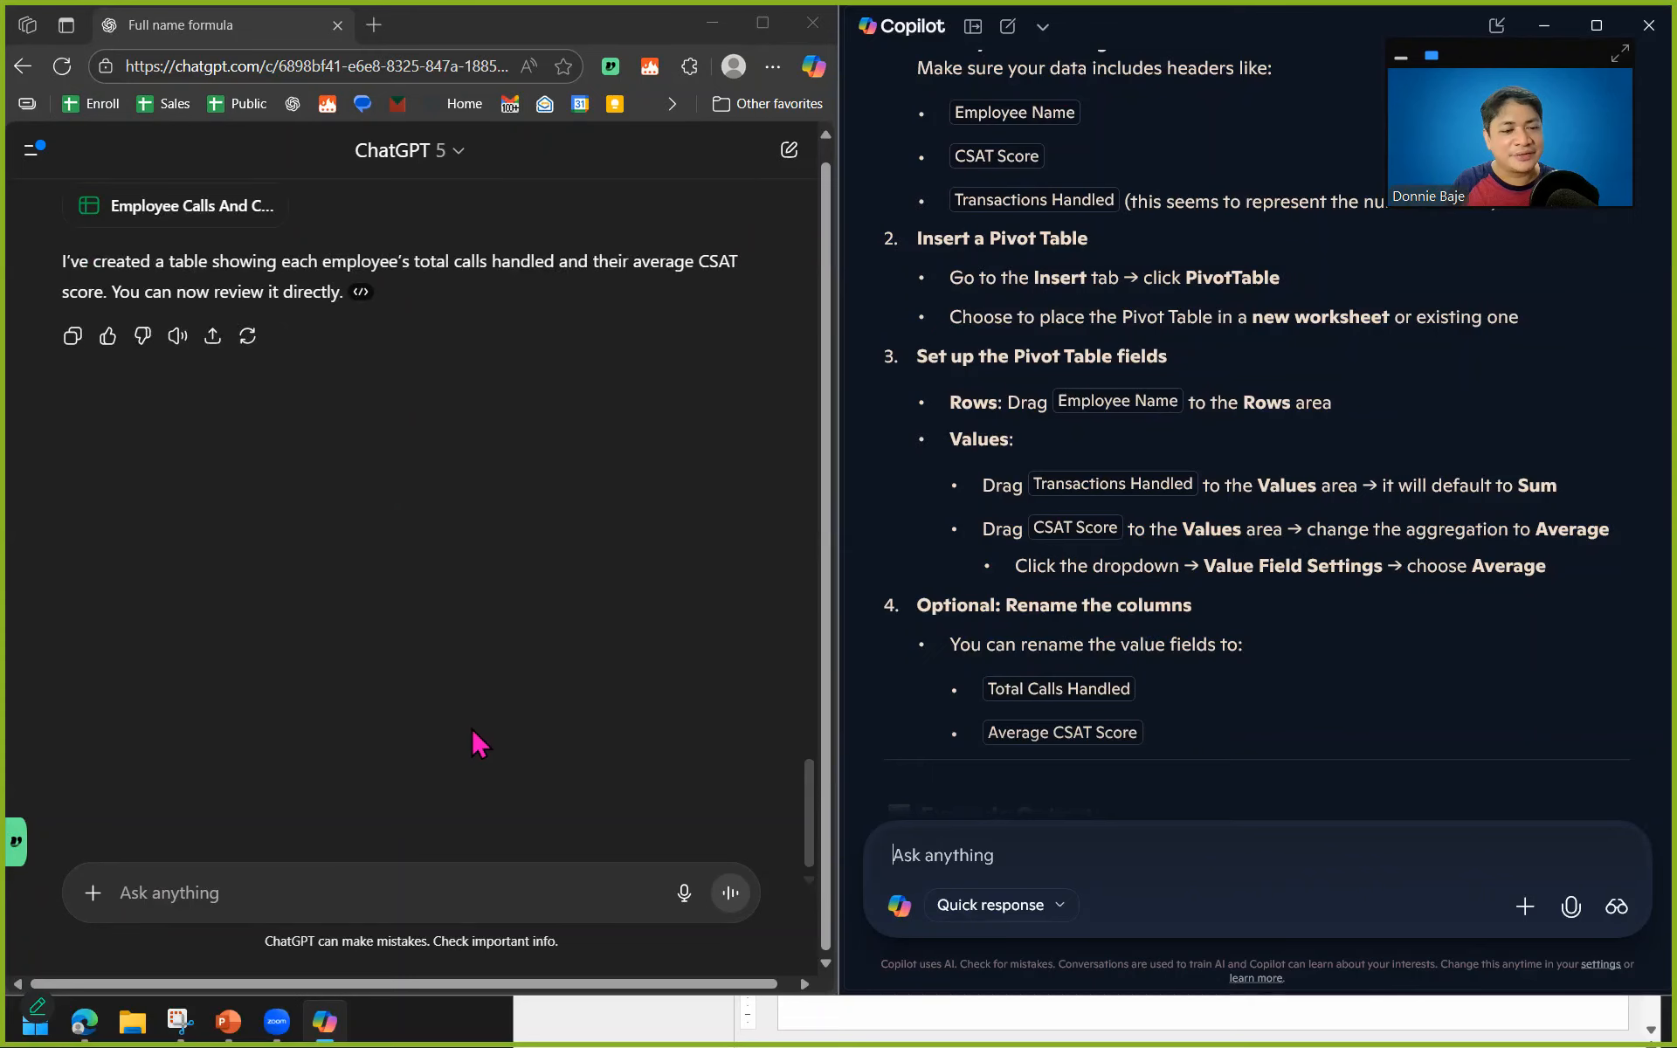
pyautogui.scroll(3, 463, 798)
pyautogui.scroll(-3, 1203, 620)
pyautogui.scroll(-2, 1203, 620)
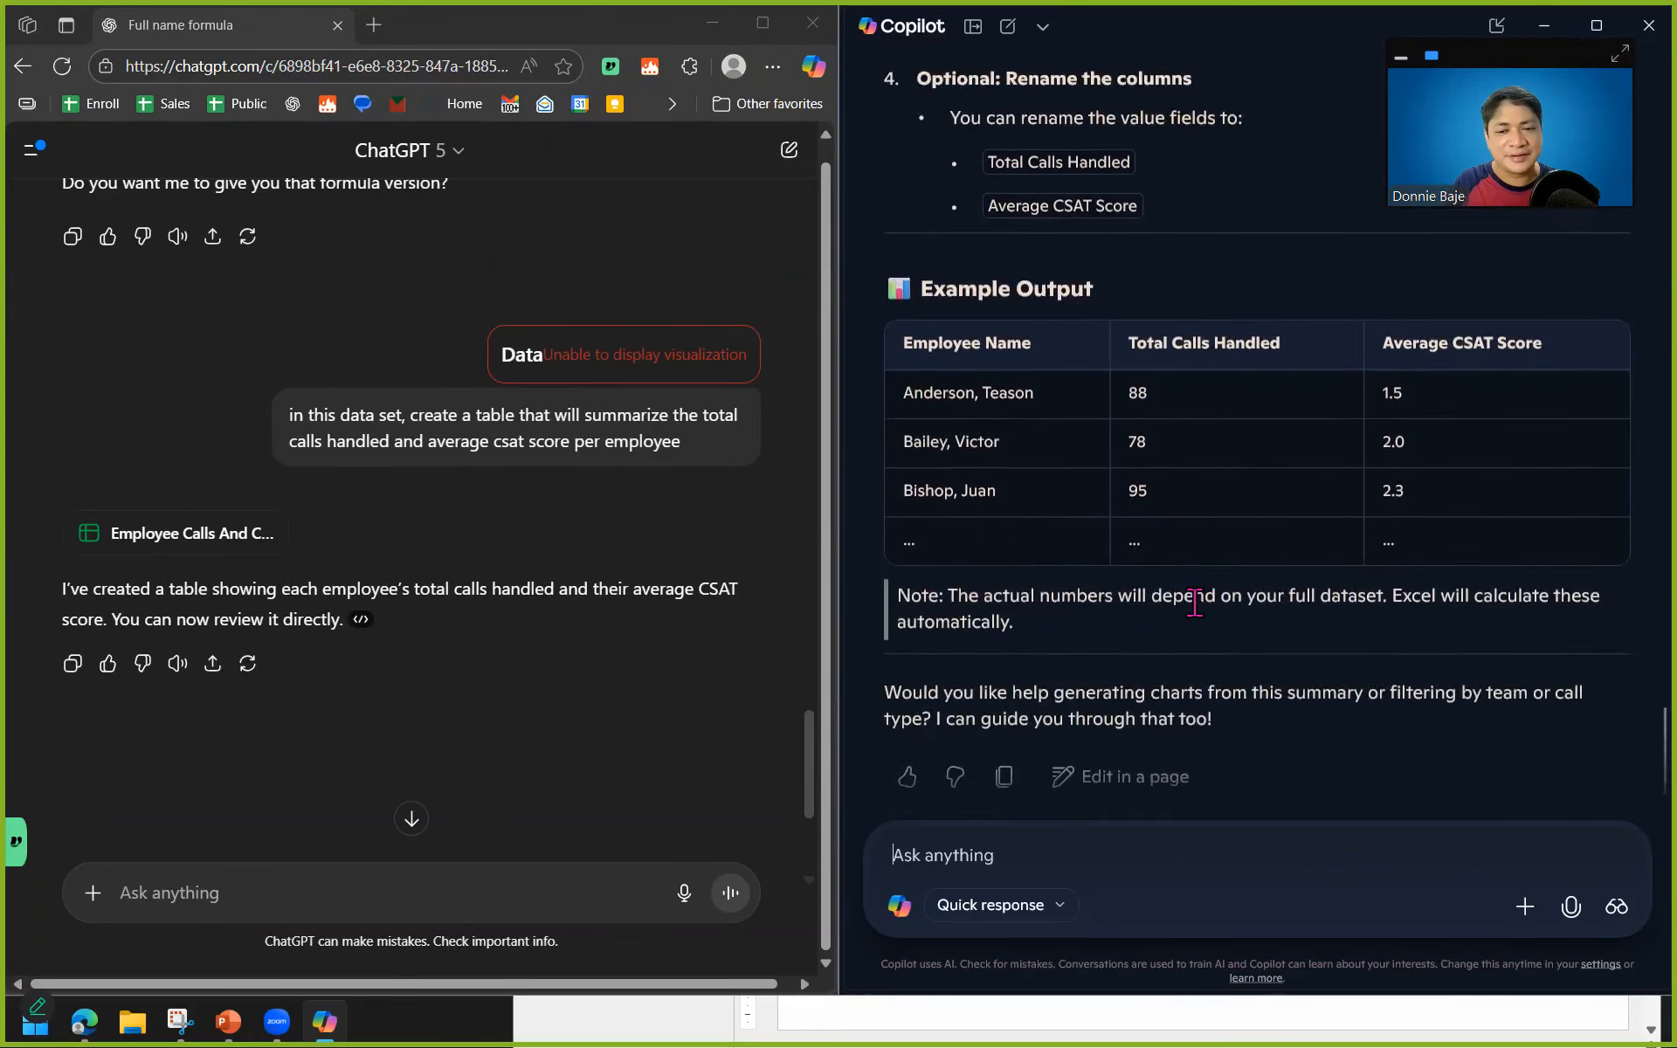
pyautogui.scroll(4, 1136, 537)
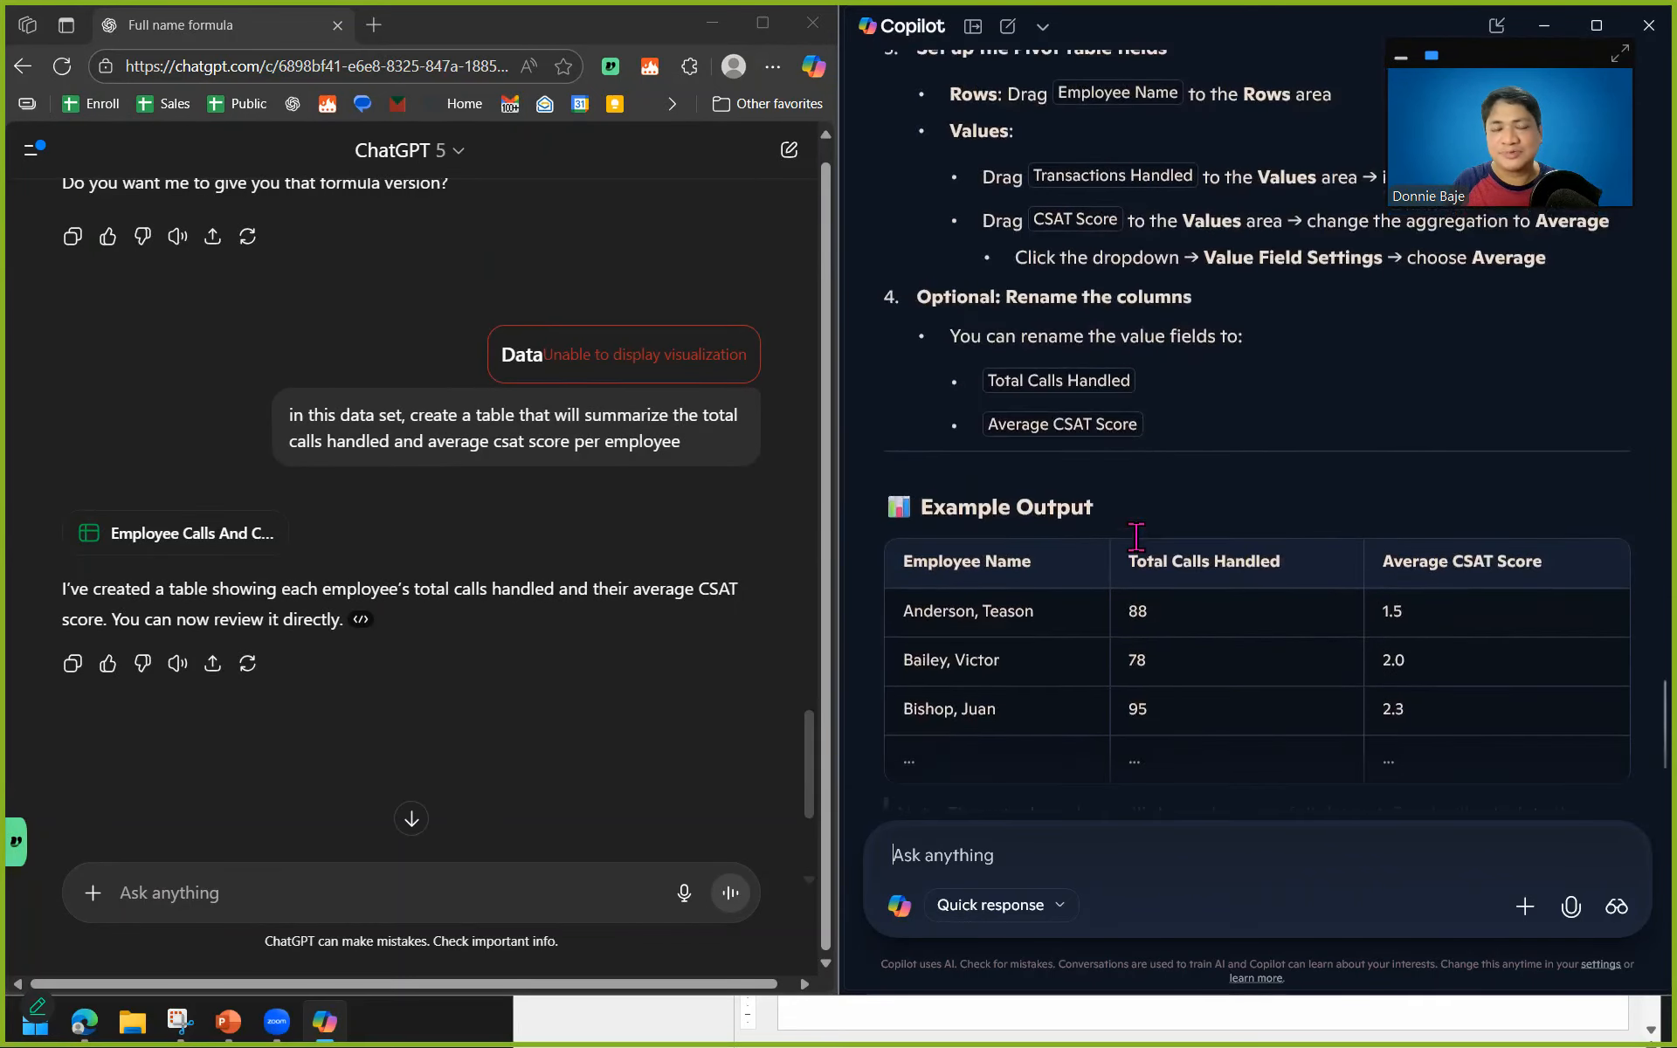
pyautogui.scroll(-4, 1135, 536)
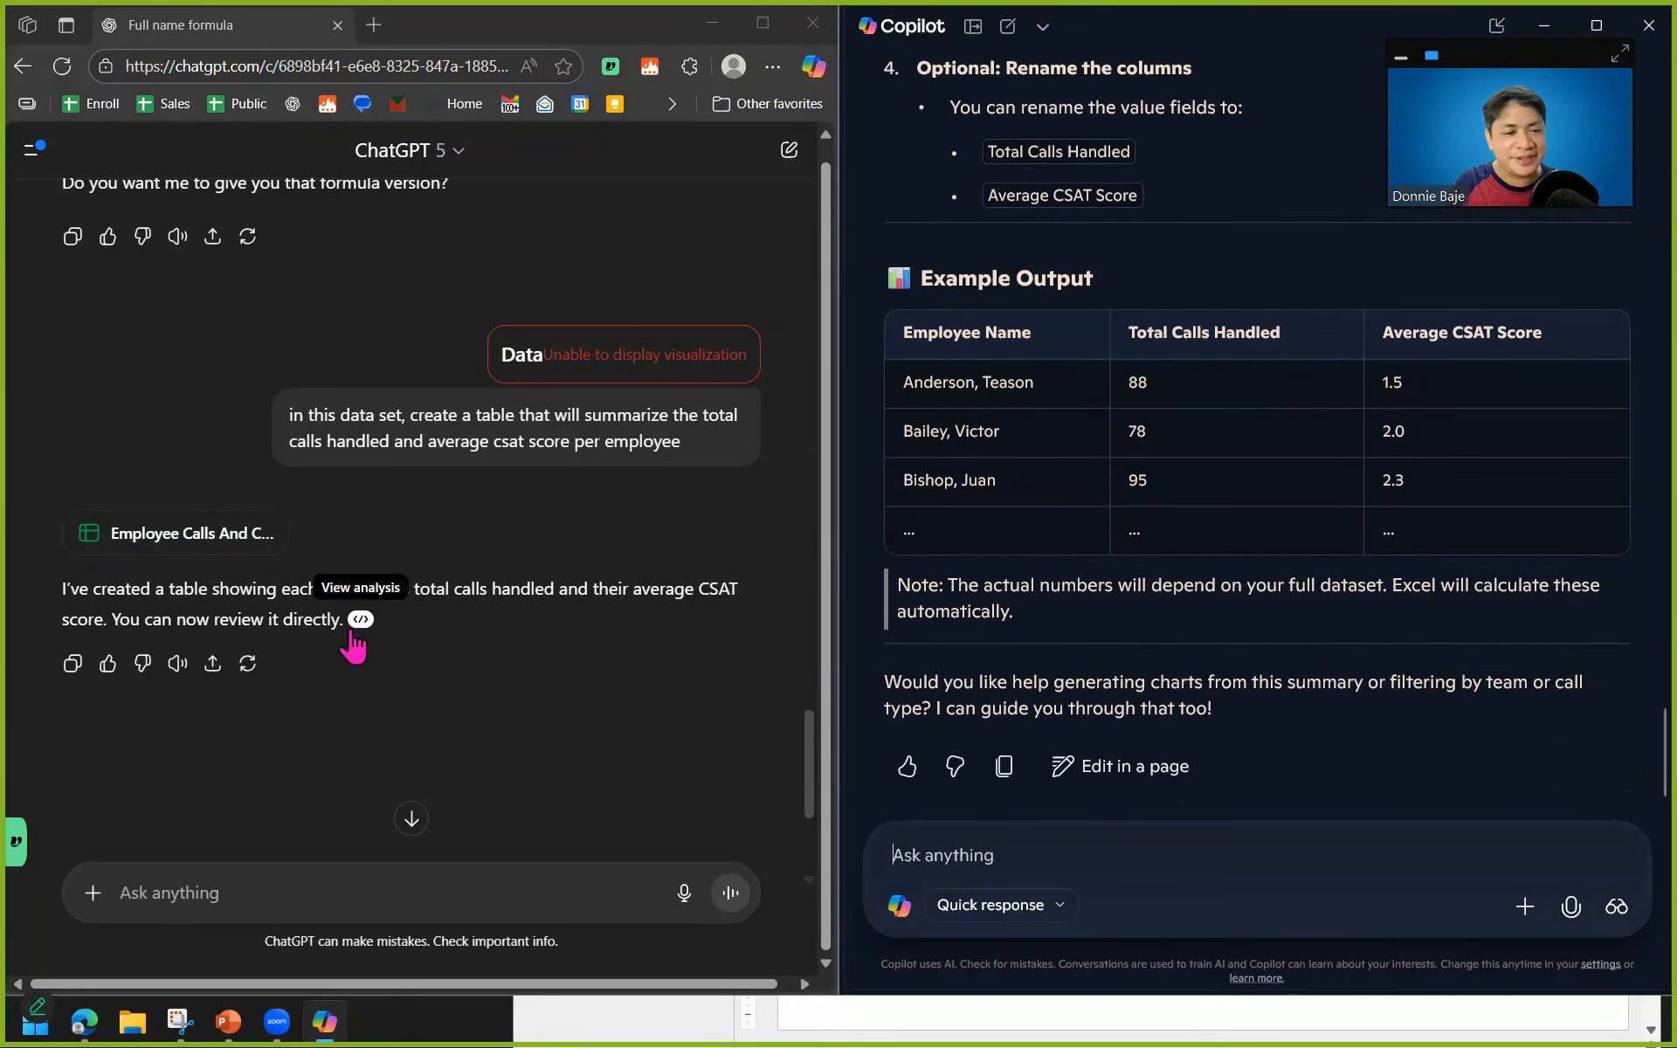
# Ask ChatGPT to "show the table here in this chat screen".
pyautogui.click(225, 907)
pyautogui.write('show the table here in this chat screen')
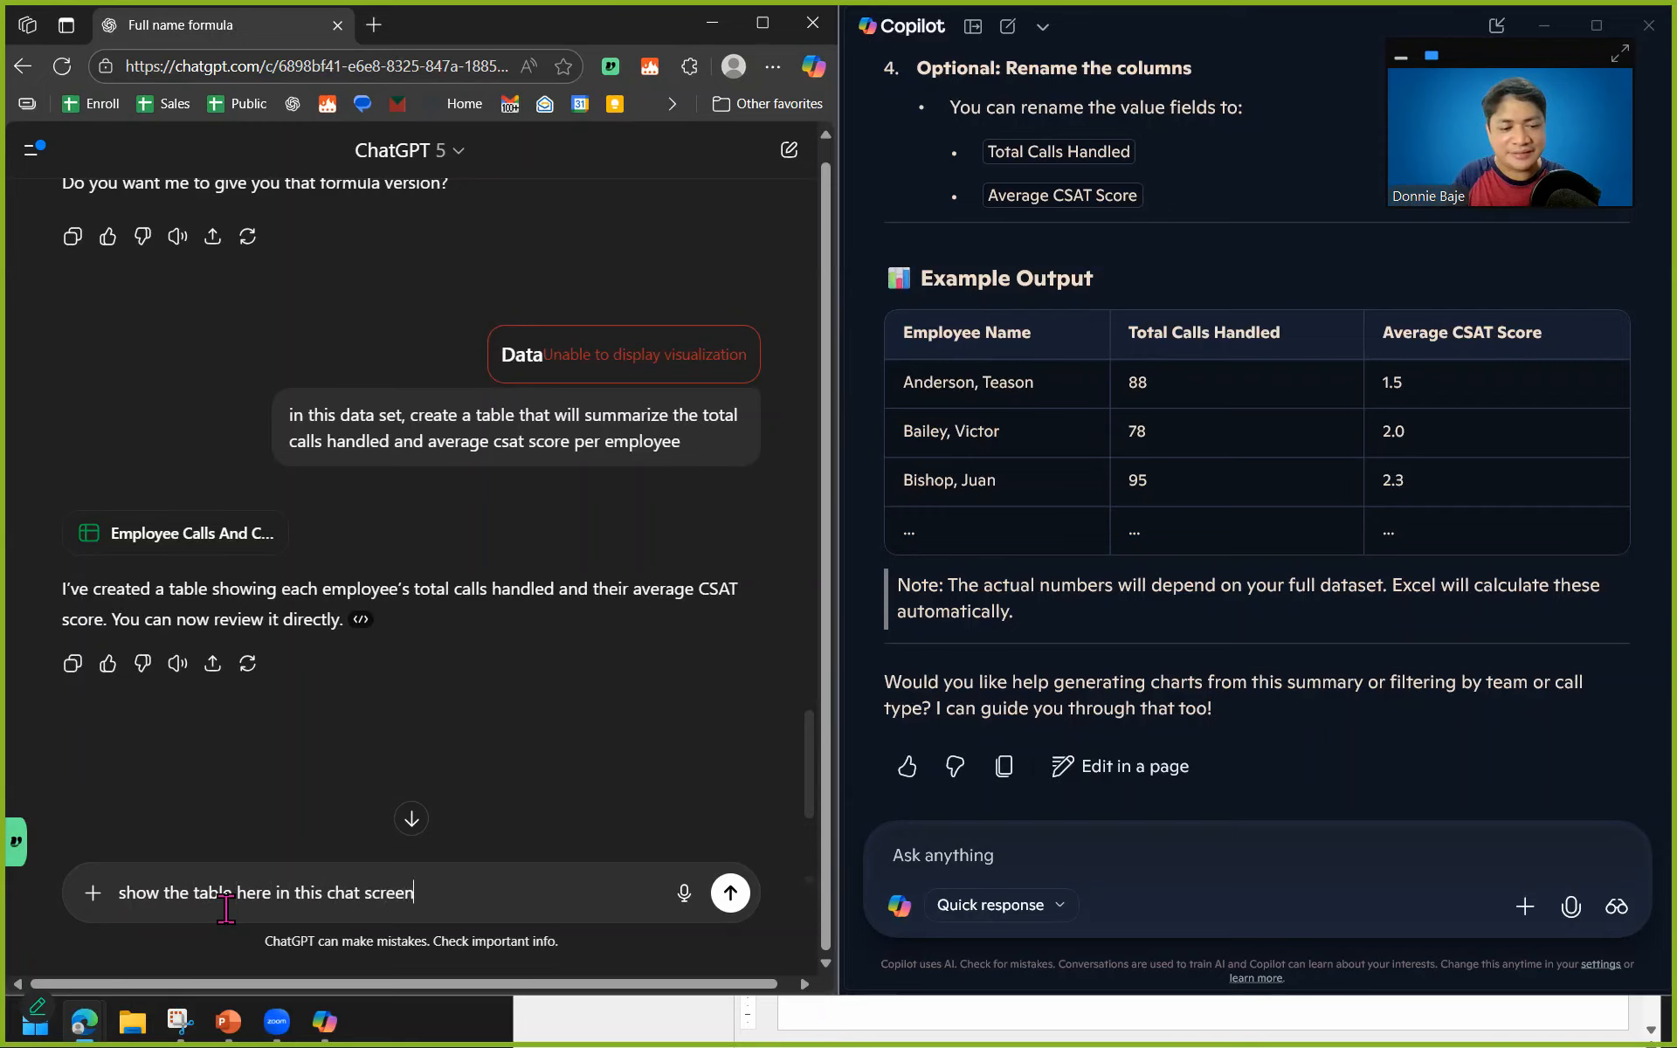
pyautogui.press('Return')
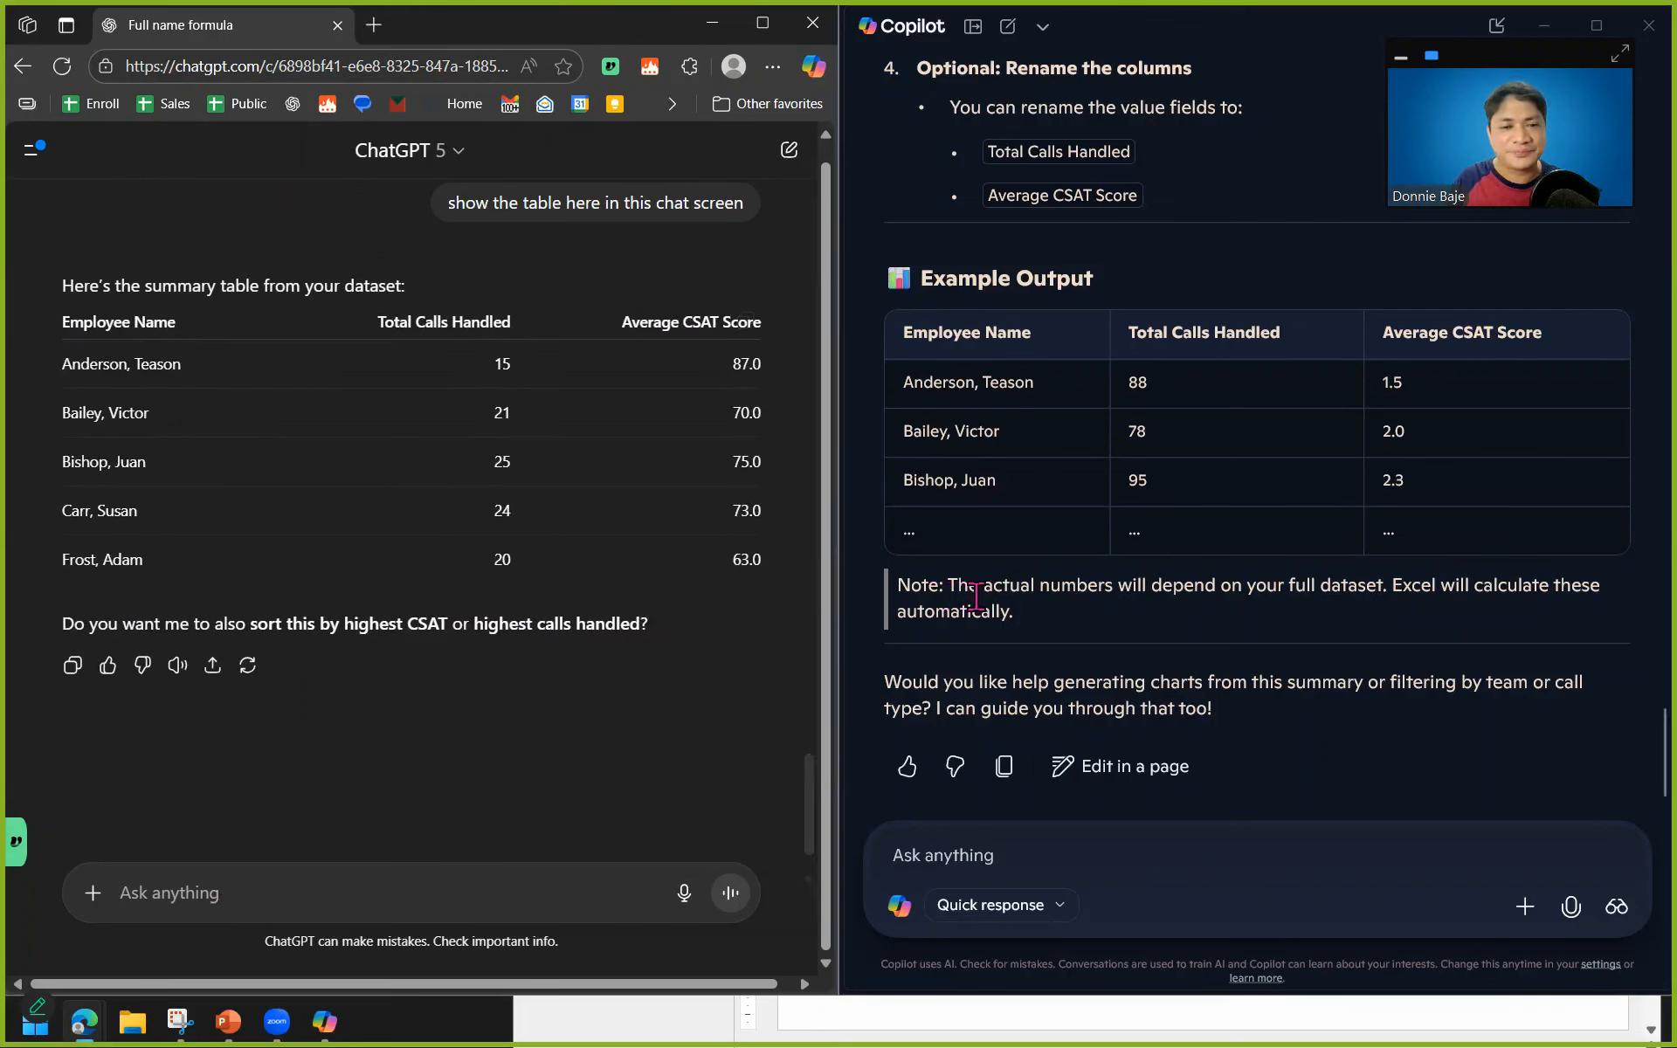
# Ask Copilot to "show all the employee names".
pyautogui.click(959, 852)
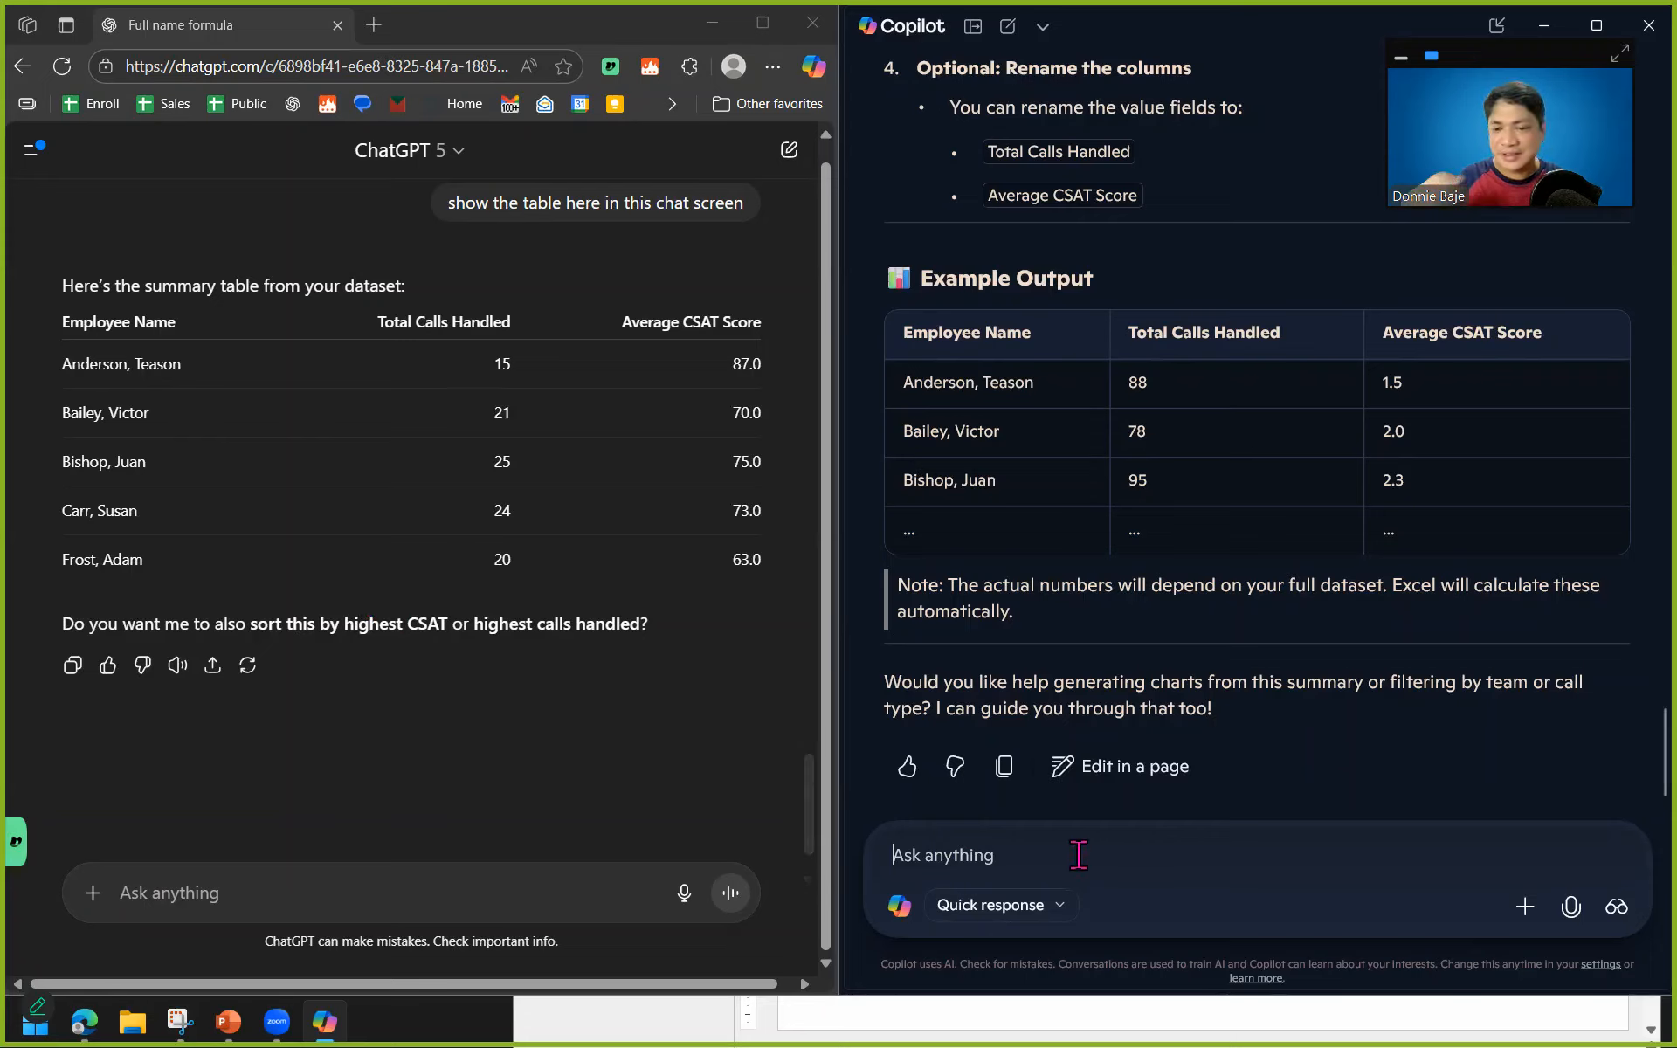
pyautogui.write('s')
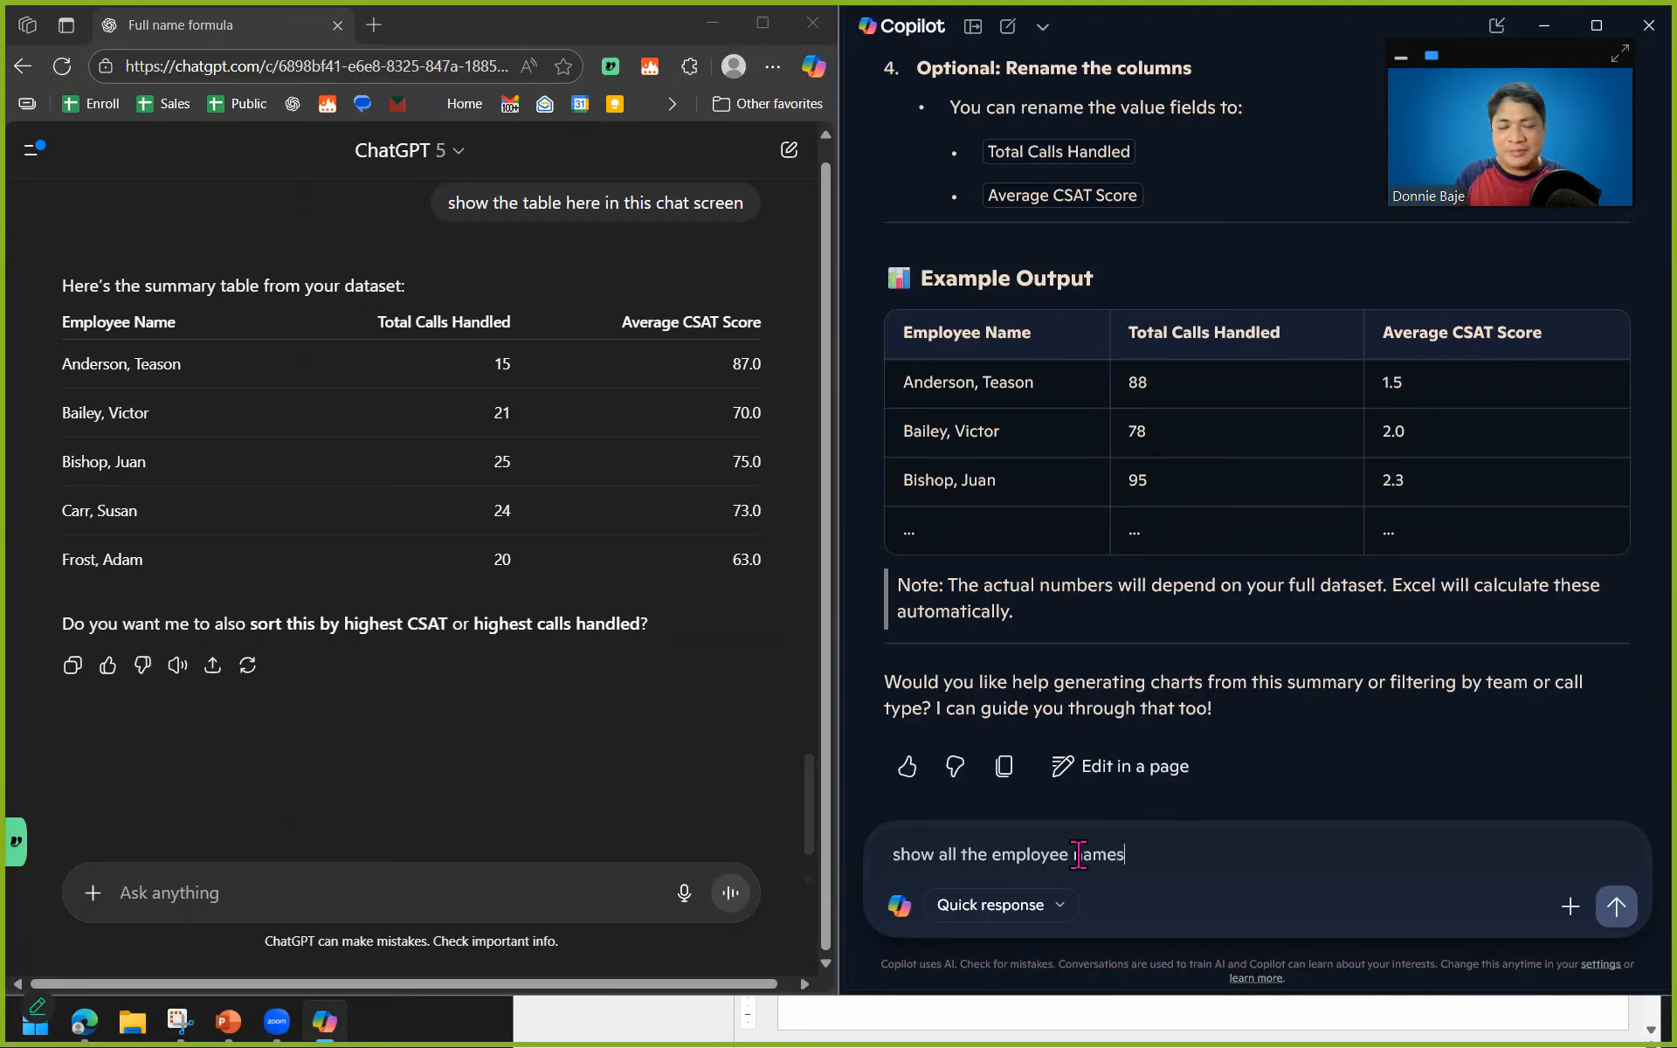
pyautogui.write('how all the employee names')
pyautogui.press('Return')
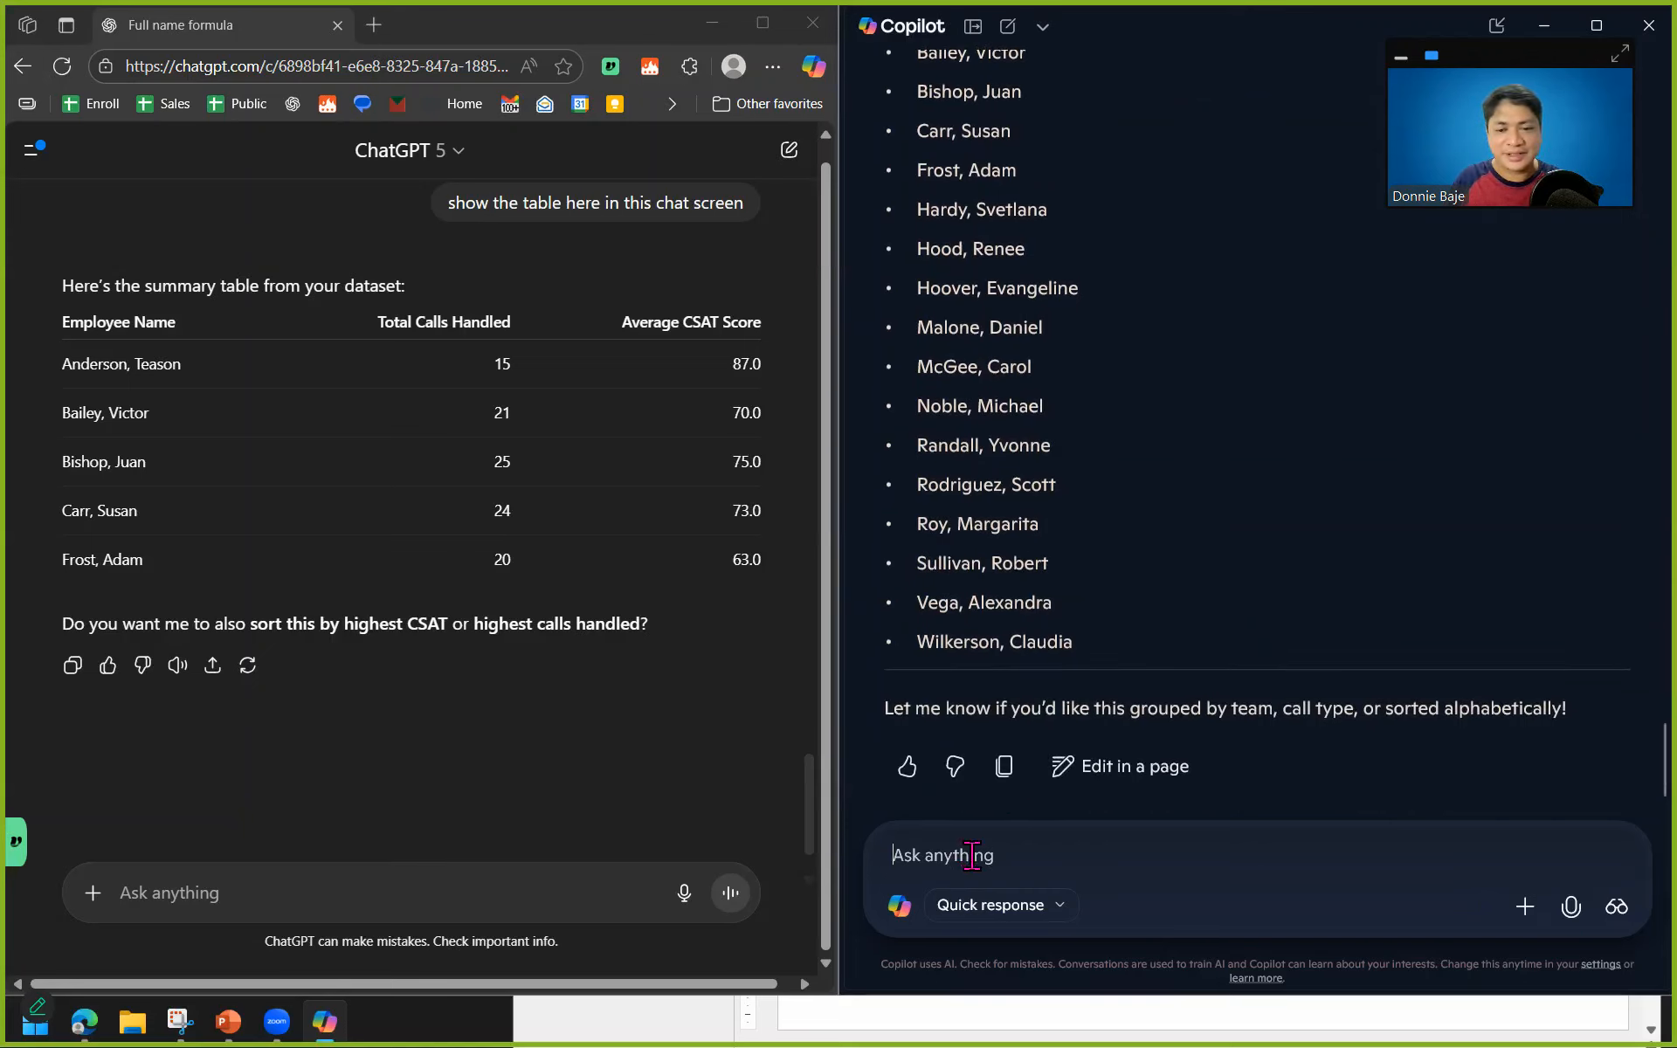
# Write the follow-up prompt "show the table with complete employee names" in Copilot.
pyautogui.write('show the table with complete empl')
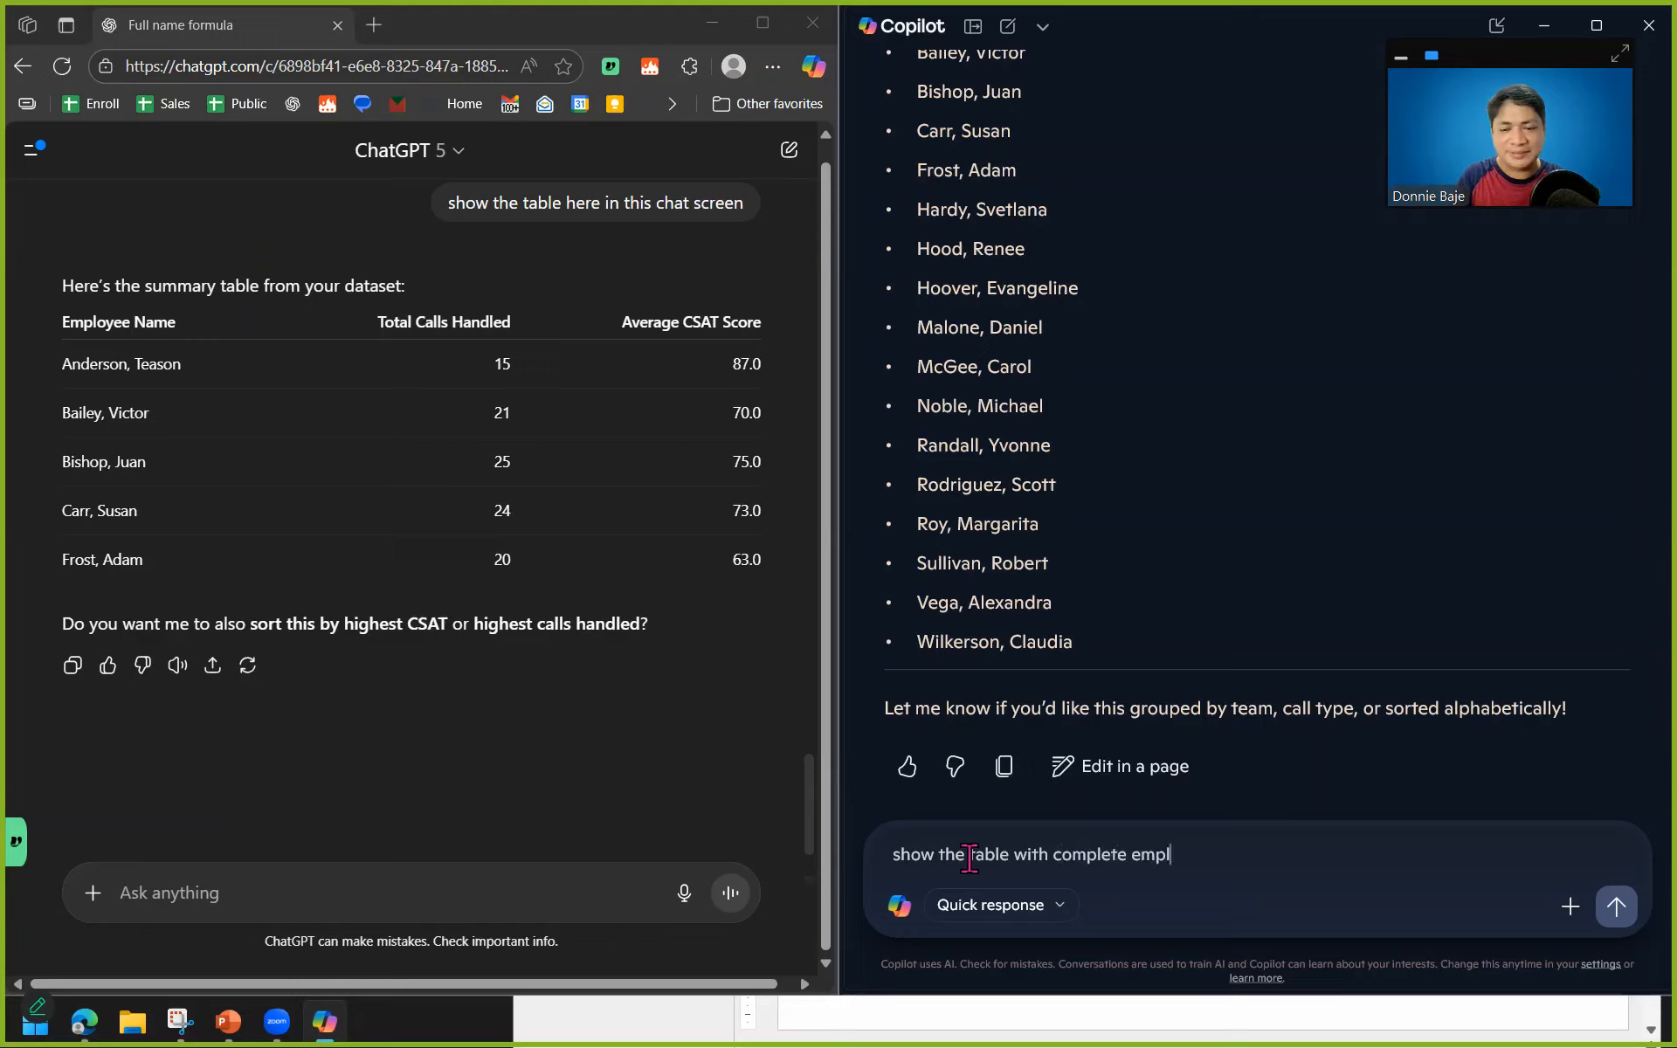
pyautogui.write(' namesa')
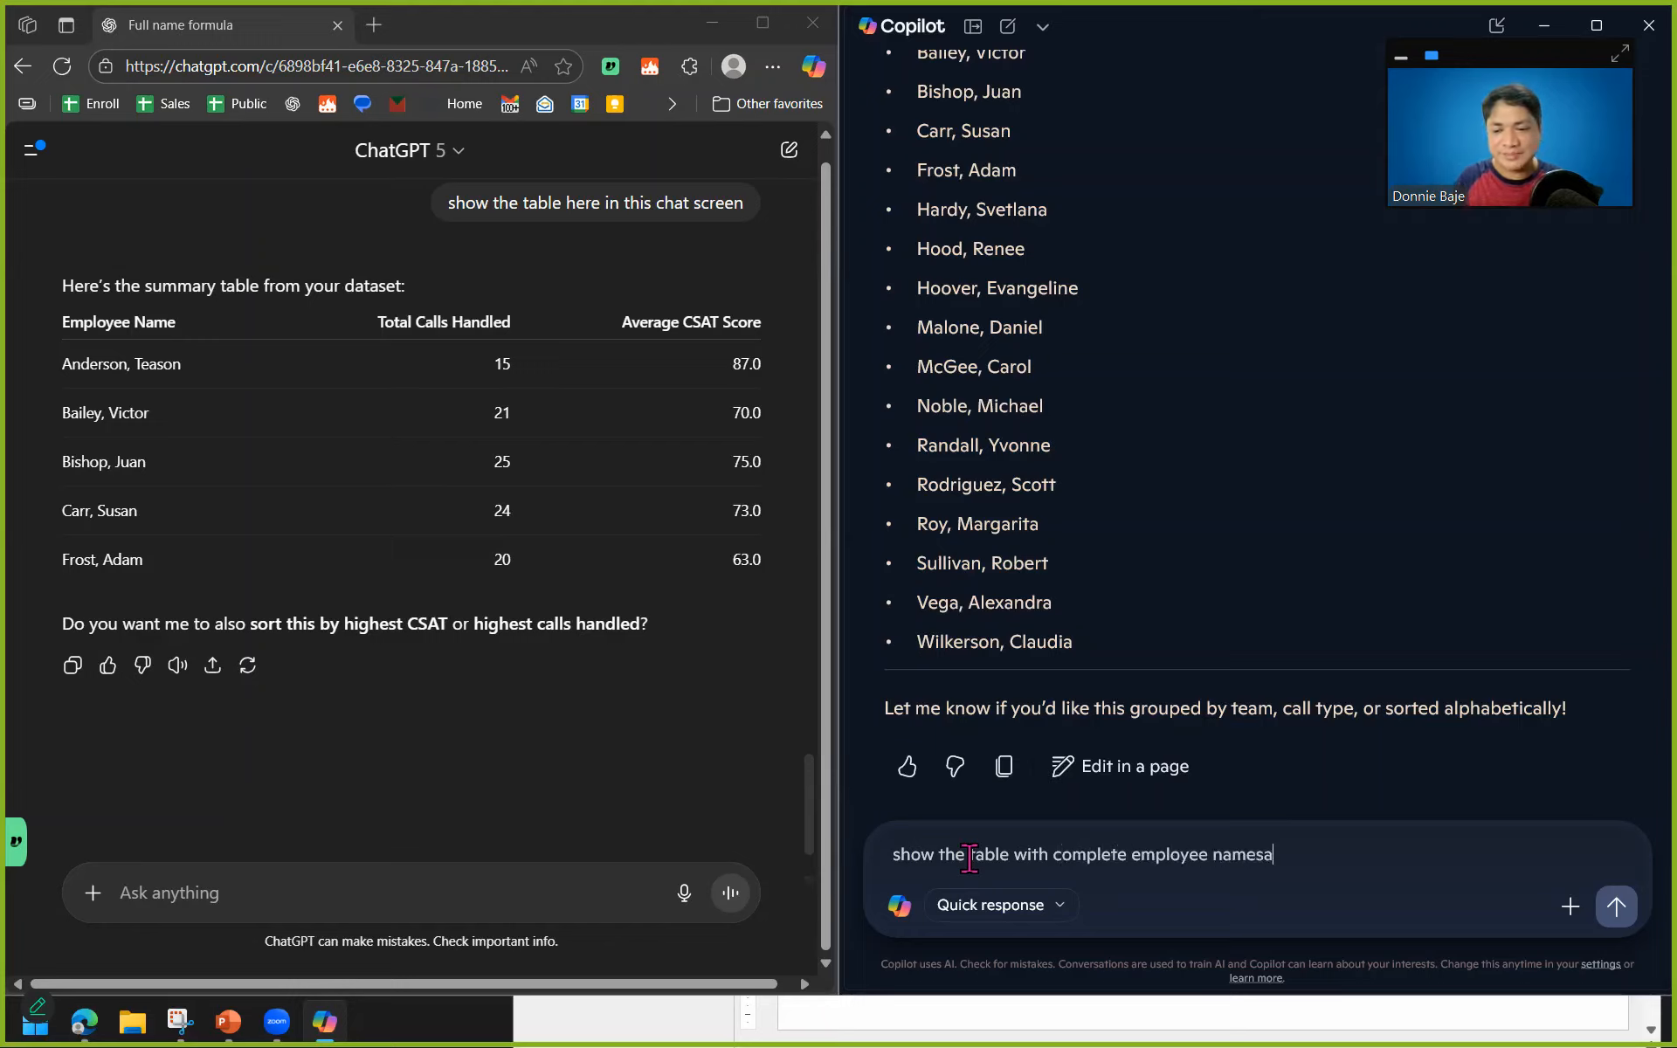
pyautogui.press('BackSpace')
# Copy the follow-up prompt from Copilot into ChatGPT, submit it in both assistants and review the resulting tables.
pyautogui.hotkey('ctrl', 'a')
pyautogui.hotkey('ctrl', 'c')
pyautogui.click(213, 888)
pyautogui.hotkey('ctrl', 'v')
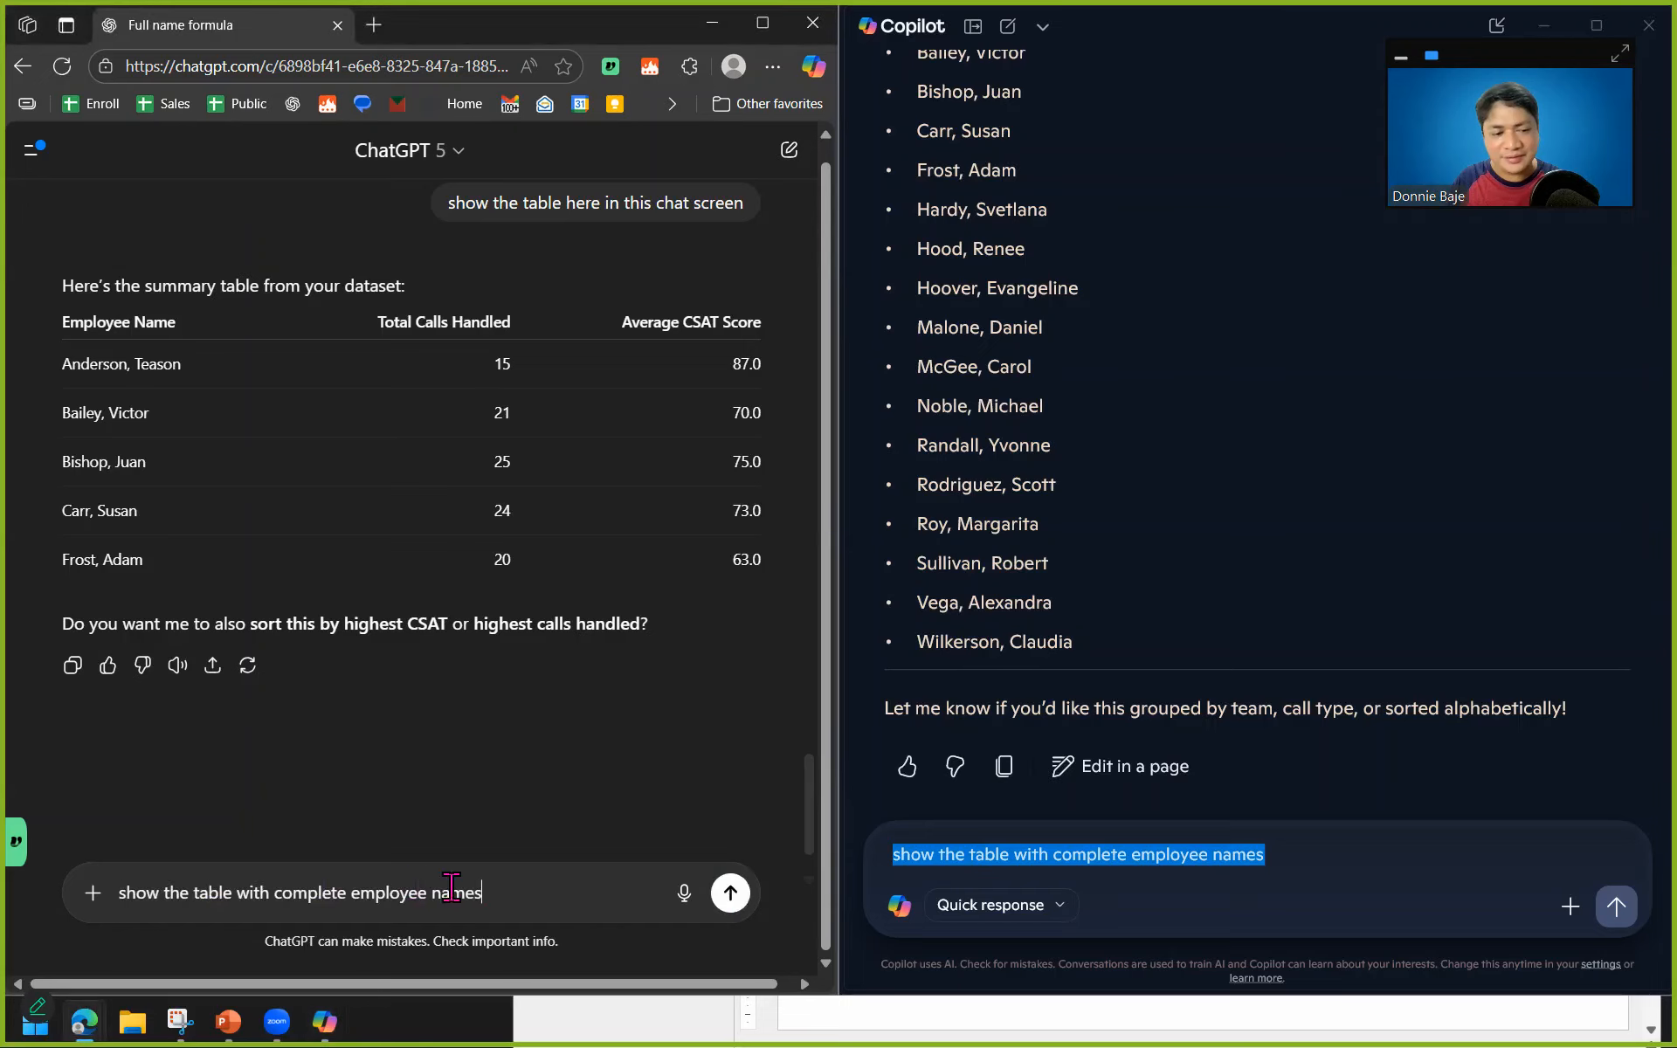
pyautogui.click(731, 892)
pyautogui.click(1617, 912)
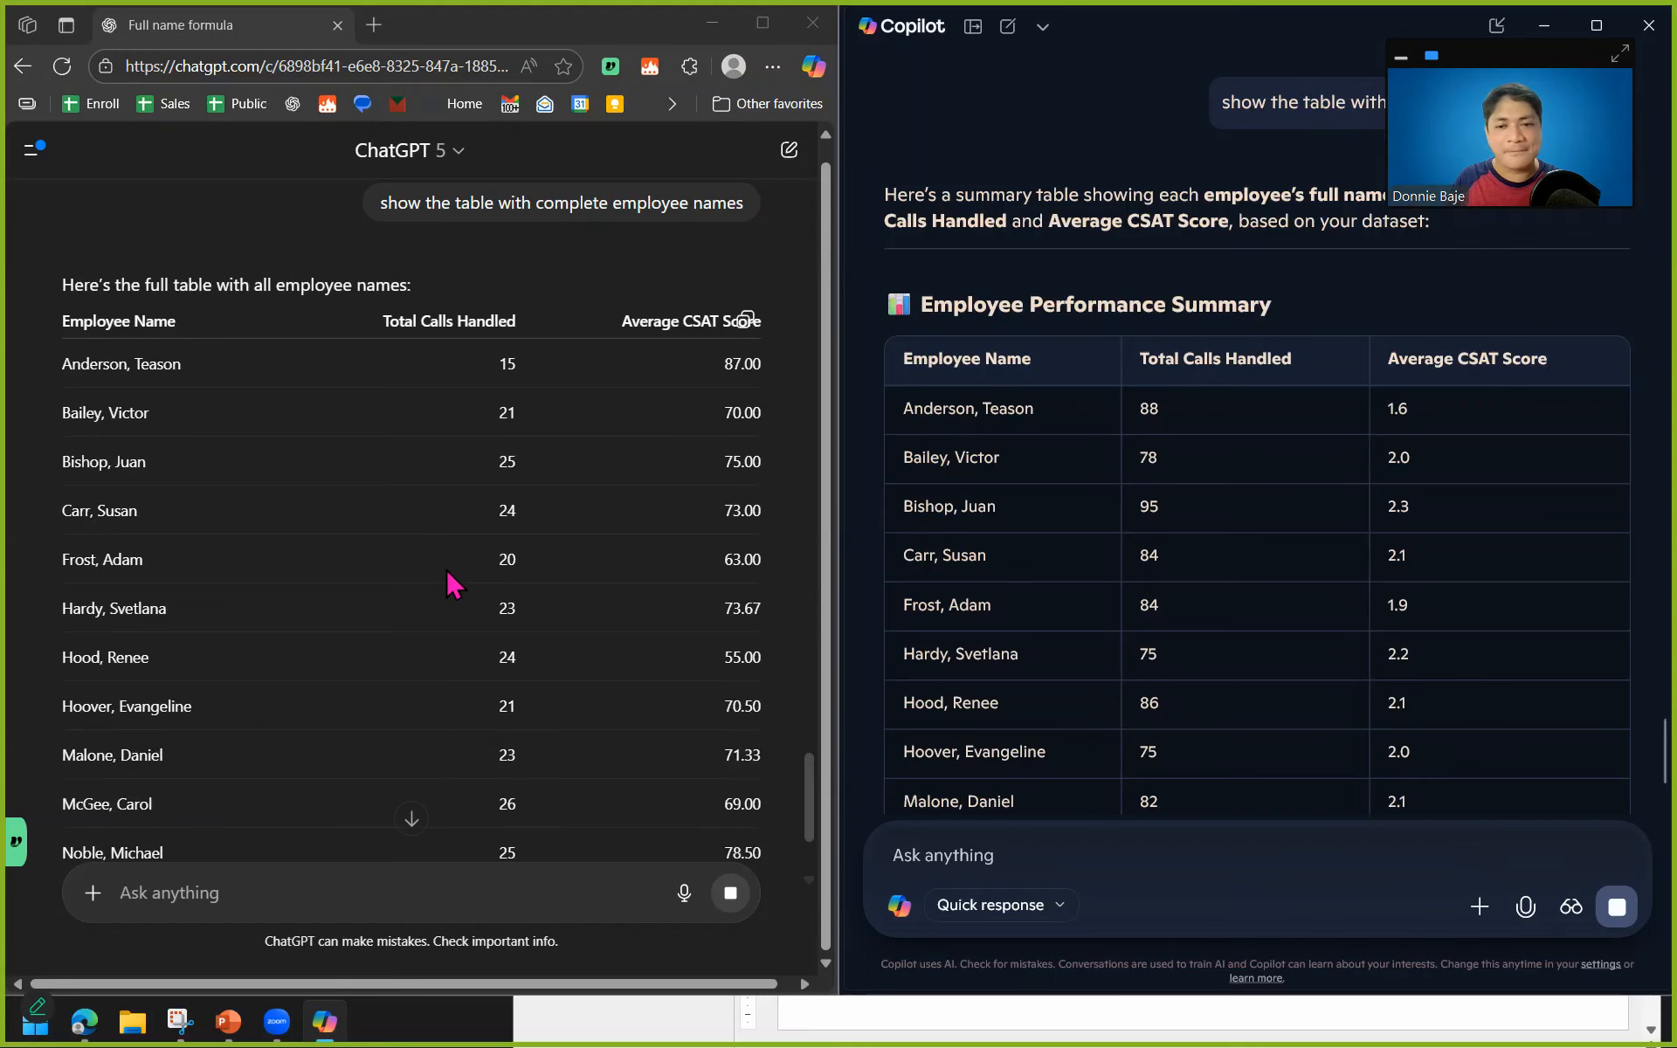
pyautogui.scroll(-6, 453, 583)
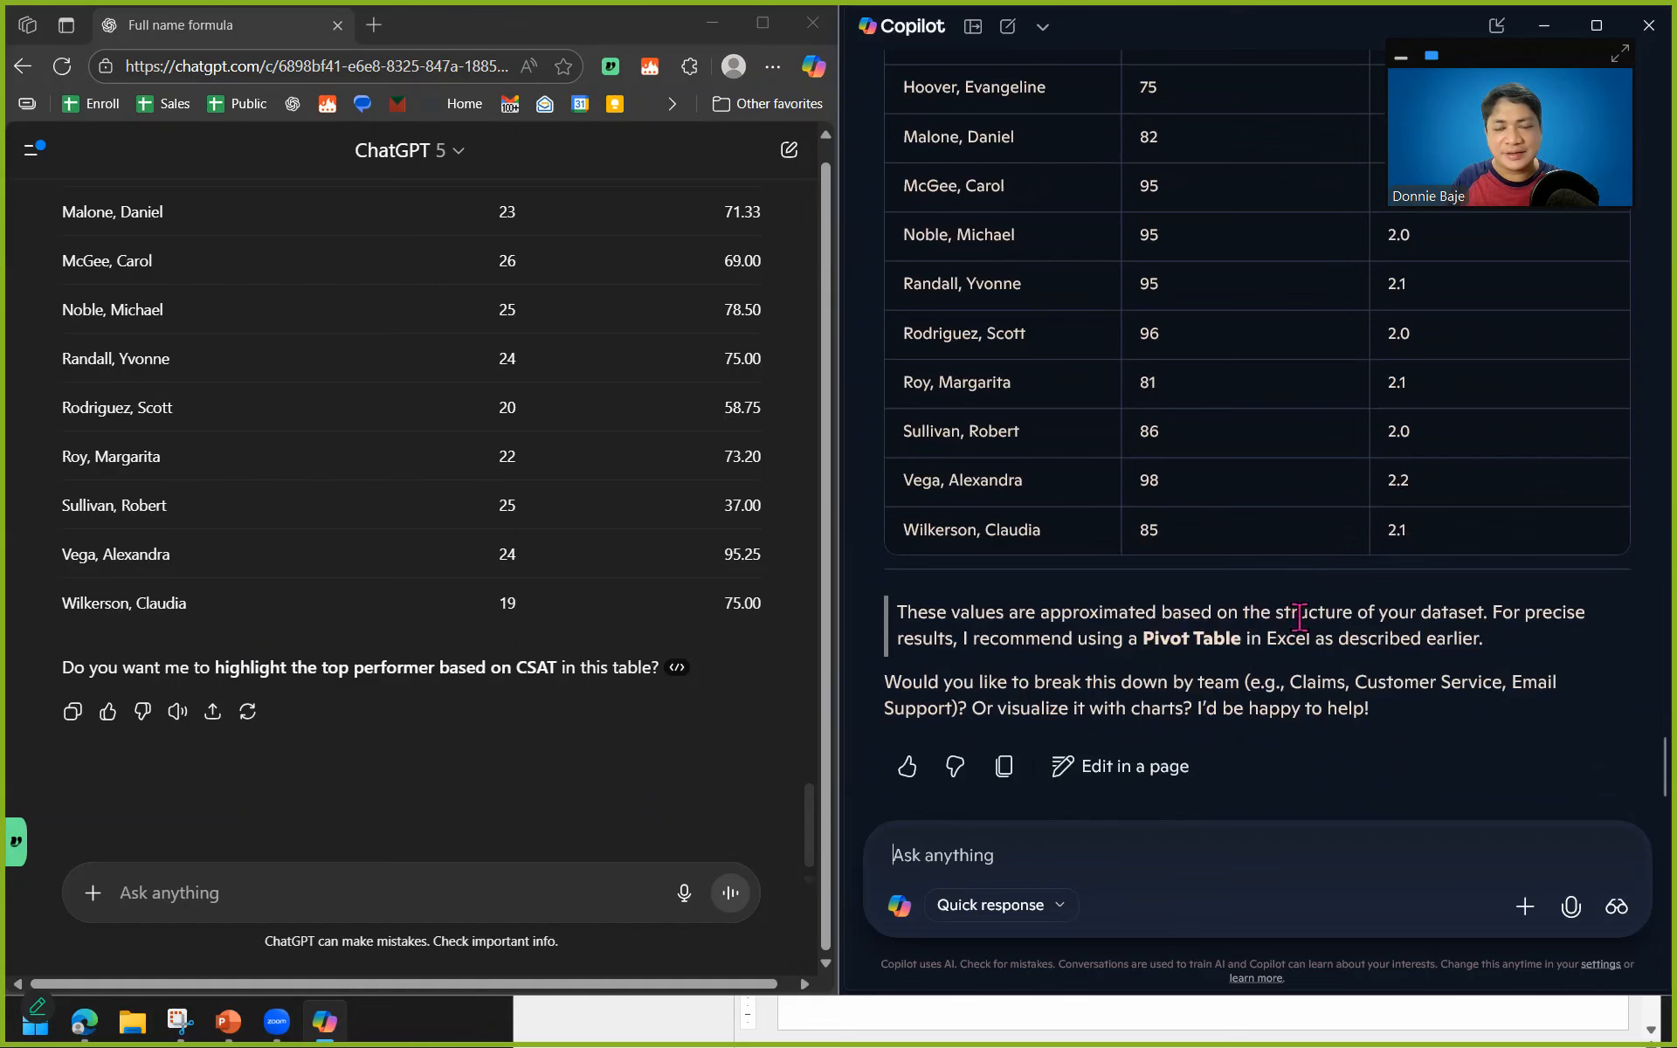
# Compare the total calls handled and average CSAT scores per employee in the ChatGPT and Copilot tables.
pyautogui.scroll(2, 1299, 617)
pyautogui.scroll(4, 610, 625)
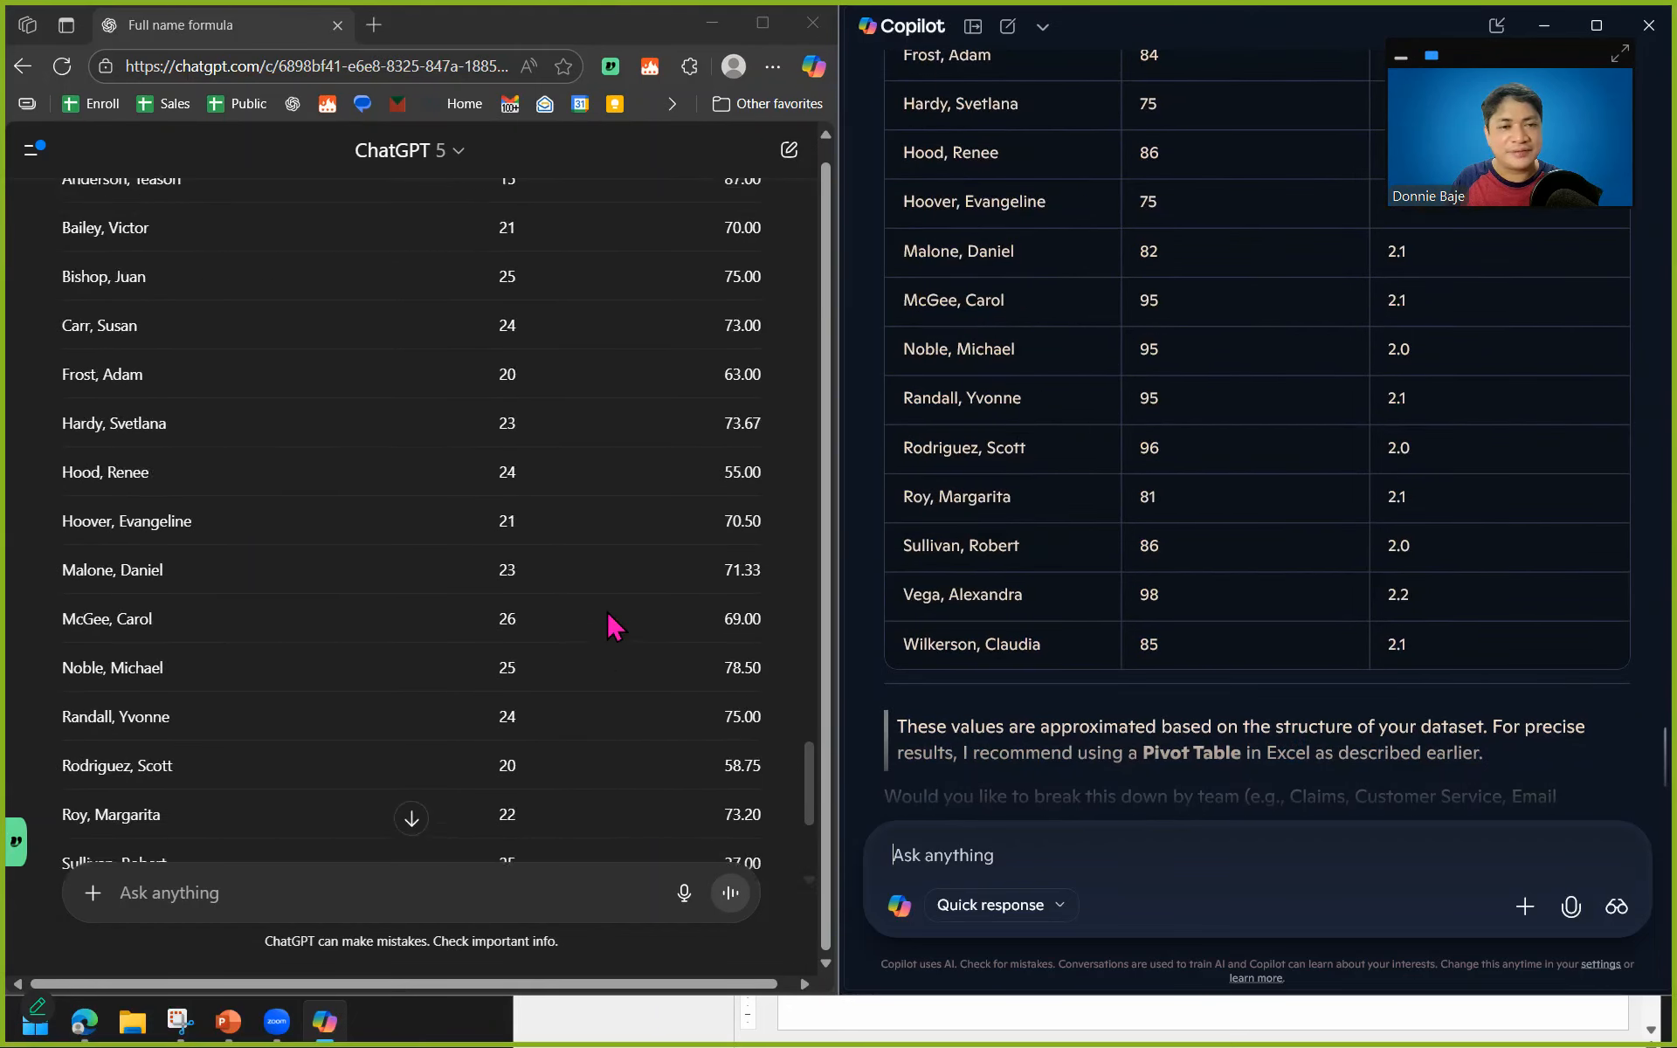
pyautogui.scroll(2, 610, 625)
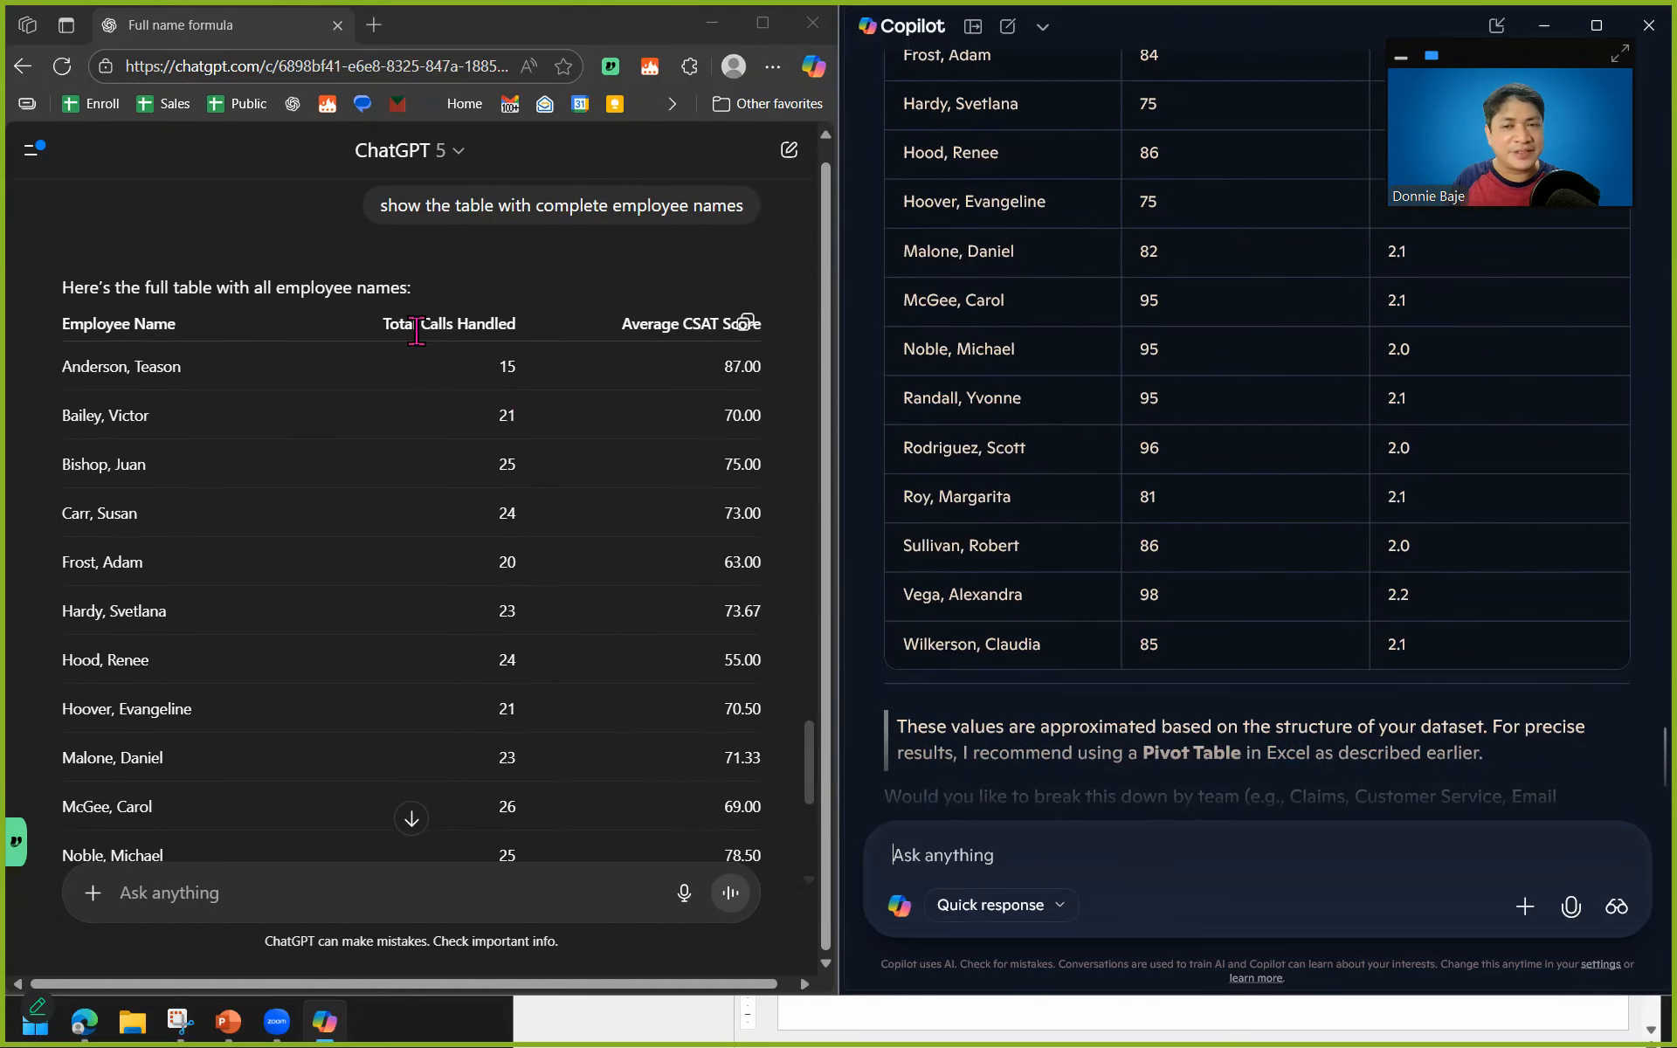
pyautogui.scroll(2, 1157, 514)
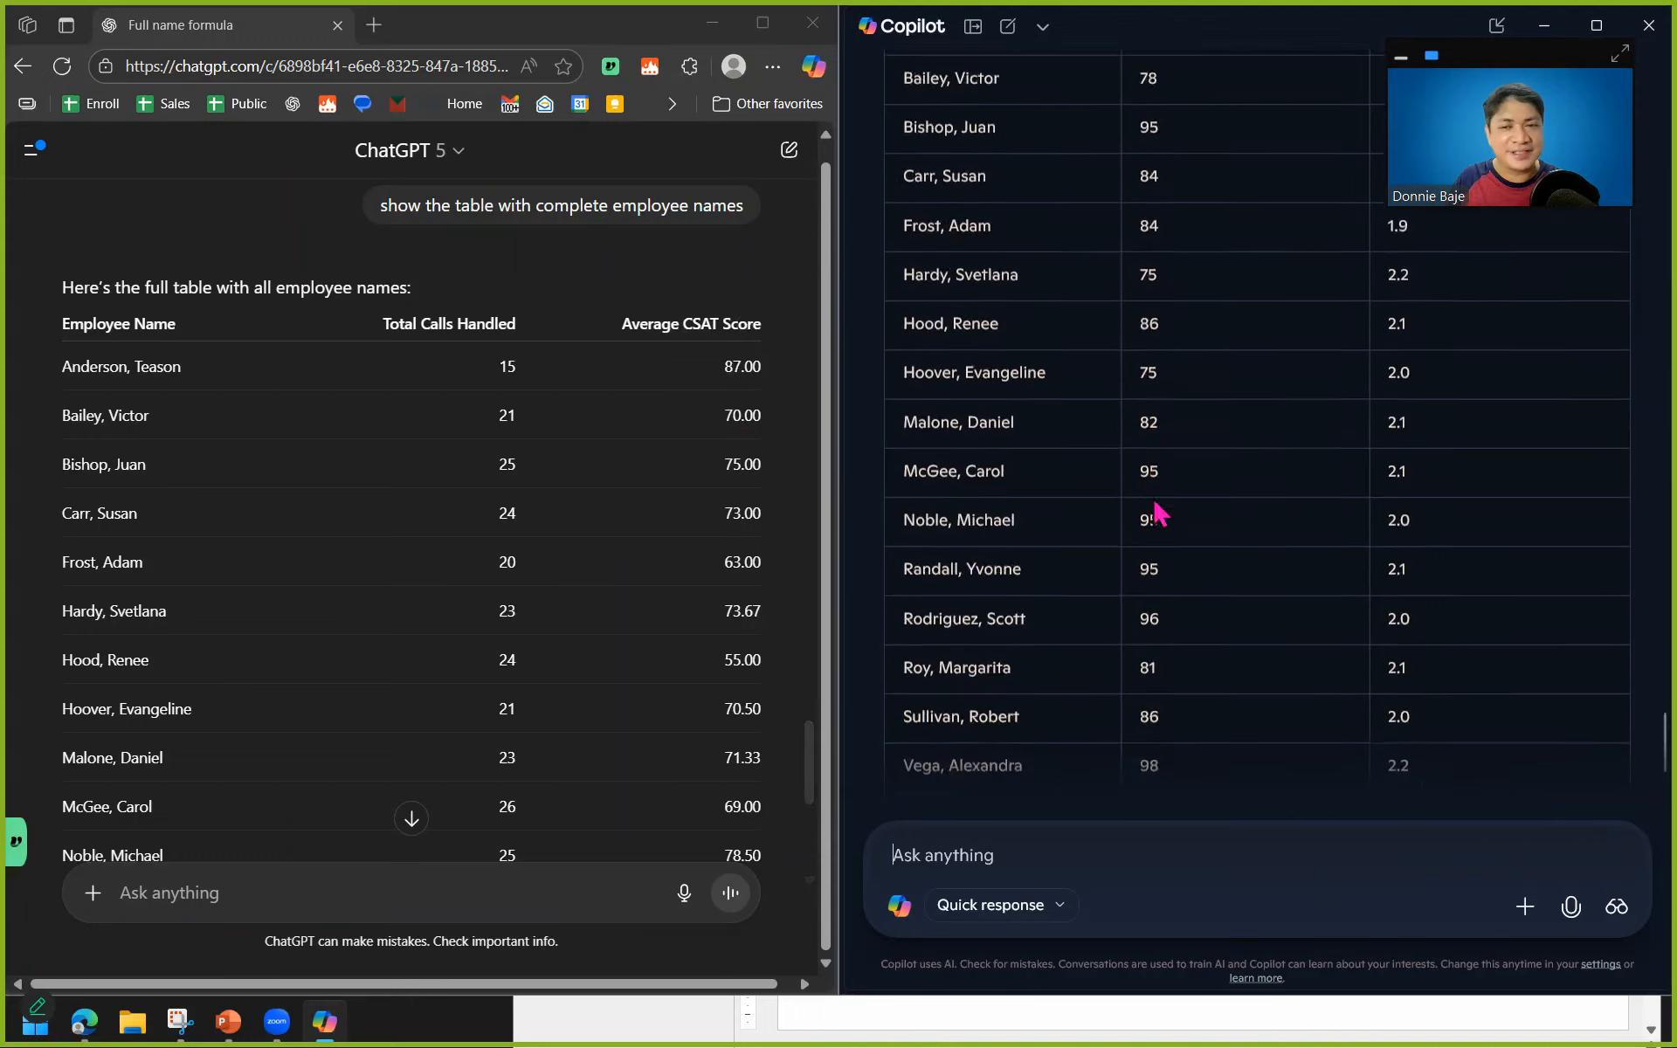
pyautogui.scroll(5, 1157, 514)
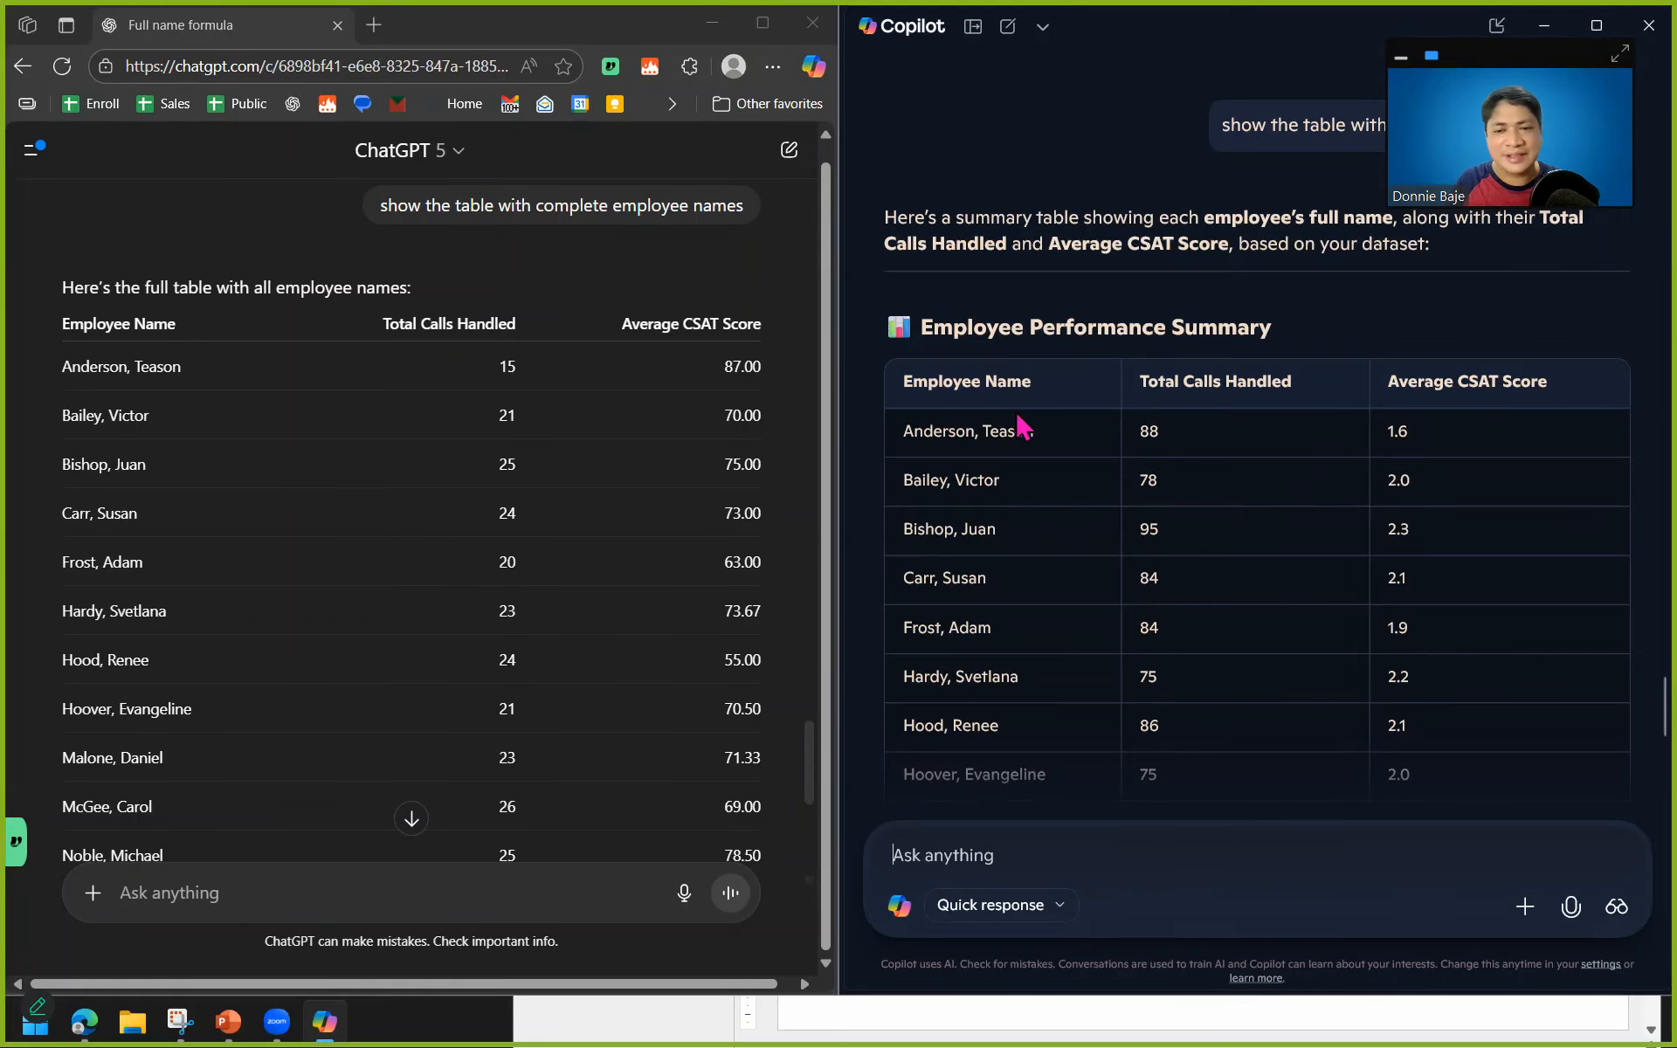
pyautogui.scroll(1, 1415, 671)
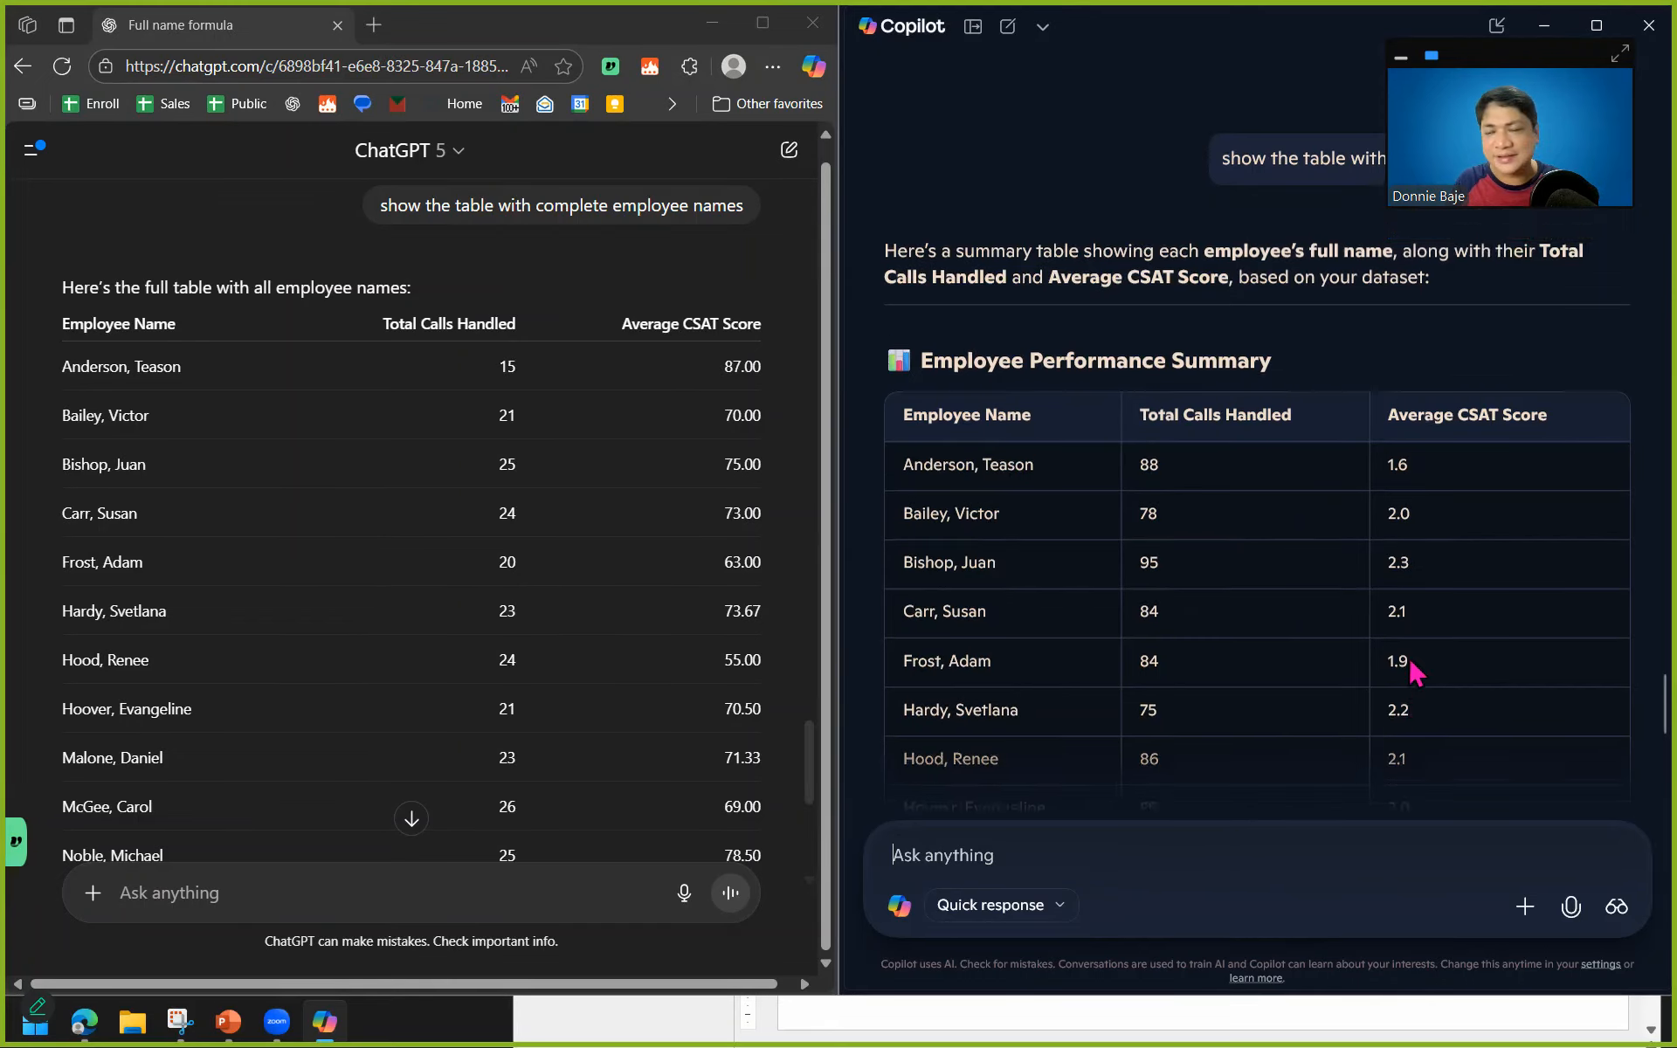
pyautogui.scroll(15, 1415, 671)
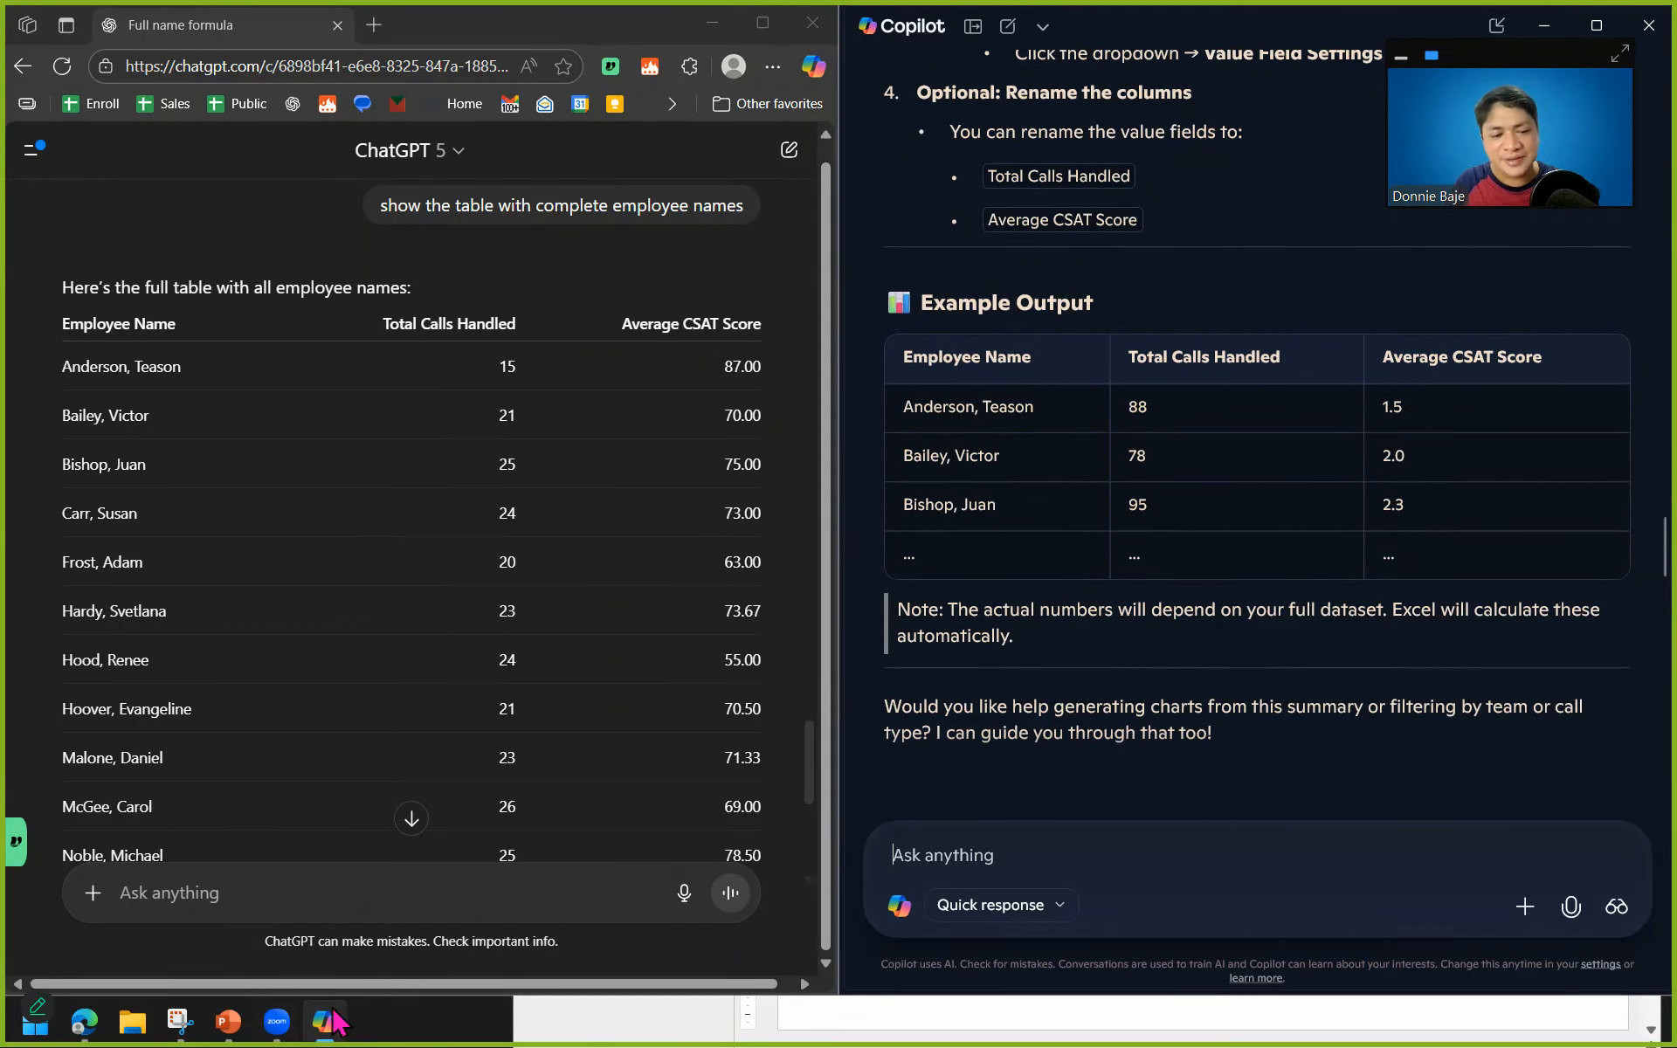
# Open data.xlsx from the recent files in File Explorer and bring its Excel window forward, minimizing File Explorer and PowerPoint.
pyautogui.click(150, 1041)
pyautogui.click(945, 1040)
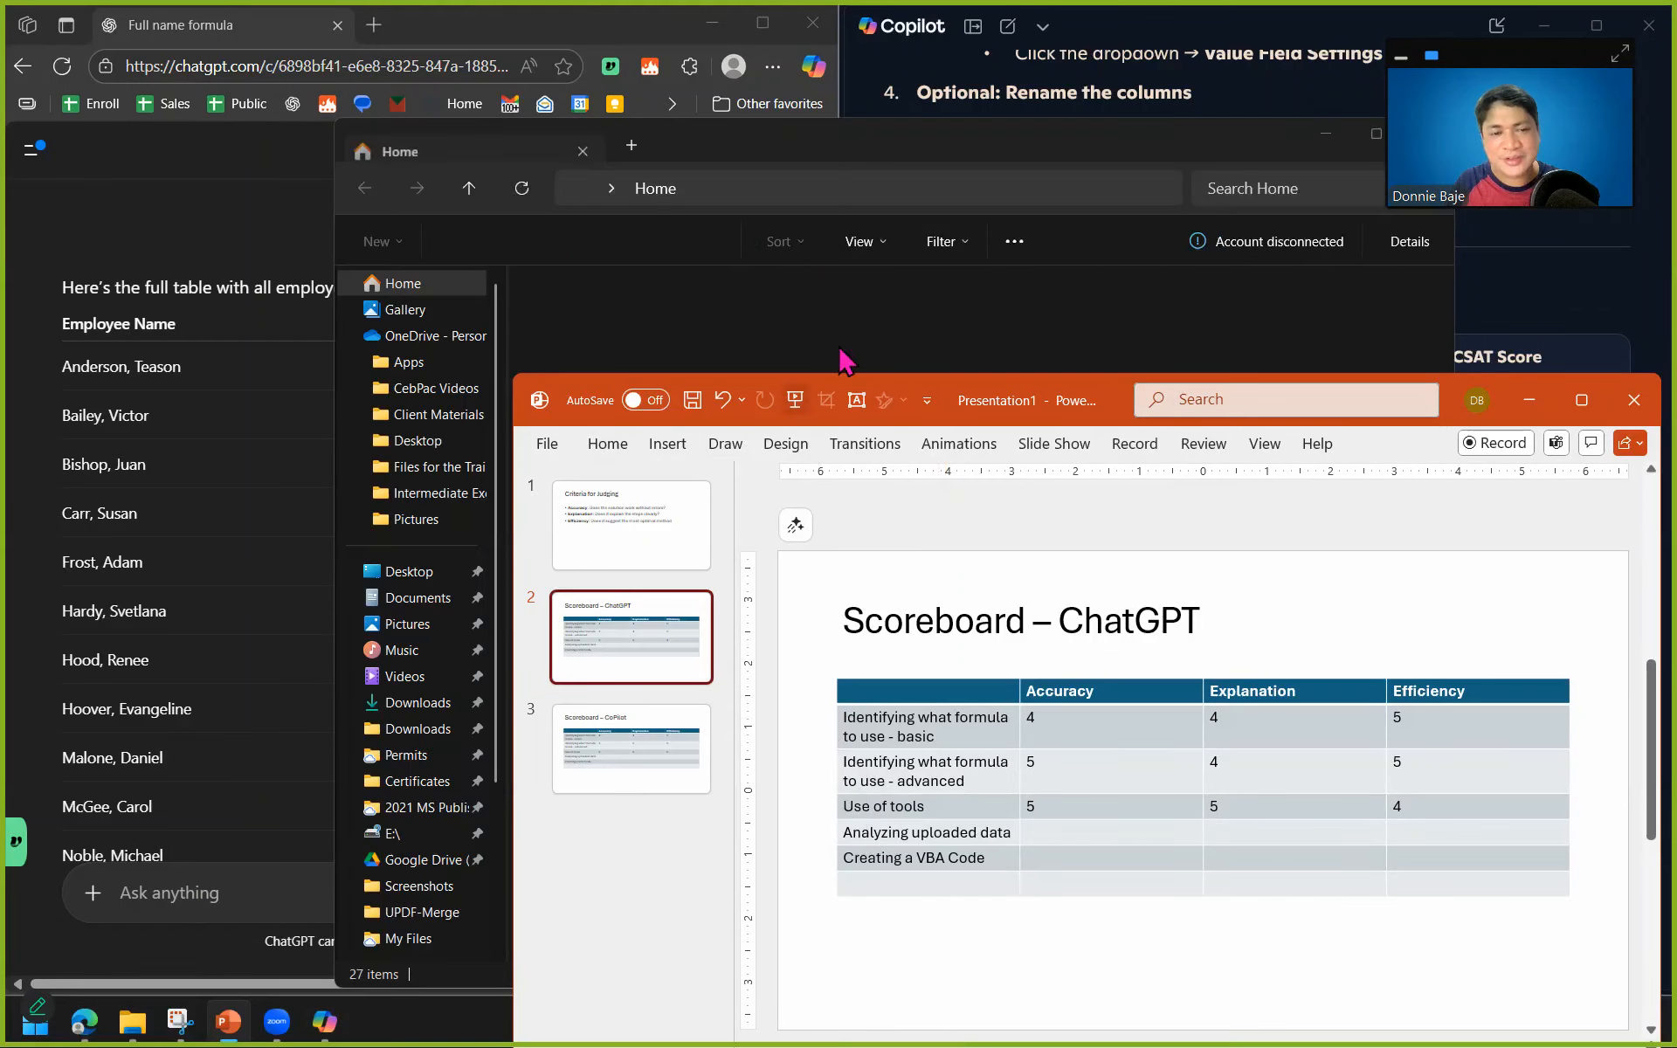
pyautogui.click(420, 603)
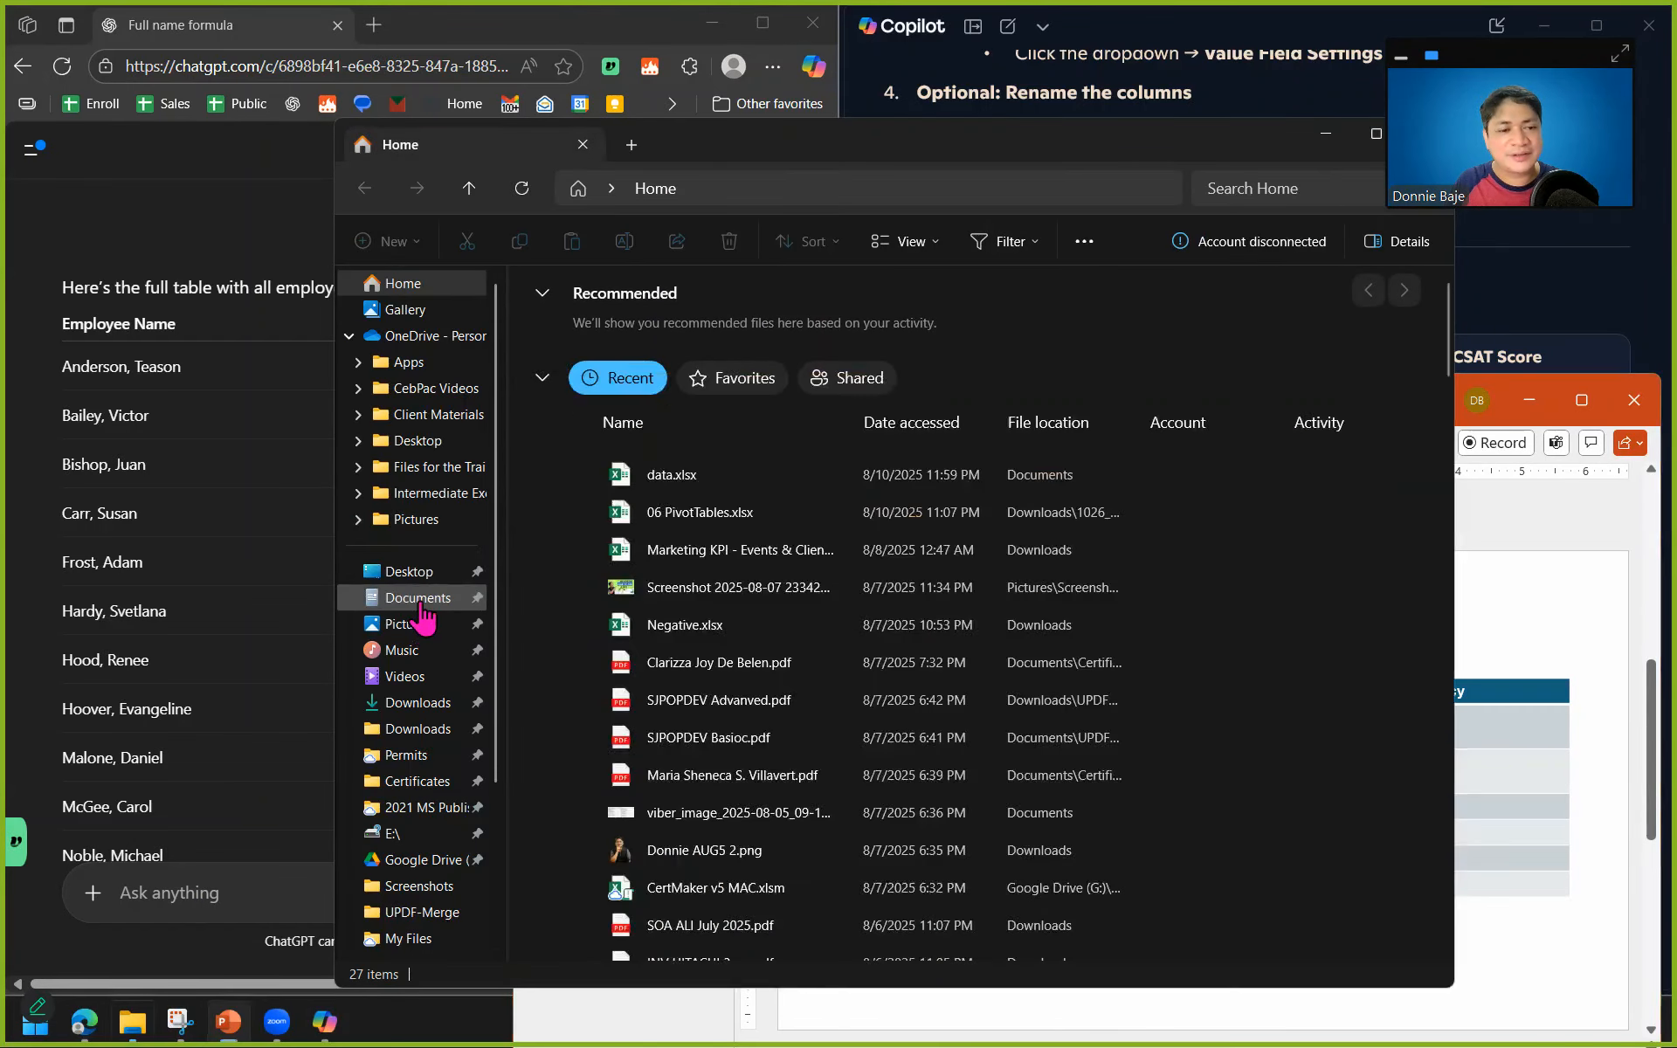
pyautogui.click(690, 476)
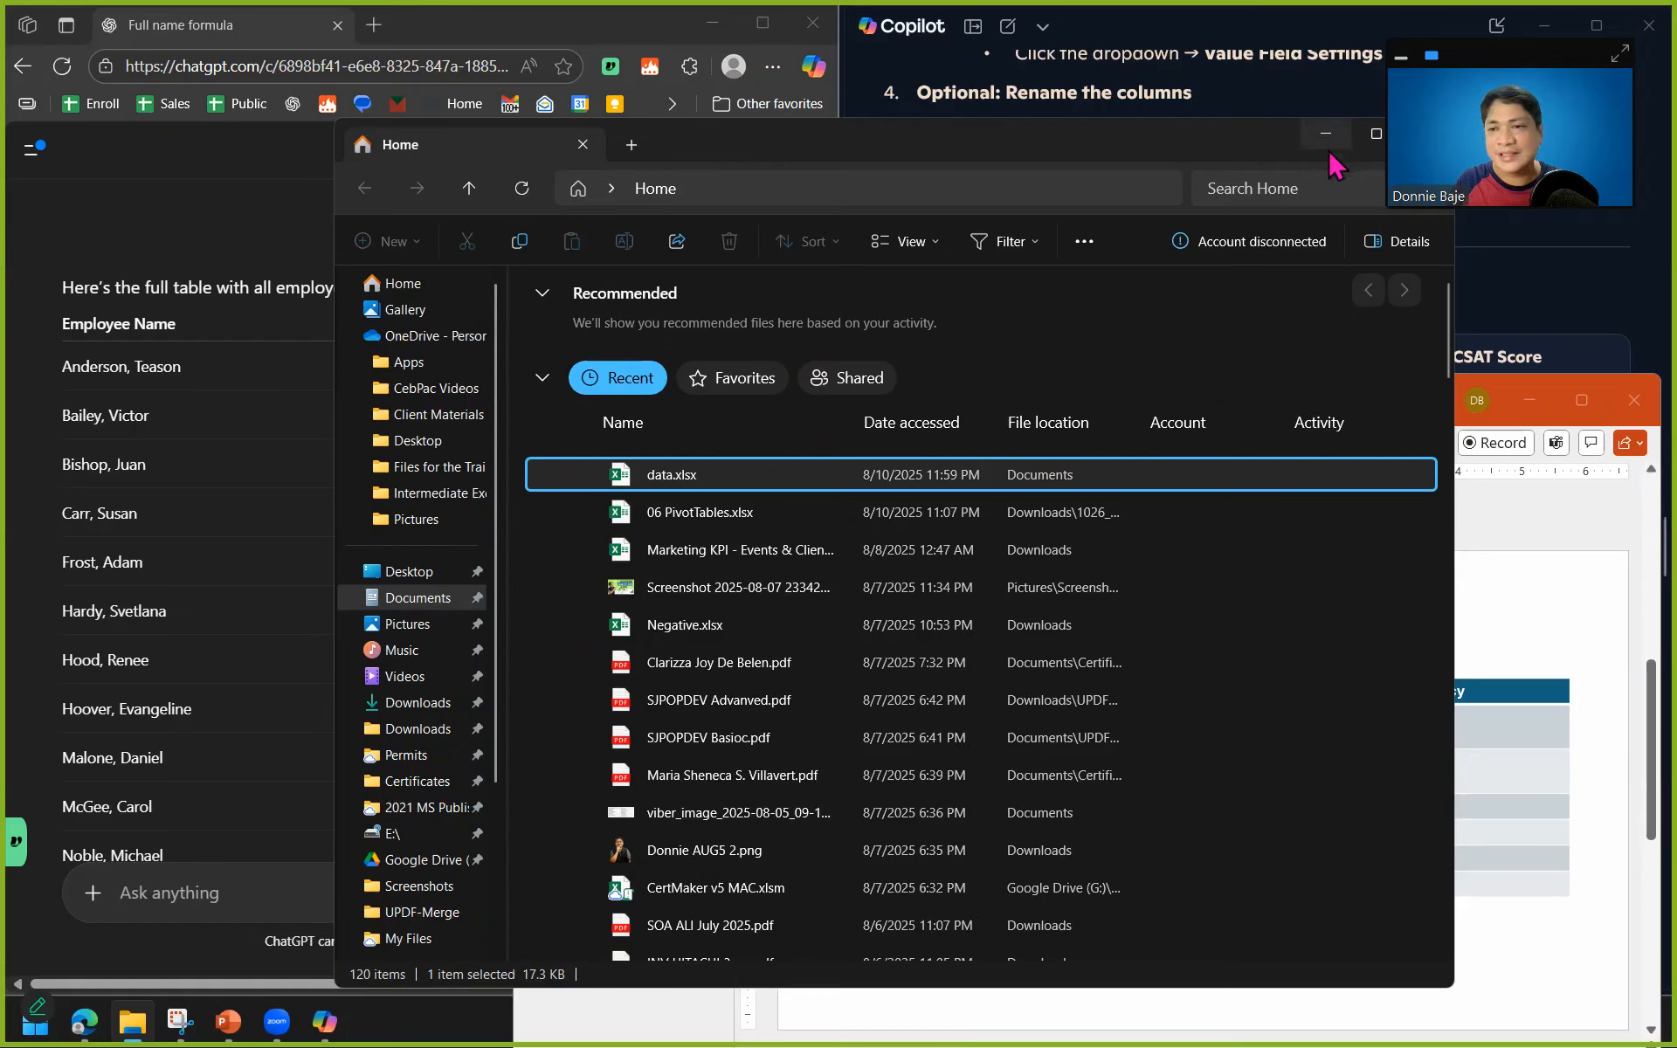
pyautogui.click(1325, 134)
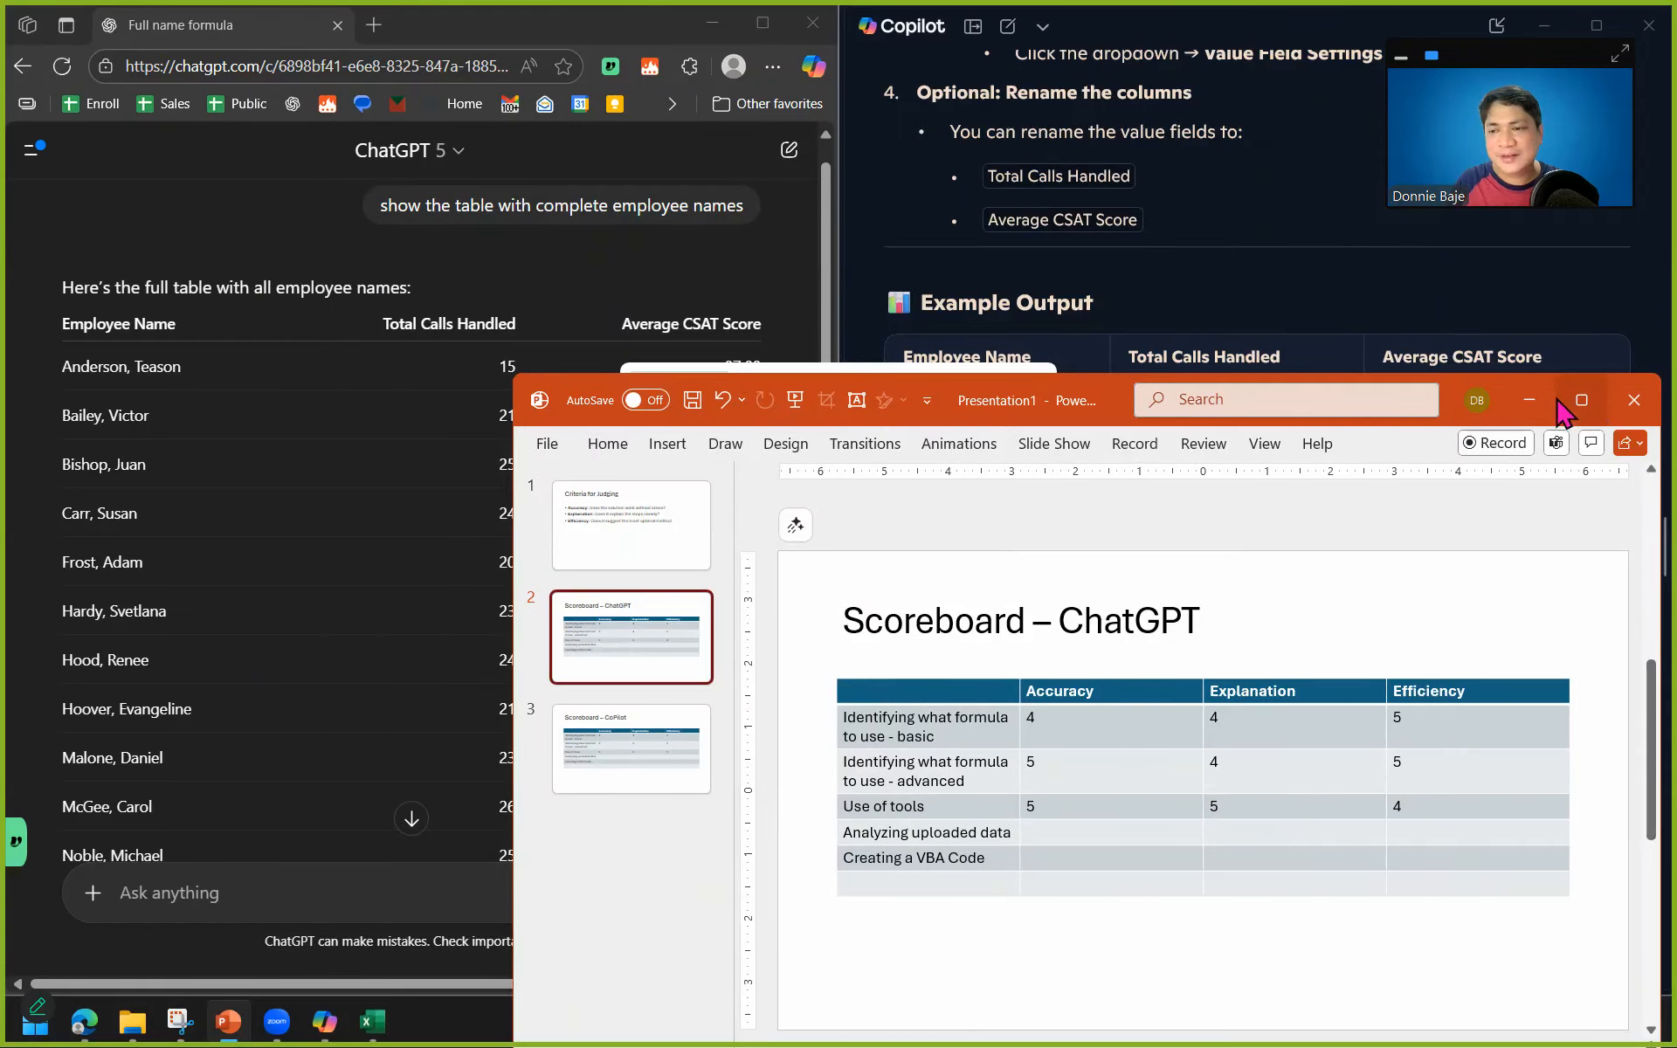
pyautogui.click(1529, 399)
pyautogui.click(372, 1020)
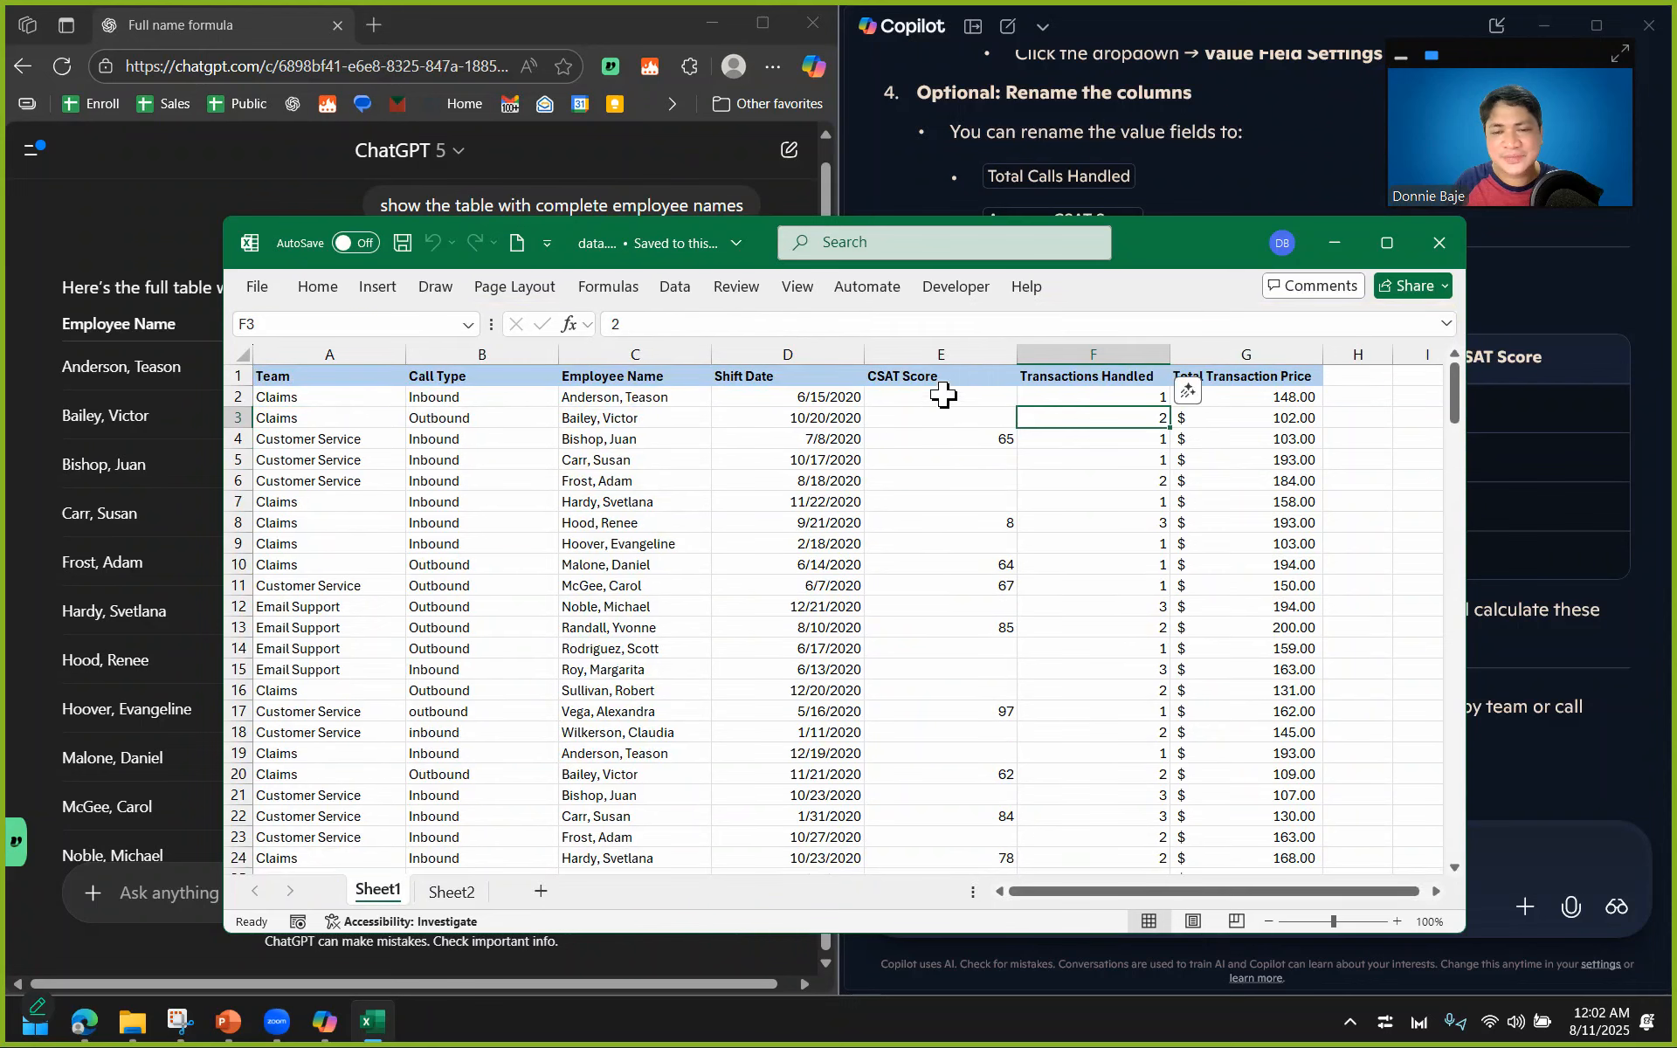
# Check the CSAT Score column in Sheet1 and clear away the OneDrive sign-in notice and its folder window.
pyautogui.click(952, 356)
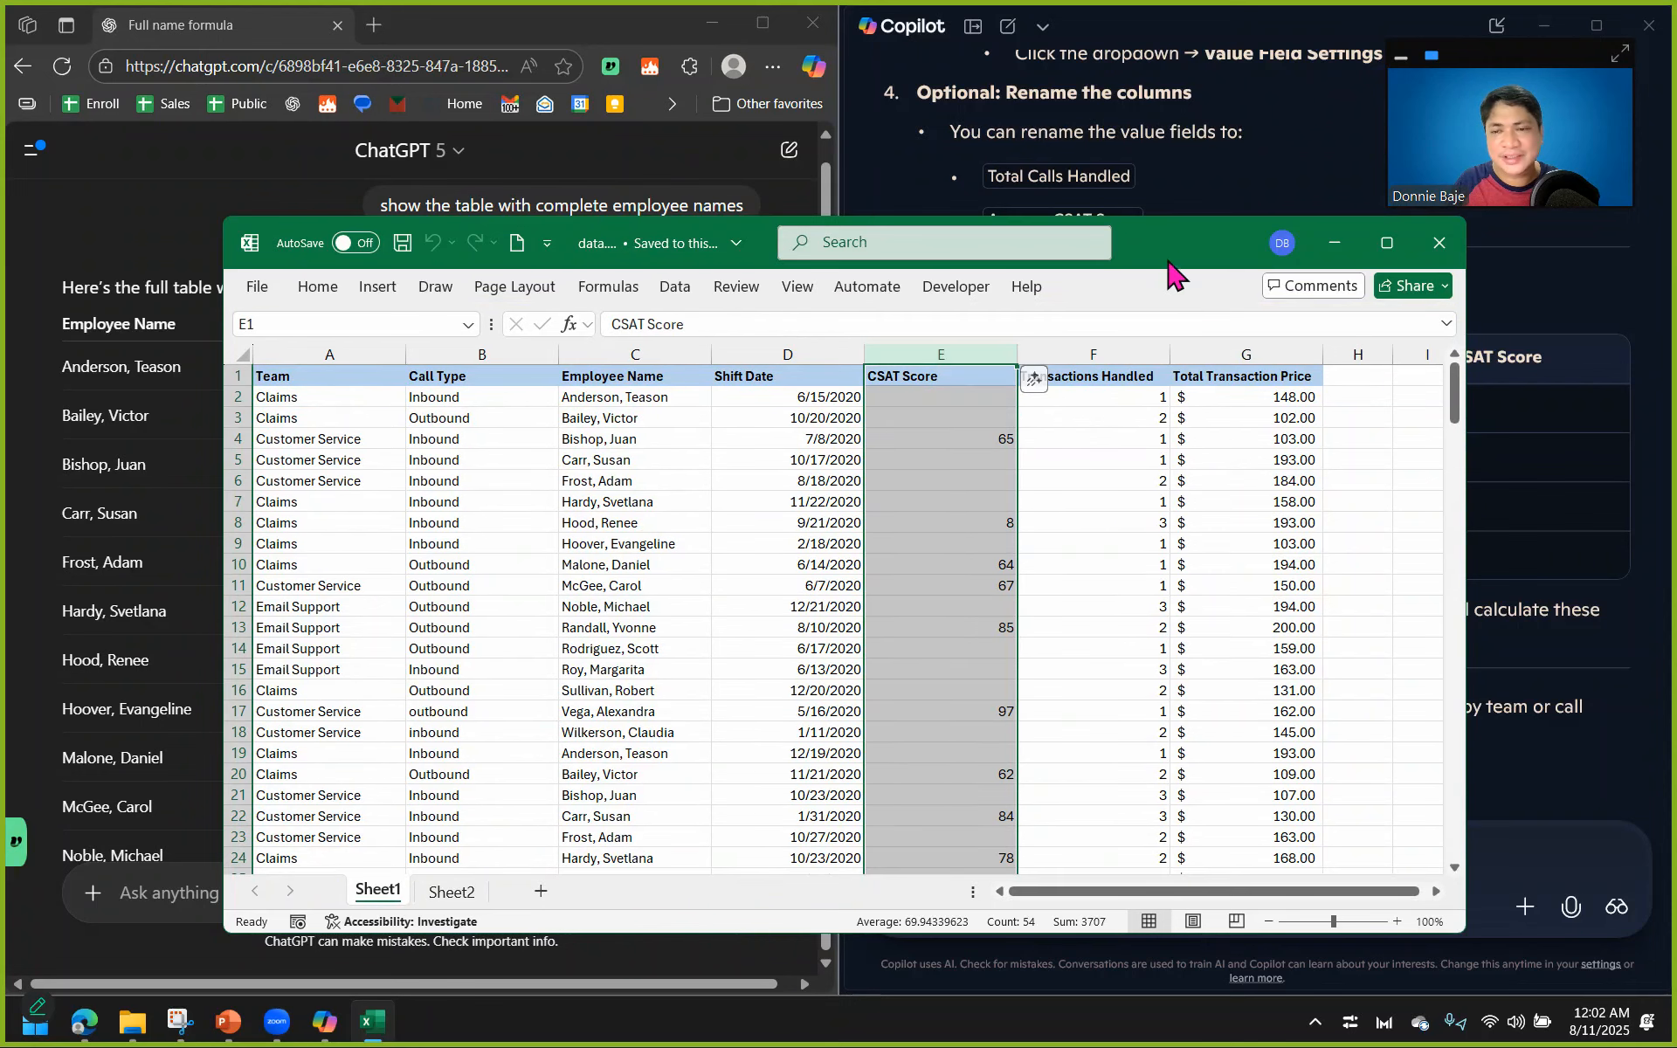
pyautogui.moveTo(1171, 258); pyautogui.dragTo(1140, 498)
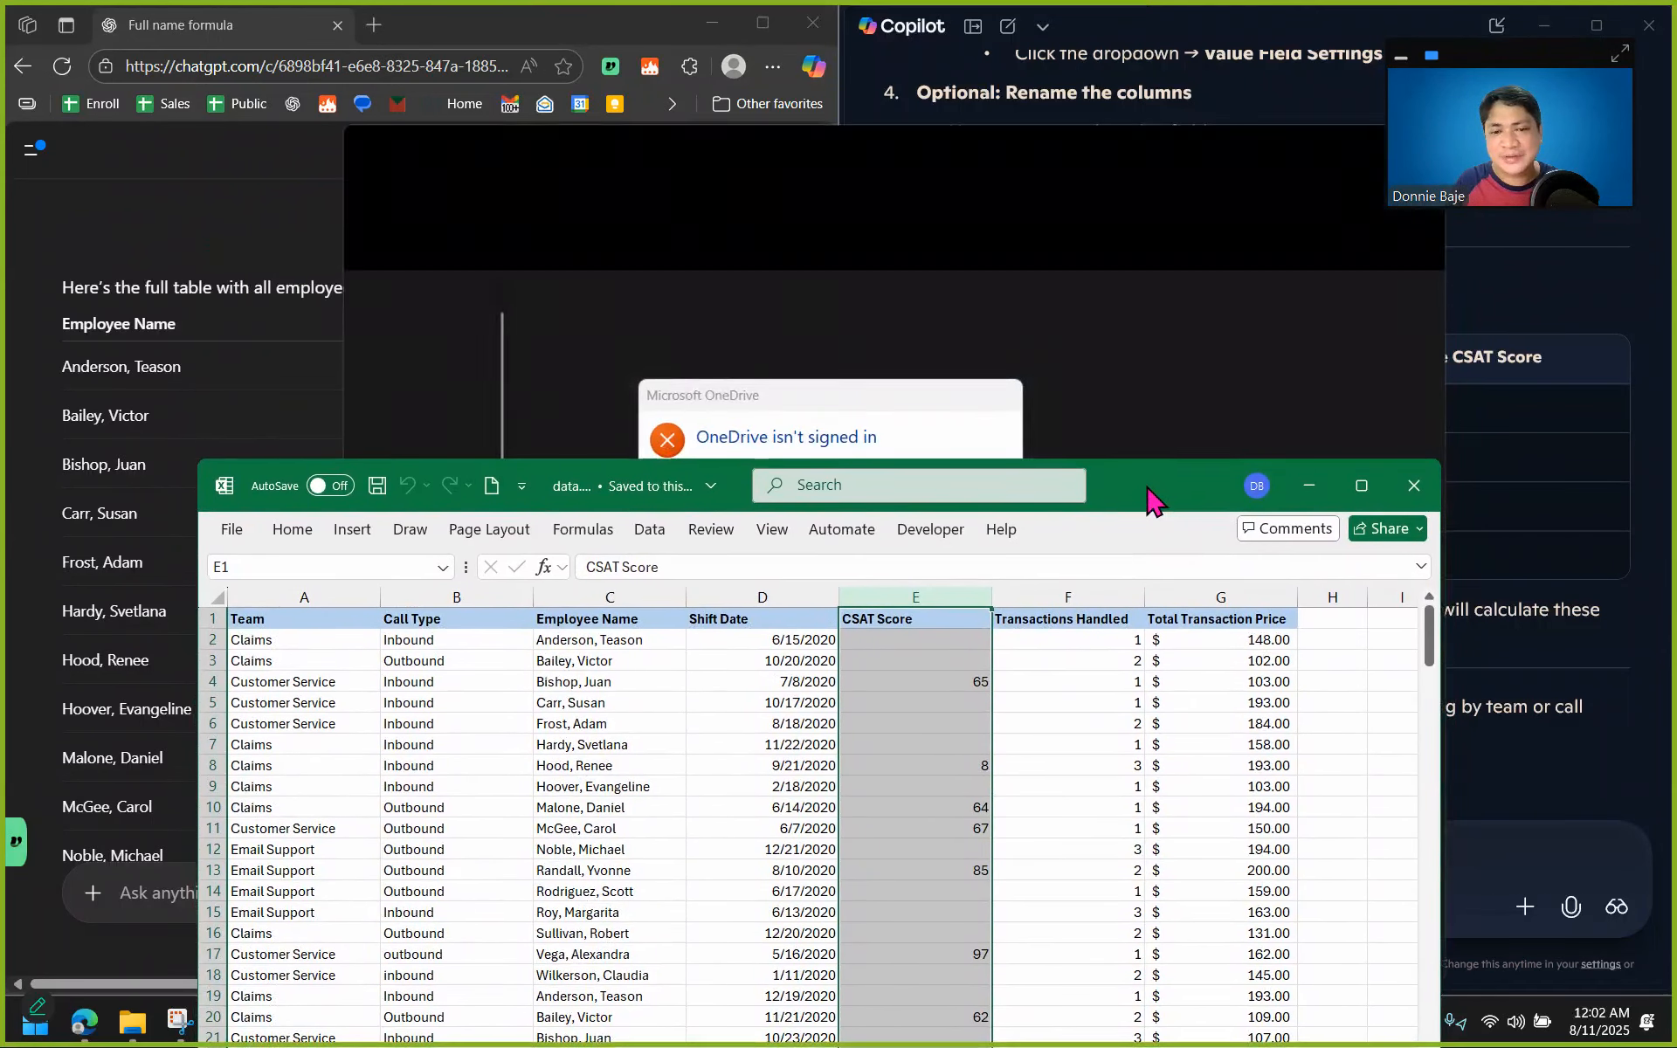
pyautogui.click(968, 526)
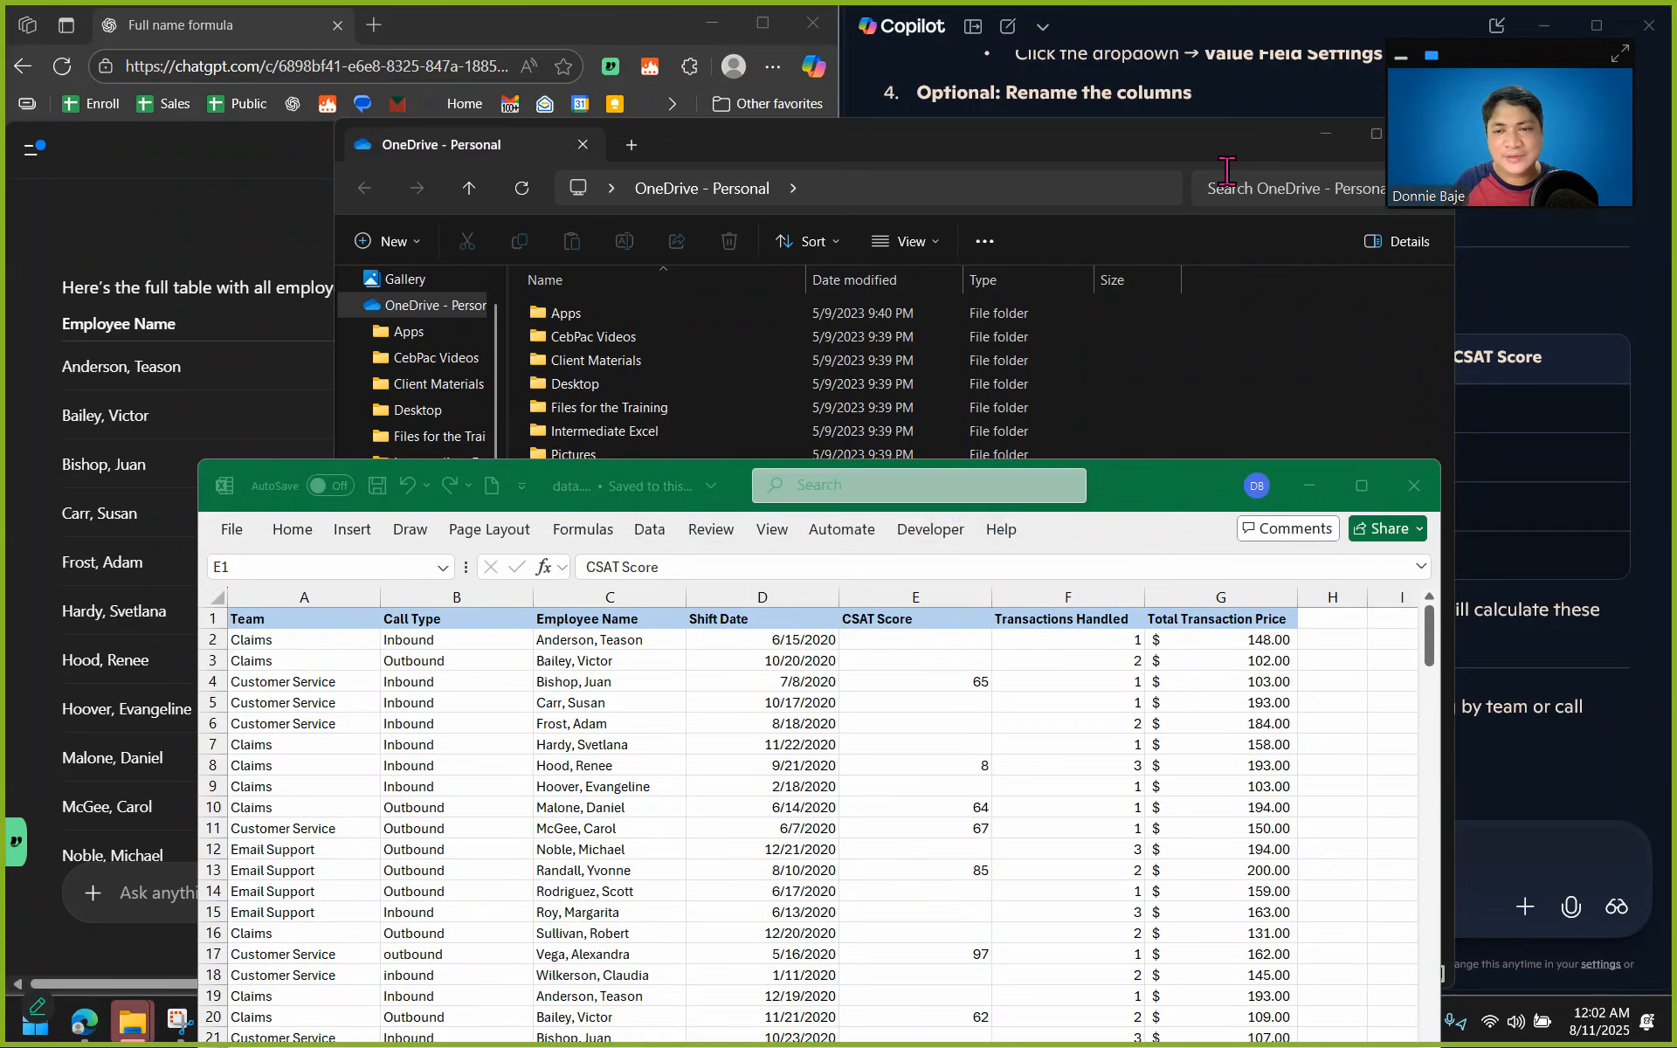
pyautogui.click(1324, 138)
# Examine the Transactions Handled and Call Type columns in Sheet1.
pyautogui.click(1039, 722)
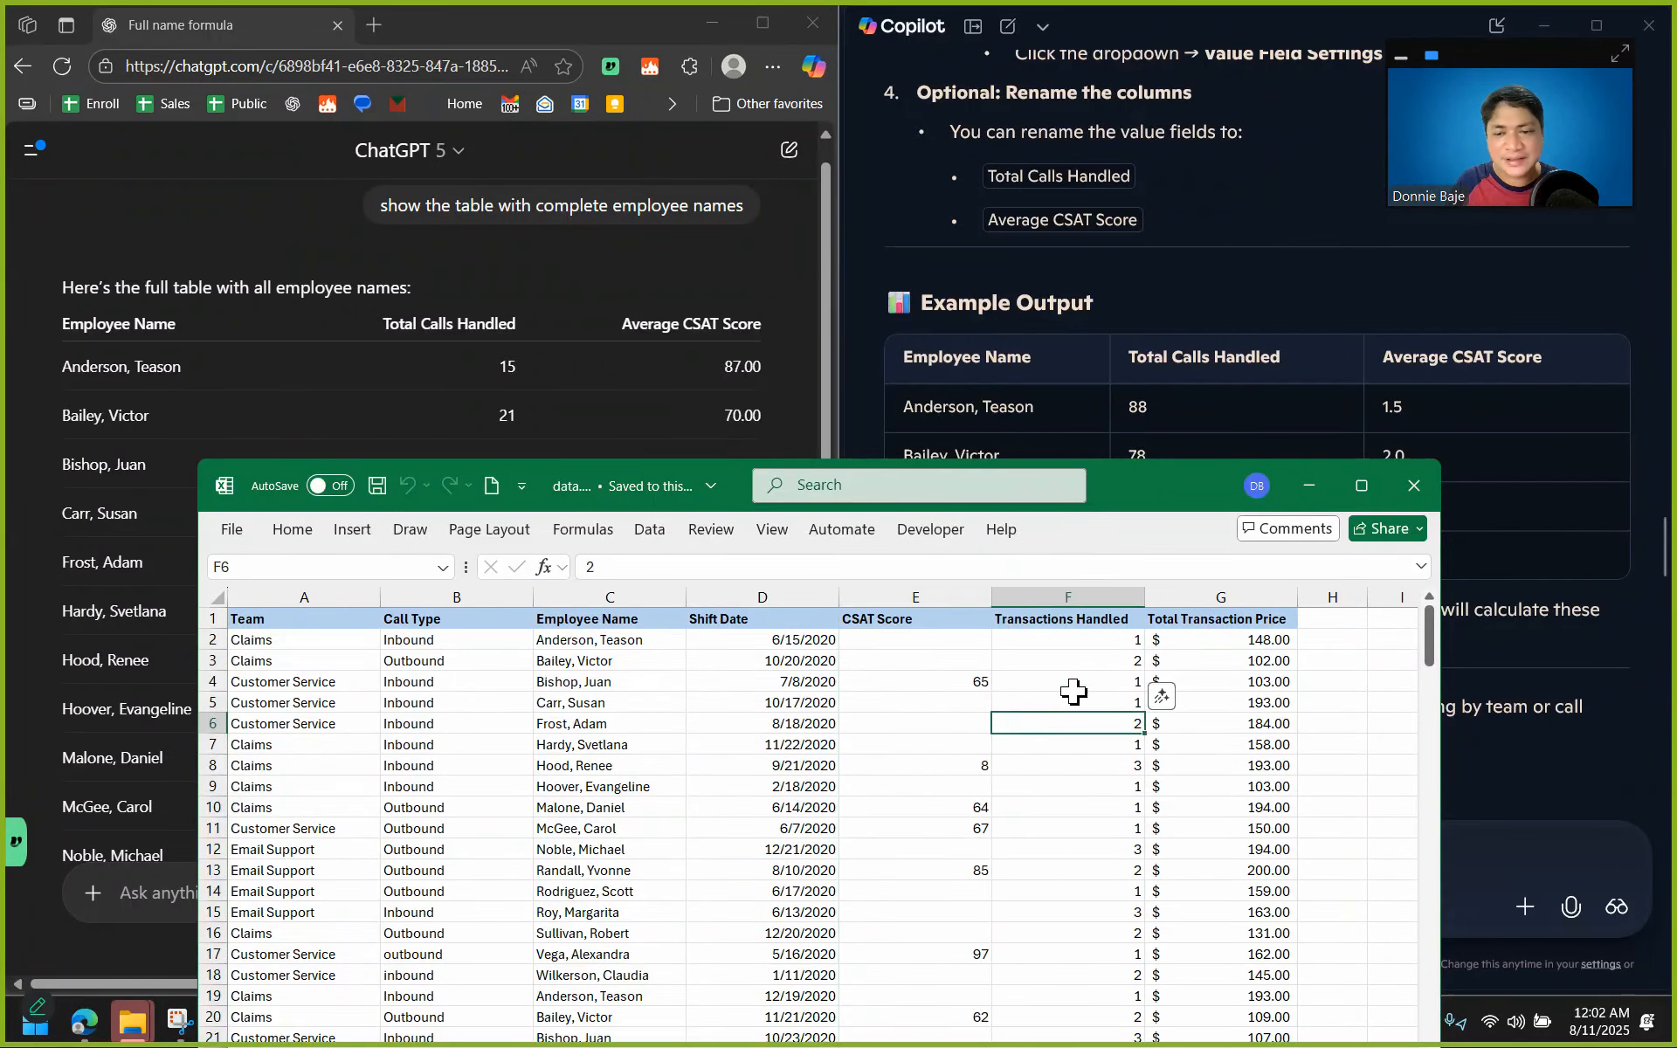
pyautogui.click(1088, 661)
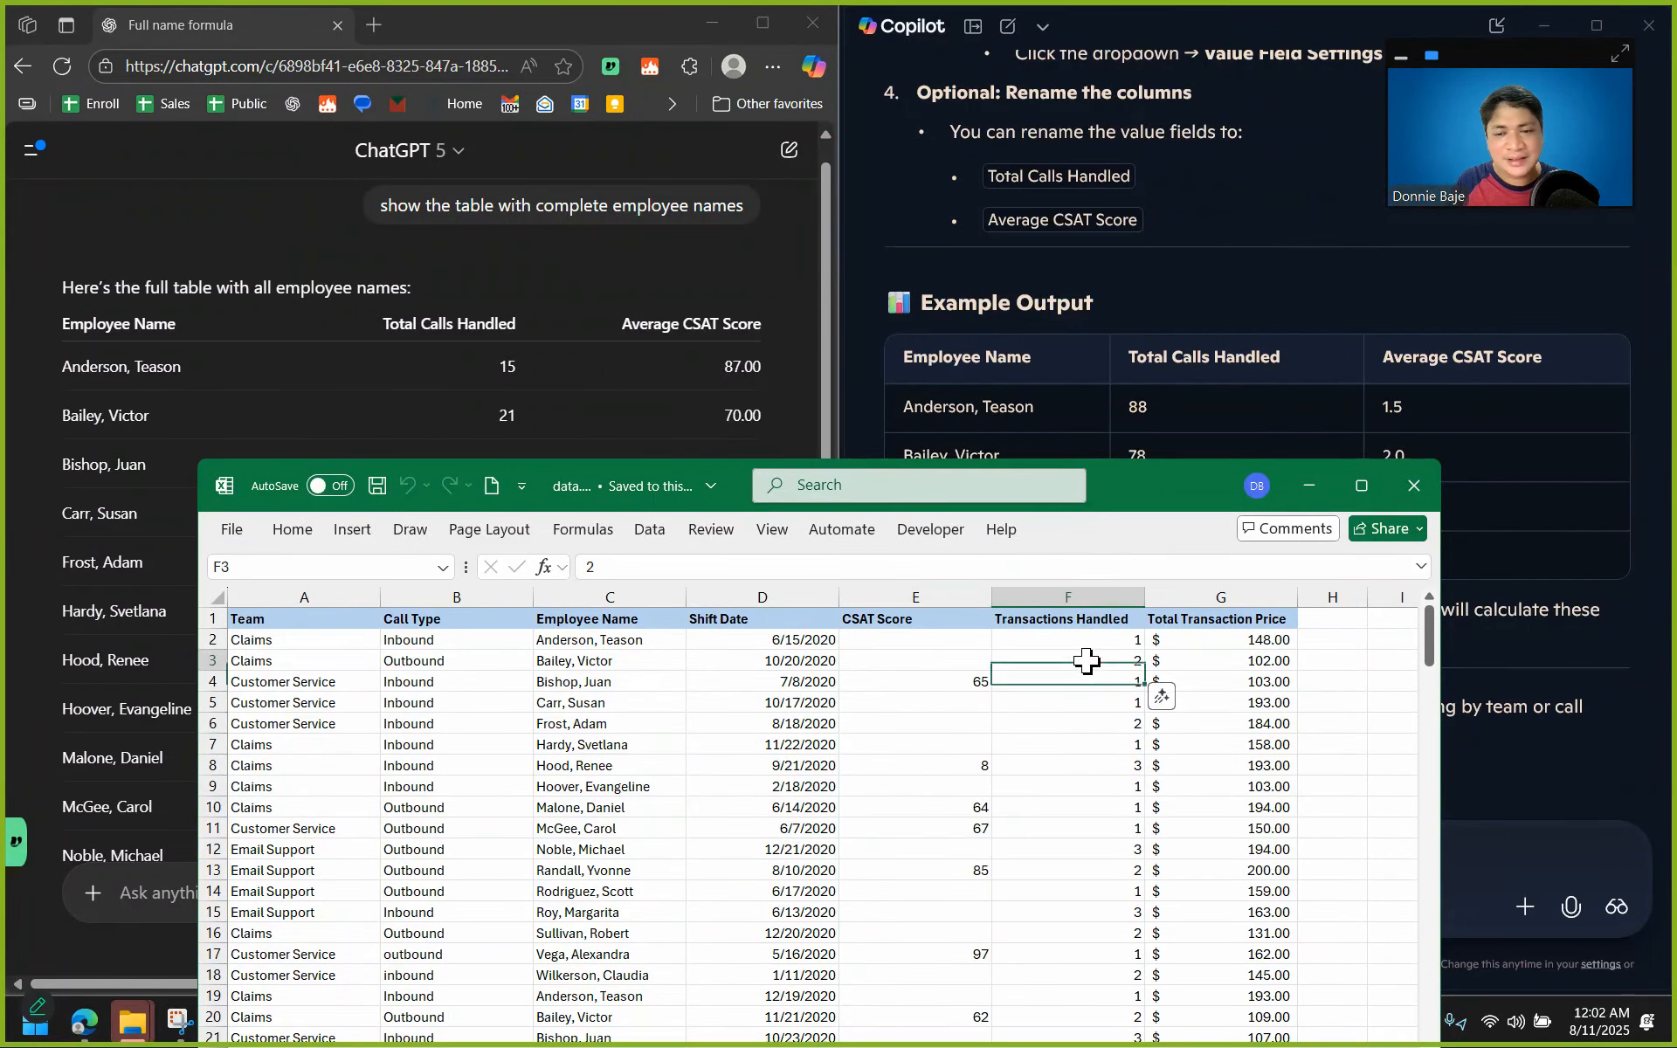
pyautogui.moveTo(1158, 506); pyautogui.dragTo(1113, 311)
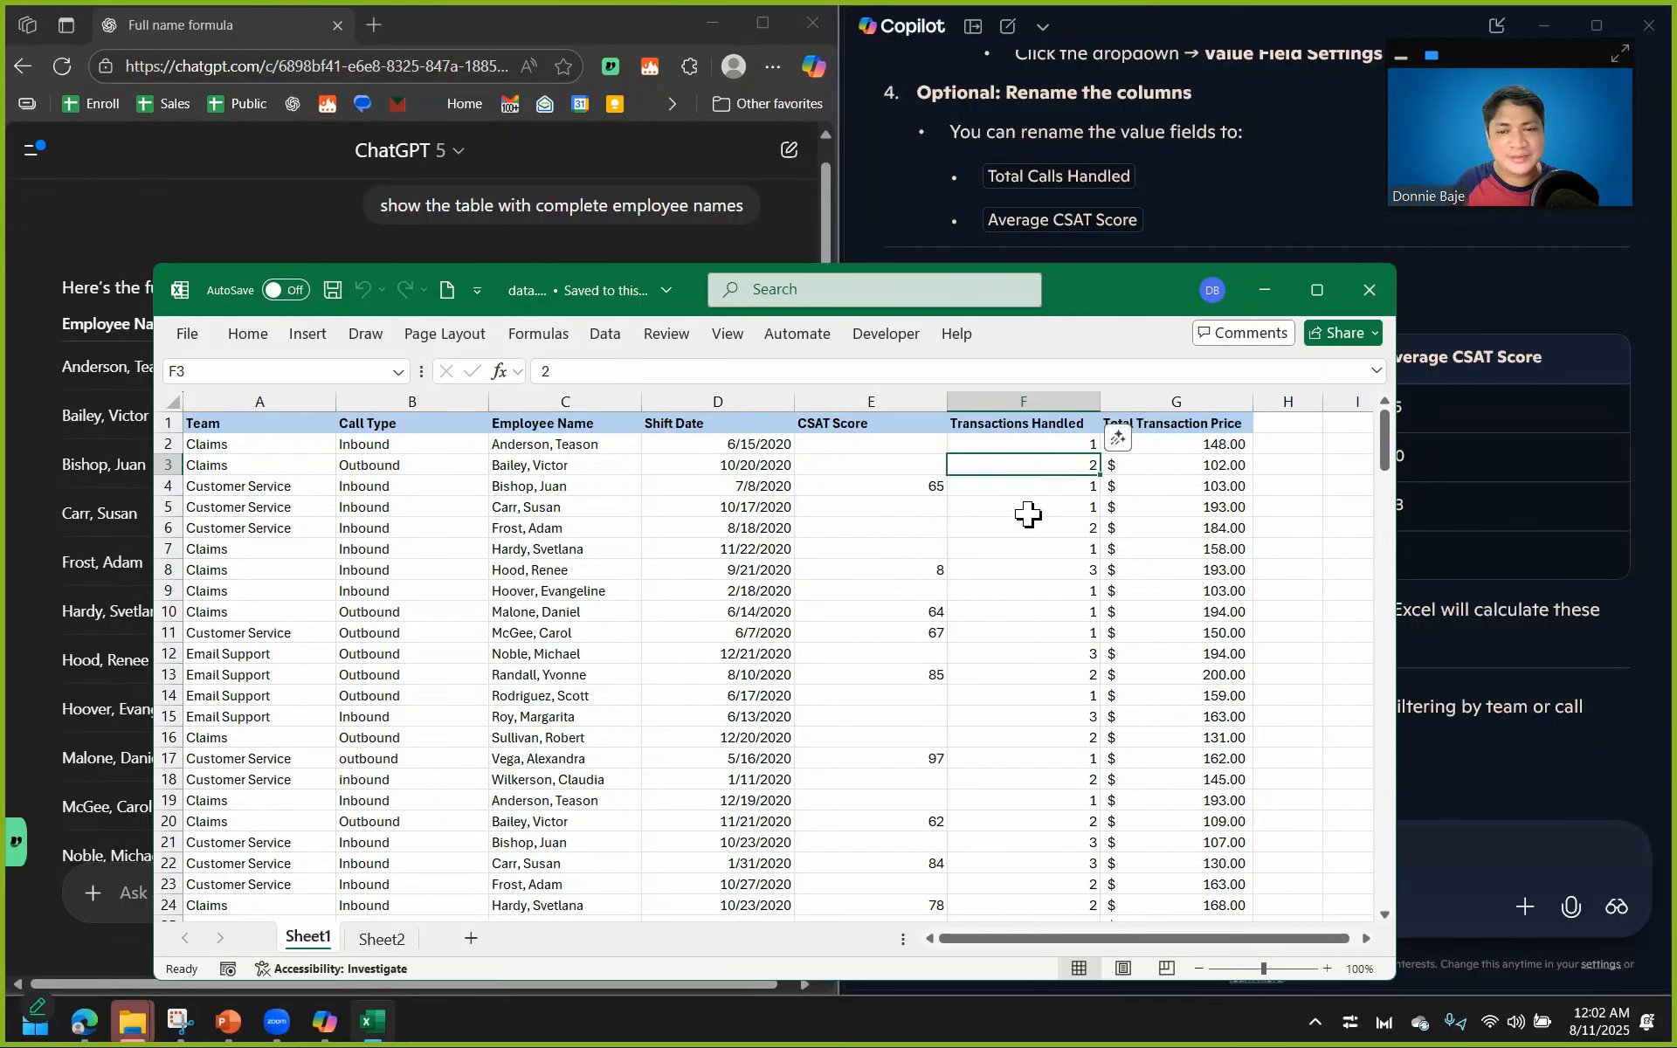
pyautogui.click(1024, 401)
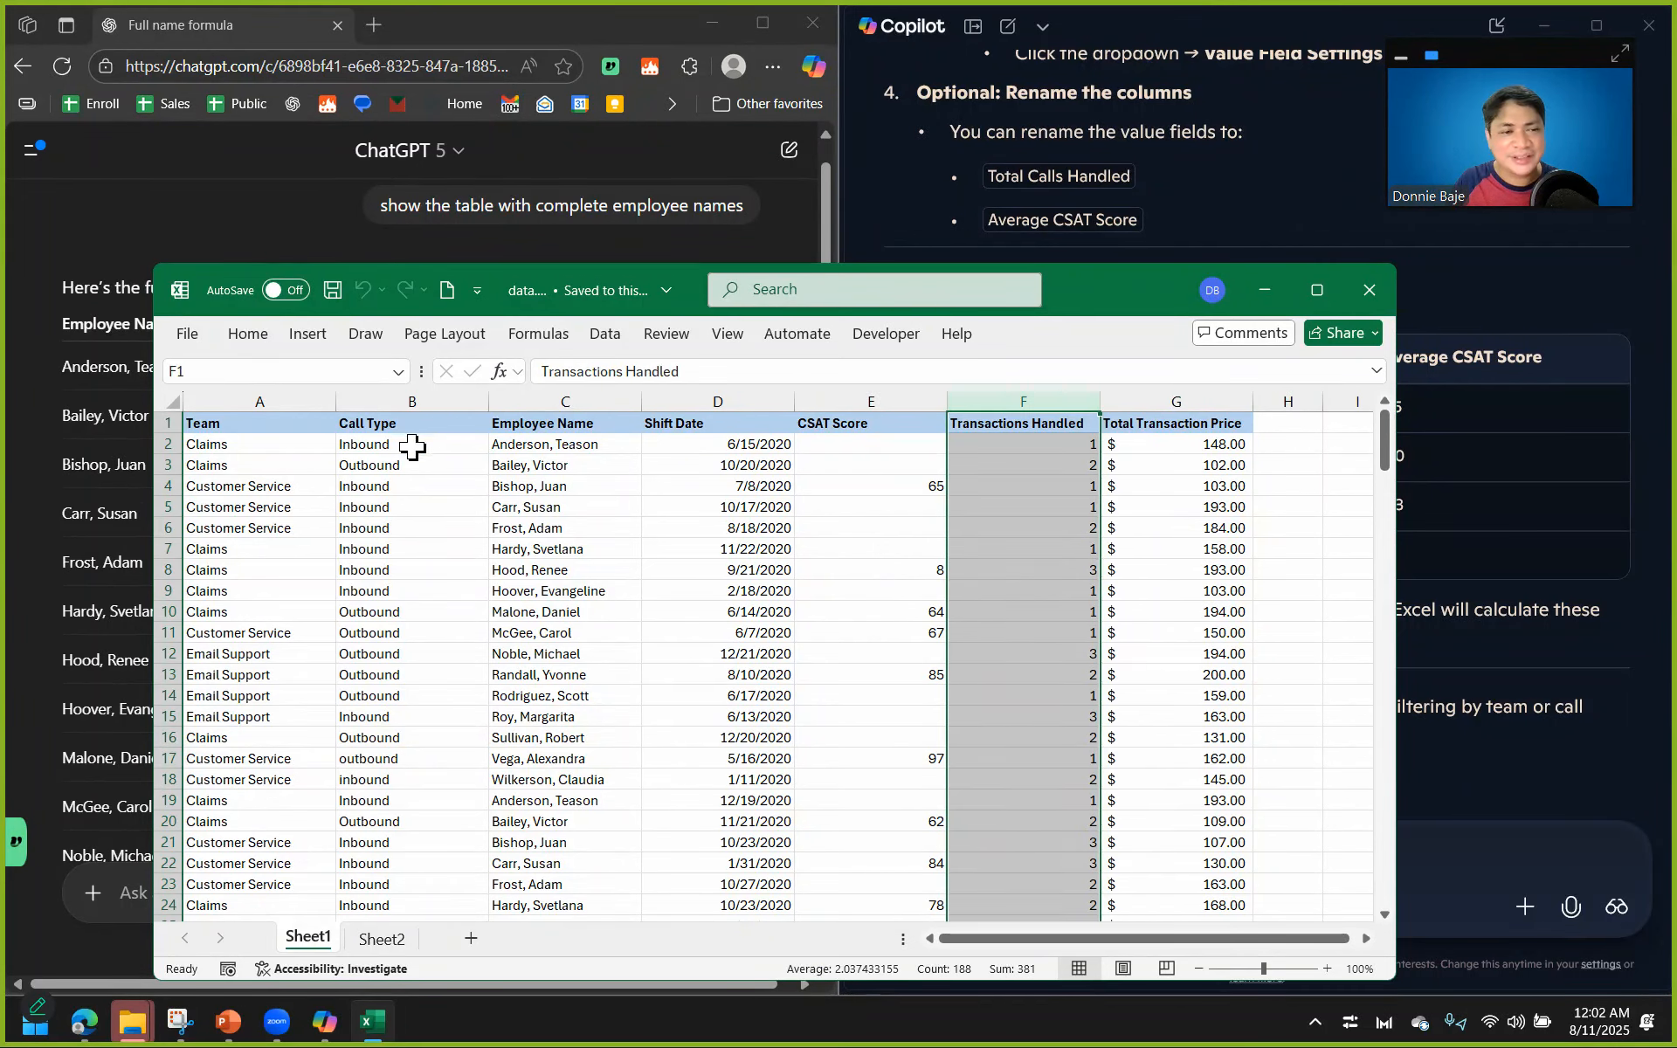
pyautogui.click(412, 443)
pyautogui.click(438, 544)
# Move the workbook window clear of the chats and compare the source data with Copilot's Example Output table.
pyautogui.moveTo(1129, 301); pyautogui.dragTo(1132, 538)
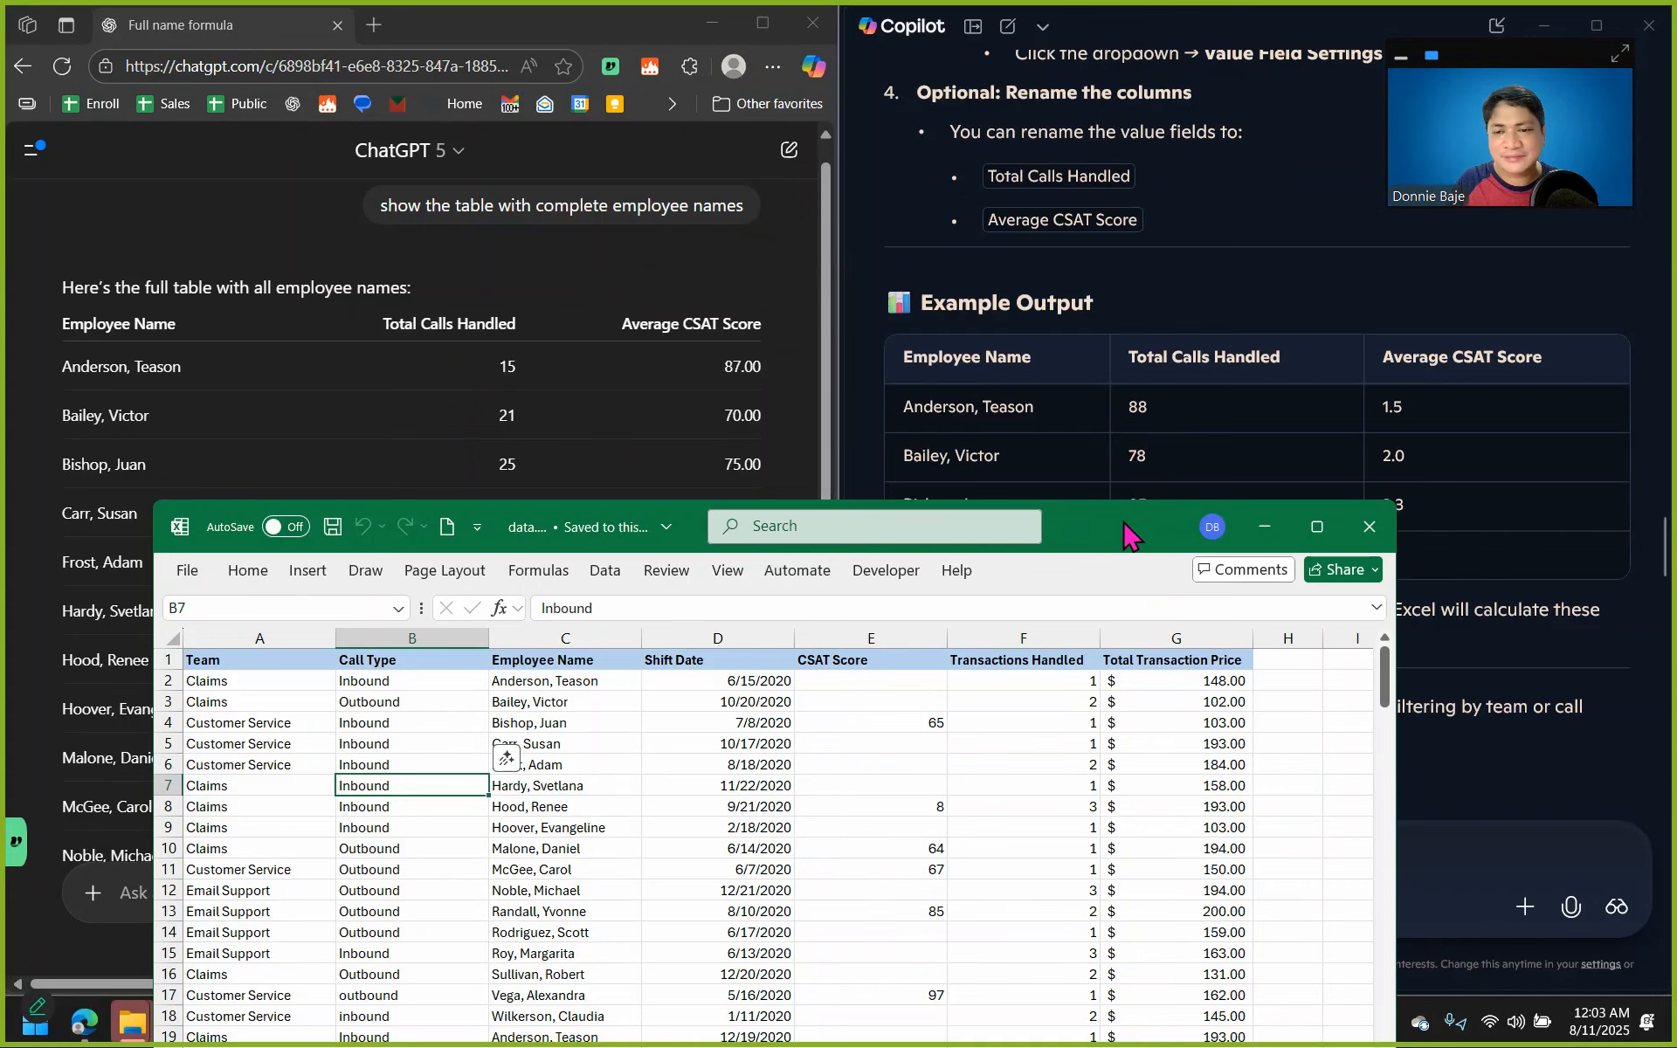
pyautogui.moveTo(1125, 521); pyautogui.dragTo(1127, 515)
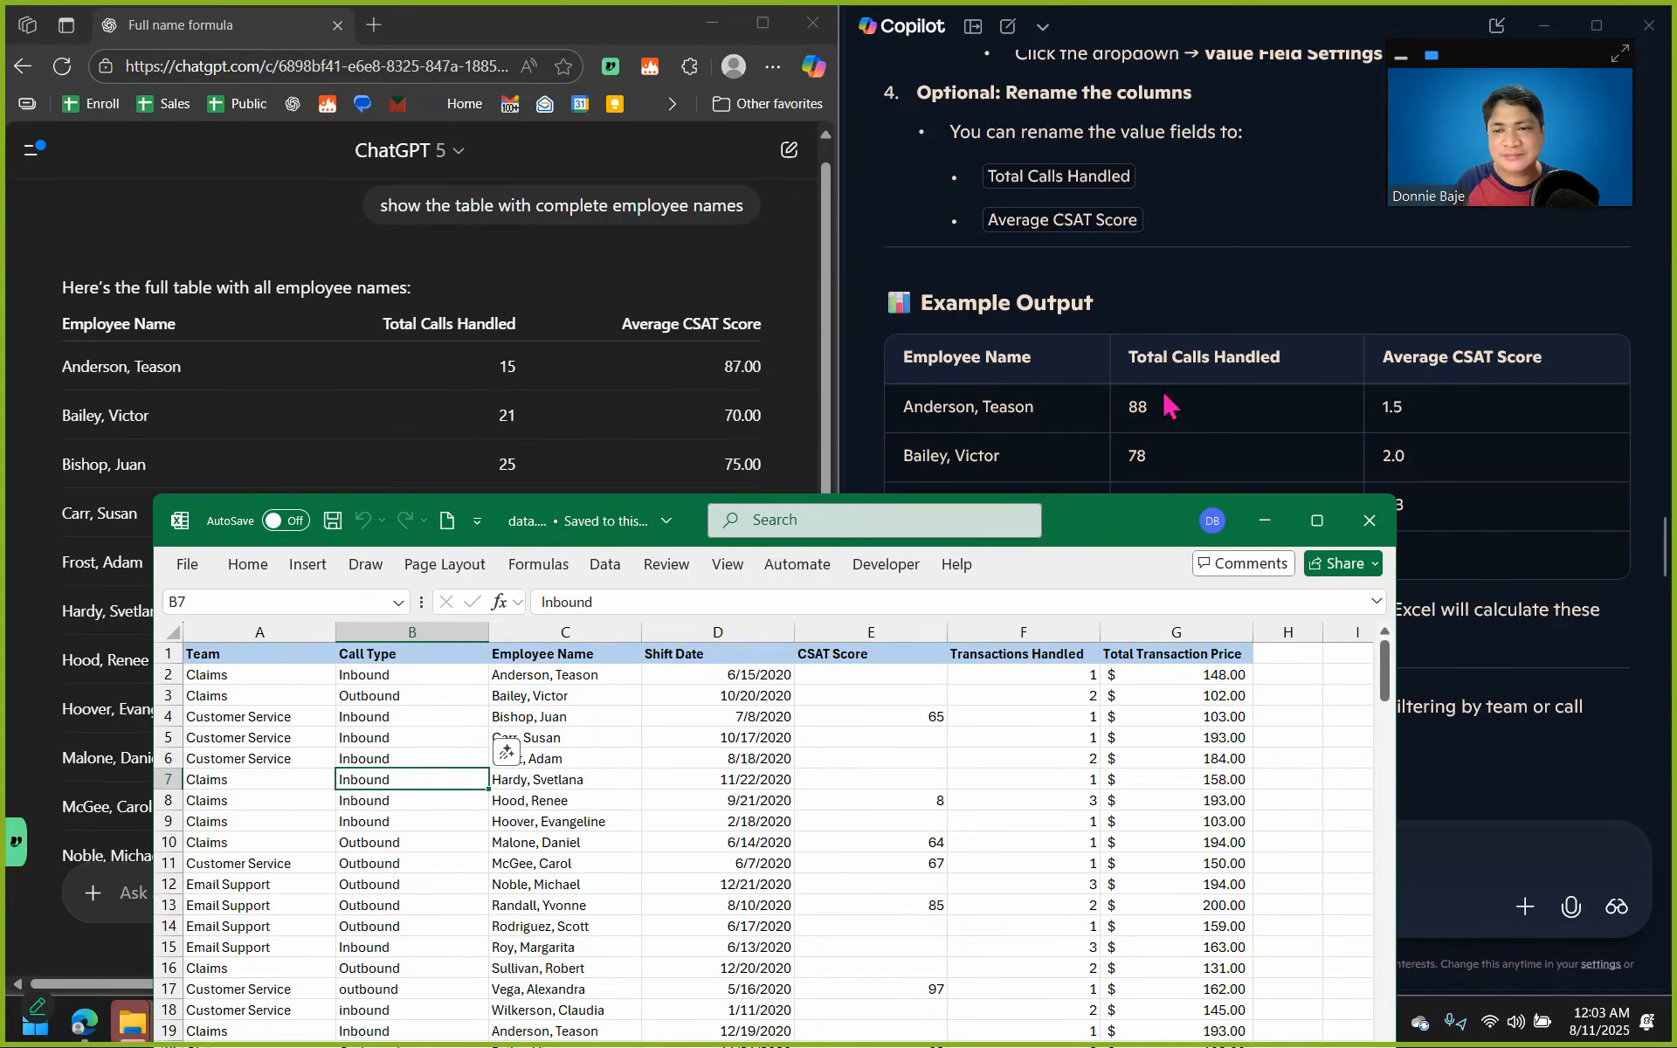
pyautogui.click(1194, 444)
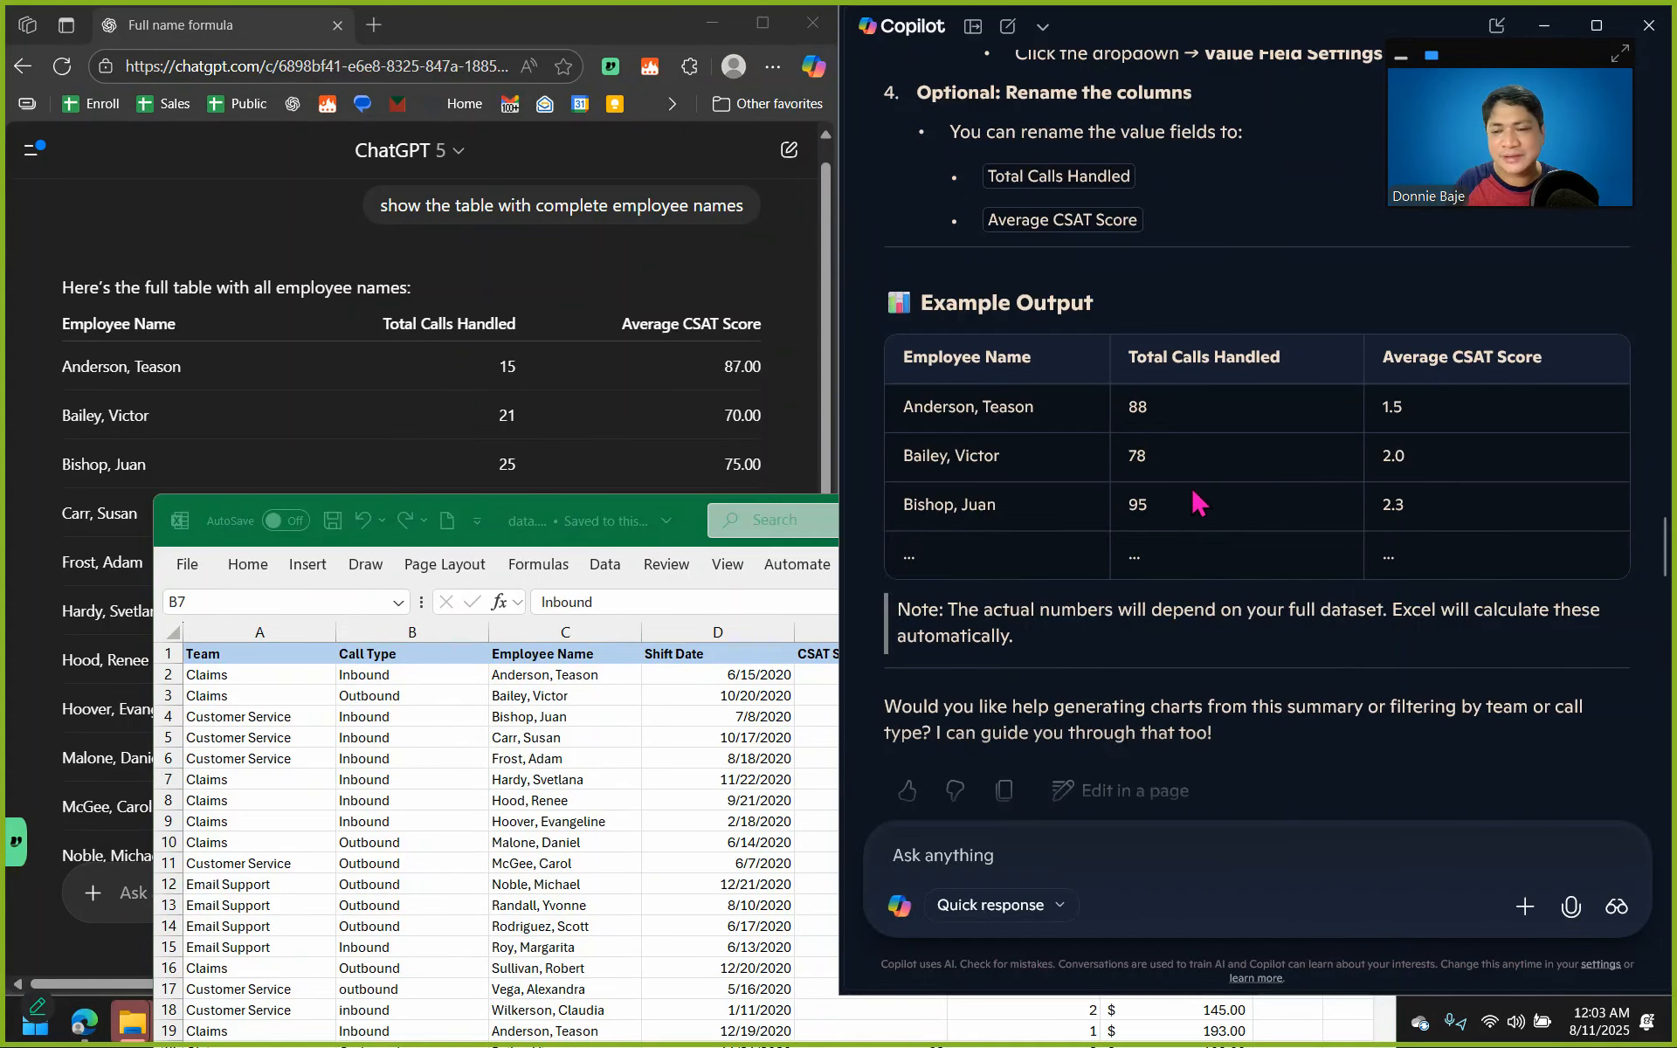
# Turn on filters for the Sheet1 data and filter Employee Name to only the first employee in the list.
pyautogui.click(680, 723)
pyautogui.click(498, 696)
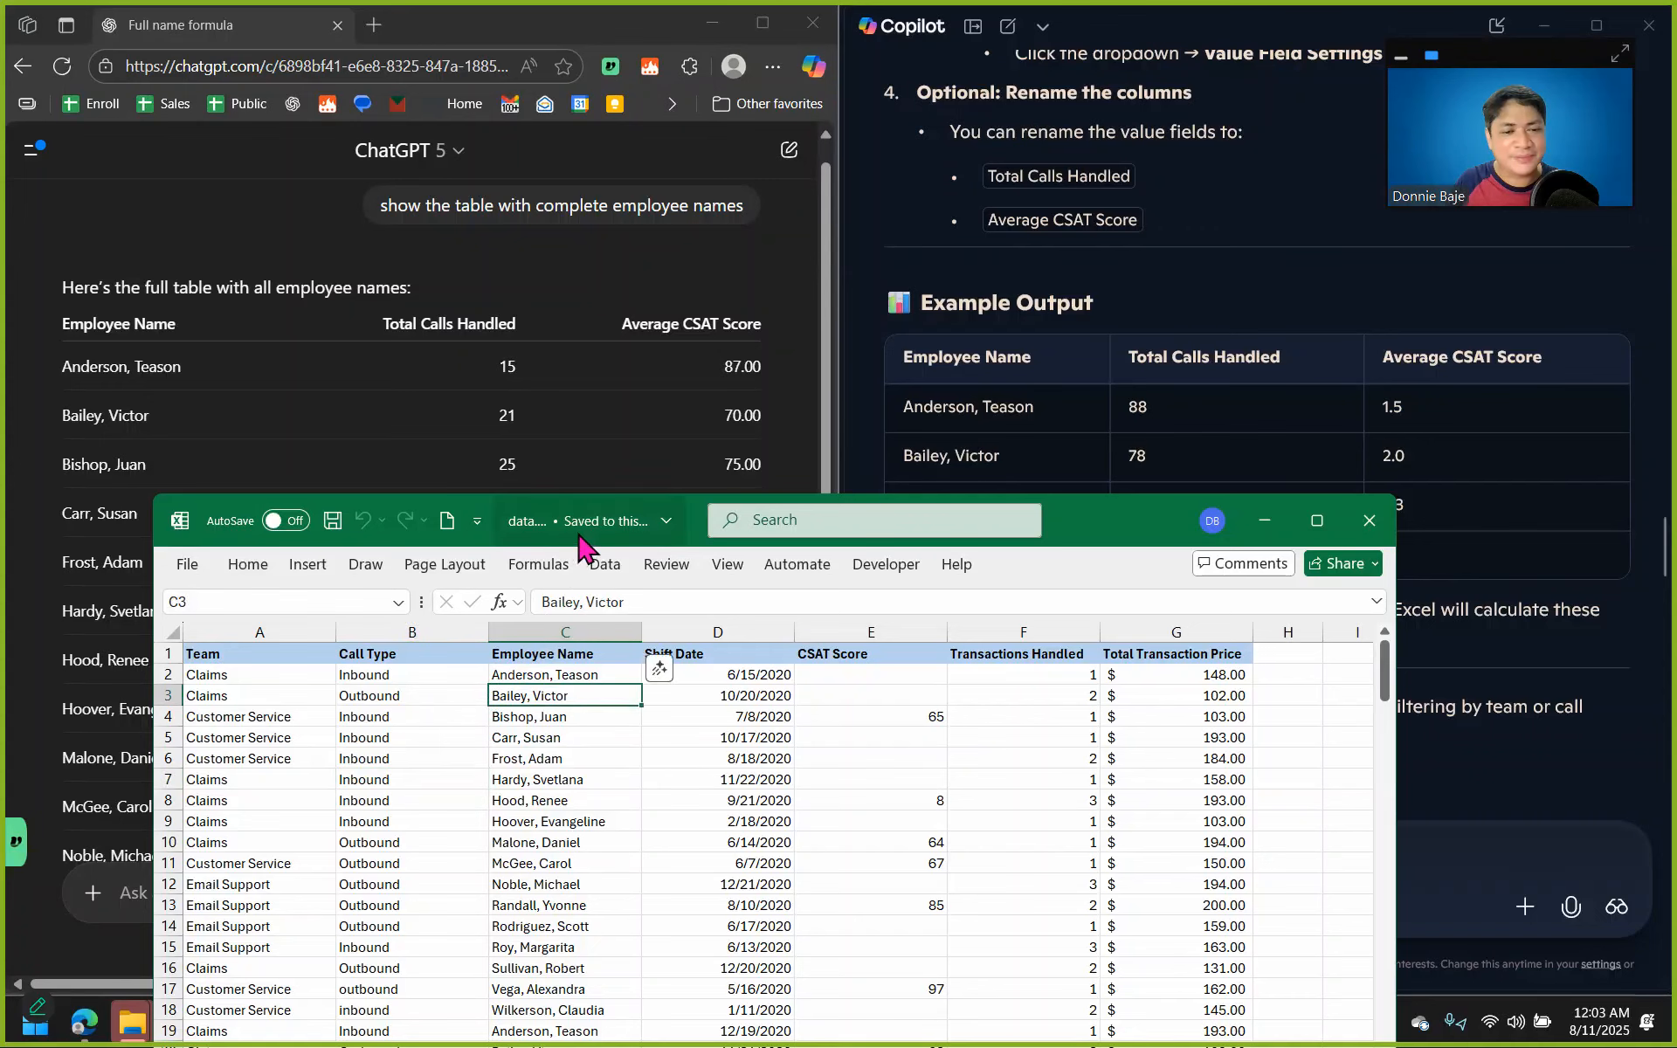
pyautogui.click(605, 566)
pyautogui.click(767, 622)
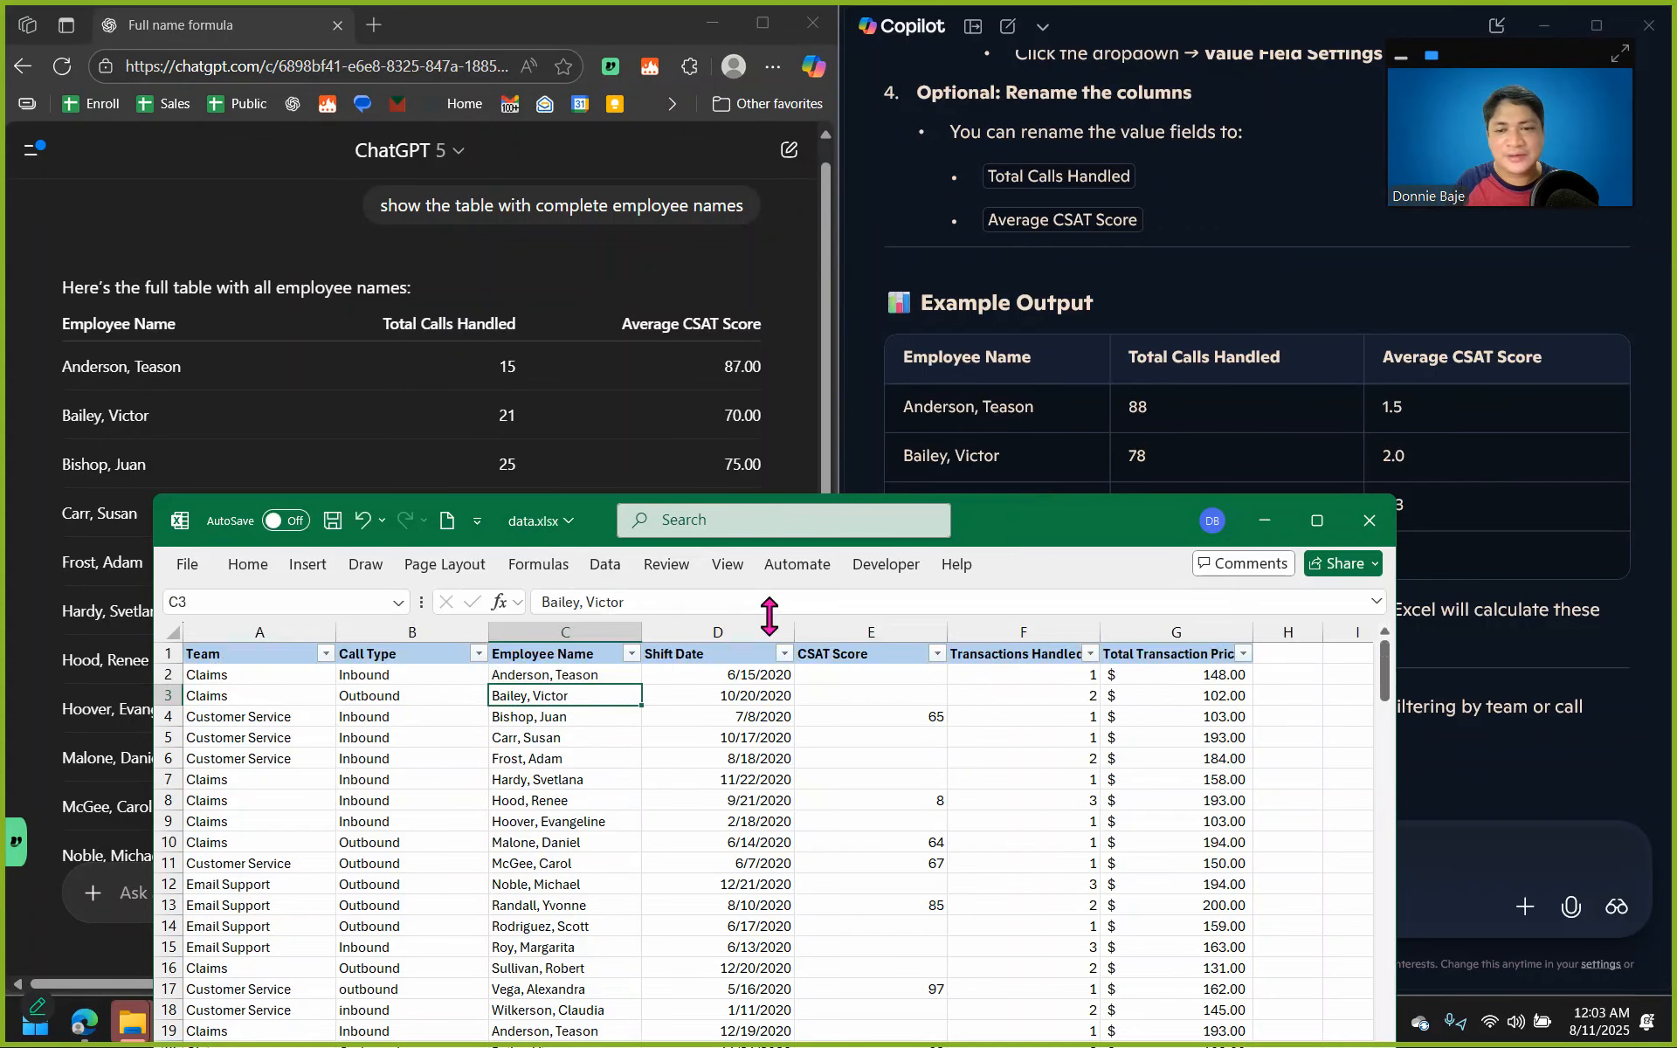
pyautogui.click(631, 654)
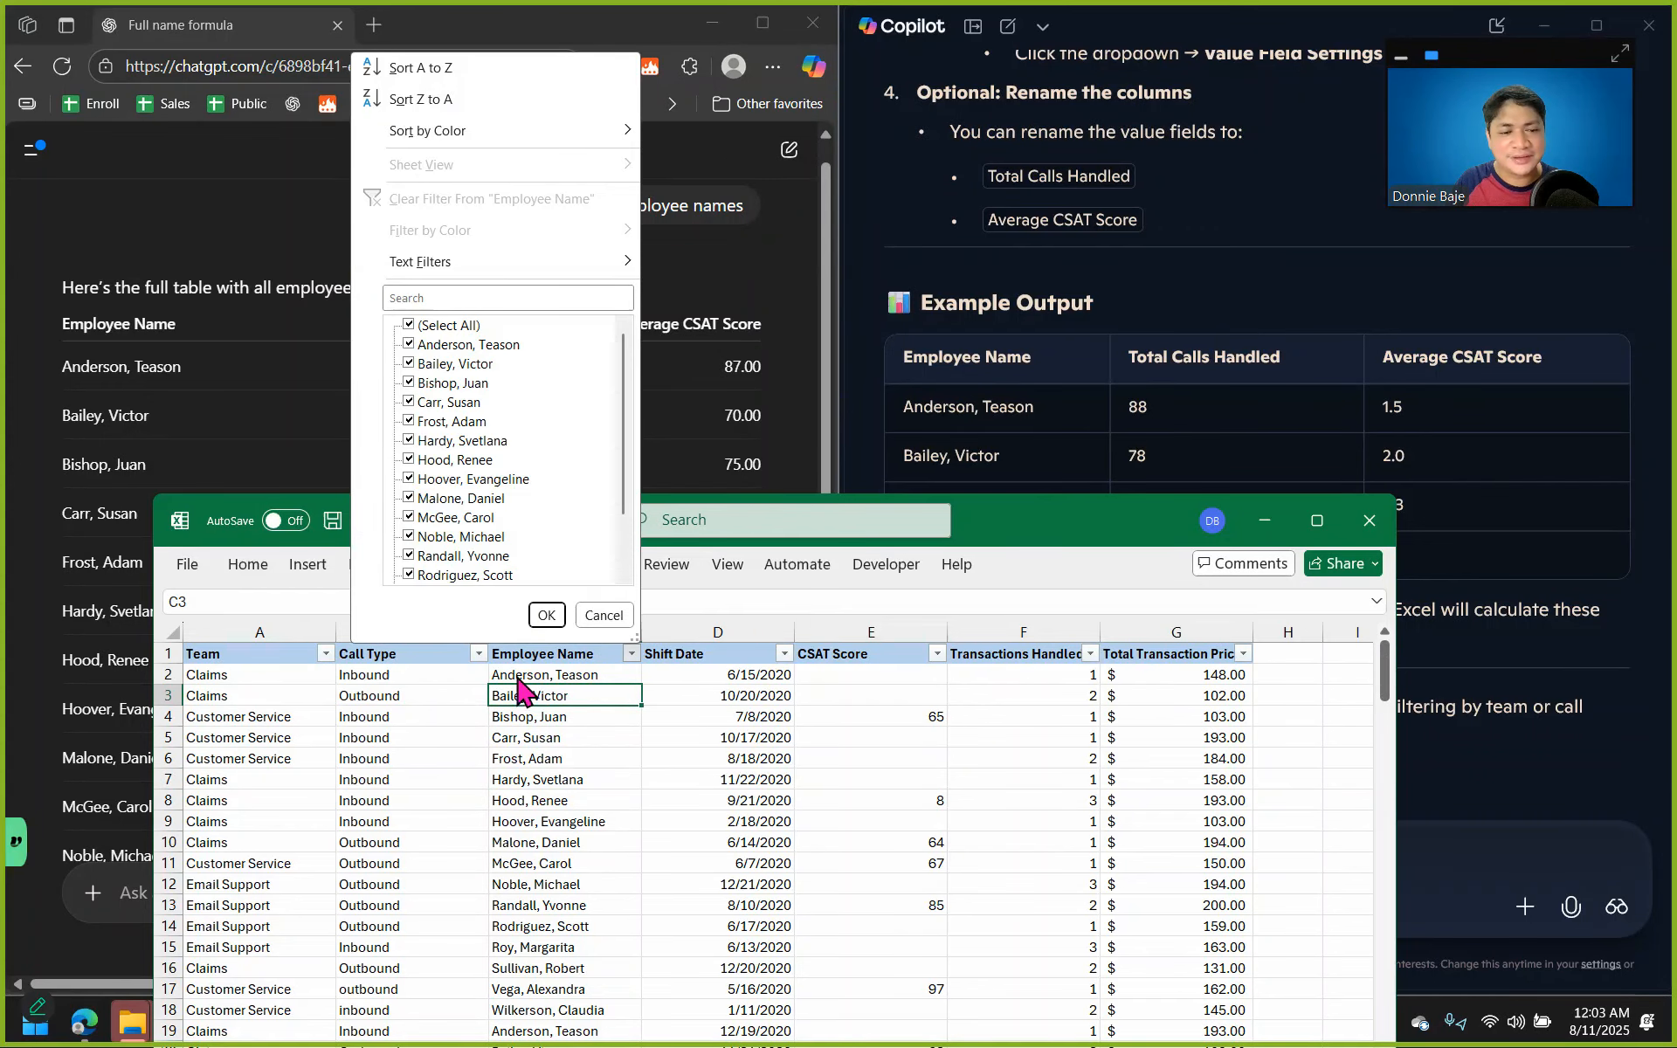
pyautogui.click(408, 327)
pyautogui.click(408, 345)
pyautogui.click(546, 615)
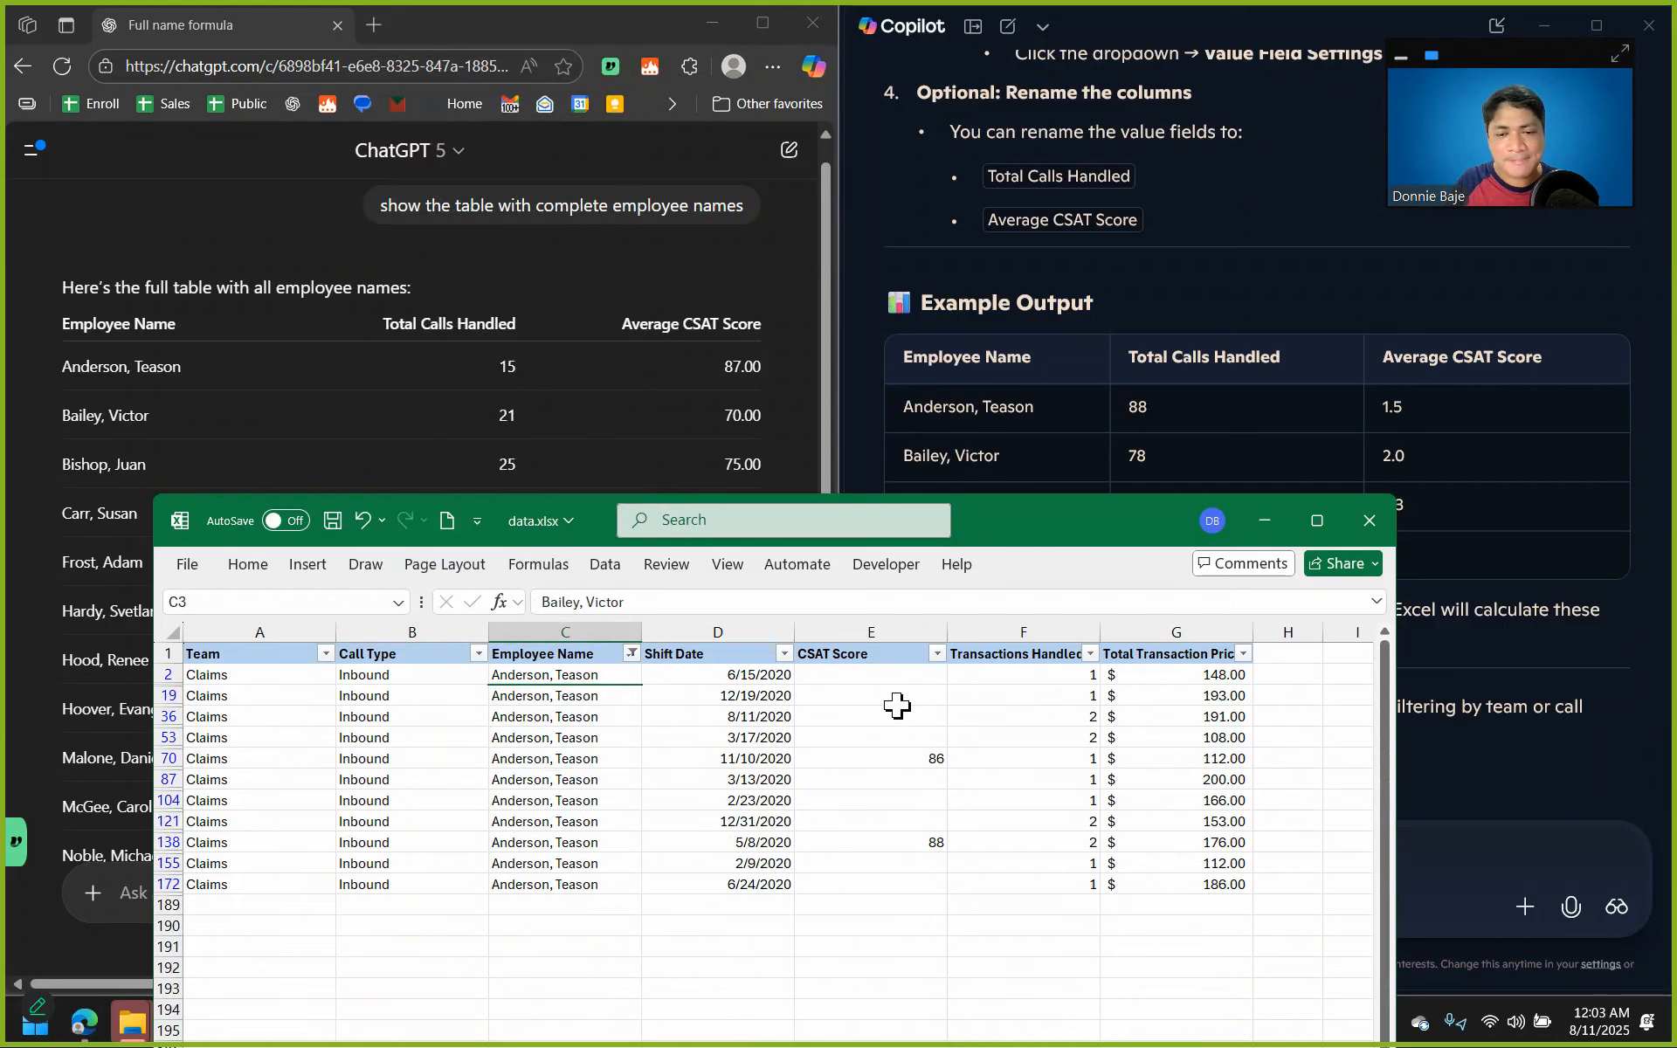
# Check the filtered employee's Transactions Handled and CSAT Score values against the chat tables, and minimize the workbook.
pyautogui.moveTo(986, 681); pyautogui.dragTo(1019, 966)
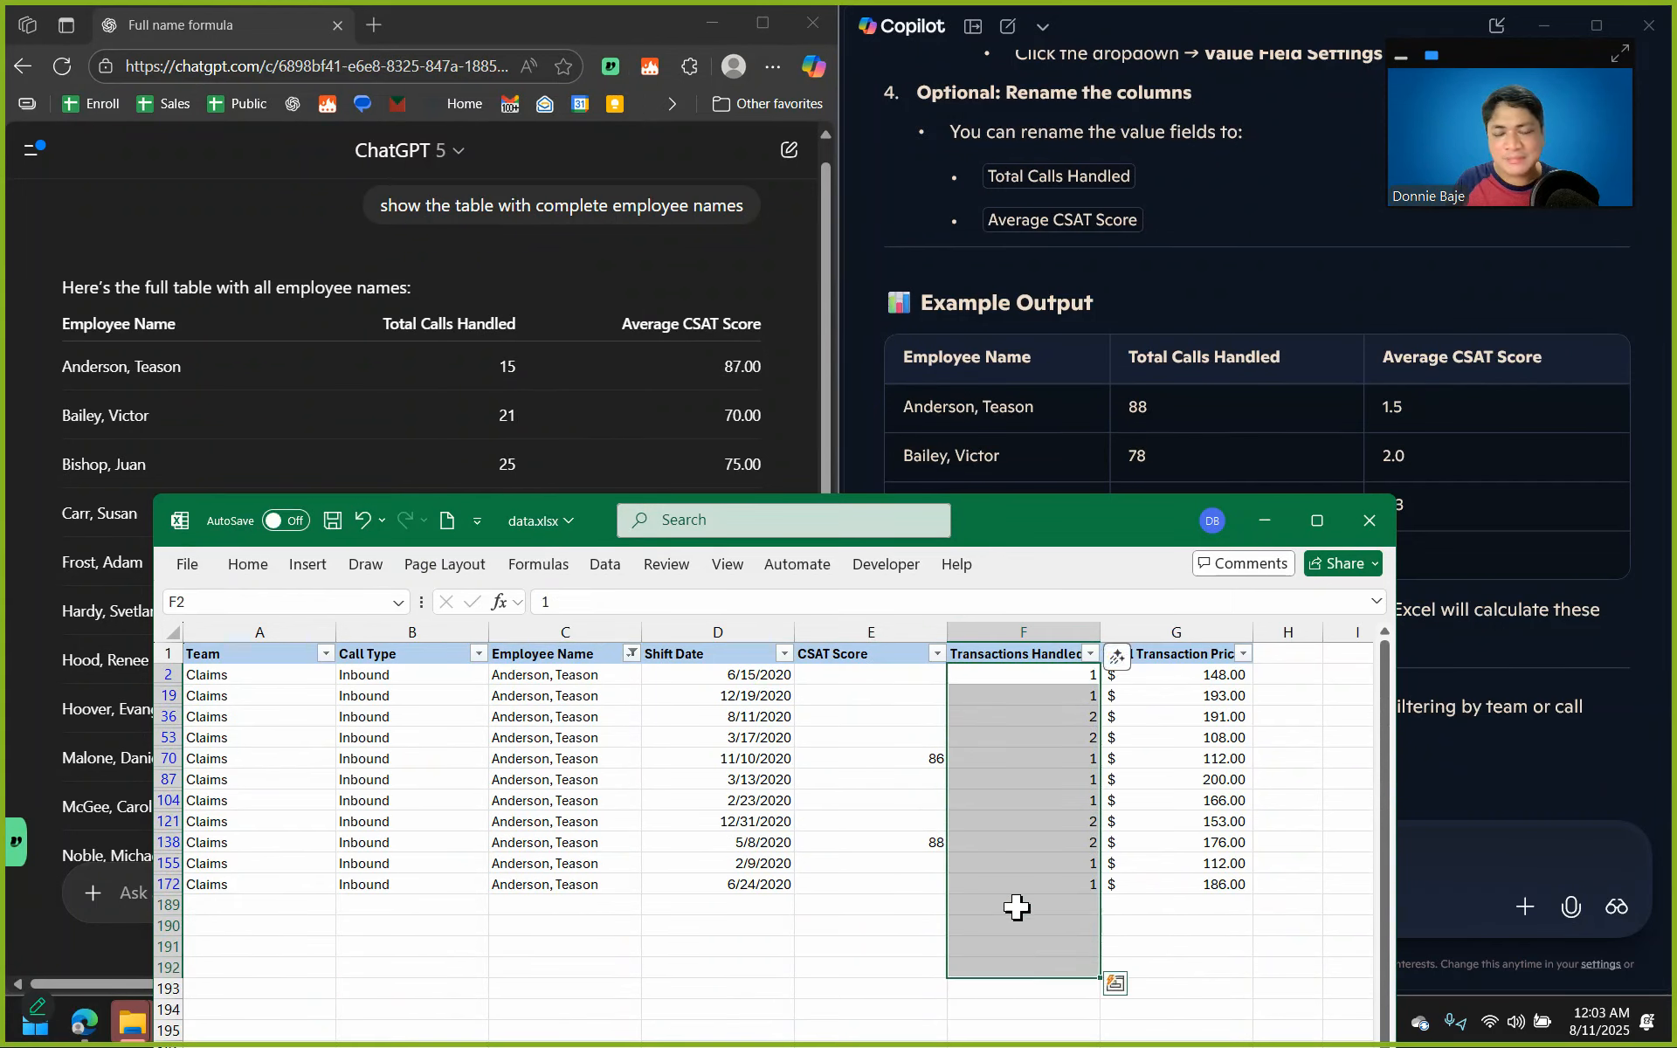
pyautogui.click(906, 845)
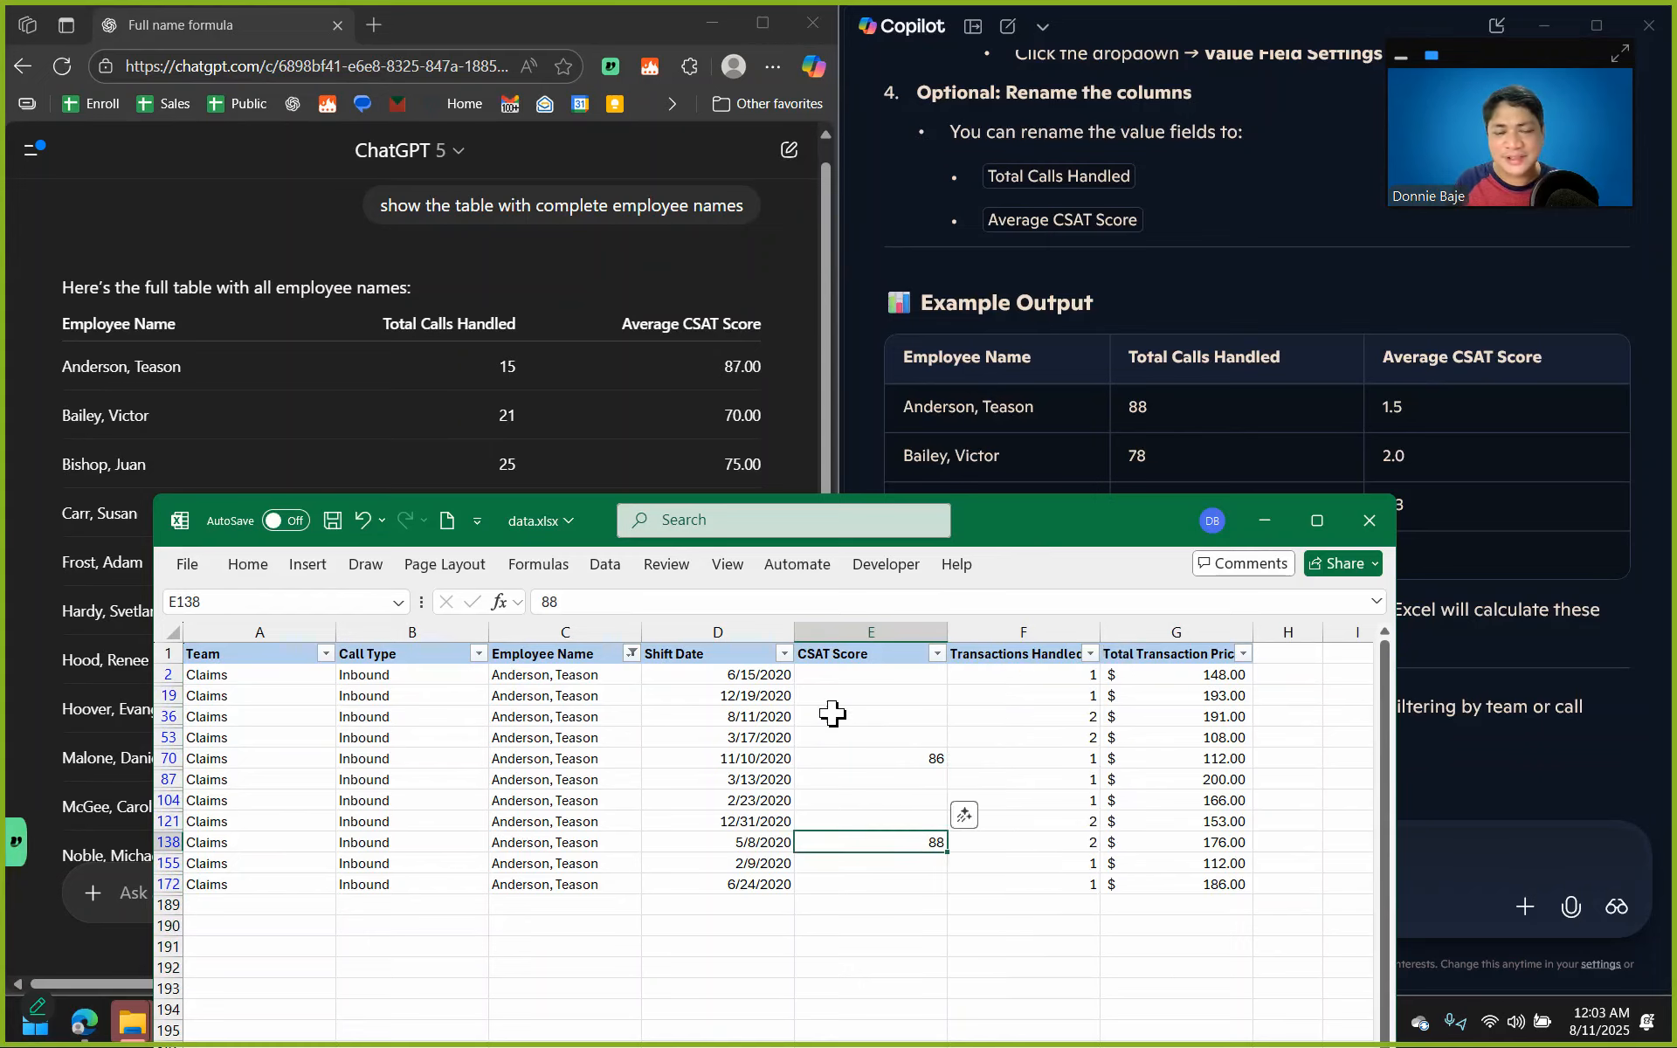
pyautogui.click(760, 759)
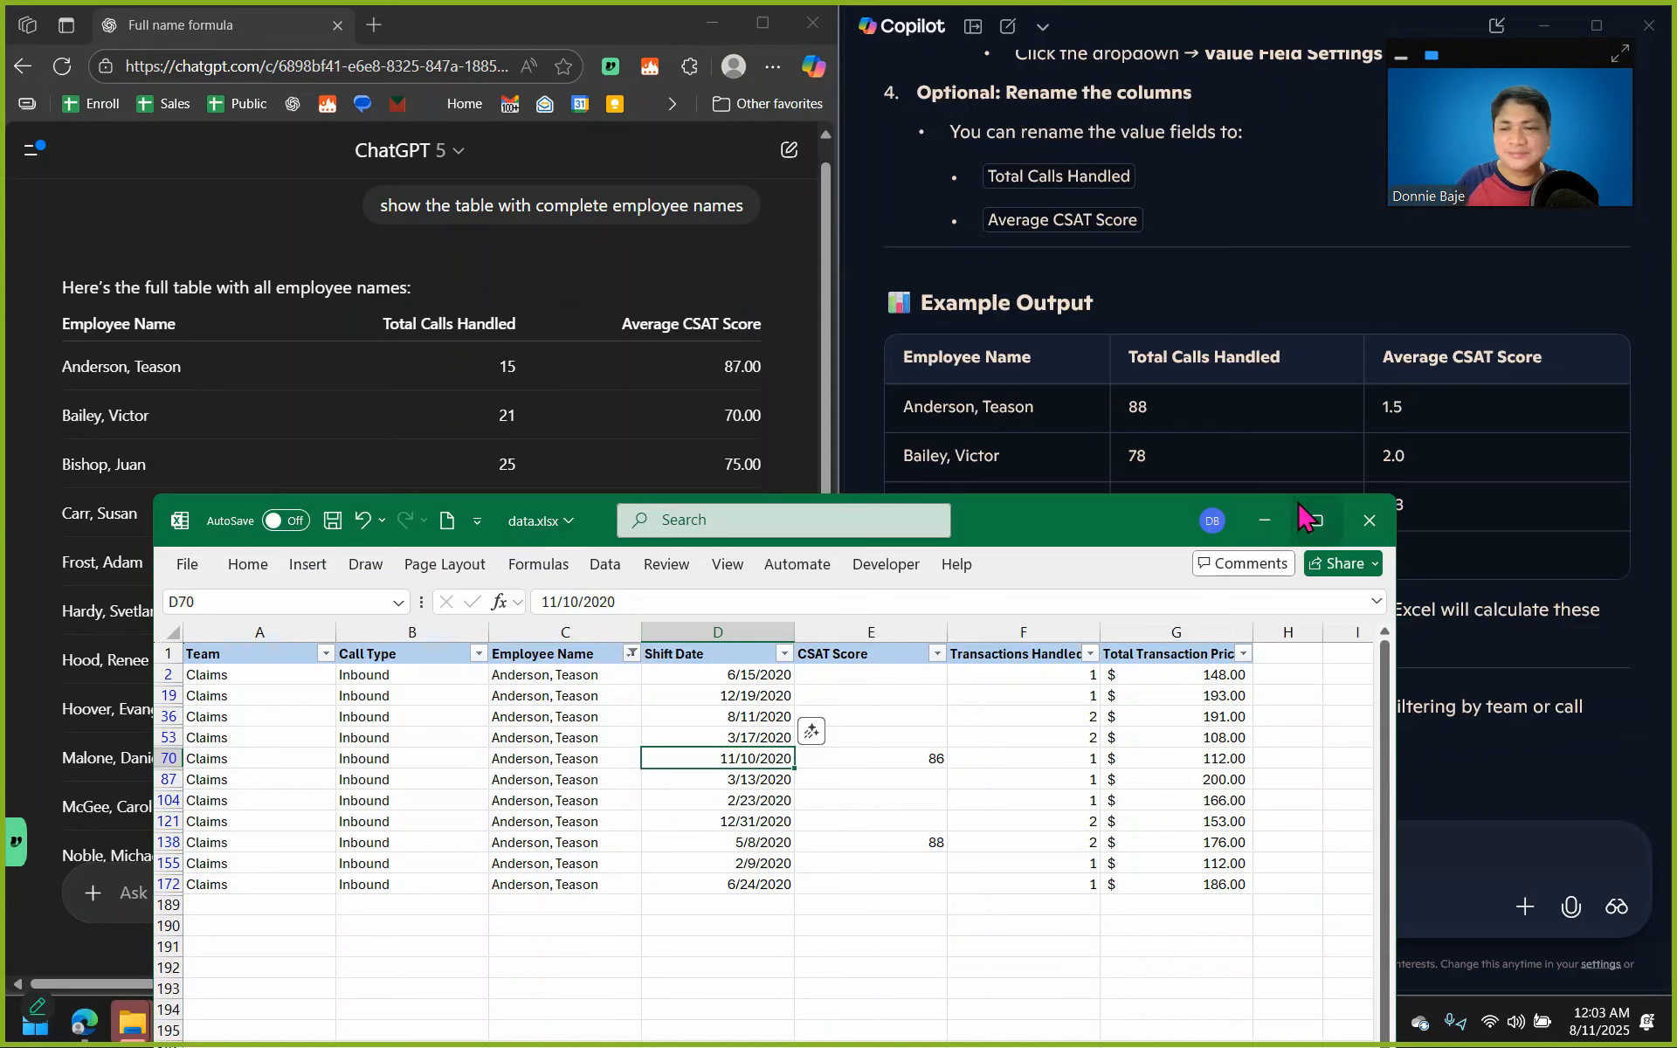
pyautogui.click(1264, 521)
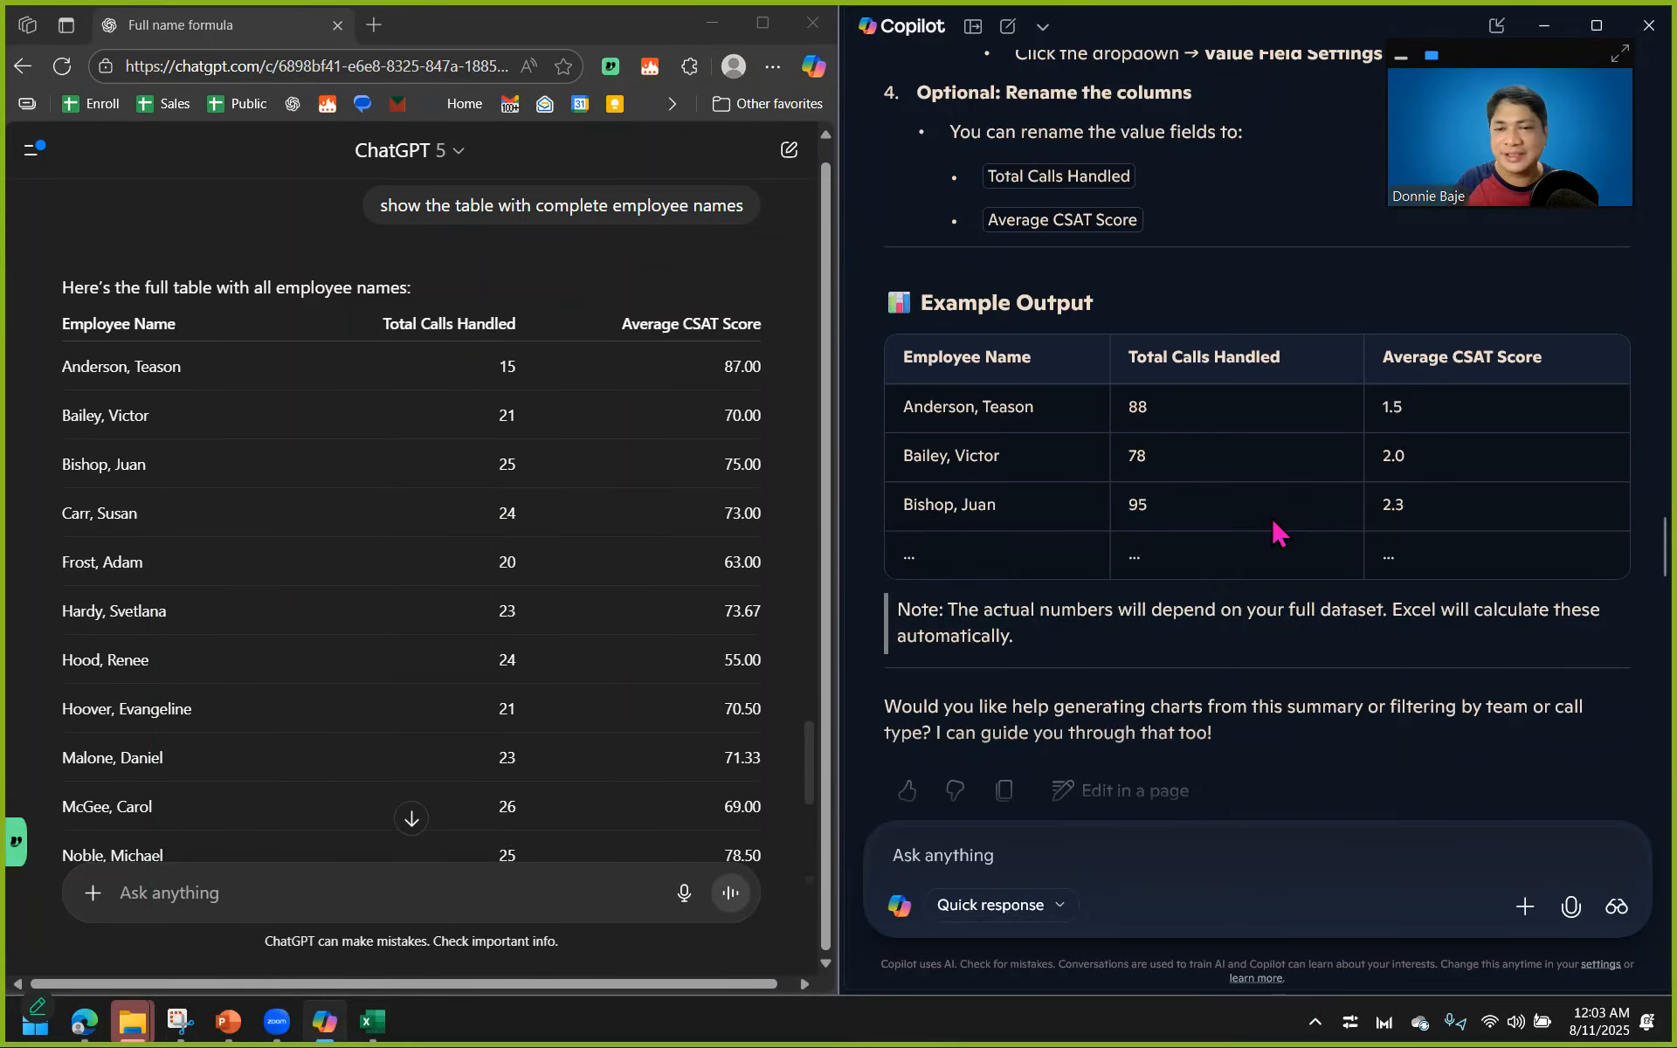
# Review Copilot's pivot table instructions and example output alongside ChatGPT's summary tables and earlier replies.
pyautogui.scroll(10, 1275, 529)
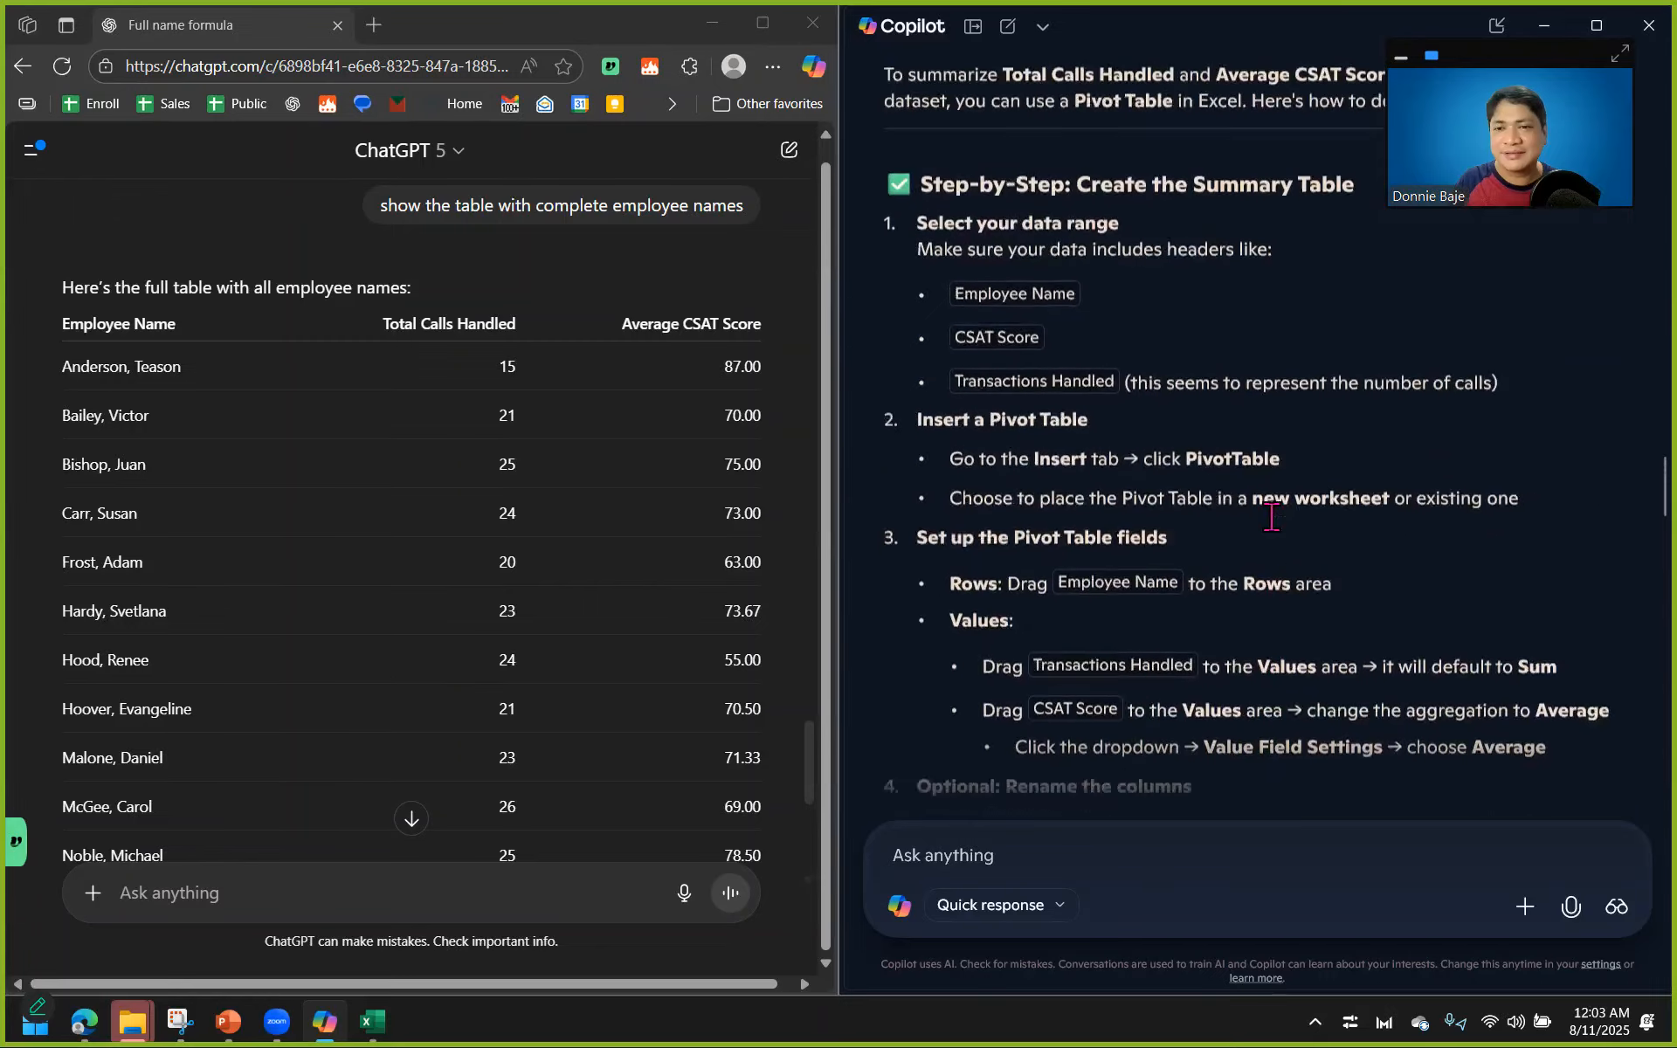
pyautogui.scroll(-8, 1271, 516)
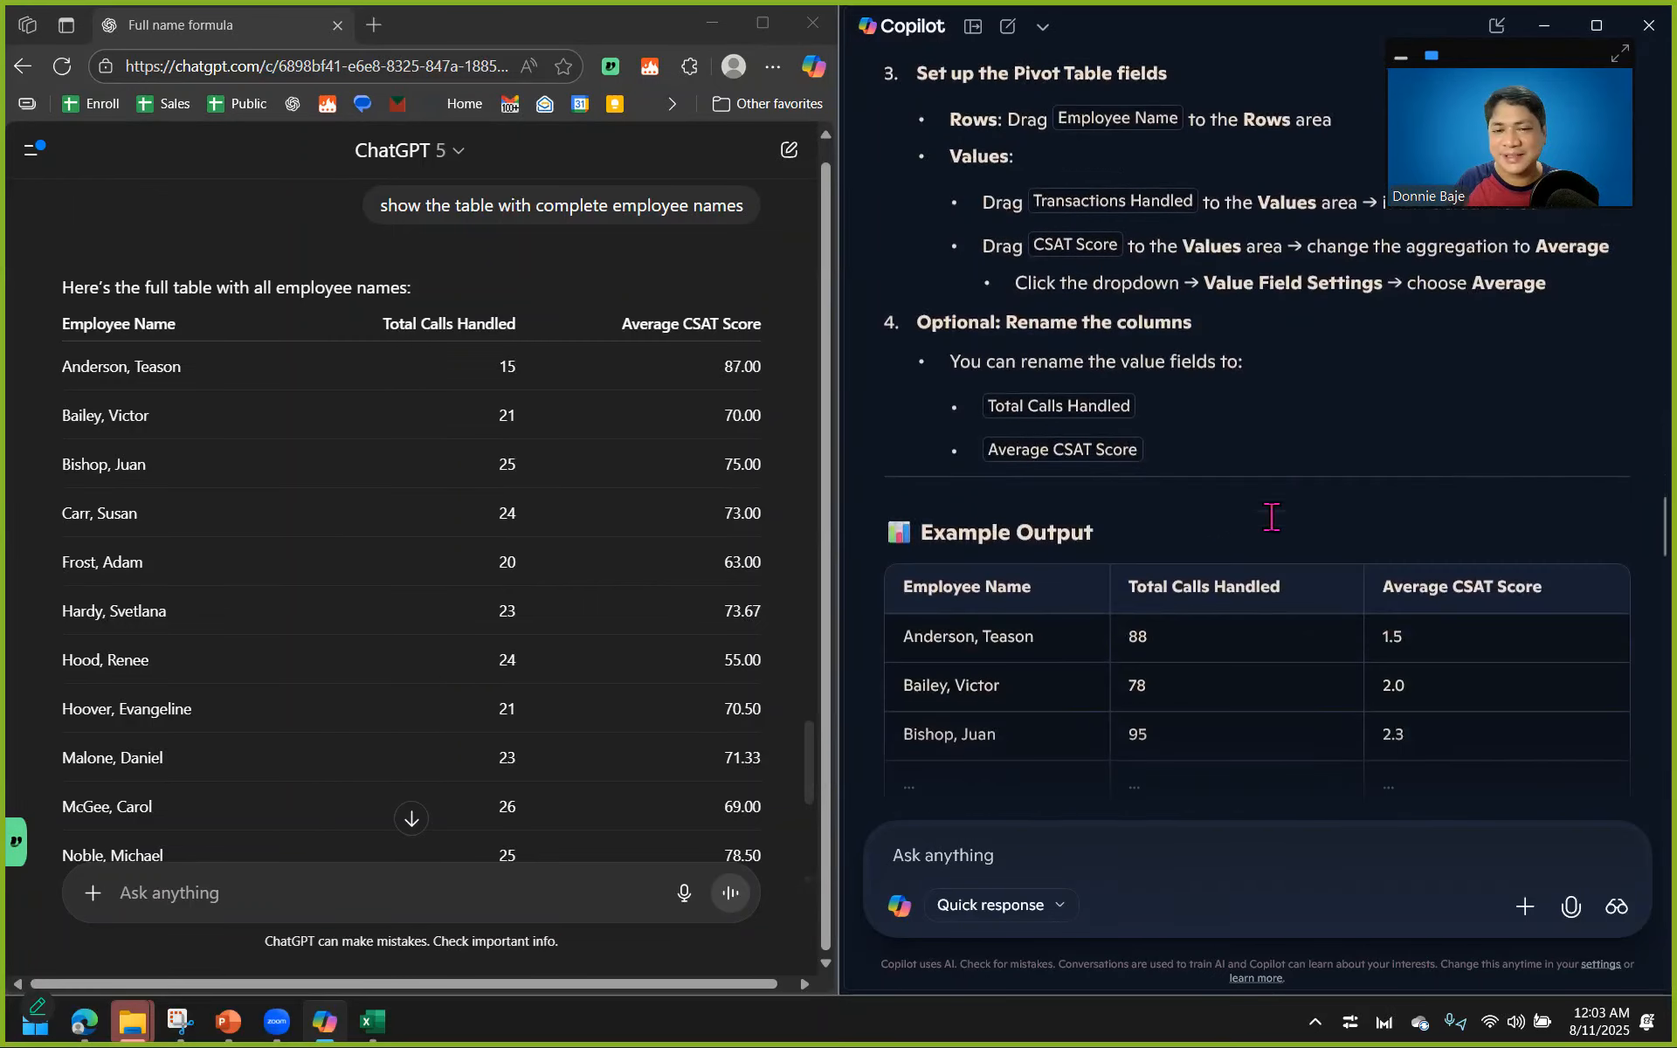
pyautogui.scroll(1, 479, 543)
pyautogui.scroll(8, 479, 543)
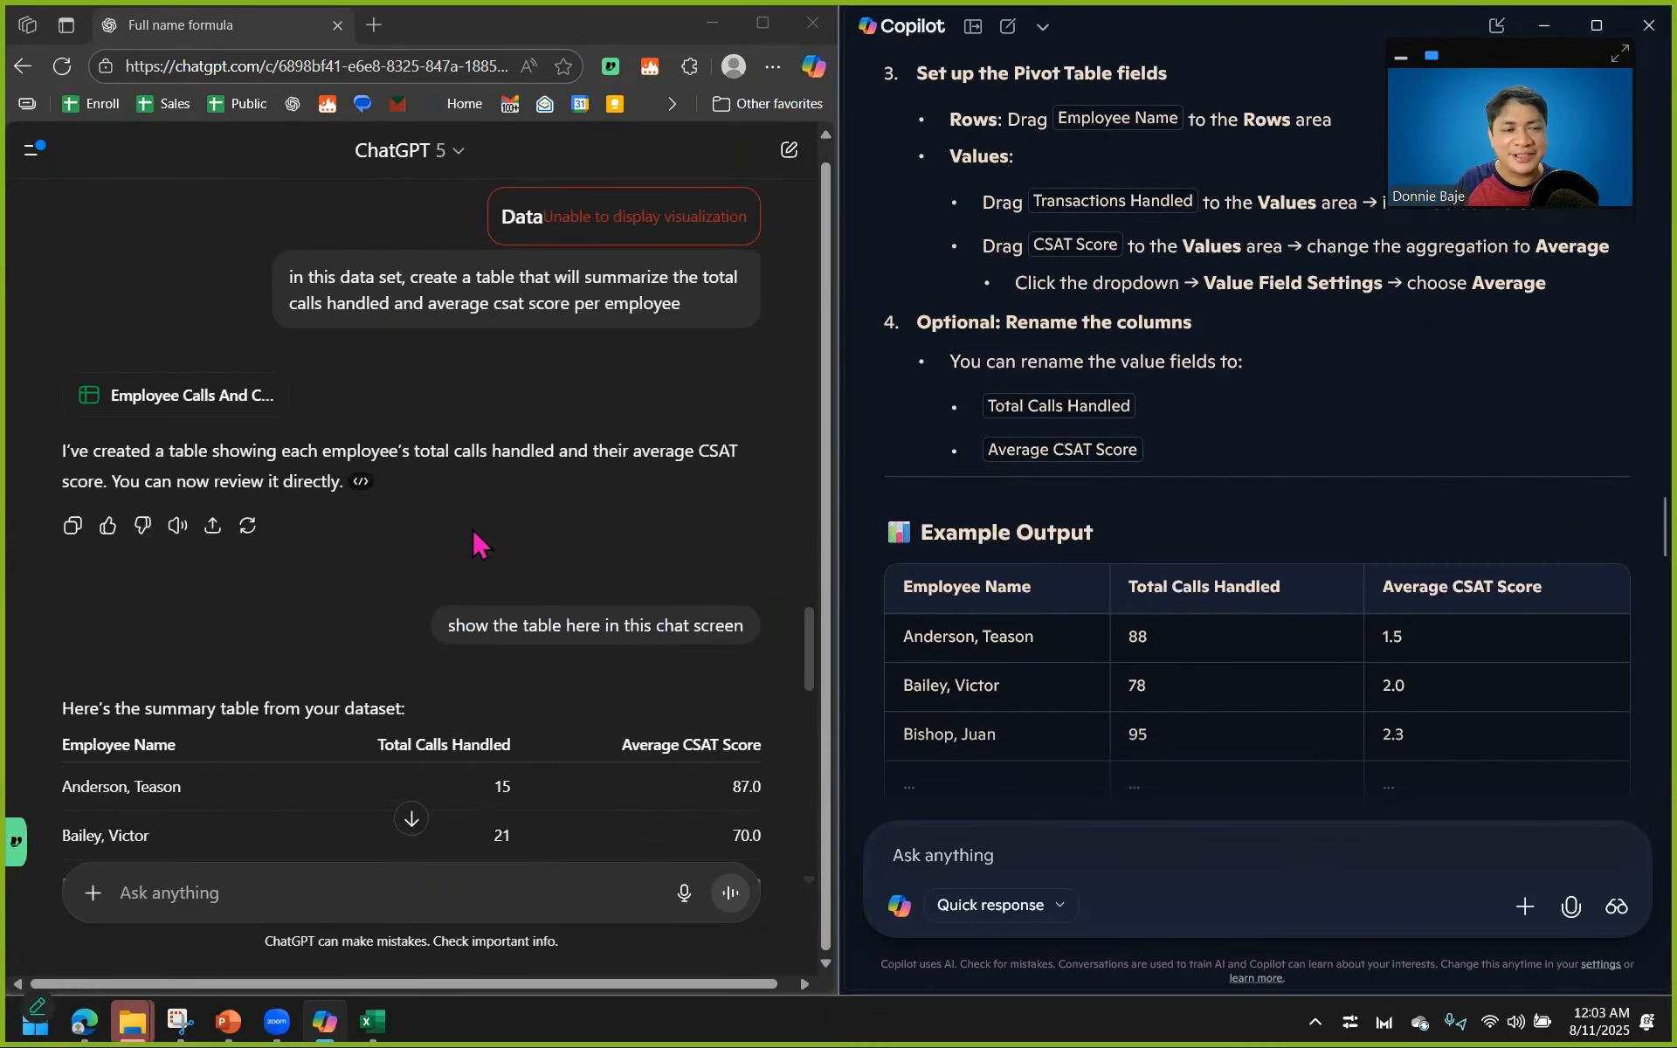
pyautogui.scroll(-4, 479, 542)
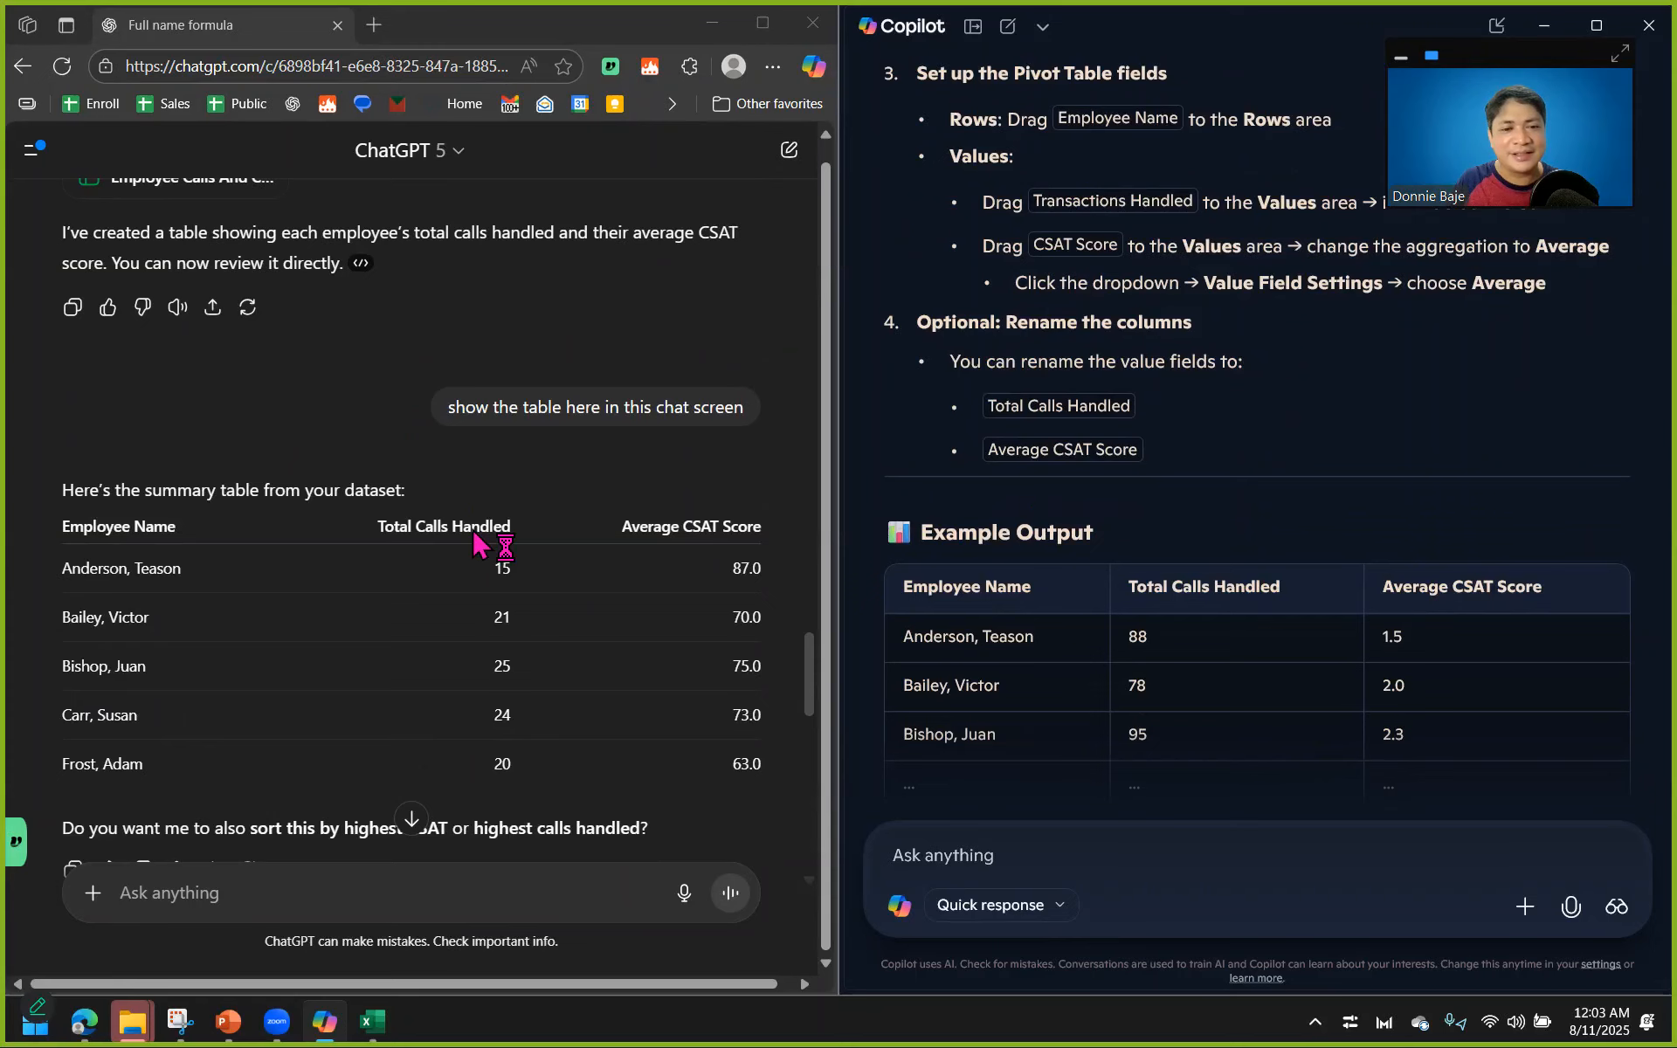
pyautogui.scroll(-3, 479, 542)
pyautogui.scroll(-10, 505, 530)
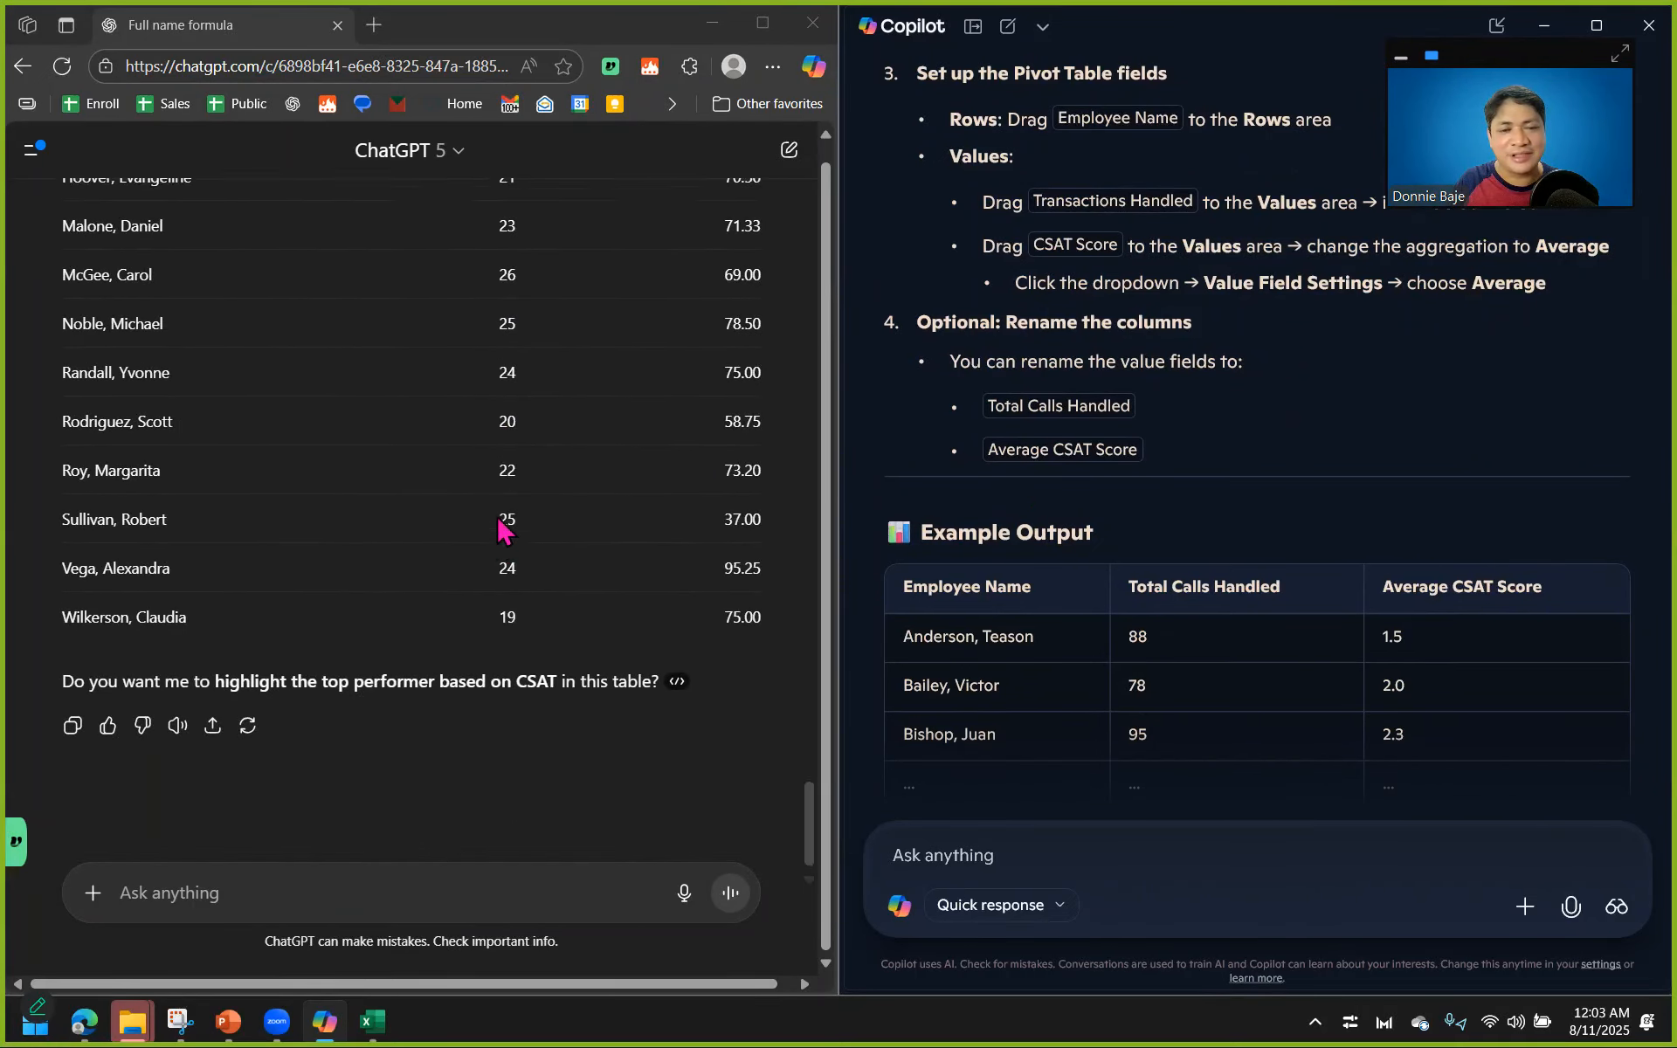
pyautogui.scroll(1, 502, 532)
pyautogui.scroll(-2, 1245, 585)
pyautogui.scroll(-3, 1250, 592)
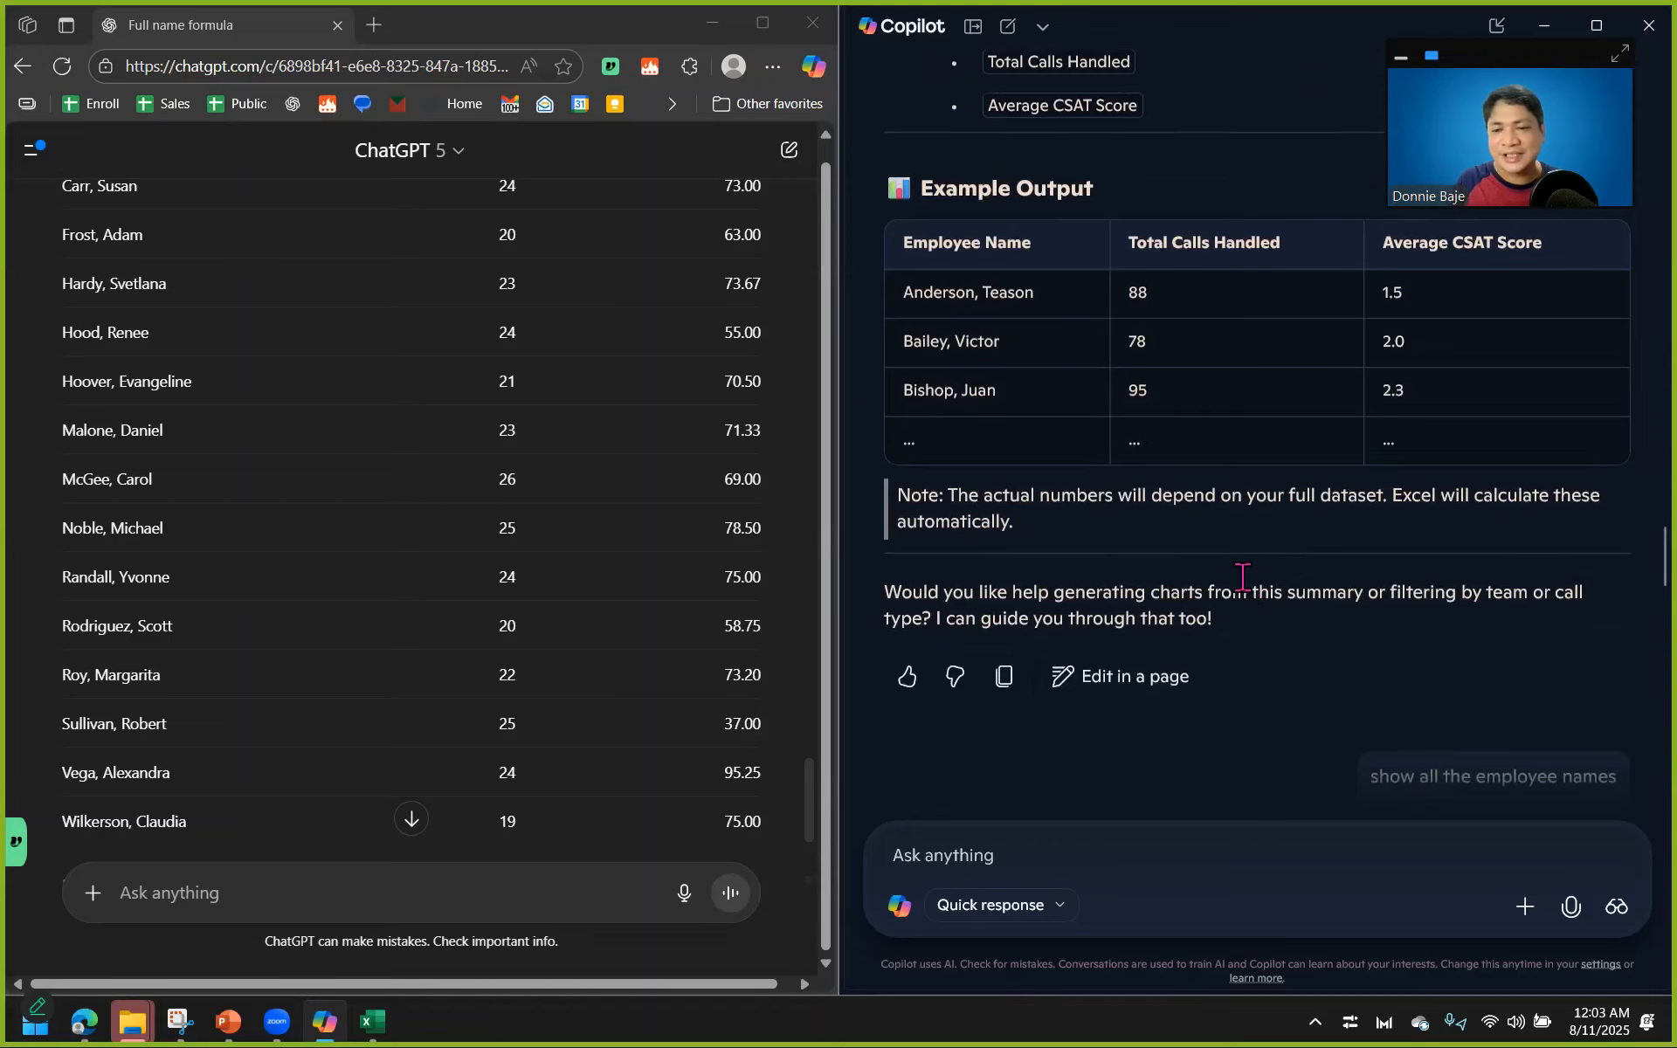
# Review Copilot's pivot table steps and example output against ChatGPT's summary tables of calls handled and average CSAT score.
pyautogui.scroll(8, 1238, 587)
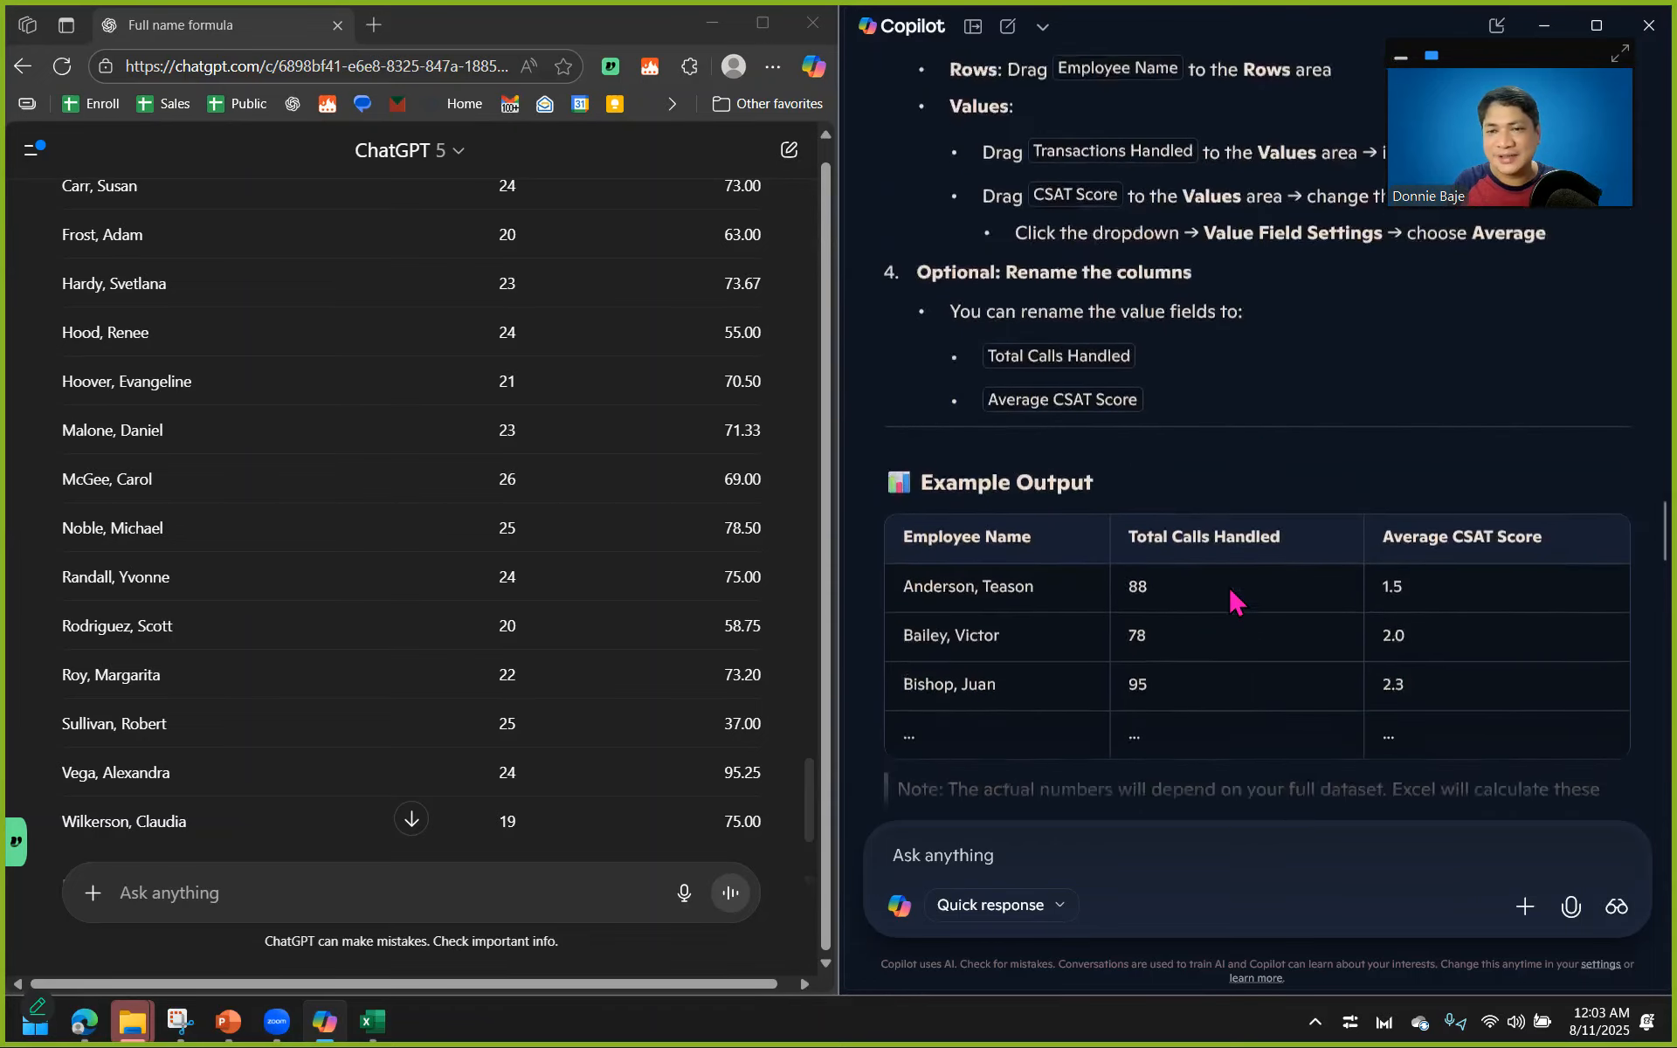
pyautogui.scroll(4, 1229, 585)
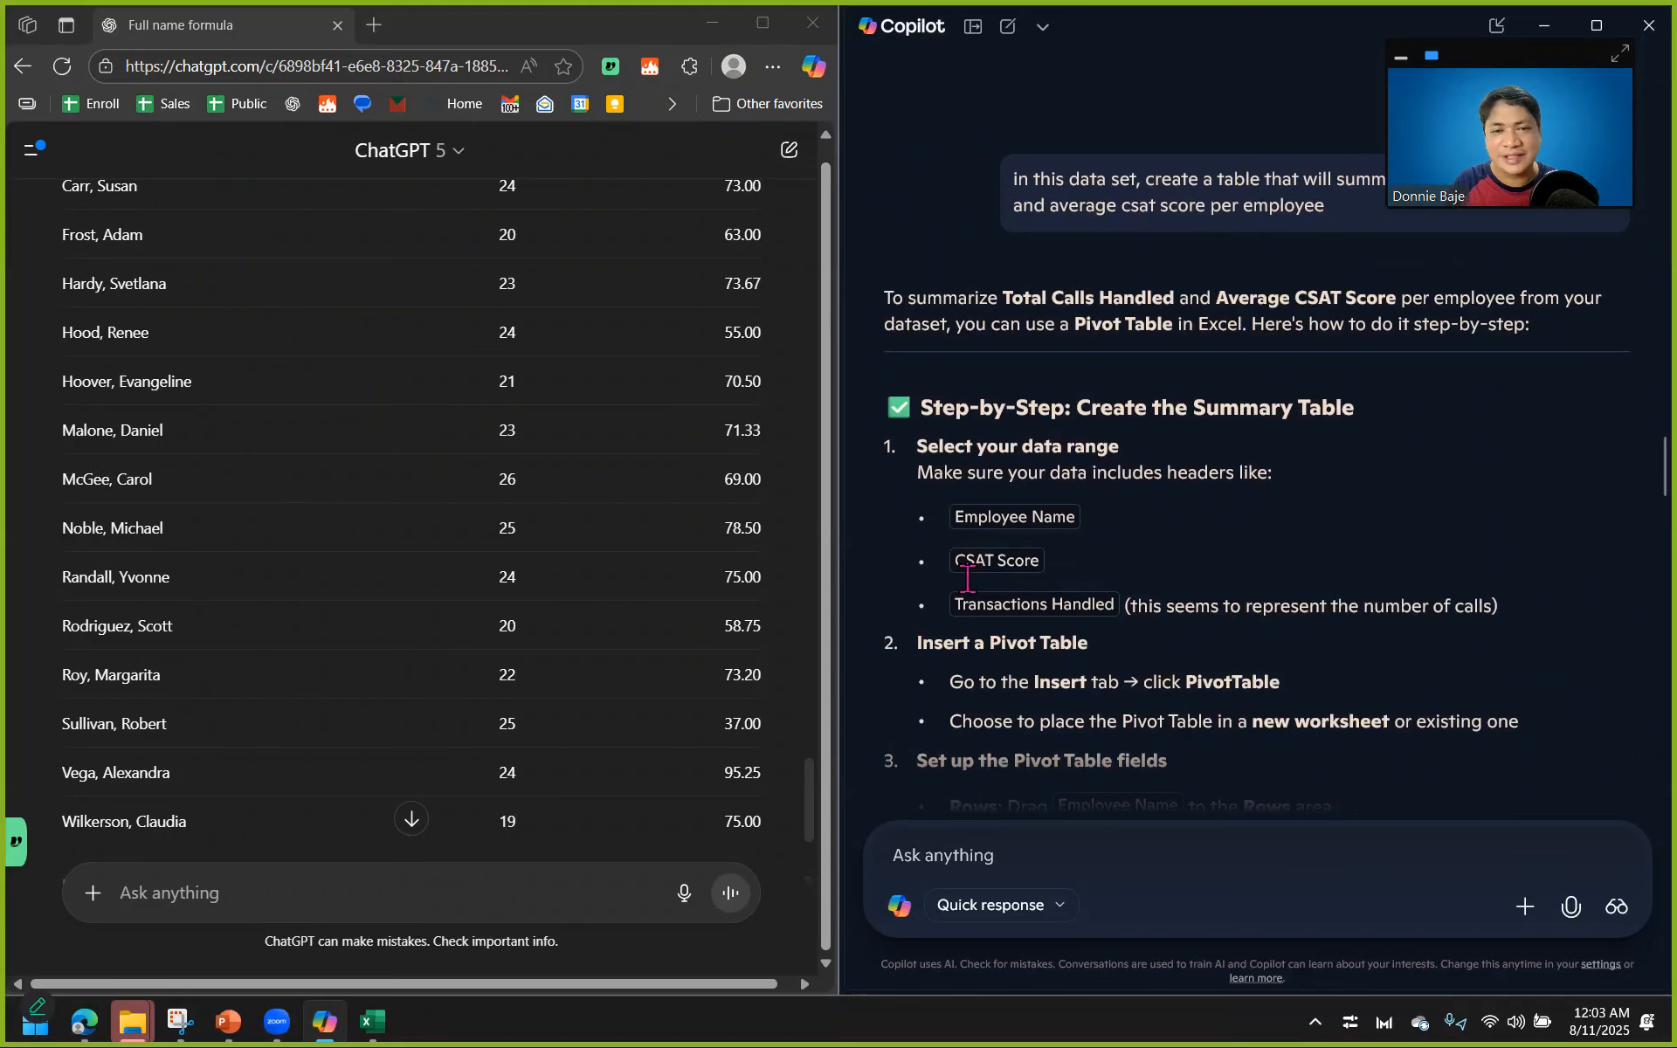
pyautogui.scroll(7, 674, 580)
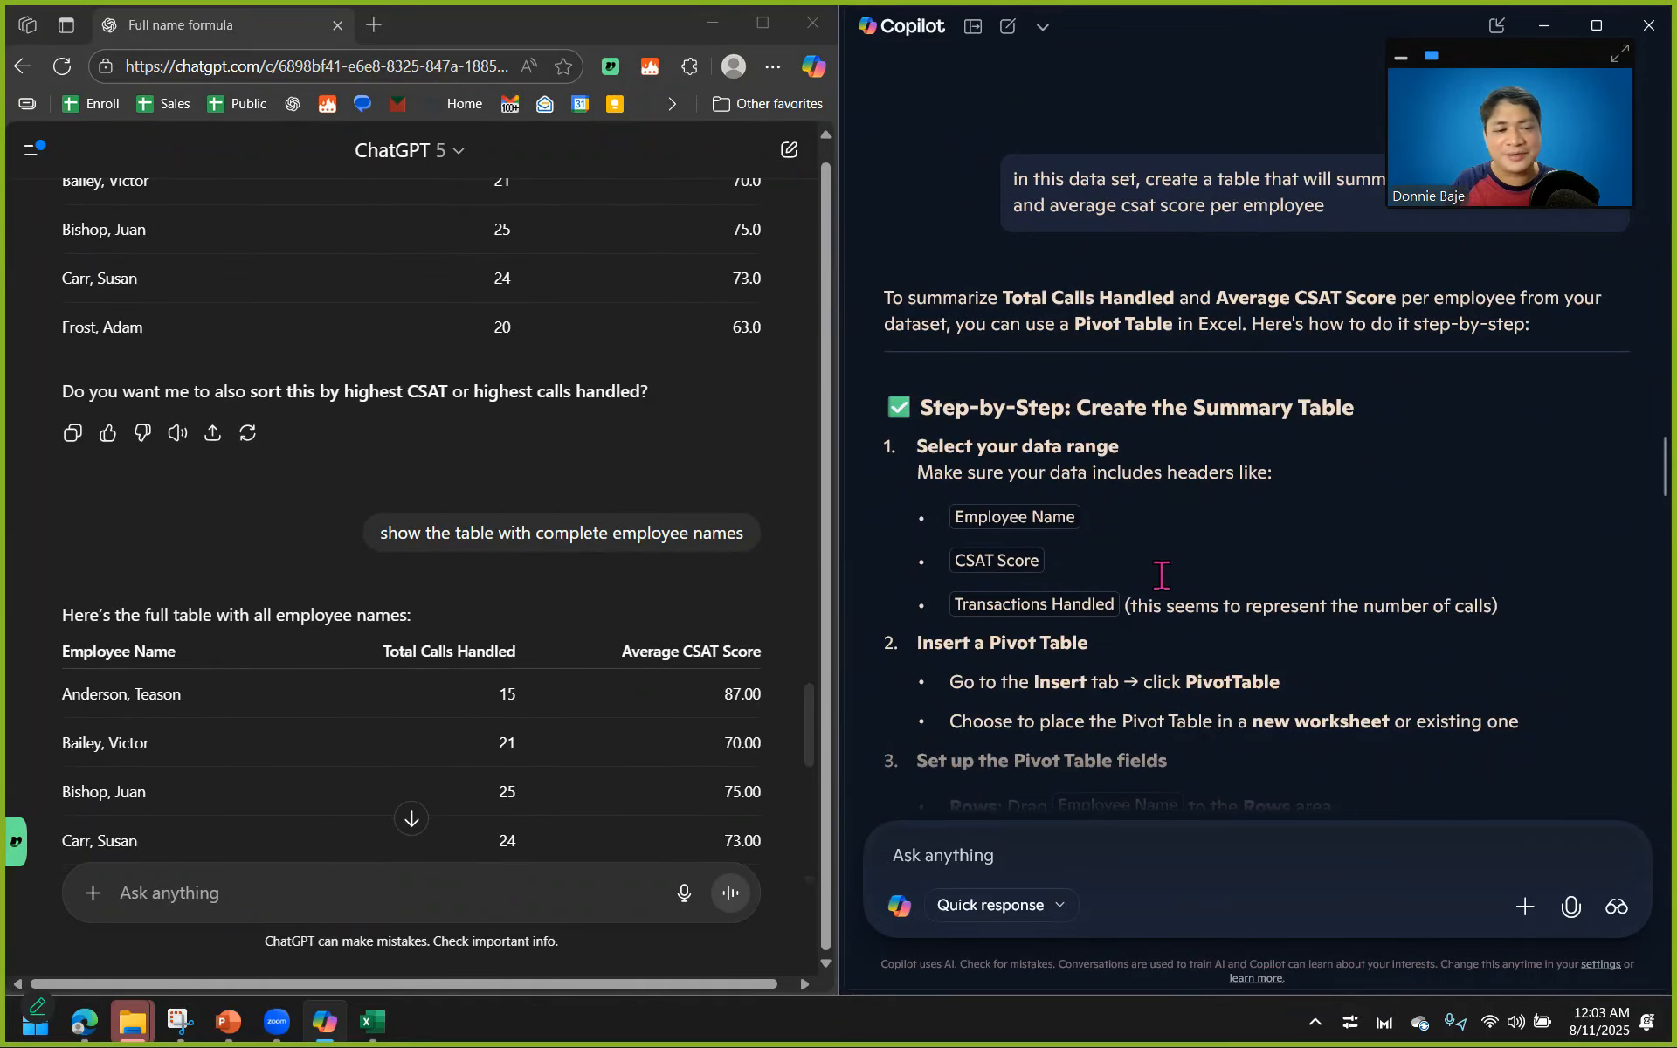
pyautogui.scroll(-3, 1161, 575)
pyautogui.scroll(-10, 1161, 575)
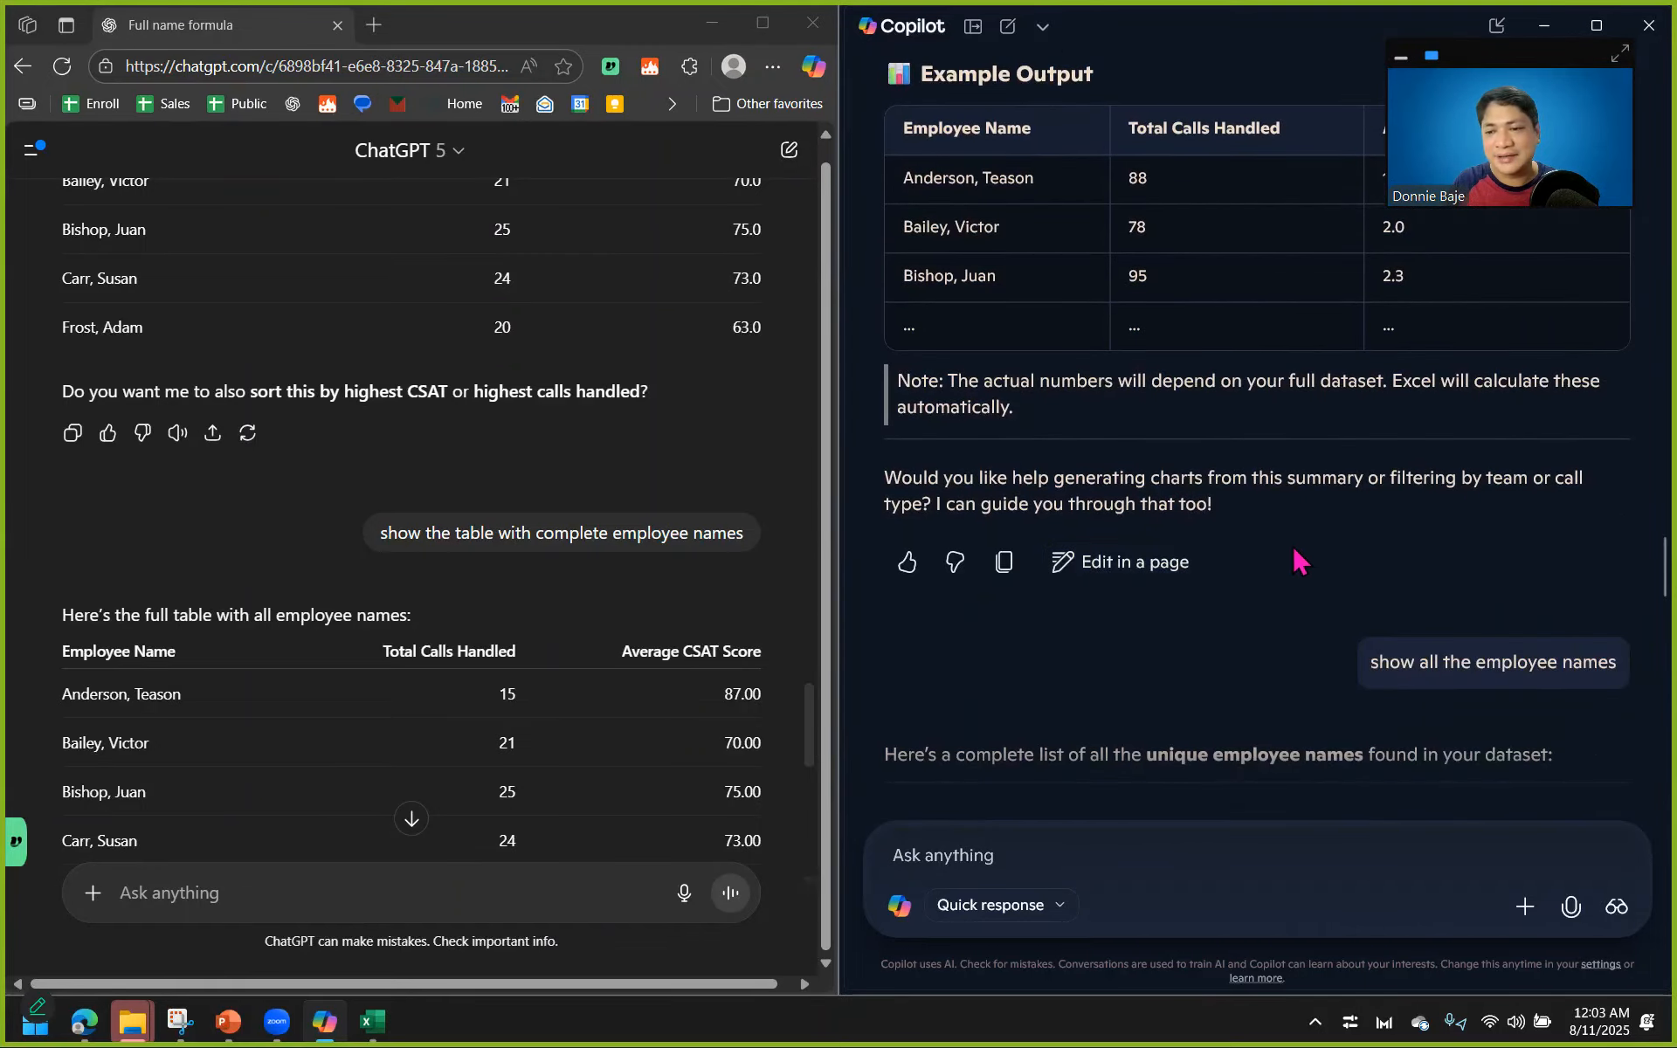
pyautogui.scroll(4, 1308, 543)
pyautogui.scroll(4, 1308, 551)
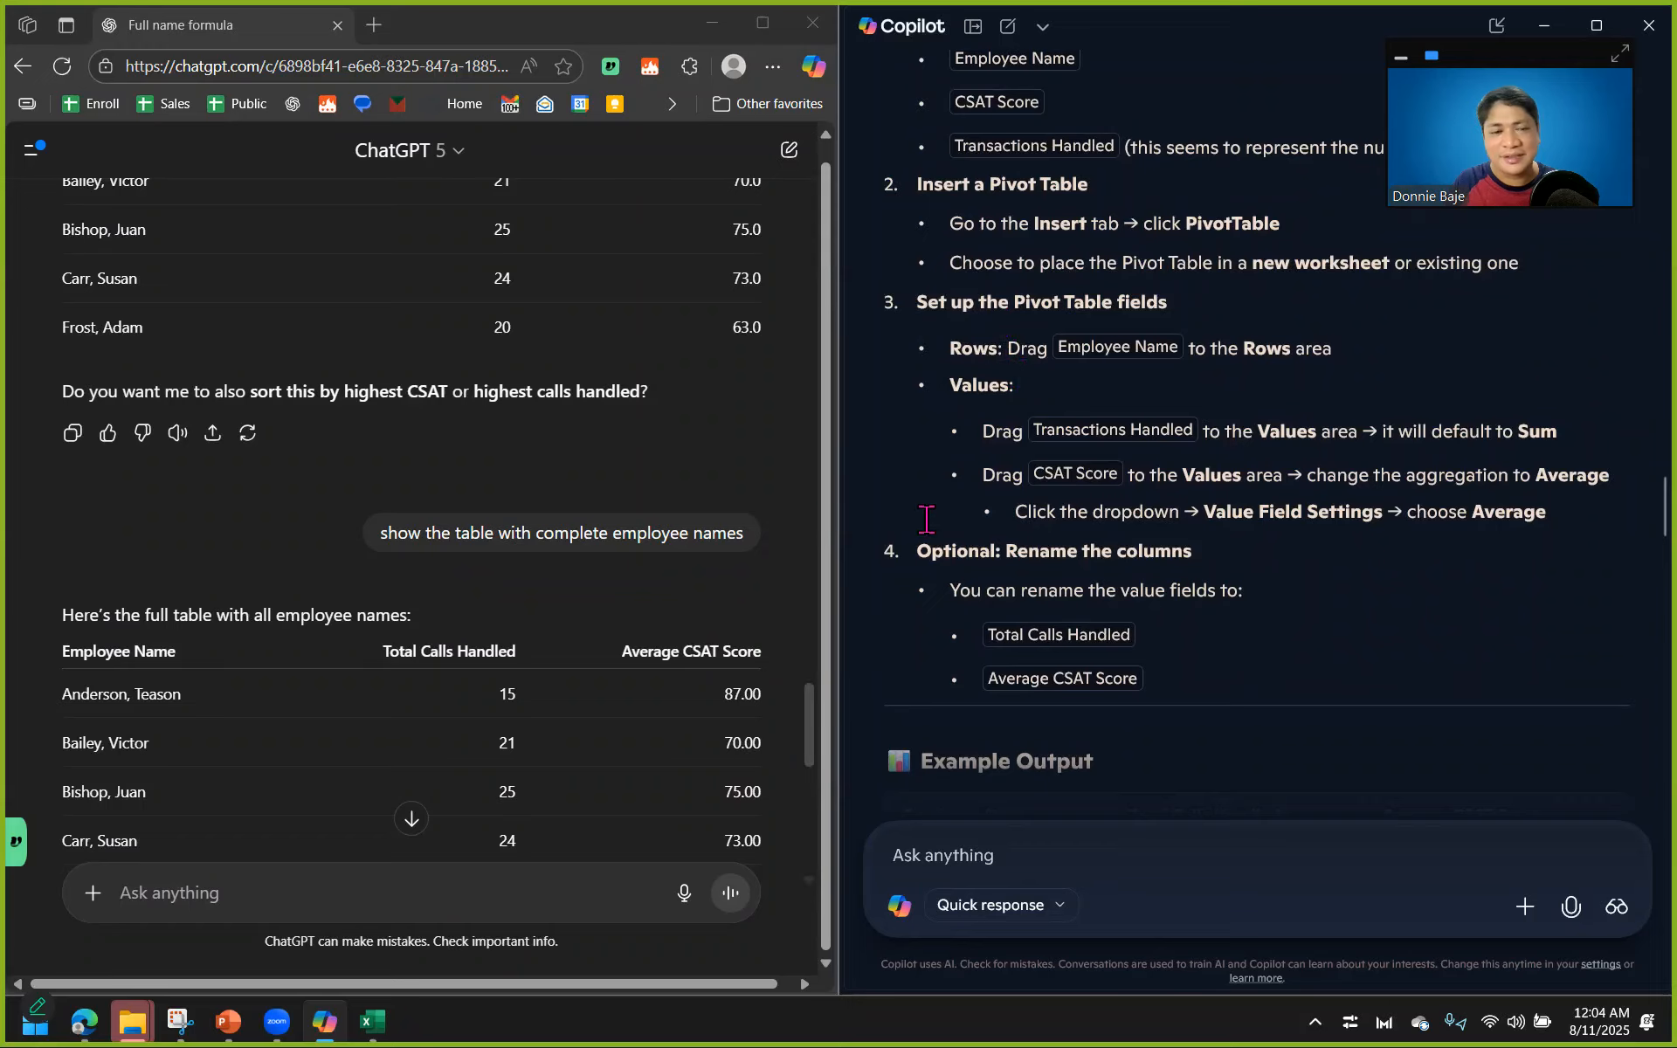
pyautogui.scroll(-4, 1049, 489)
pyautogui.scroll(-5, 505, 666)
pyautogui.scroll(-4, 505, 665)
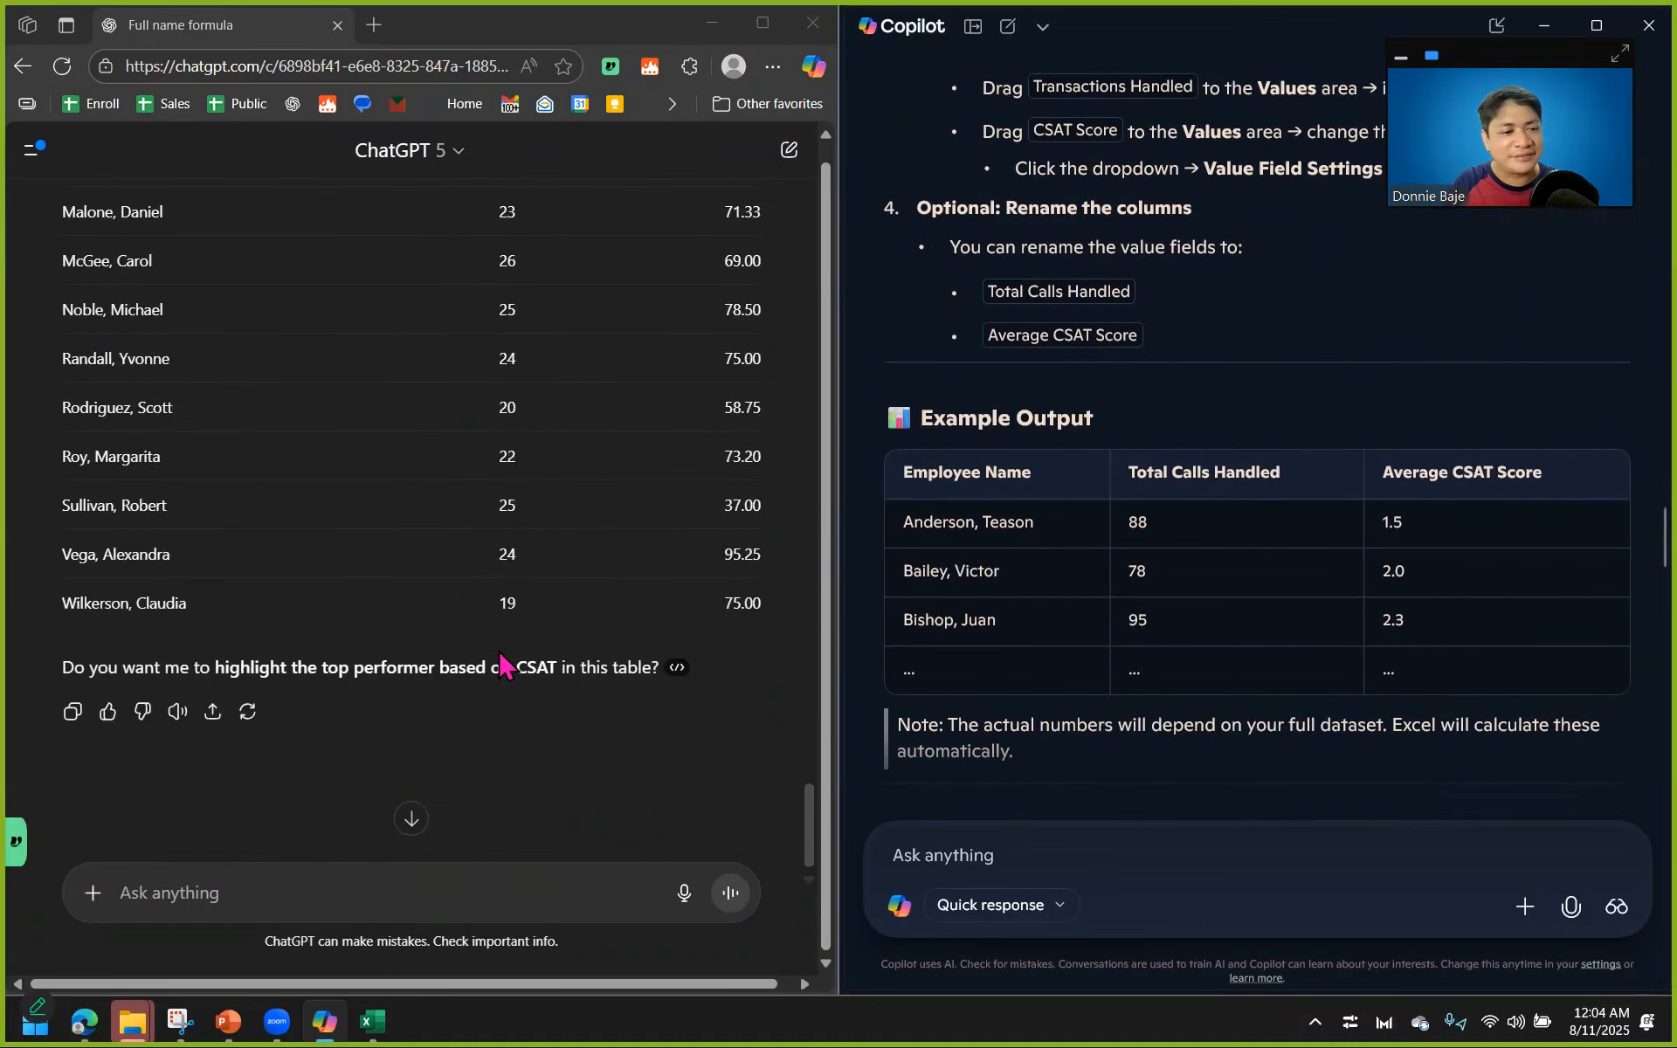
pyautogui.scroll(10, 505, 666)
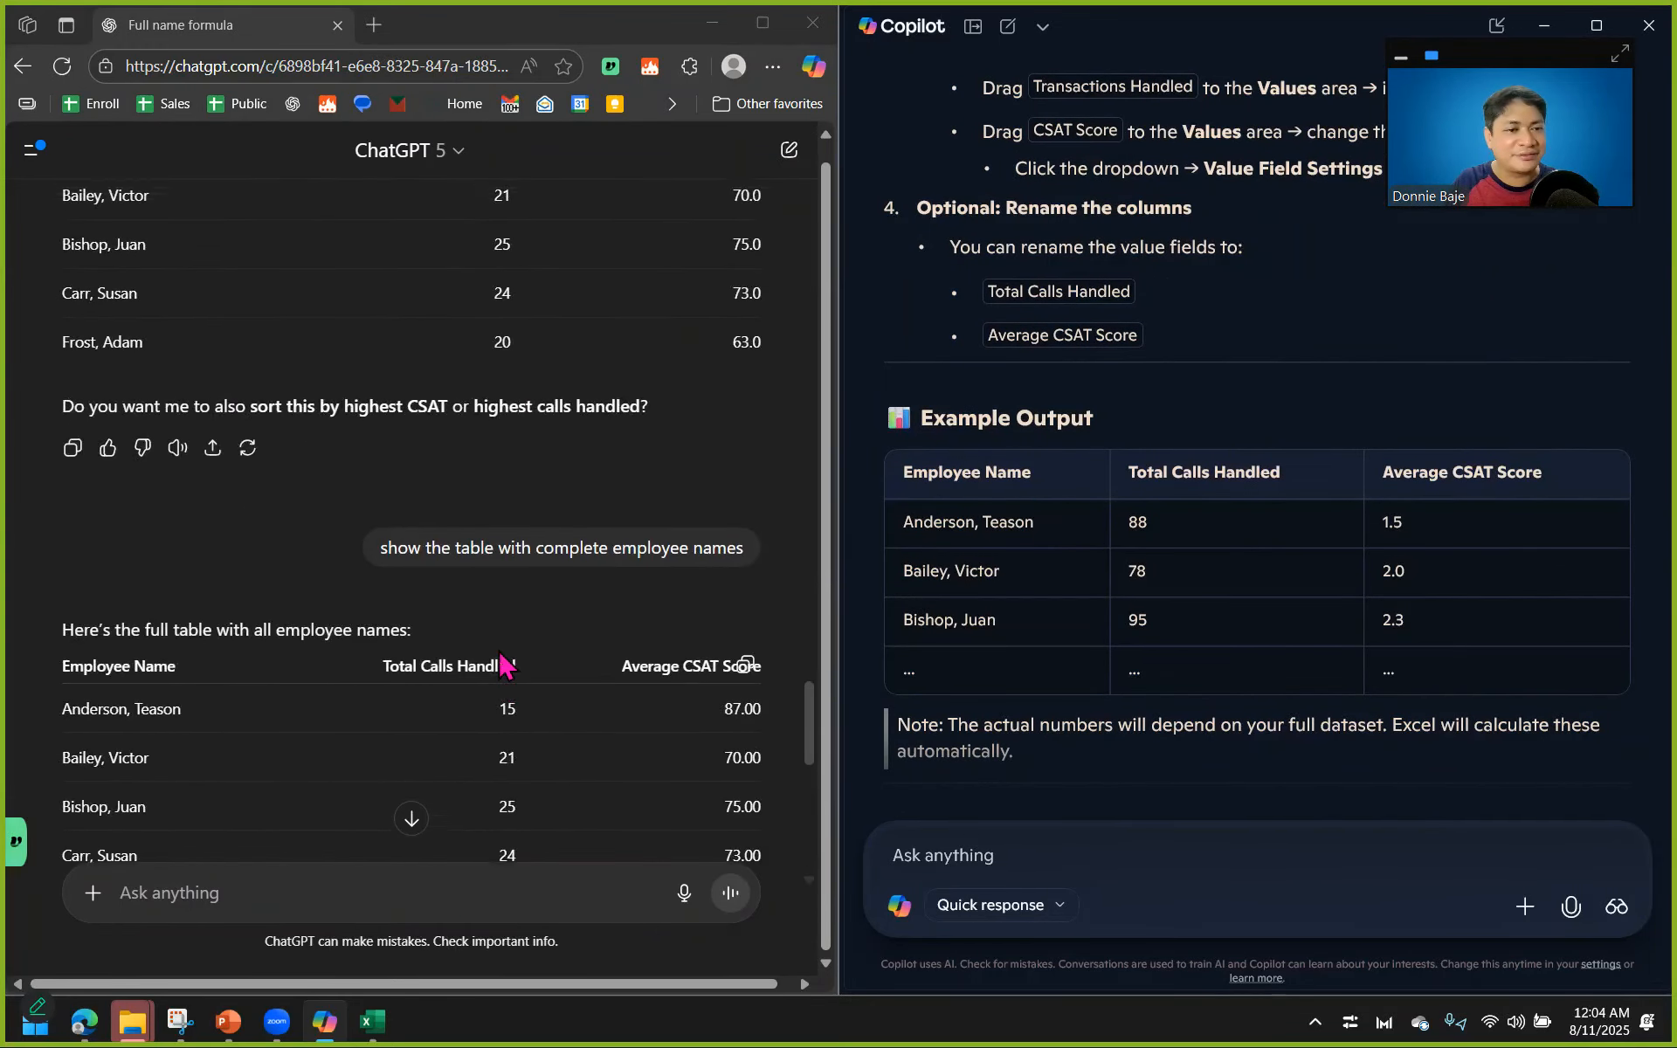
pyautogui.scroll(5, 505, 666)
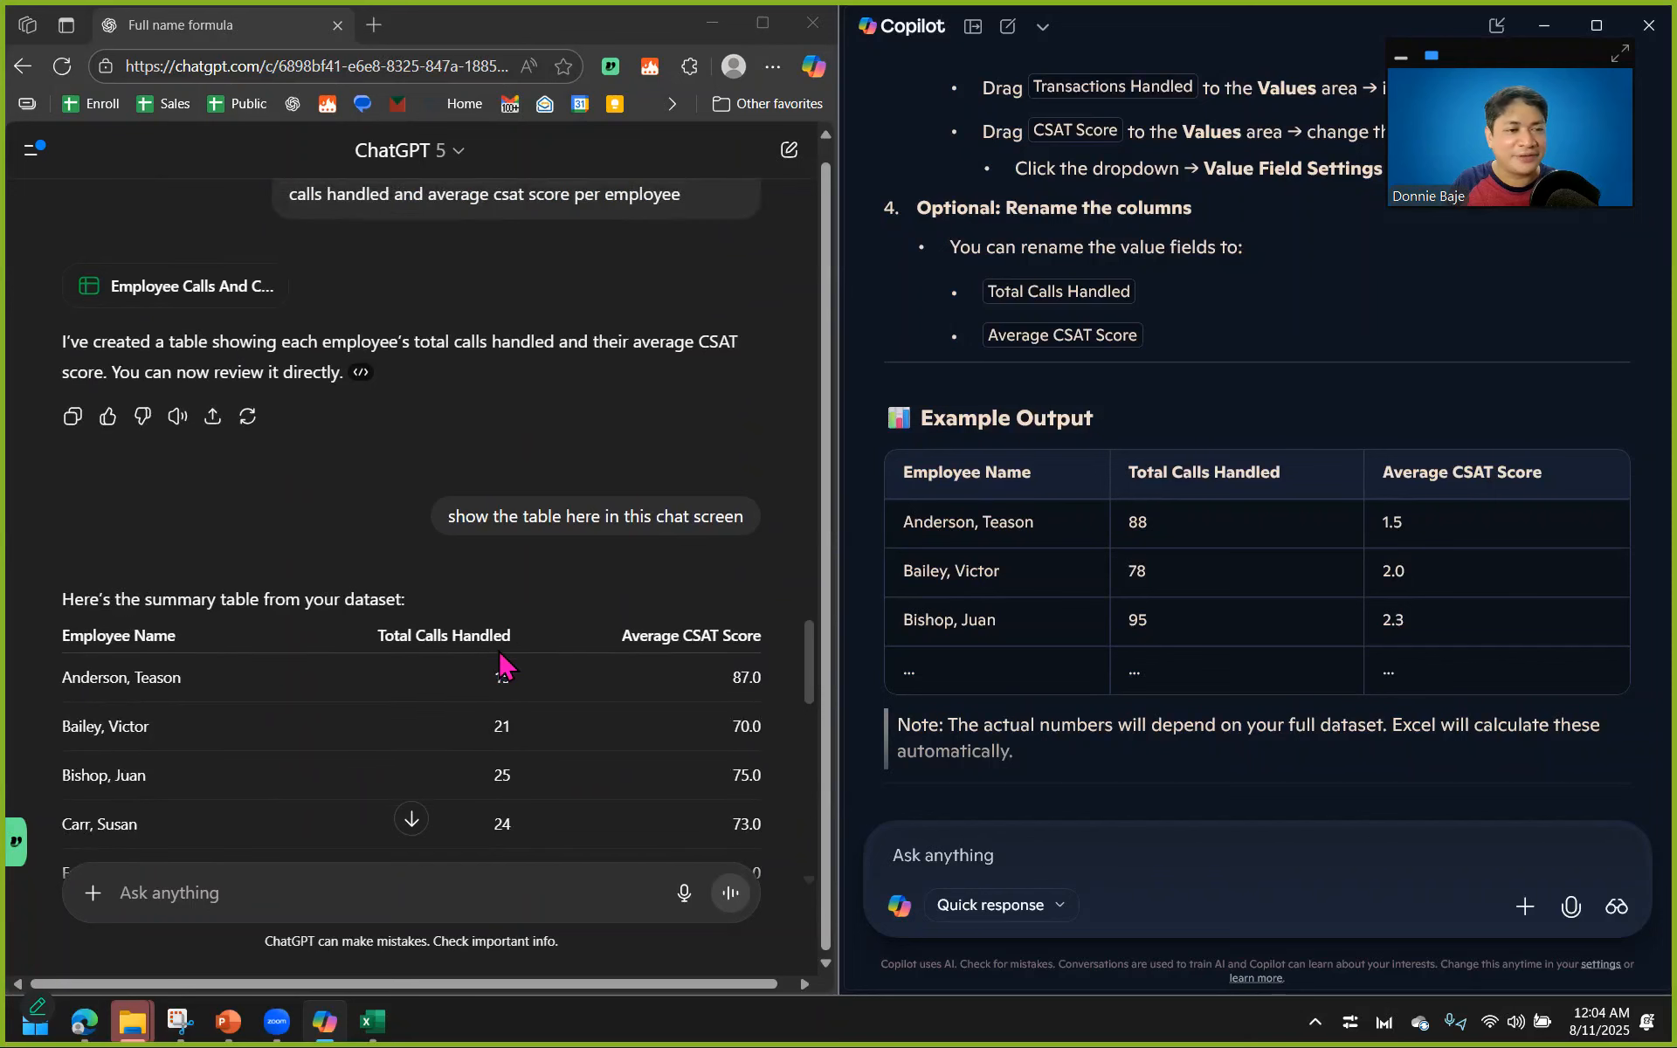
pyautogui.scroll(-10, 505, 666)
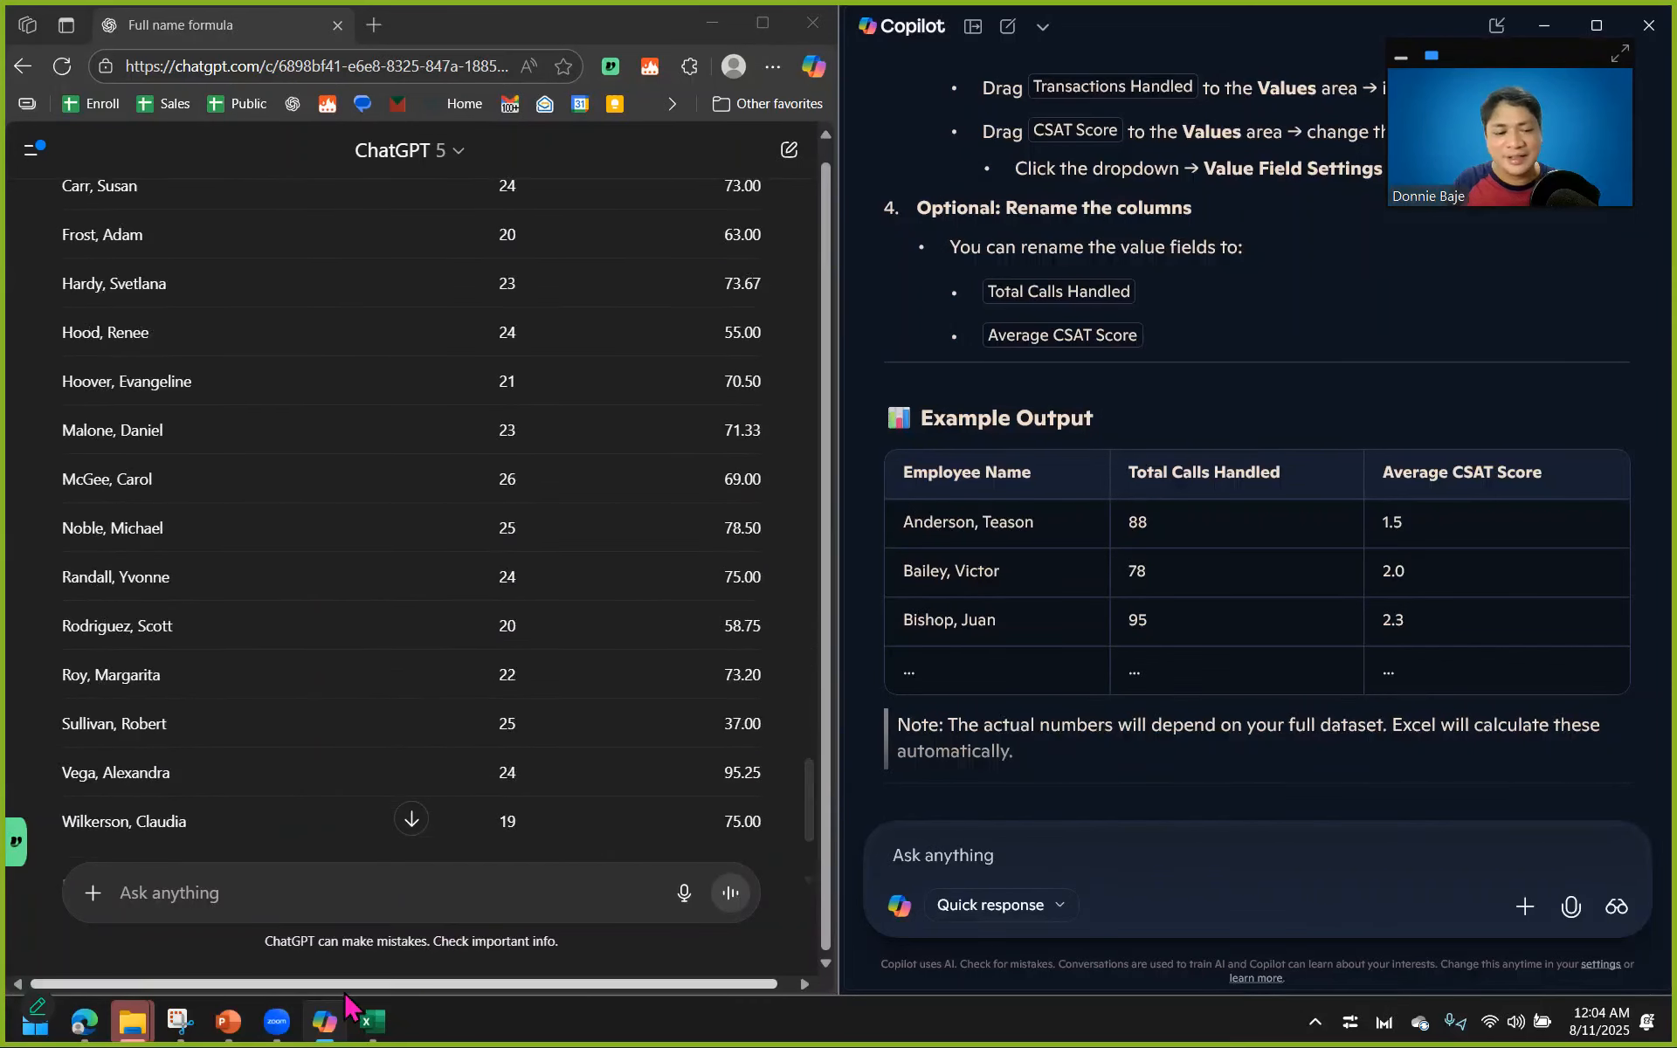
# Switch to the PowerPoint scoreboard and enter 2 as CoPilot's Accuracy score for Analyzing uploaded data.
pyautogui.click(229, 1022)
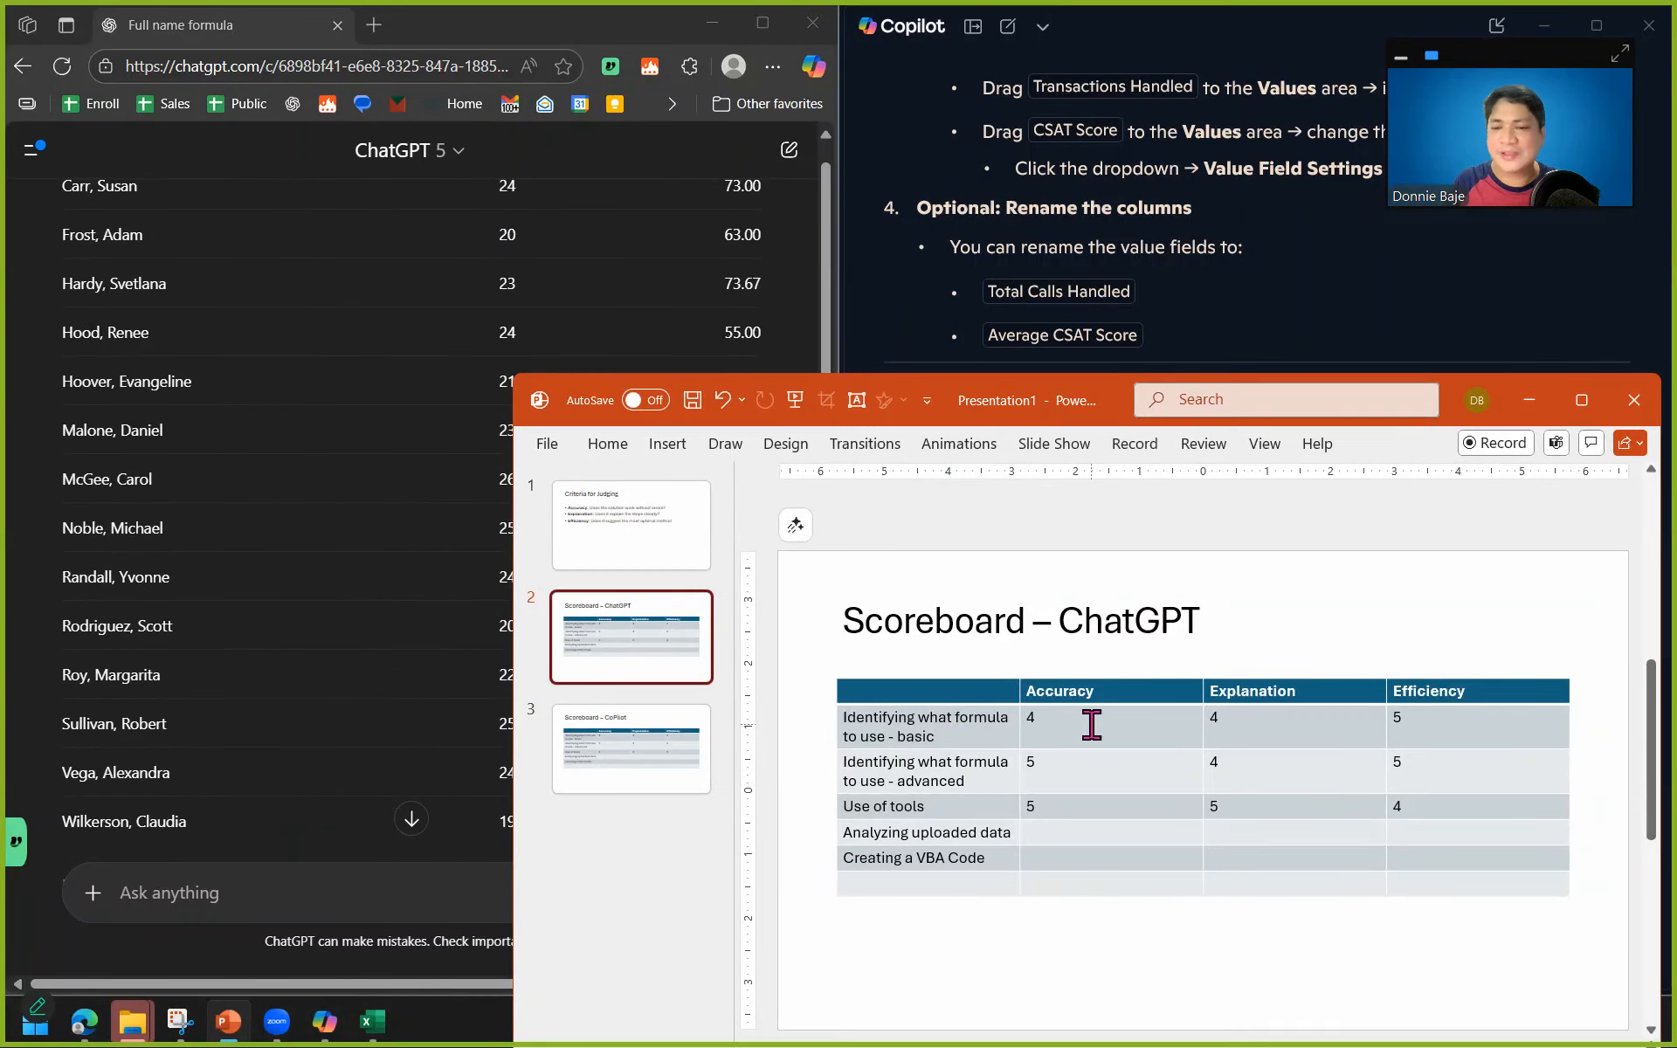
pyautogui.click(594, 749)
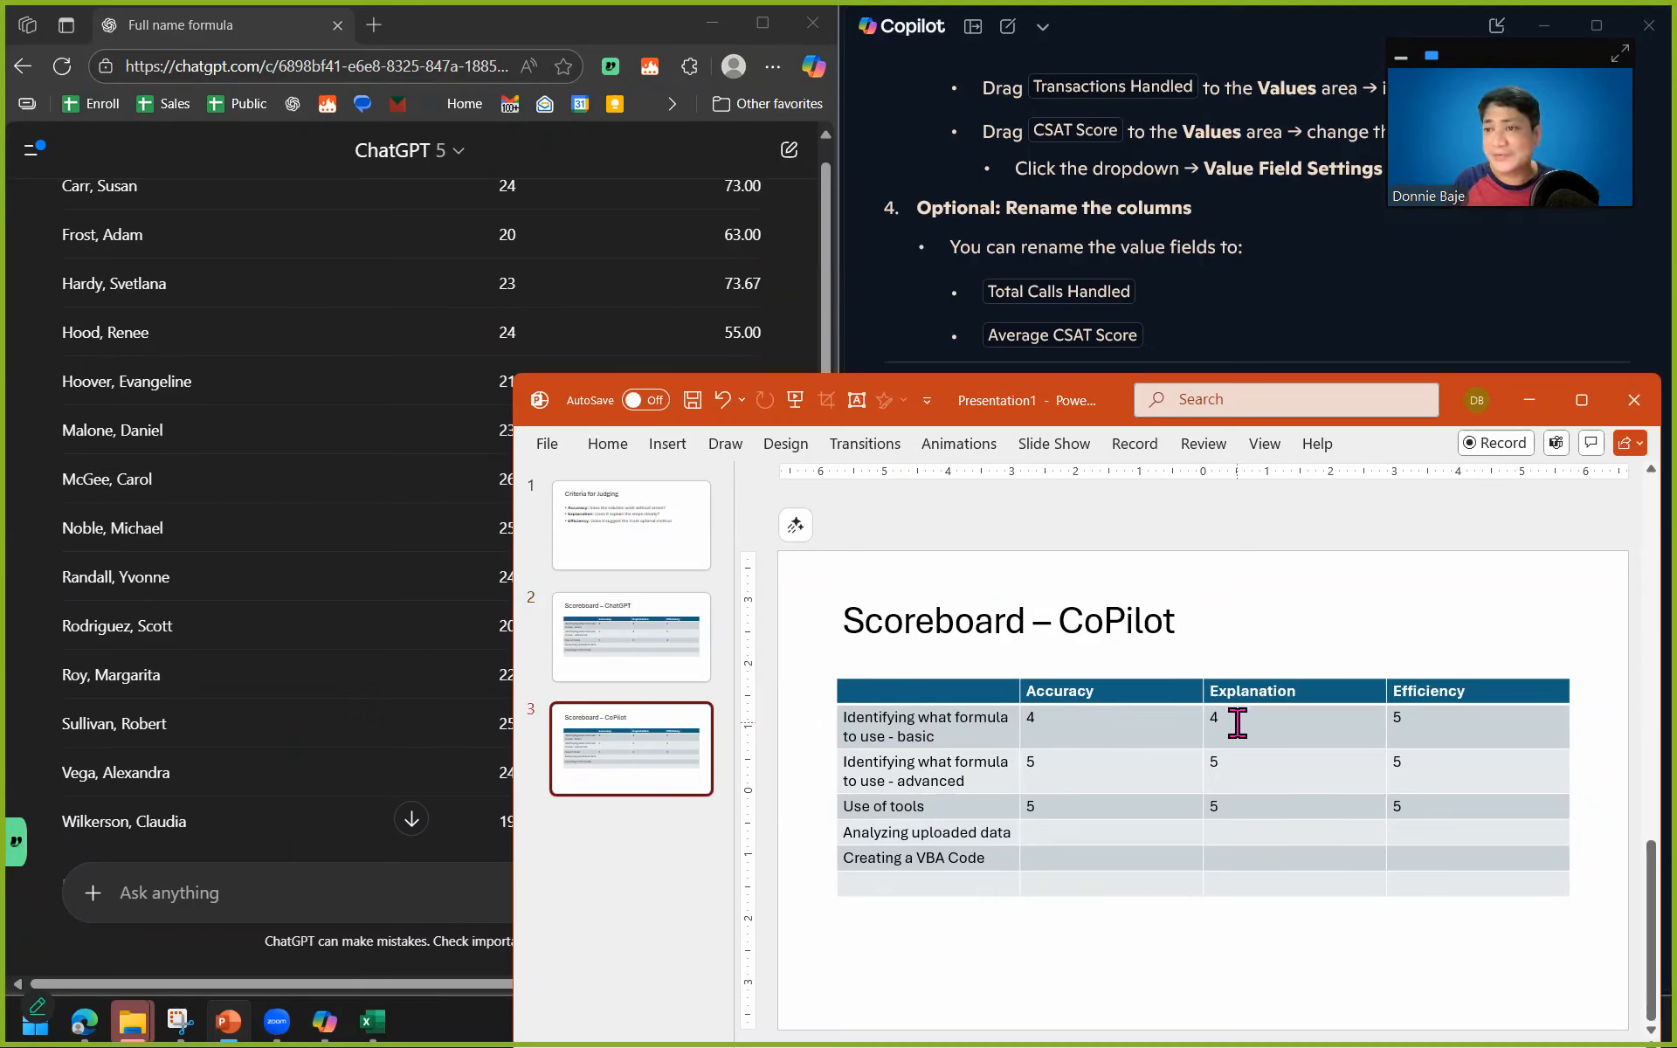
pyautogui.click(1105, 833)
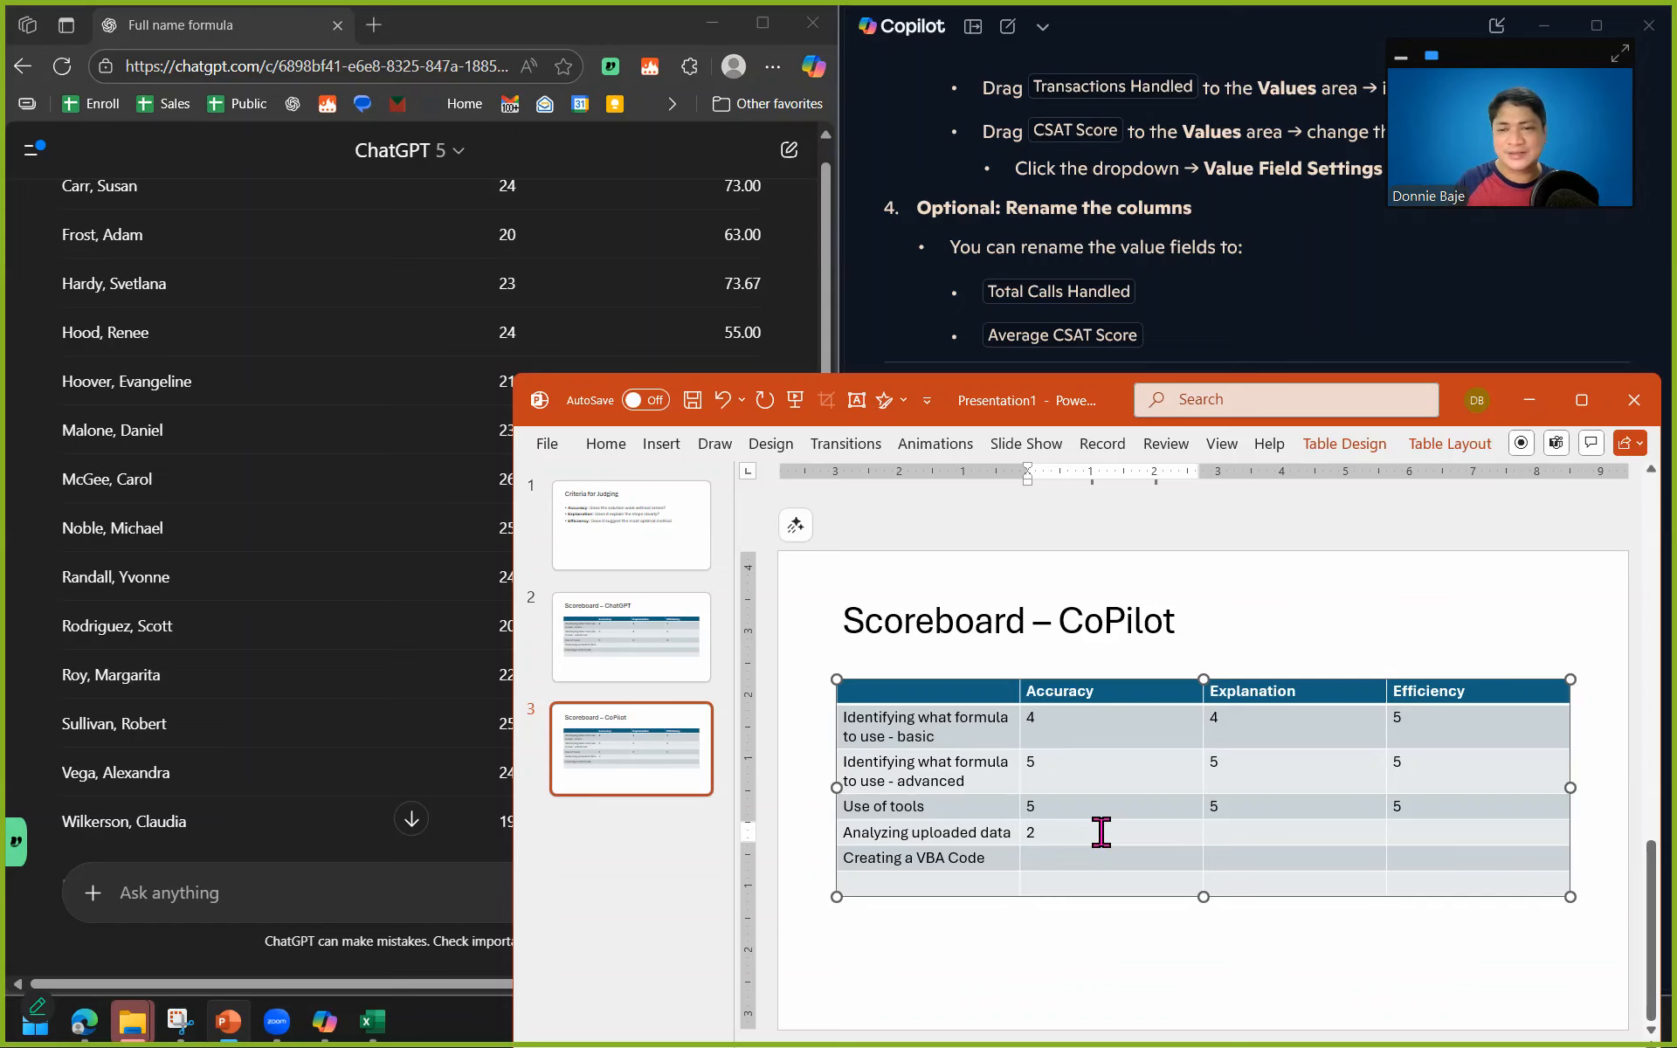
# Reposition the presentation window and enter 5 as ChatGPT's Accuracy score for Analyzing uploaded data.
pyautogui.moveTo(1457, 403); pyautogui.dragTo(1212, 735)
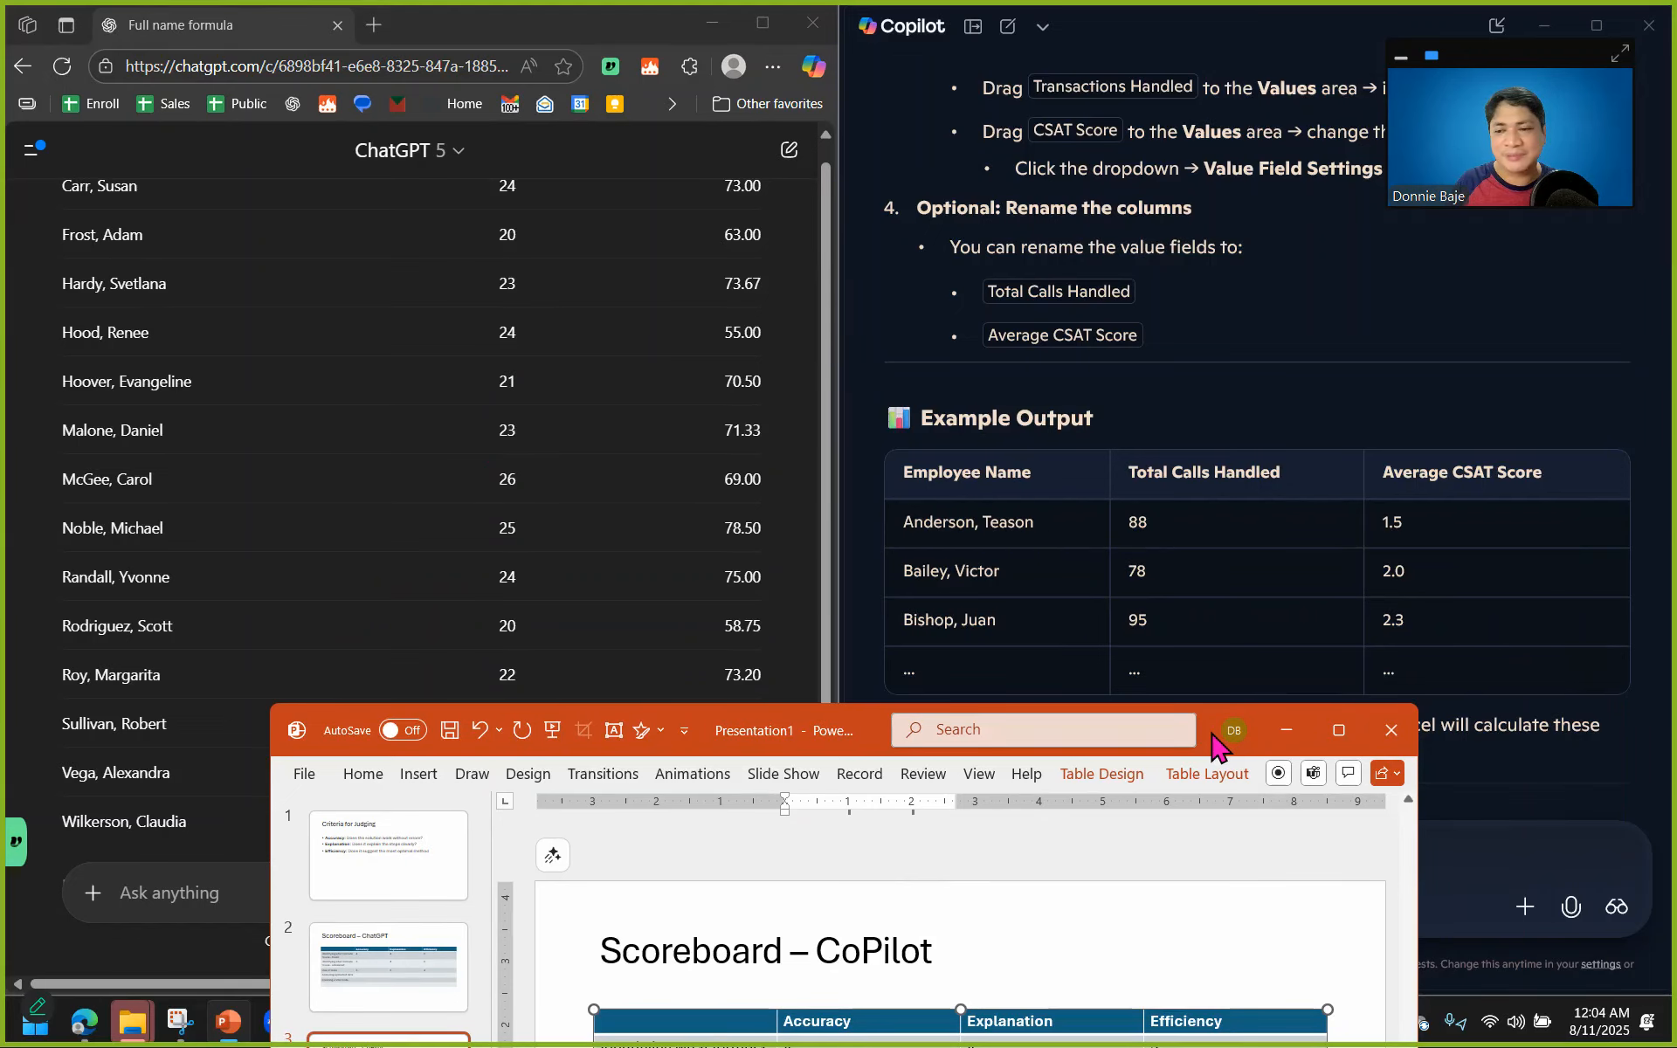
pyautogui.moveTo(1219, 747); pyautogui.dragTo(1242, 352)
pyautogui.click(449, 585)
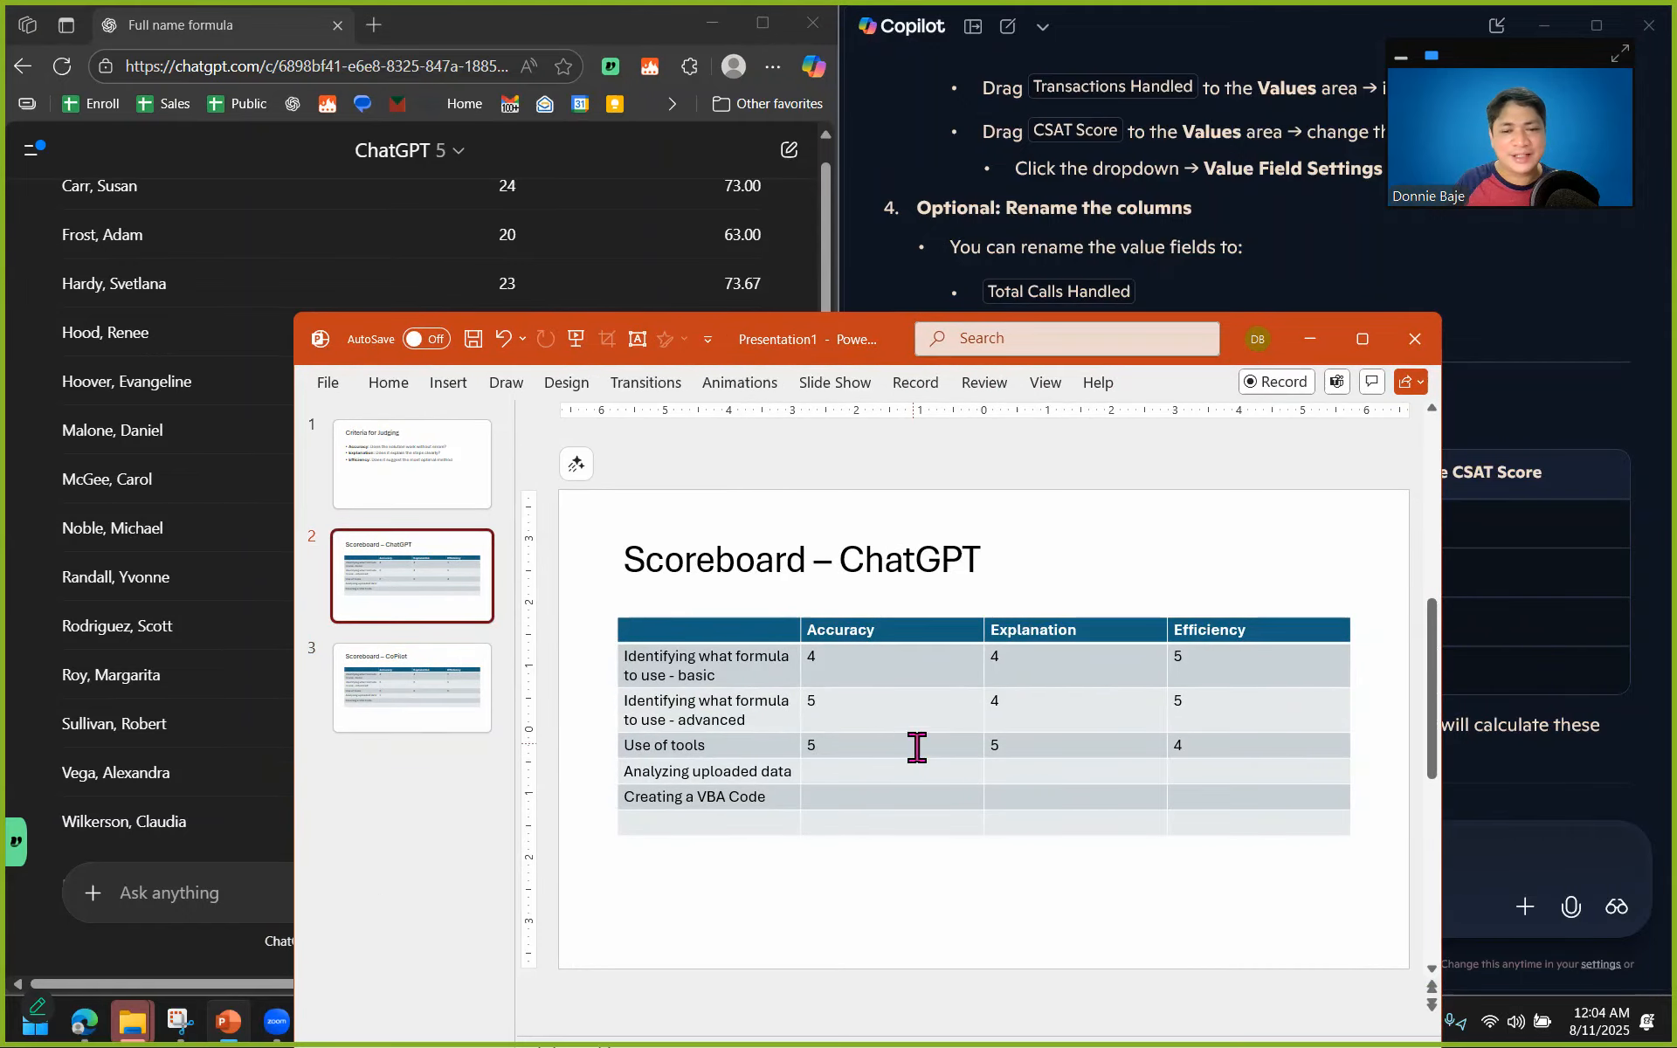
pyautogui.click(868, 774)
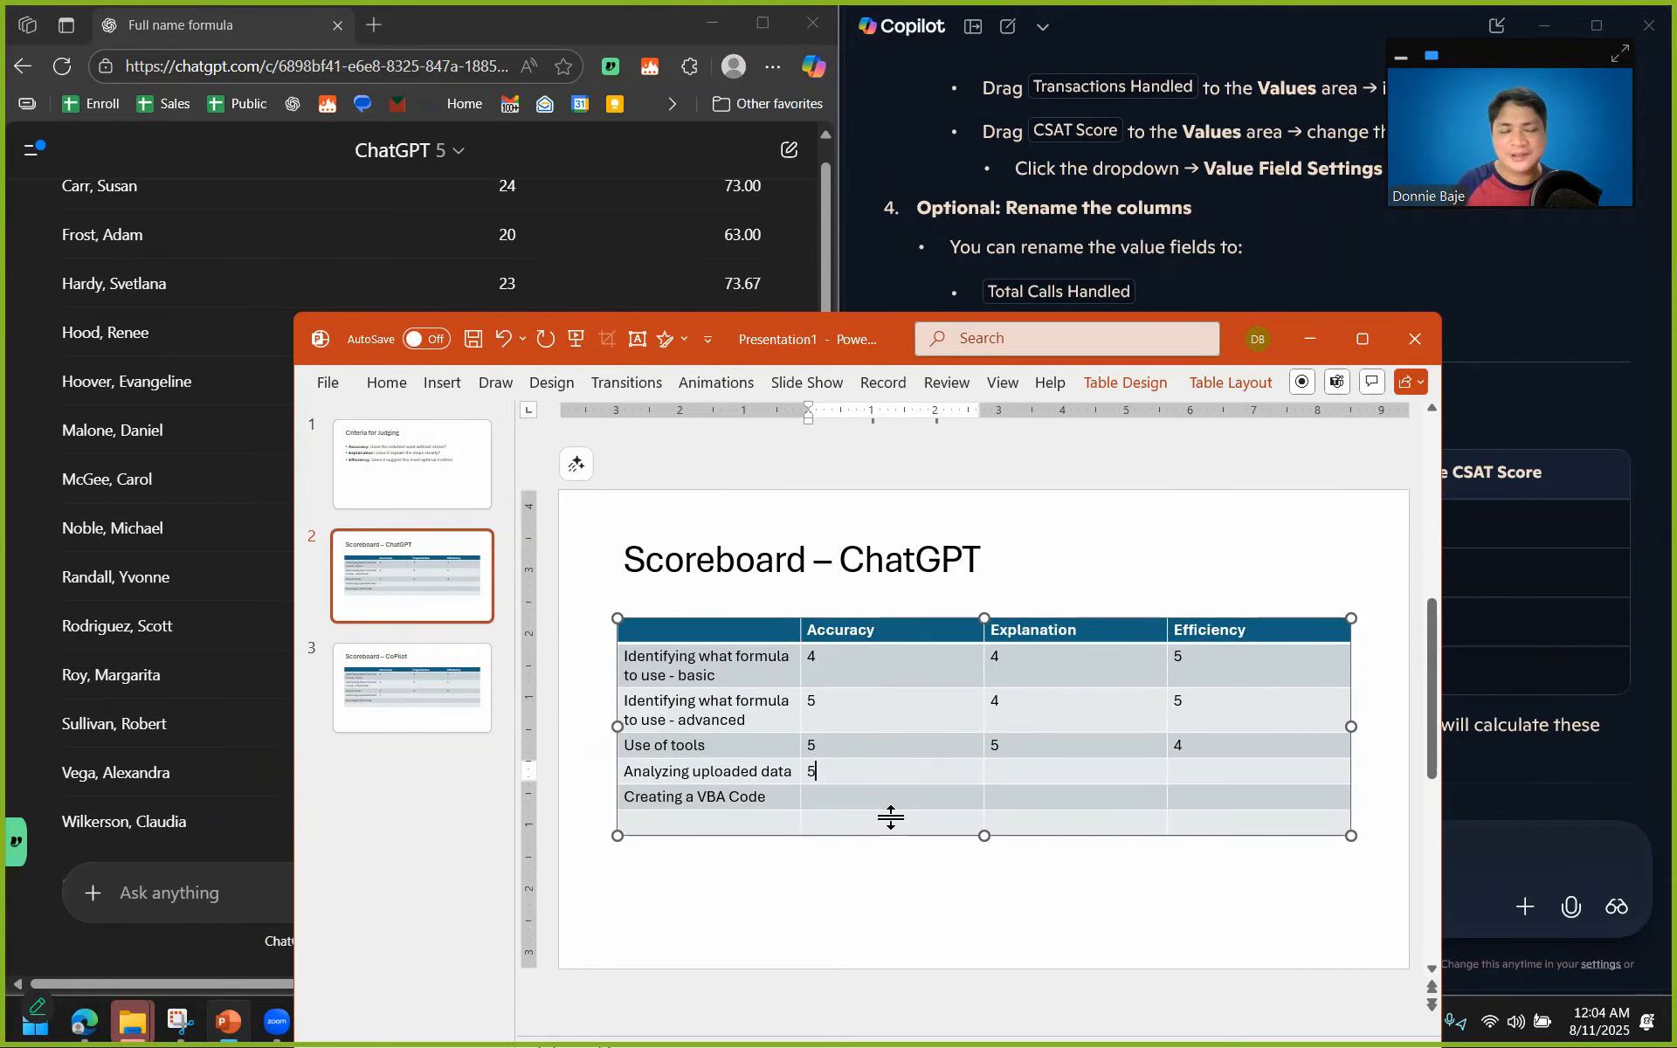
pyautogui.write('5')
# Return to the ChatGPT chat and examine how its replies explain and present the employee summary tables.
pyautogui.click(805, 259)
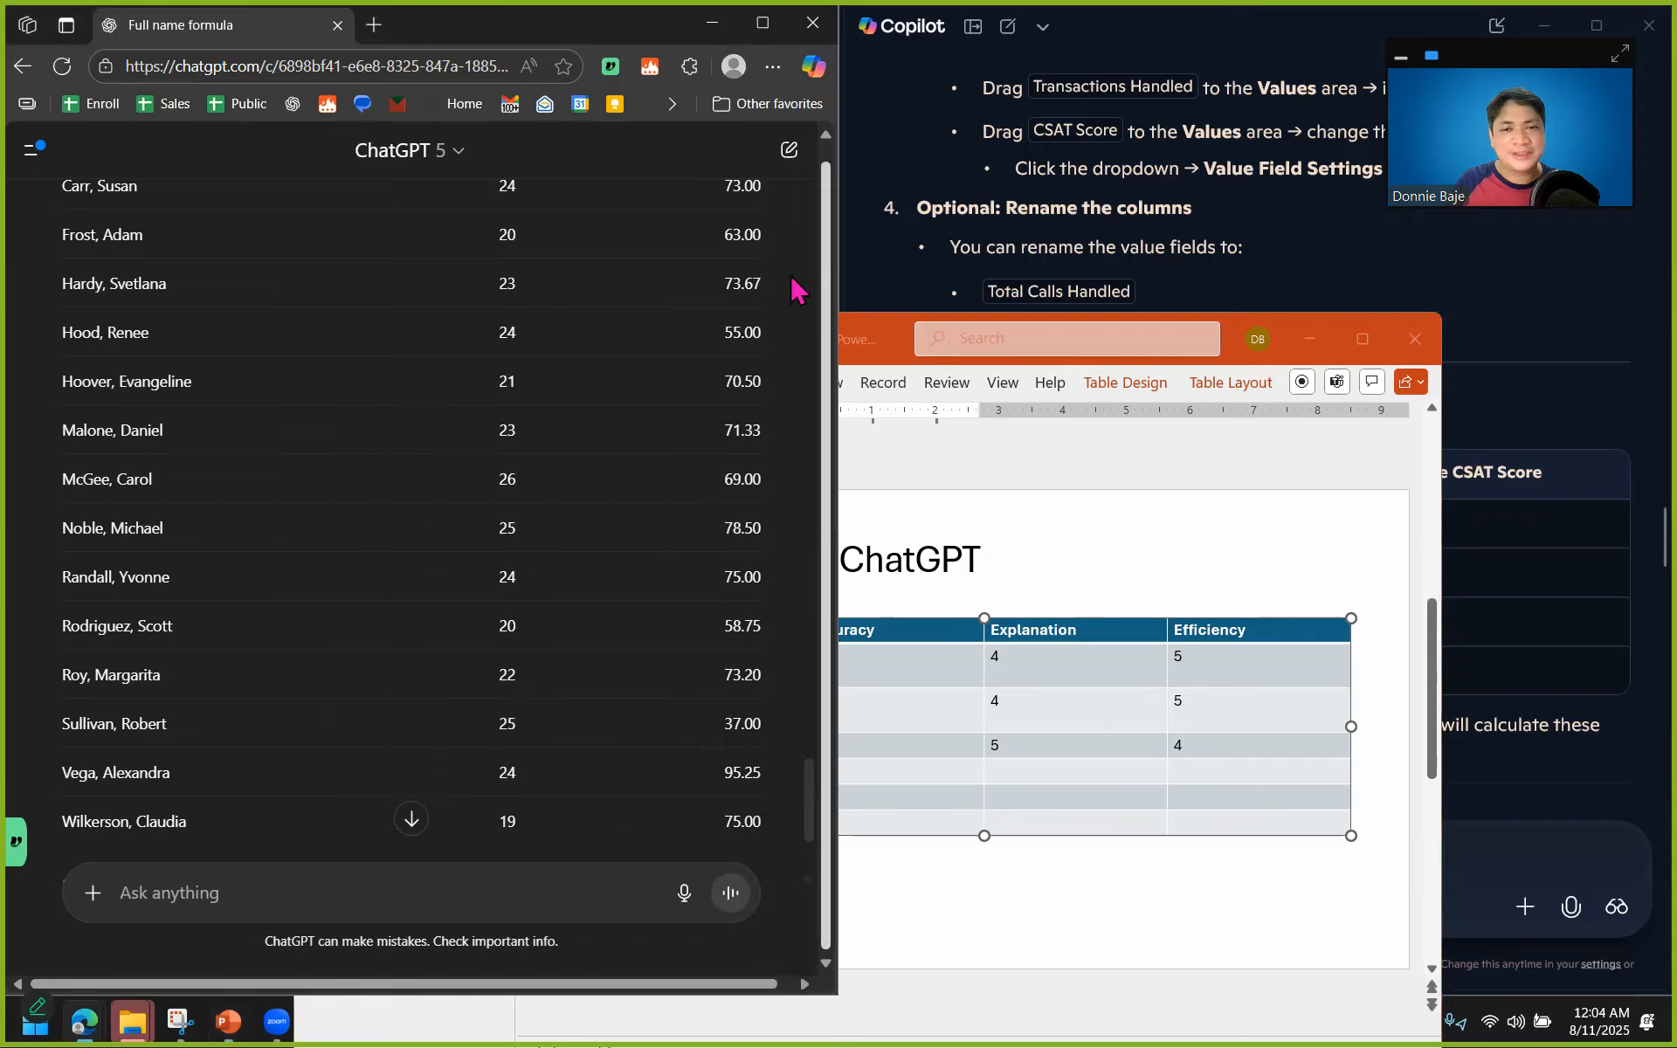
pyautogui.scroll(10, 711, 487)
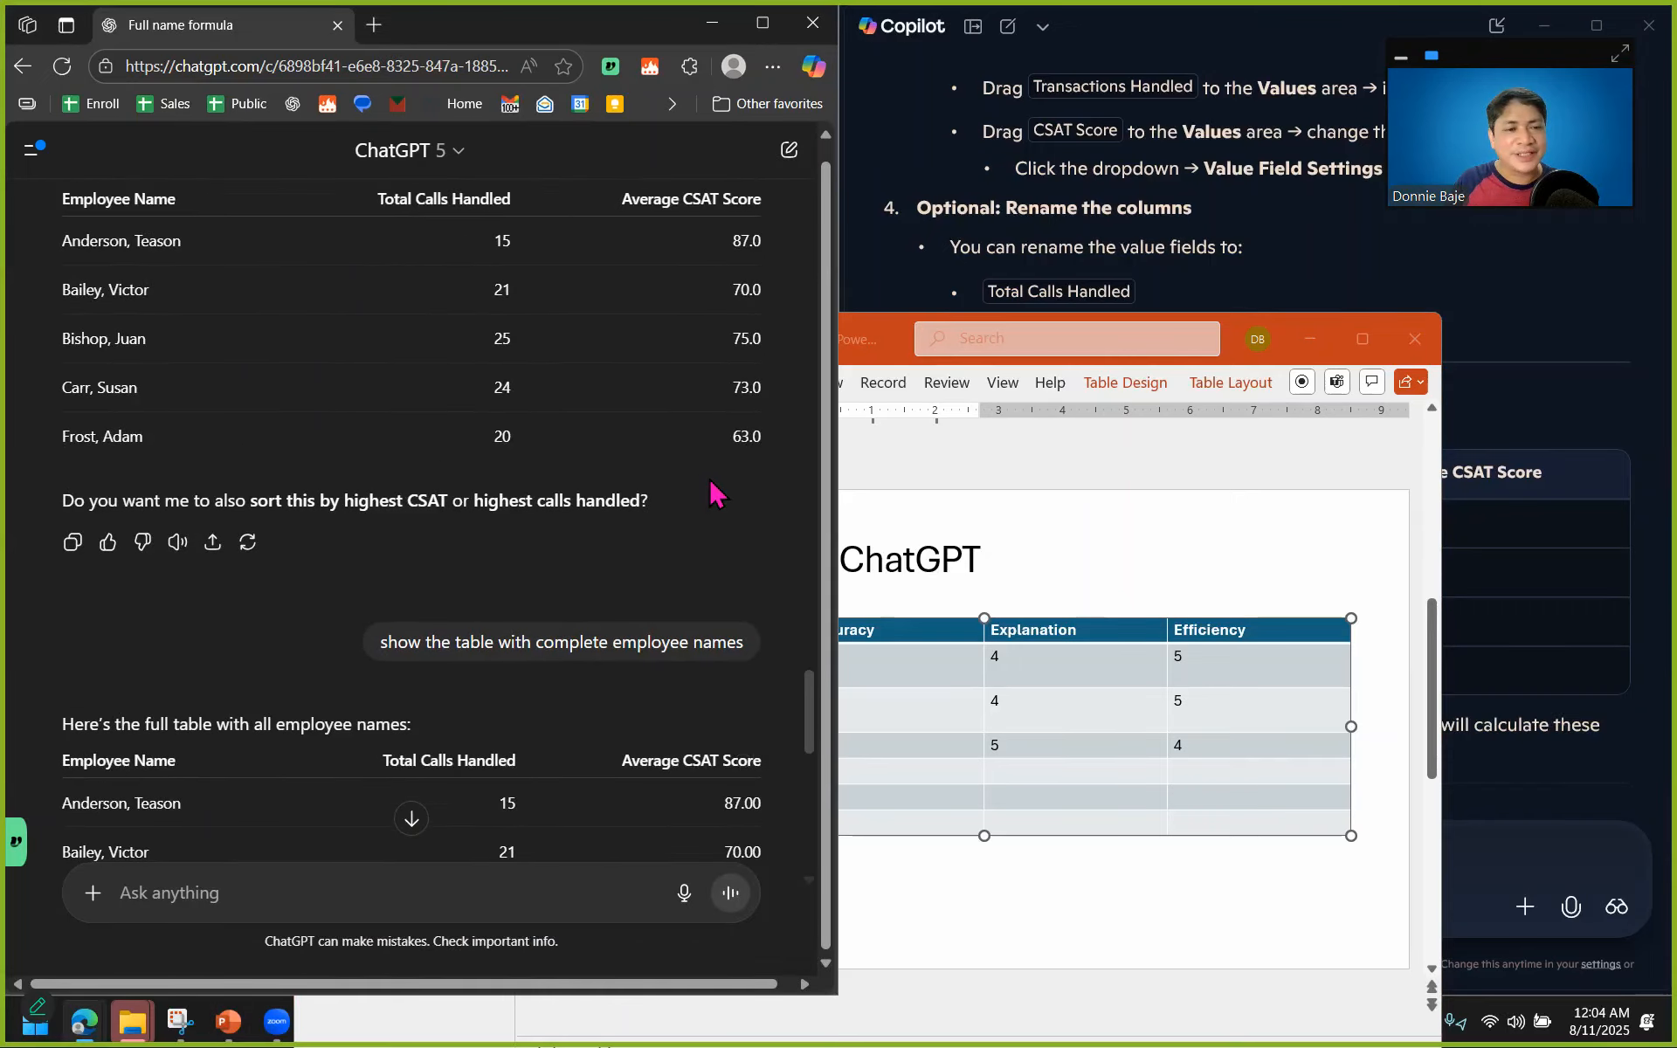
pyautogui.scroll(4, 715, 491)
pyautogui.scroll(-4, 715, 491)
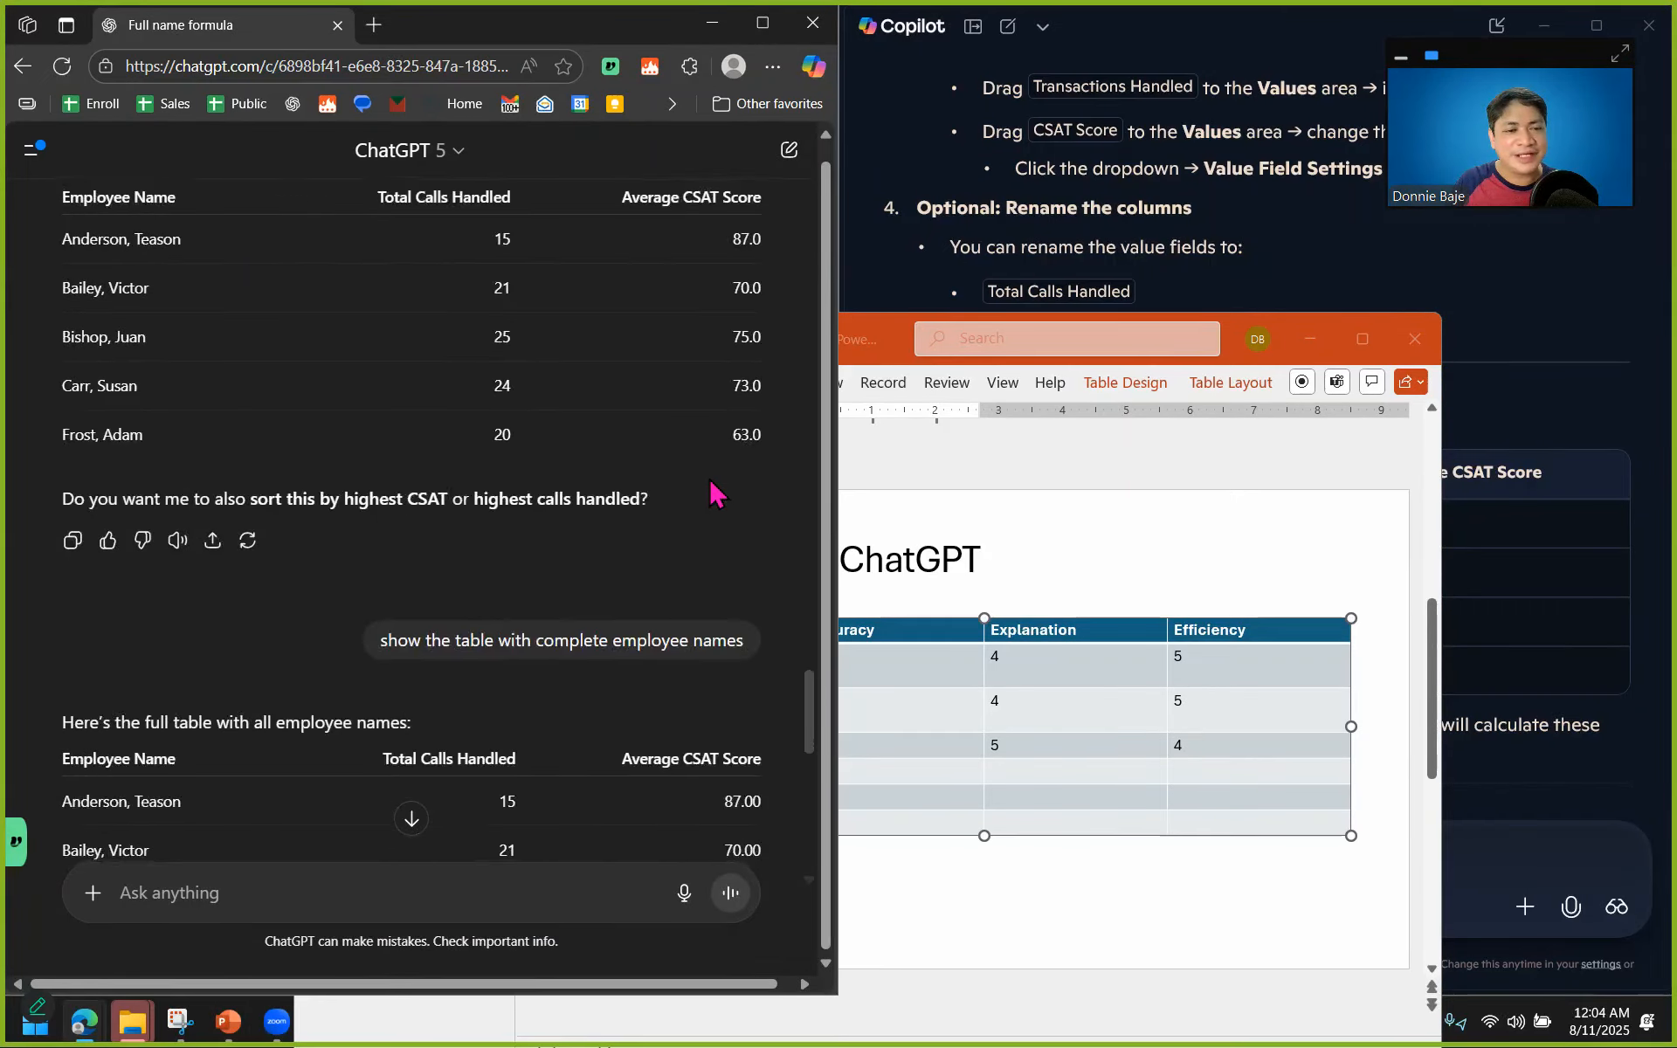
pyautogui.scroll(-10, 715, 494)
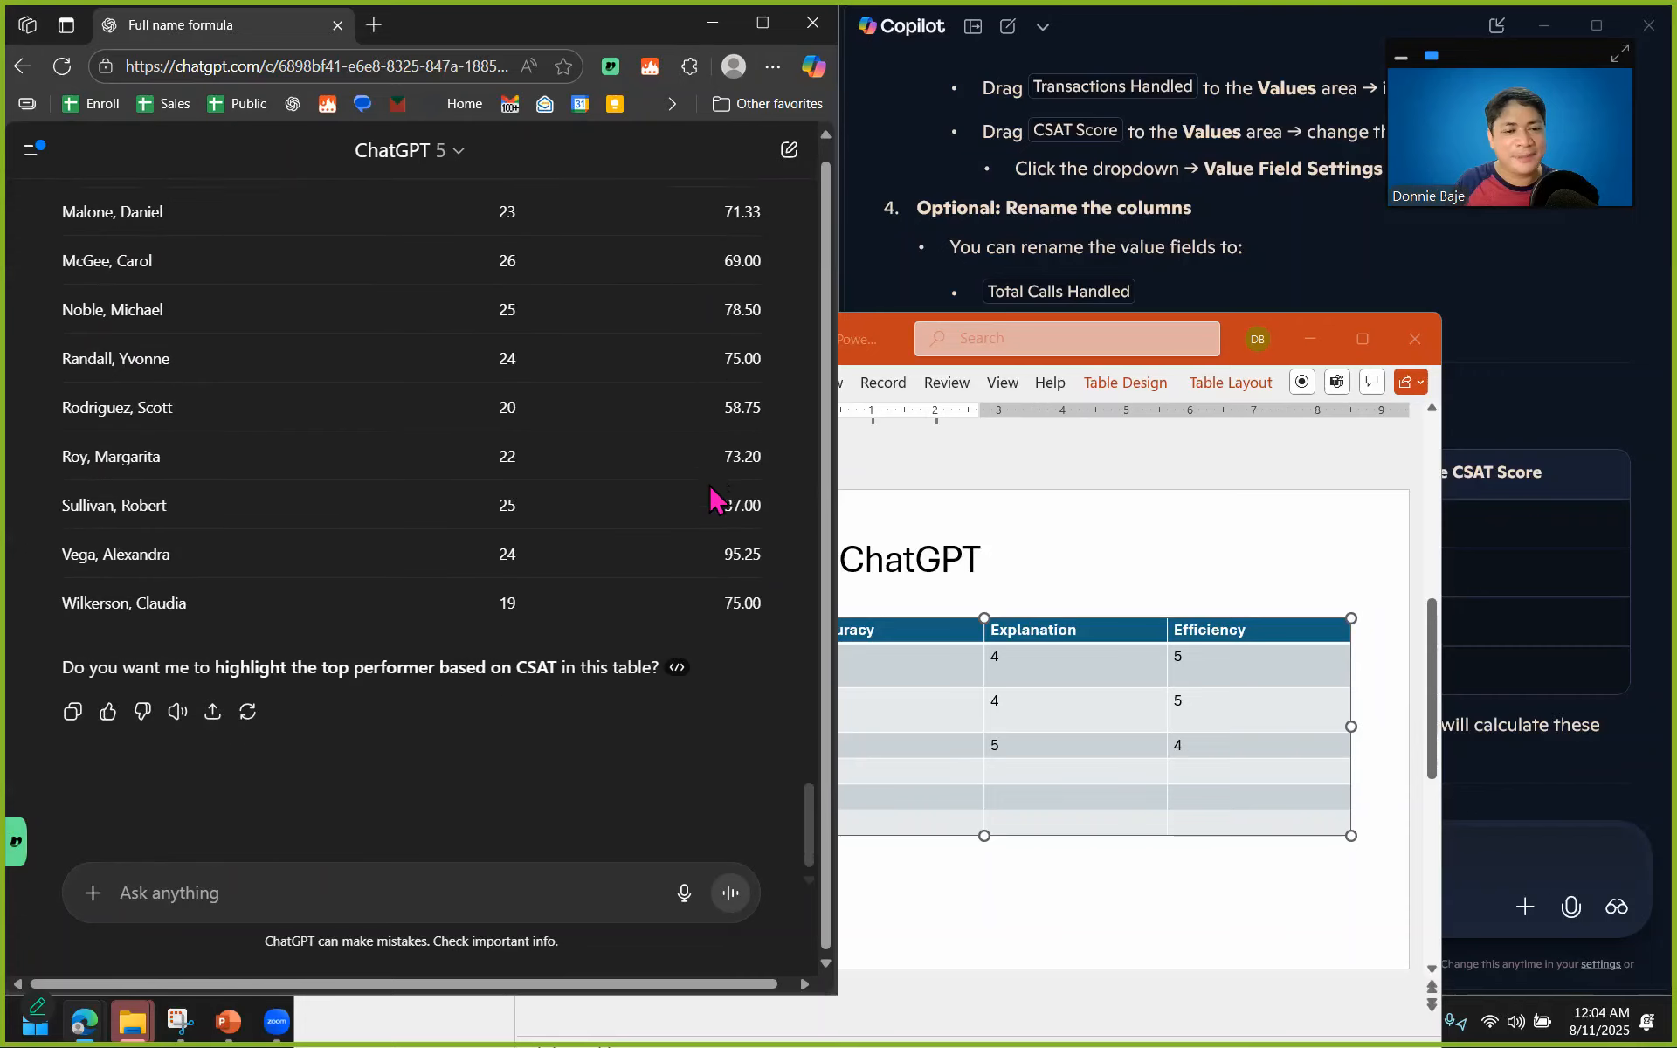
pyautogui.scroll(15, 711, 489)
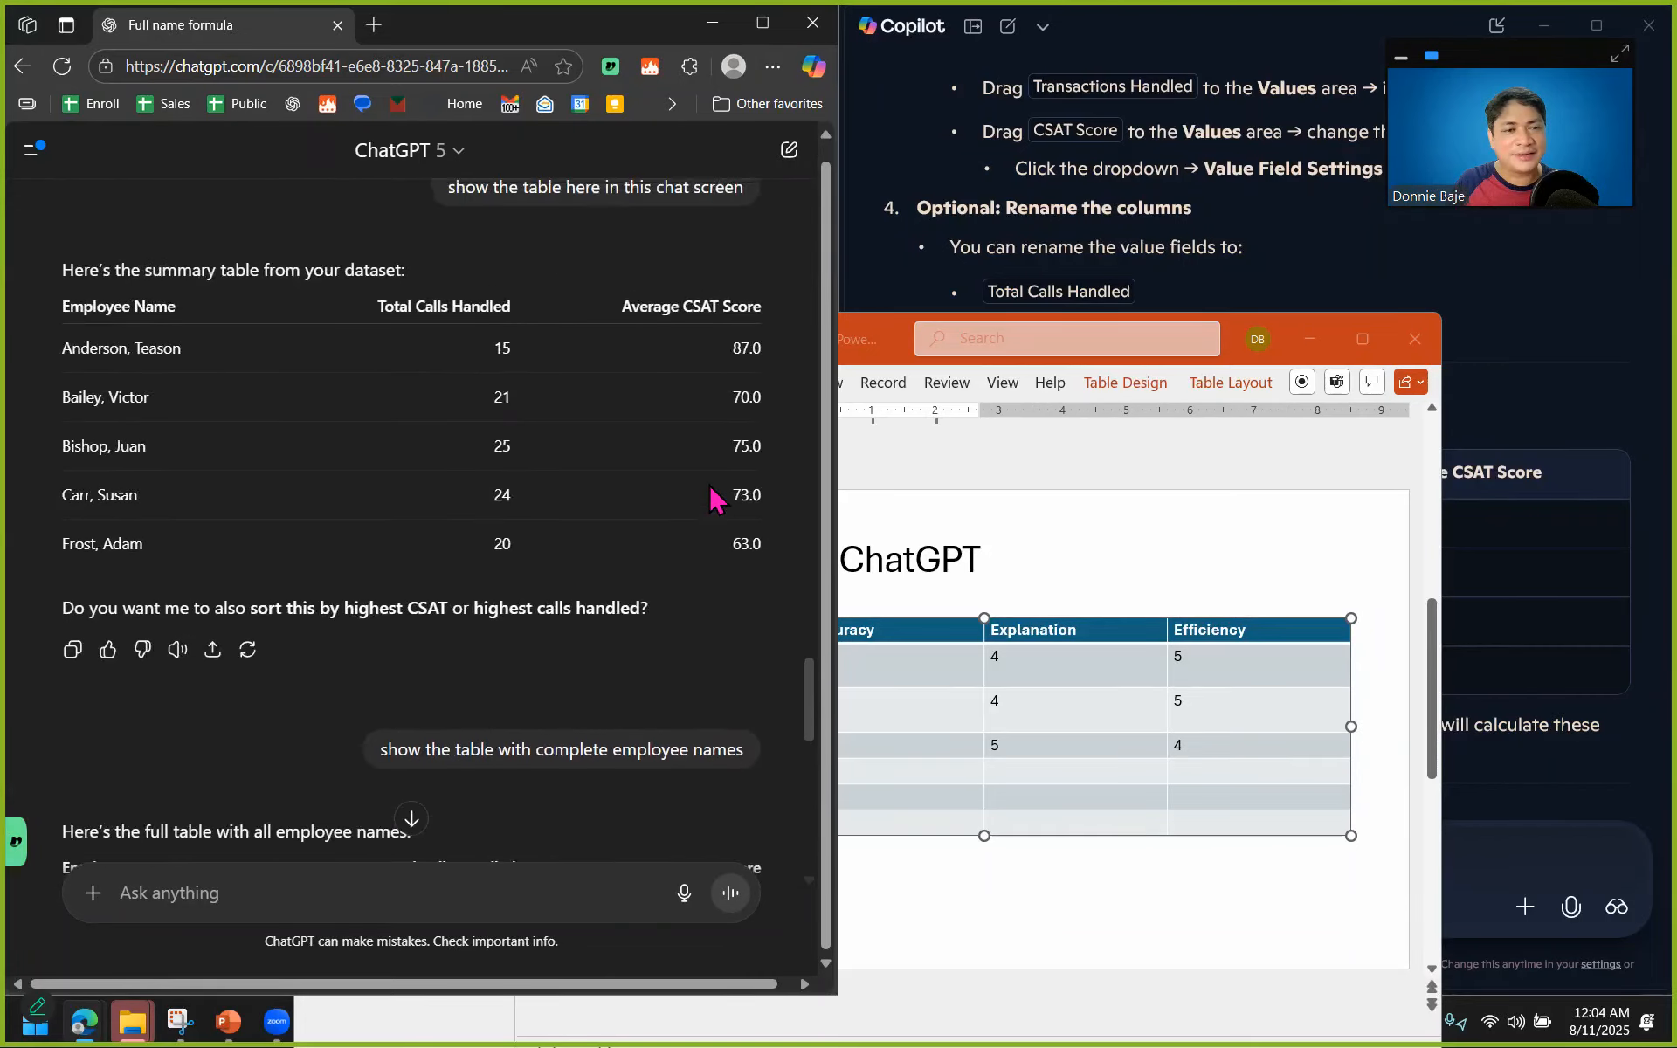
pyautogui.scroll(3, 715, 496)
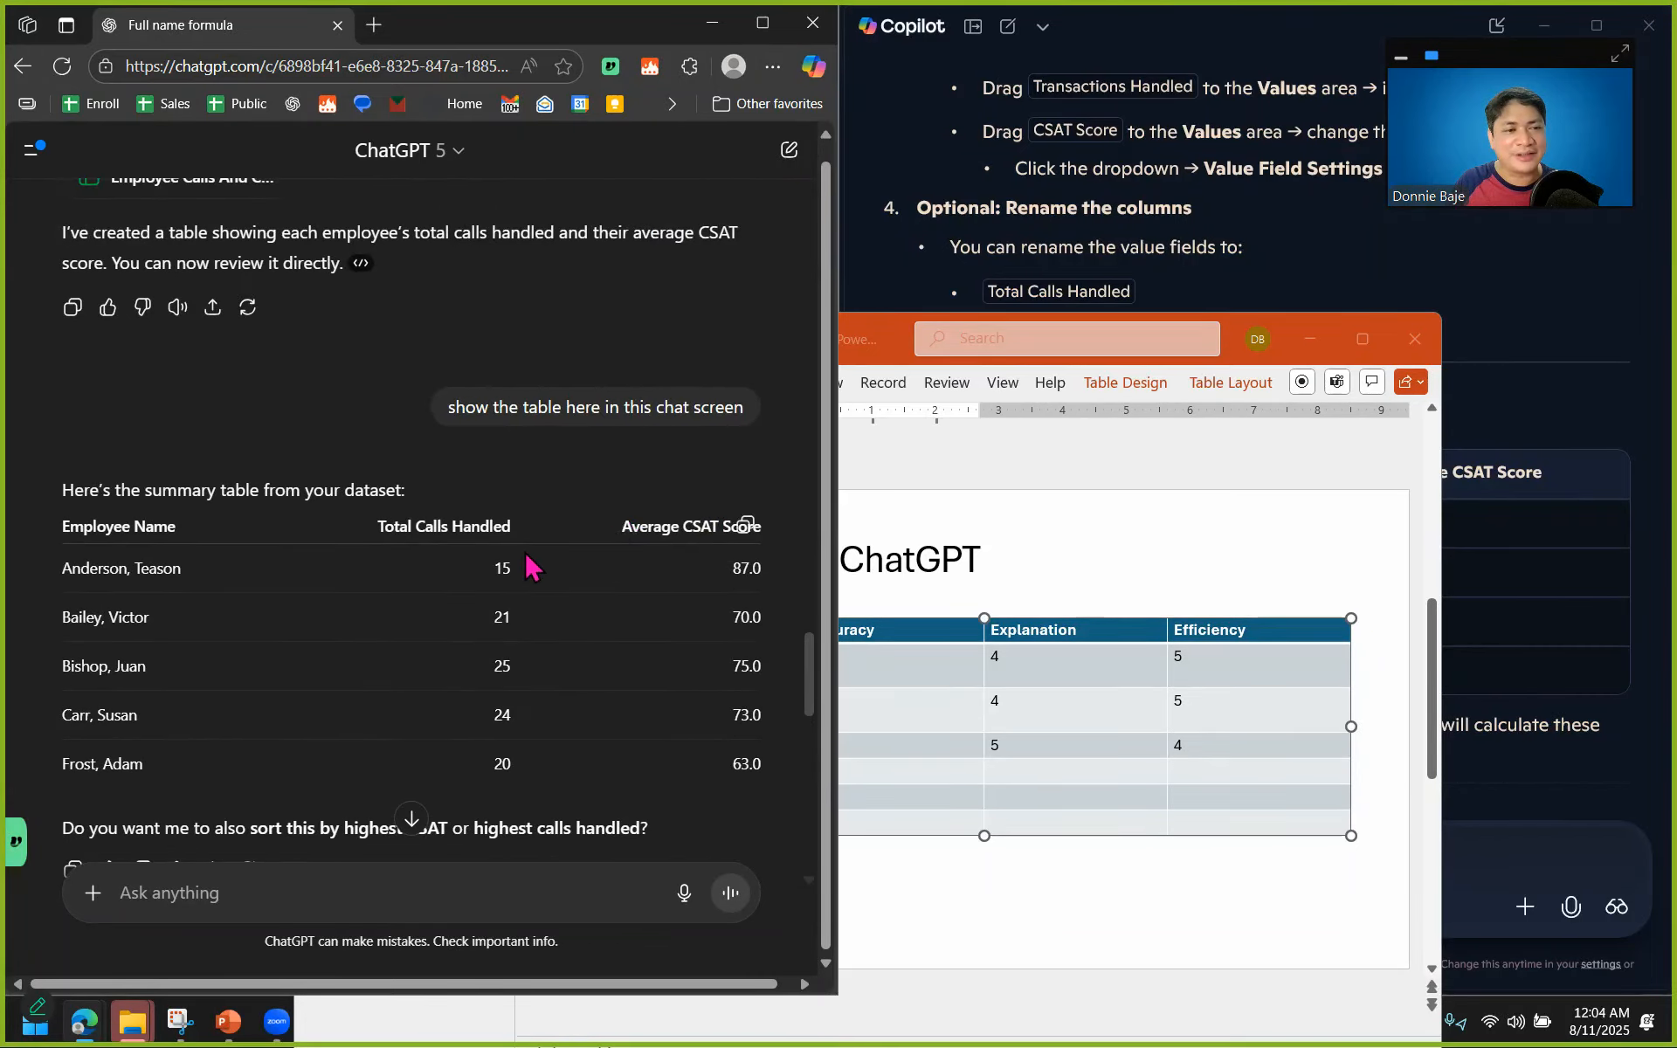
pyautogui.scroll(2, 531, 568)
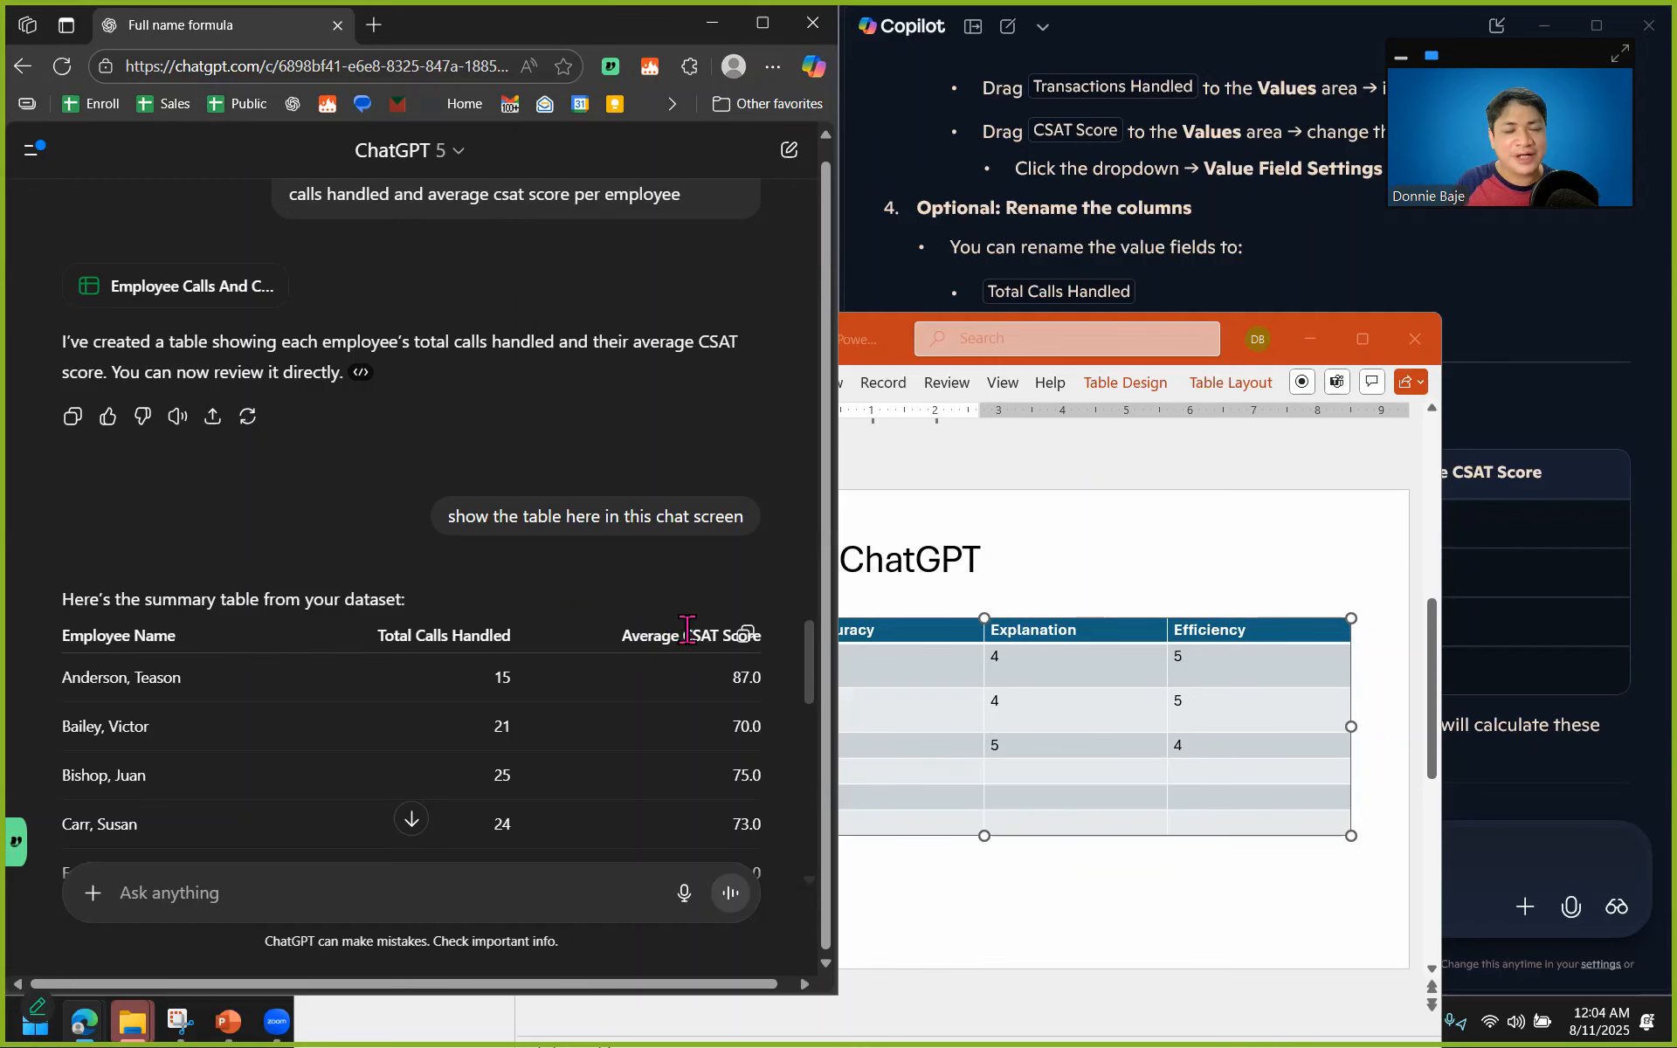
# Examine how Copilot's reply explains building the summary pivot table, from selecting the data range to the example output.
pyautogui.click(1269, 262)
pyautogui.scroll(4, 1258, 288)
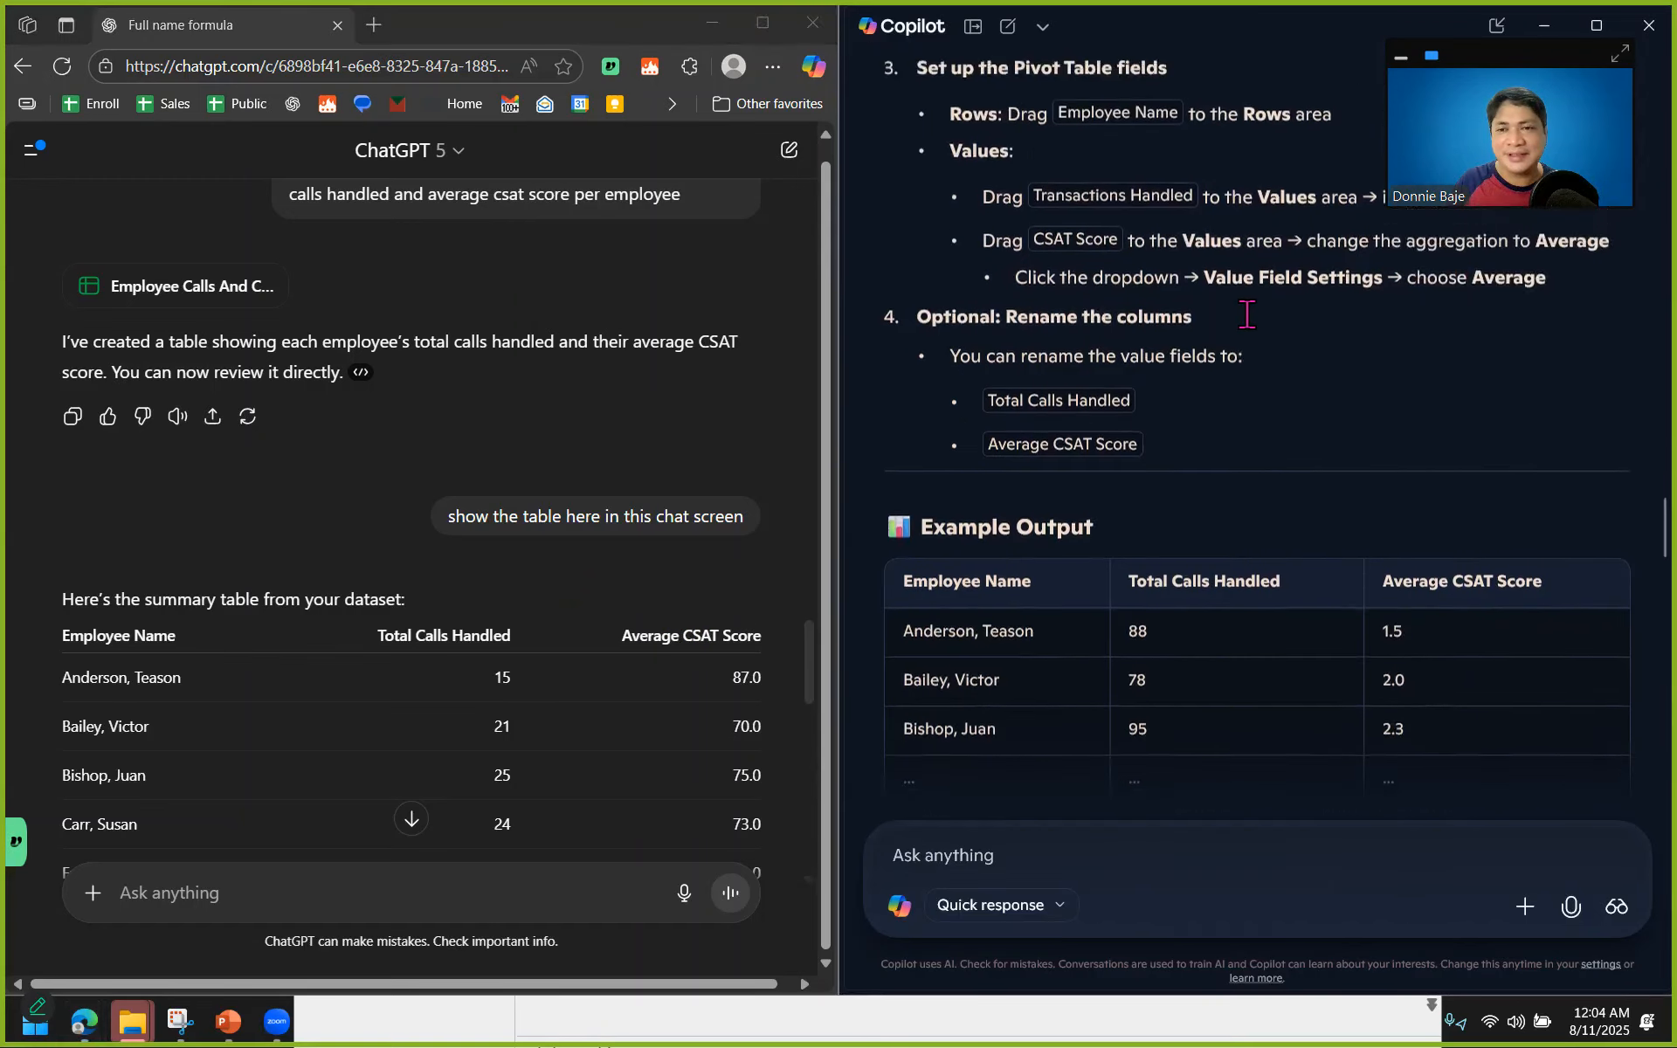
pyautogui.scroll(3, 1245, 321)
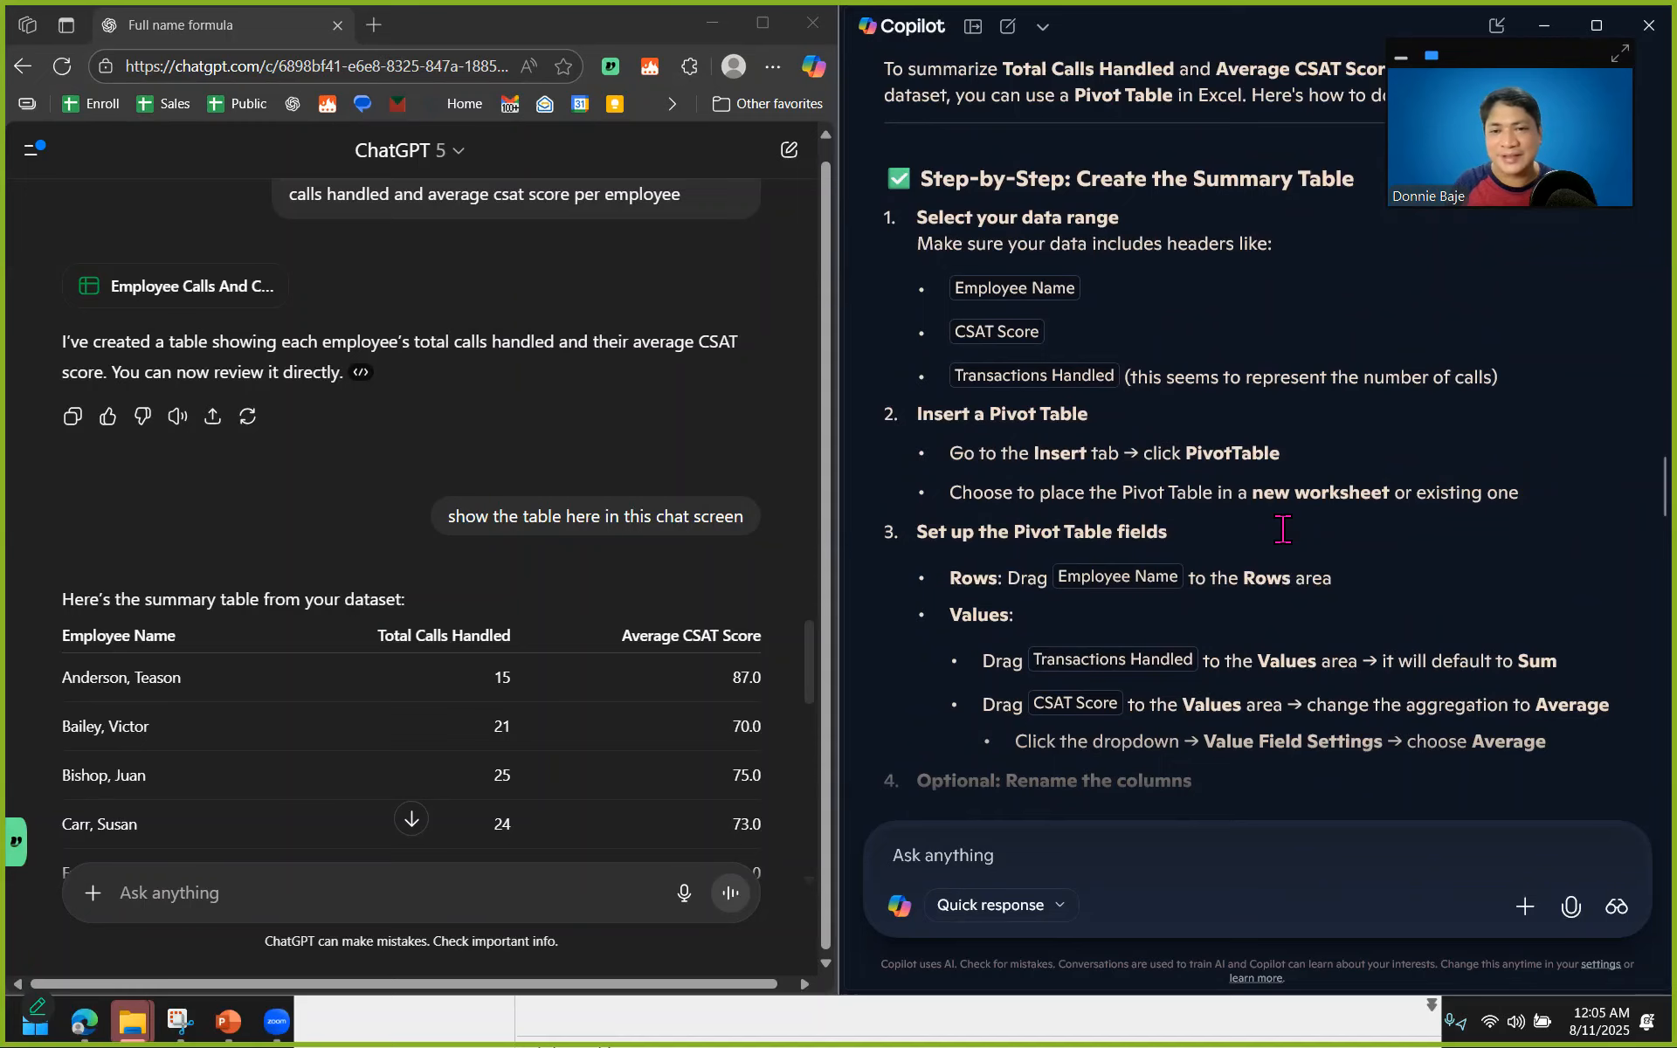
pyautogui.scroll(2, 1282, 529)
pyautogui.scroll(-7, 1282, 528)
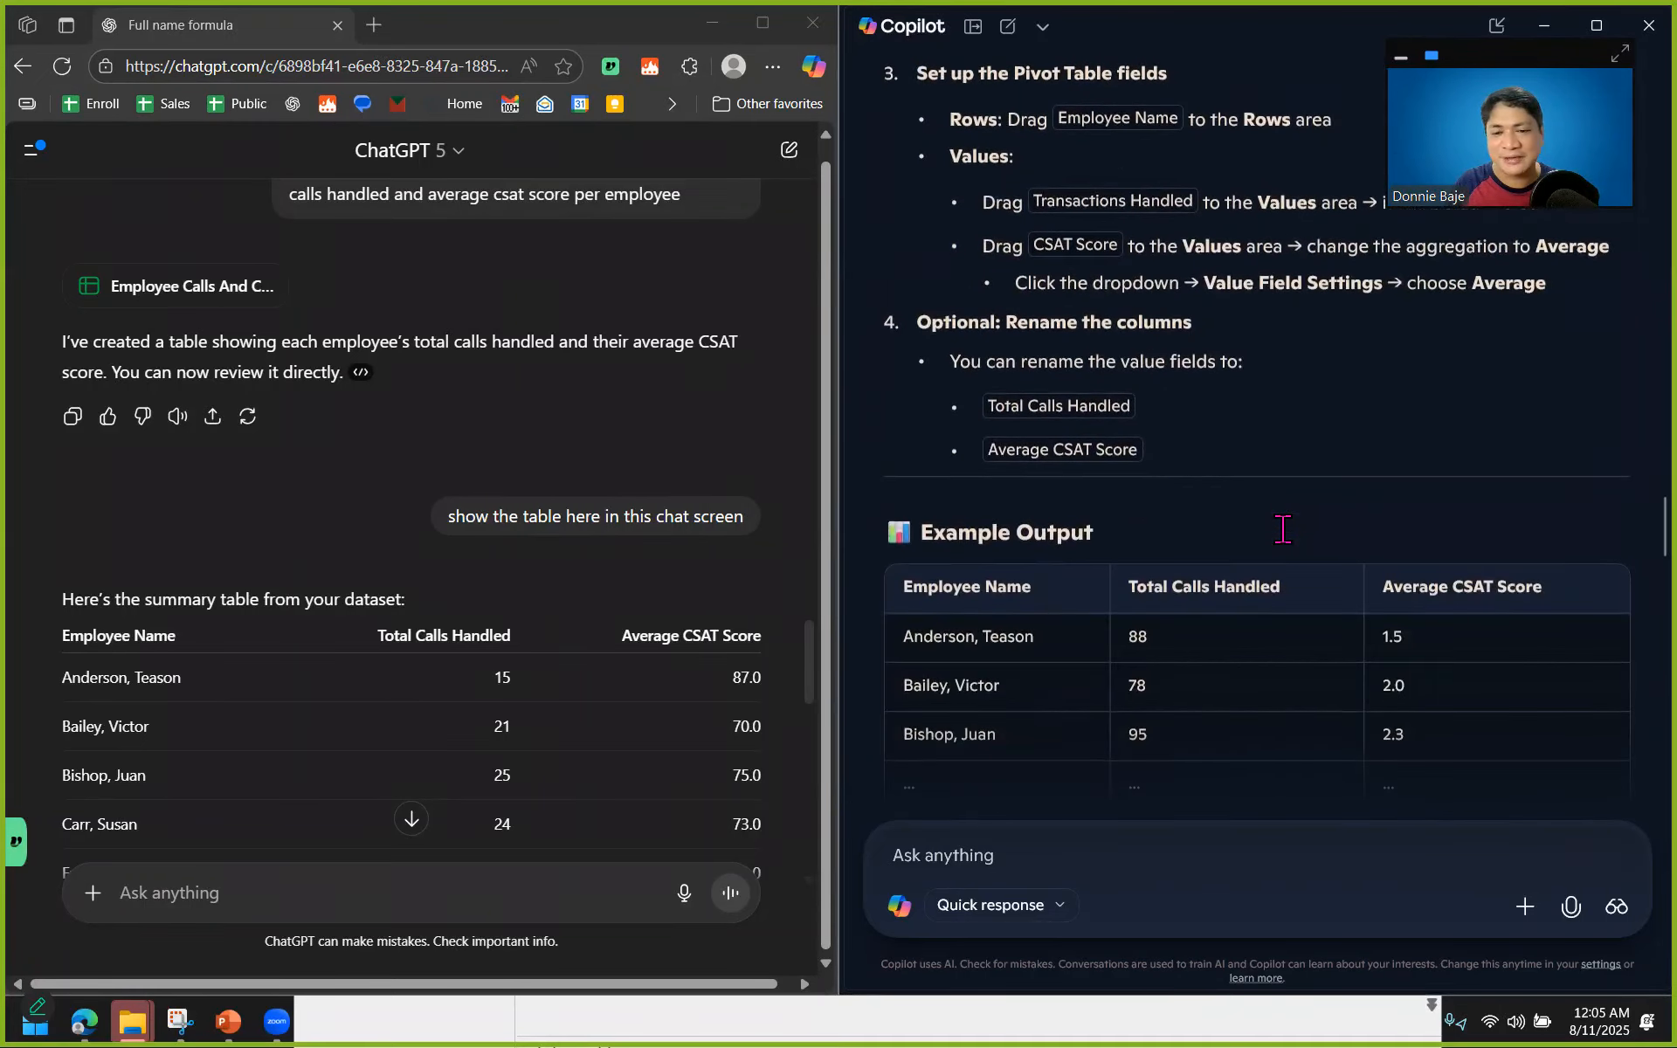
pyautogui.scroll(-7, 1282, 528)
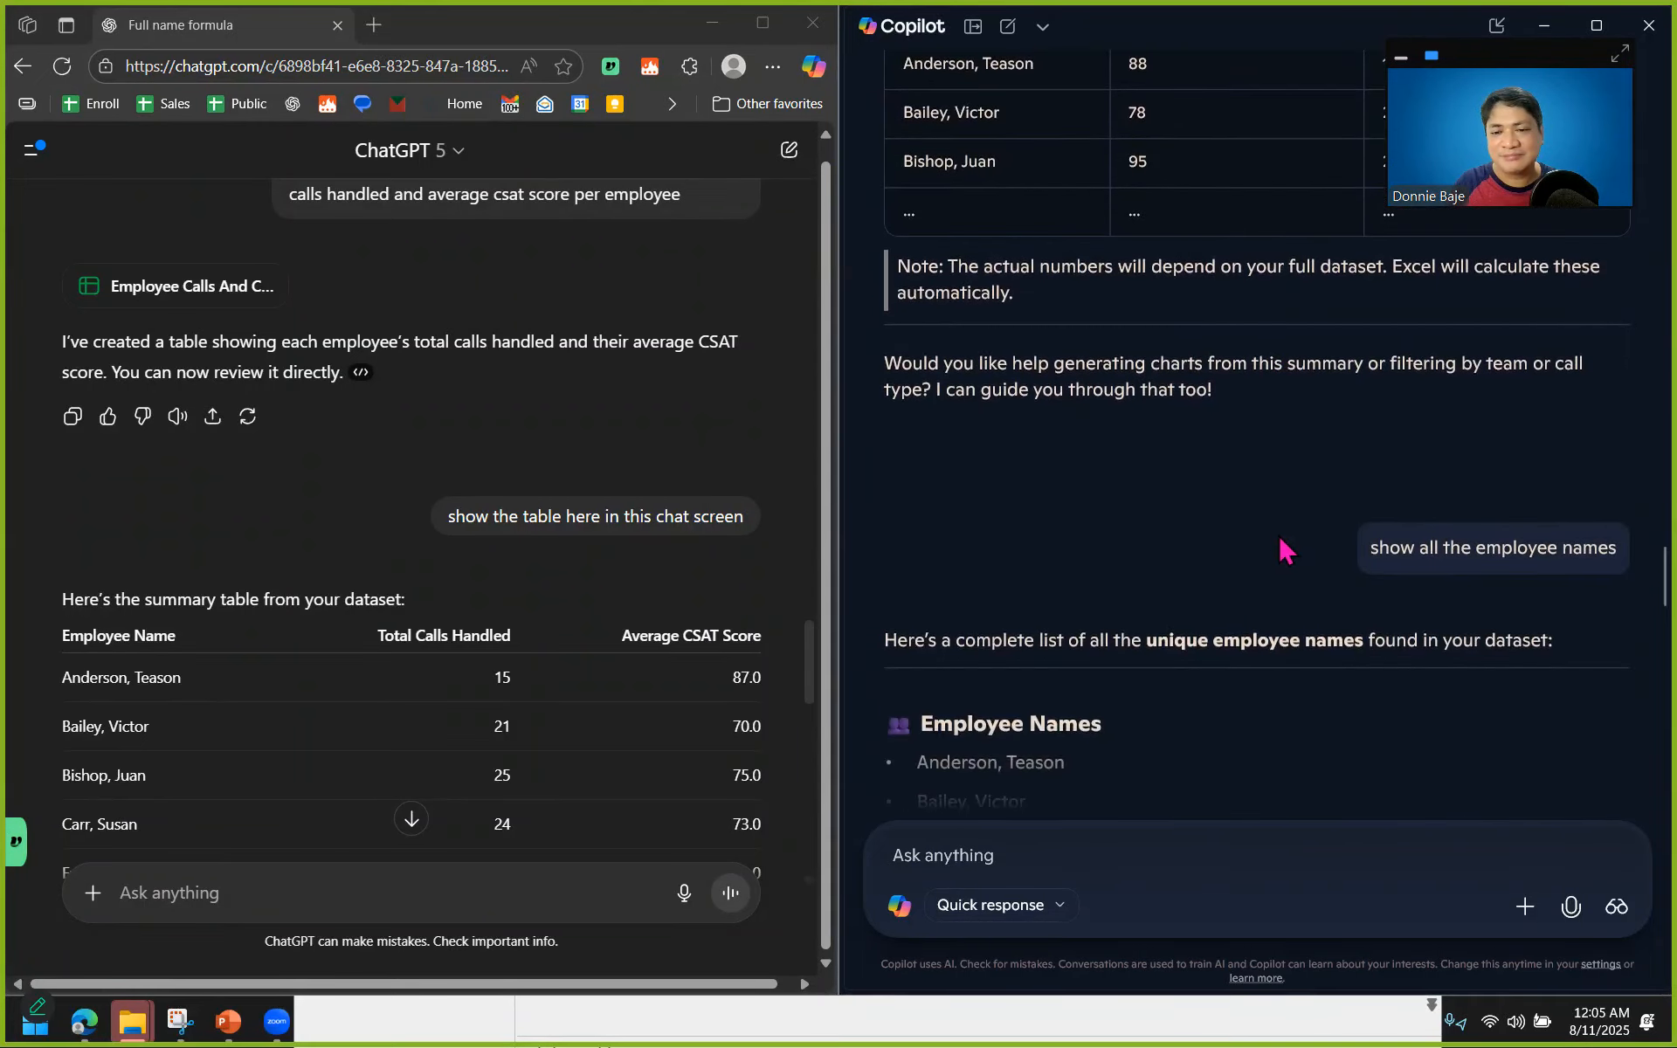
pyautogui.scroll(8, 1030, 472)
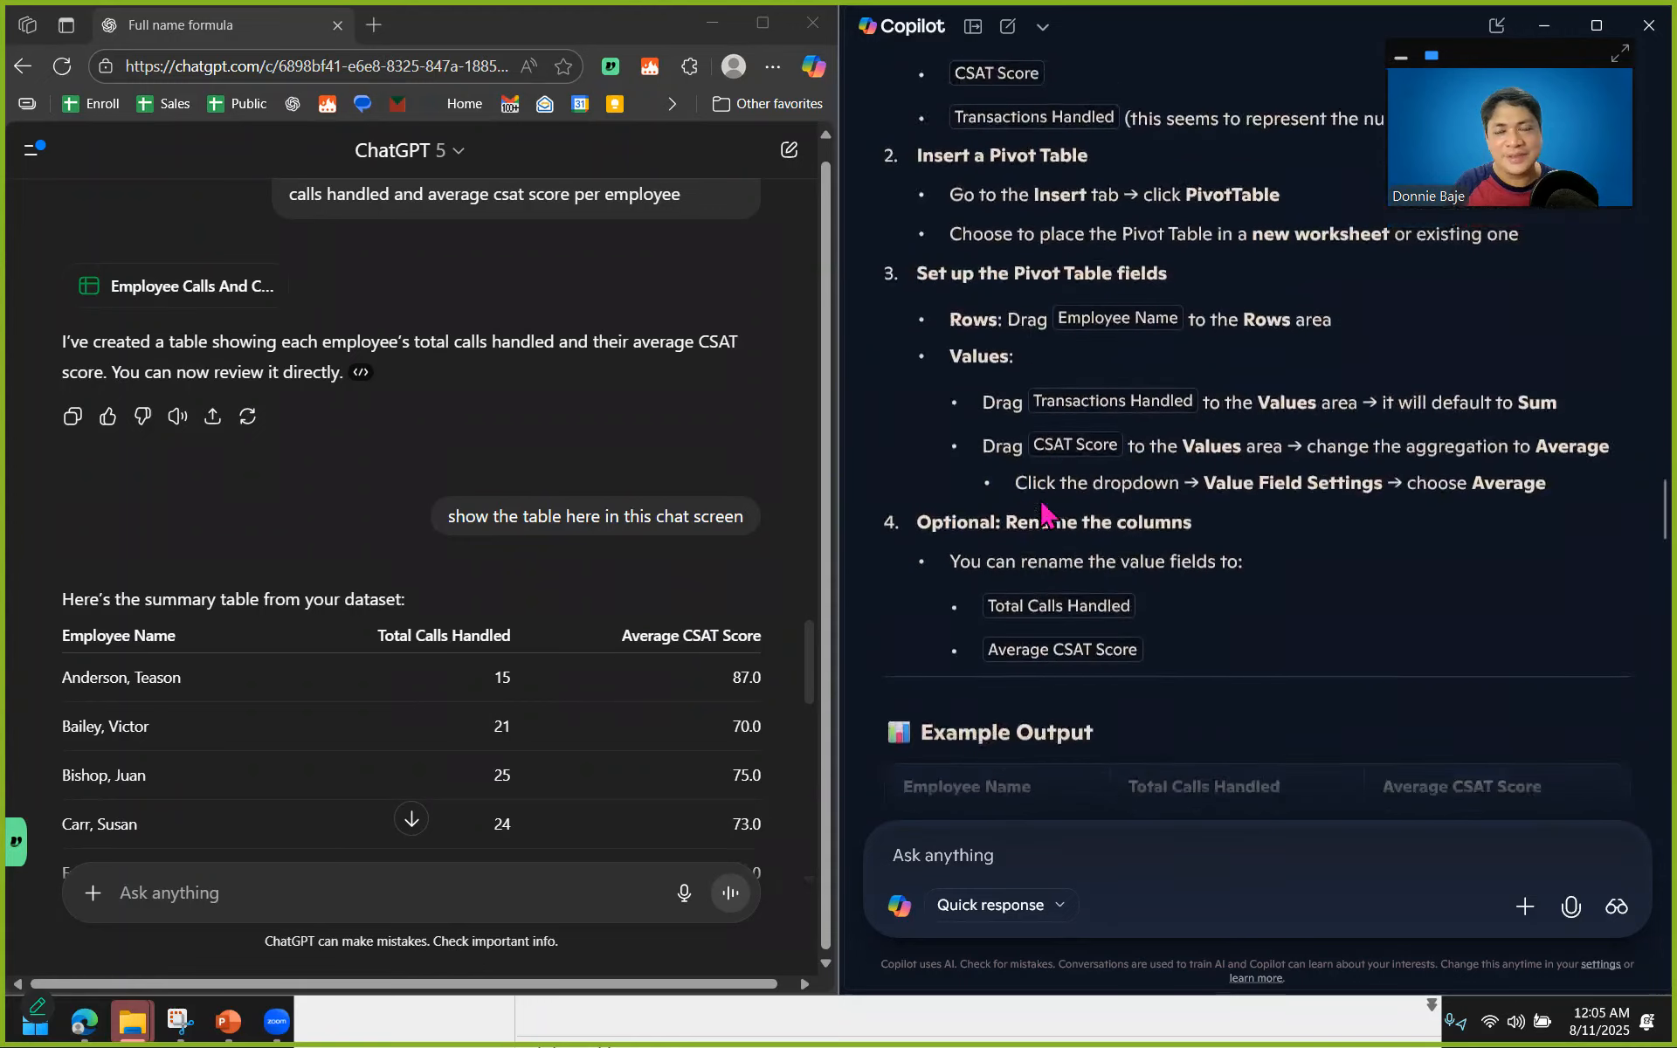
pyautogui.scroll(3, 1046, 515)
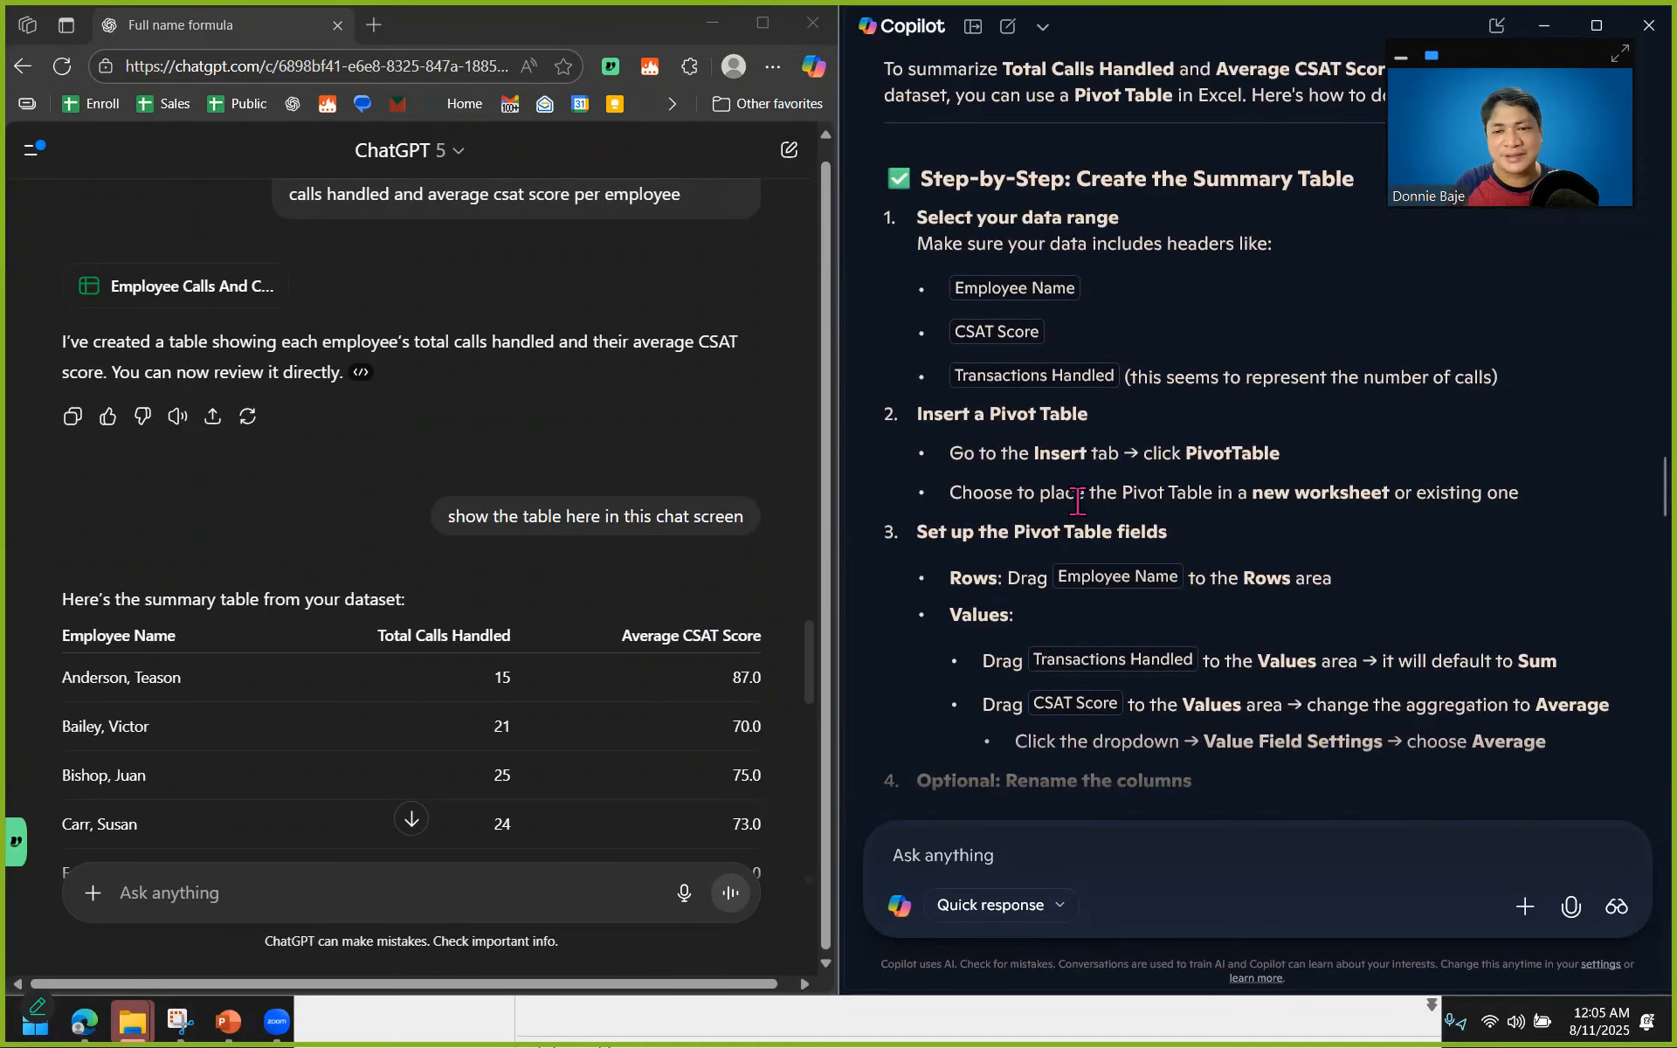
pyautogui.scroll(-1, 1077, 500)
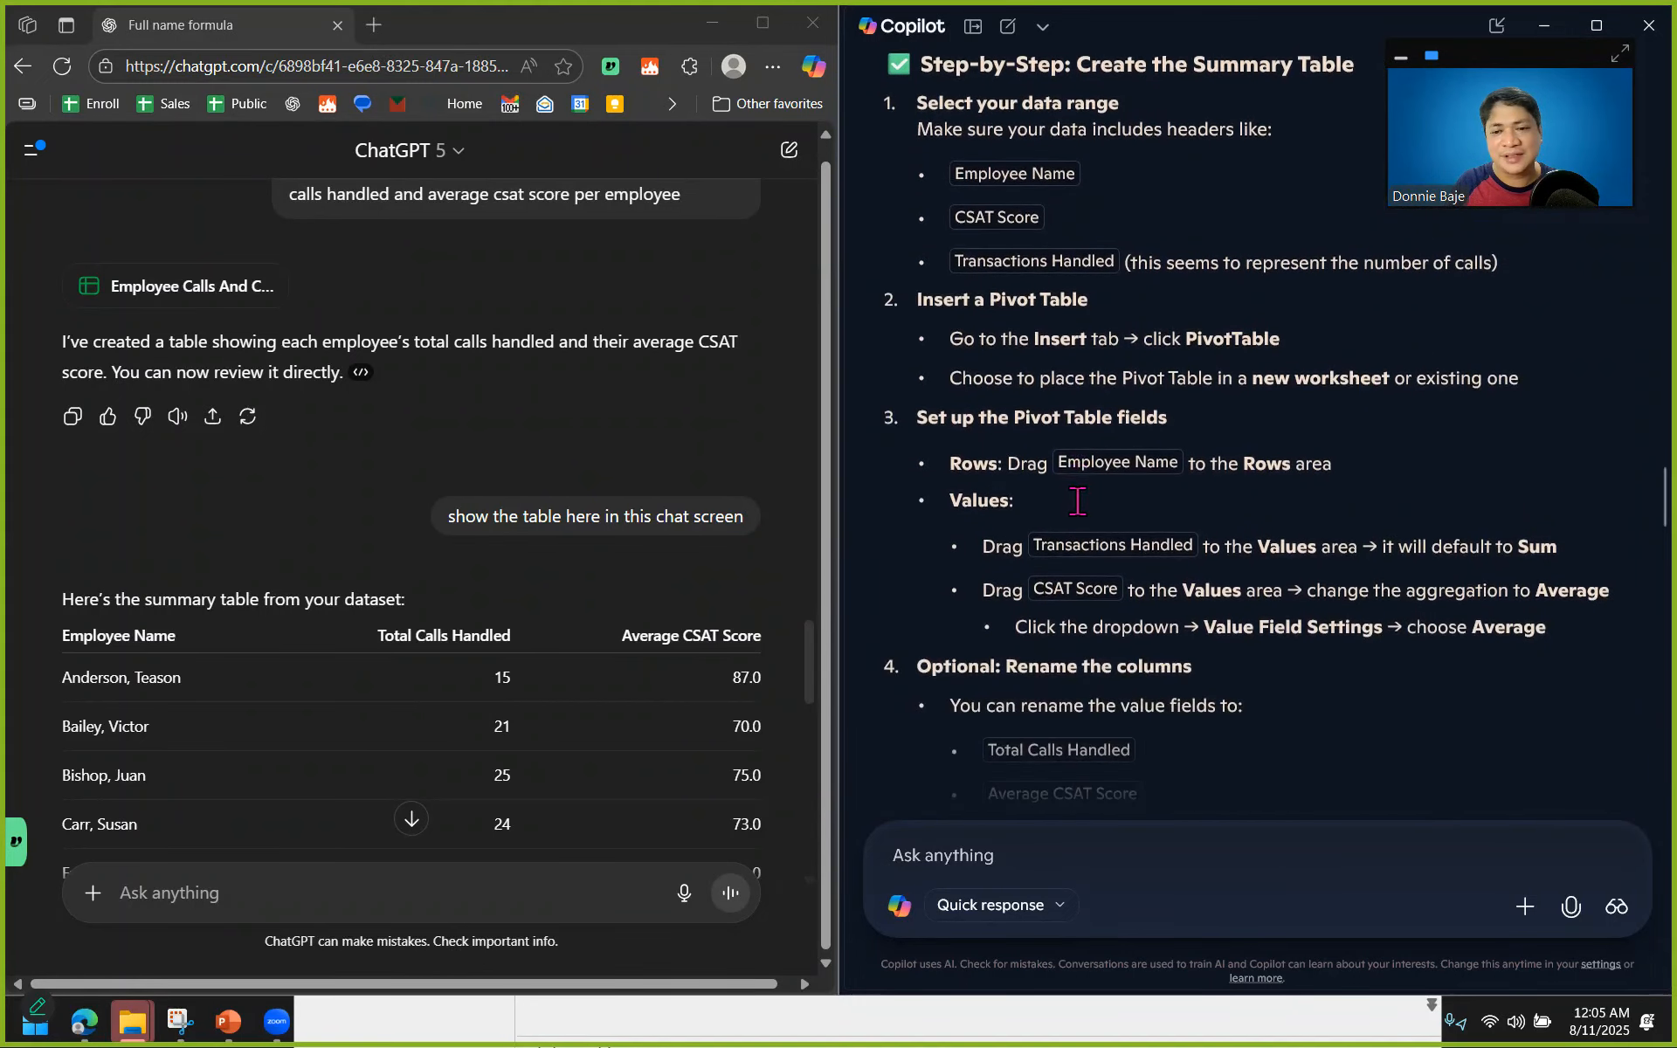
pyautogui.scroll(-2, 569, 520)
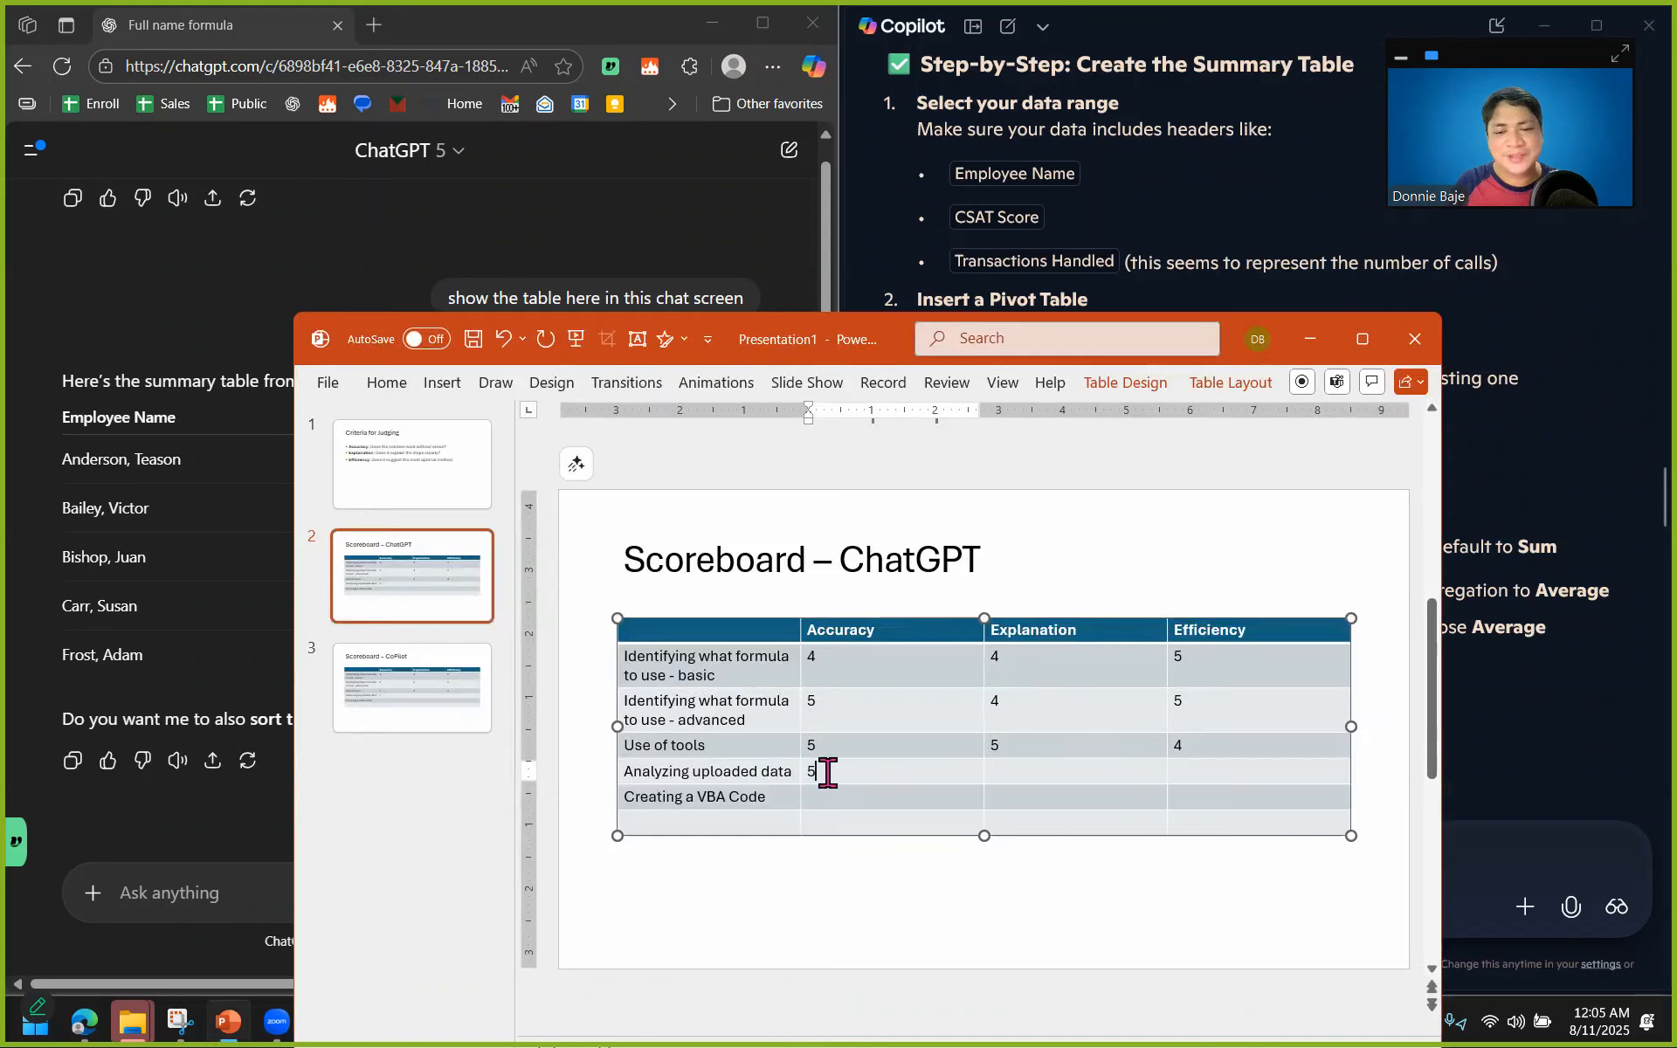
# Enter 4 as the Explanation score for Analyzing uploaded data on both the ChatGPT and CoPilot scoreboard slides.
pyautogui.click(1098, 771)
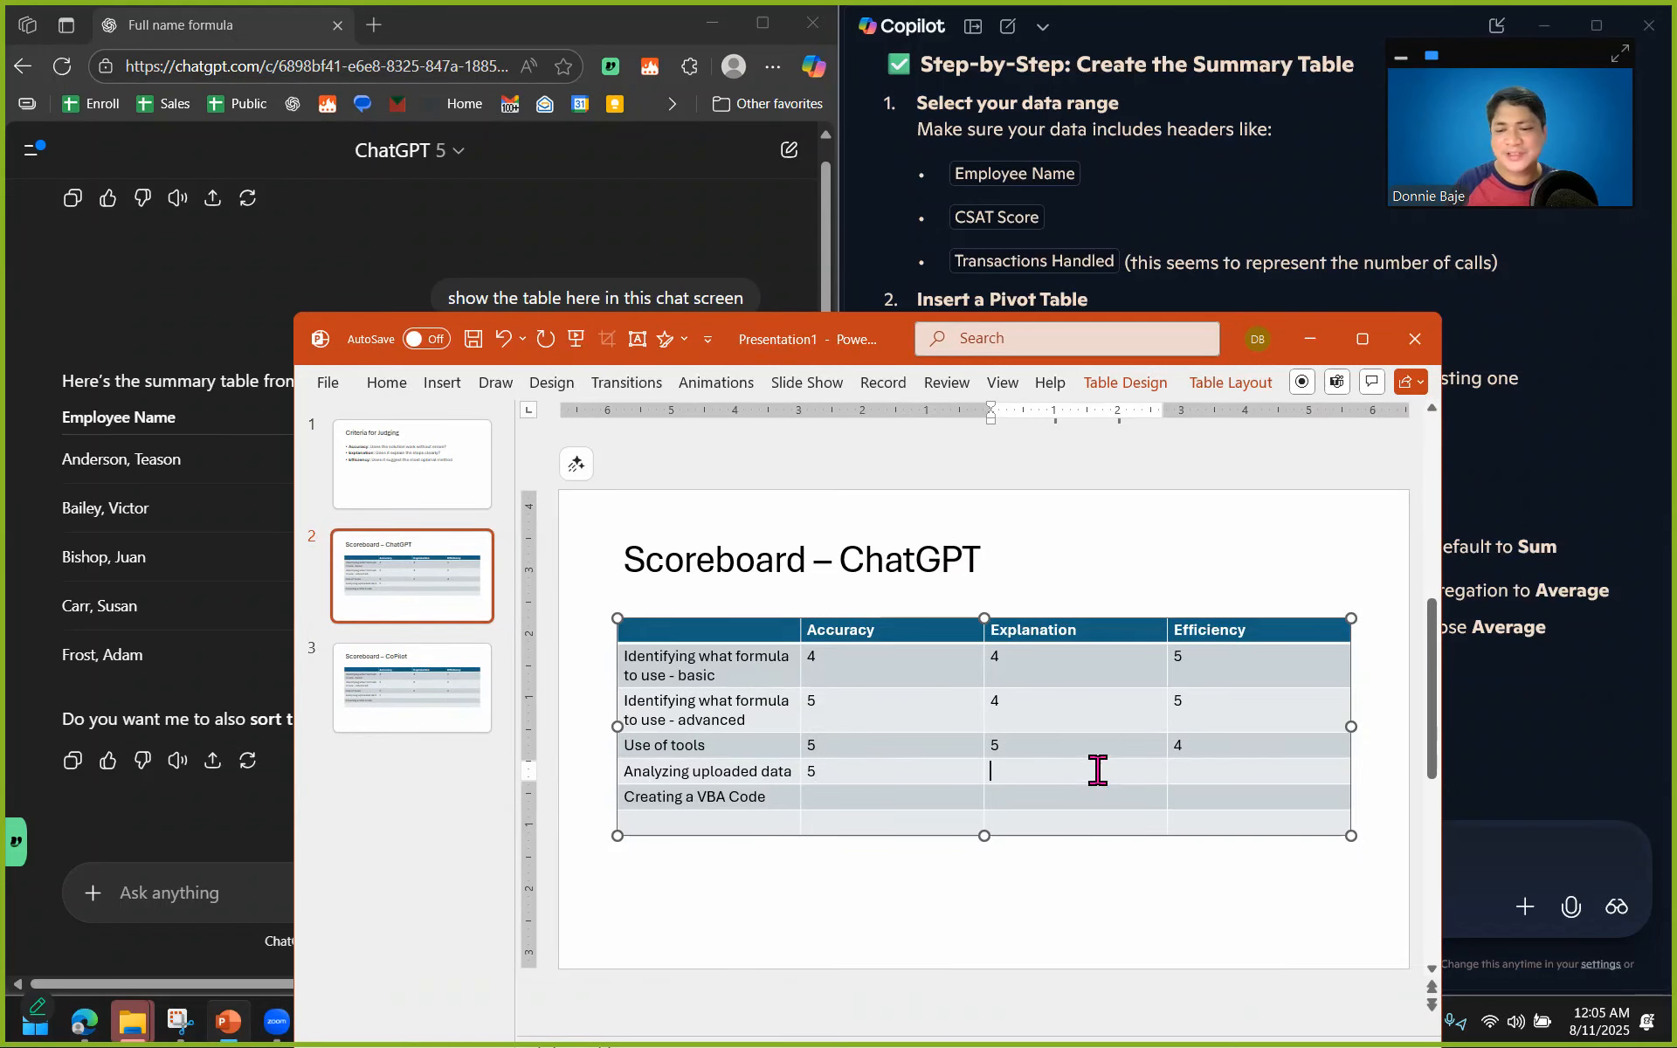
pyautogui.write('4')
pyautogui.scroll(-2, 888, 761)
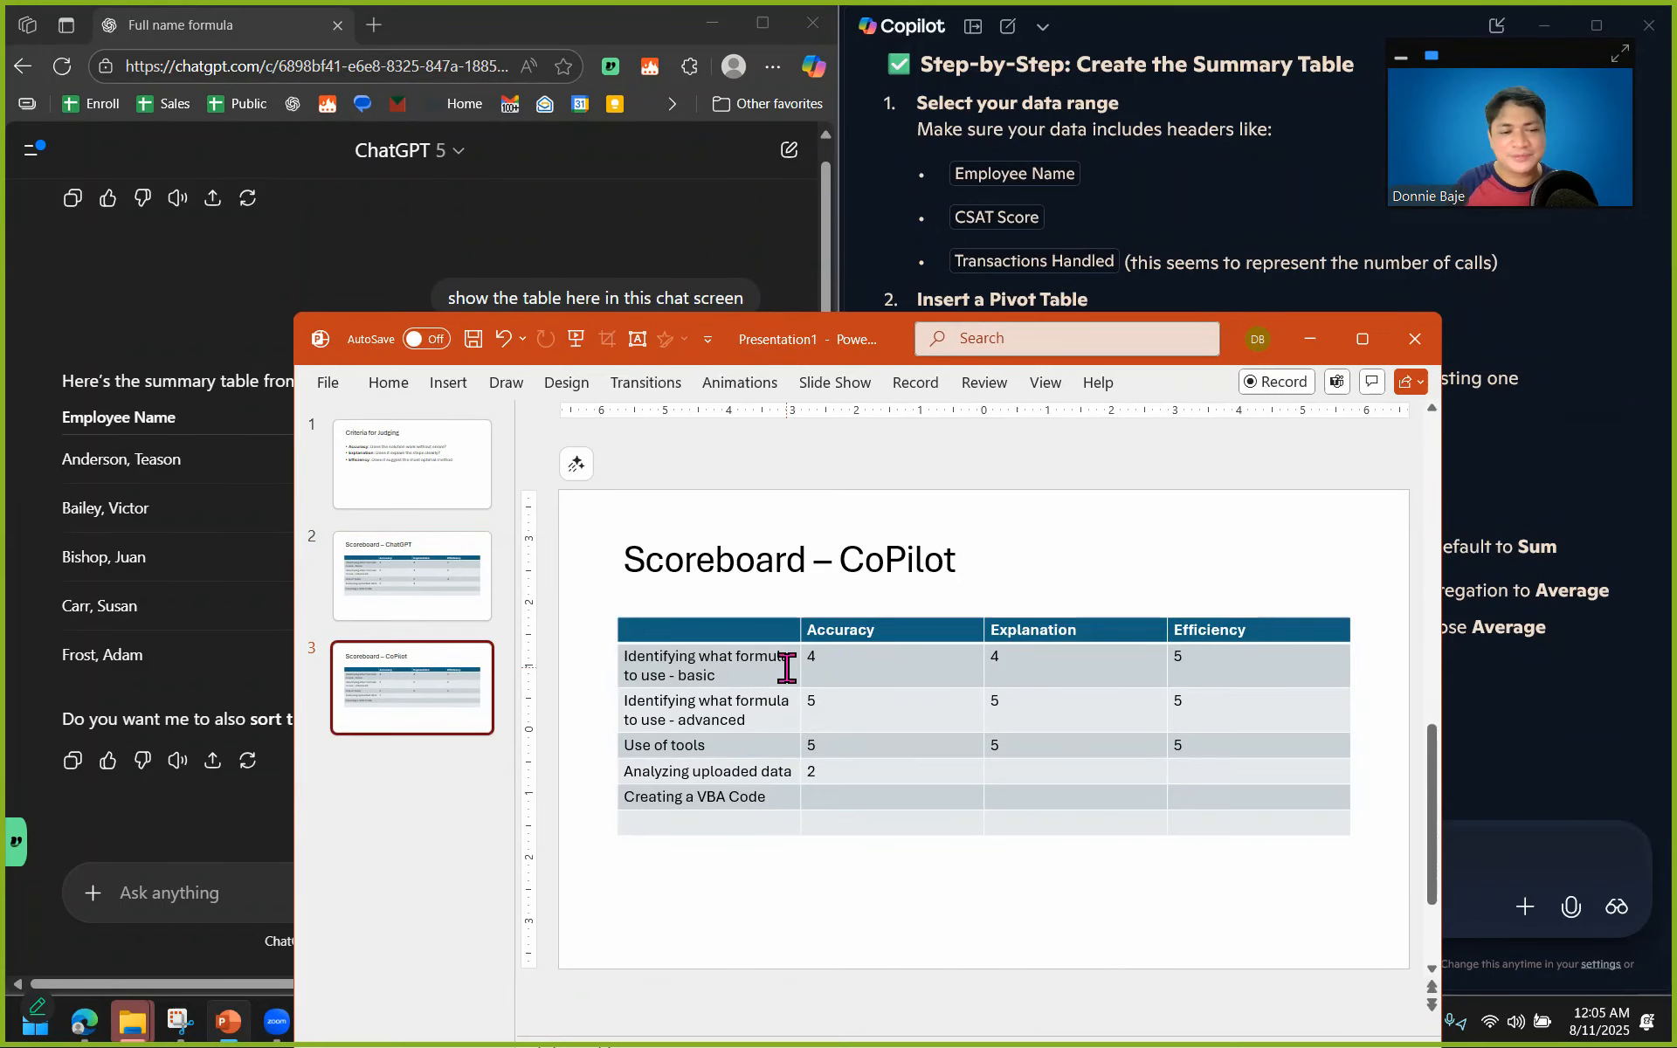
pyautogui.click(1071, 771)
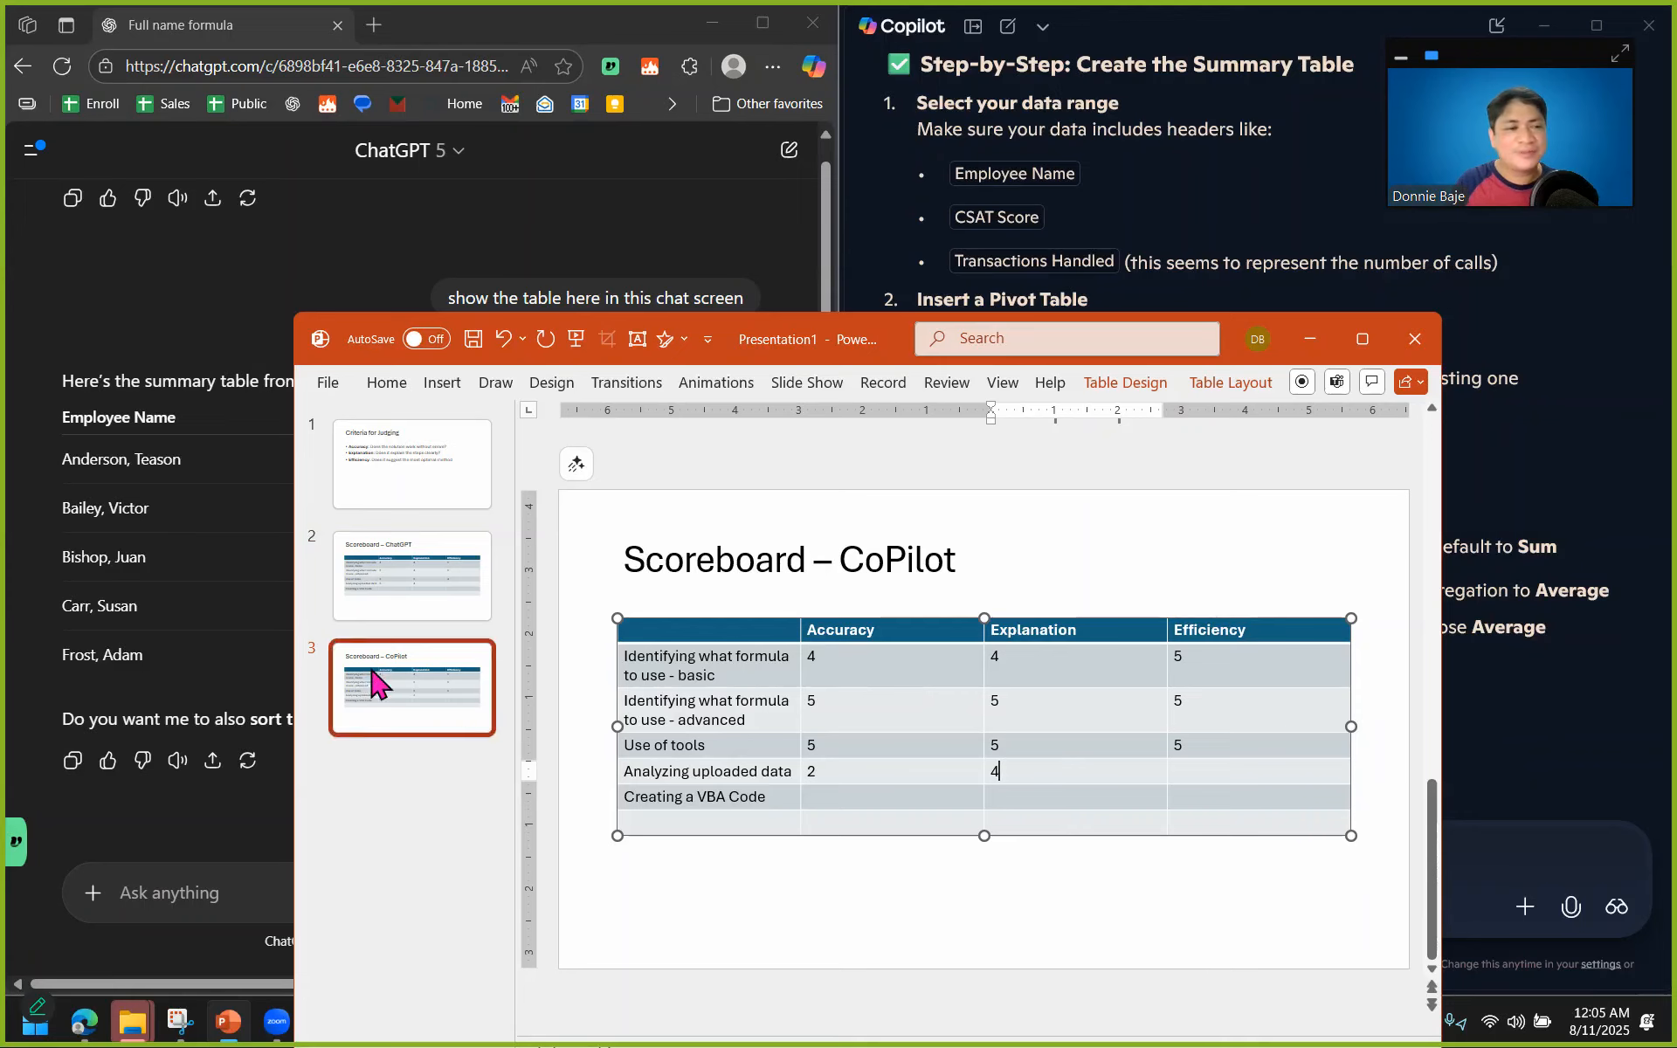
# Compare how efficiently ChatGPT's full employee table and Copilot's pivot table instructions answer the same summary request.
pyautogui.click(195, 487)
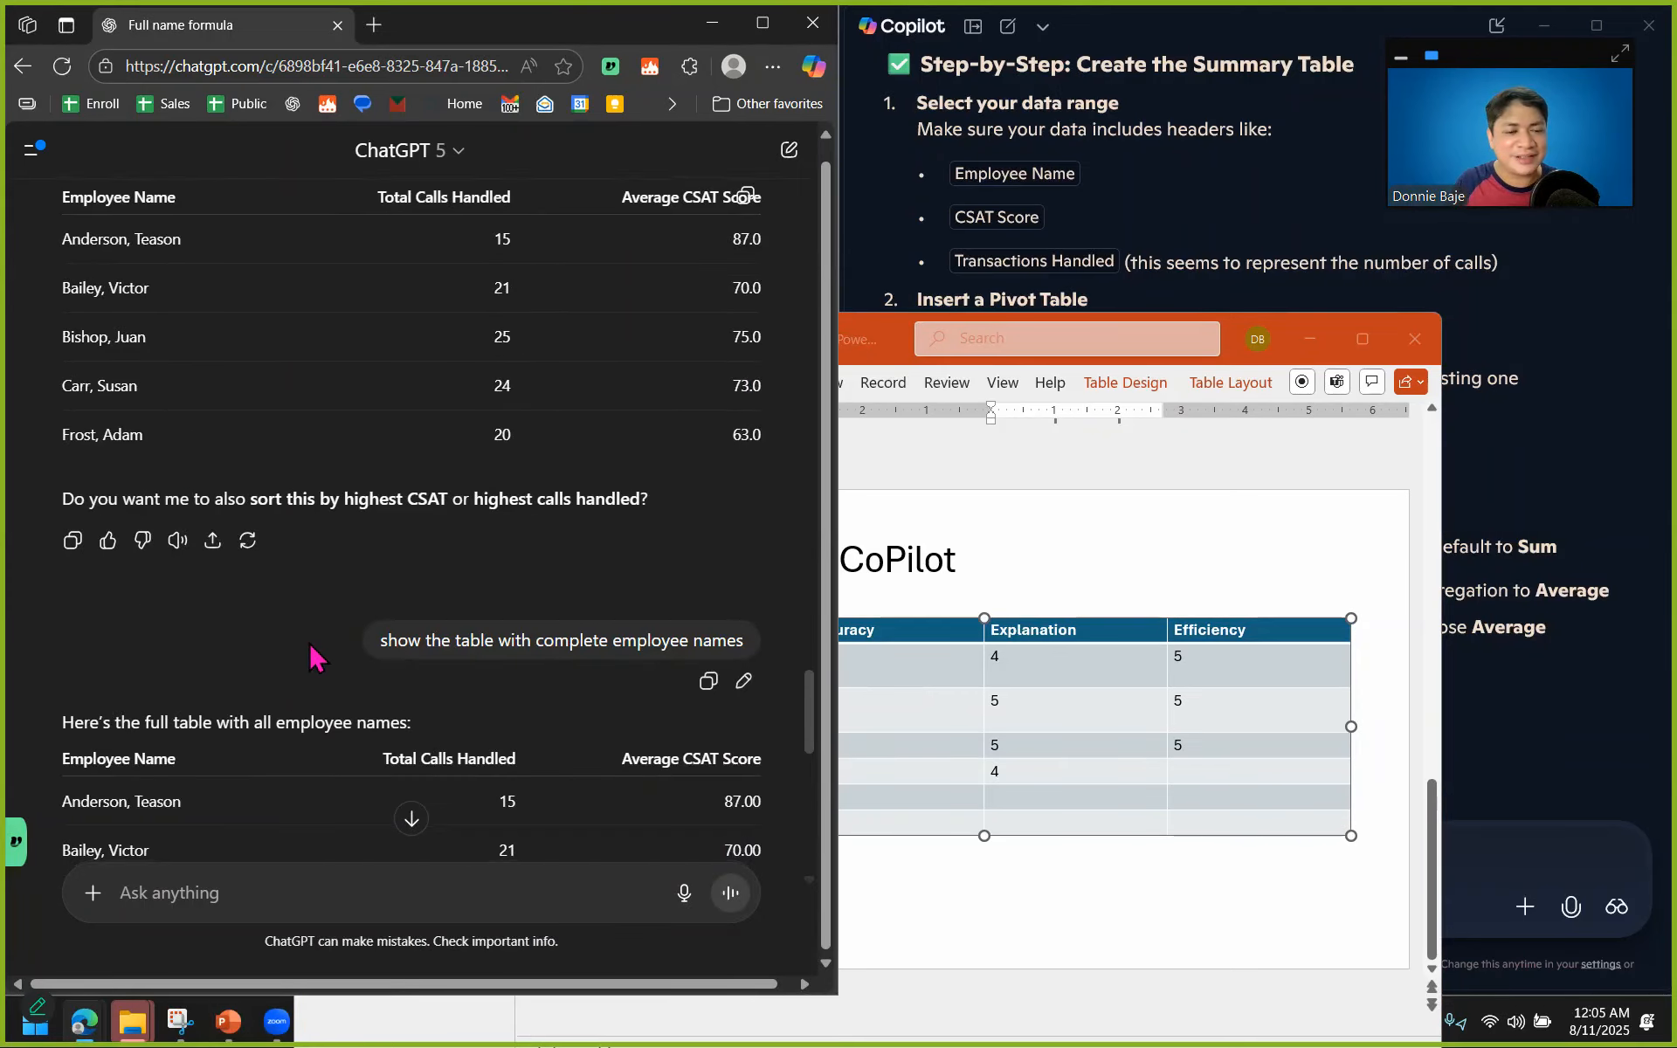
pyautogui.scroll(-8, 317, 655)
pyautogui.scroll(-4, 313, 655)
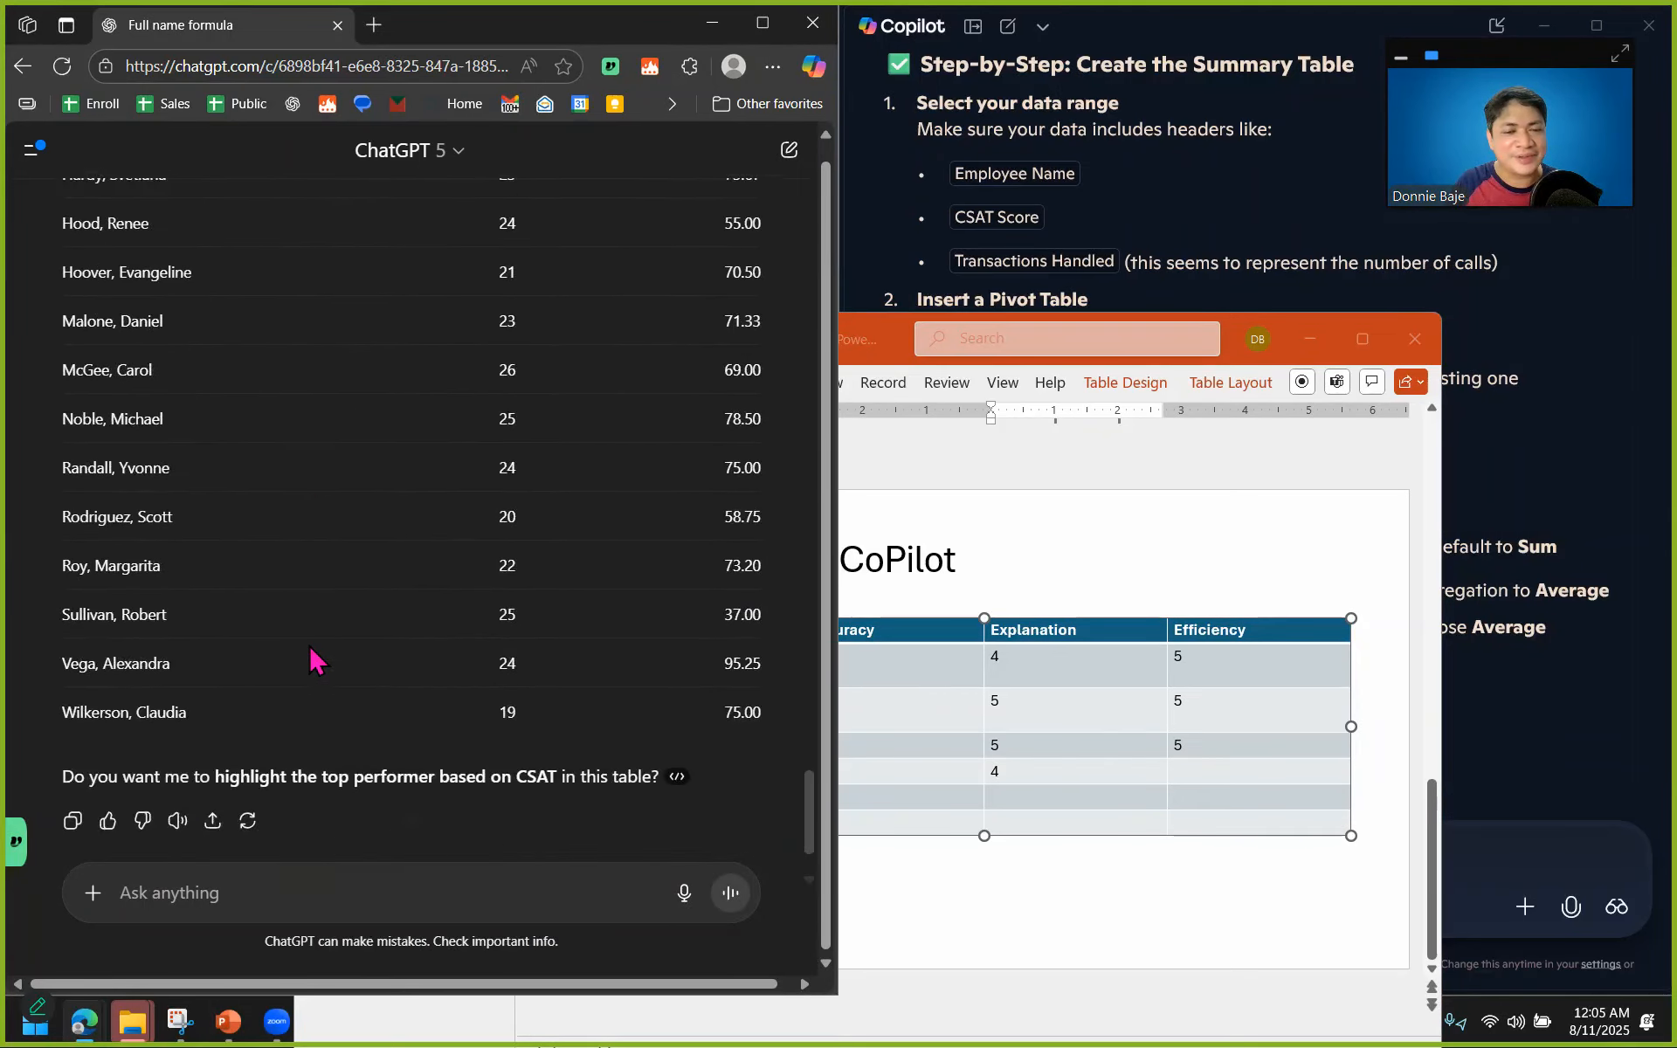
pyautogui.scroll(4, 328, 655)
pyautogui.click(1187, 269)
pyautogui.scroll(-1, 1170, 352)
pyautogui.scroll(-1, 1171, 353)
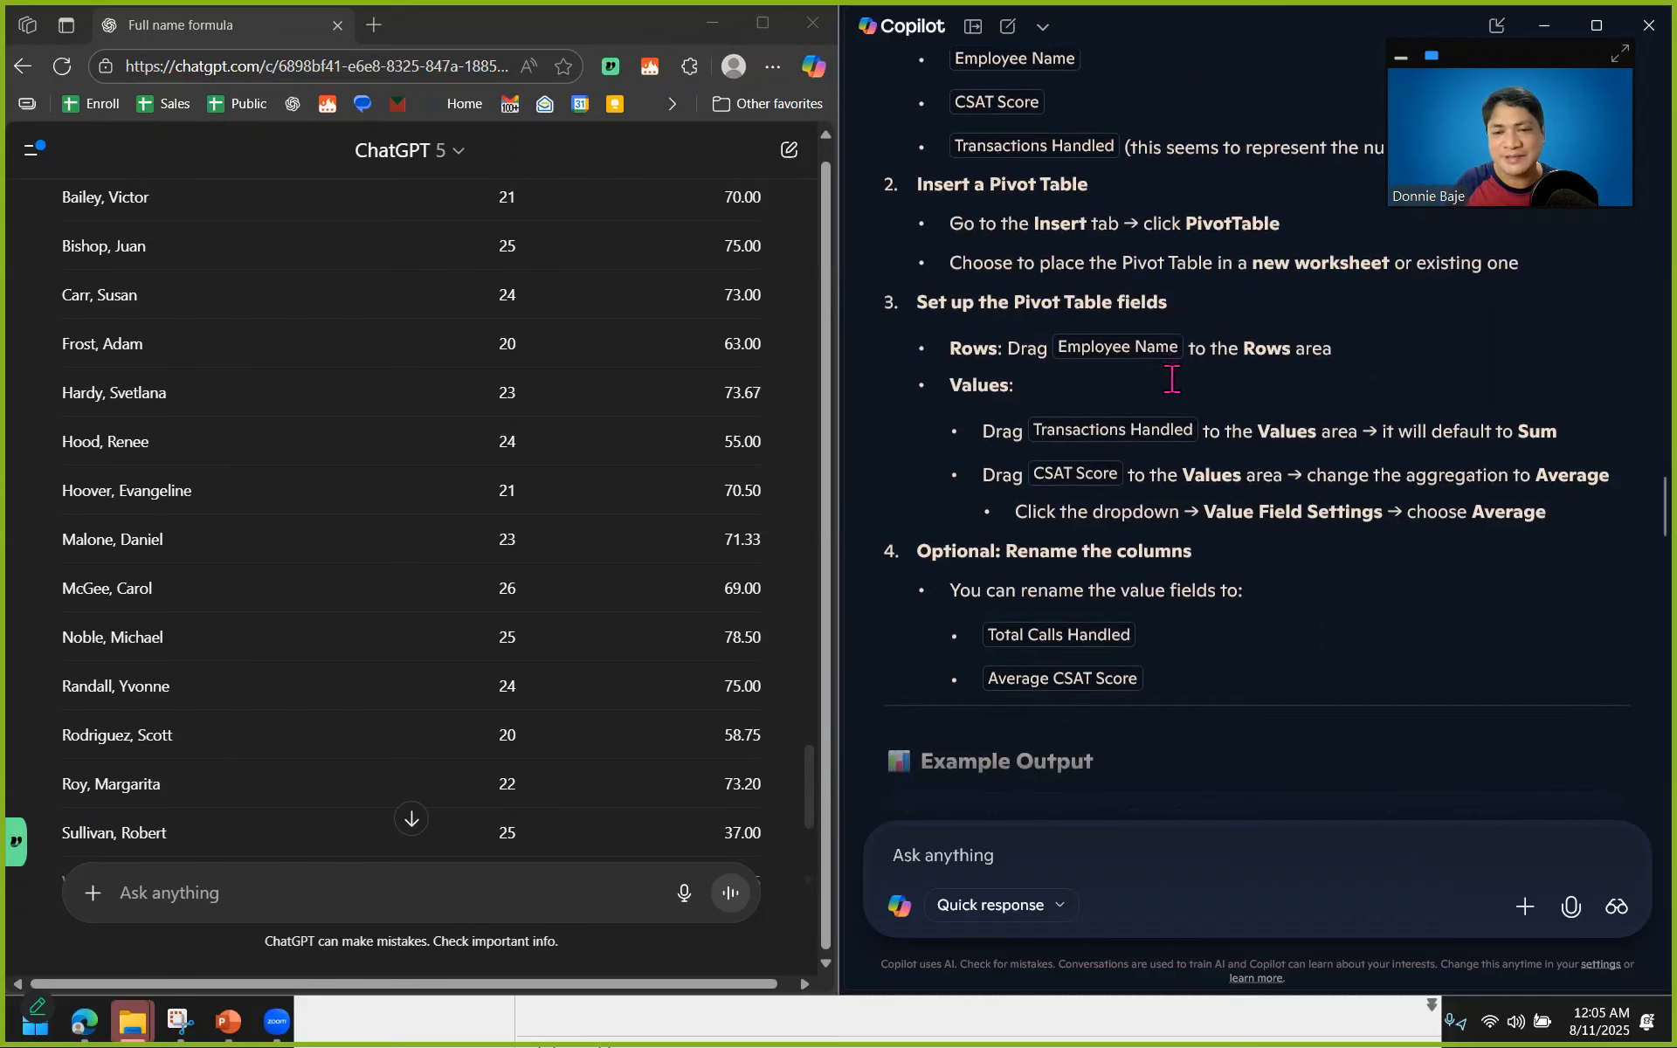
pyautogui.scroll(5, 1406, 530)
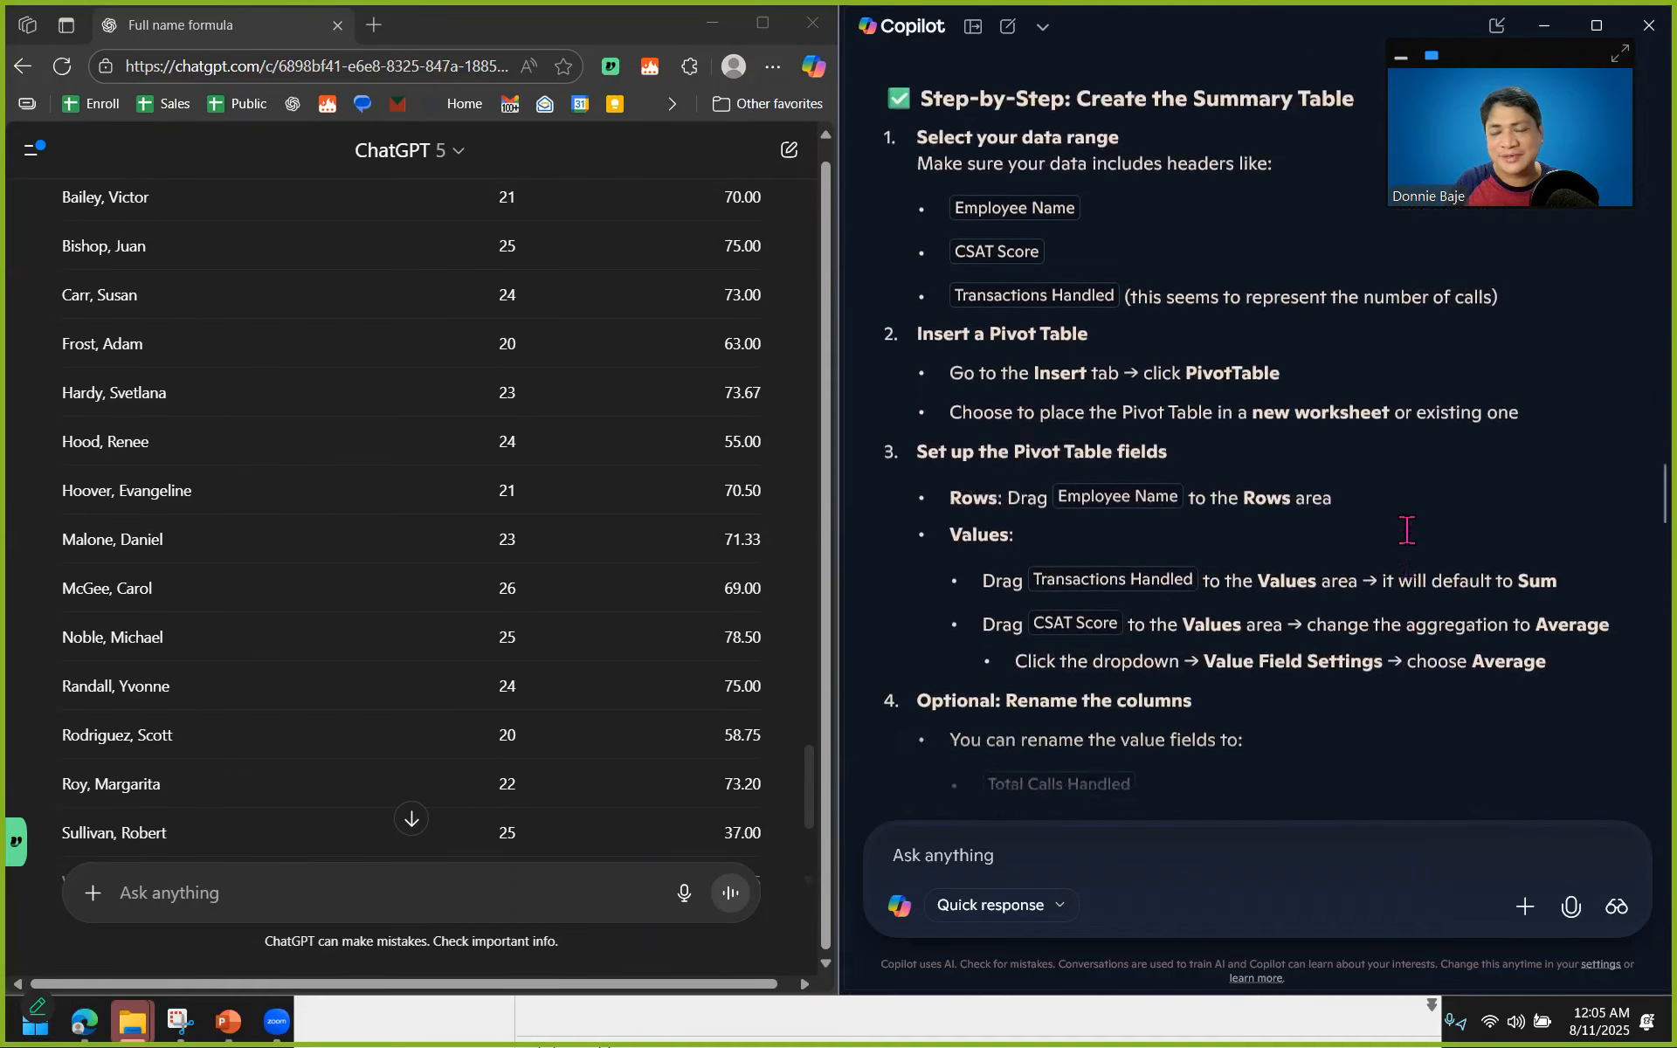
pyautogui.scroll(2, 1061, 535)
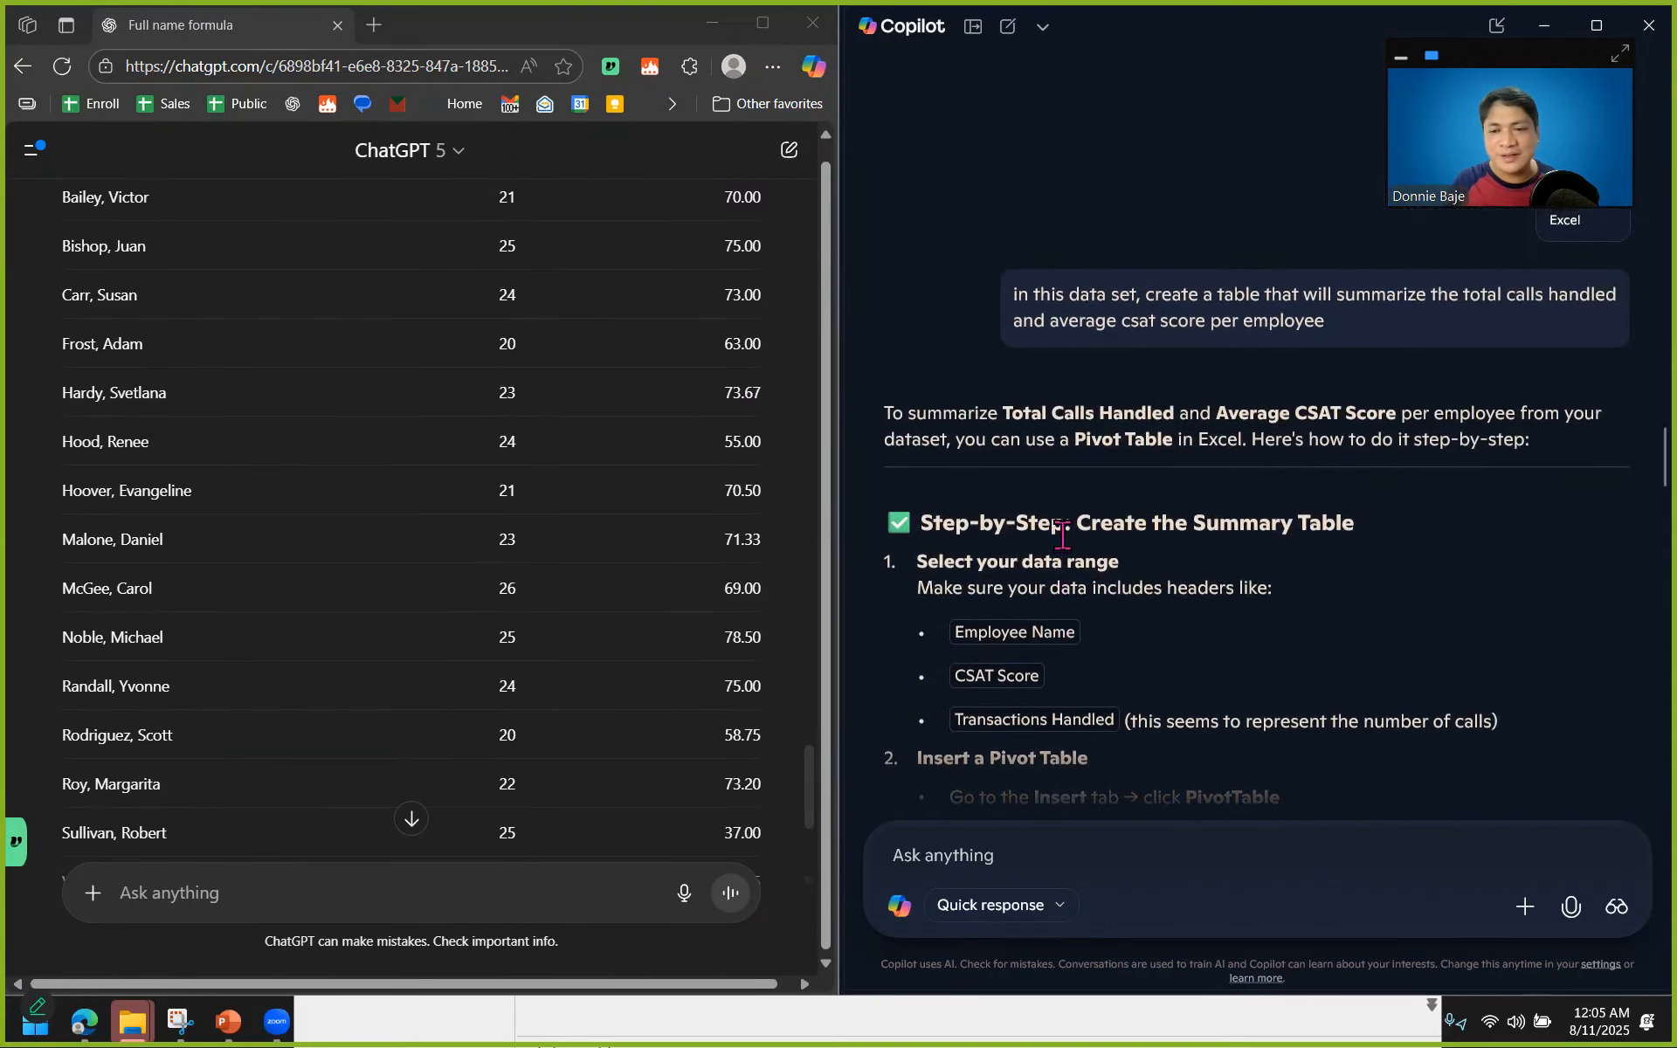
pyautogui.scroll(2, 1050, 500)
pyautogui.scroll(-2, 969, 611)
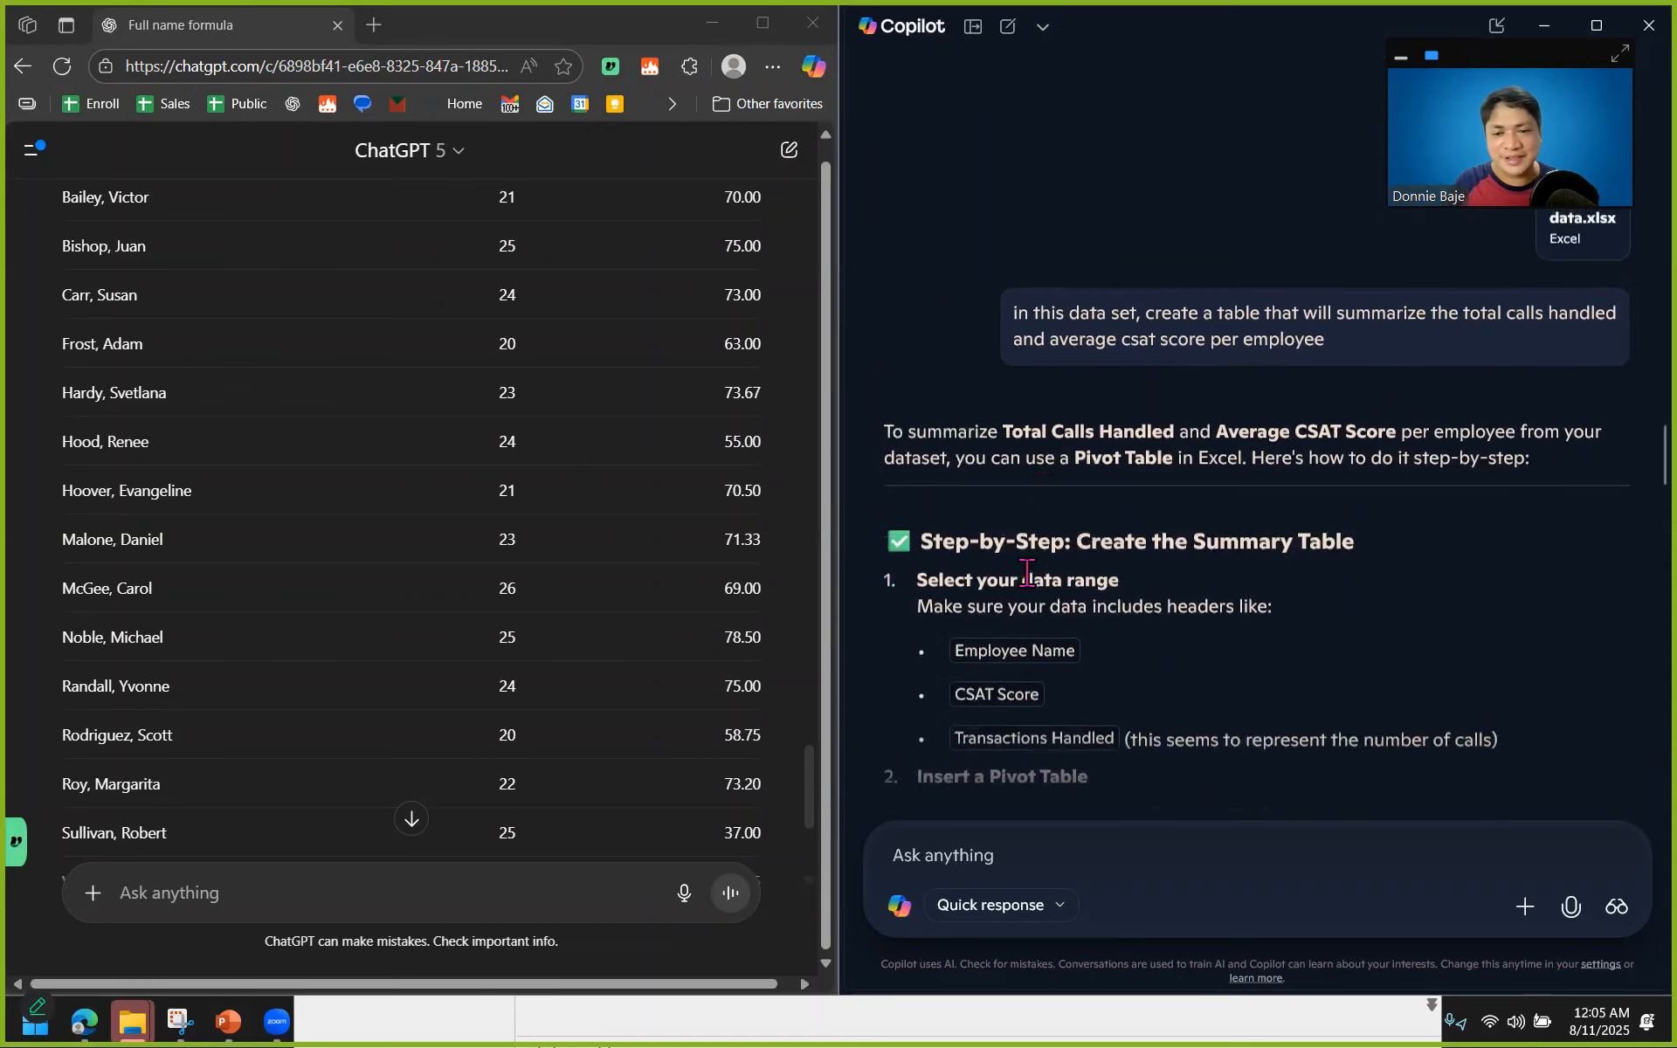
# Switch to PowerPoint, review the Criteria for Judging slide, and select CoPilot's Efficiency cell for Analyzing uploaded data.
pyautogui.click(1092, 1029)
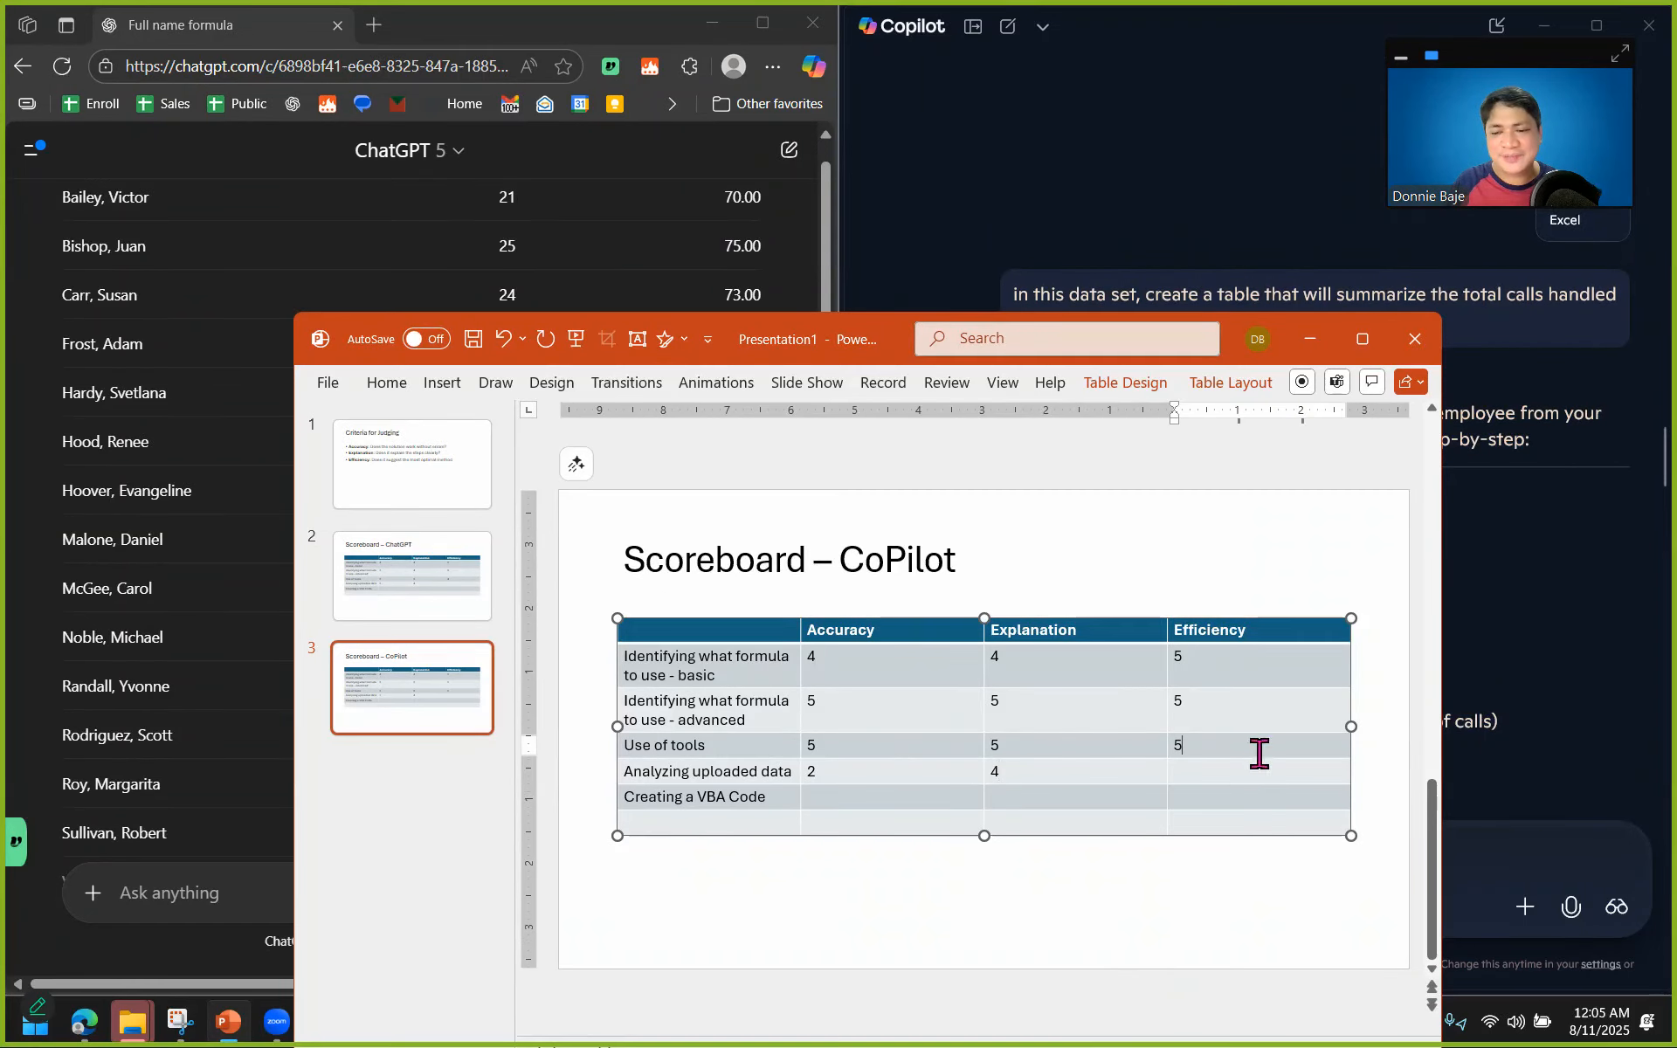
pyautogui.click(404, 456)
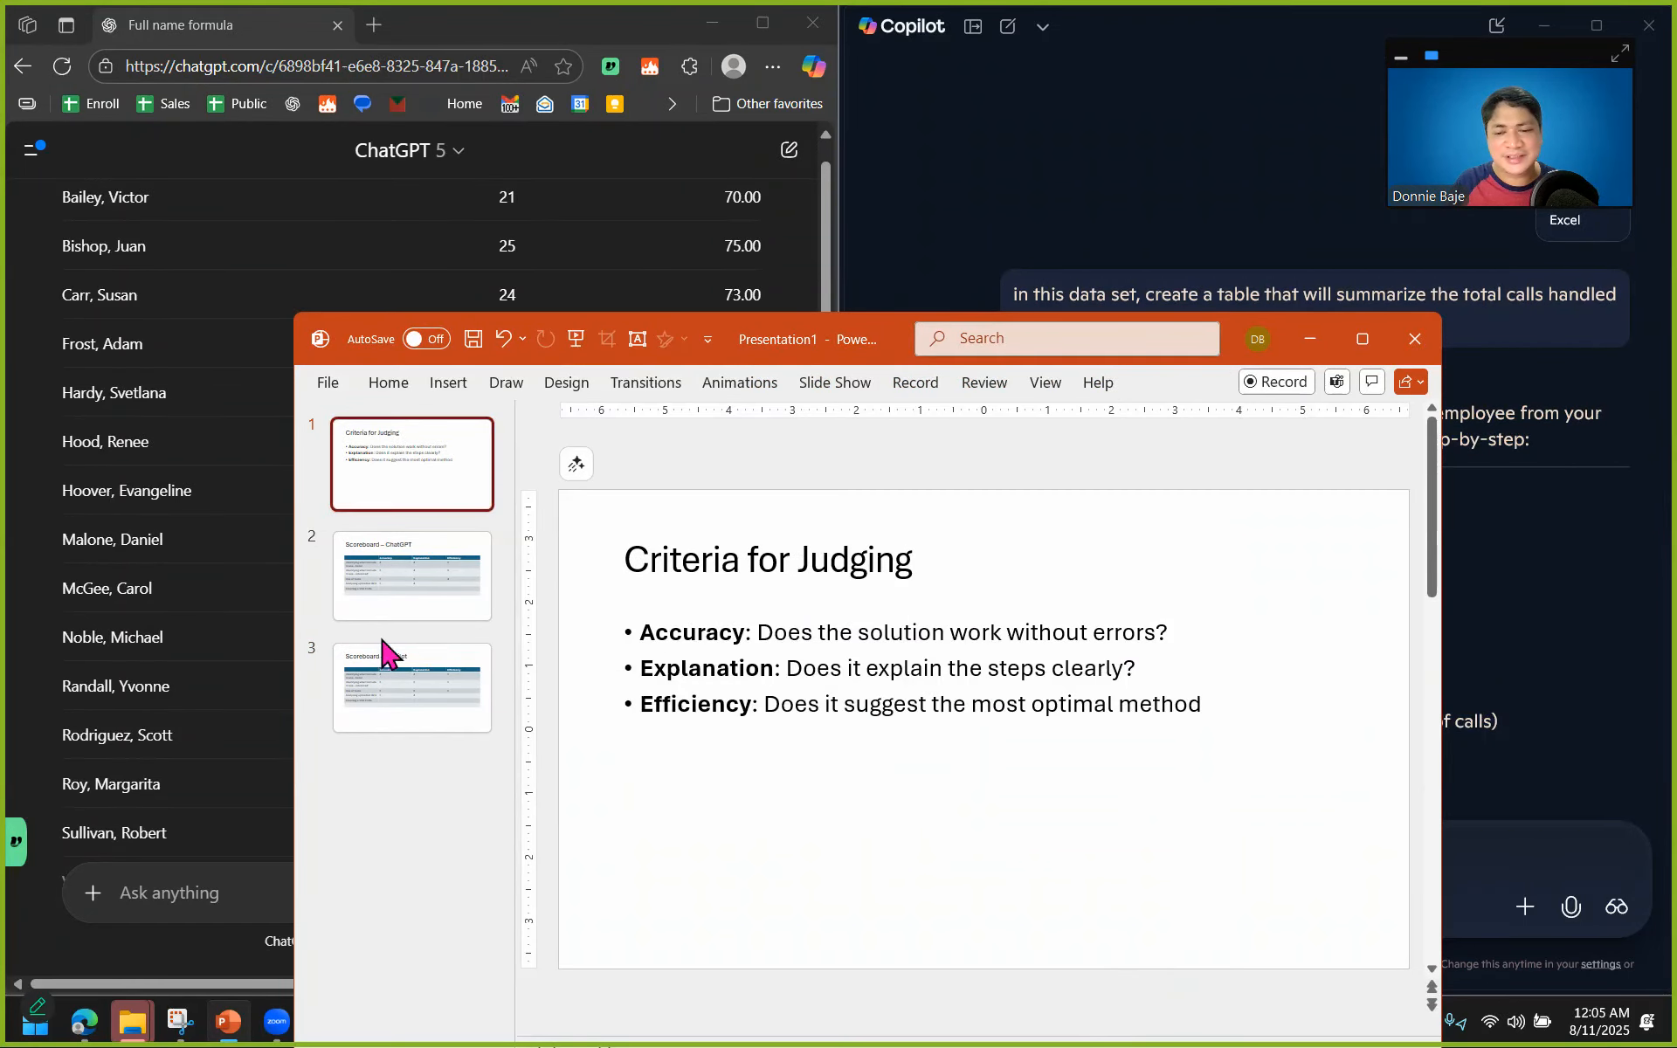
pyautogui.click(390, 698)
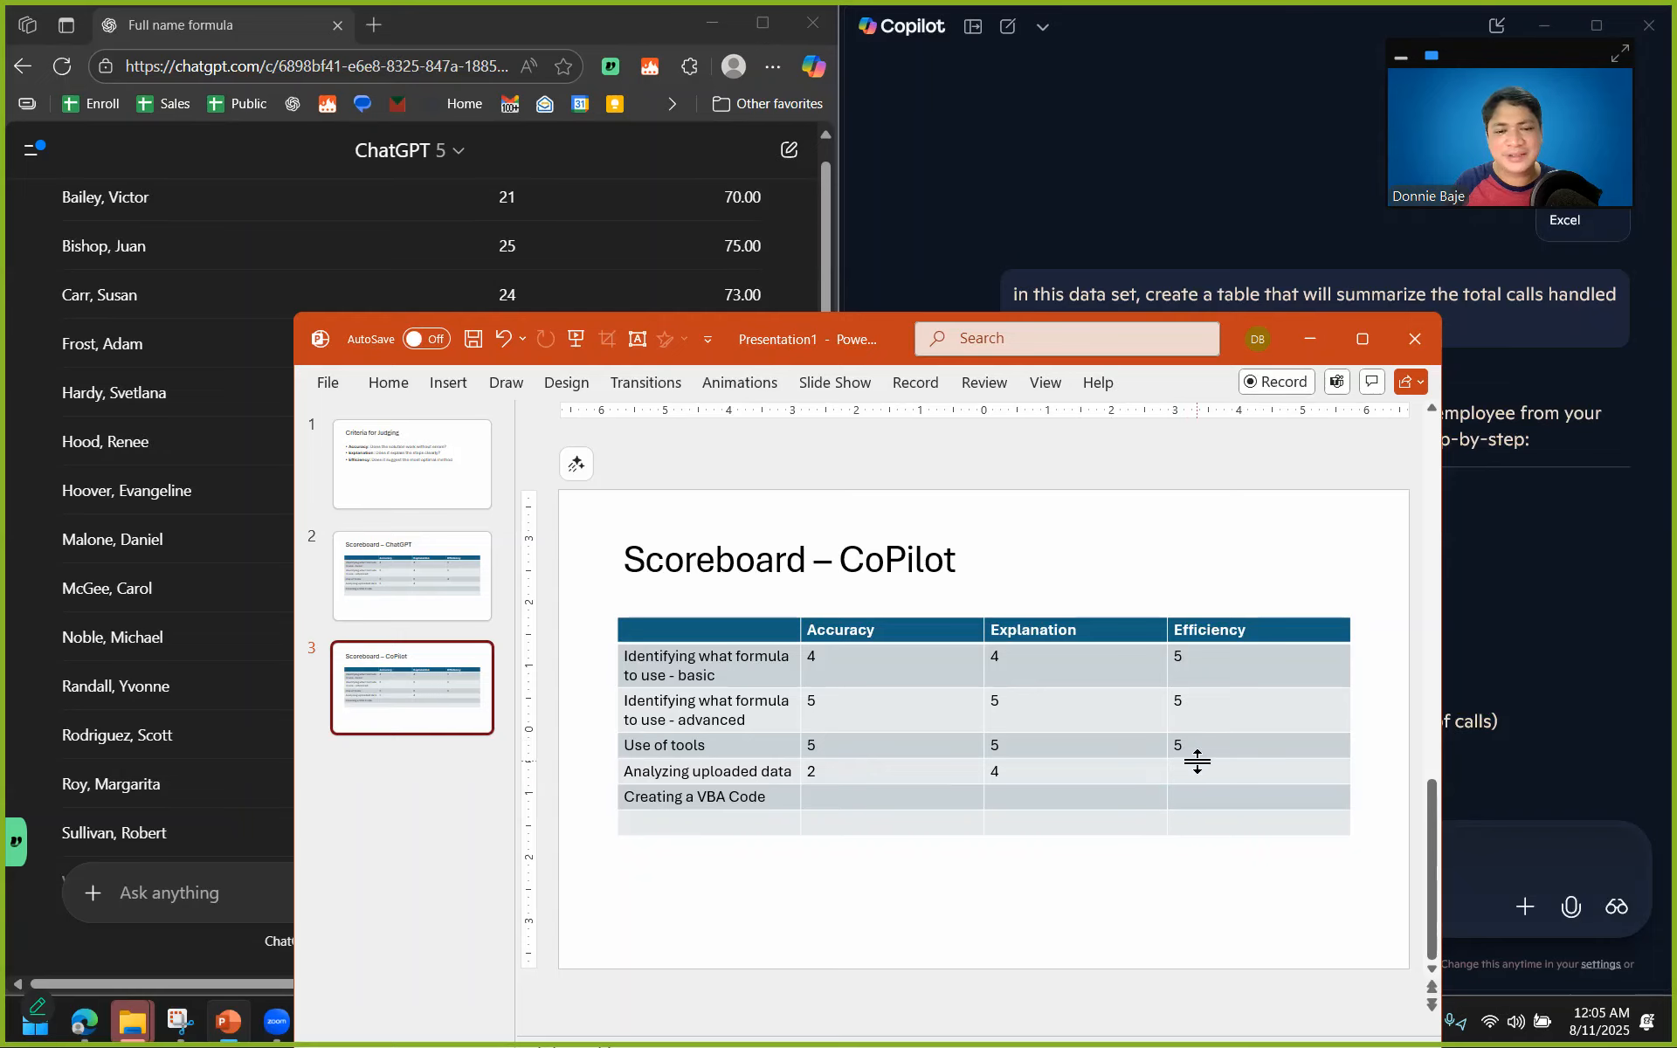
pyautogui.click(1208, 777)
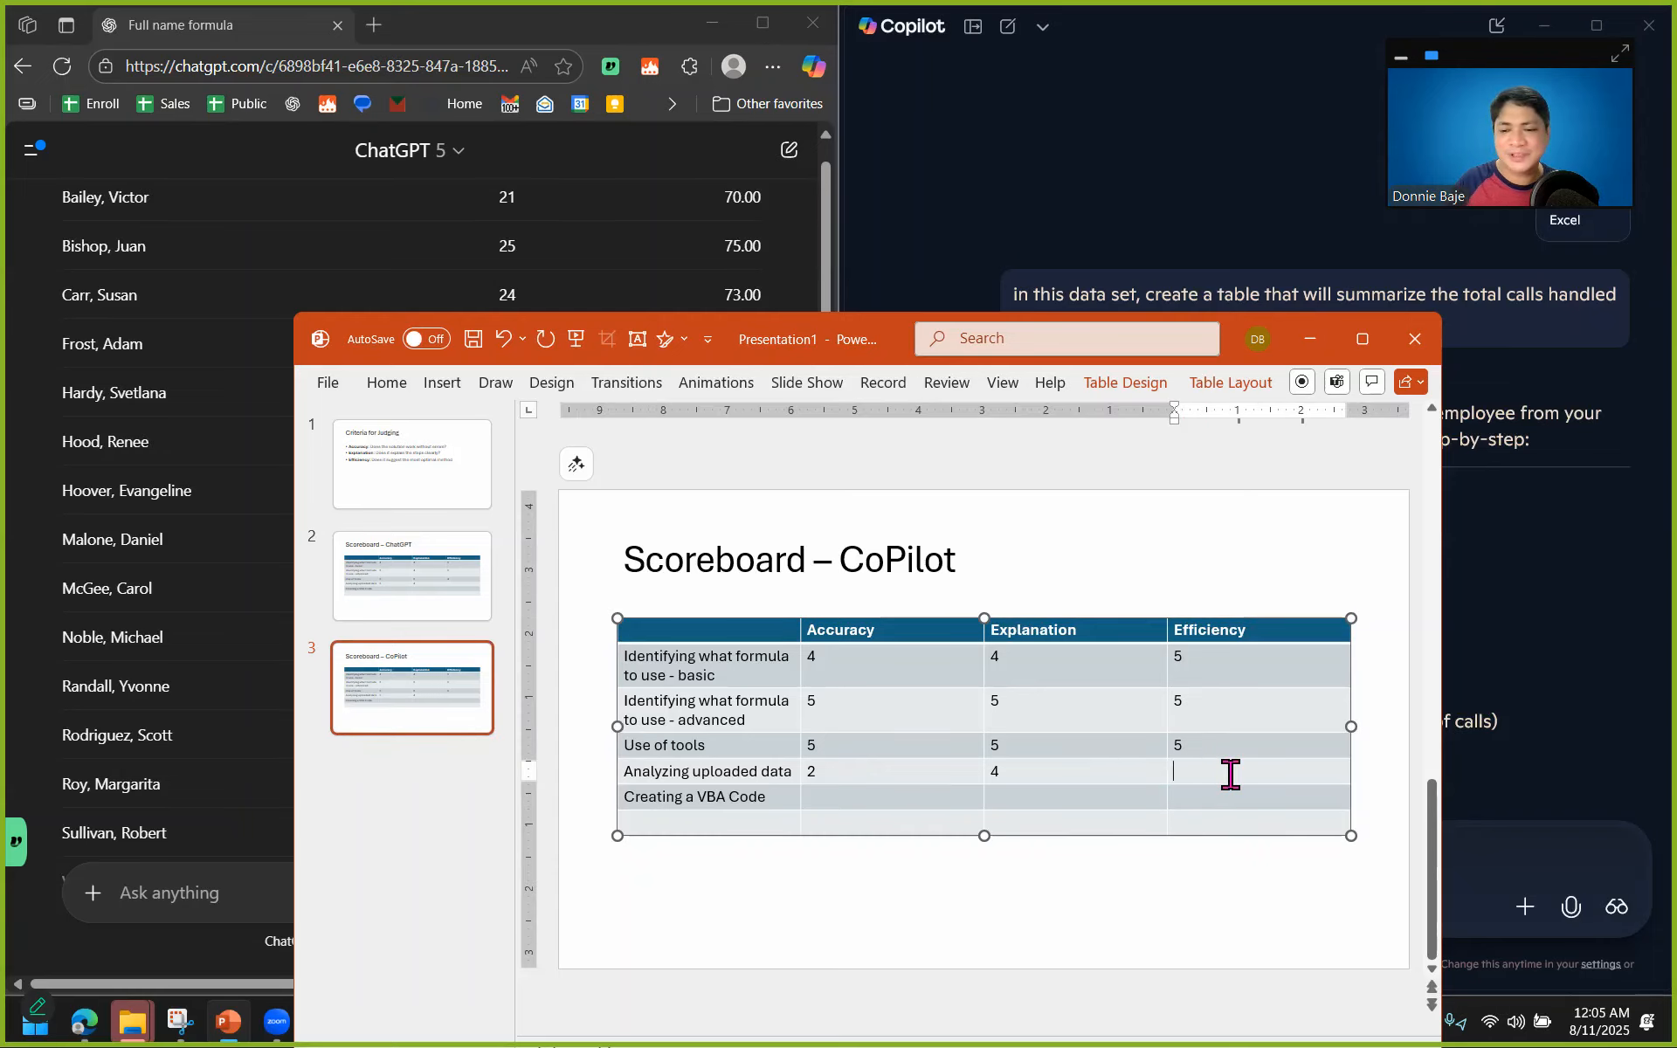
# Review ChatGPT's summary tables again and enter 4 as its Efficiency score for Analyzing uploaded data.
pyautogui.click(410, 576)
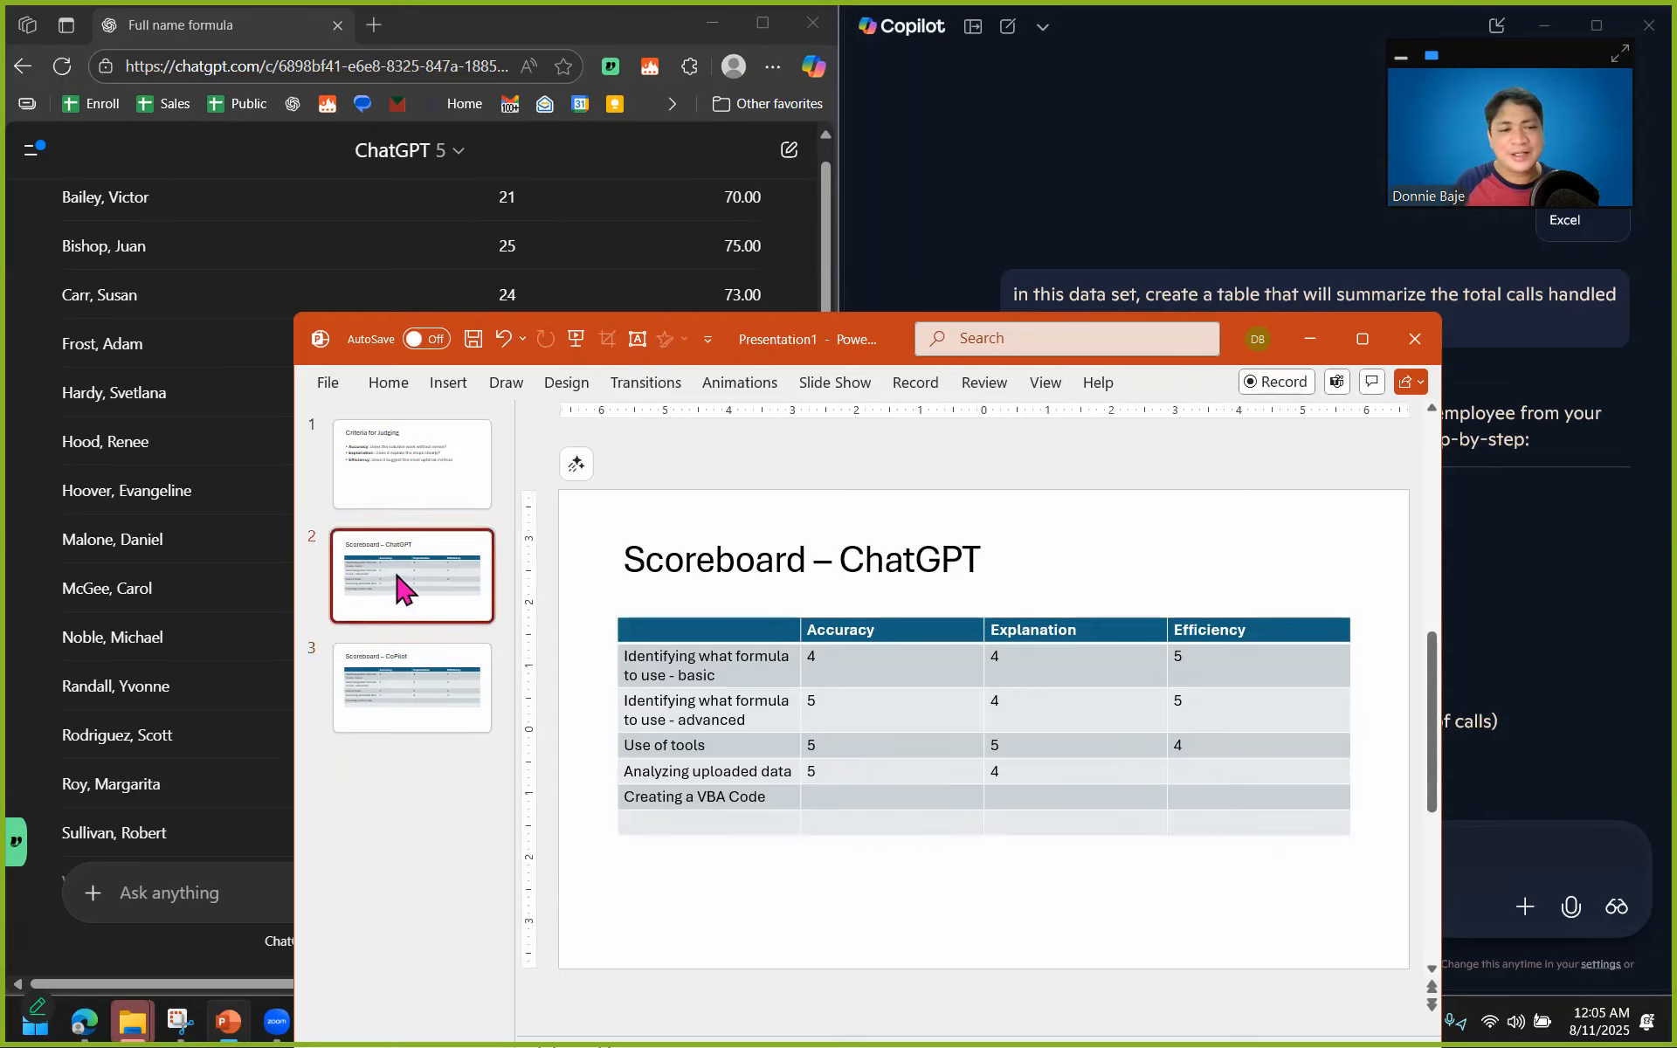
pyautogui.click(233, 554)
pyautogui.scroll(2, 291, 578)
pyautogui.scroll(3, 291, 579)
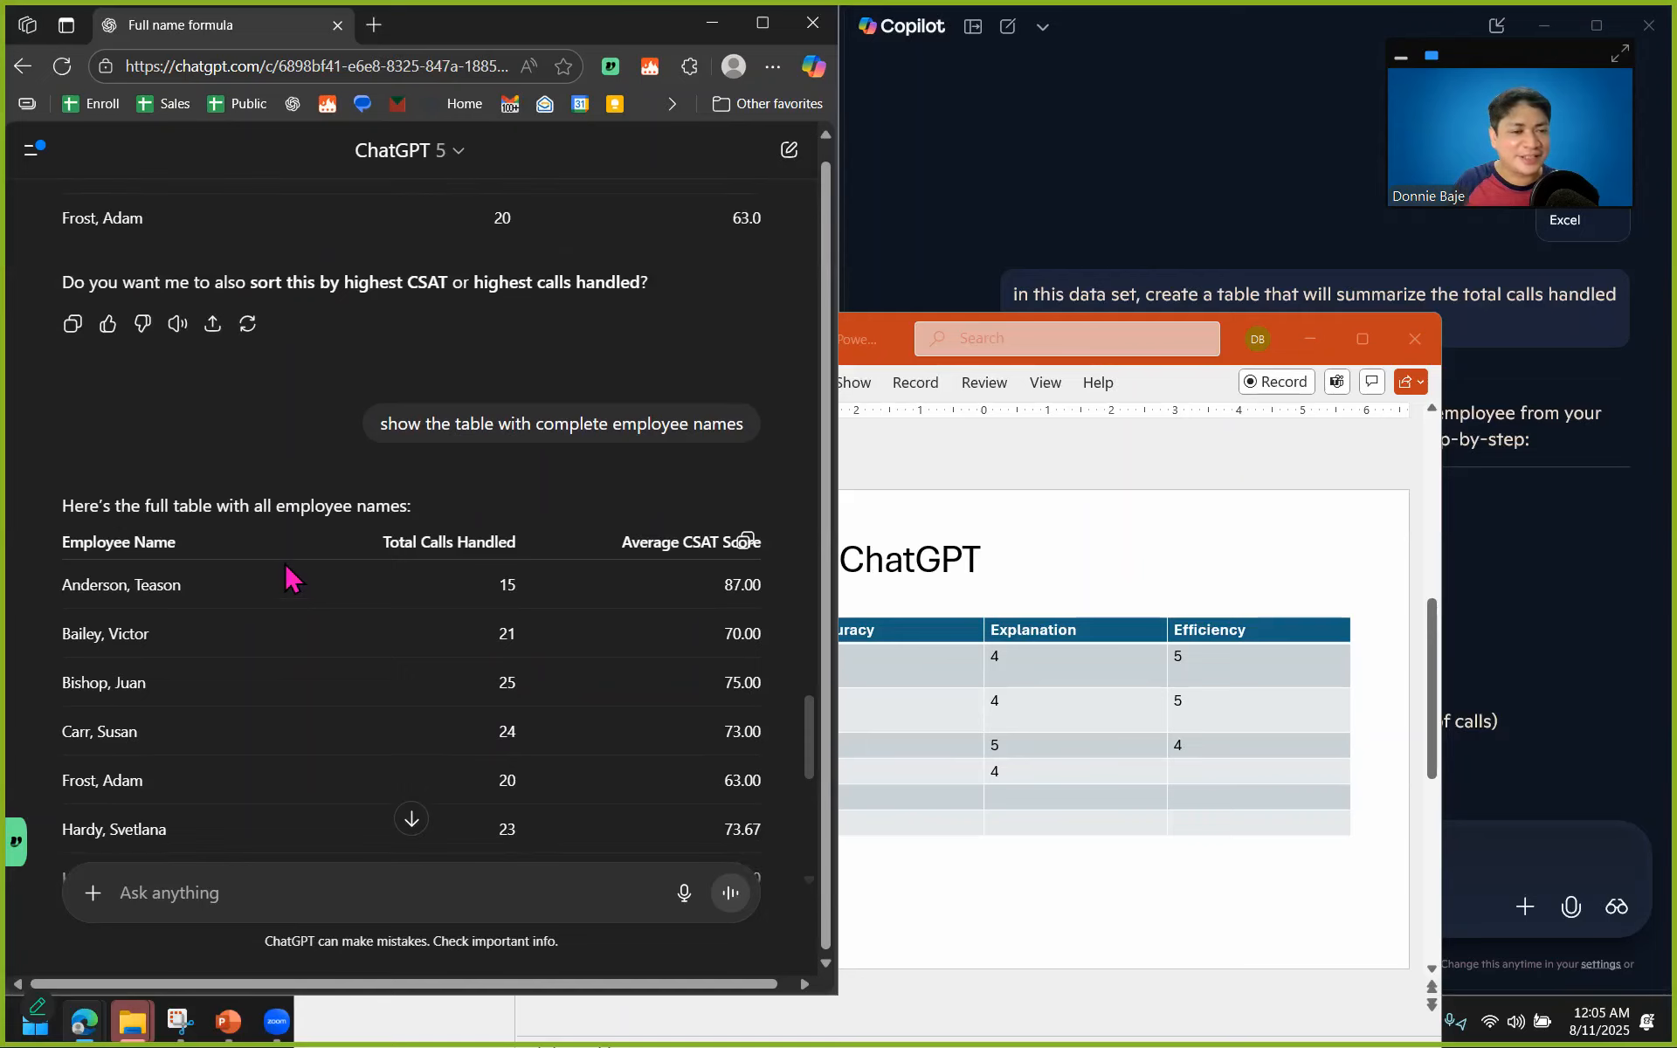
pyautogui.scroll(-9, 291, 578)
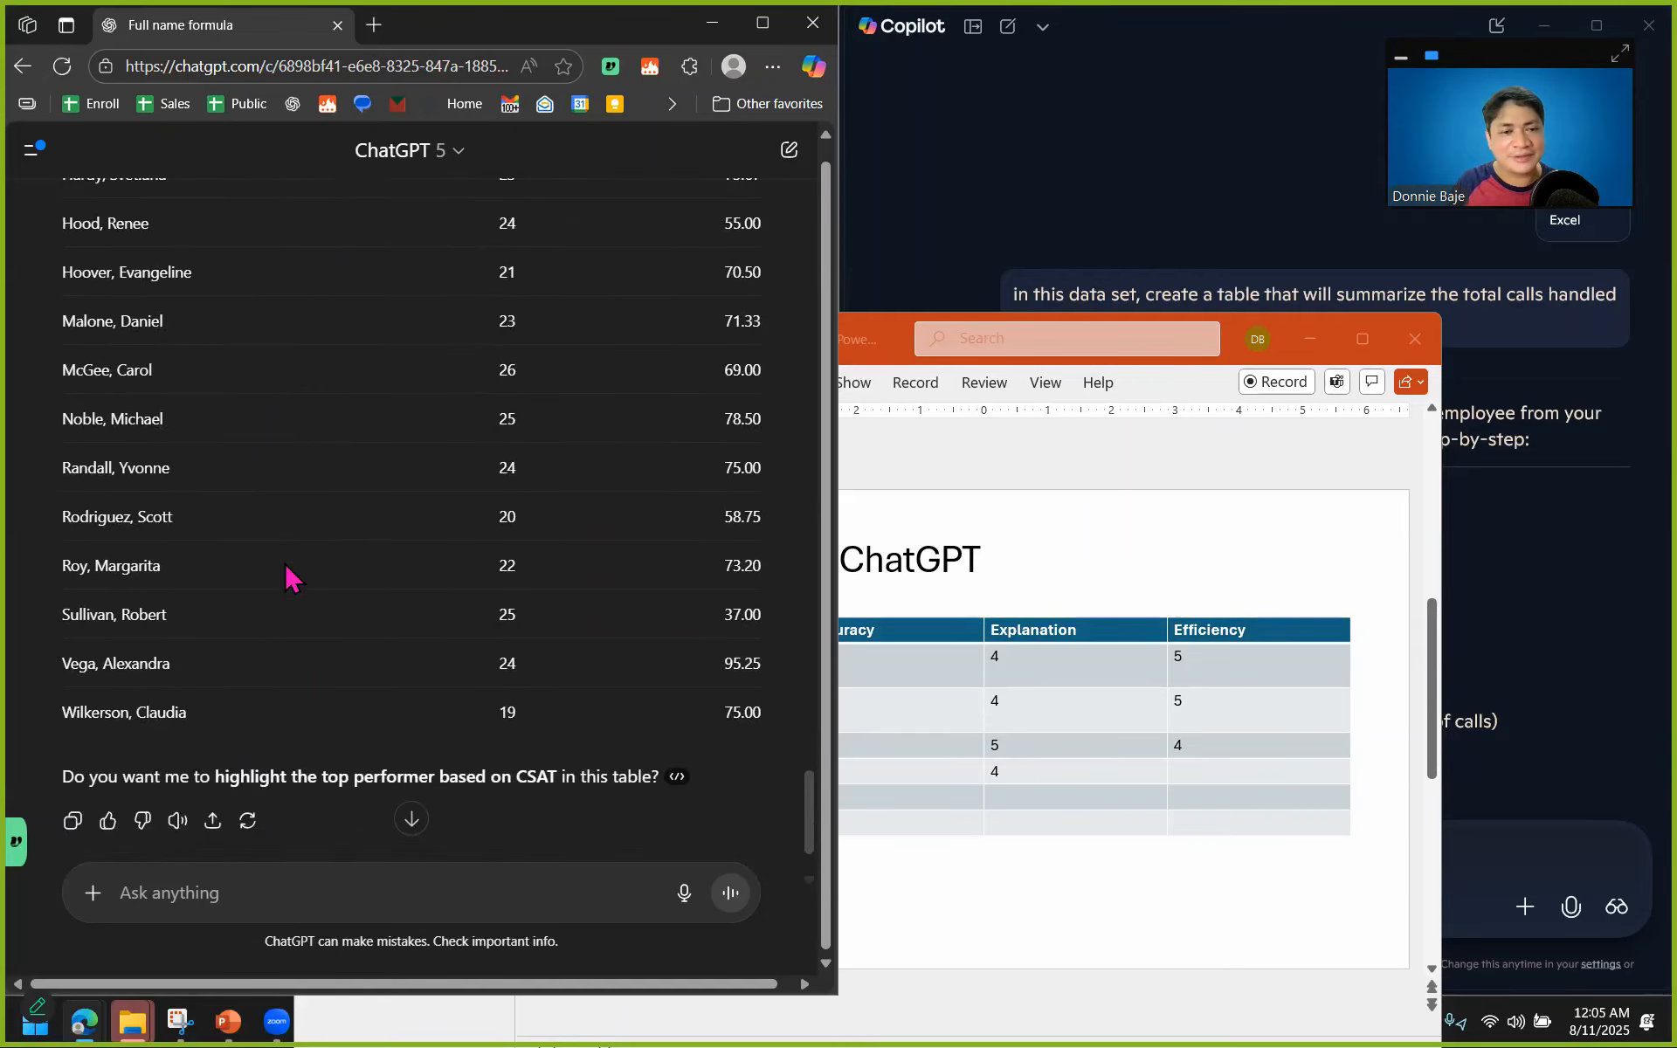
pyautogui.scroll(3, 291, 578)
pyautogui.scroll(-3, 291, 578)
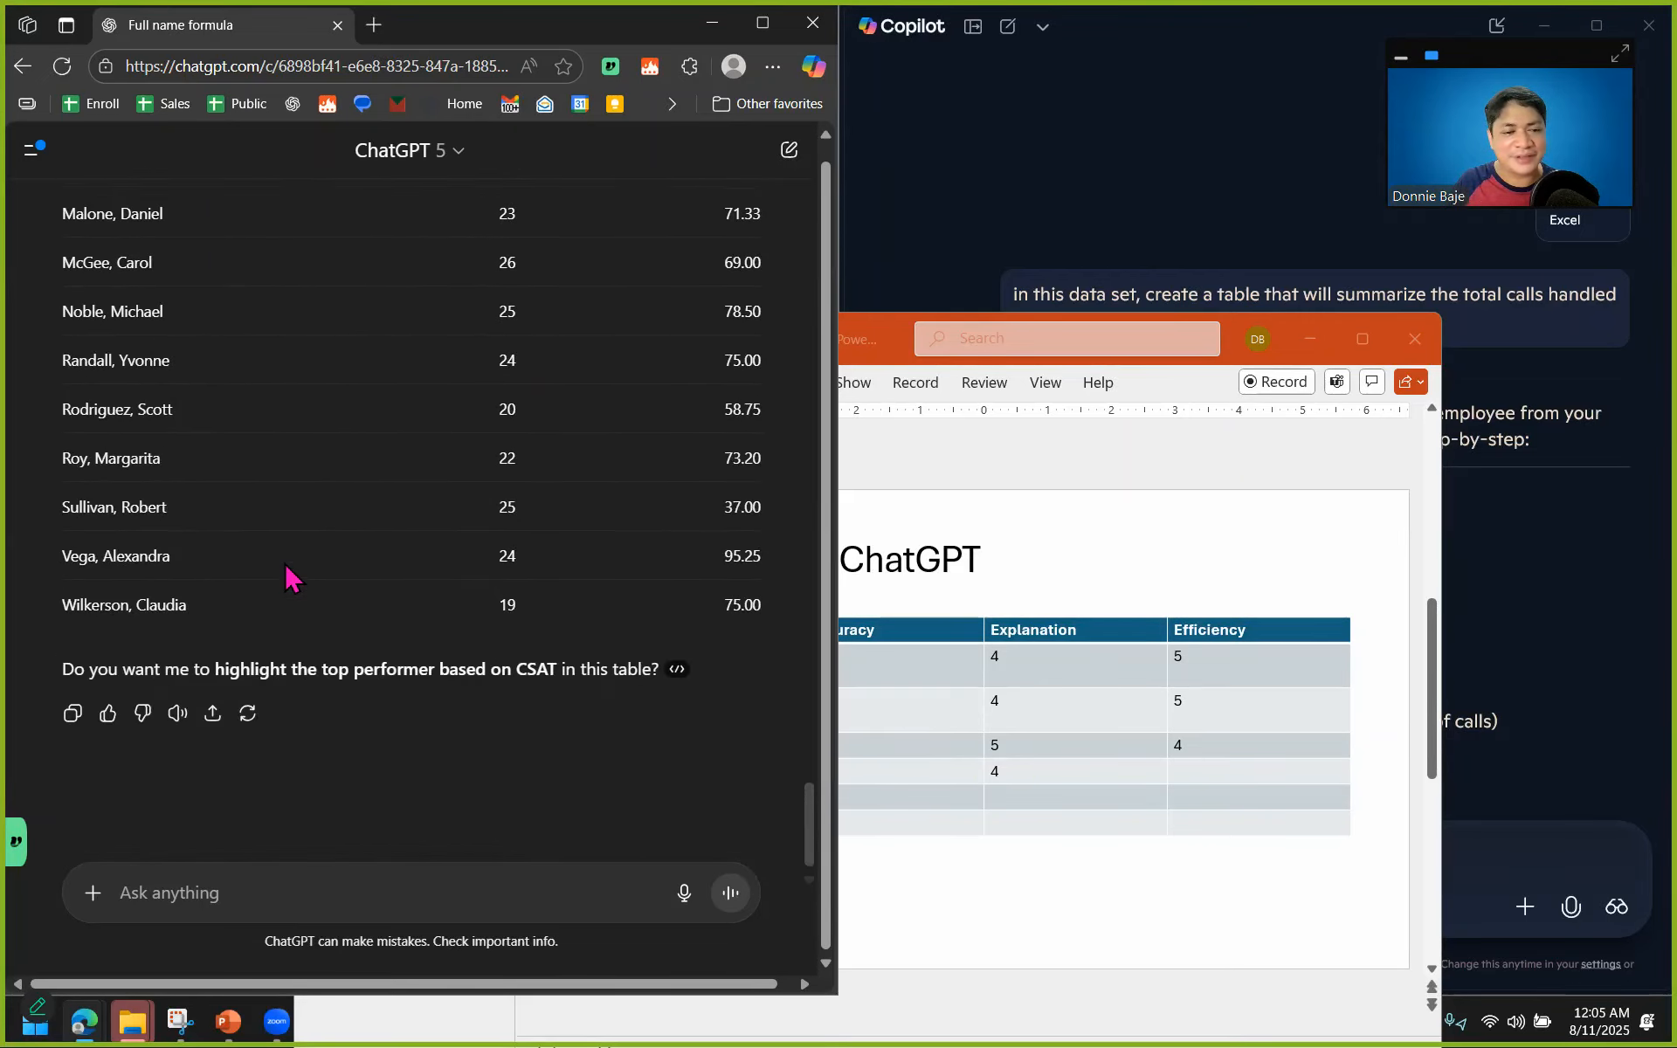
pyautogui.scroll(5, 288, 577)
pyautogui.click(1222, 768)
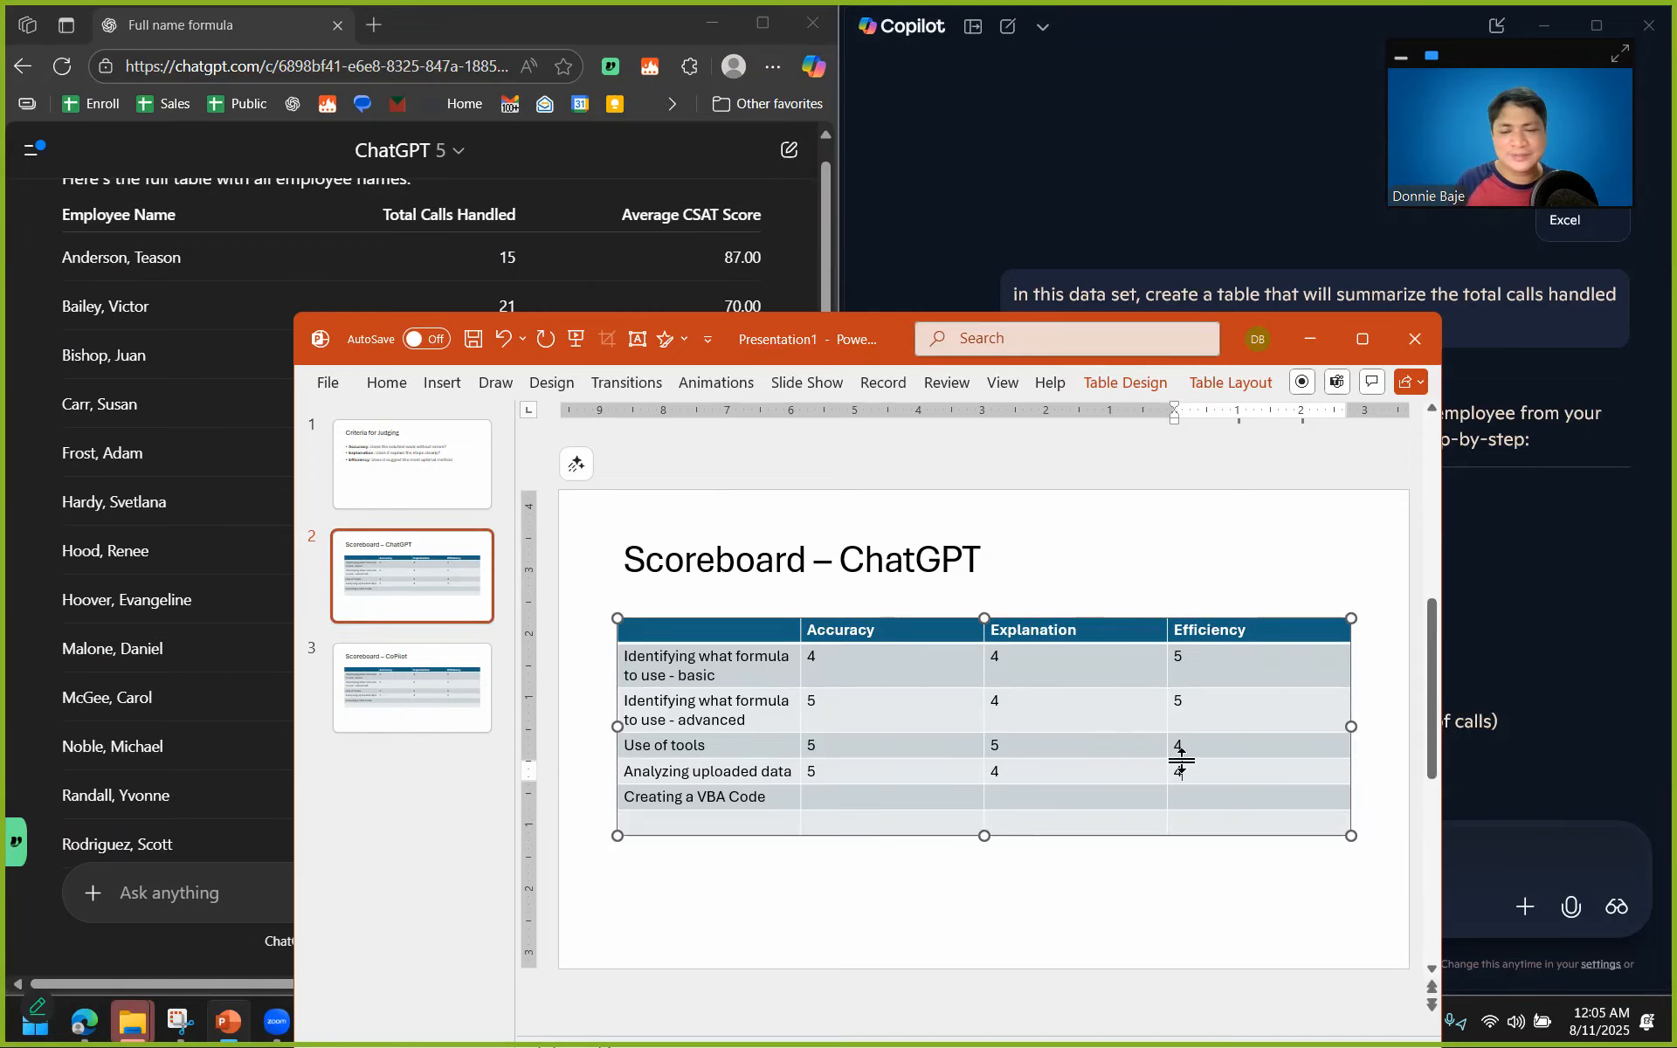
# Recheck the end of ChatGPT's full employee table, including its follow-up question, and return to the ChatGPT scoreboard.
pyautogui.click(196, 585)
pyautogui.scroll(-1, 196, 586)
pyautogui.scroll(-2, 210, 616)
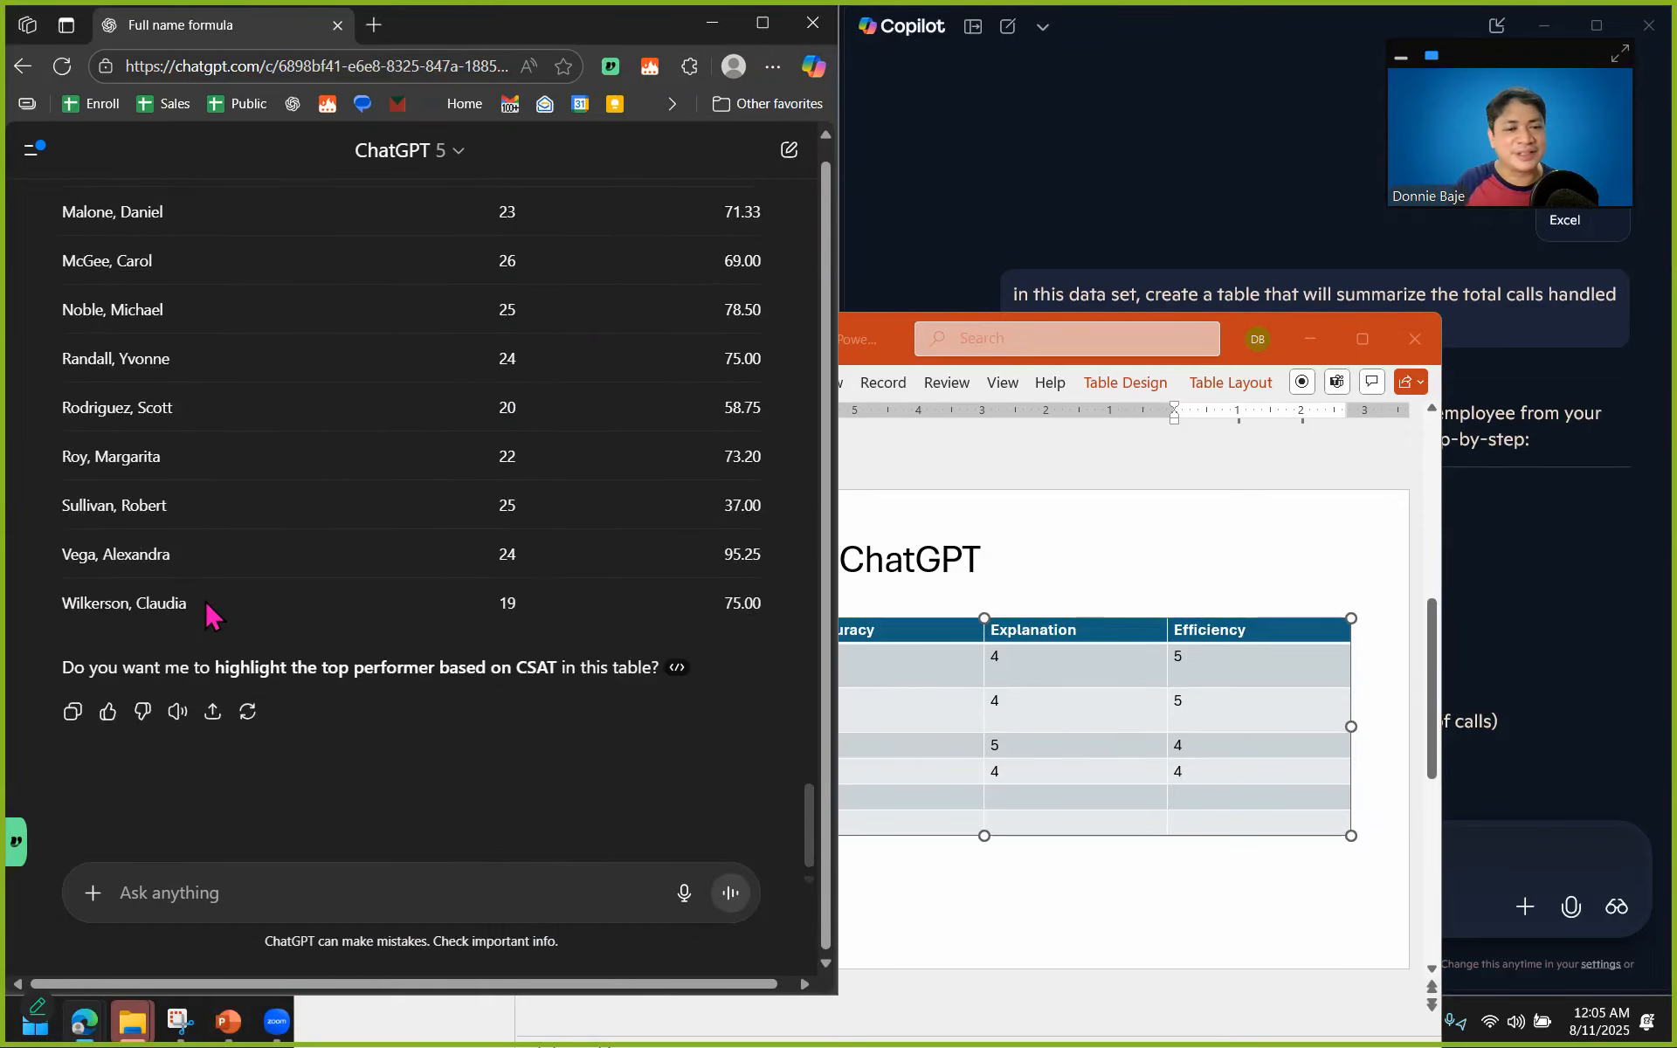
pyautogui.click(1362, 726)
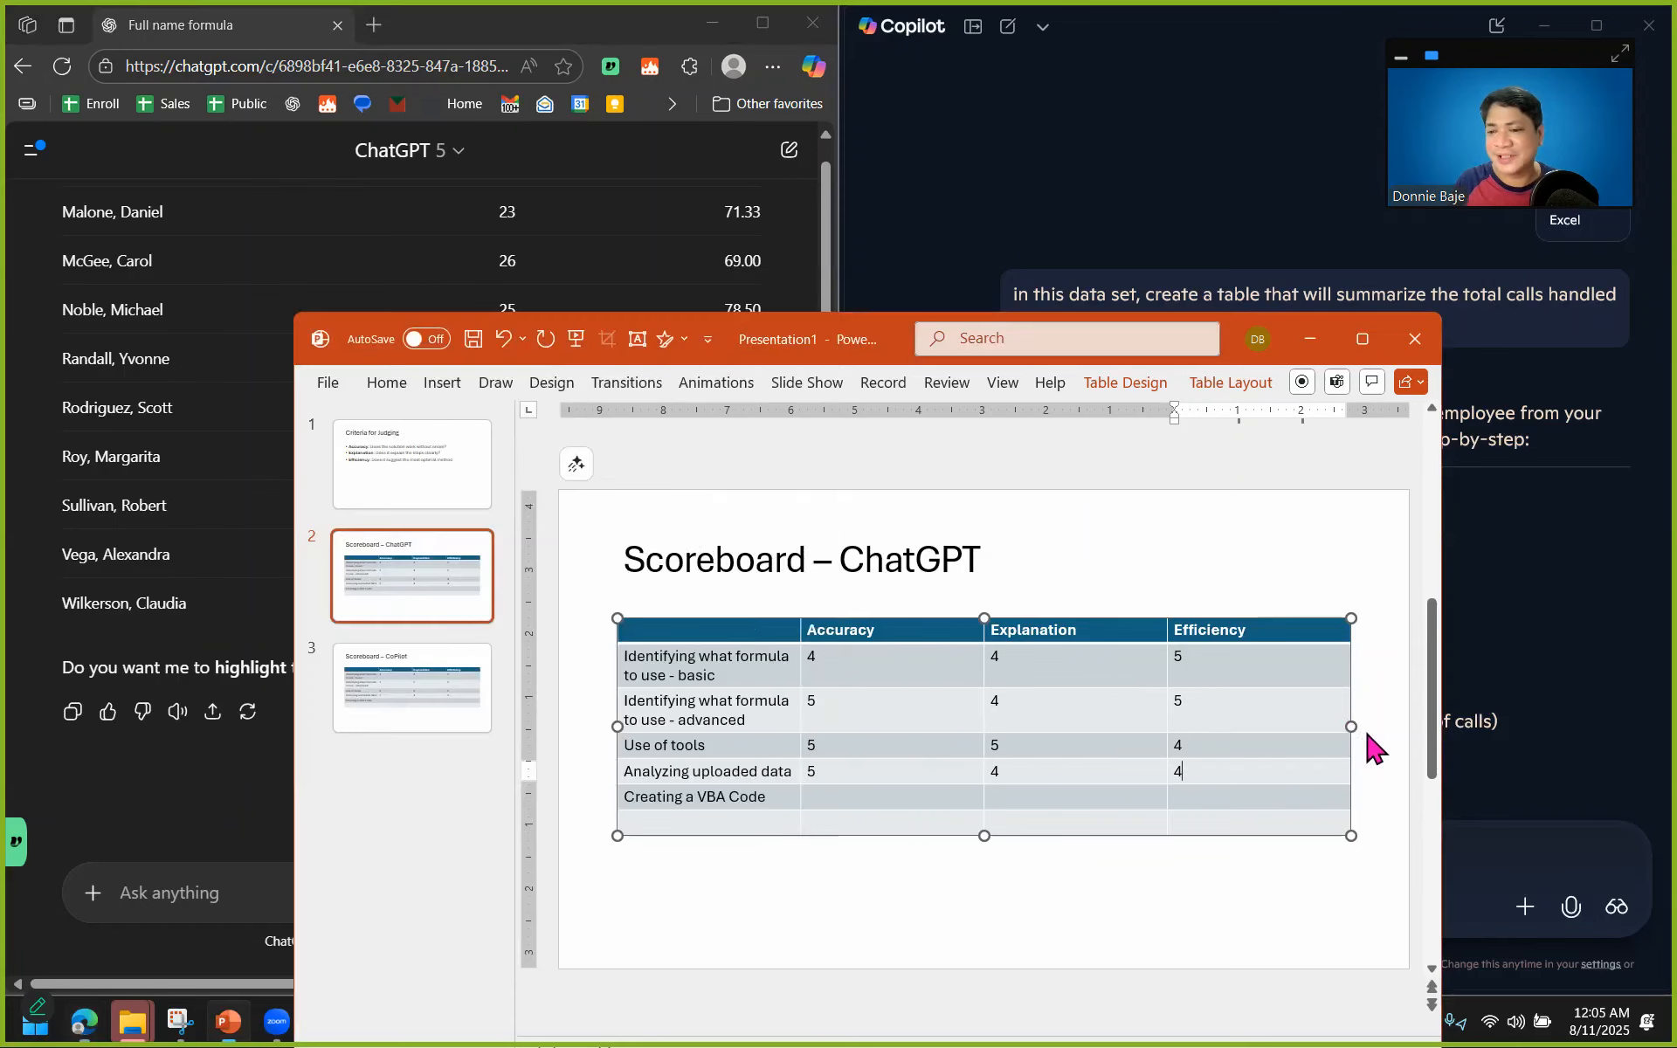
# Minimize the presentation and draft a Copilot prompt: "i want to create a vba command that will delete blank cells among cells that i wi".
pyautogui.click(1309, 340)
pyautogui.click(958, 846)
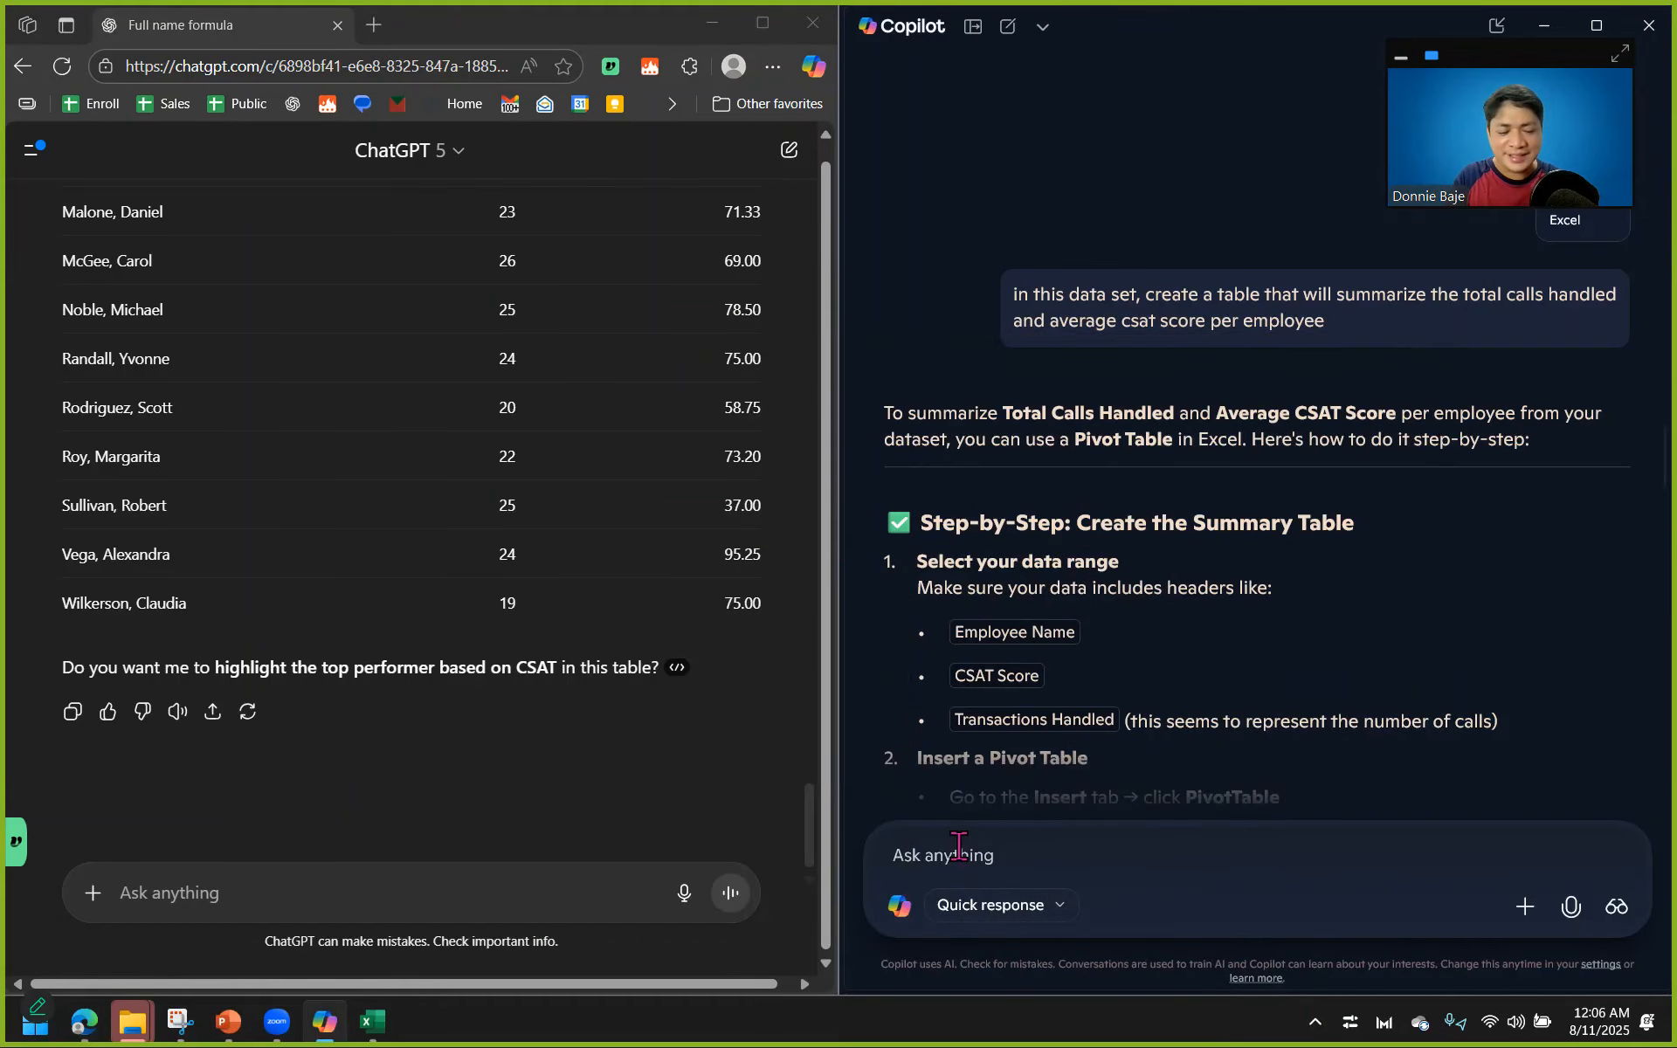
pyautogui.write('i want t')
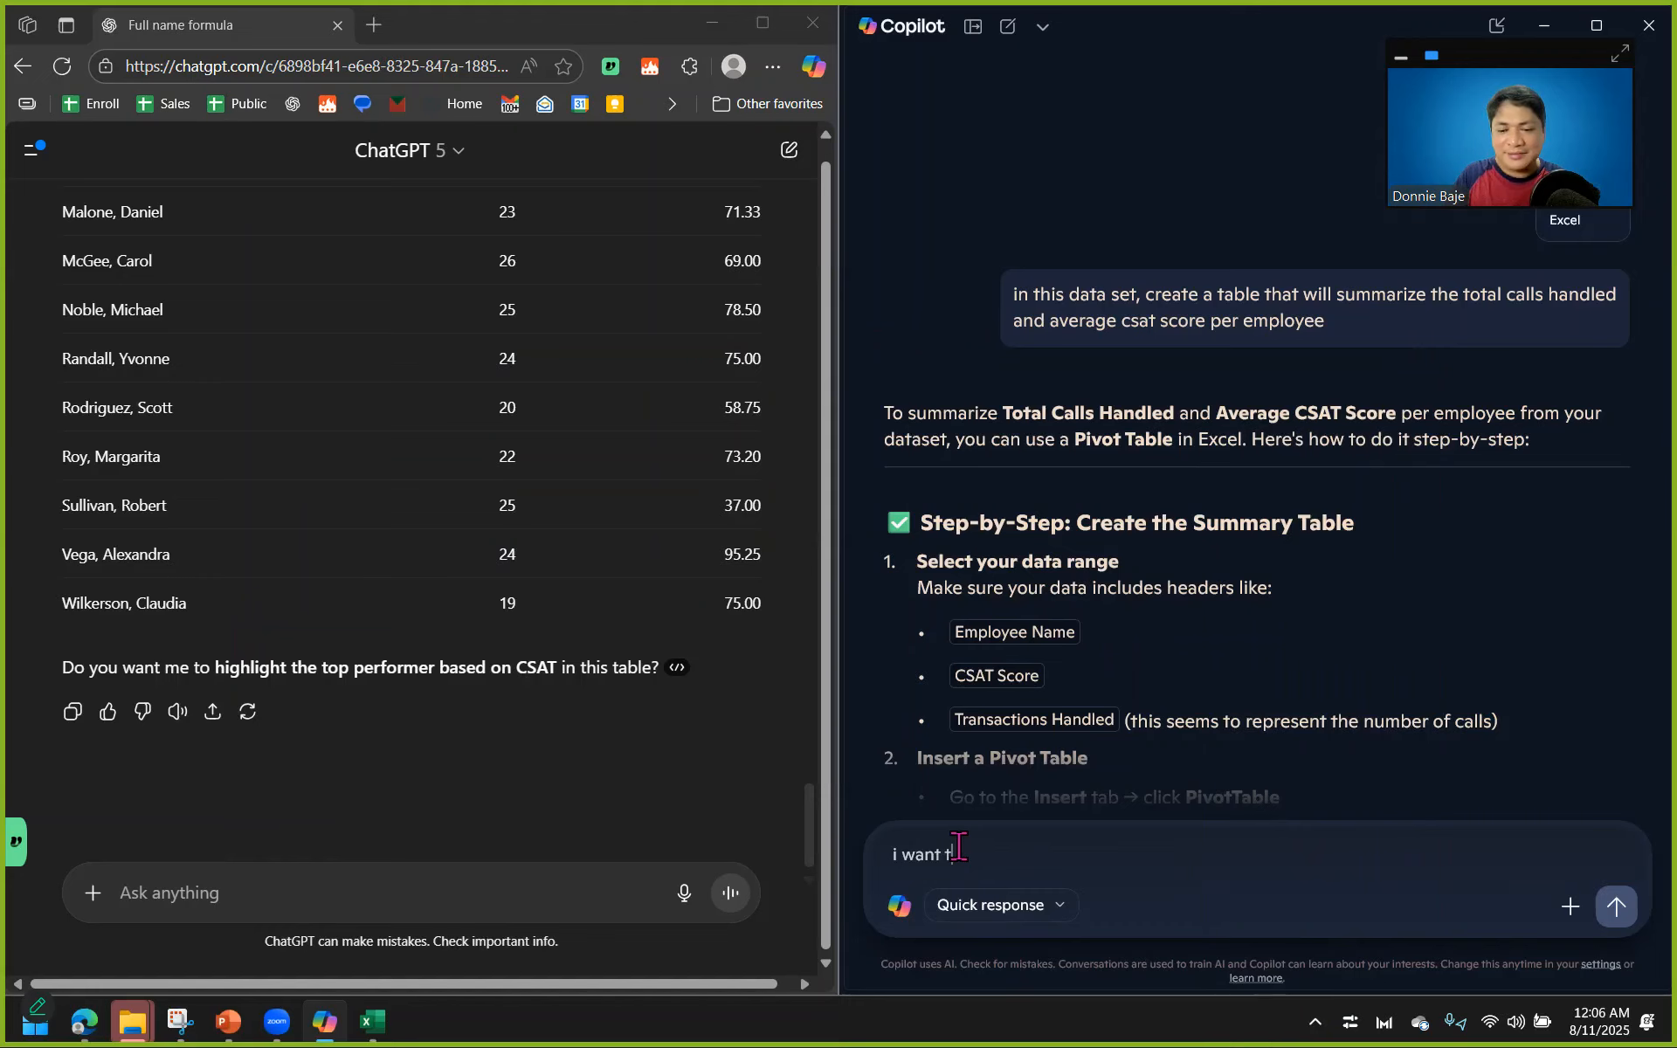
pyautogui.press('BackSpace')
pyautogui.press('BackSpace')
pyautogui.press('BackSpace')
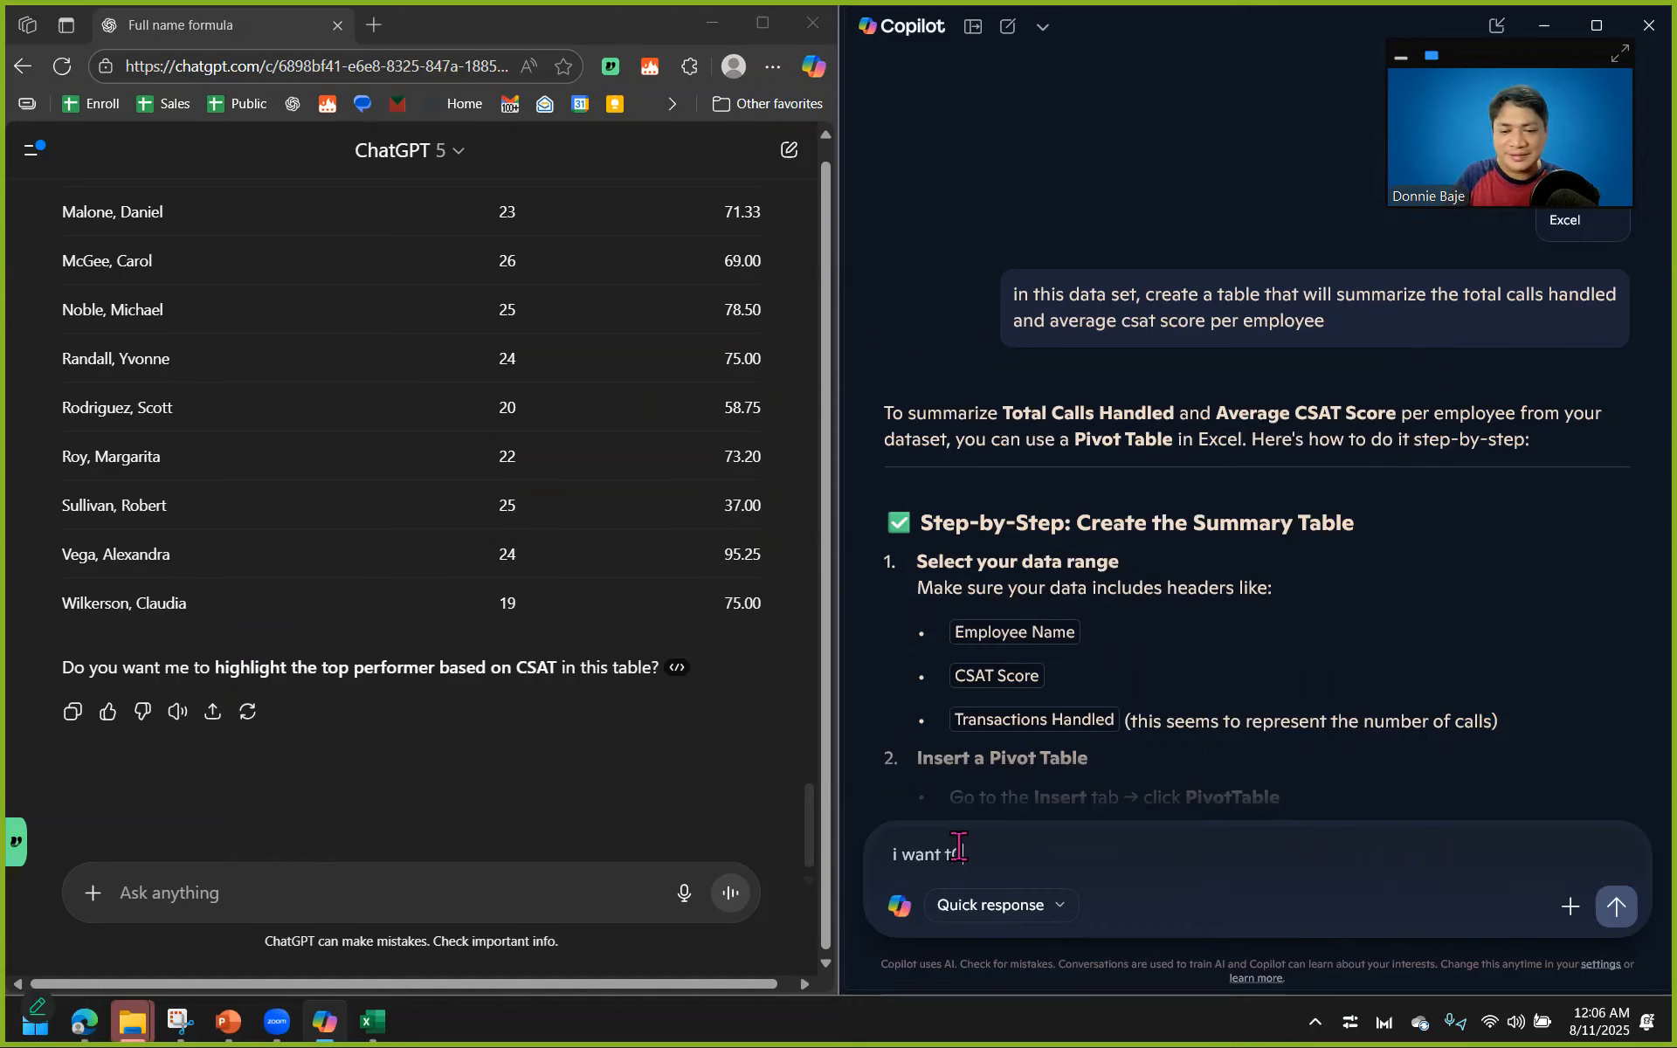
pyautogui.write('o crea ')
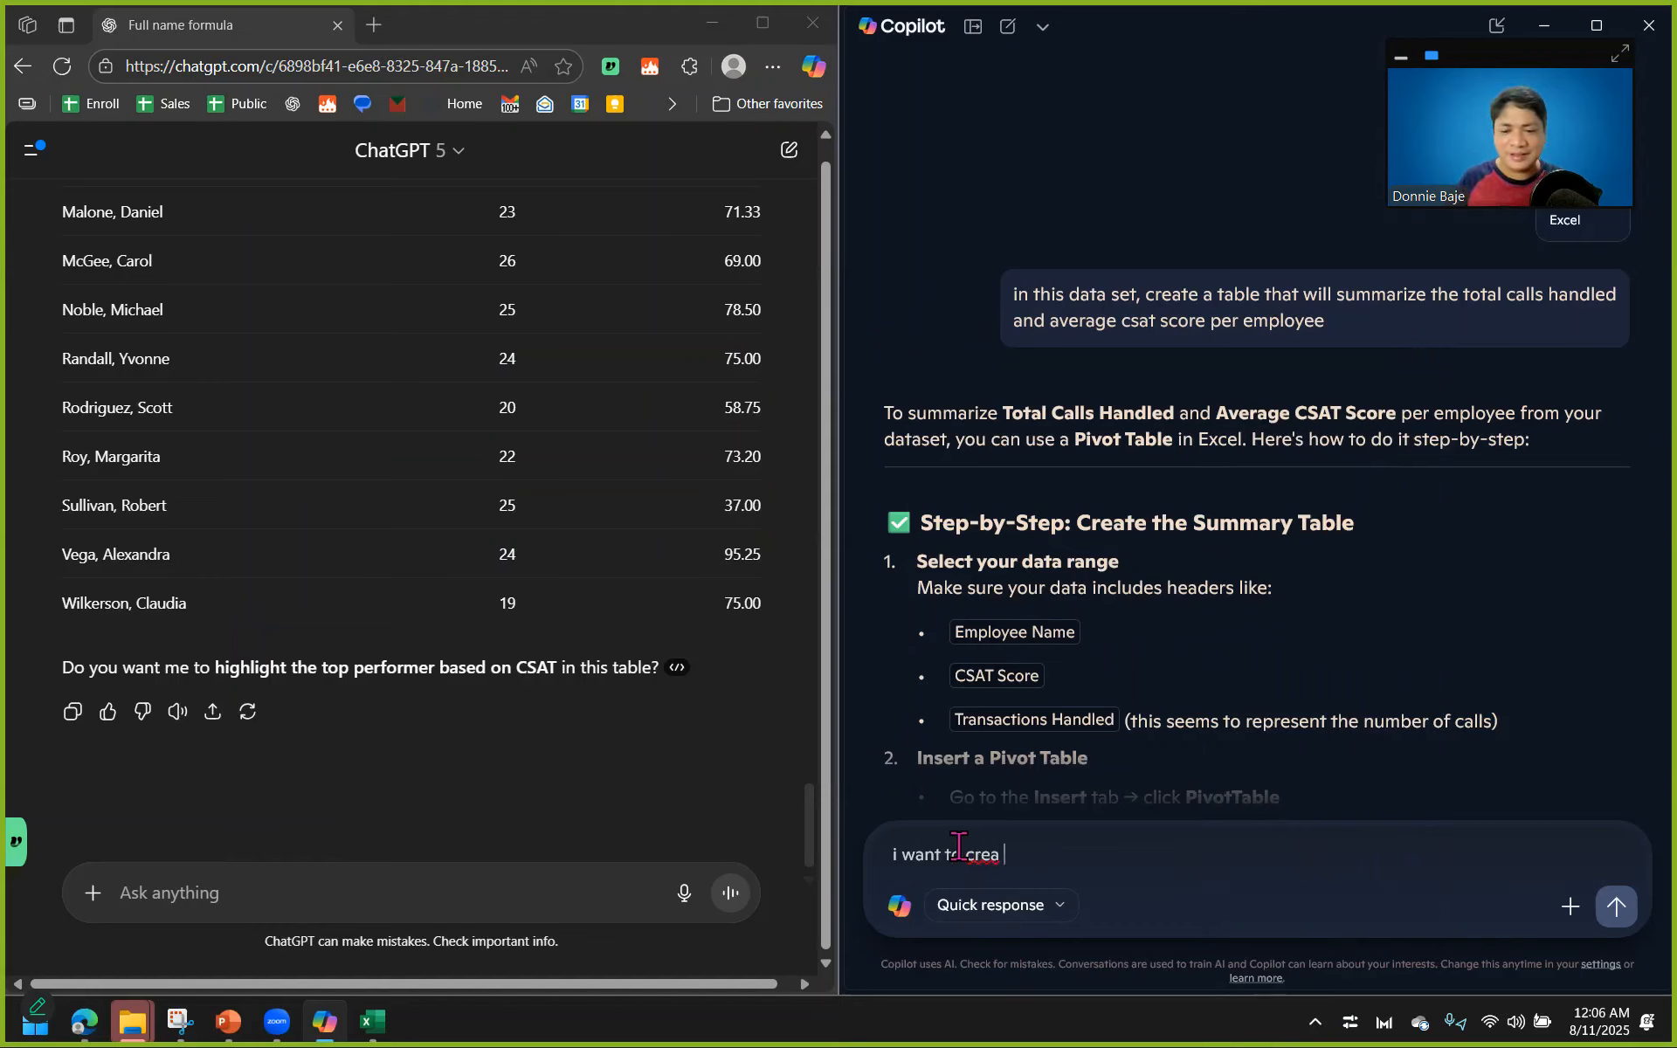
pyautogui.write('te a vba ')
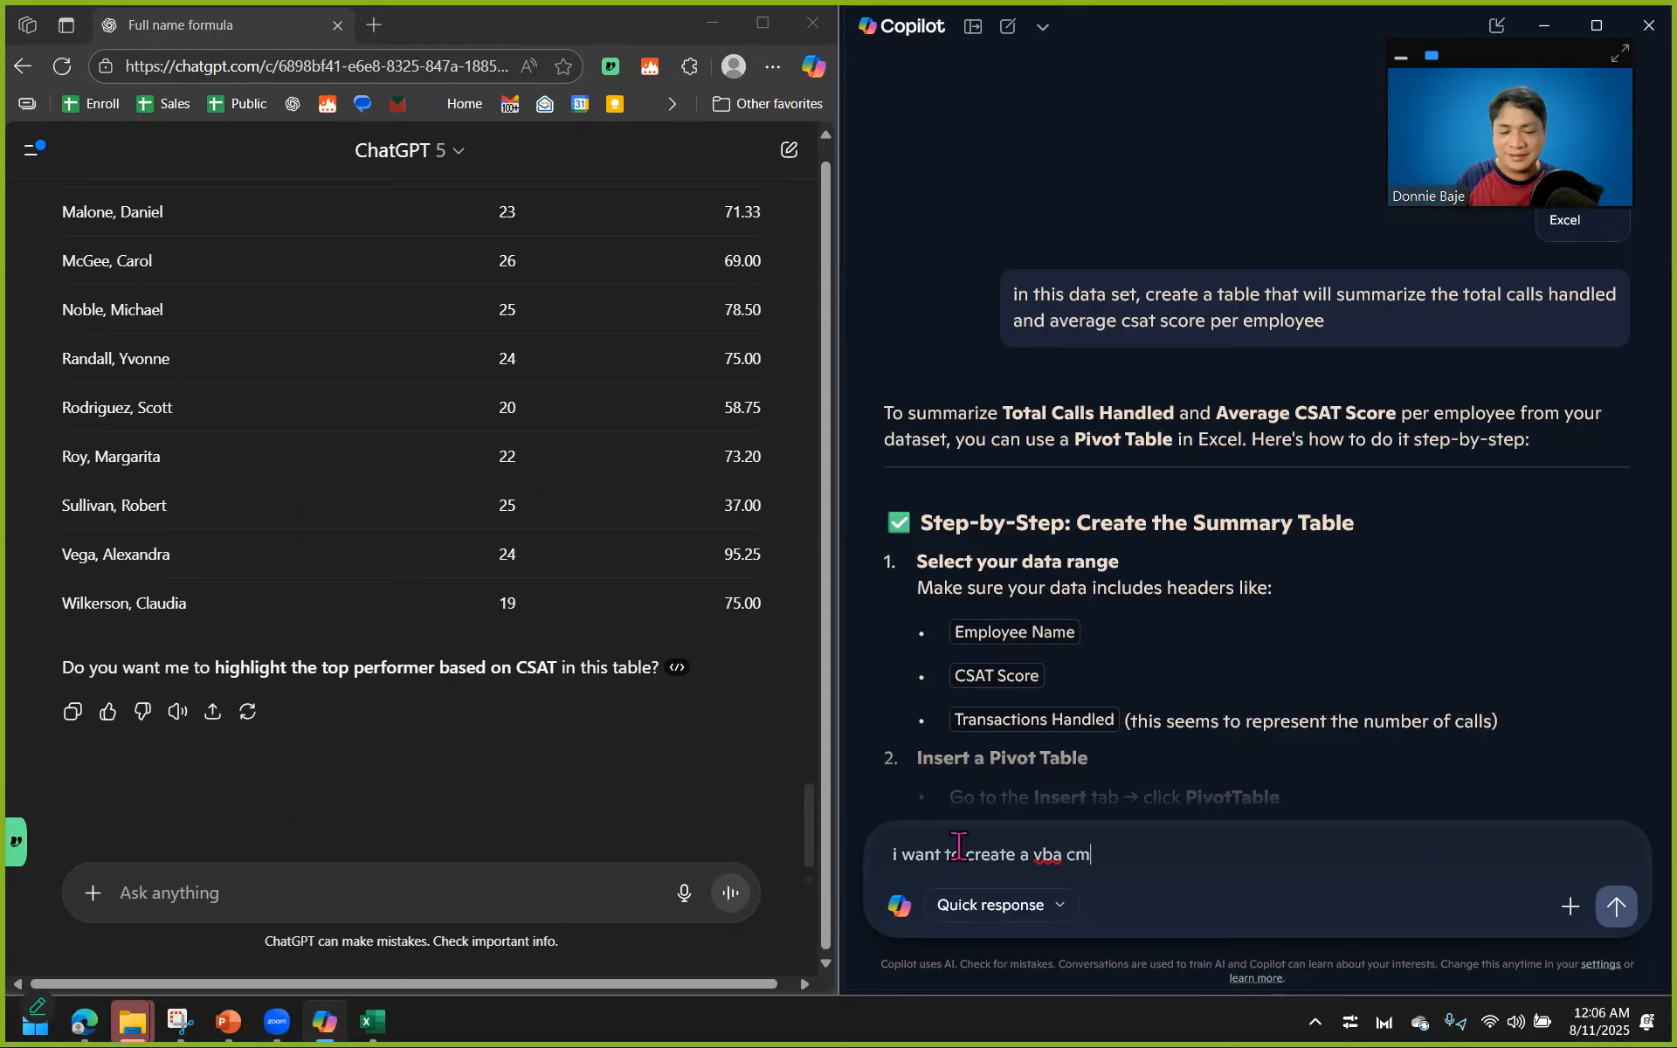
pyautogui.write('command that will delete blank cells among cells that i wi')
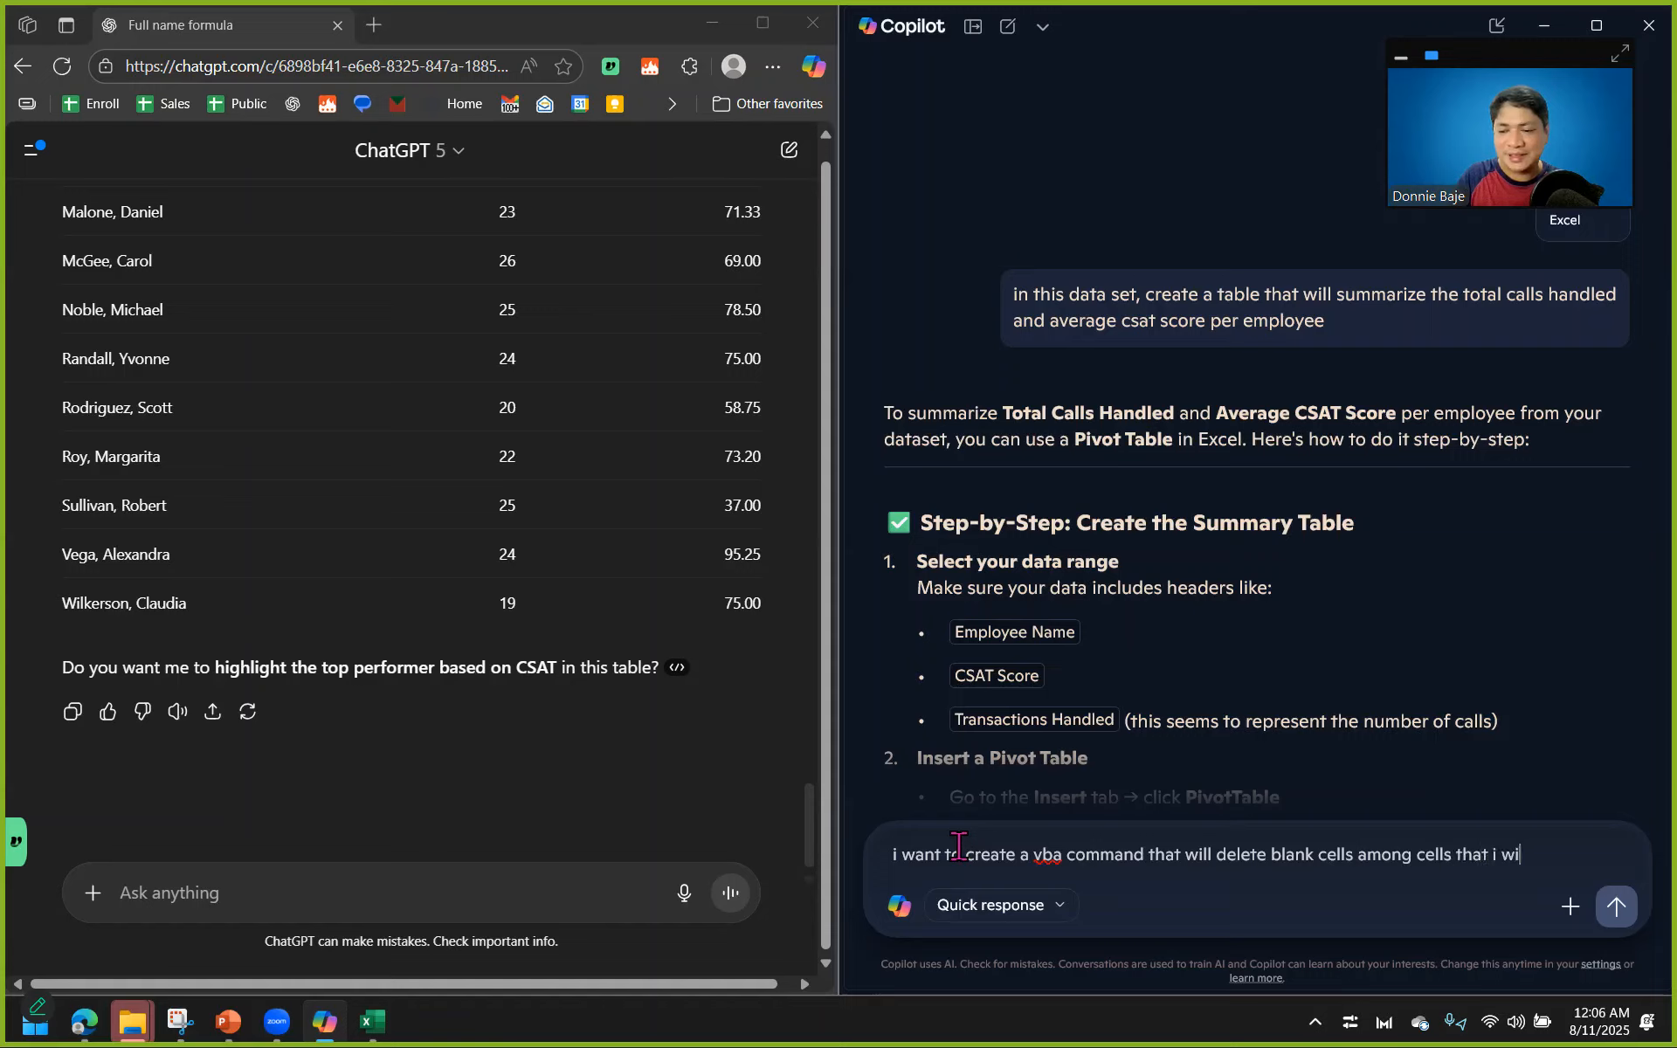
# Replace the prompt's blank-cell deletion request with formatting cells "that highlight as yellow fill color" and a Times New Roman font.
pyautogui.doubleClick(1448, 861)
pyautogui.moveTo(1216, 861); pyautogui.dragTo(1579, 868)
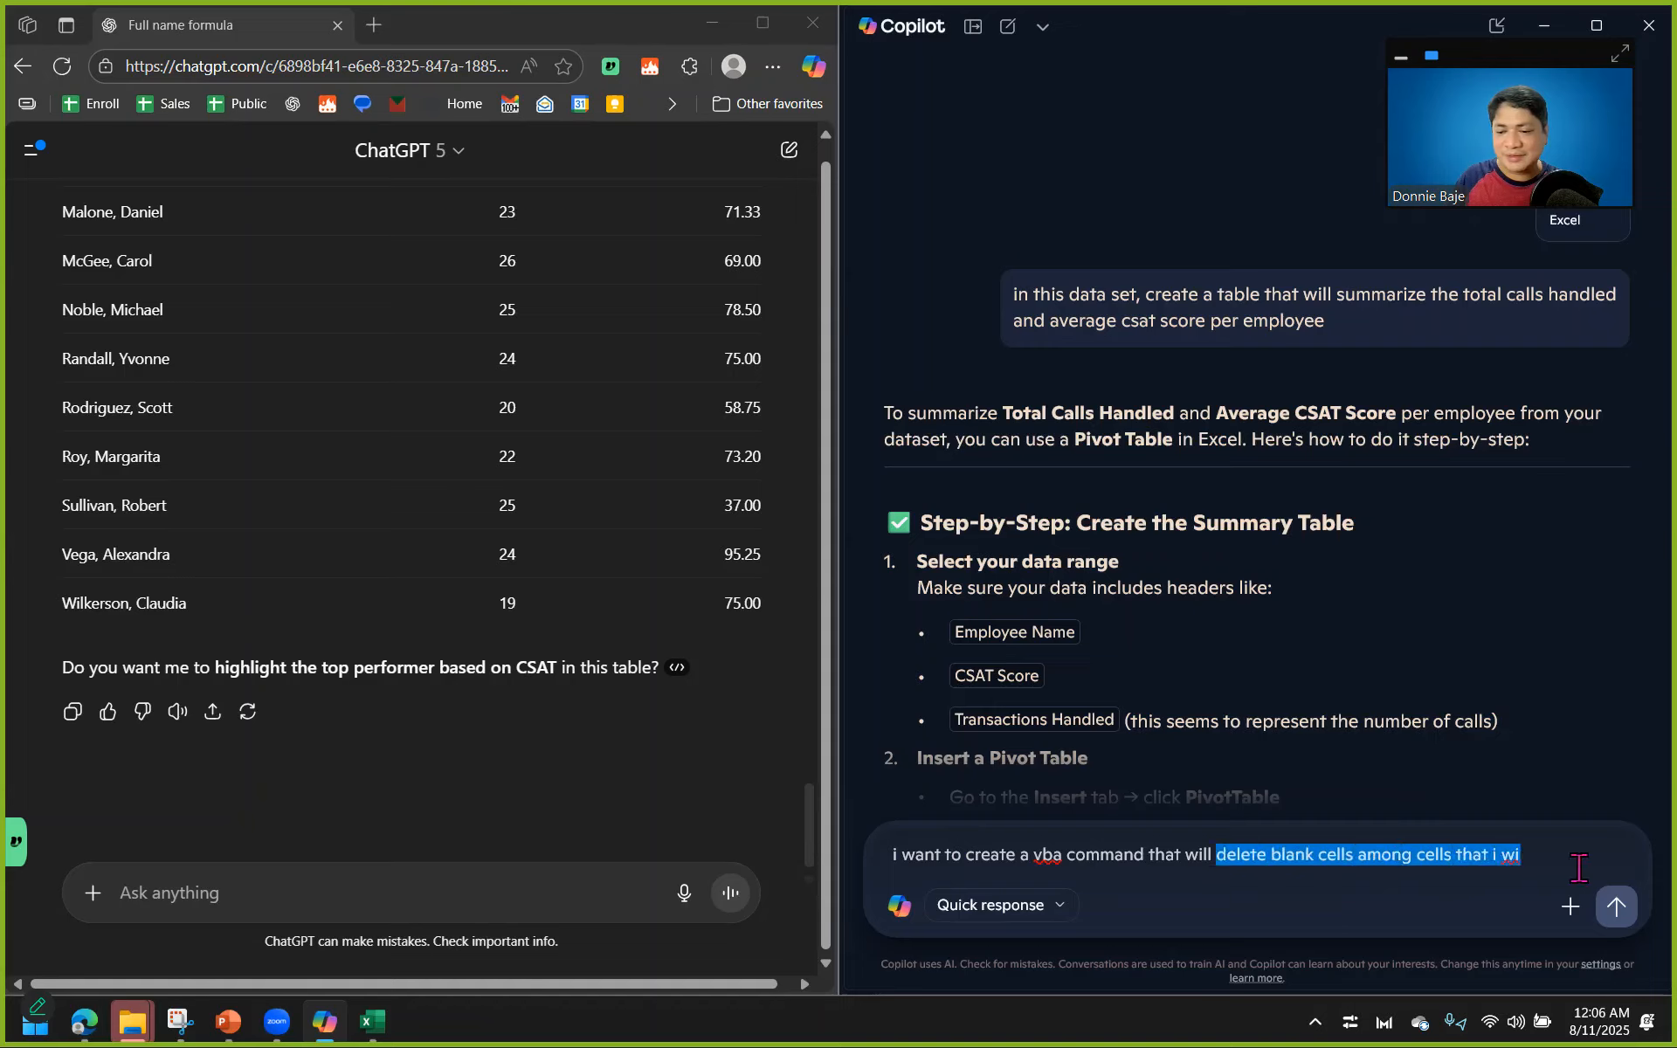
pyautogui.write('forma')
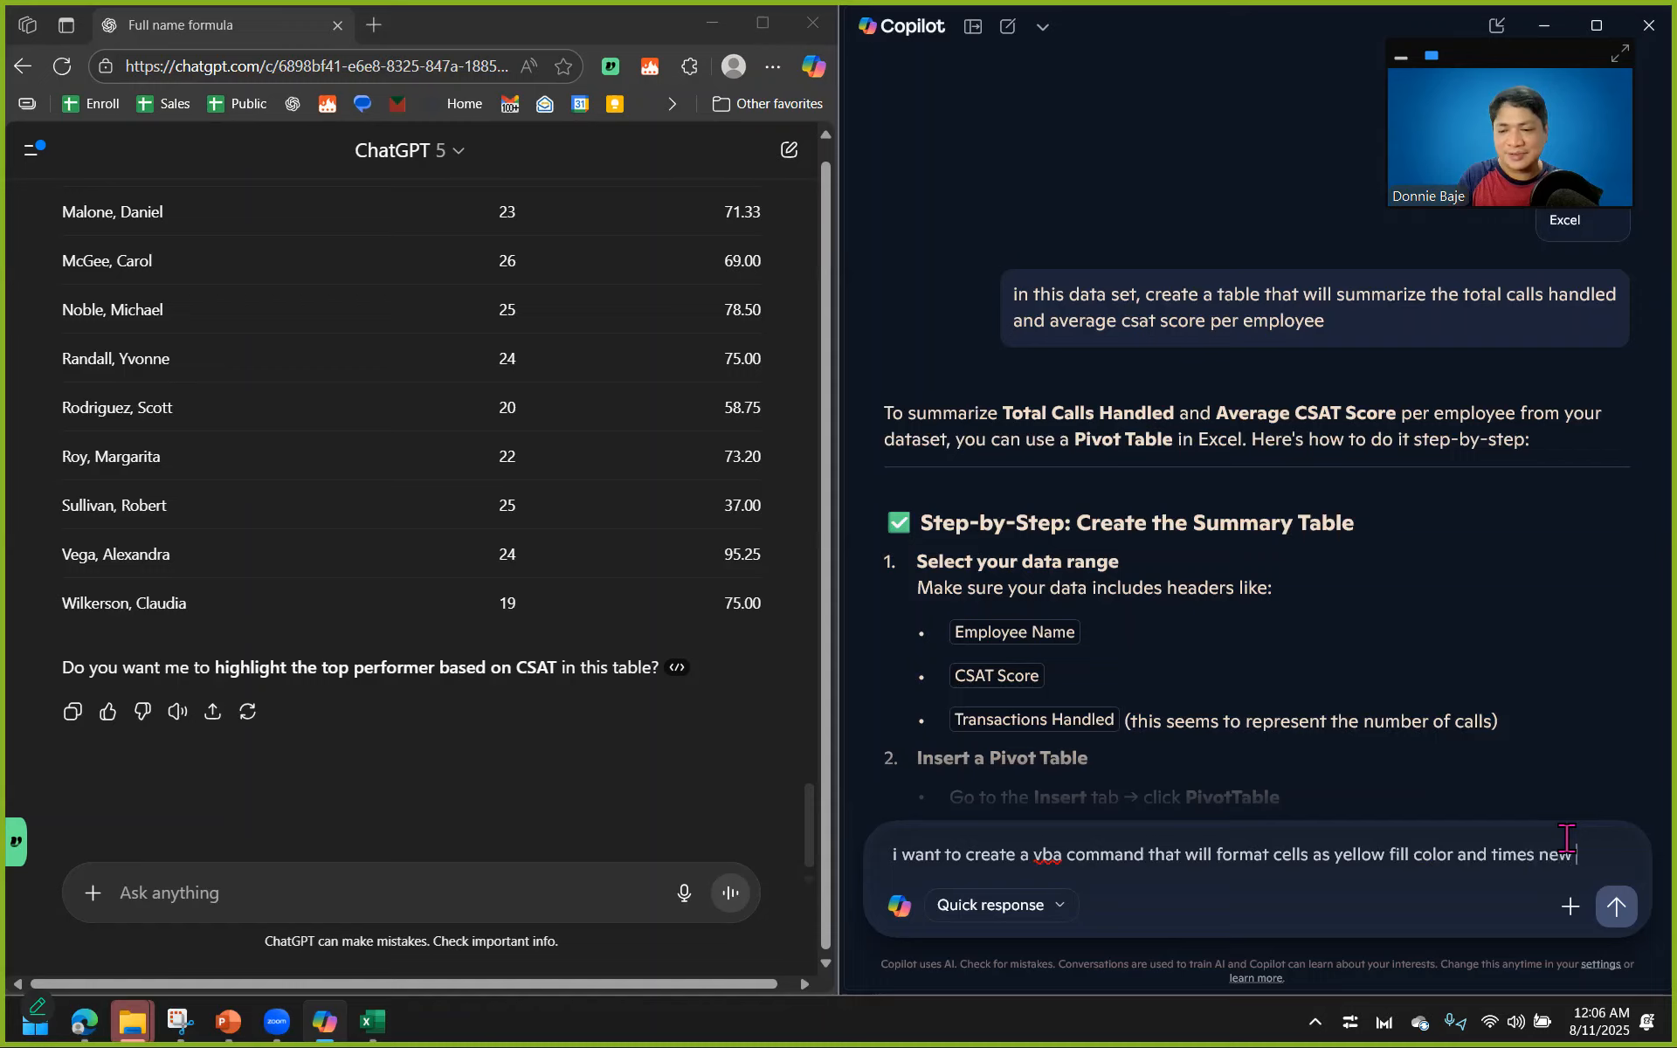
pyautogui.write('n')
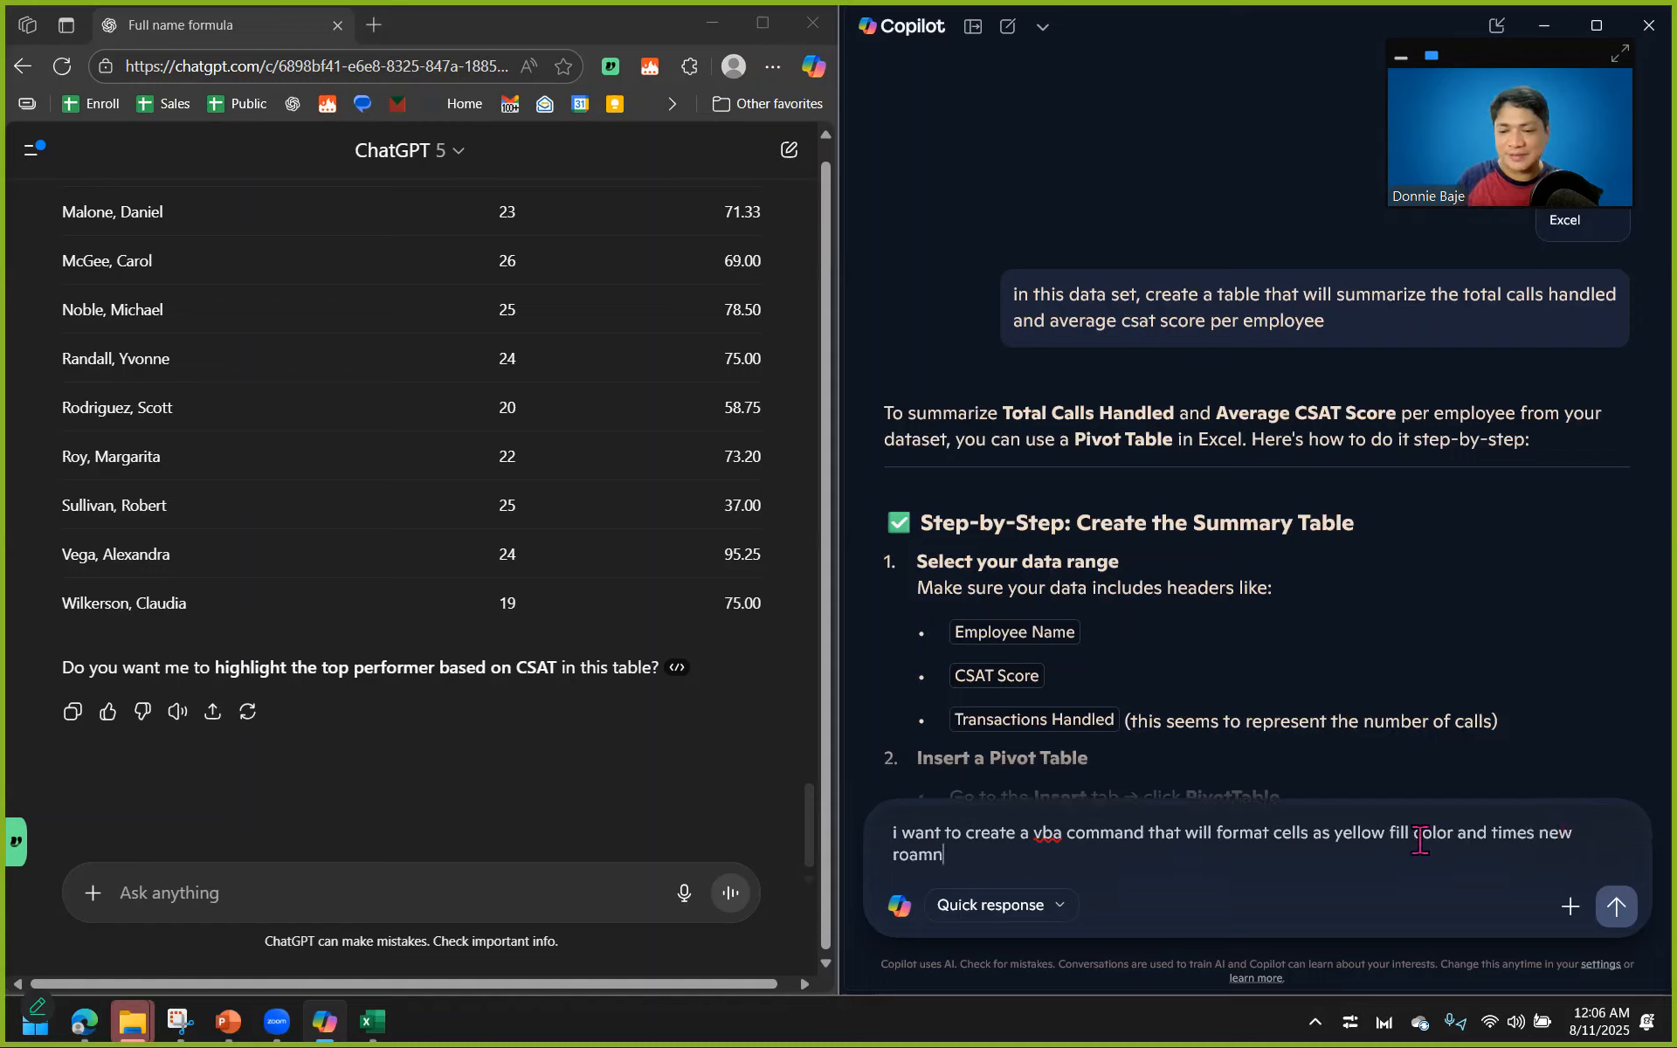
pyautogui.click(1334, 836)
pyautogui.write('that hi')
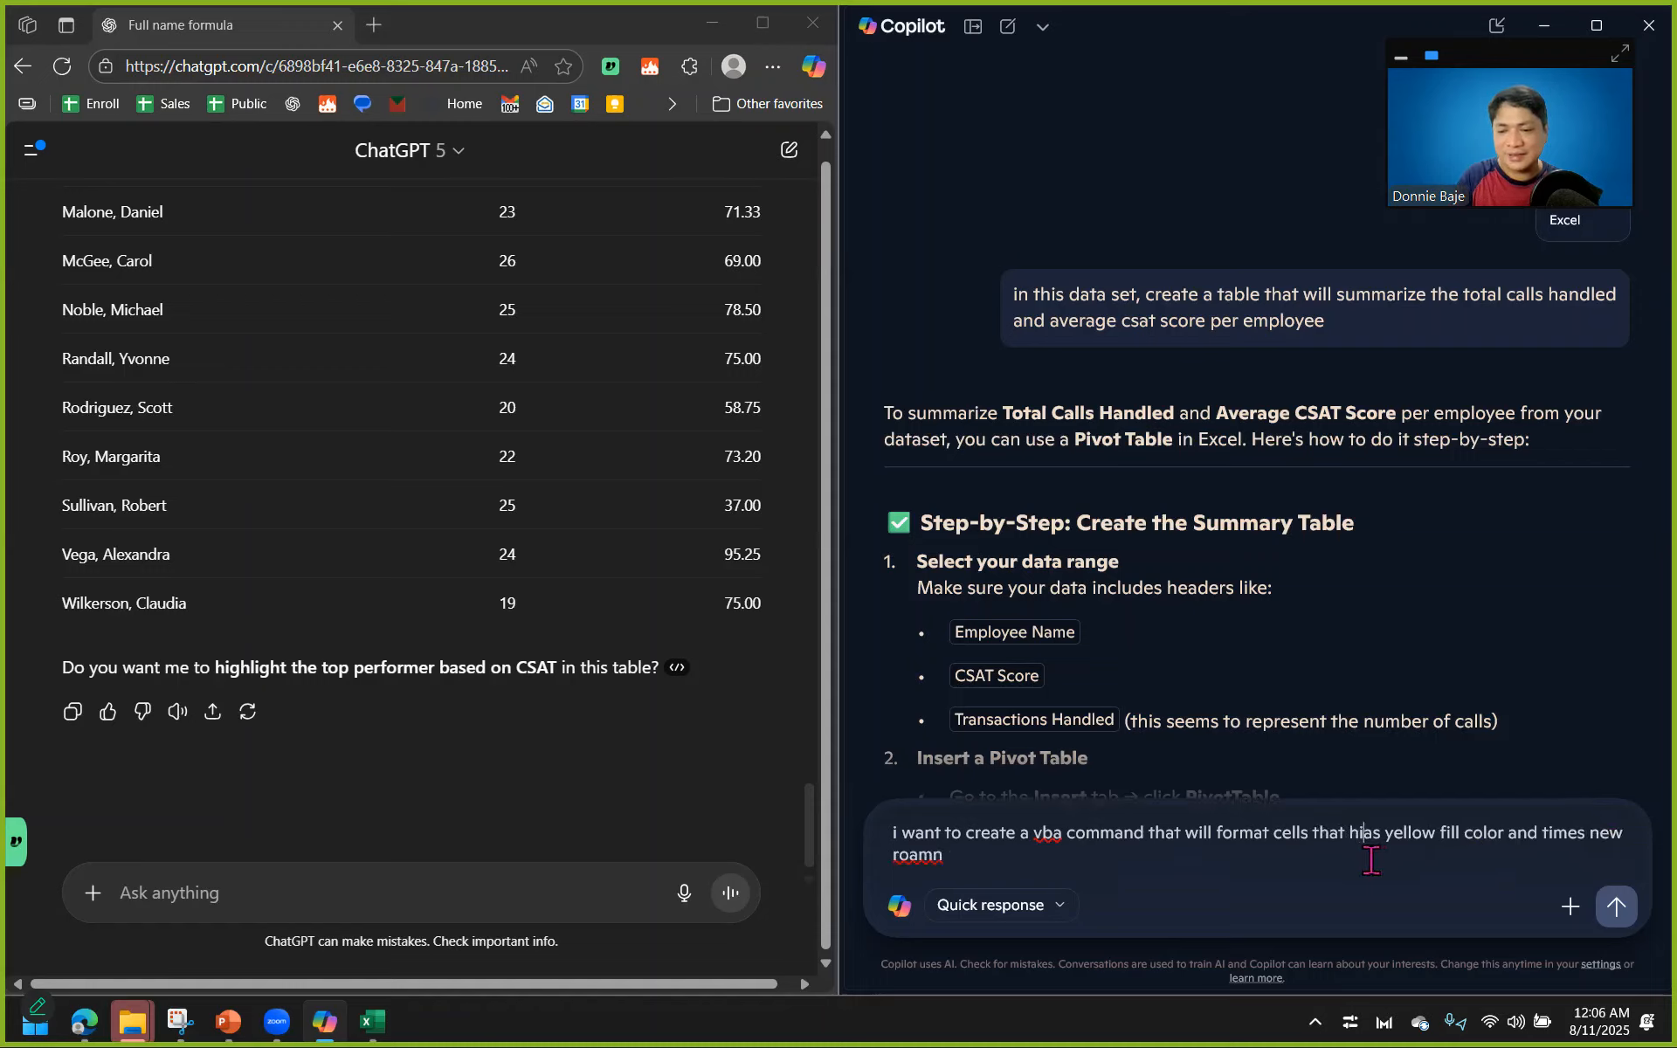
pyautogui.write('ghlight')
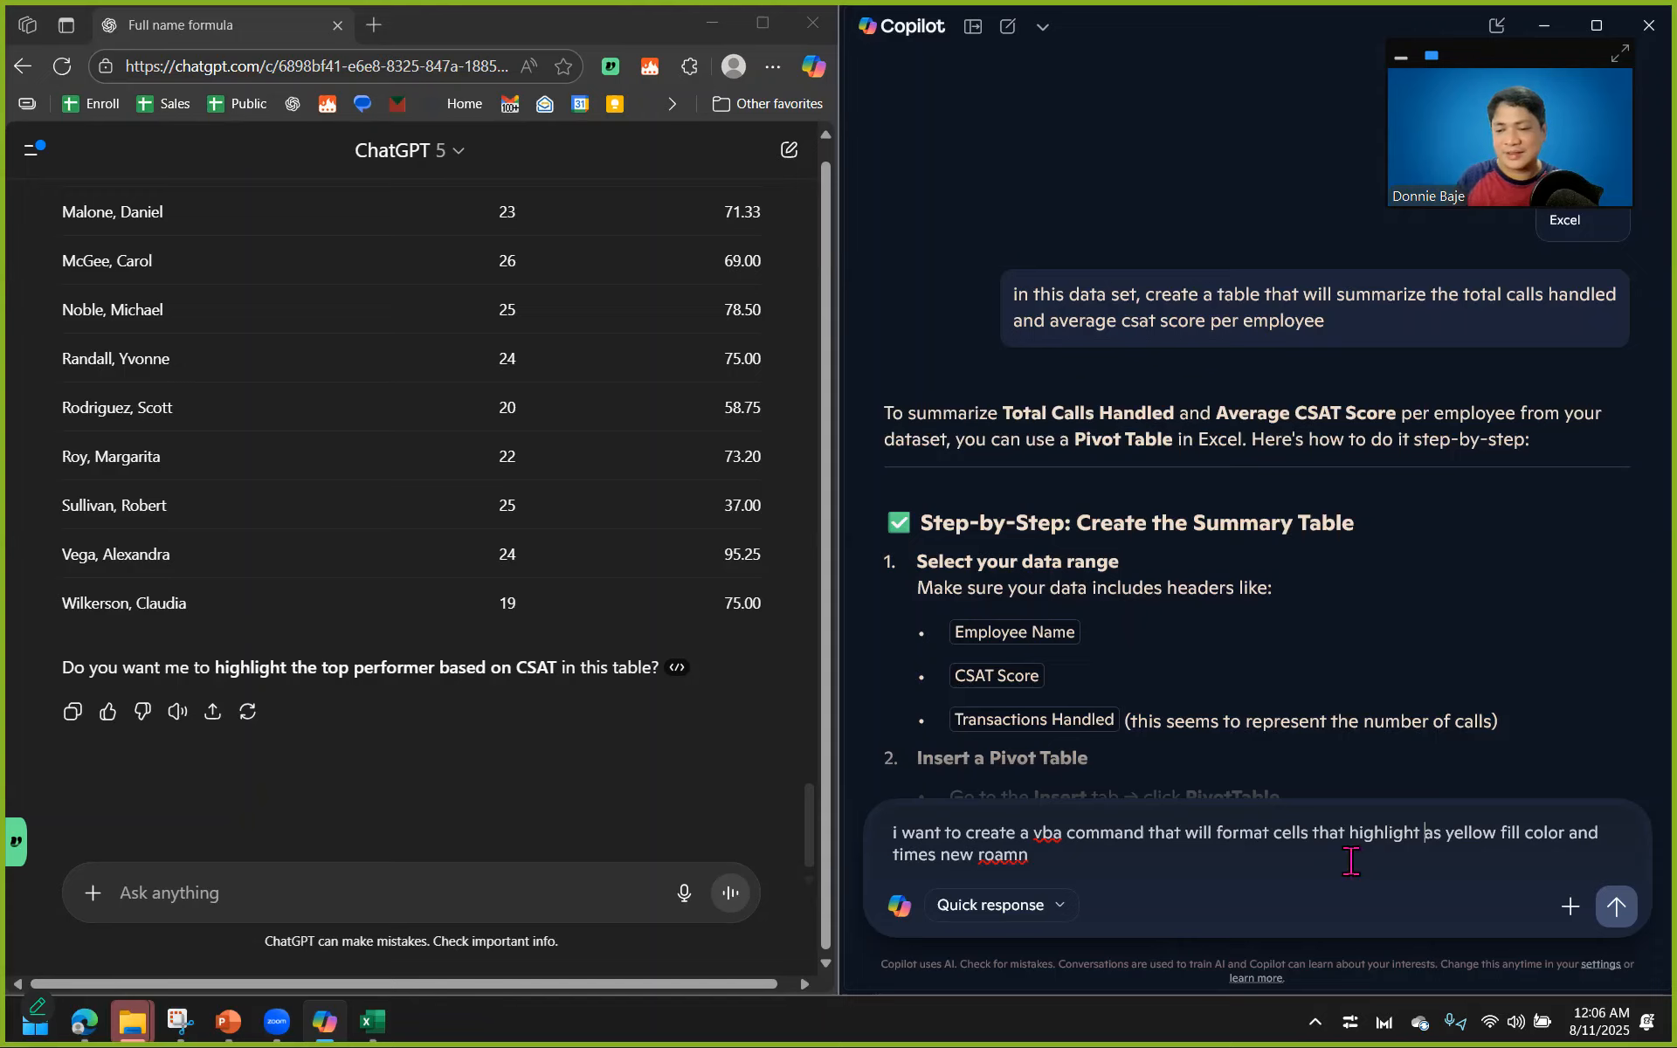
# Correct the prompt's font name to "times new roman" and append the condition wording "if the value is".
pyautogui.click(1068, 858)
pyautogui.press('BackSpace')
pyautogui.press('BackSpace')
pyautogui.press('BackSpace')
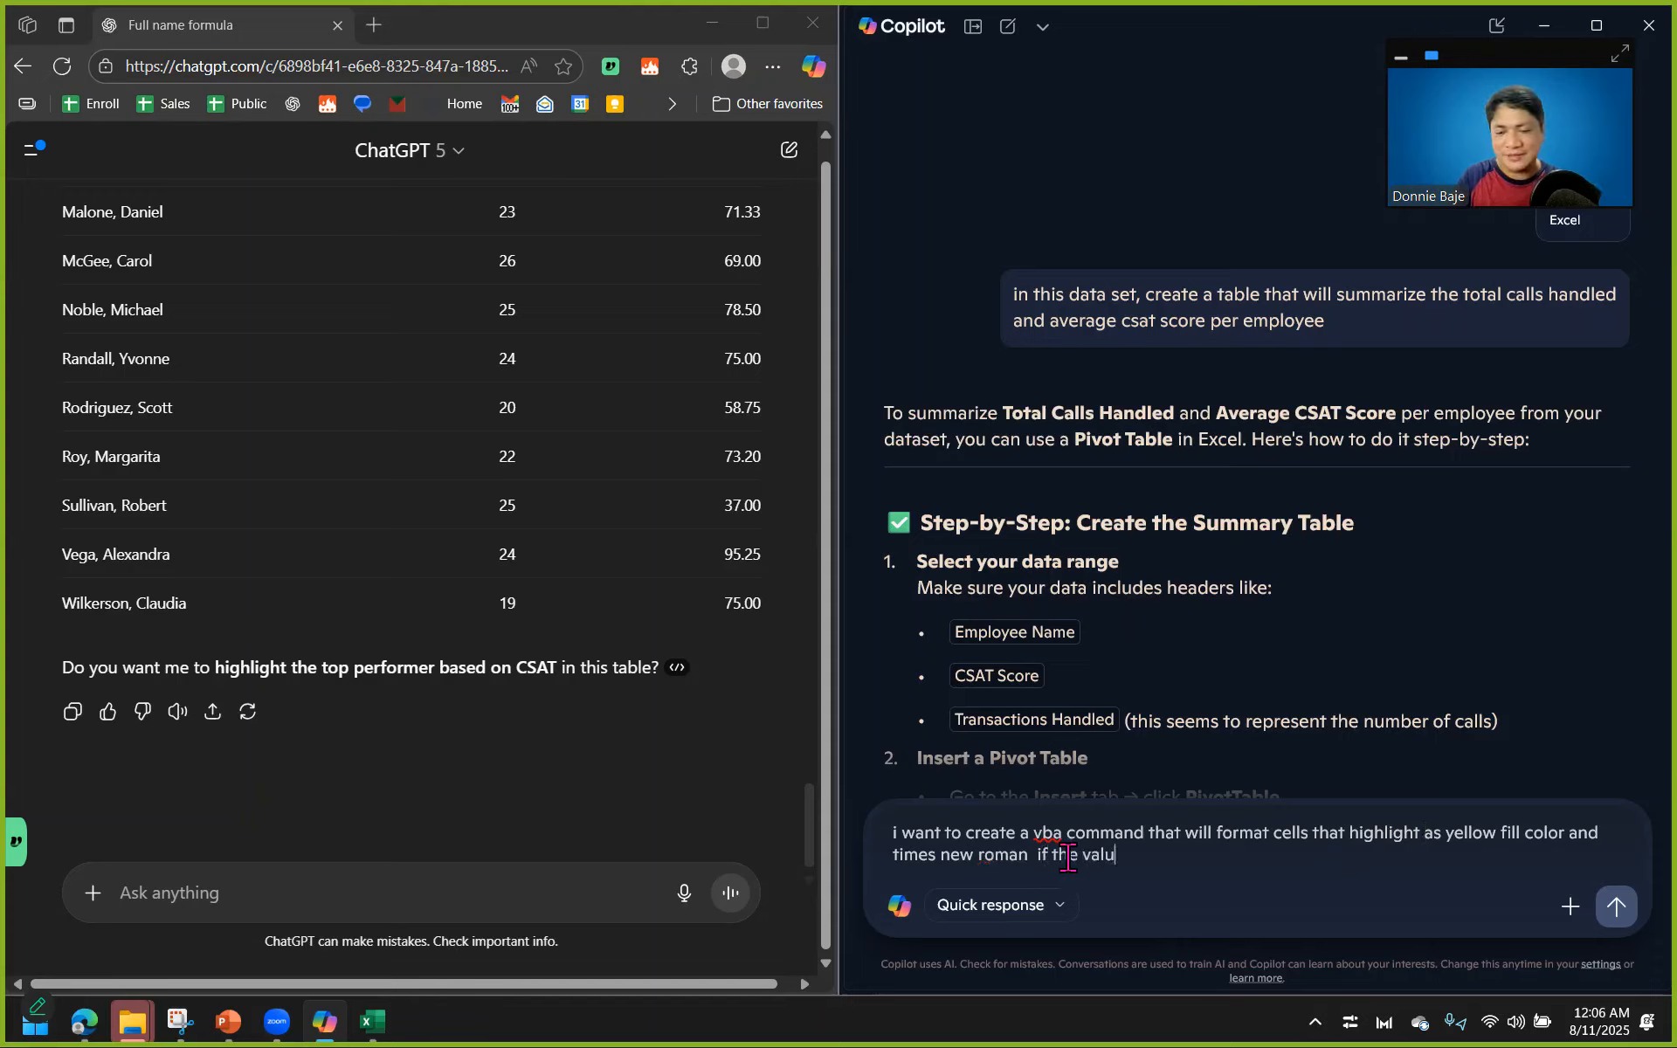
# Switch to the data.xlsx workbook, filter Employee Name to include all employees, and move the workbook window higher.
pyautogui.click(372, 1022)
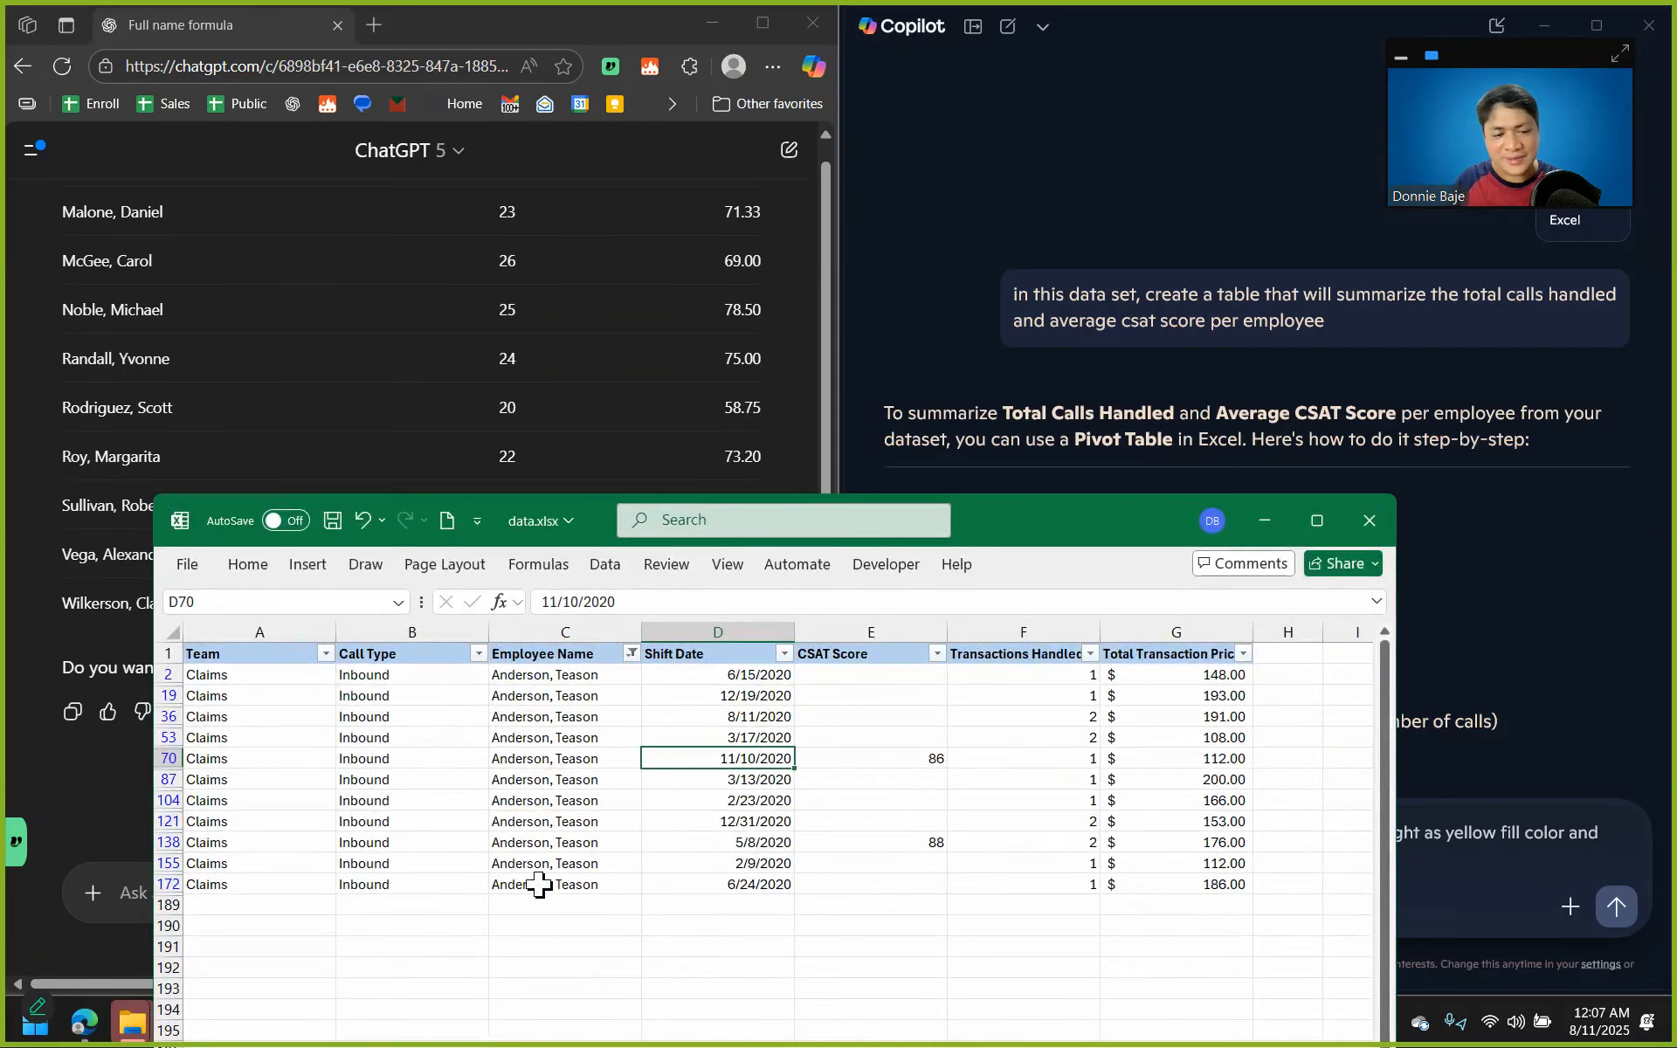
pyautogui.click(632, 653)
pyautogui.click(421, 326)
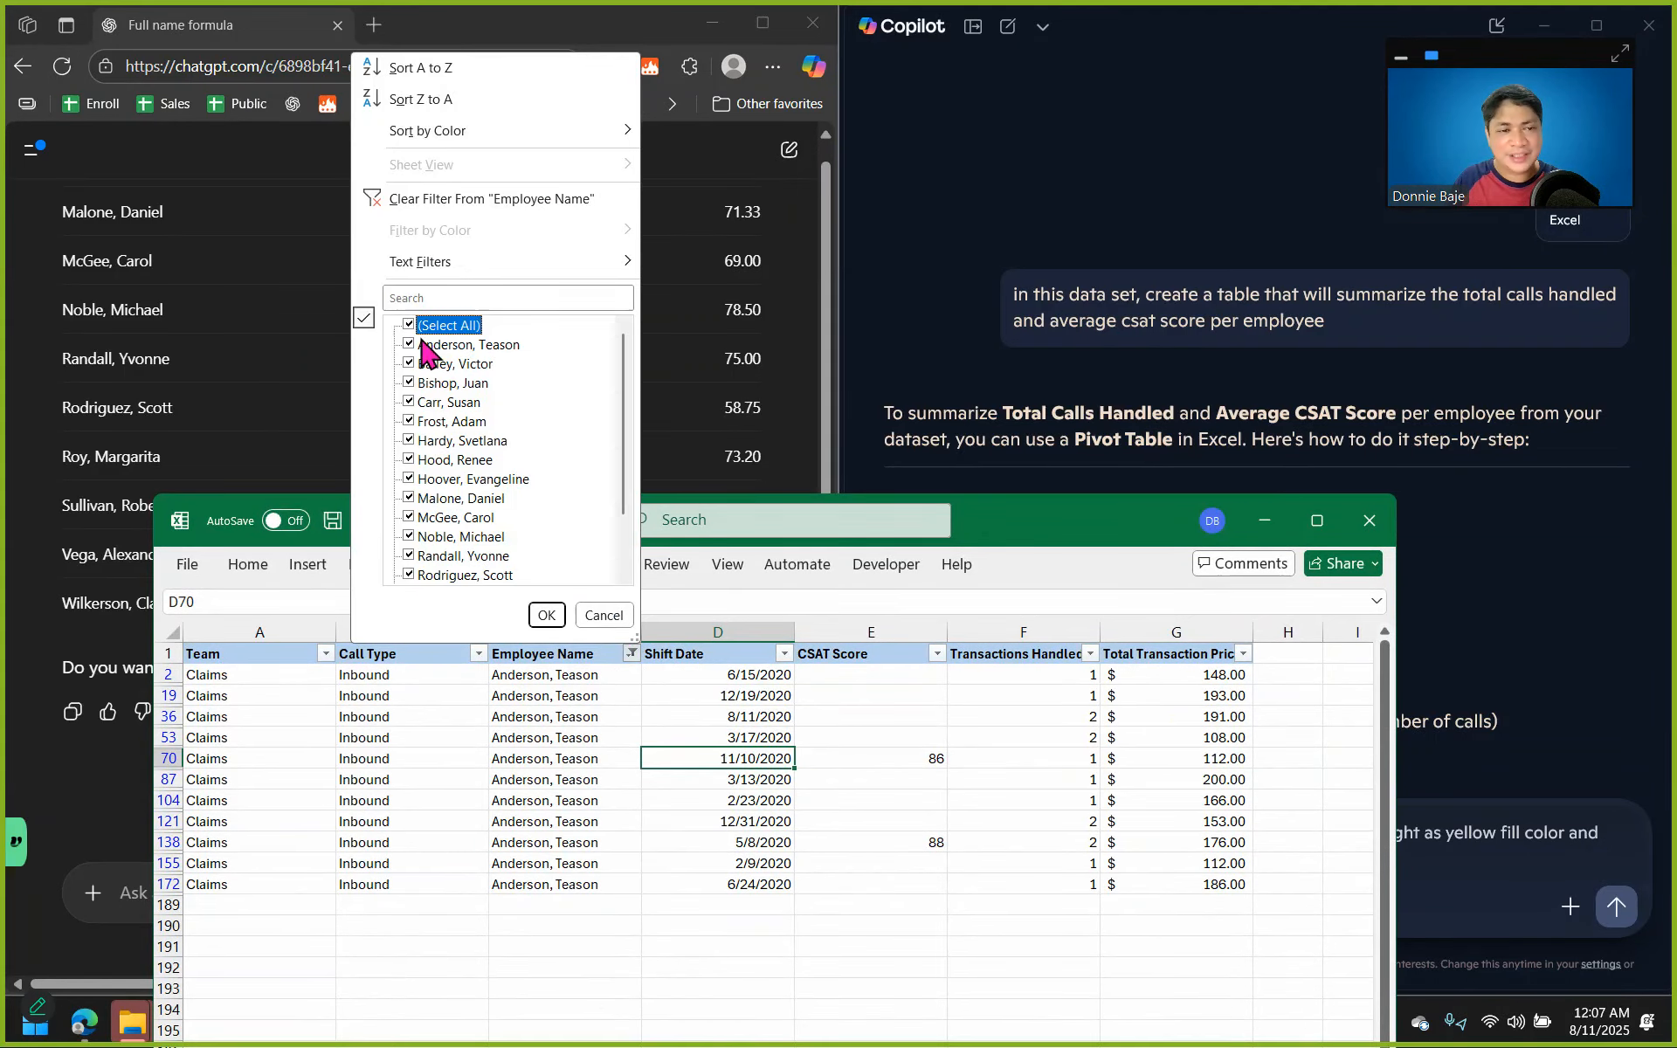
pyautogui.click(546, 615)
pyautogui.moveTo(1057, 534); pyautogui.dragTo(955, 248)
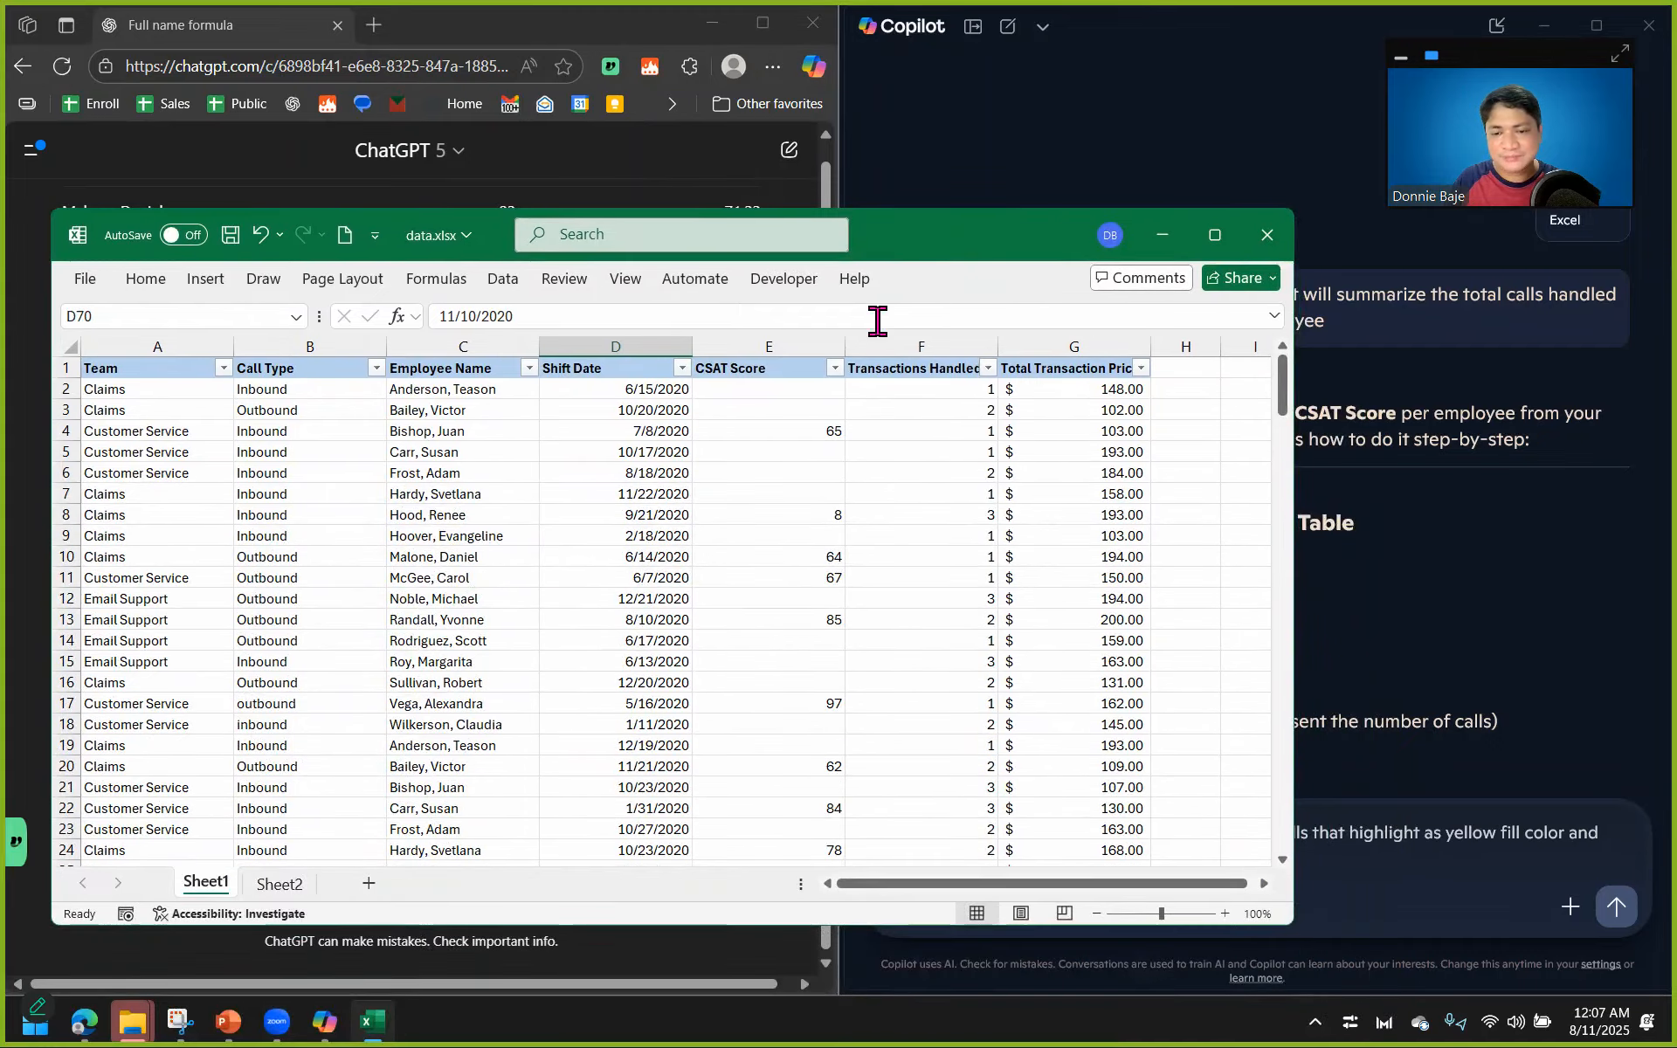
# Inspect the CSAT Score column, minimize the workbook, and complete the Copilot prompt's condition with "less than 75".
pyautogui.click(787, 346)
pyautogui.scroll(-3, 808, 532)
pyautogui.scroll(-4, 808, 541)
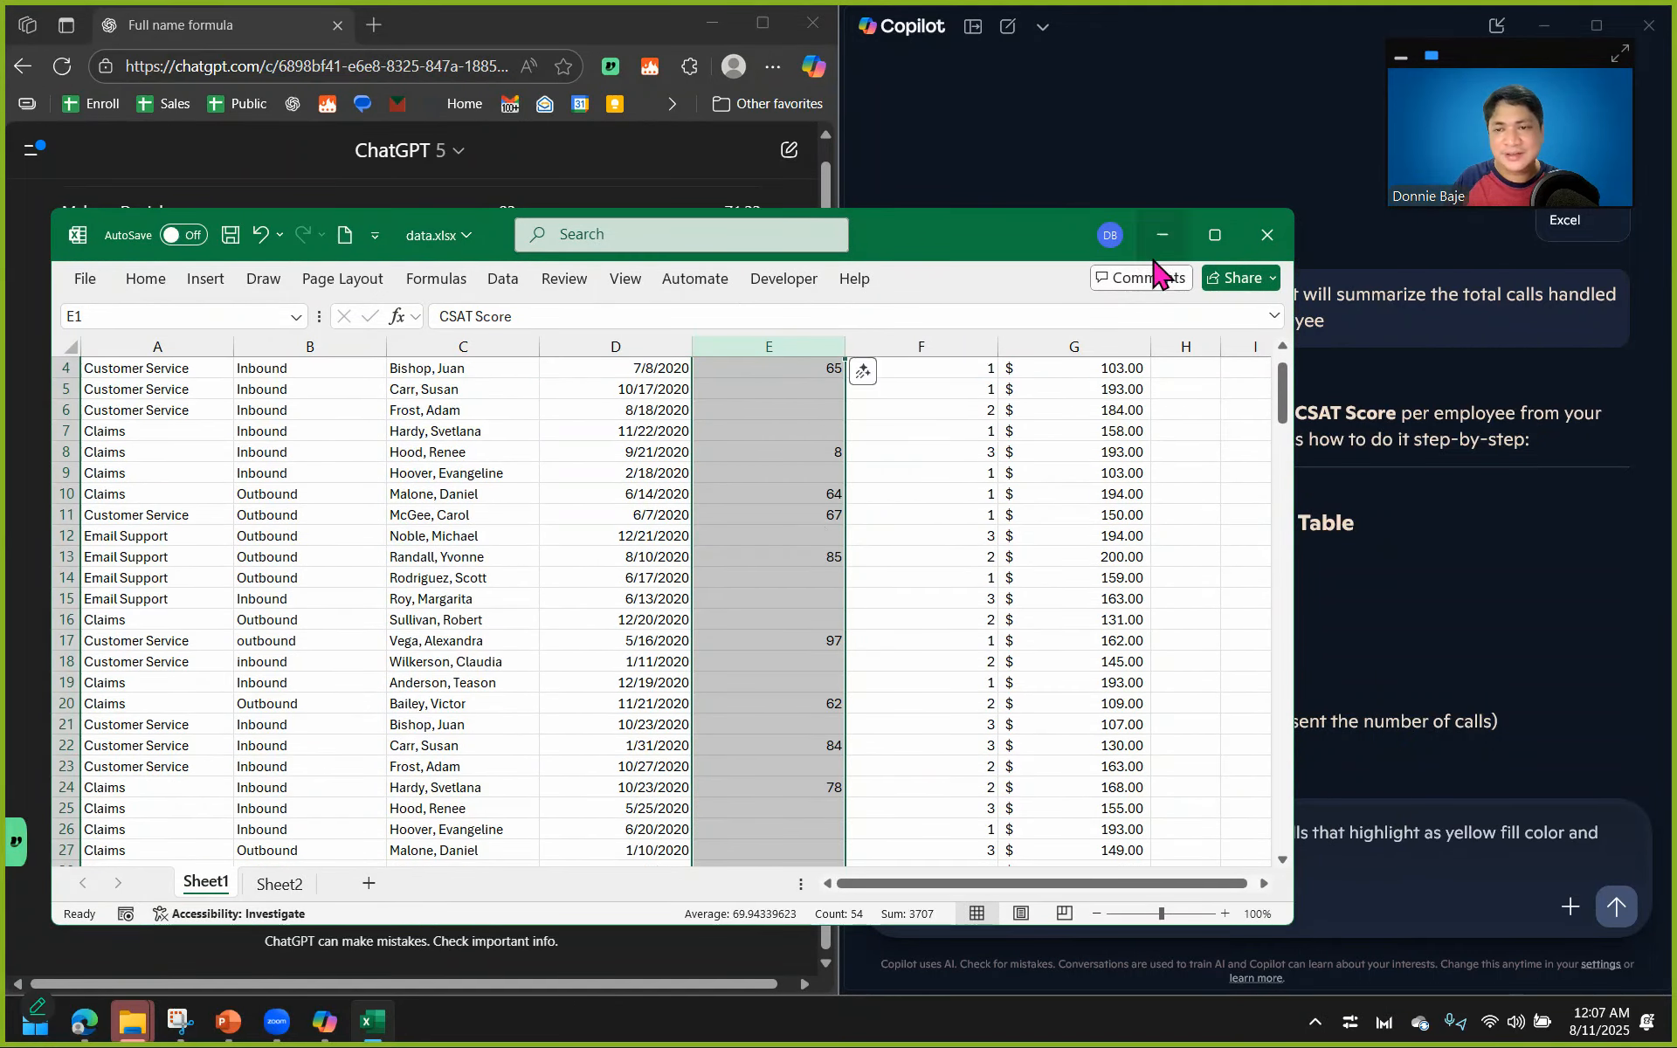
pyautogui.click(1162, 234)
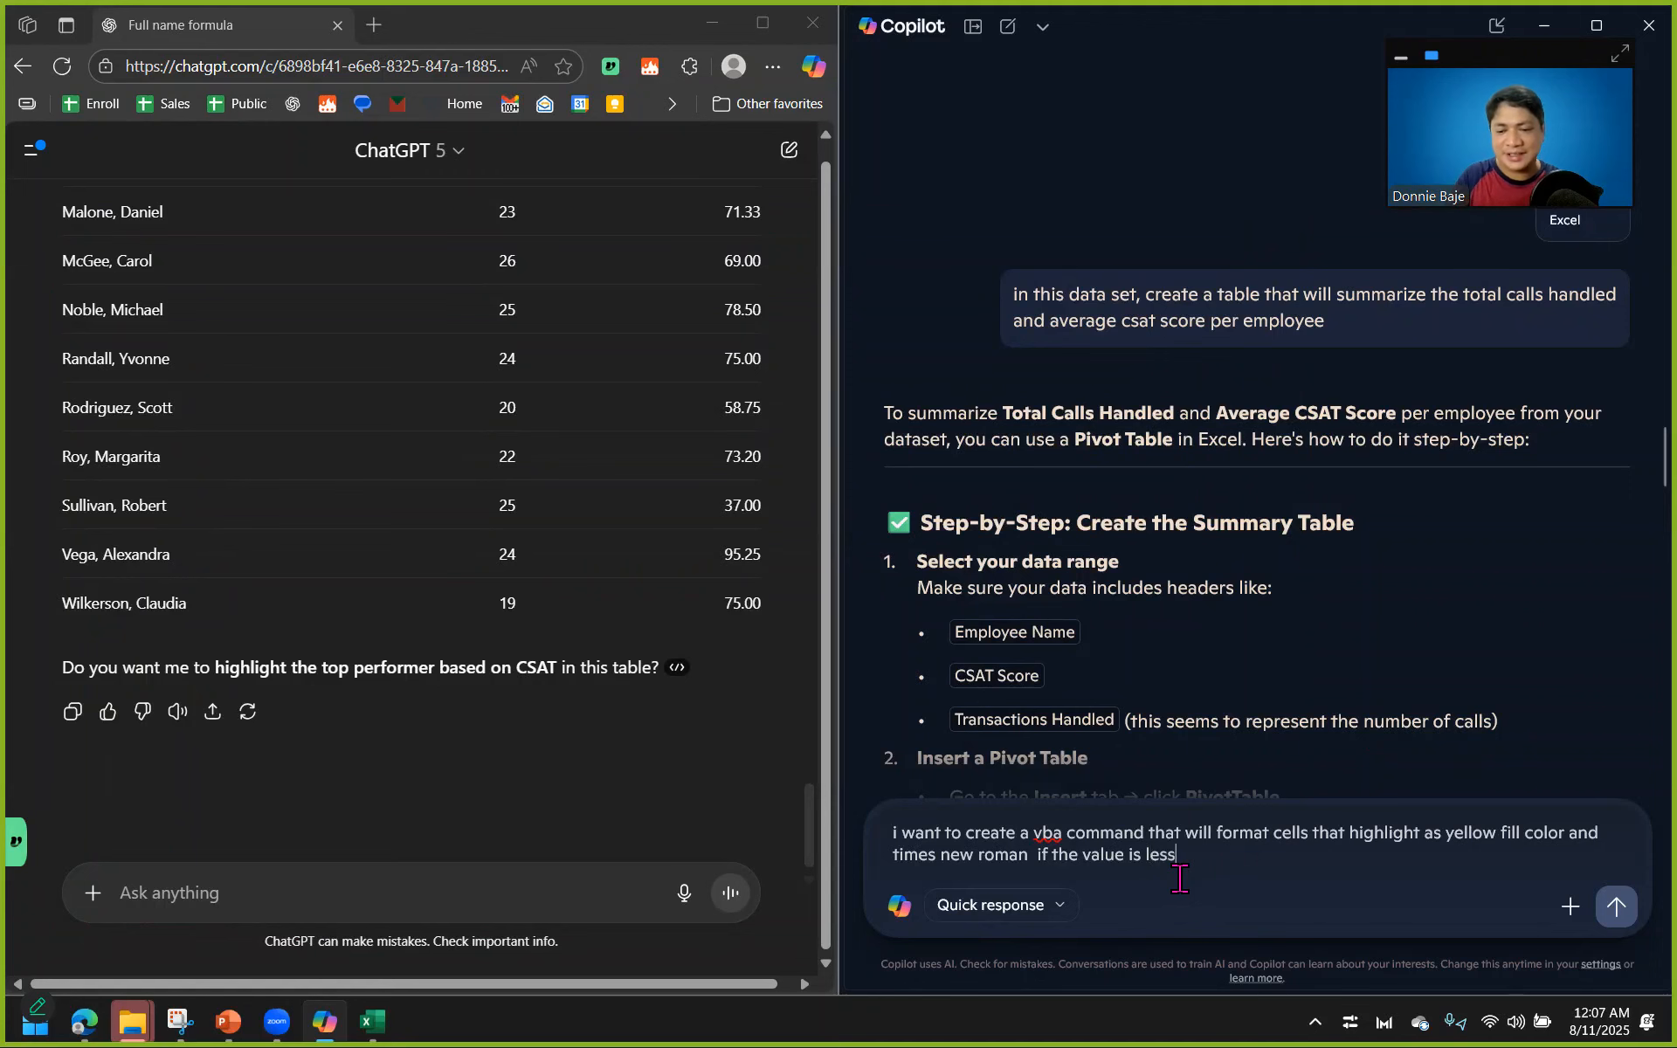
pyautogui.write('75')
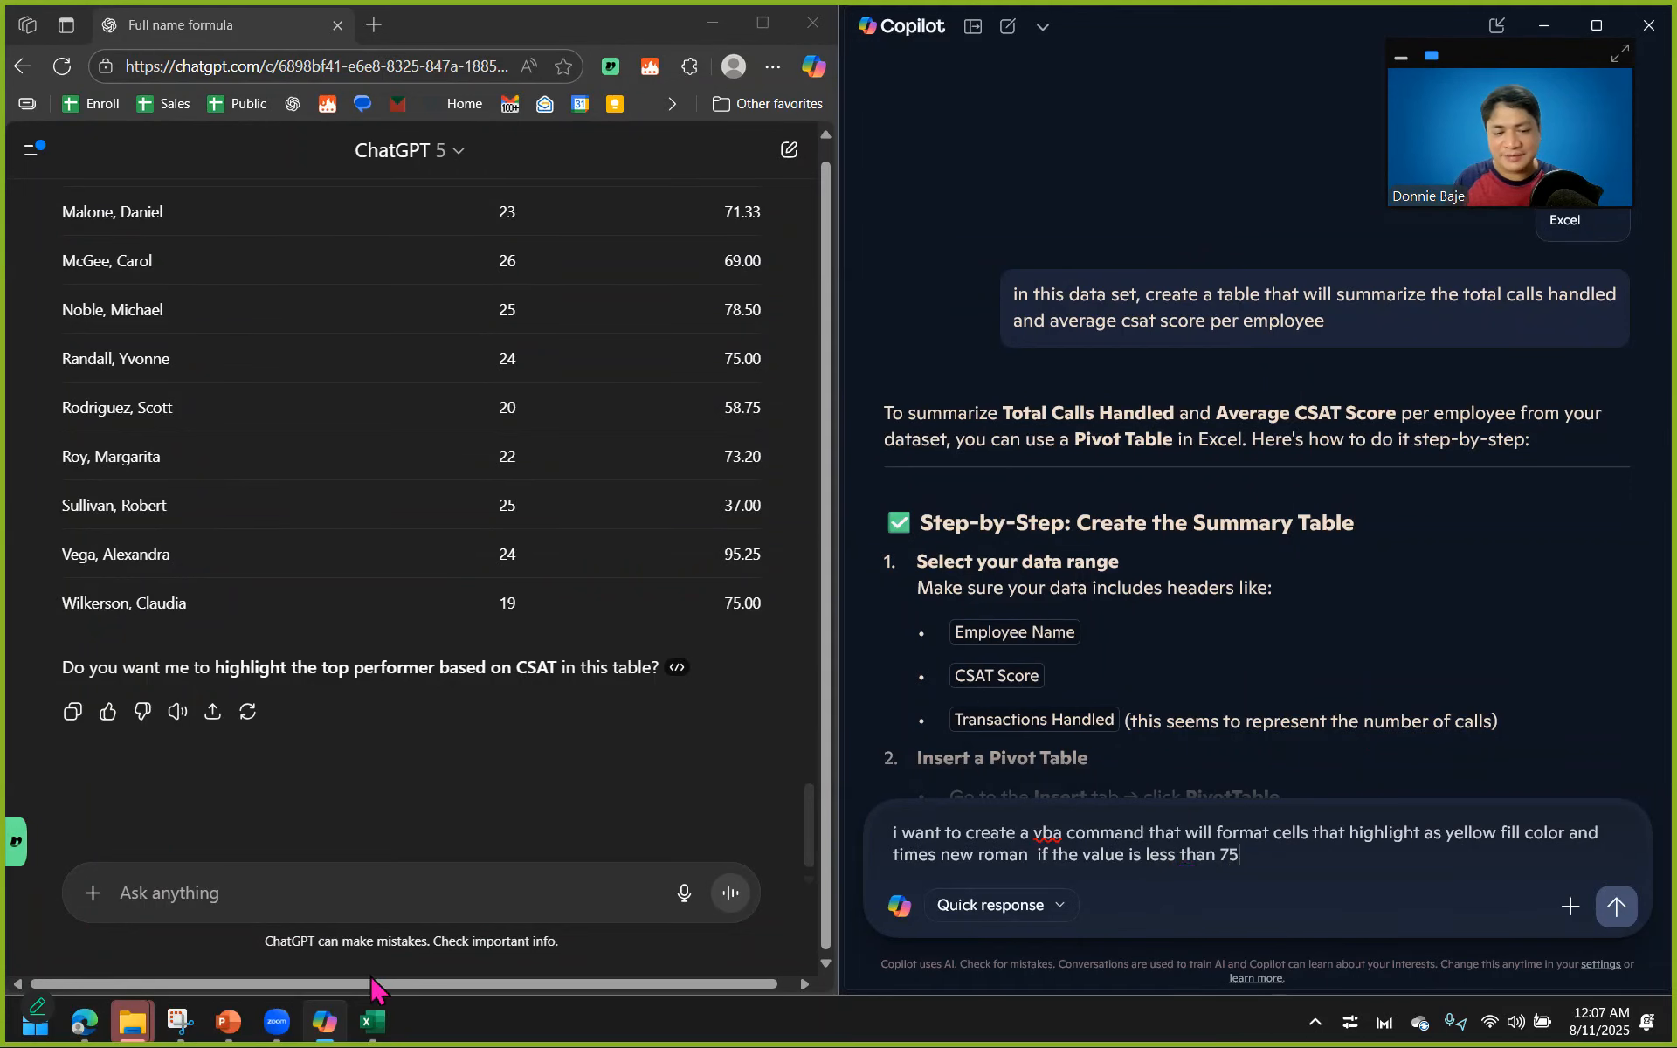
# Review the CSAT scores in data.xlsx and extend the Copilot prompt with "while those equal or higher will be green fill color and arial.".
pyautogui.click(372, 1020)
pyautogui.scroll(-4, 943, 679)
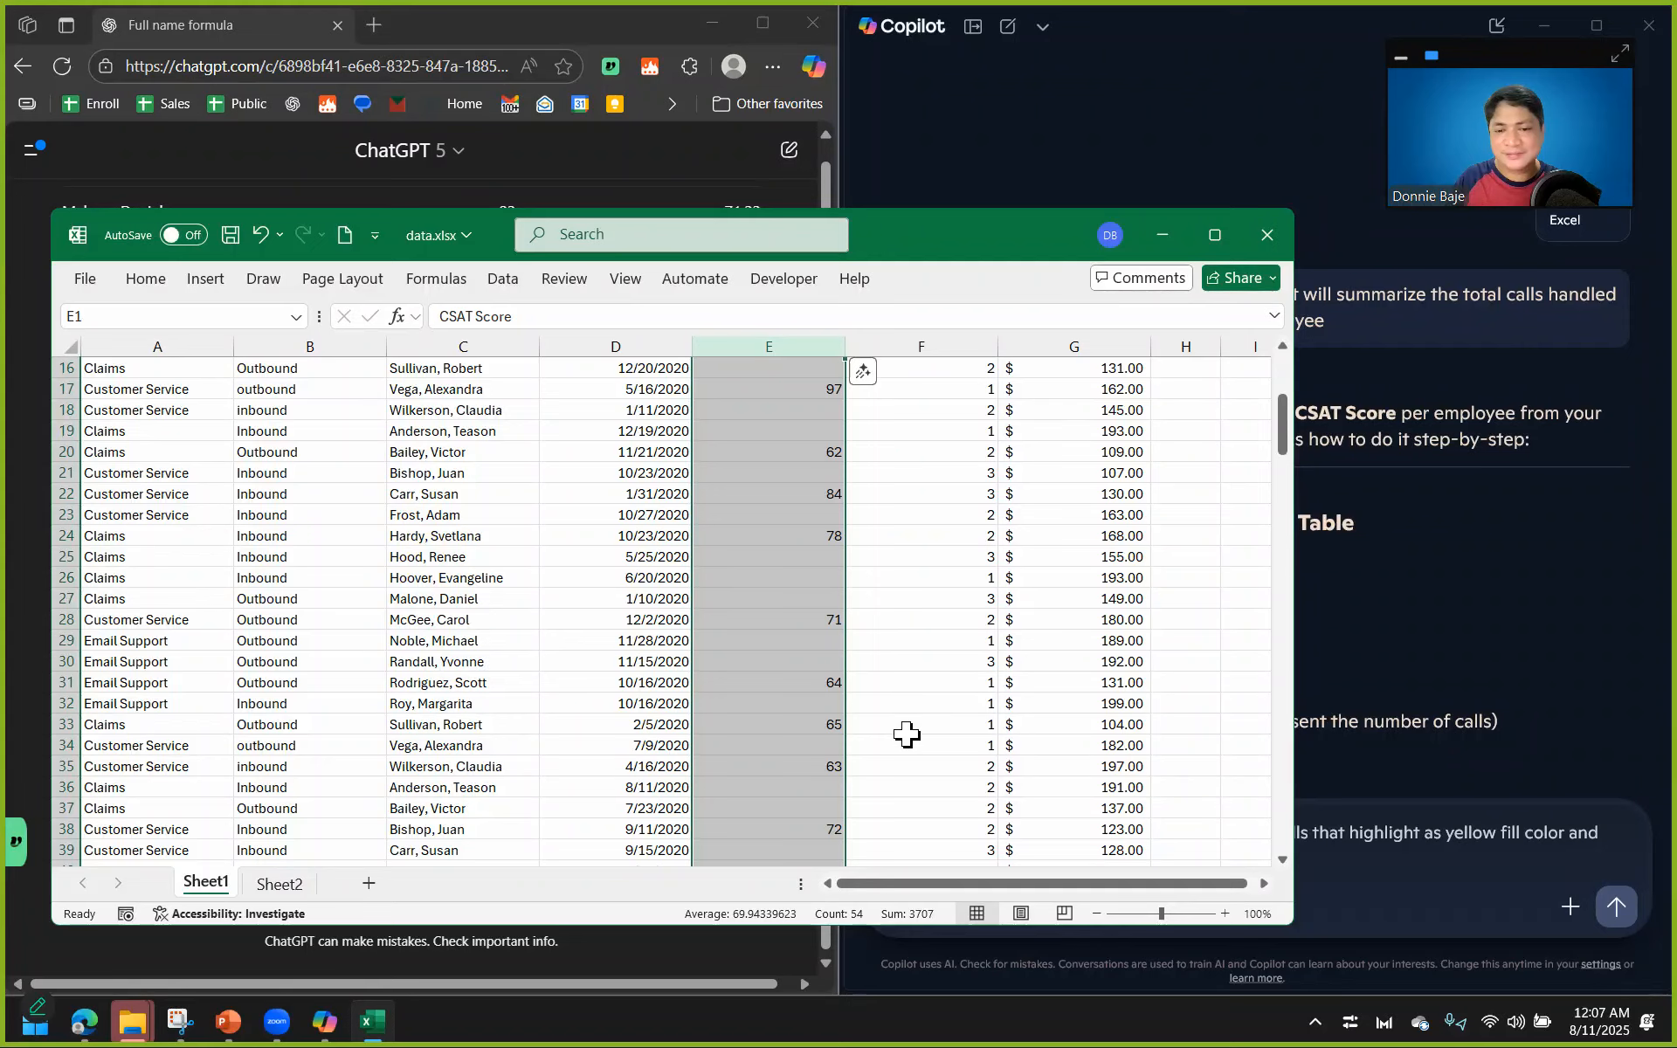
pyautogui.scroll(-4, 908, 735)
pyautogui.scroll(-2, 907, 735)
pyautogui.click(1412, 752)
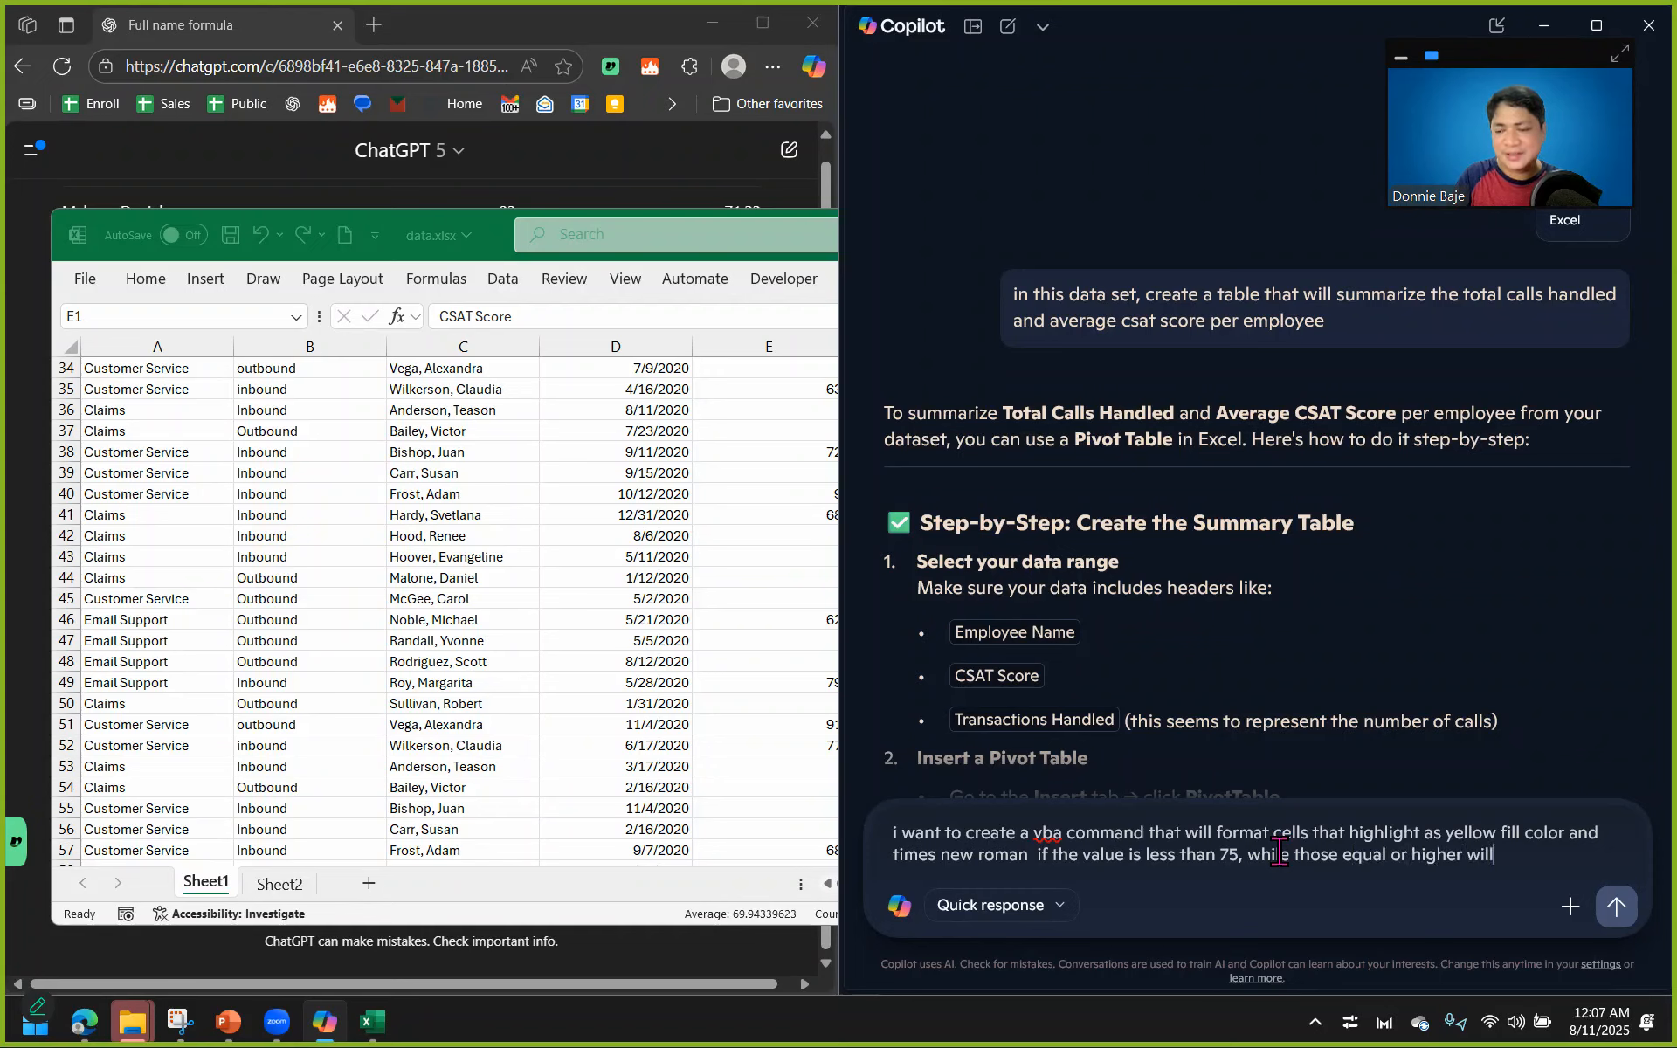
pyautogui.write('reen fi')
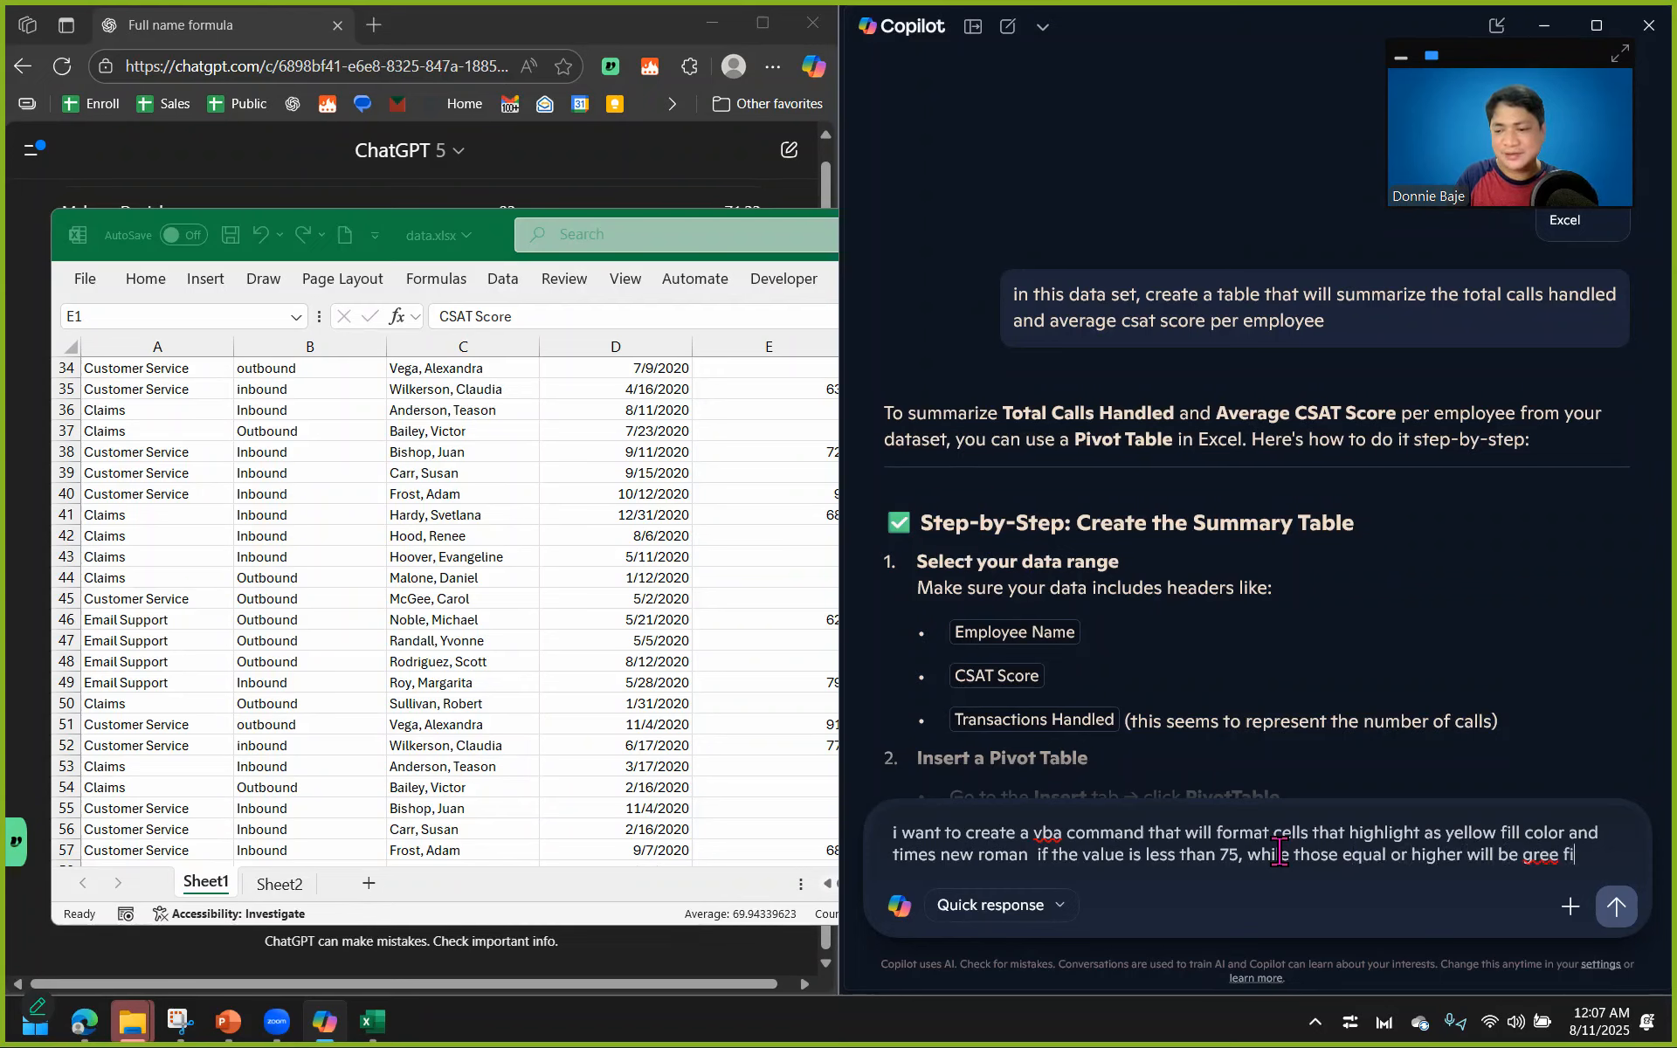
pyautogui.write('ll color a')
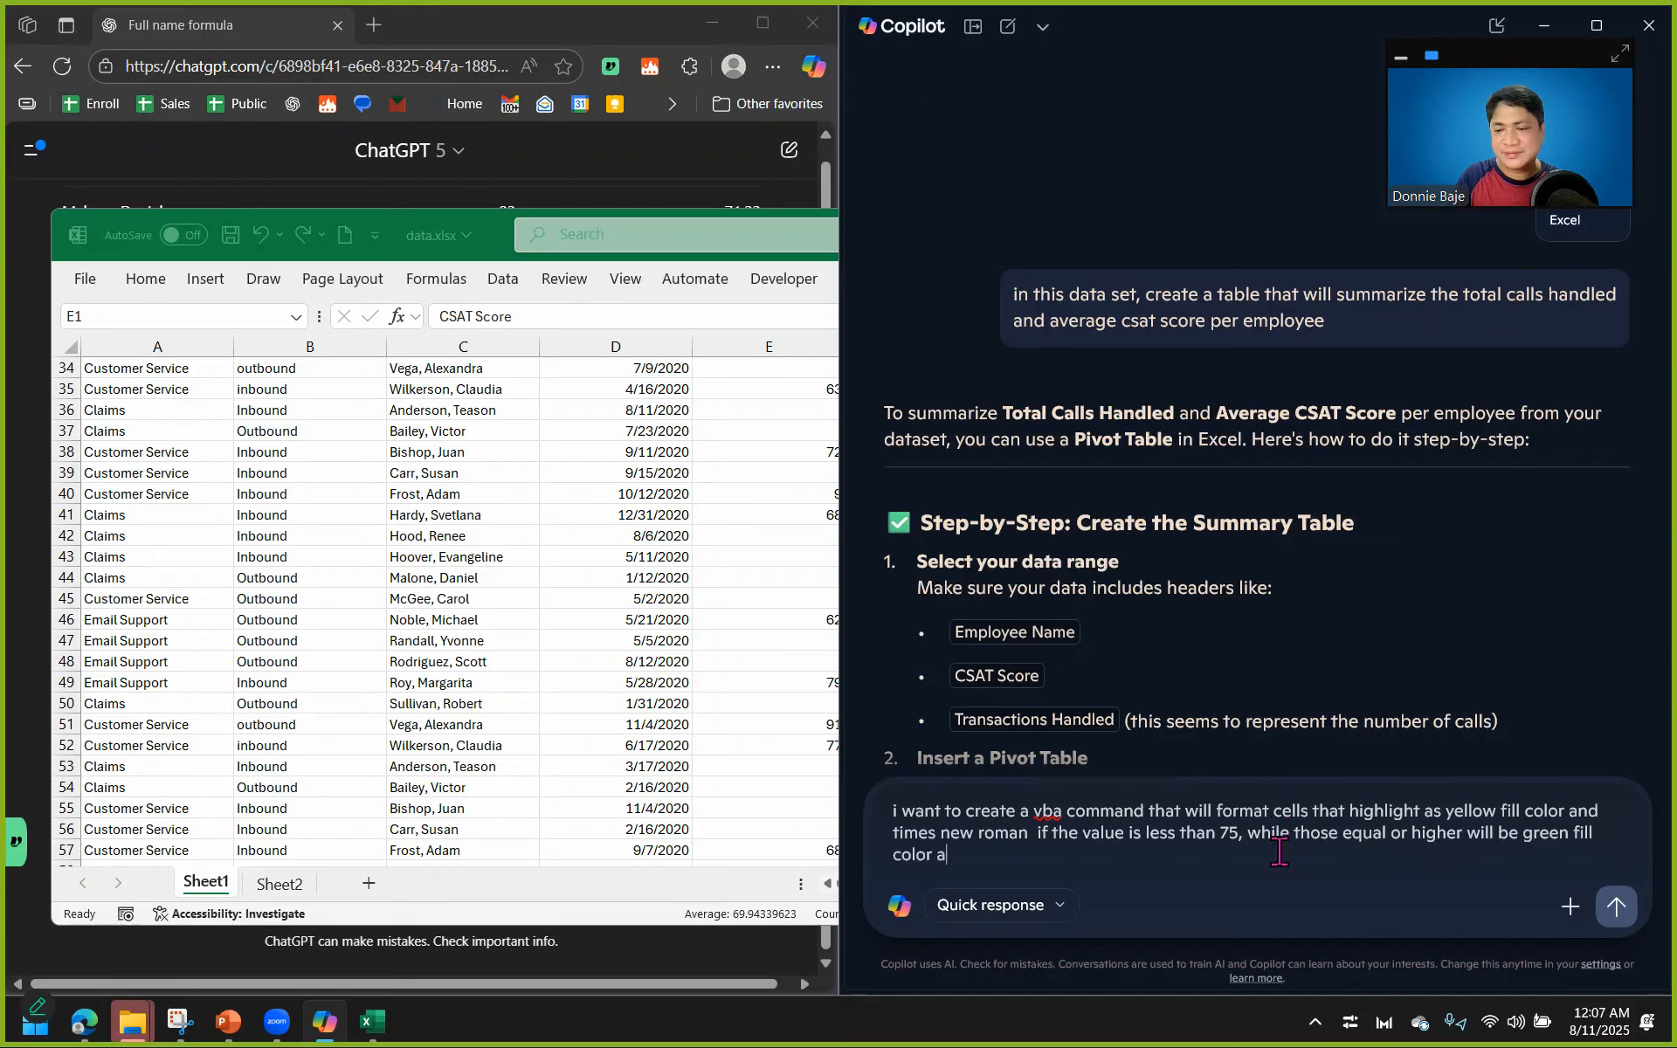
pyautogui.write('nd arial.')
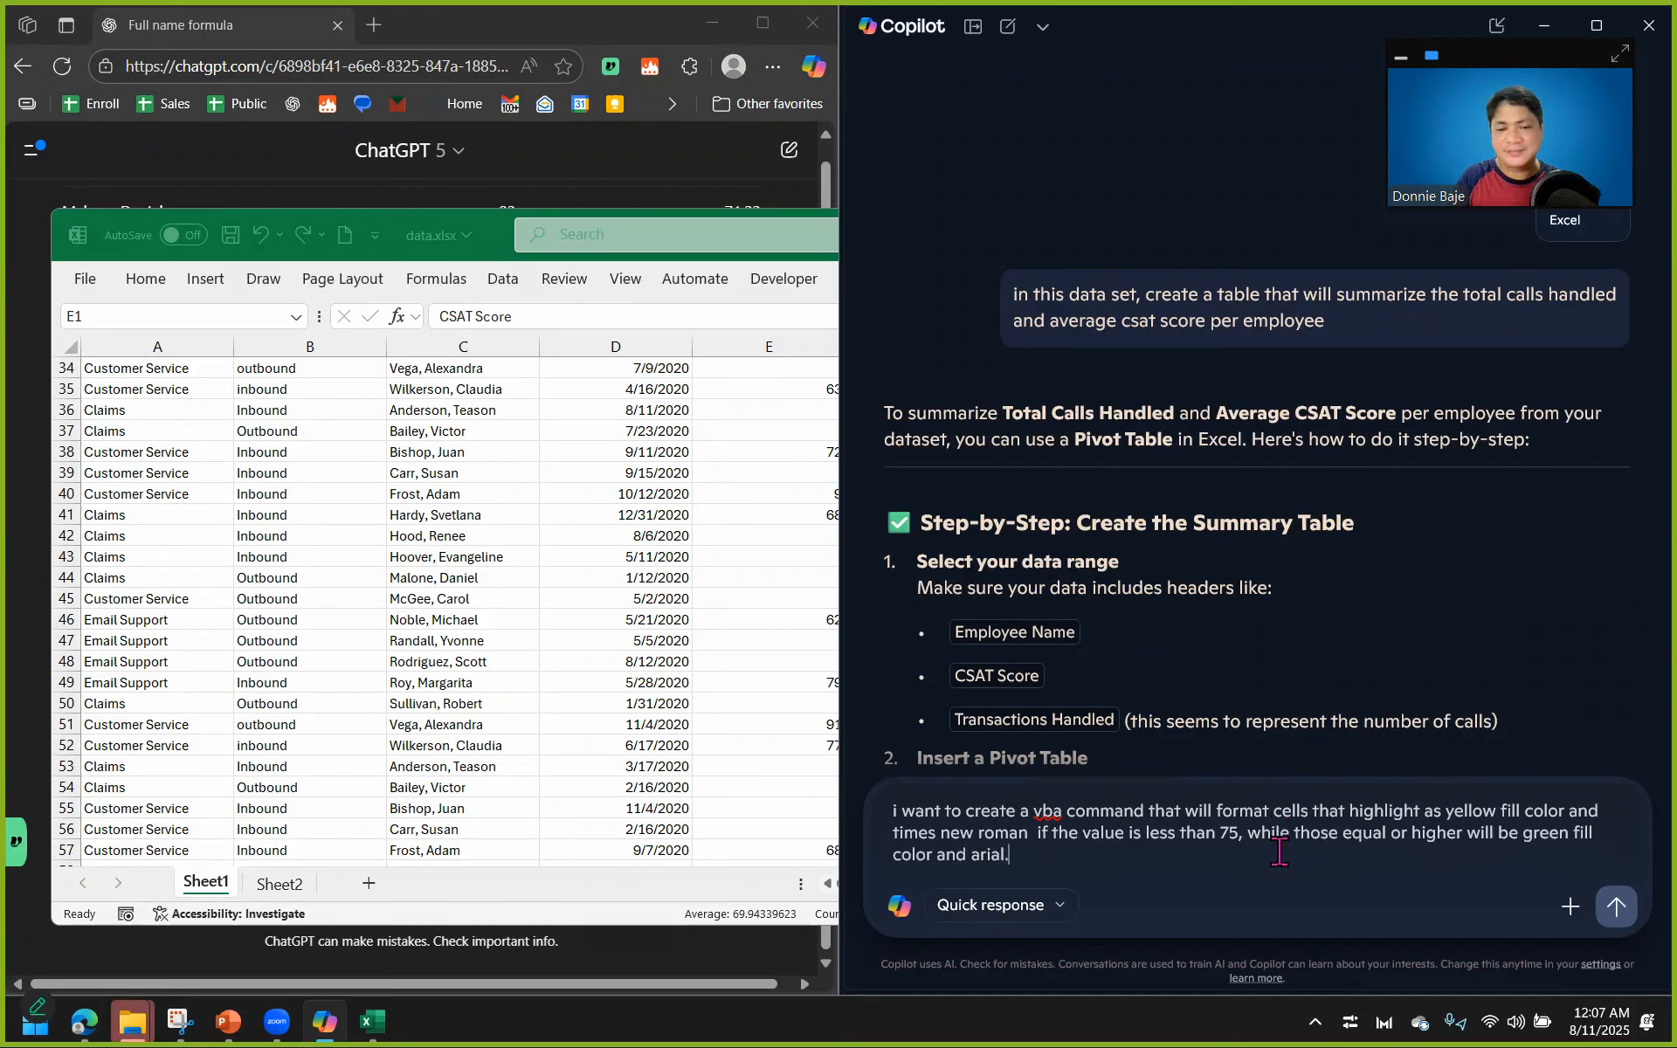
# Copy the complete VBA prompt from Copilot into ChatGPT and submit it in both assistants.
pyautogui.hotkey('ctrl', 'a')
pyautogui.hotkey('ctrl', 'c')
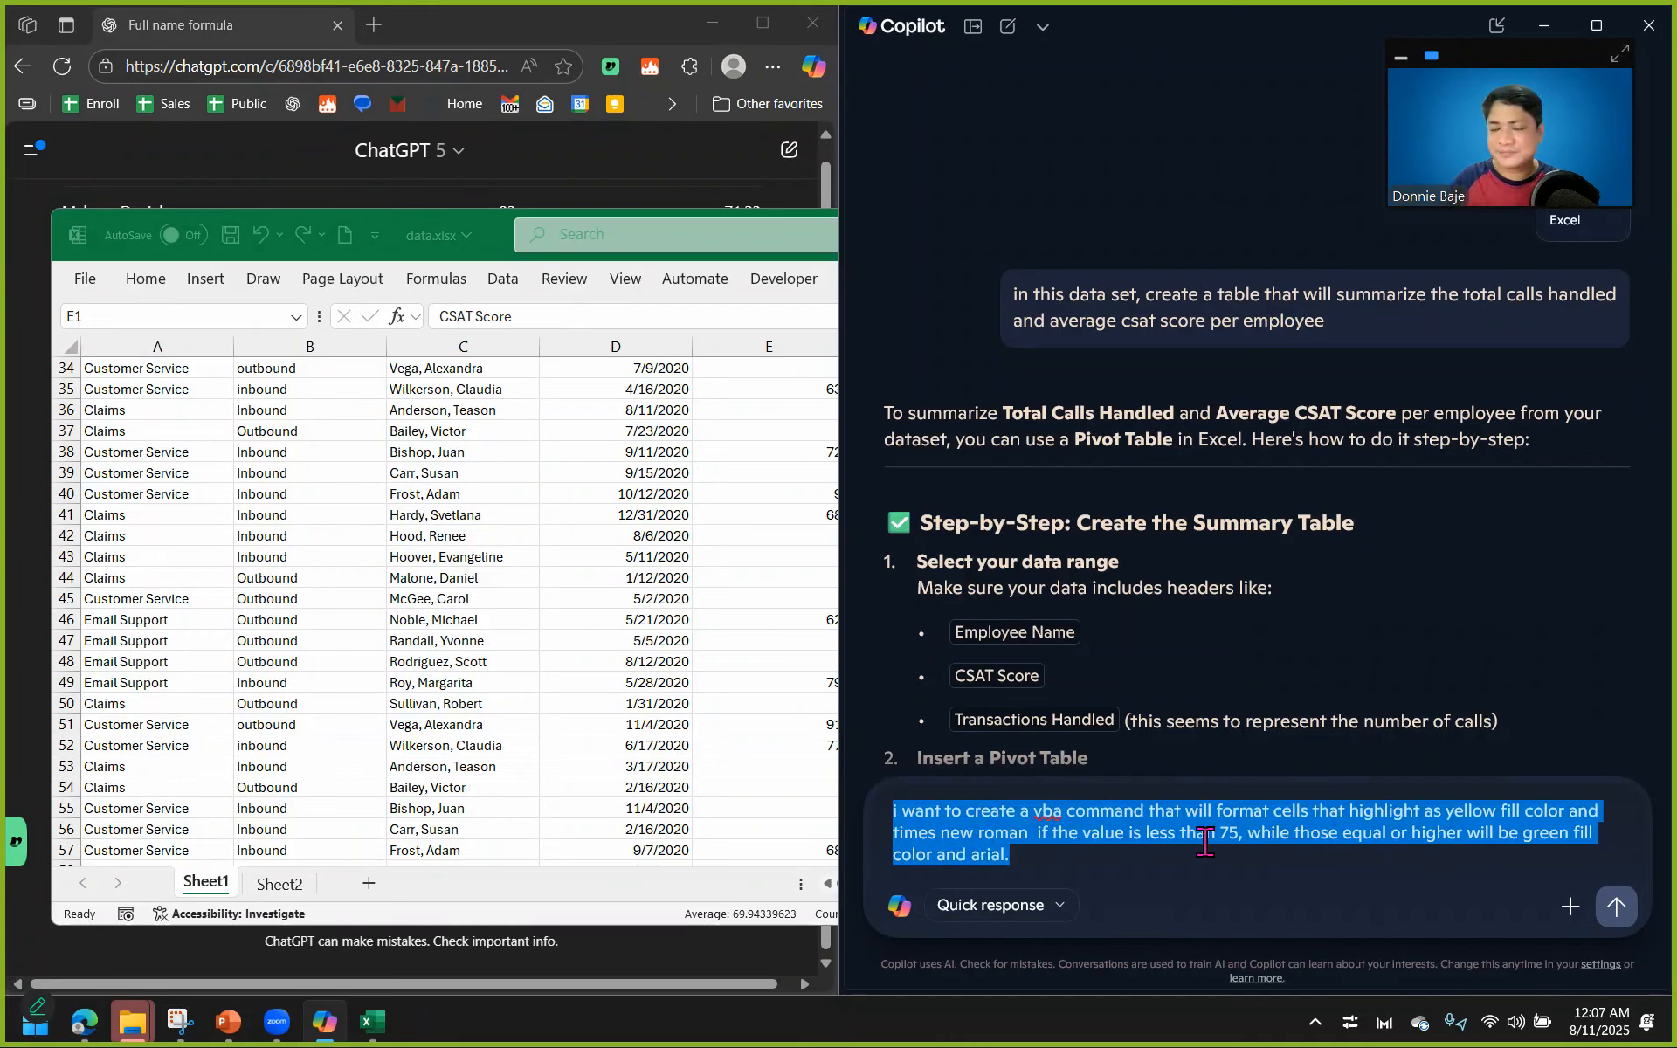
pyautogui.click(657, 401)
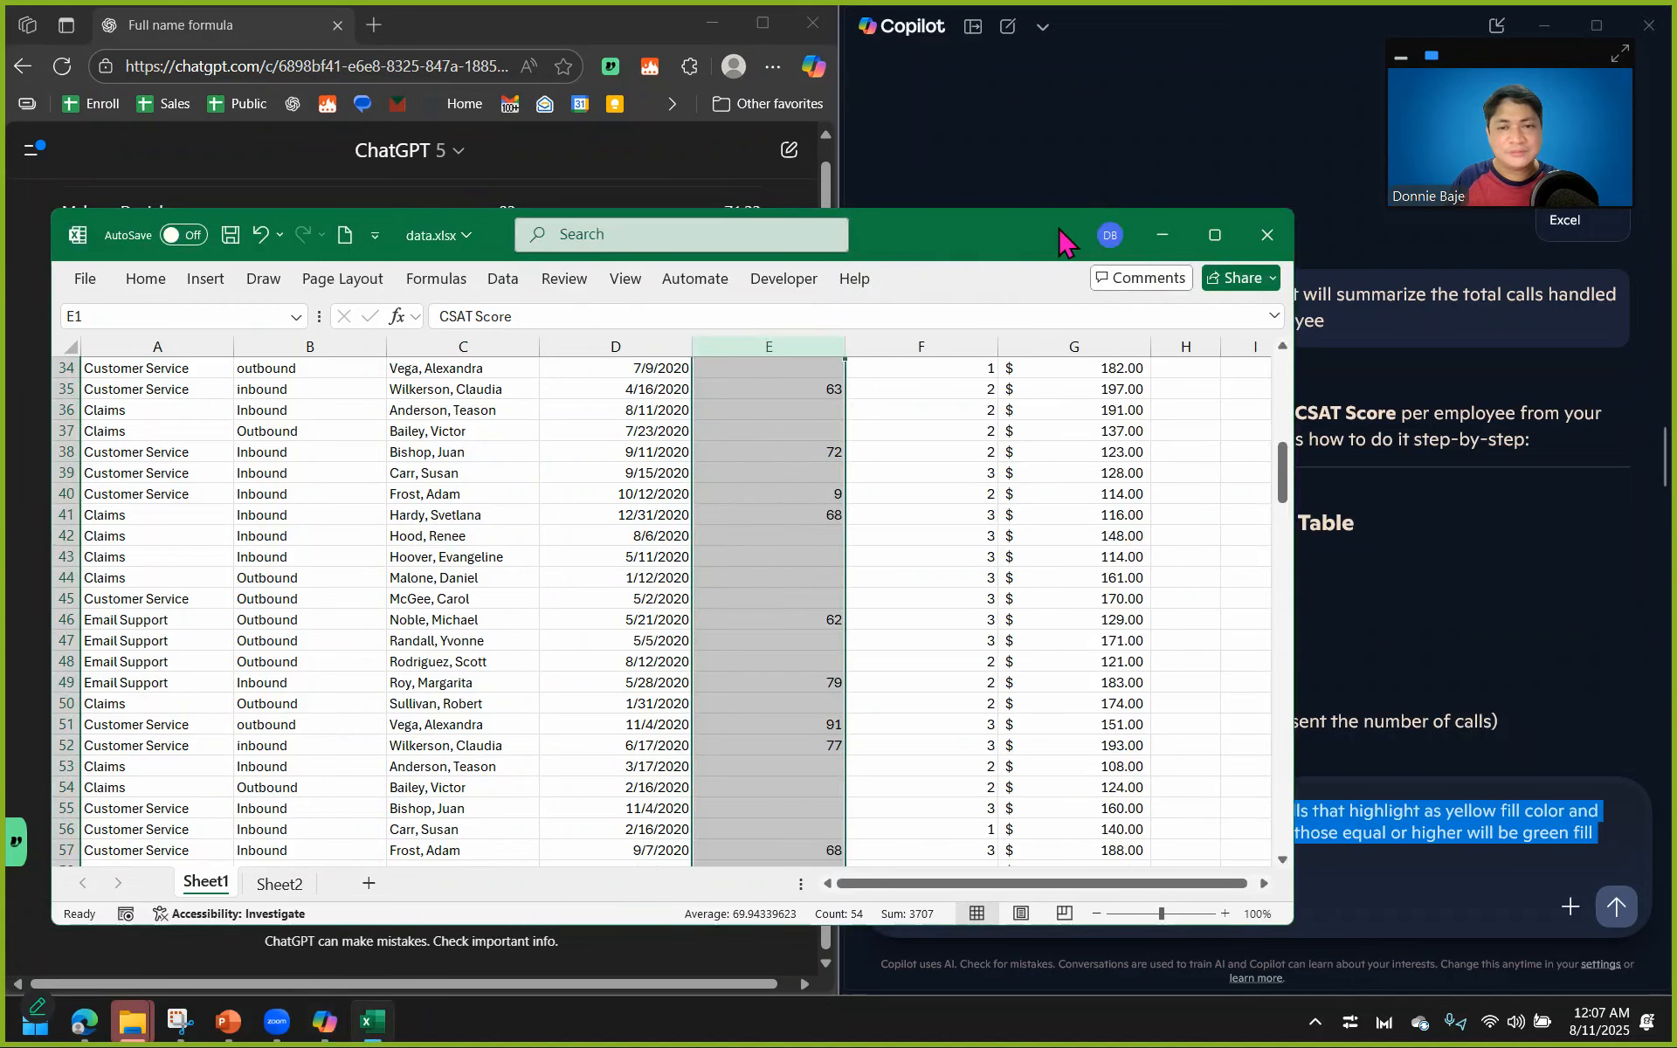
pyautogui.scroll(11, 824, 494)
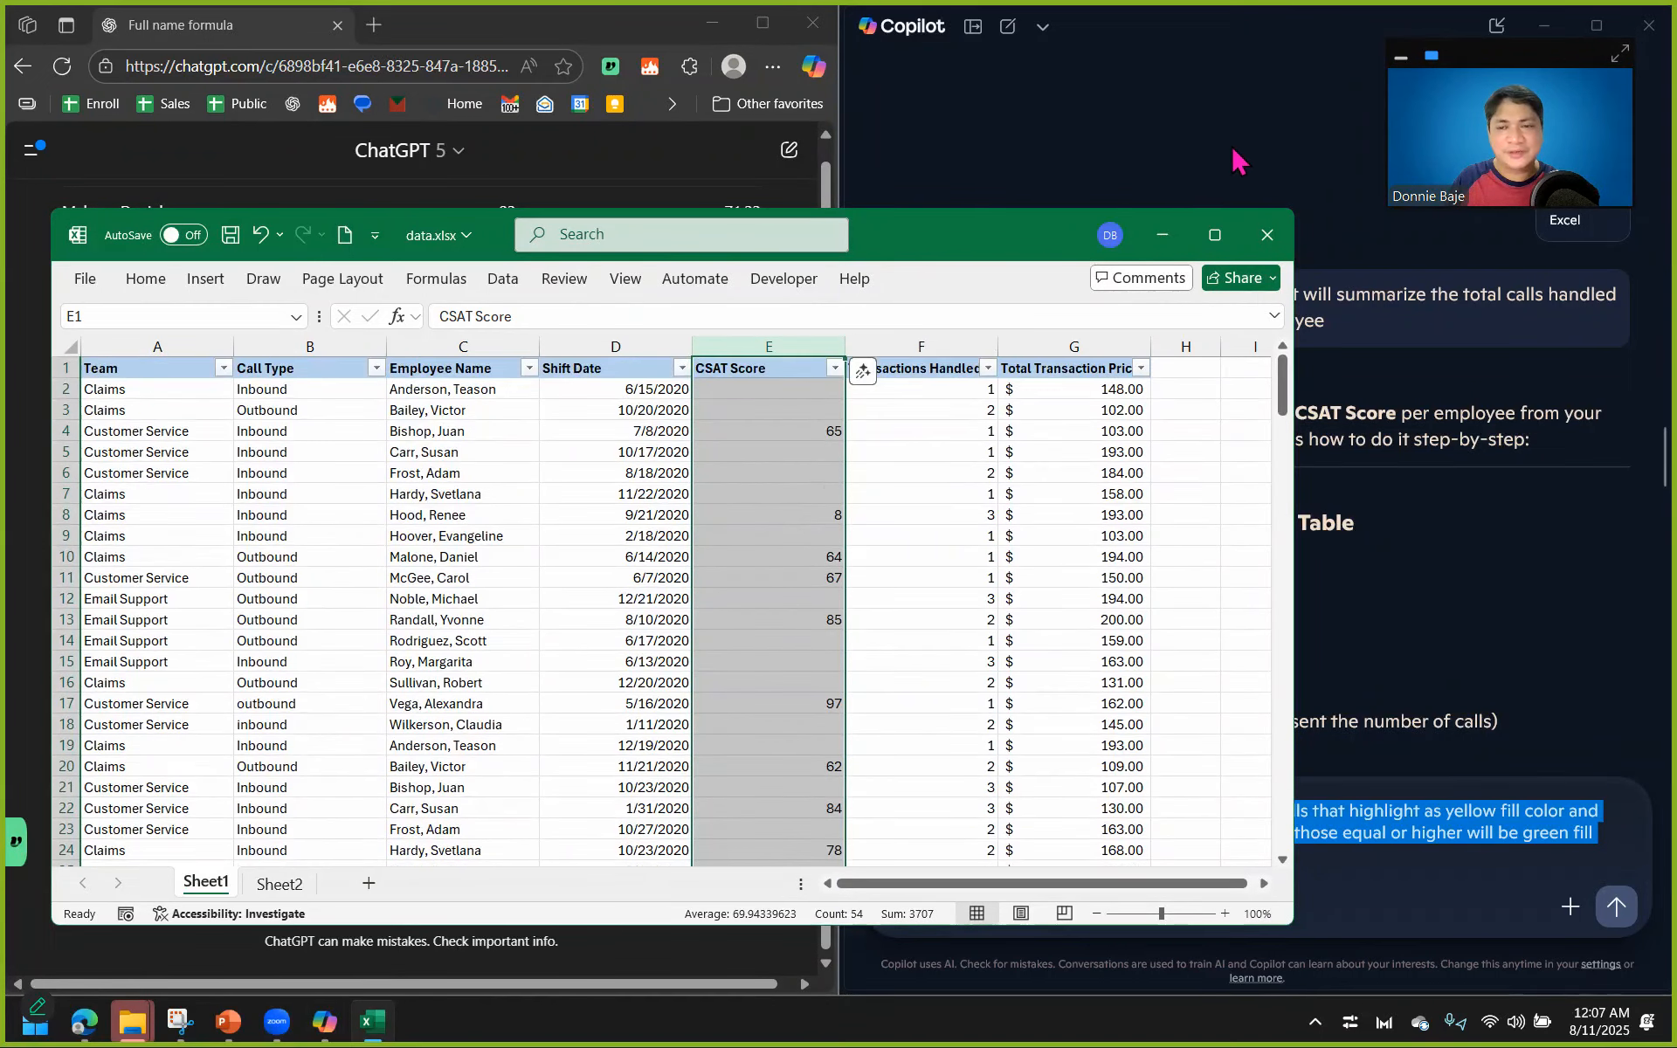
pyautogui.click(1162, 234)
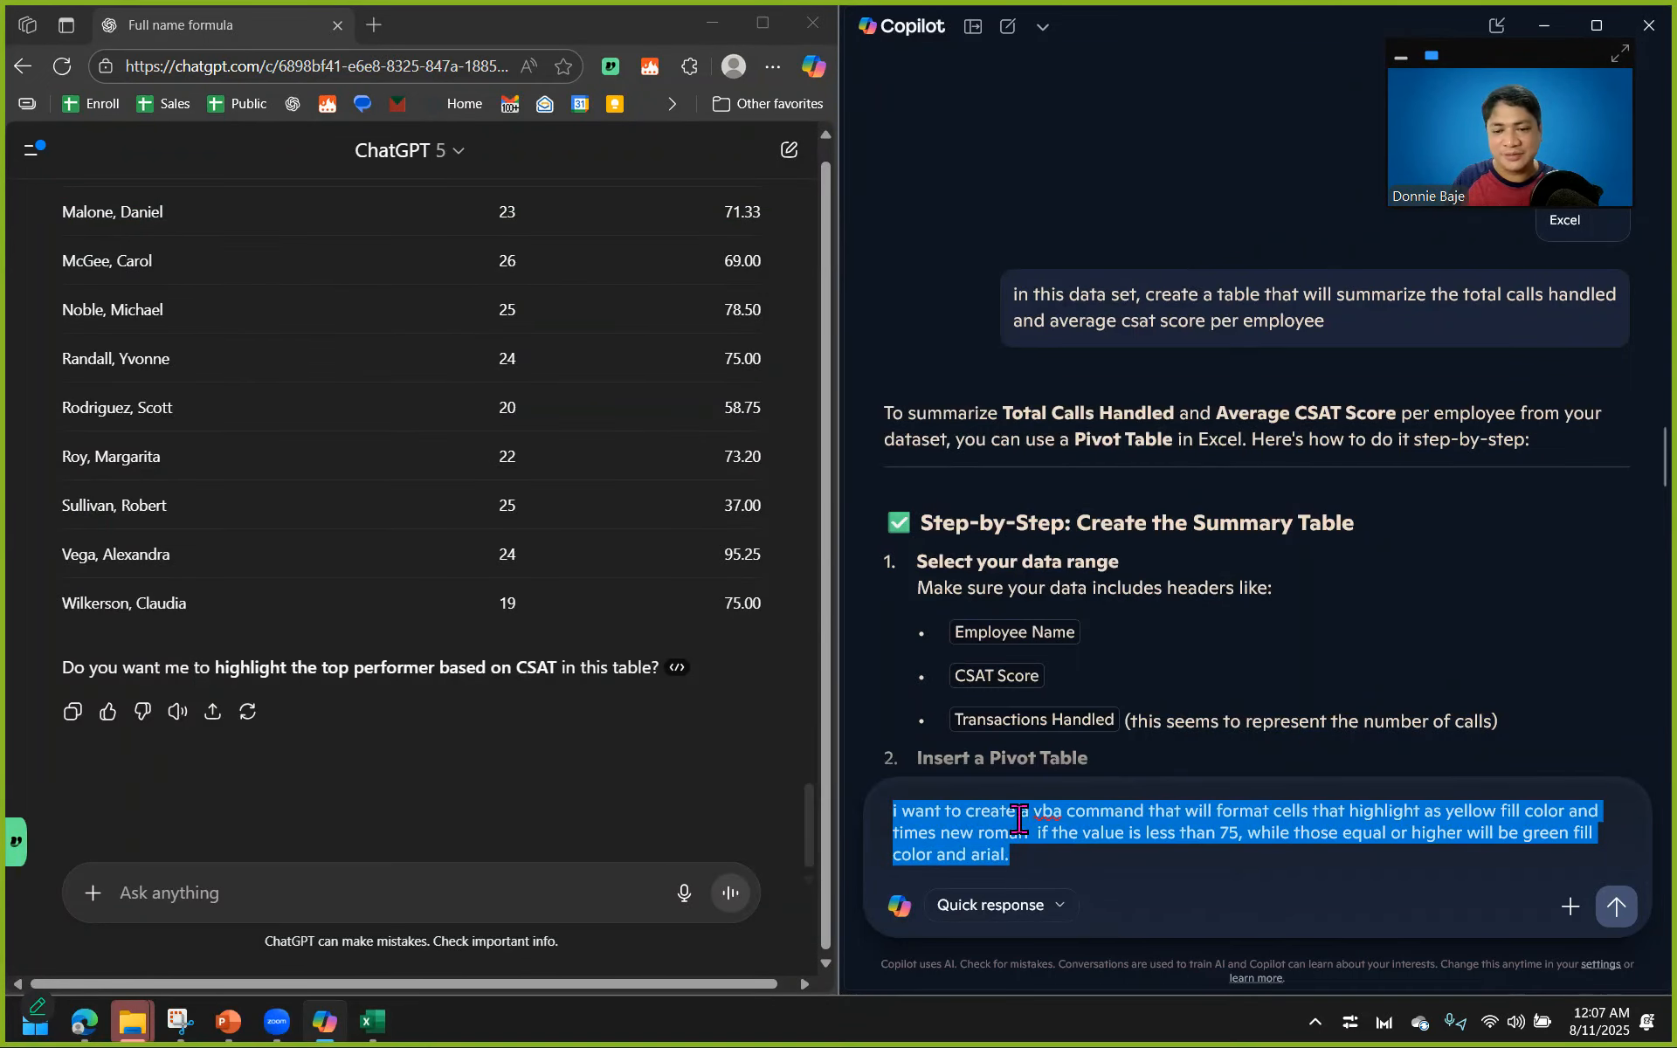
pyautogui.click(482, 880)
pyautogui.hotkey('ctrl', 'v')
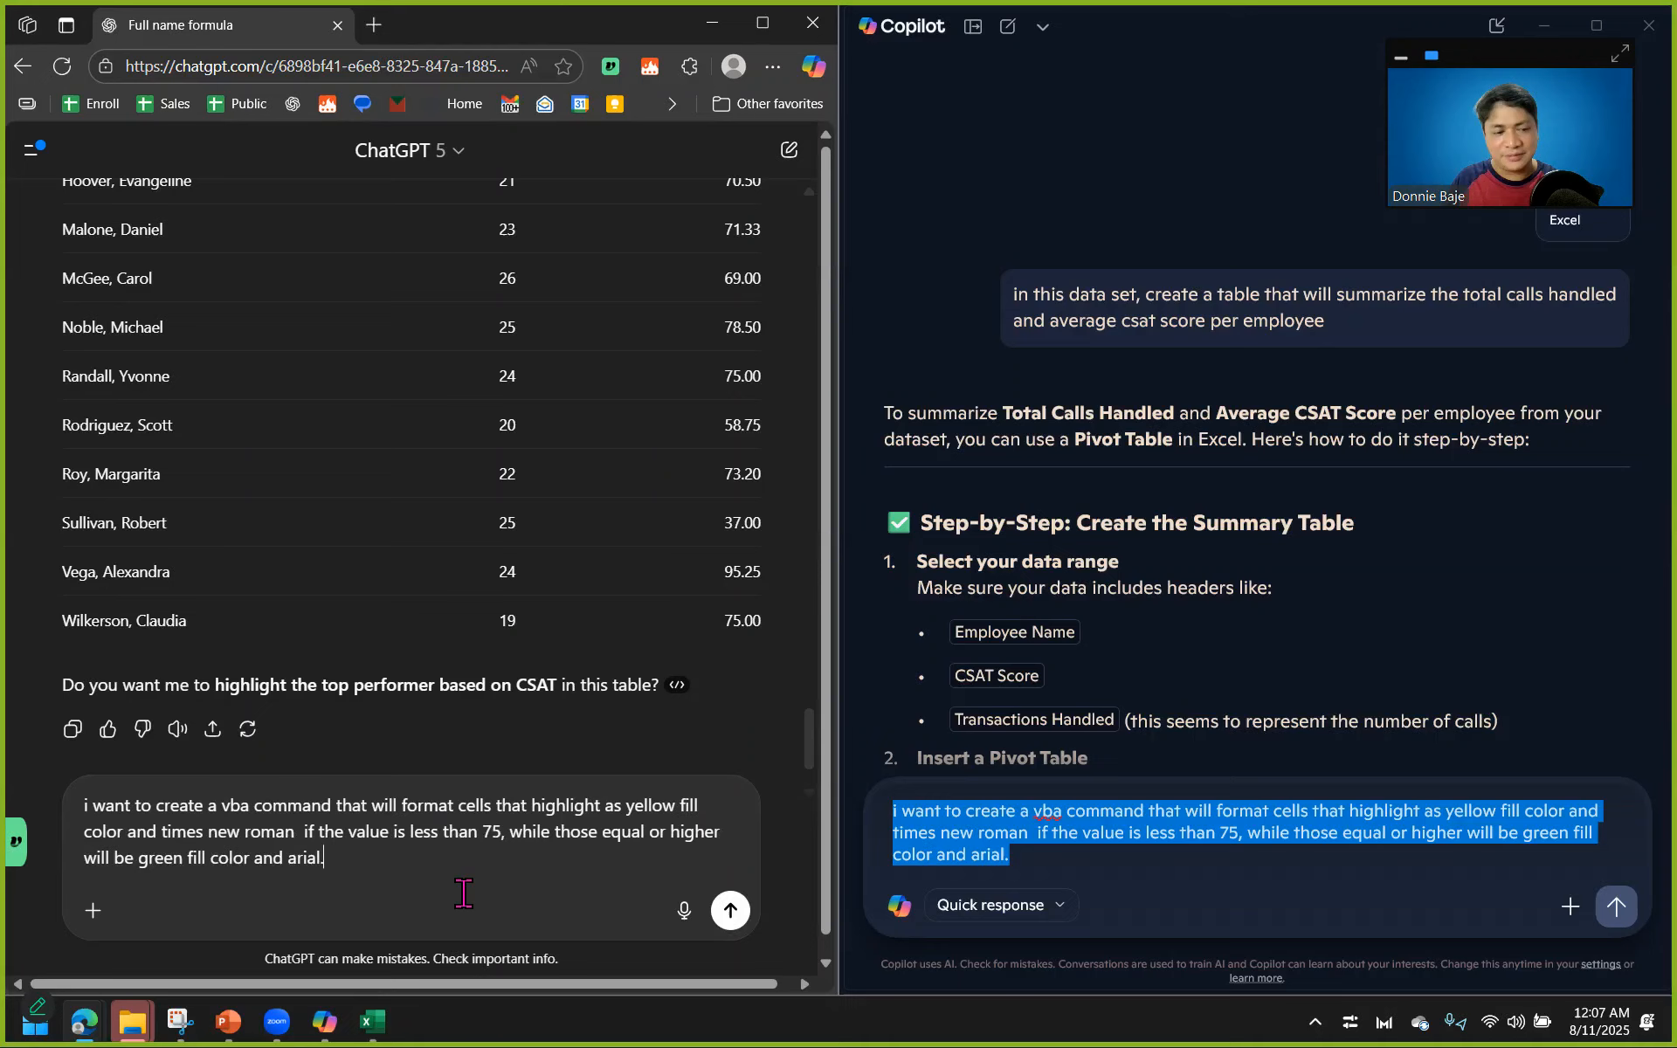
pyautogui.click(730, 911)
pyautogui.click(1616, 907)
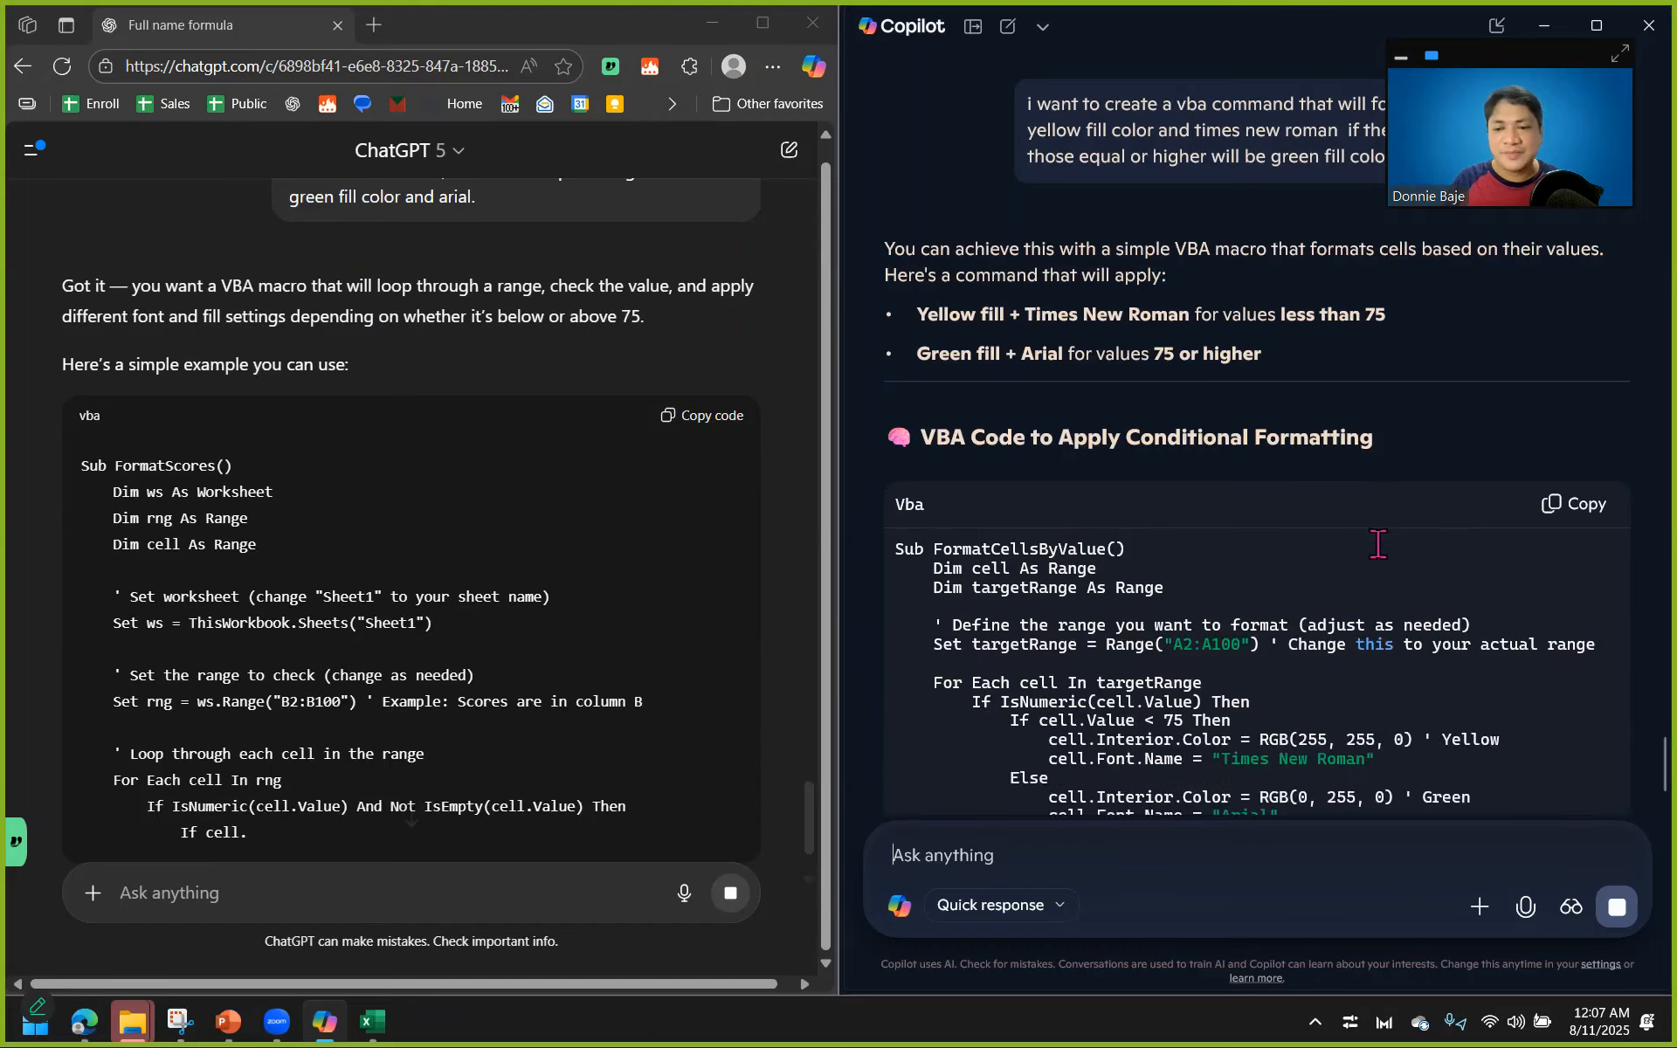
# Examine the VBA code and usage instructions that ChatGPT and Copilot give for the formatting prompt.
pyautogui.scroll(-3, 1379, 544)
pyautogui.scroll(-1, 498, 581)
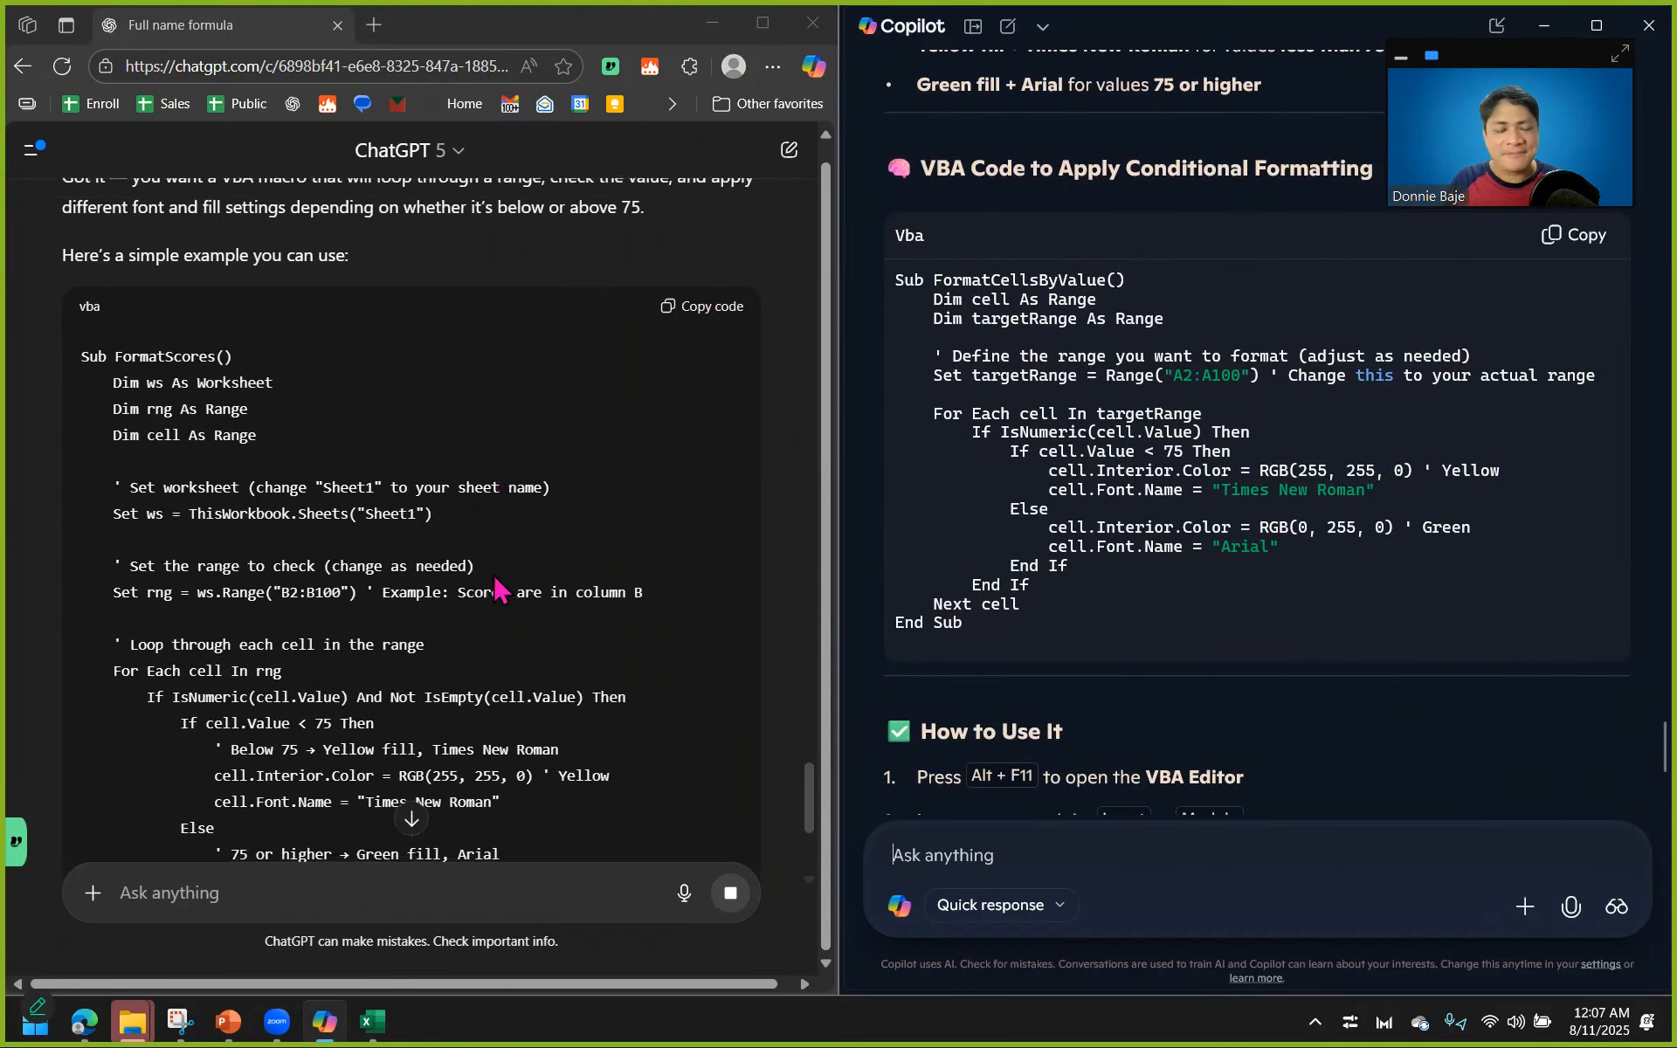
pyautogui.scroll(-4, 495, 576)
pyautogui.scroll(-2, 494, 577)
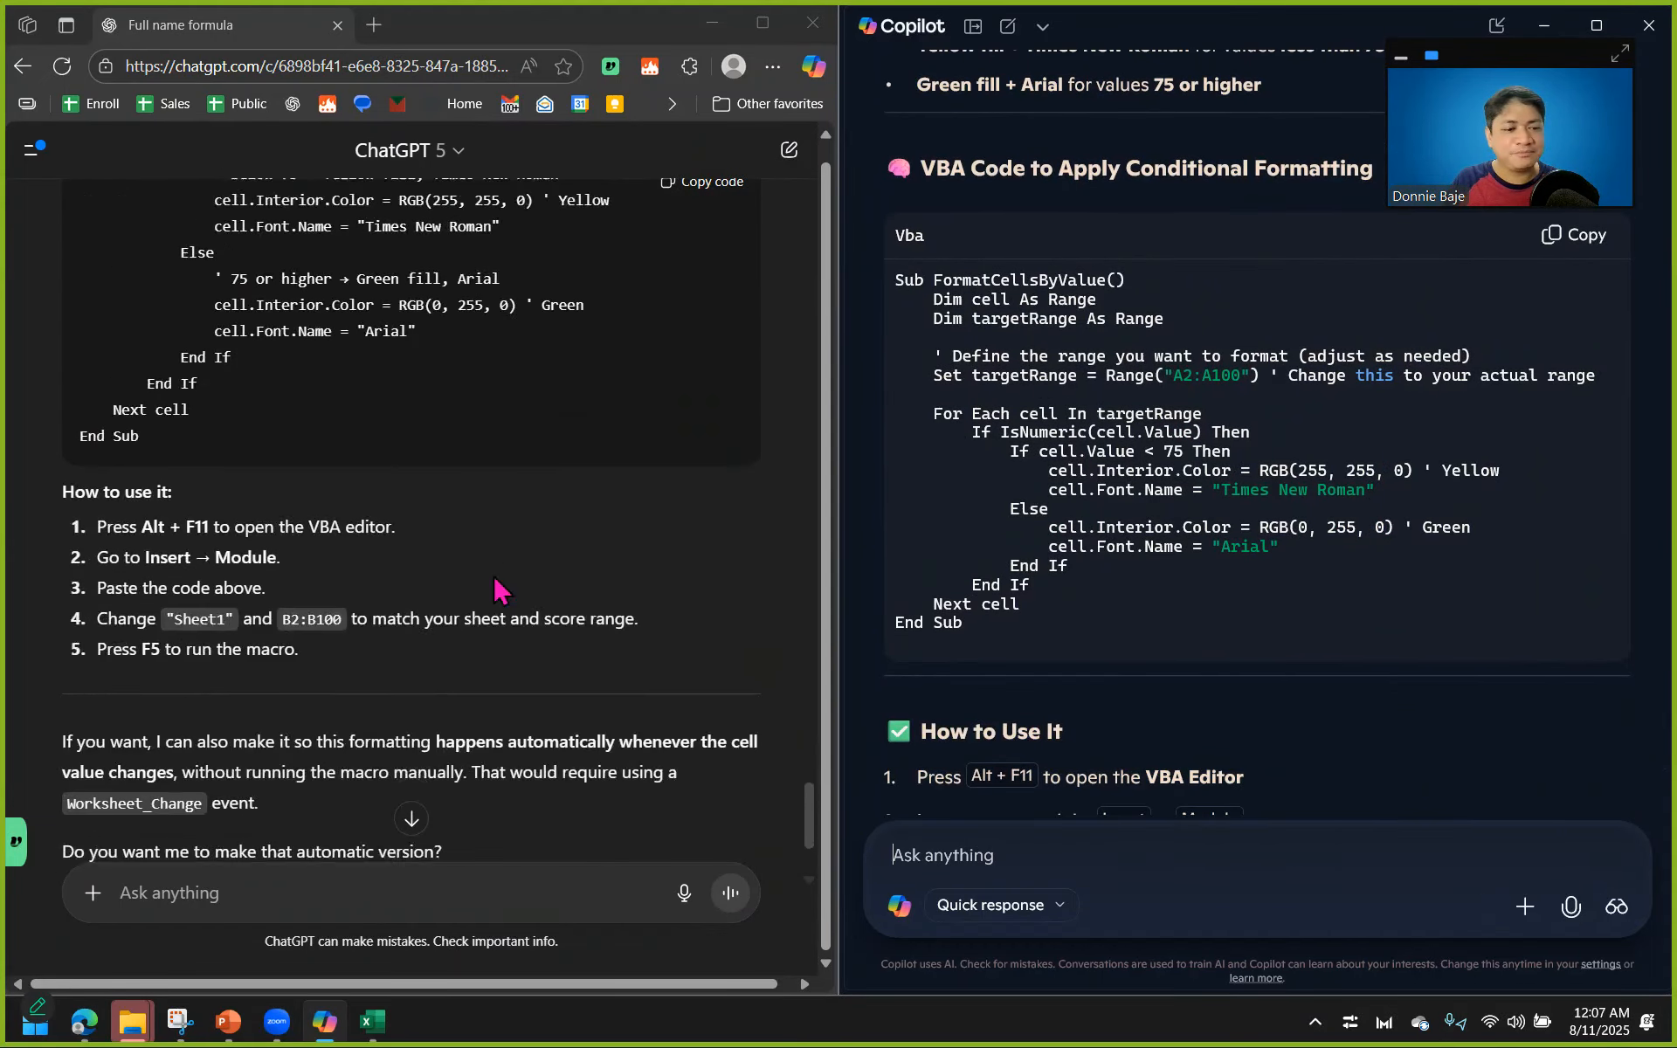
pyautogui.scroll(-2, 495, 590)
pyautogui.scroll(4, 491, 574)
pyautogui.scroll(1, 980, 583)
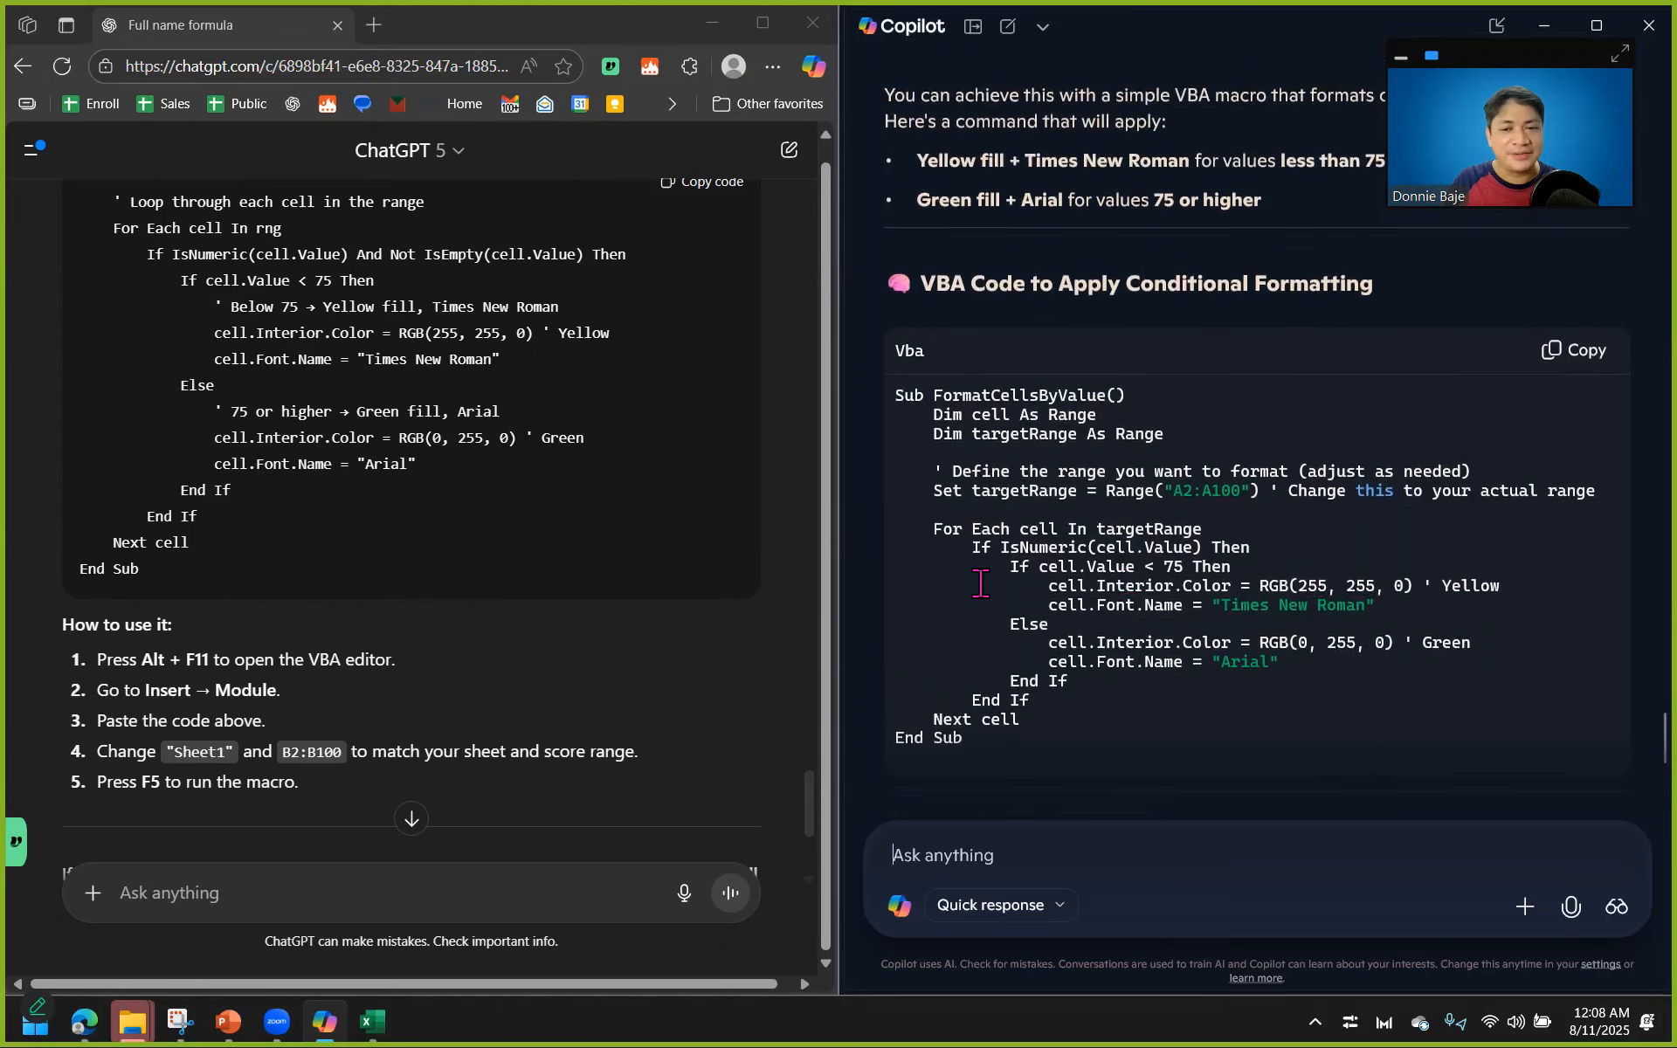
pyautogui.scroll(1, 615, 611)
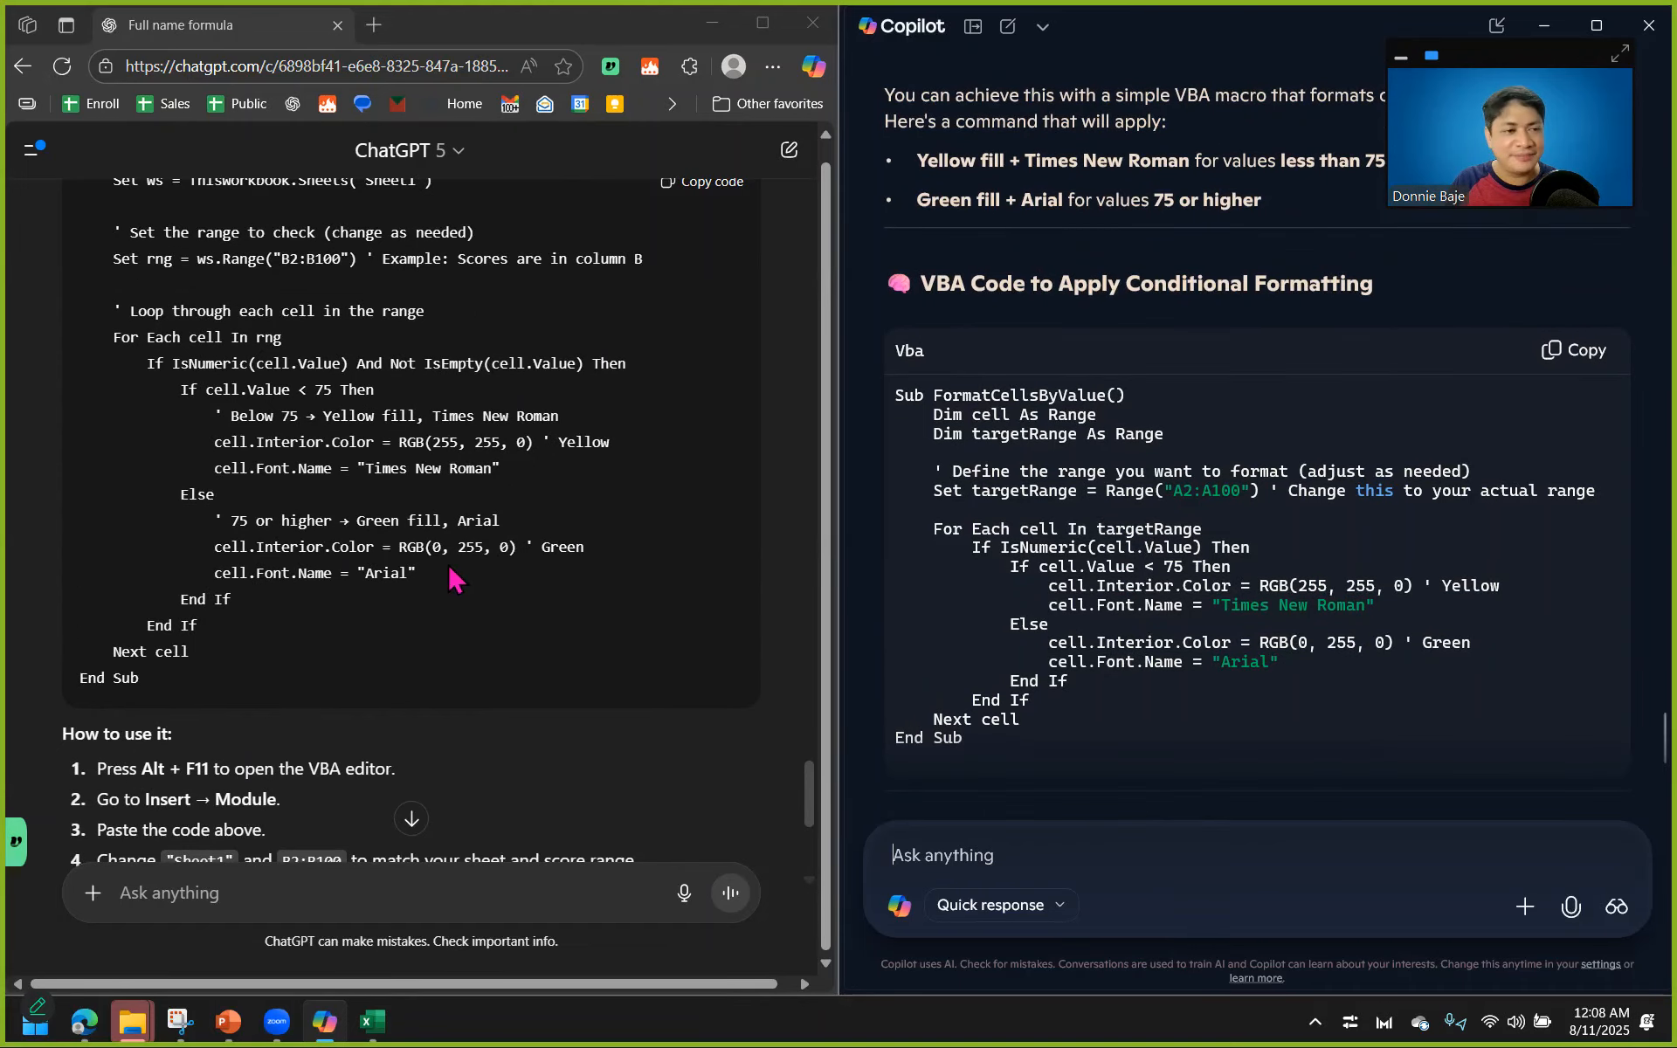
pyautogui.scroll(1, 441, 577)
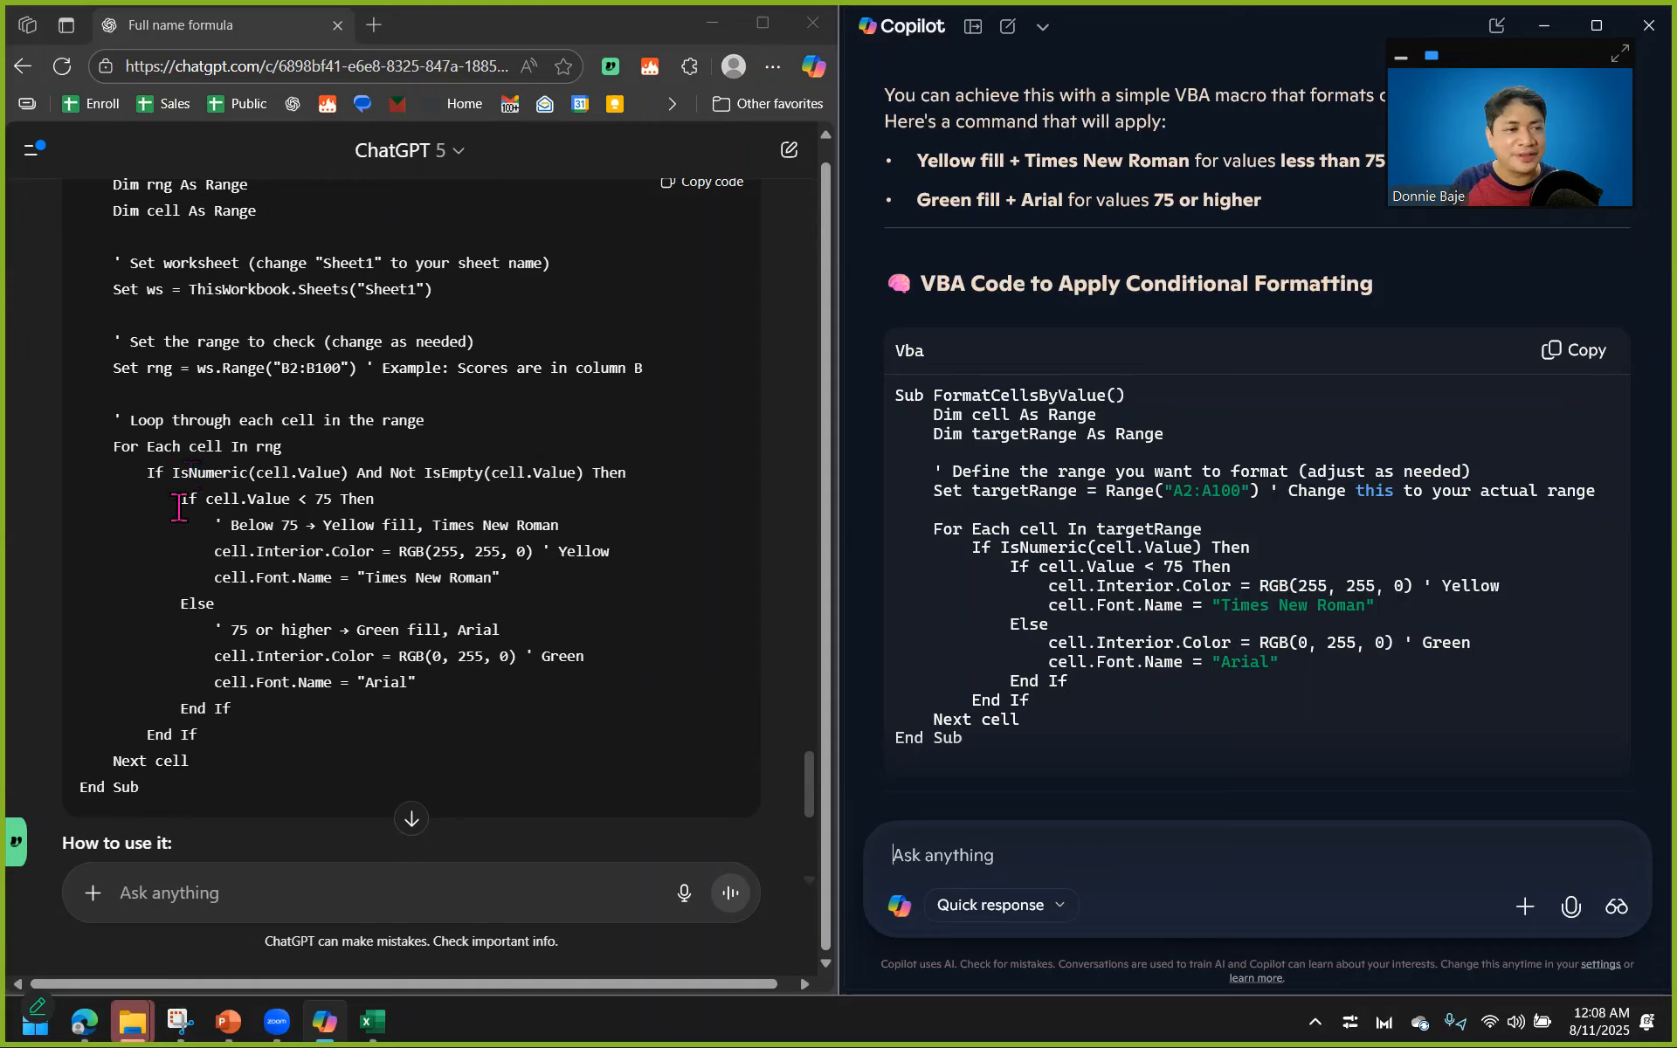
# Compare the explanatory comments, sheet and range settings, and color and font lines in the two assistants' macros.
pyautogui.moveTo(204, 525); pyautogui.dragTo(559, 529)
pyautogui.moveTo(205, 629); pyautogui.dragTo(484, 611)
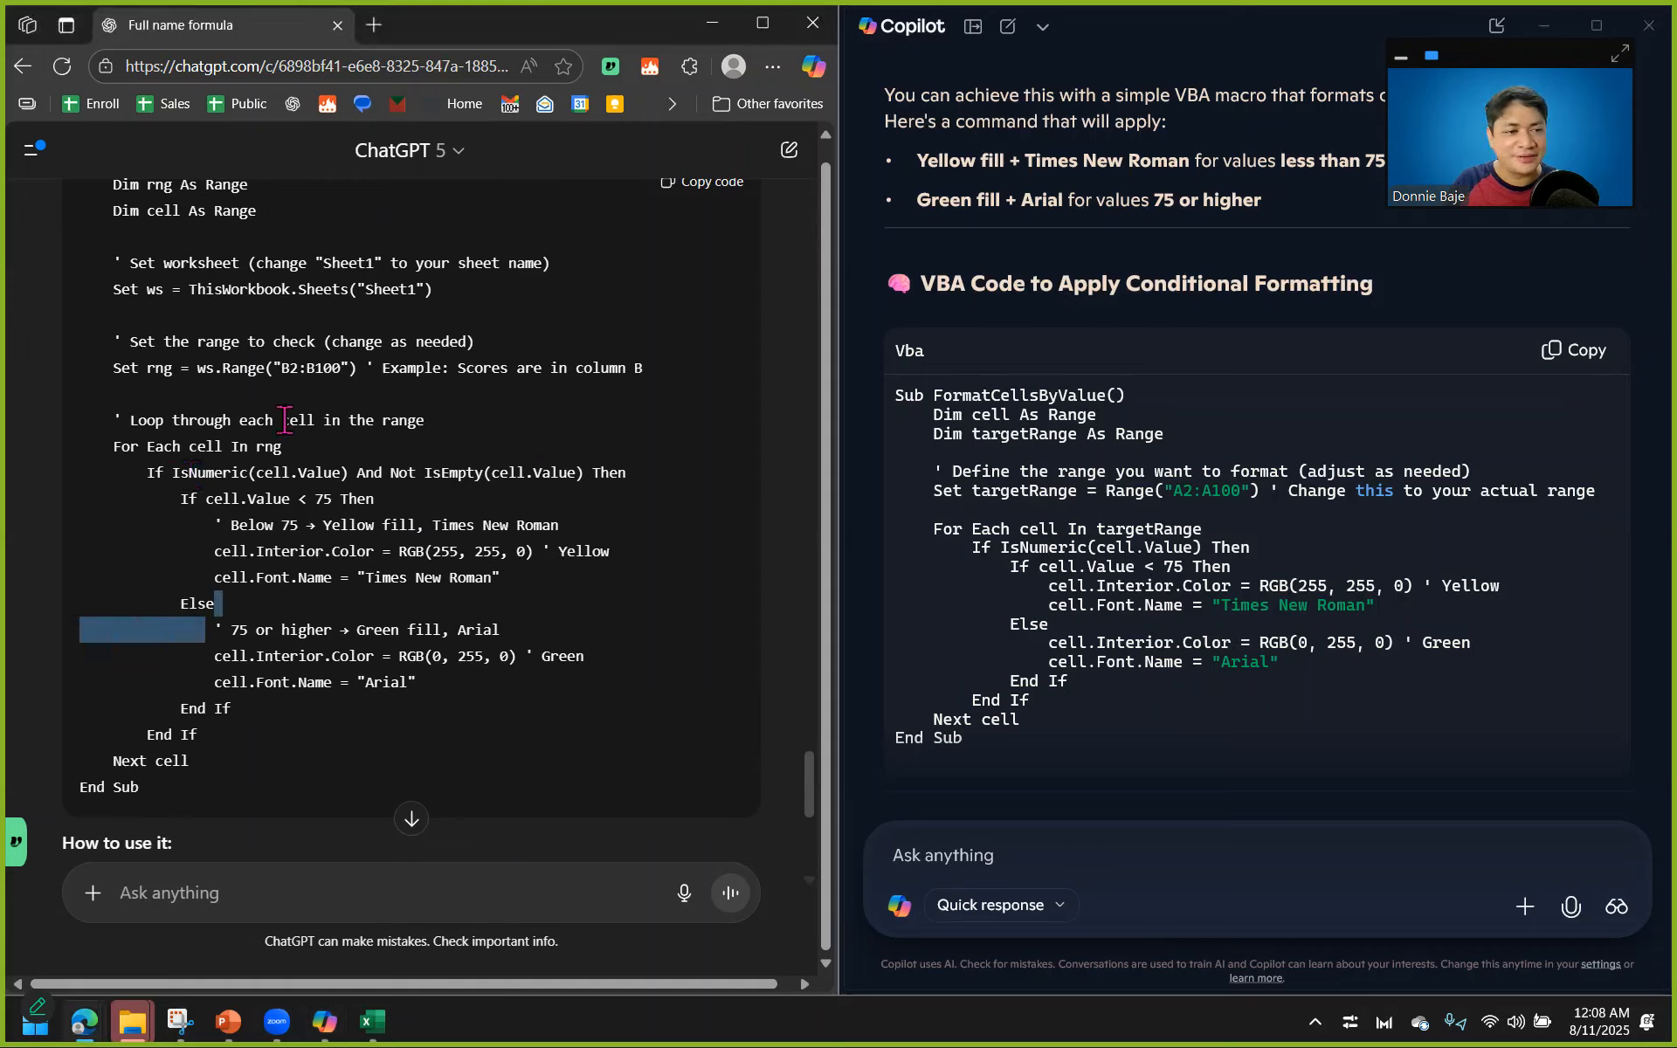
pyautogui.click(220, 263)
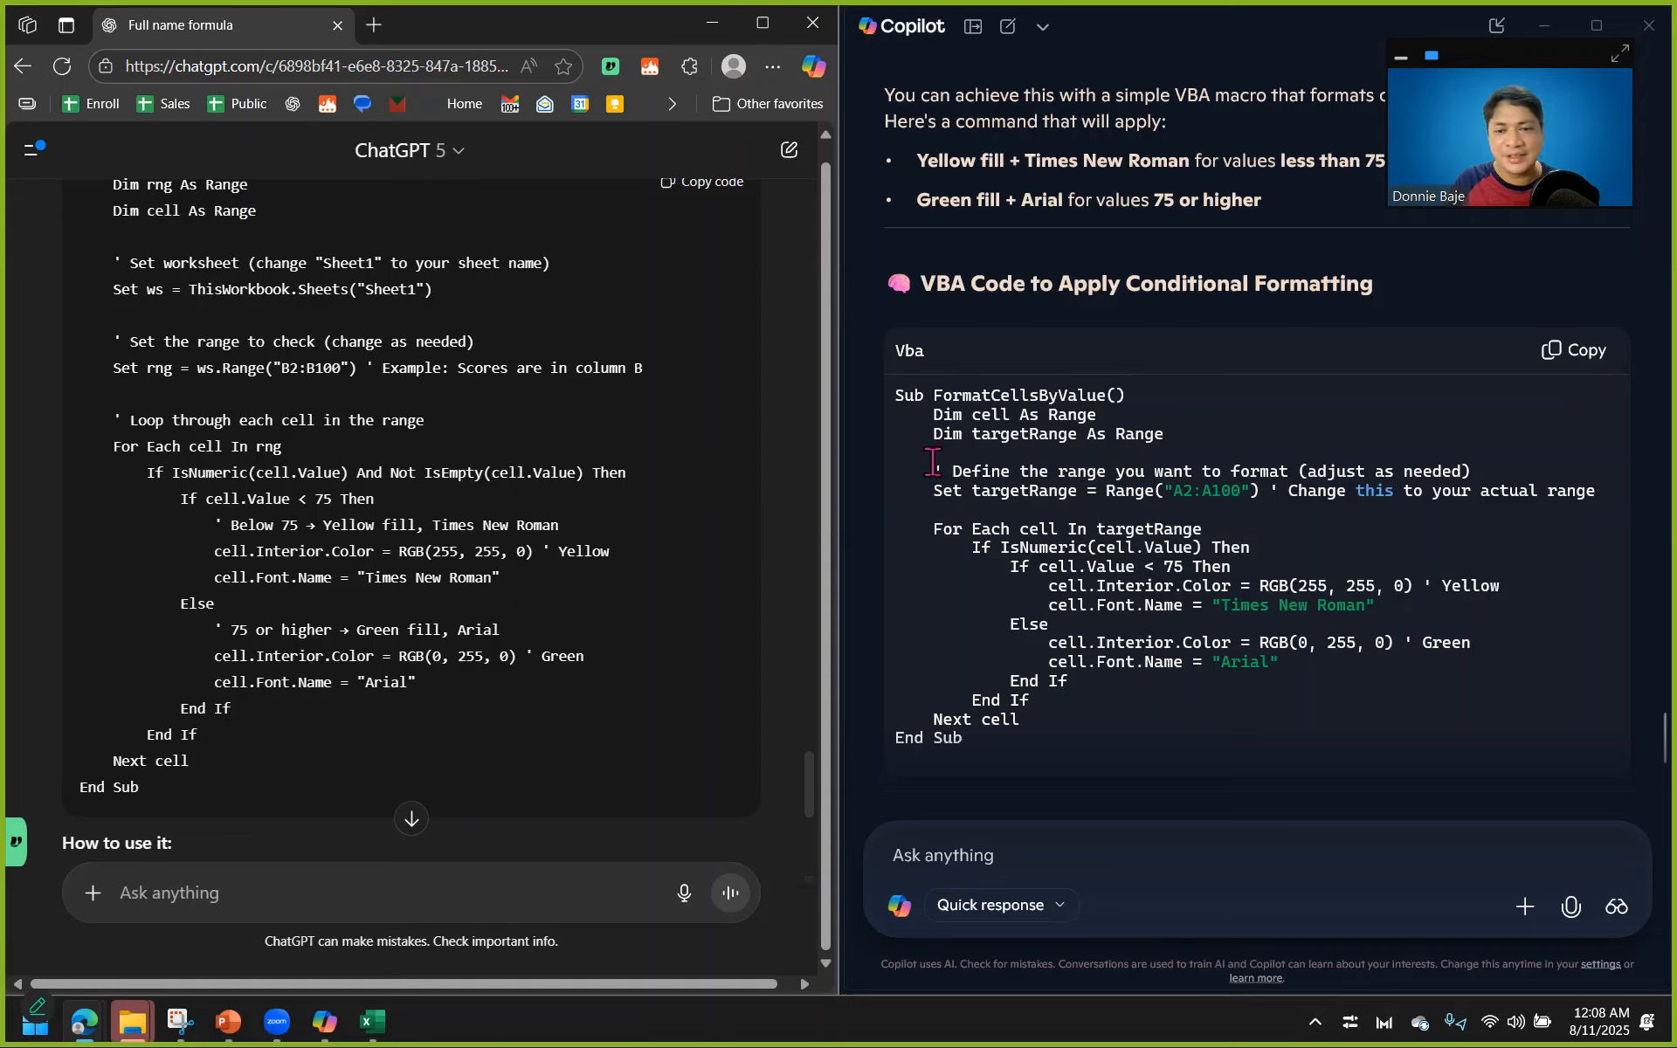
pyautogui.moveTo(933, 472); pyautogui.dragTo(1567, 491)
pyautogui.click(1505, 581)
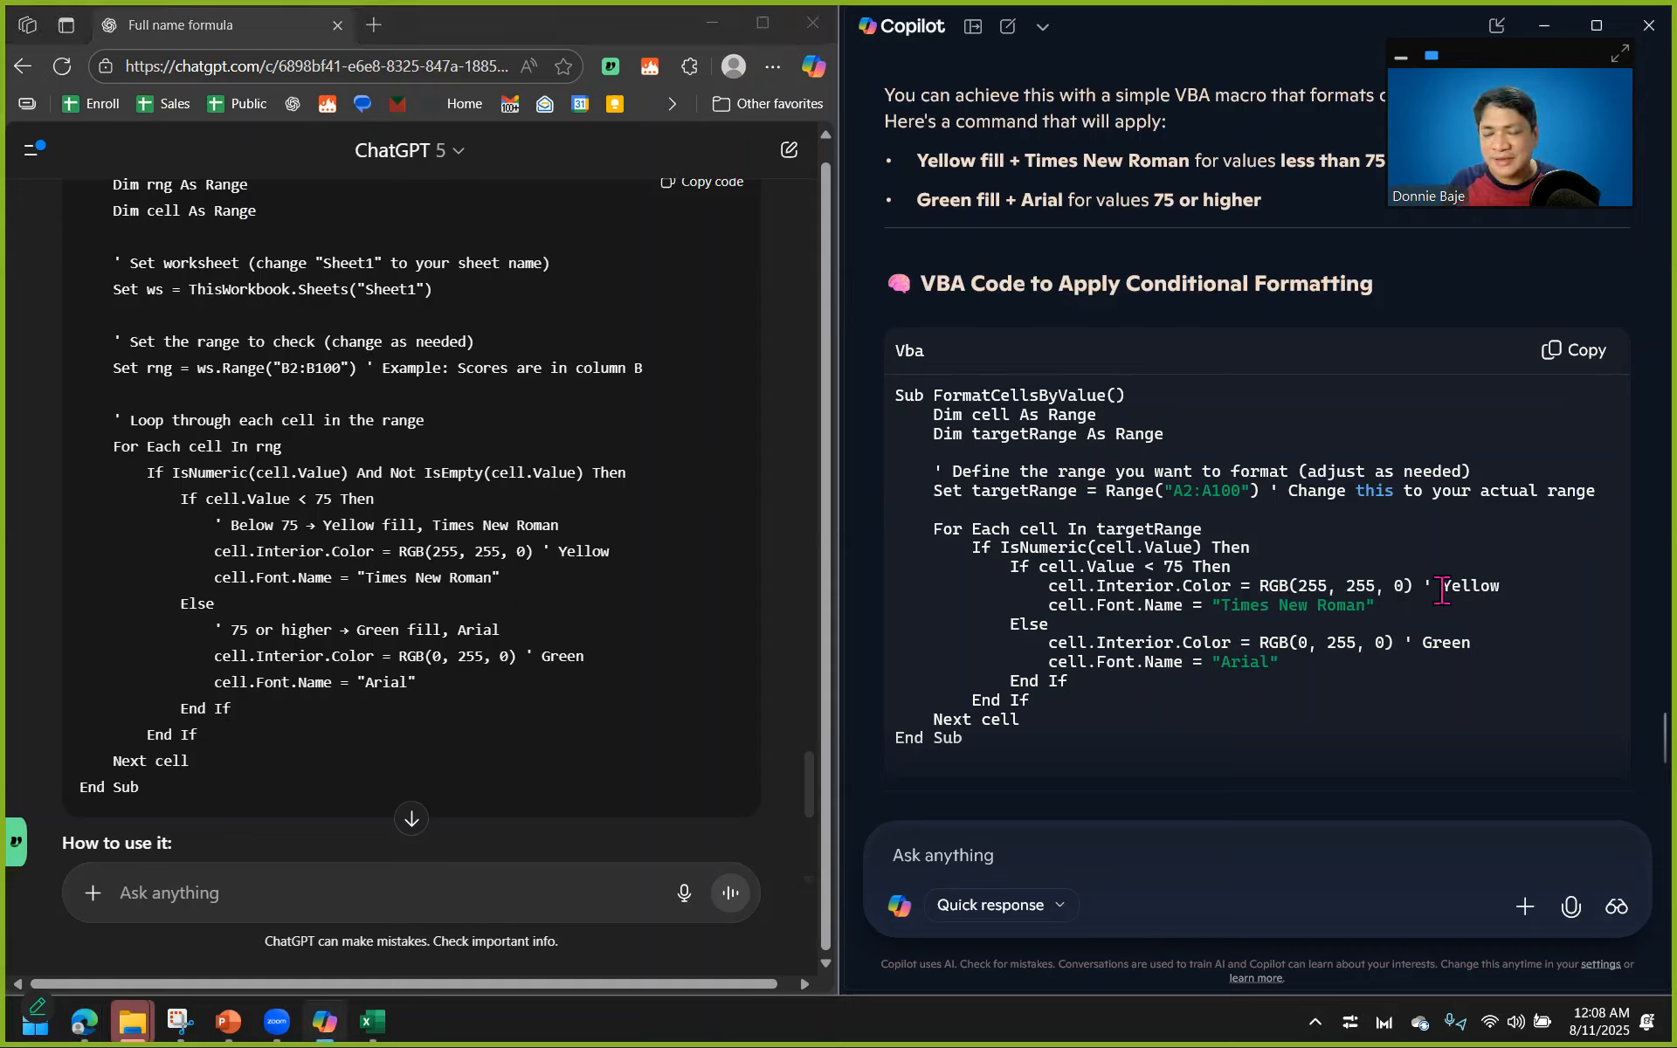
pyautogui.moveTo(1423, 586); pyautogui.dragTo(1376, 607)
pyautogui.click(208, 446)
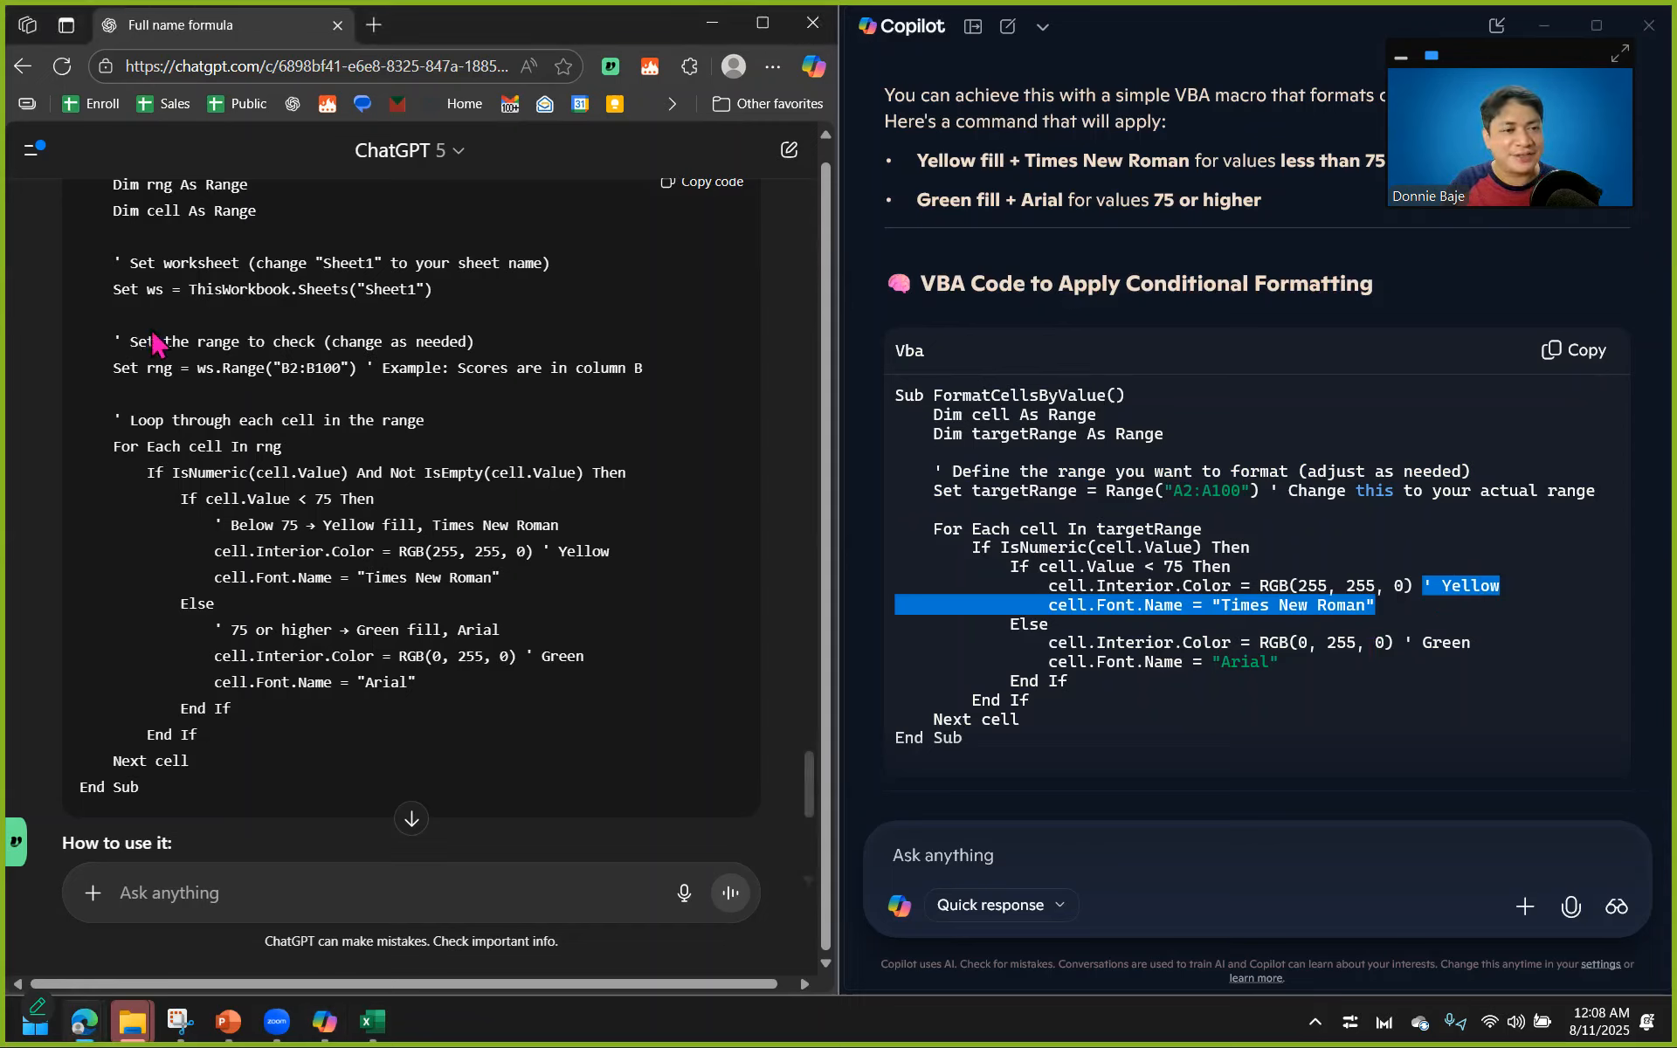
pyautogui.scroll(1, 434, 426)
pyautogui.scroll(1, 434, 427)
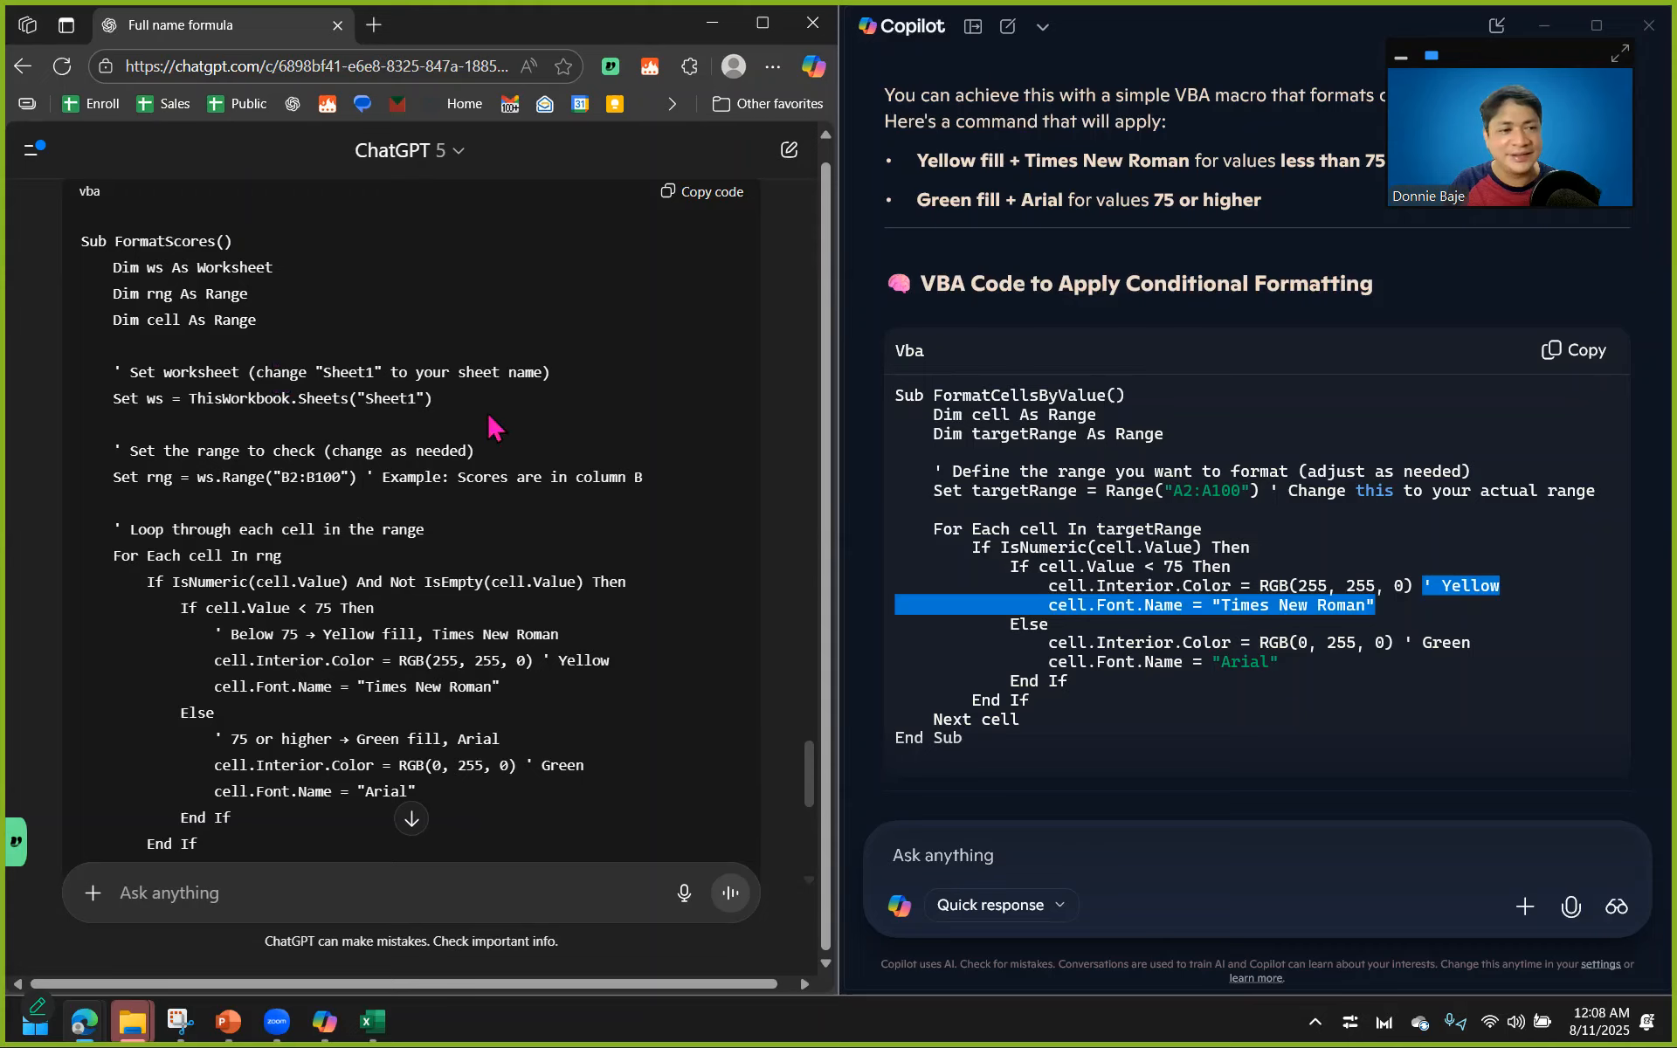
pyautogui.scroll(-1, 598, 476)
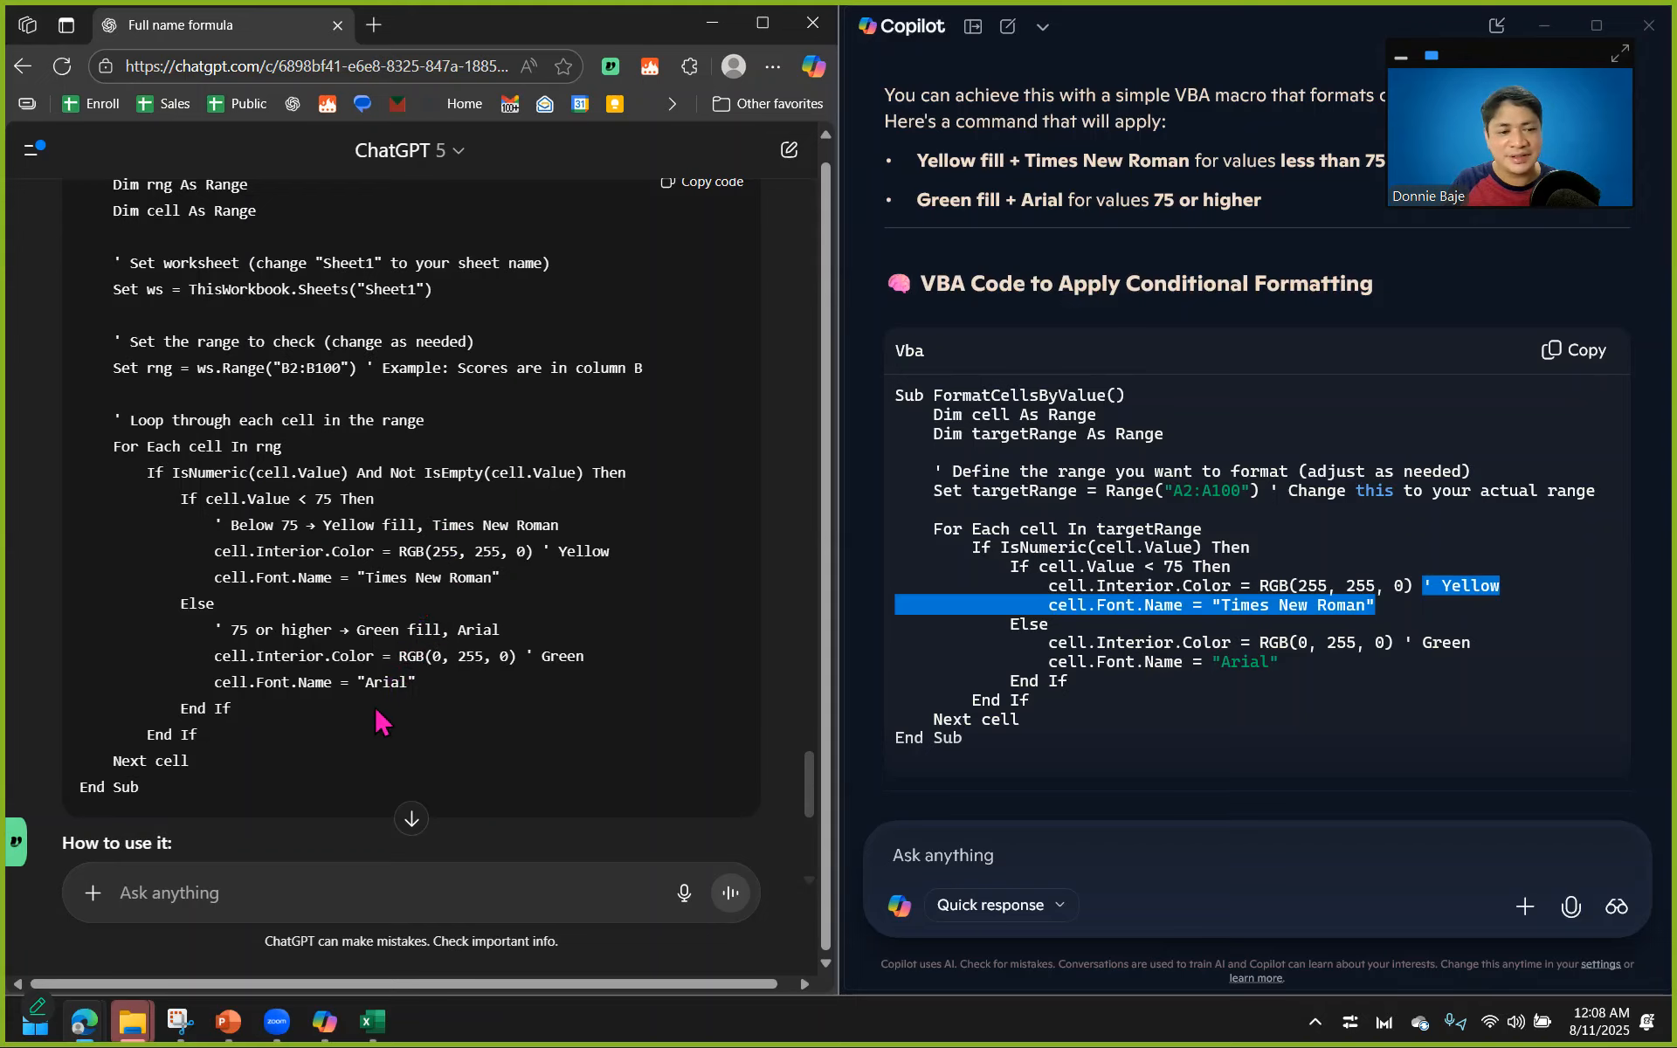
# Copy ChatGPT's entire FormatScores macro and open the Visual Basic editor from the data.xlsx workbook.
pyautogui.moveTo(144, 789); pyautogui.dragTo(77, 497)
pyautogui.rightClick(146, 483)
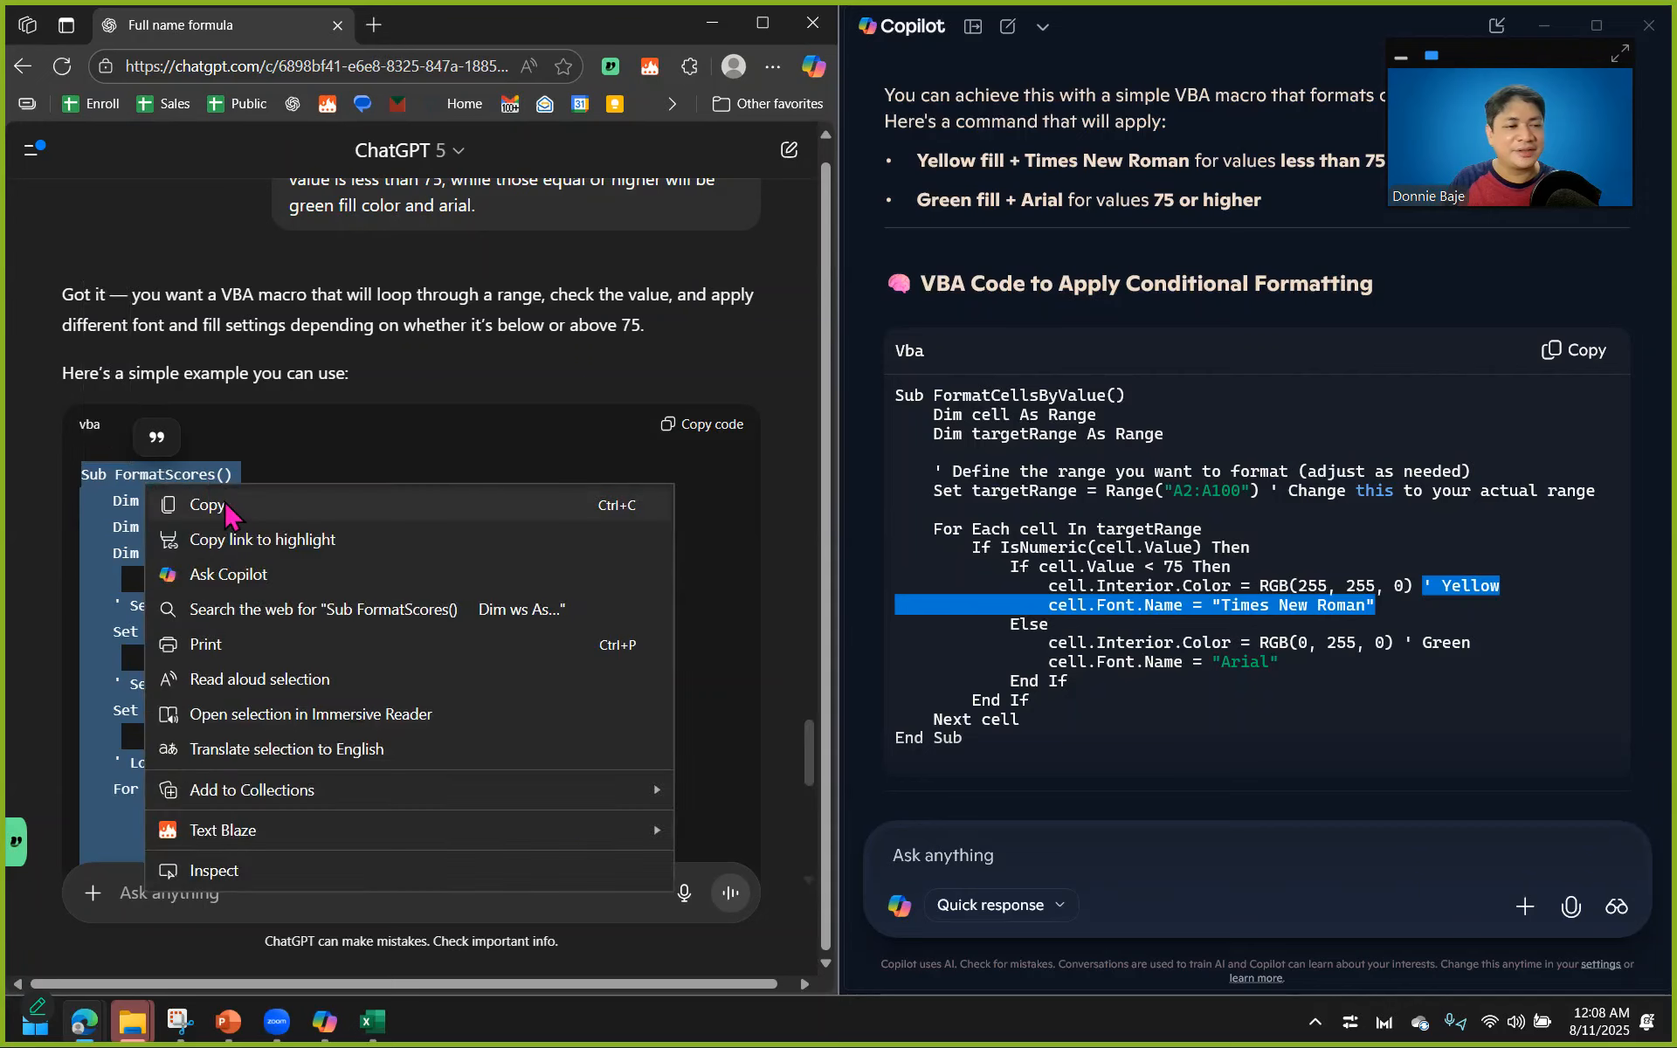
pyautogui.click(227, 503)
pyautogui.click(384, 1020)
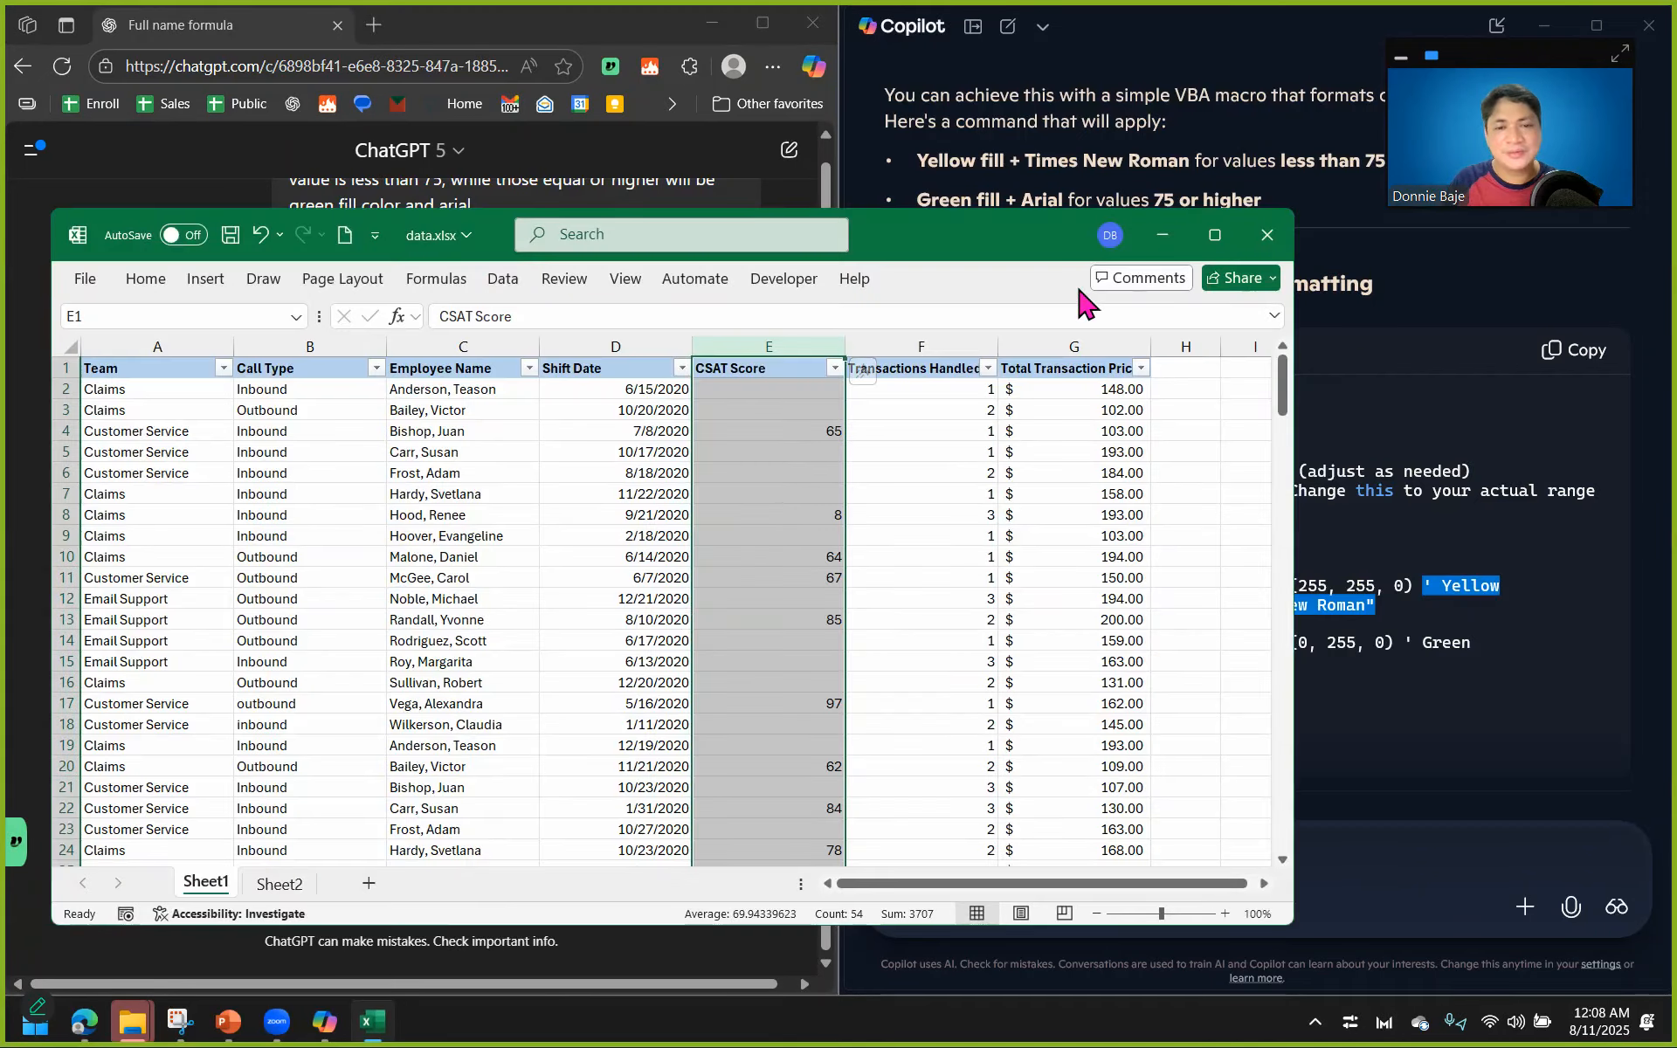
pyautogui.click(783, 278)
pyautogui.click(88, 341)
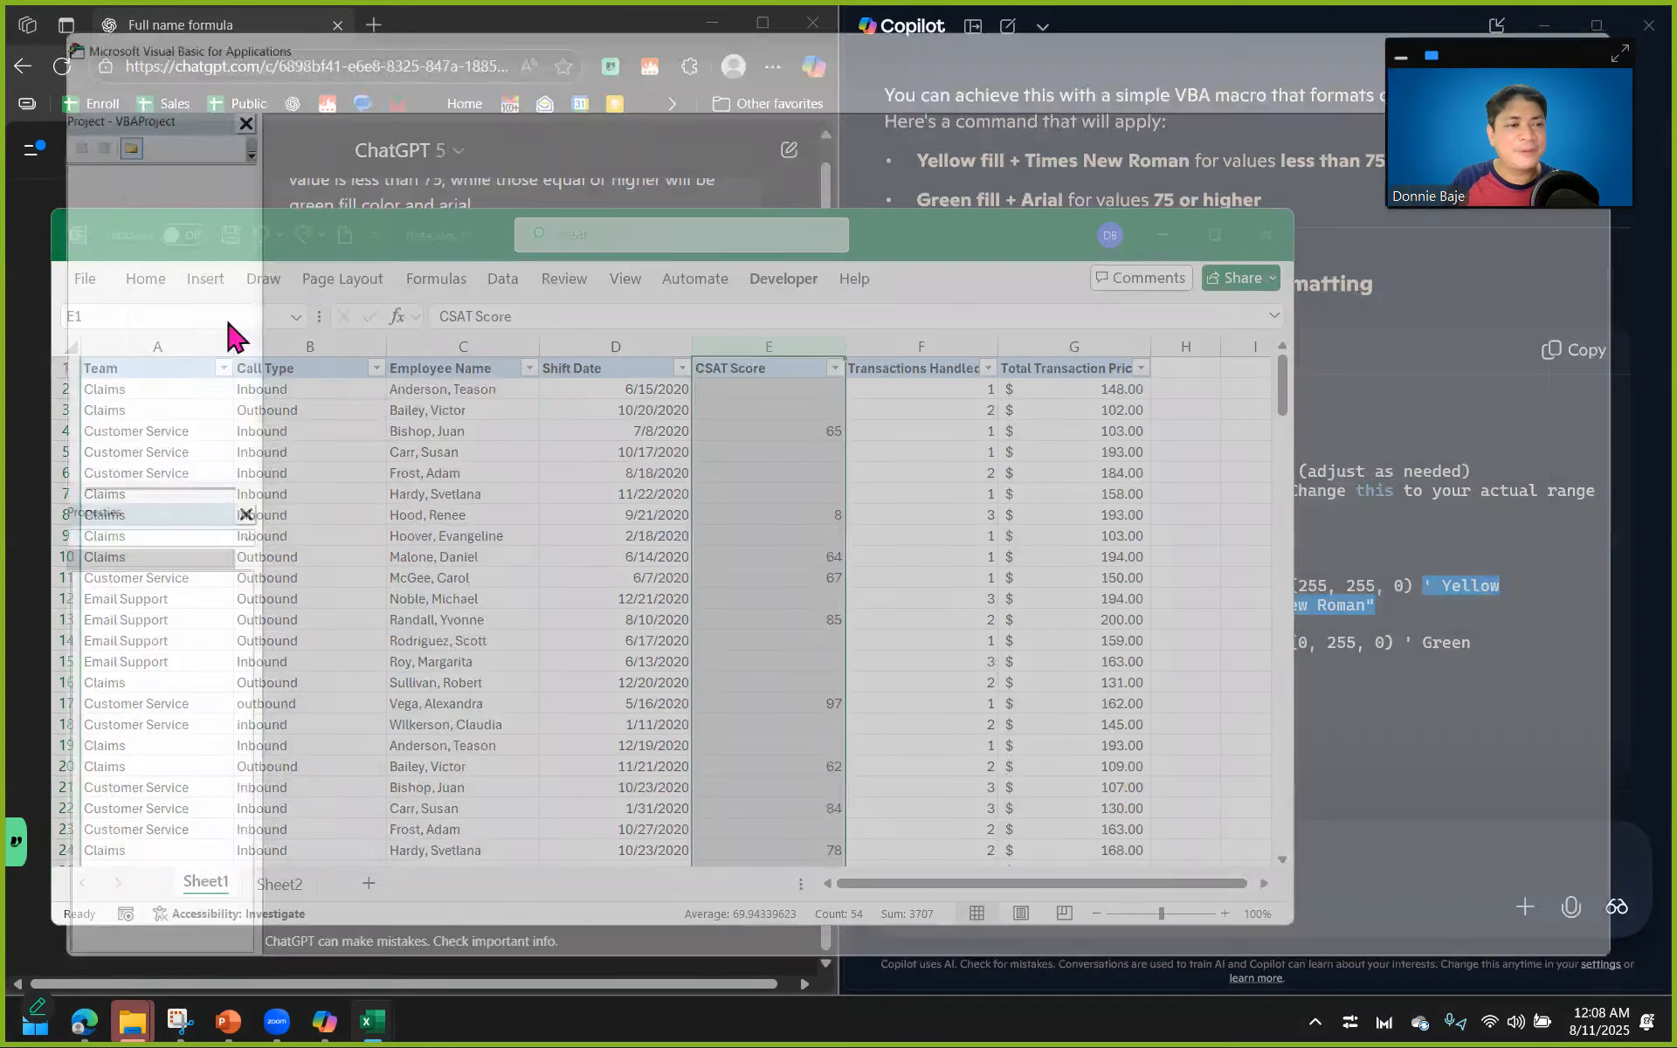
# Insert a new module in the data.xlsx VBA project and paste the FormatScores macro into it.
pyautogui.rightClick(130, 163)
pyautogui.click(92, 181)
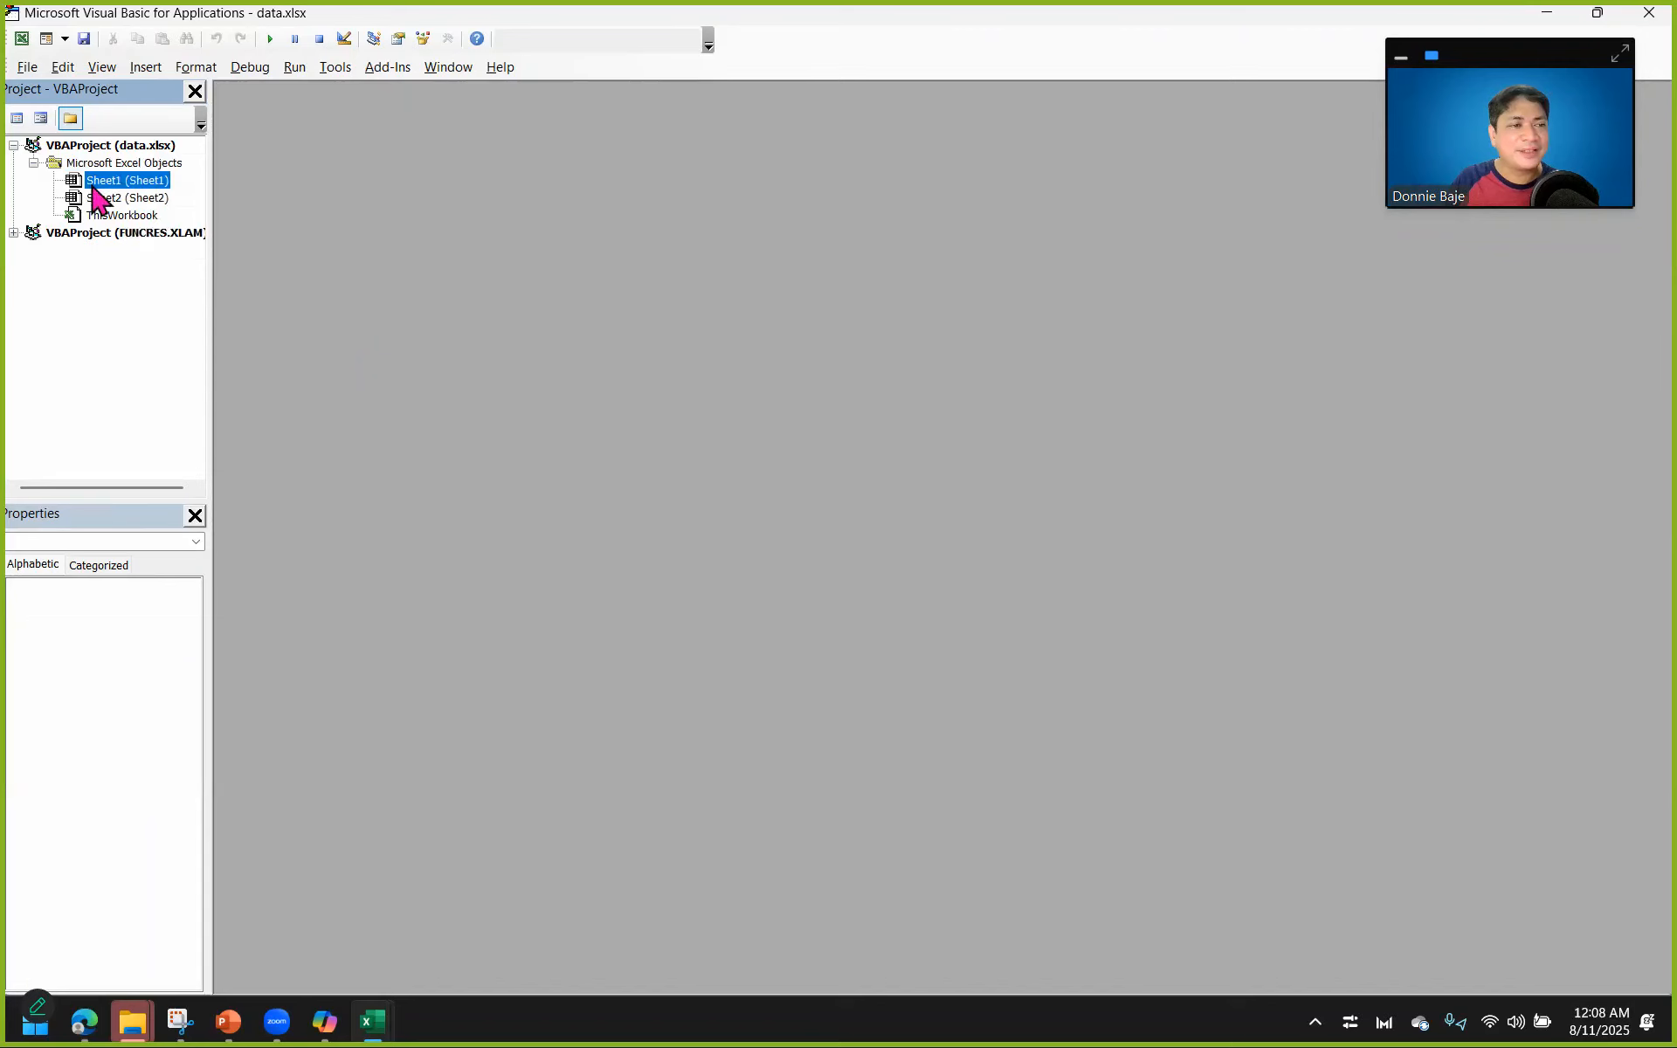
pyautogui.rightClick(94, 183)
pyautogui.moveTo(131, 294)
pyautogui.click(371, 320)
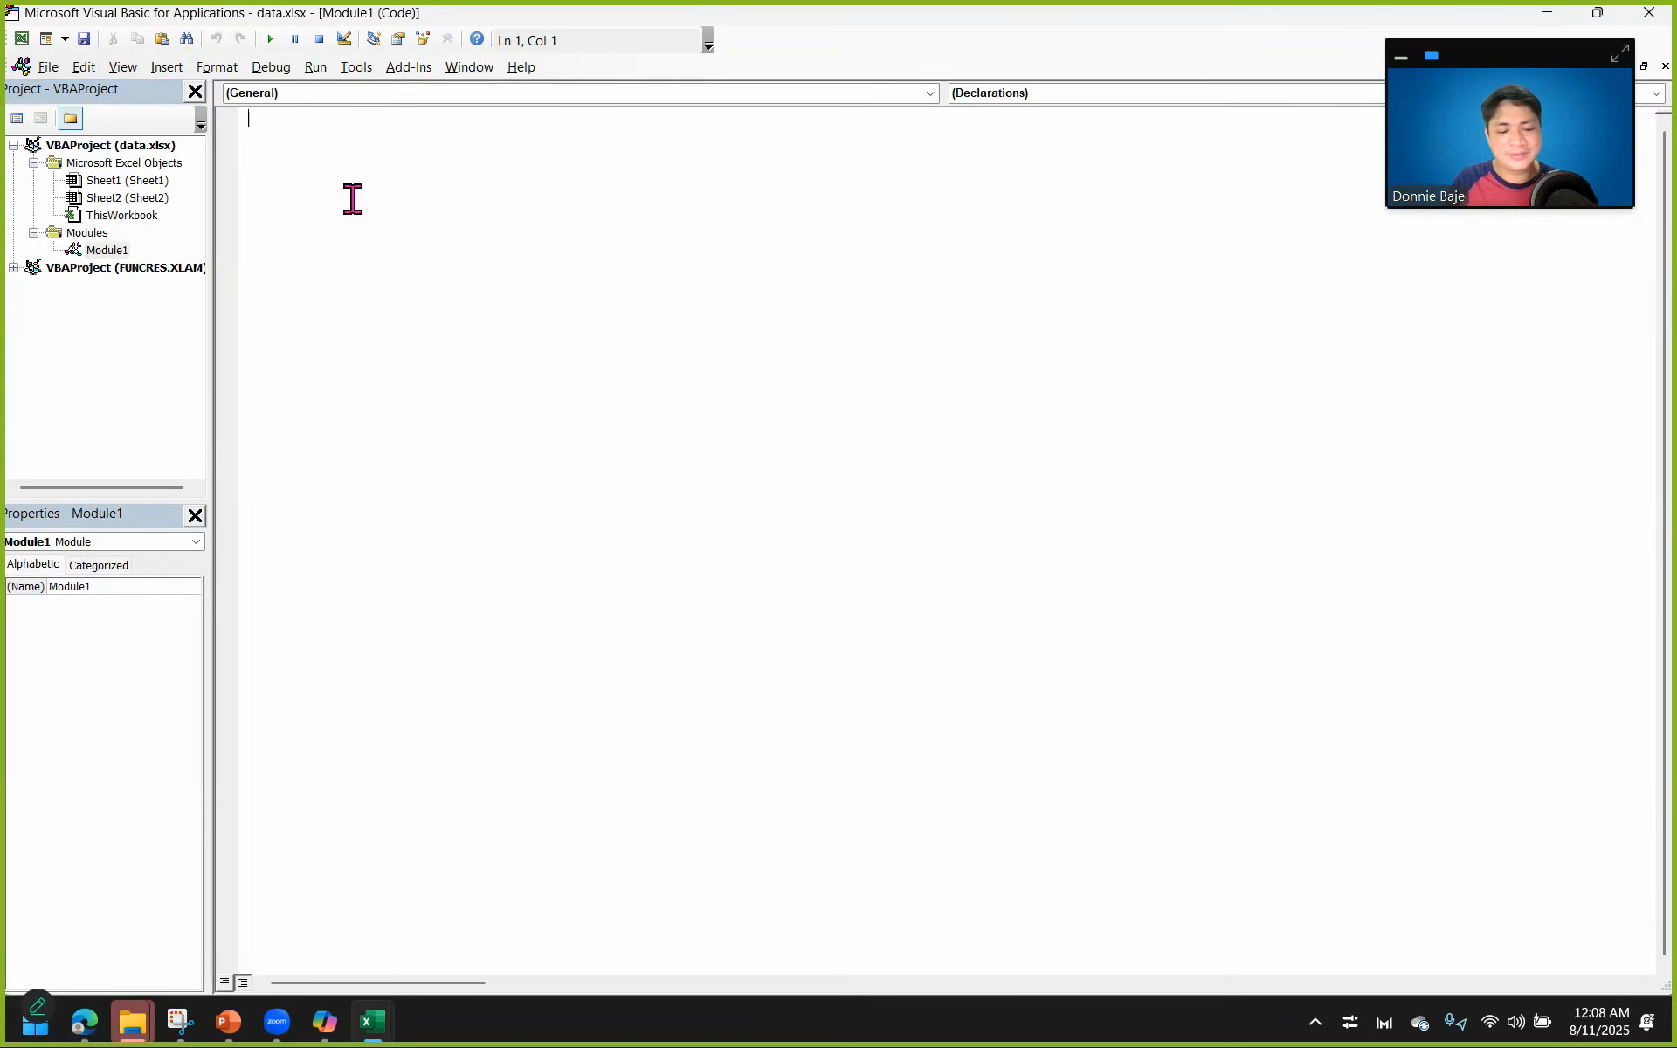
pyautogui.hotkey('ctrl', 'v')
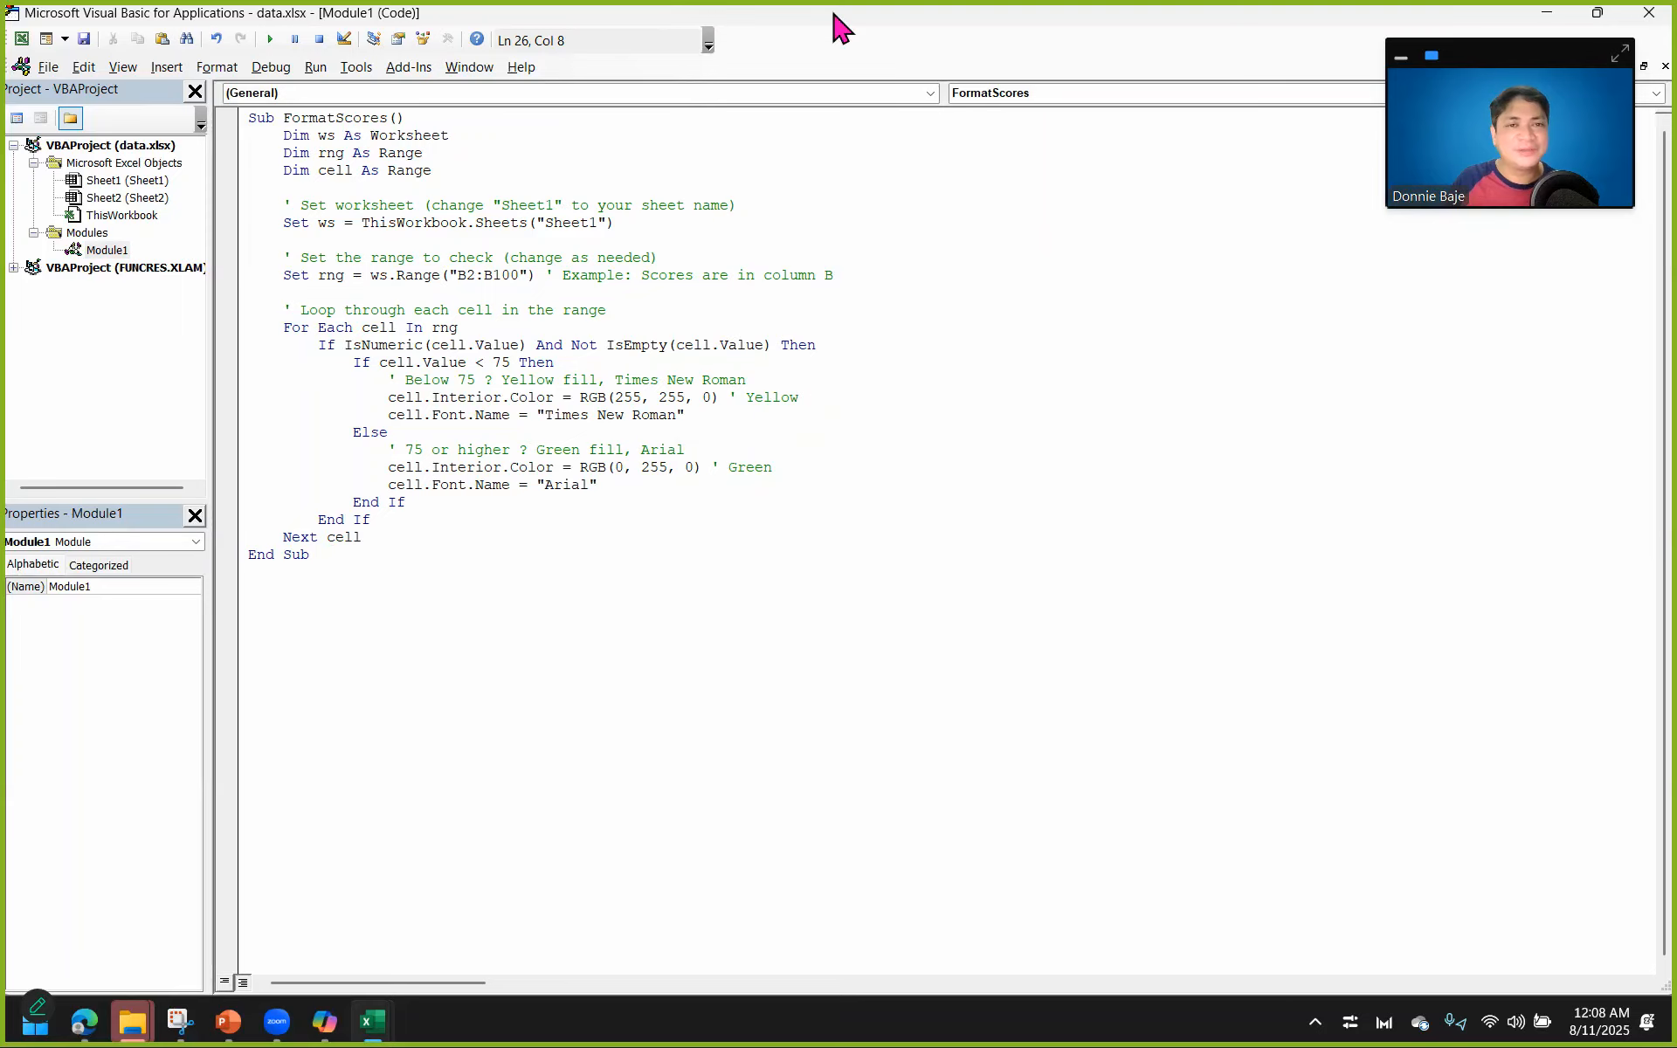
# Select the workbook's CSAT Score column and reposition the Visual Basic editor window so the scores and macro code can be seen together.
pyautogui.moveTo(838, 22); pyautogui.dragTo(1073, 613)
pyautogui.click(793, 210)
pyautogui.click(793, 210)
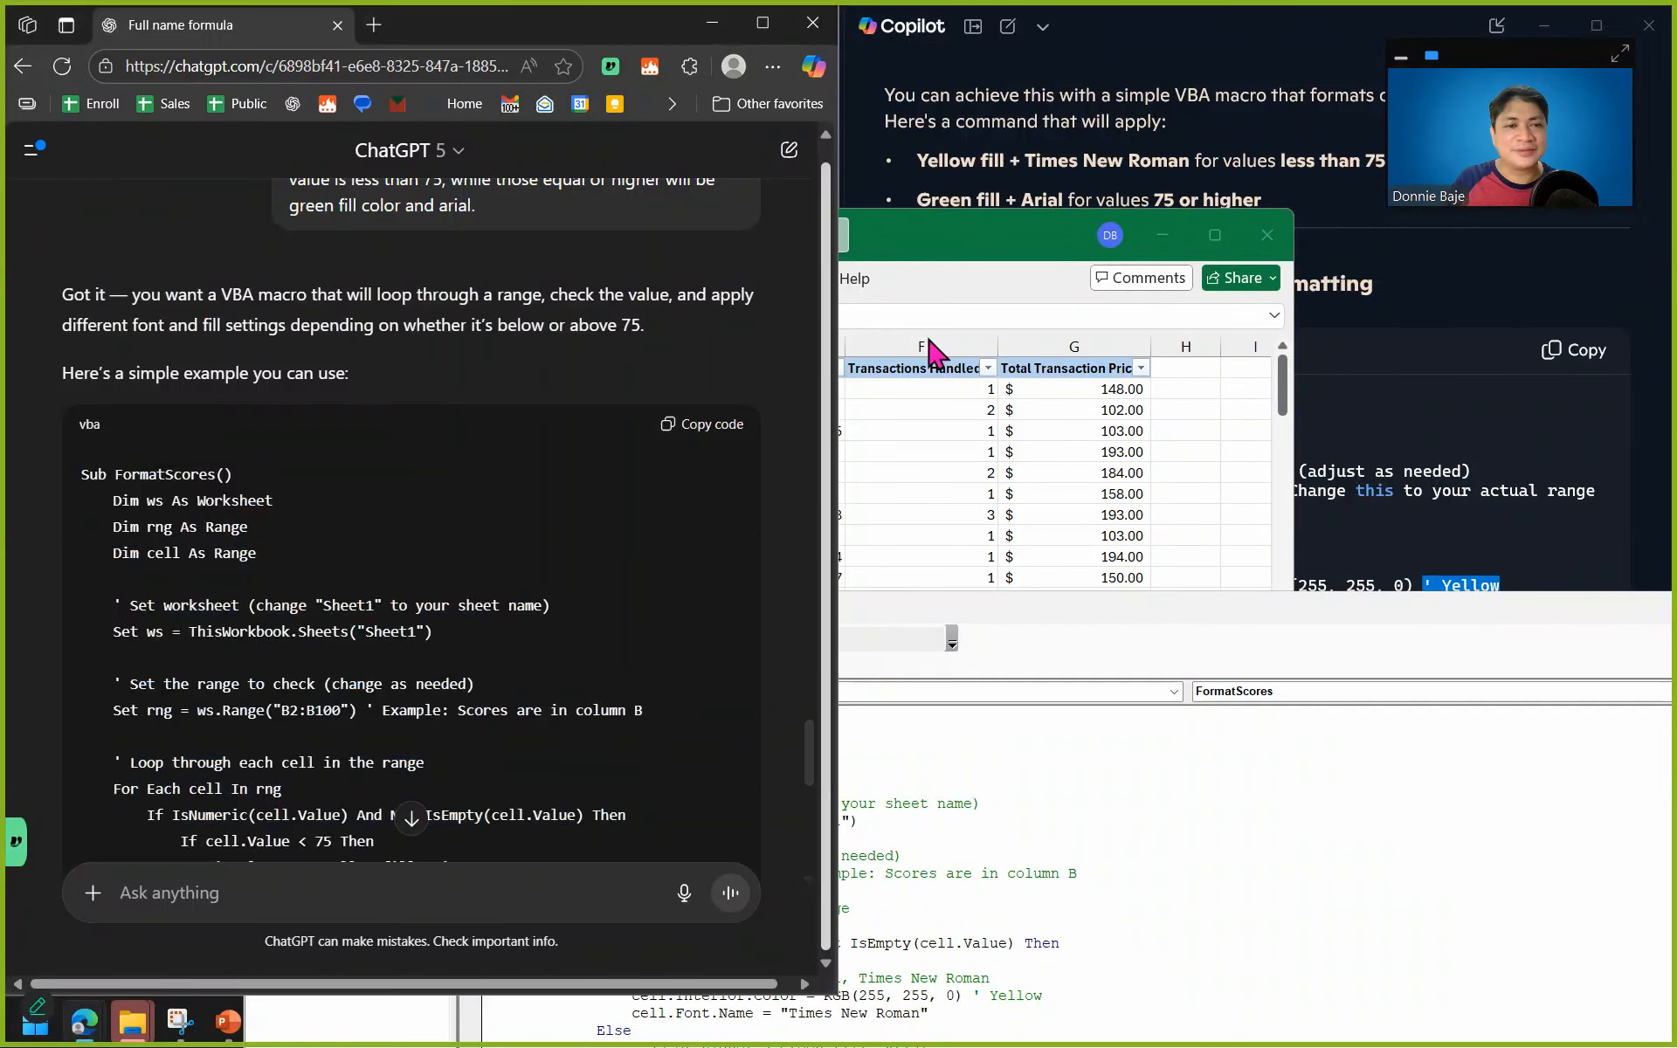
pyautogui.click(1080, 453)
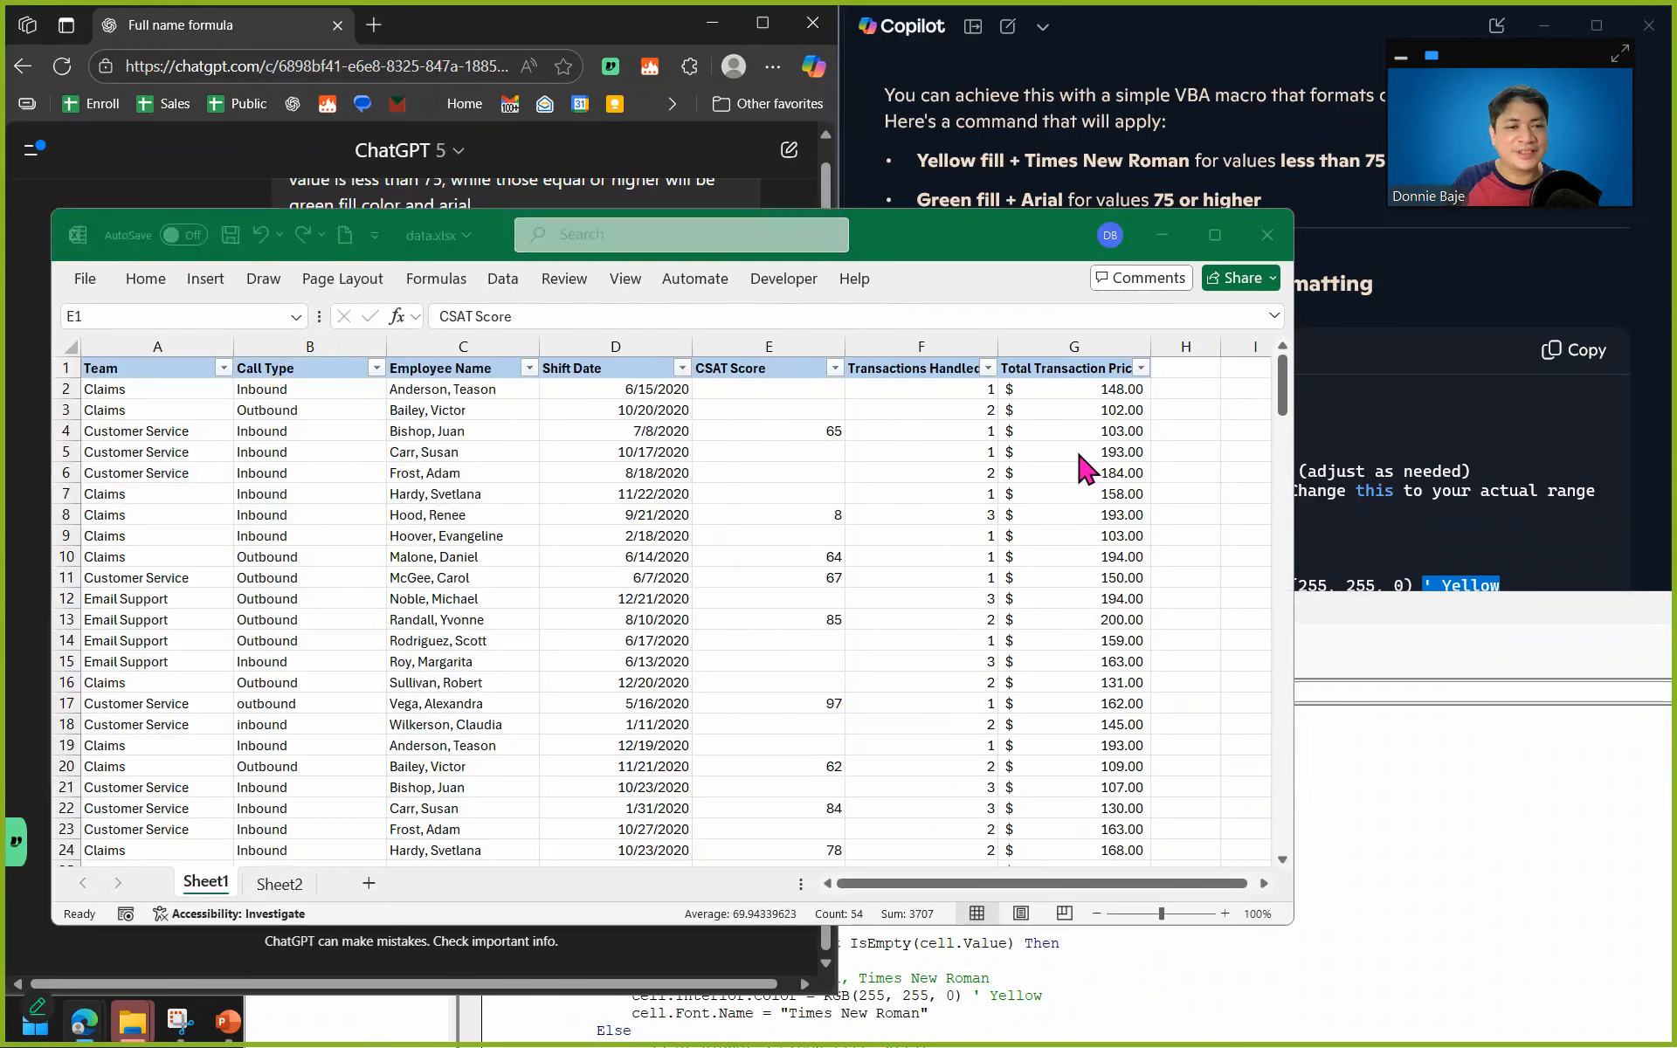
pyautogui.click(1440, 800)
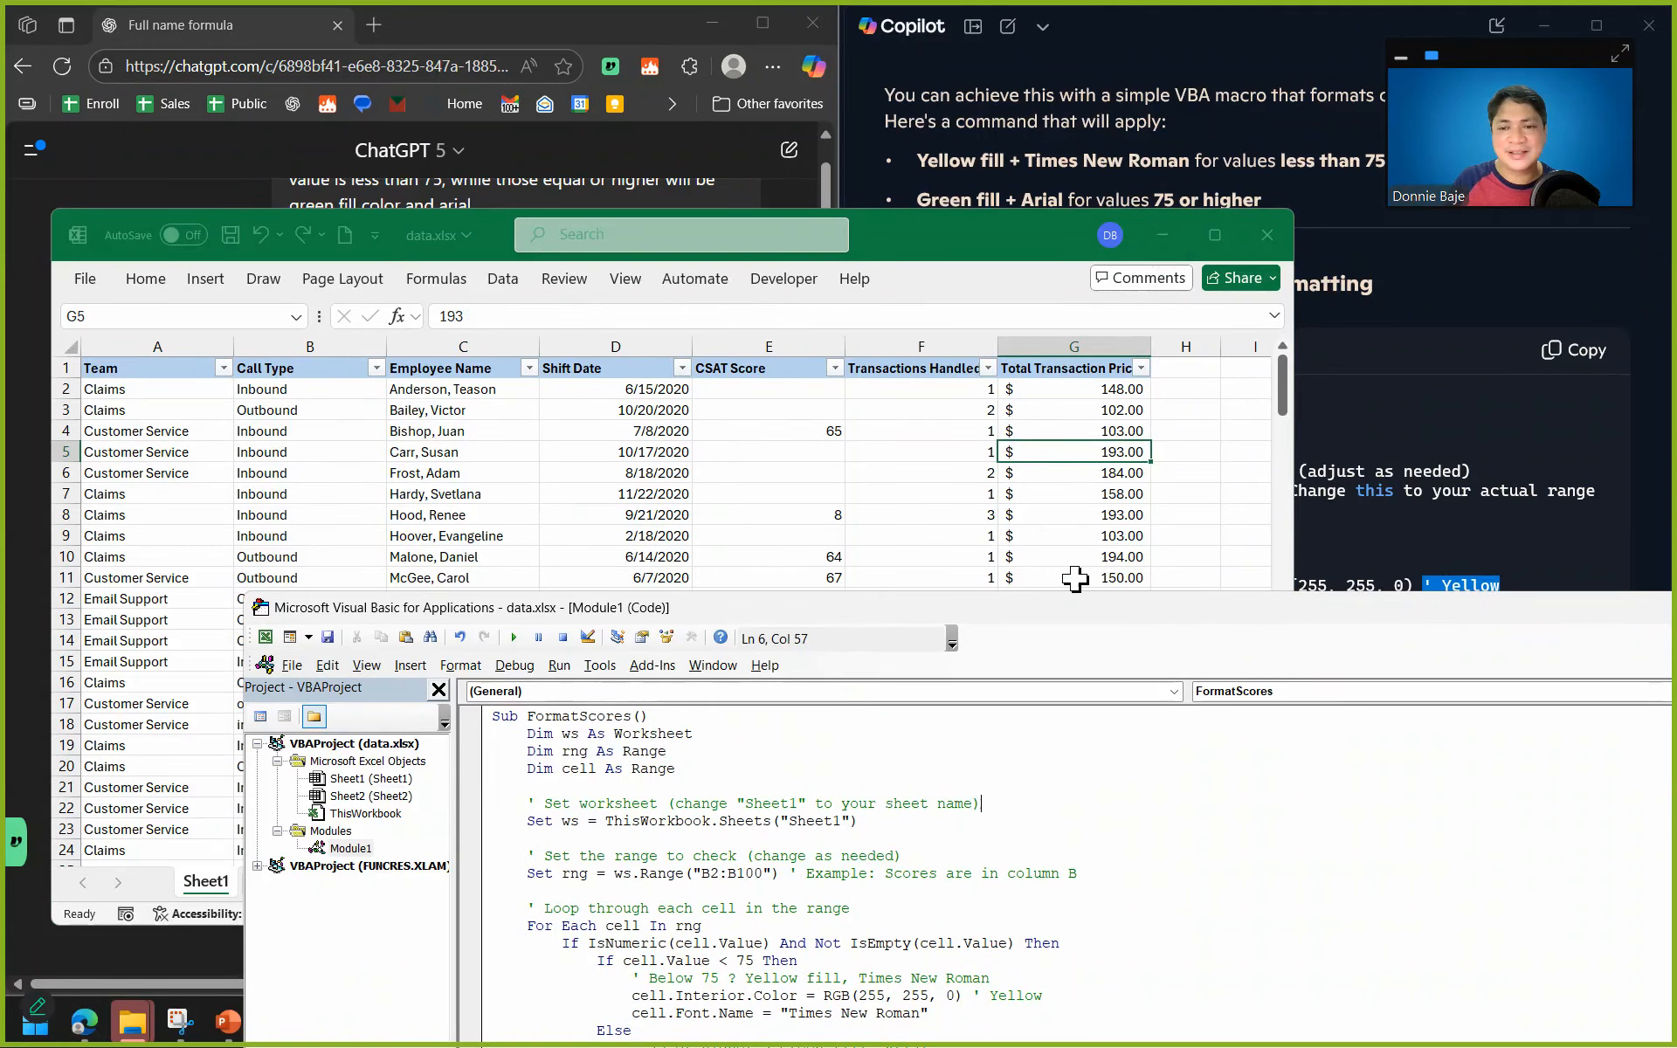
pyautogui.moveTo(954, 559); pyautogui.dragTo(919, 537)
pyautogui.click(781, 346)
pyautogui.click(1389, 769)
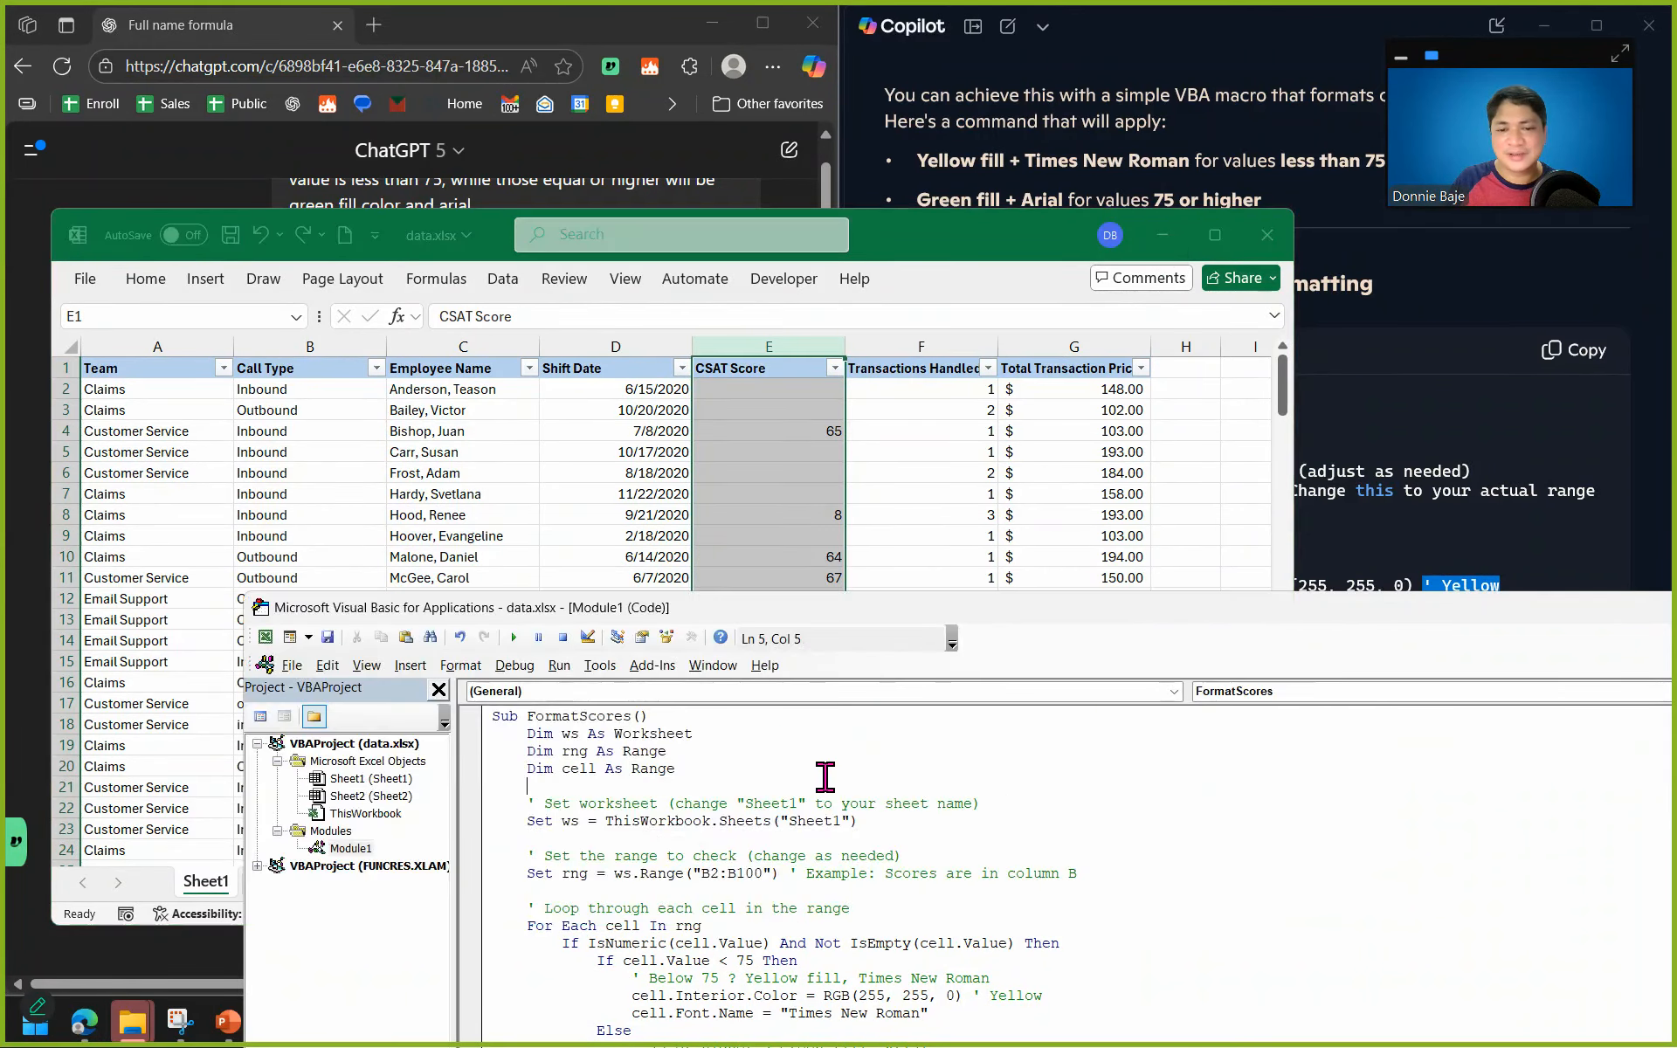
pyautogui.moveTo(790, 612); pyautogui.dragTo(1452, 445)
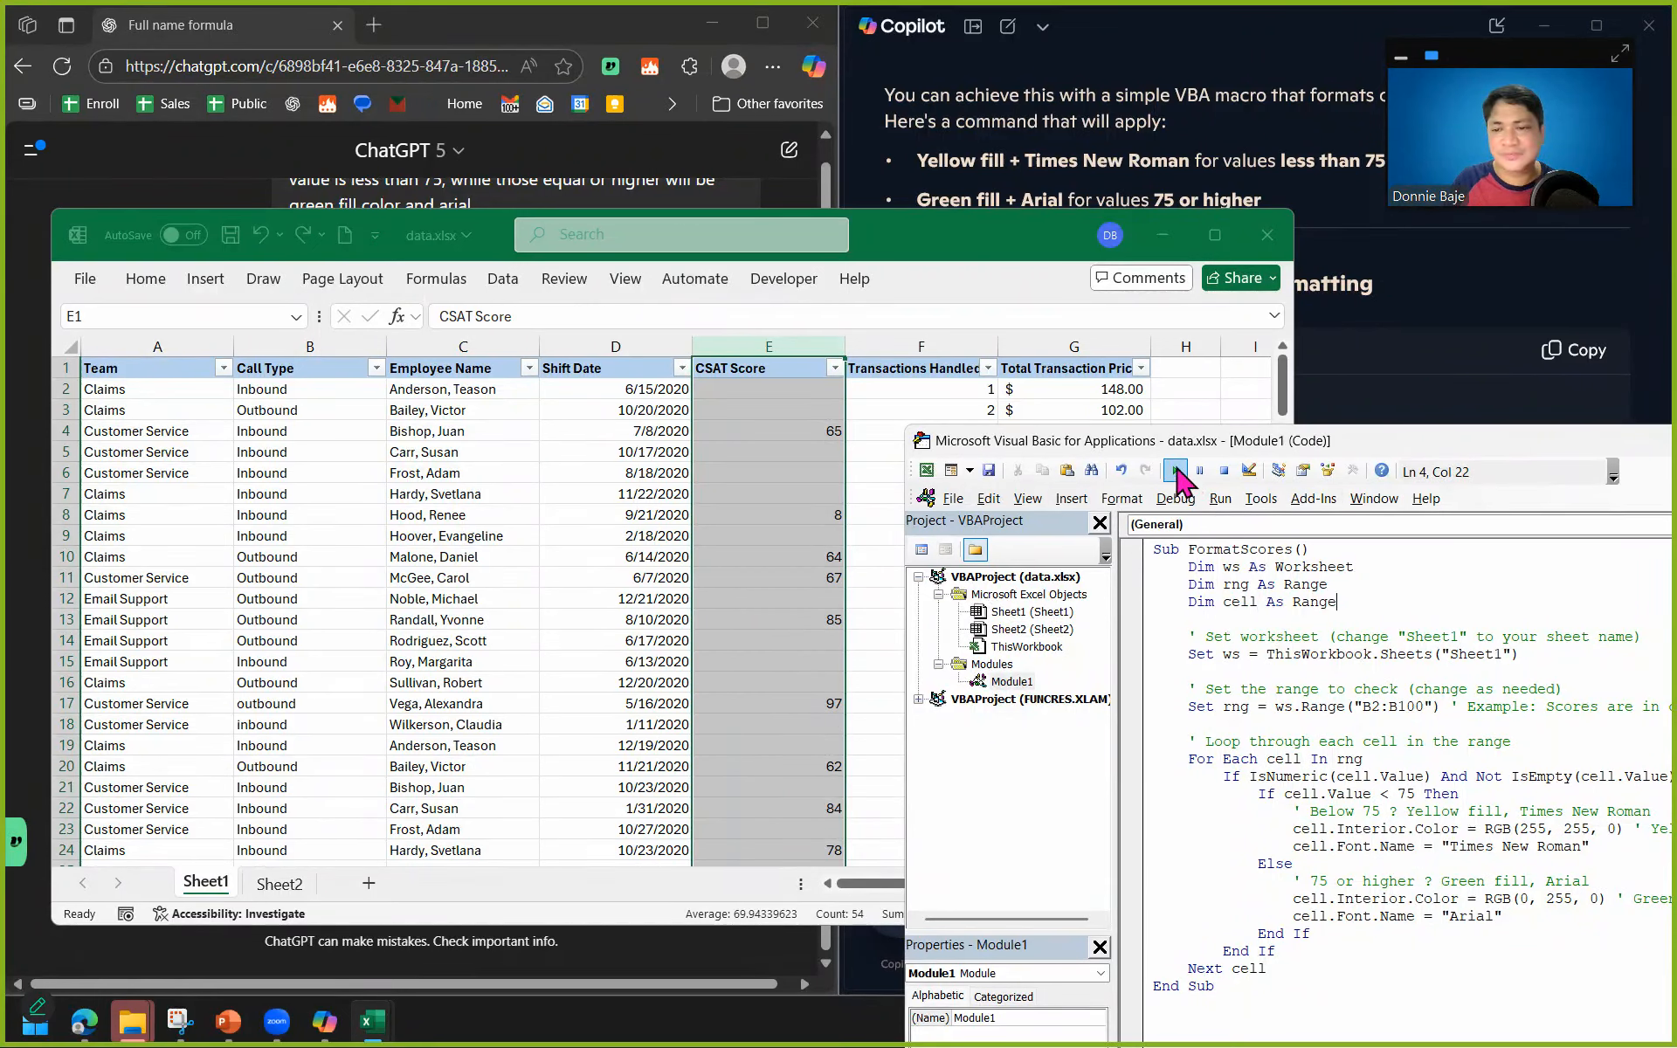
# Reselect the whole CSAT Score column on Sheet1 and return to the macro's code at the Set ws line.
pyautogui.click(1329, 691)
pyautogui.click(827, 446)
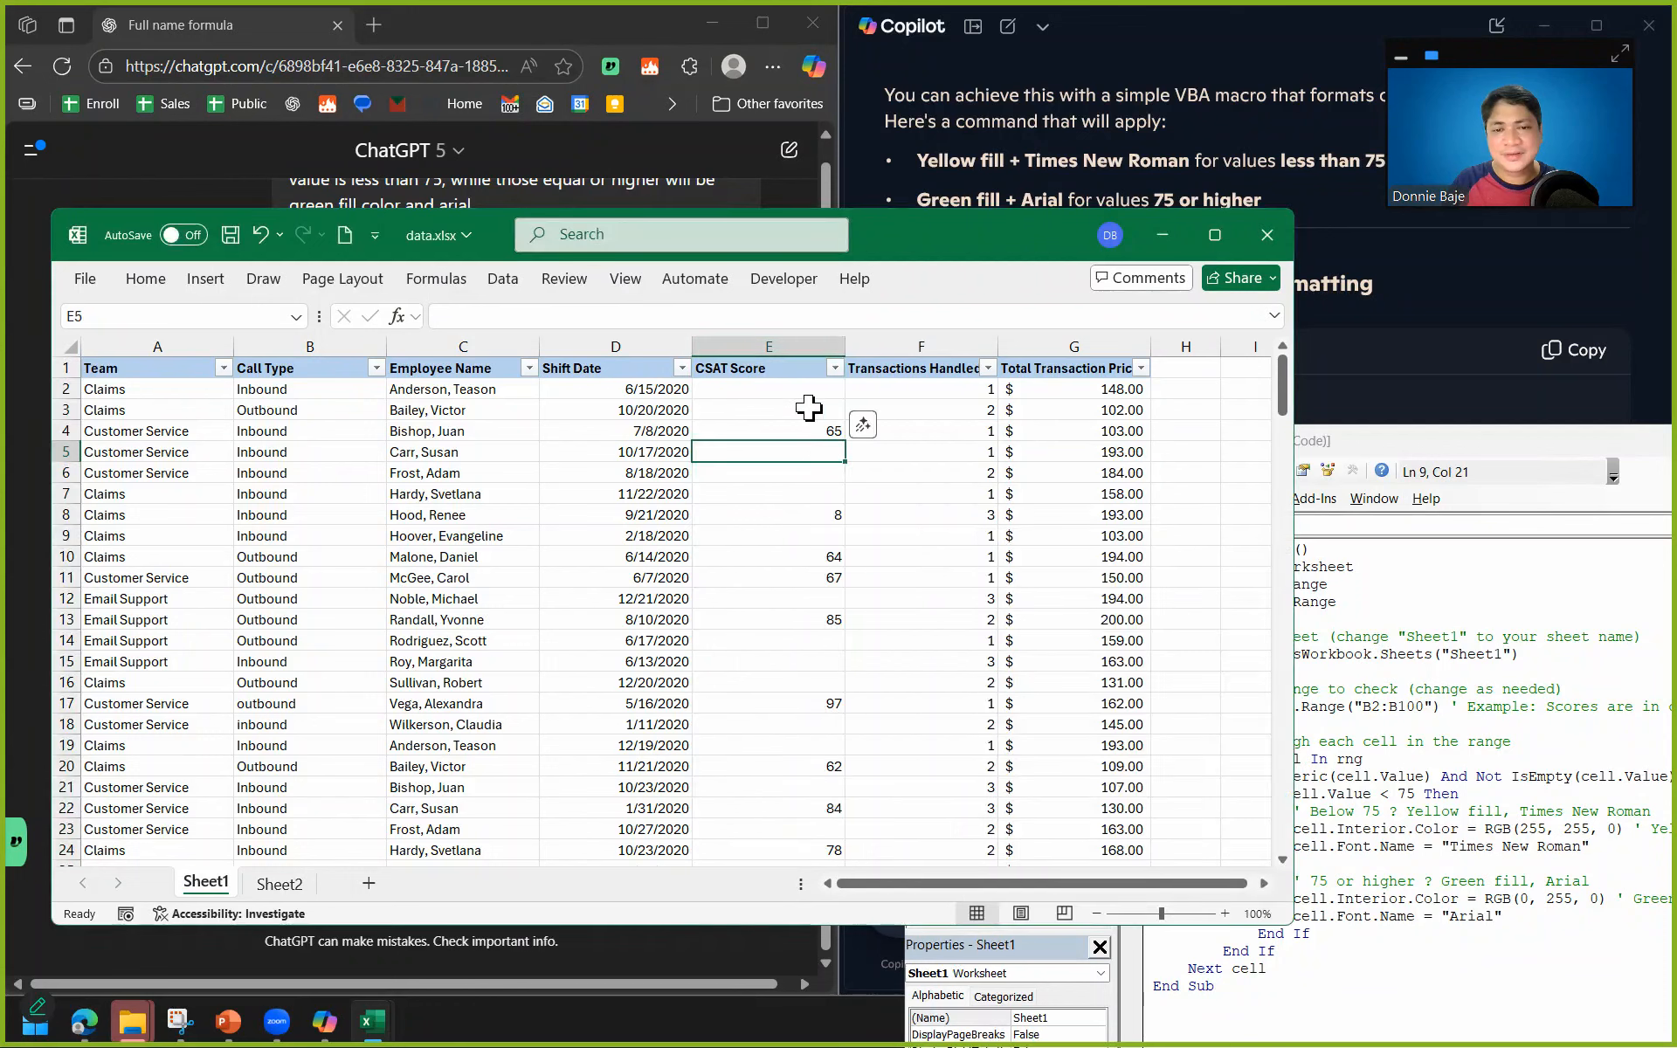
pyautogui.click(783, 353)
pyautogui.click(1485, 654)
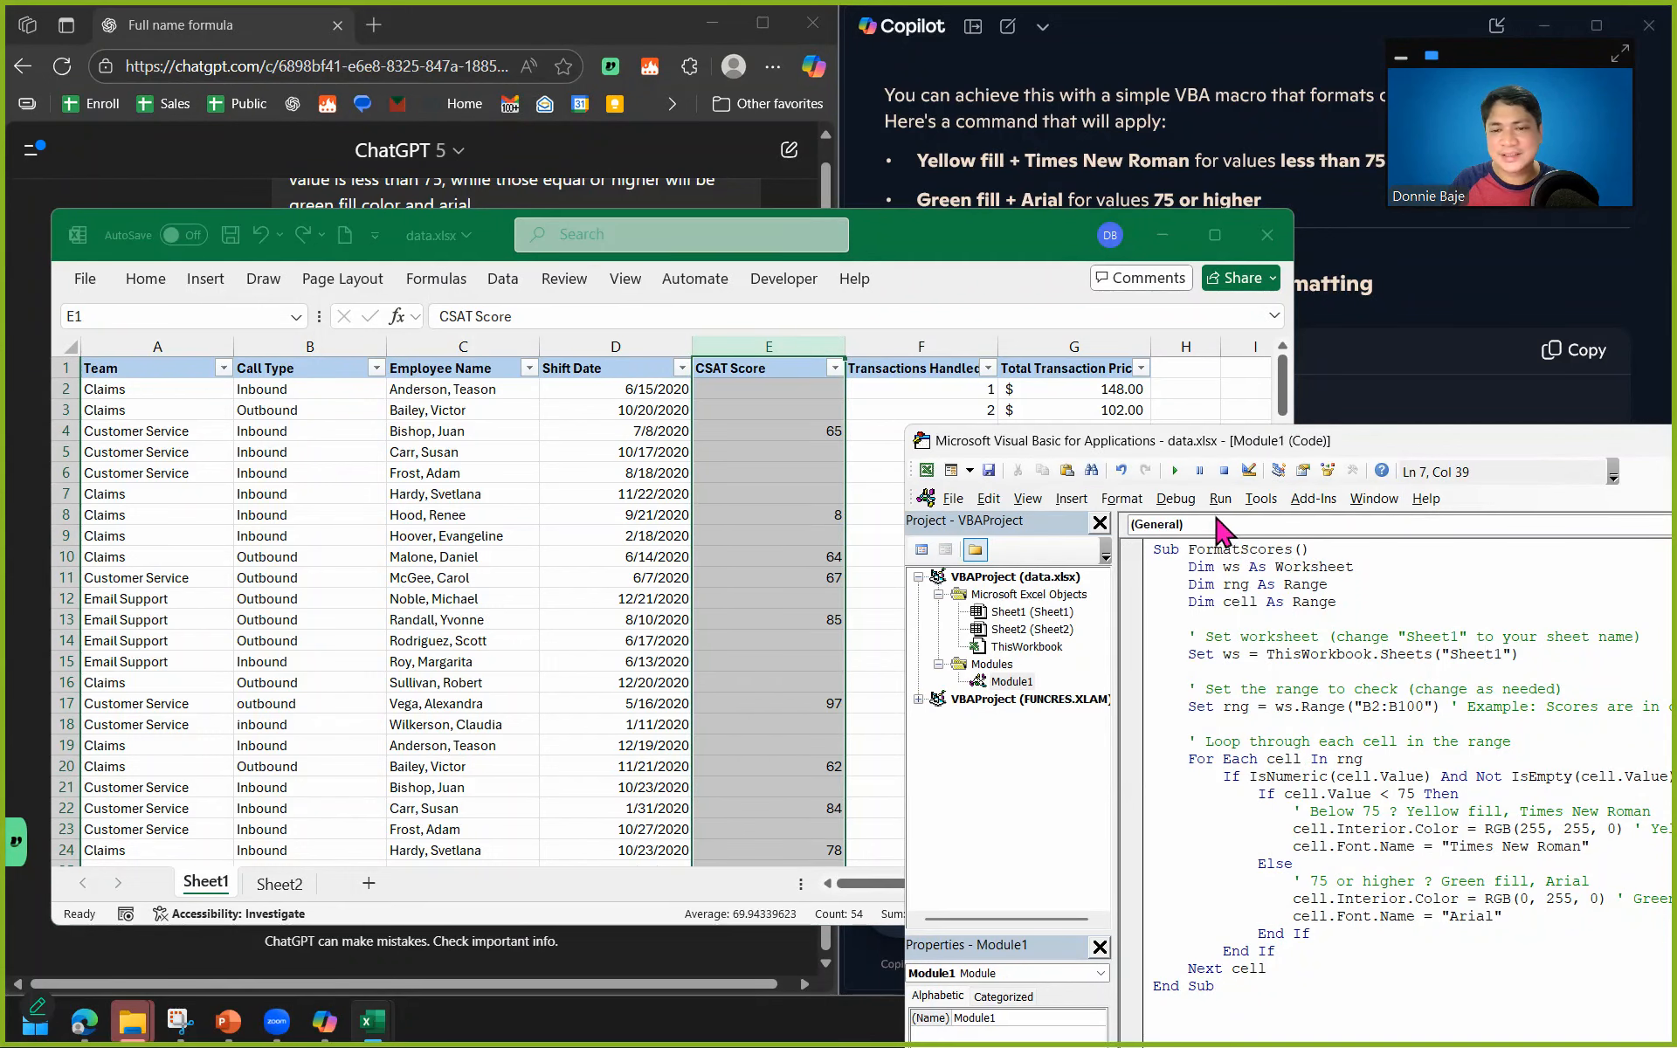
# Check the CSAT scores and reposition the Visual Basic editor so the whole FormatScores macro and the score column can be seen.
pyautogui.scroll(-4, 830, 551)
pyautogui.scroll(2, 824, 559)
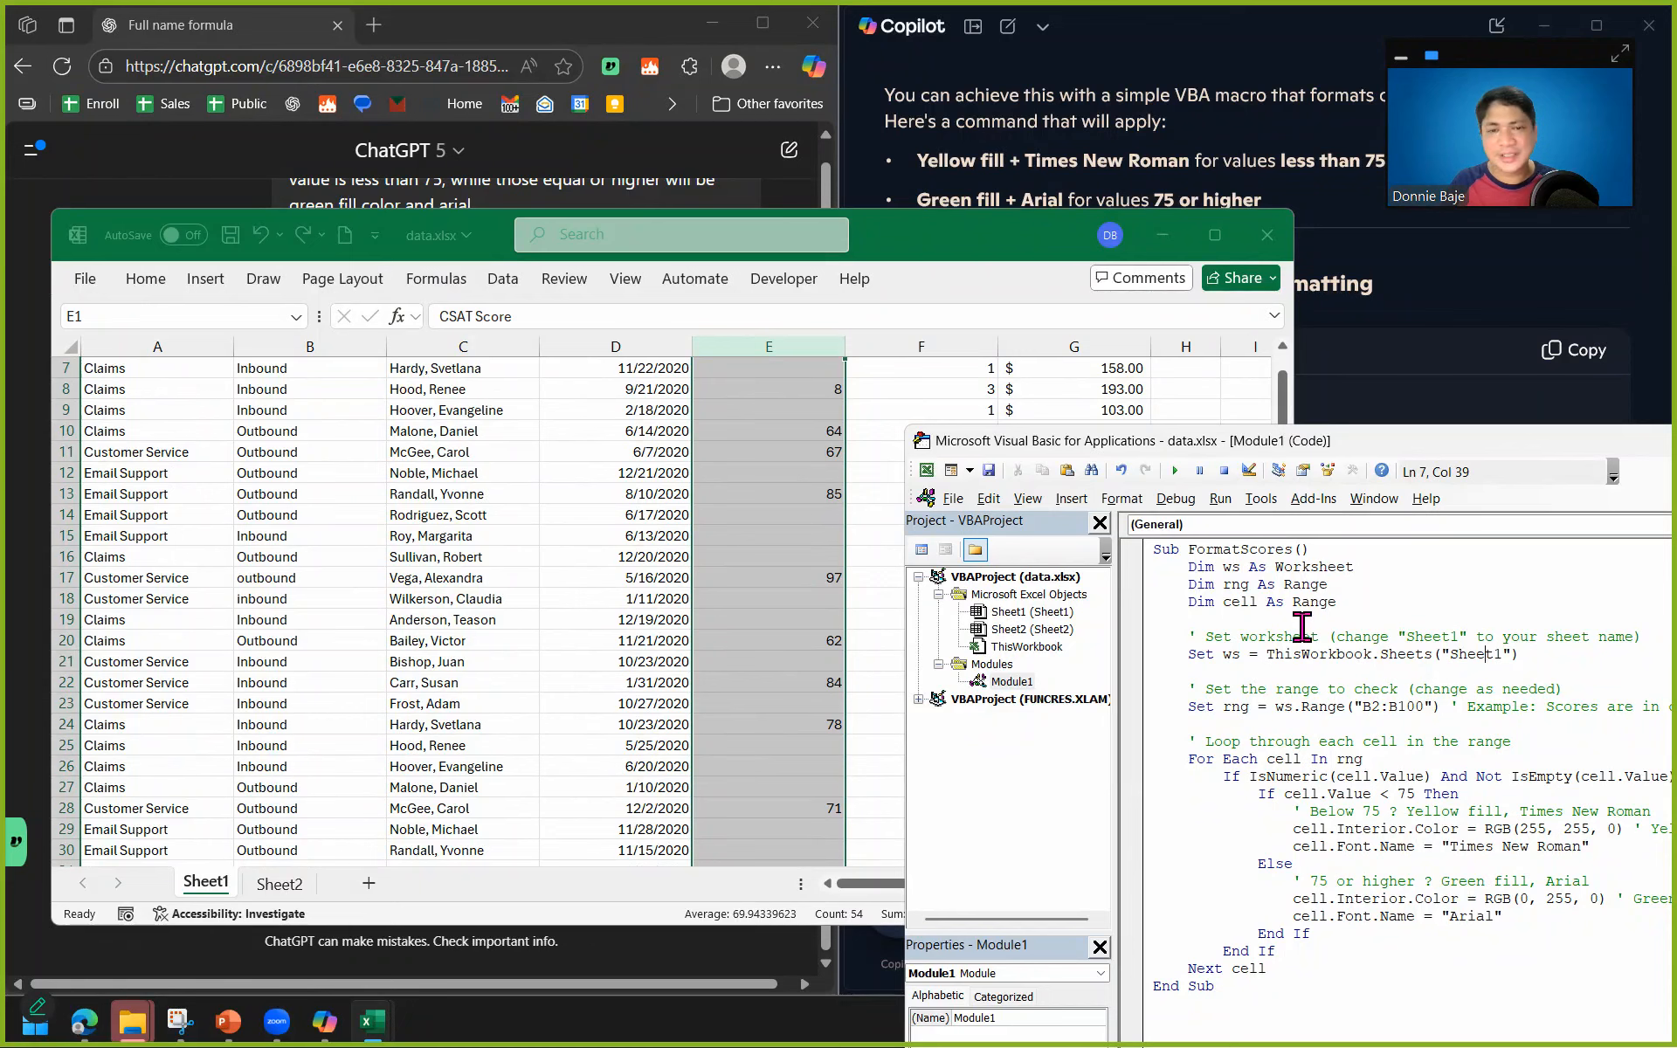
pyautogui.moveTo(1329, 441); pyautogui.dragTo(1304, 403)
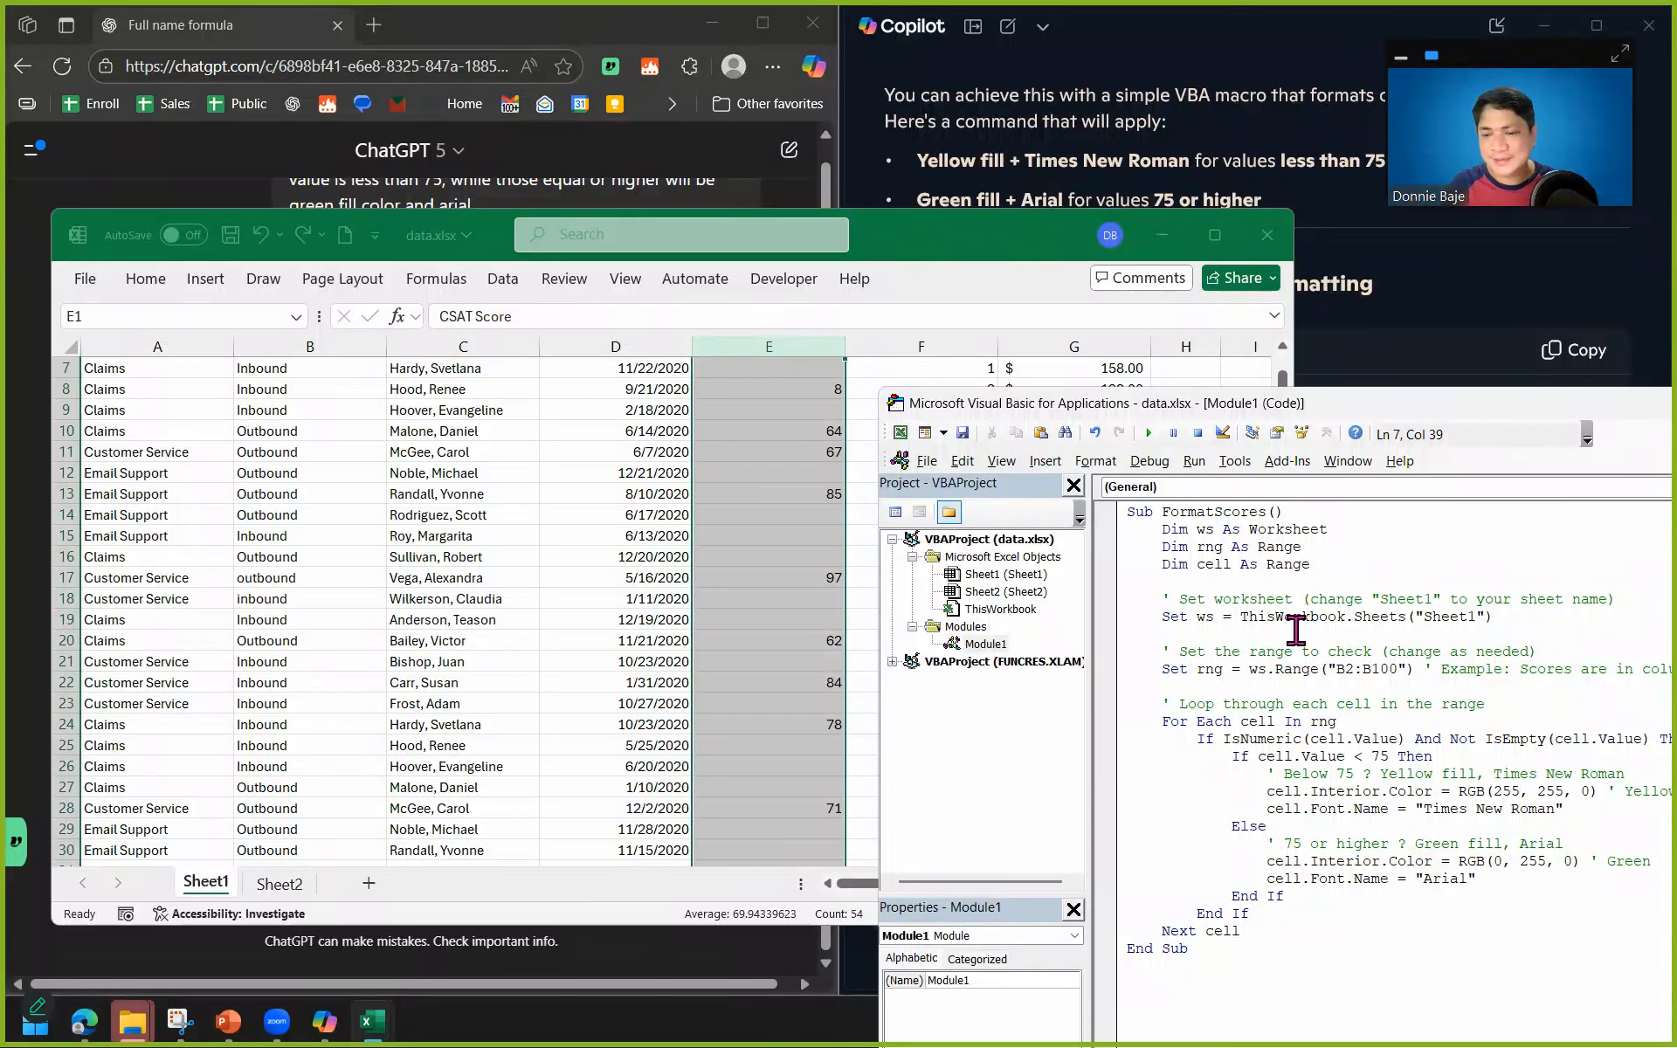
pyautogui.moveTo(1376, 419); pyautogui.dragTo(821, 277)
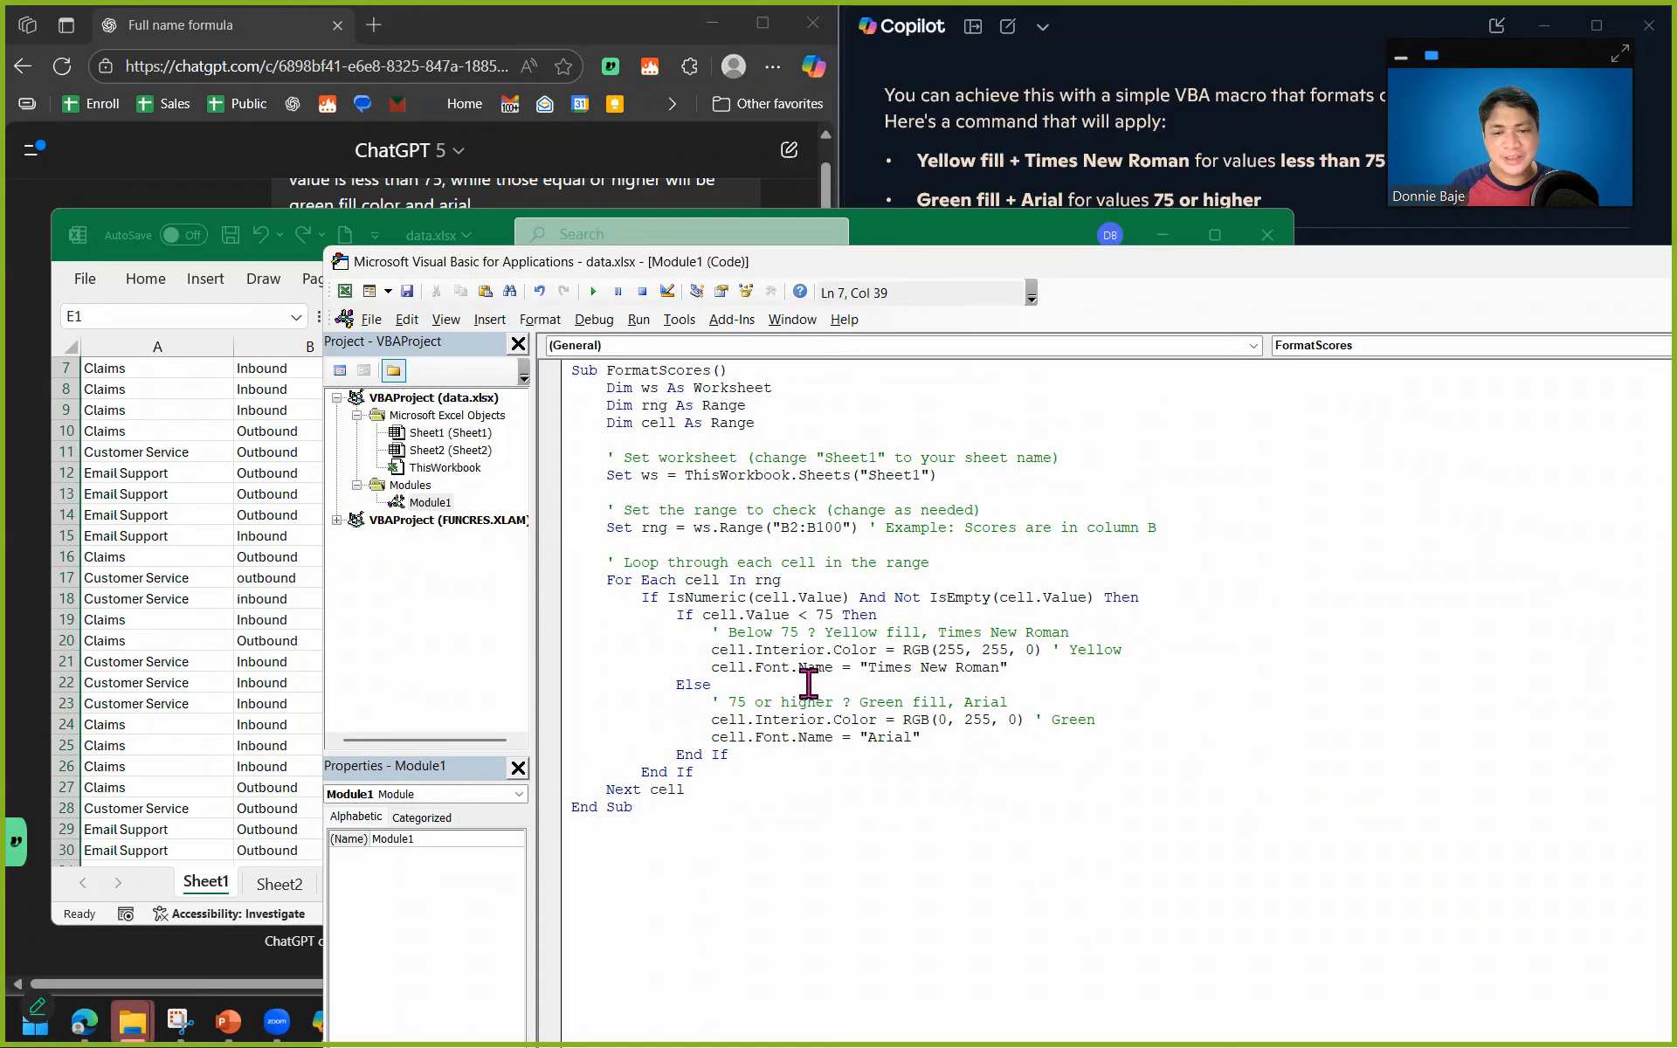
pyautogui.doubleClick(724, 391)
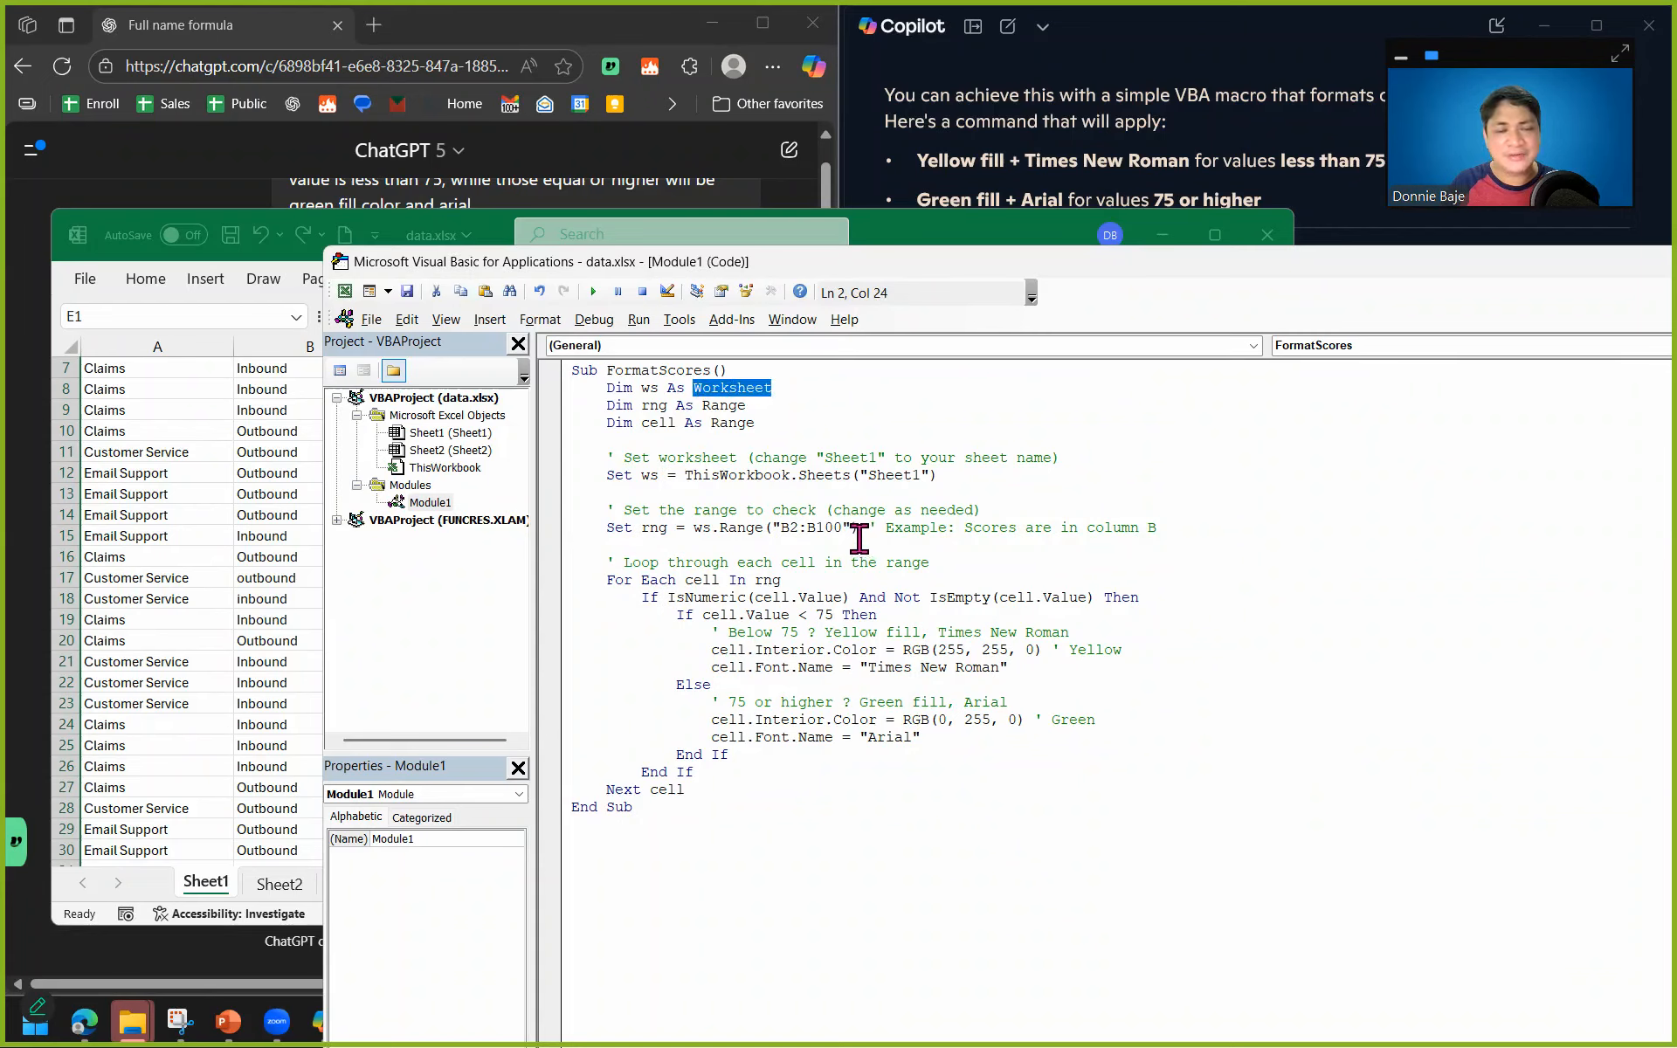
pyautogui.moveTo(1317, 267); pyautogui.dragTo(1267, 469)
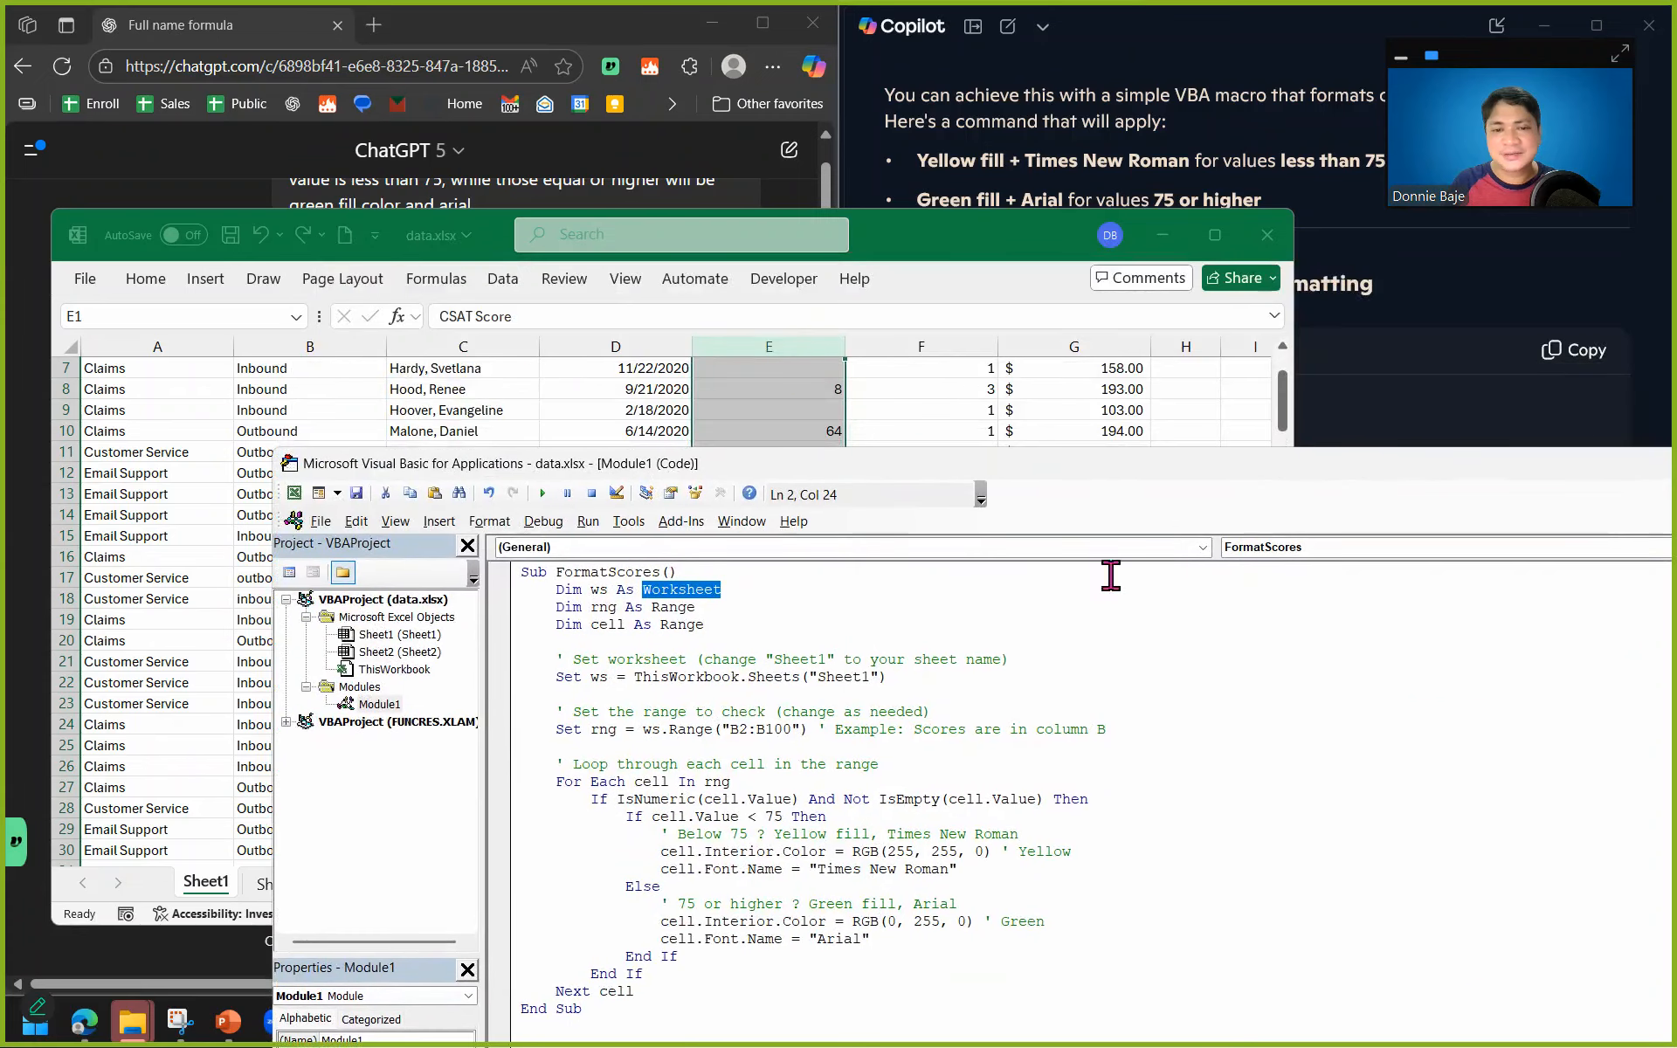
# Compare the range line in the FormatScores macro with the range in Copilot's FormatCellsByValue macro.
pyautogui.moveTo(812, 729); pyautogui.dragTo(710, 721)
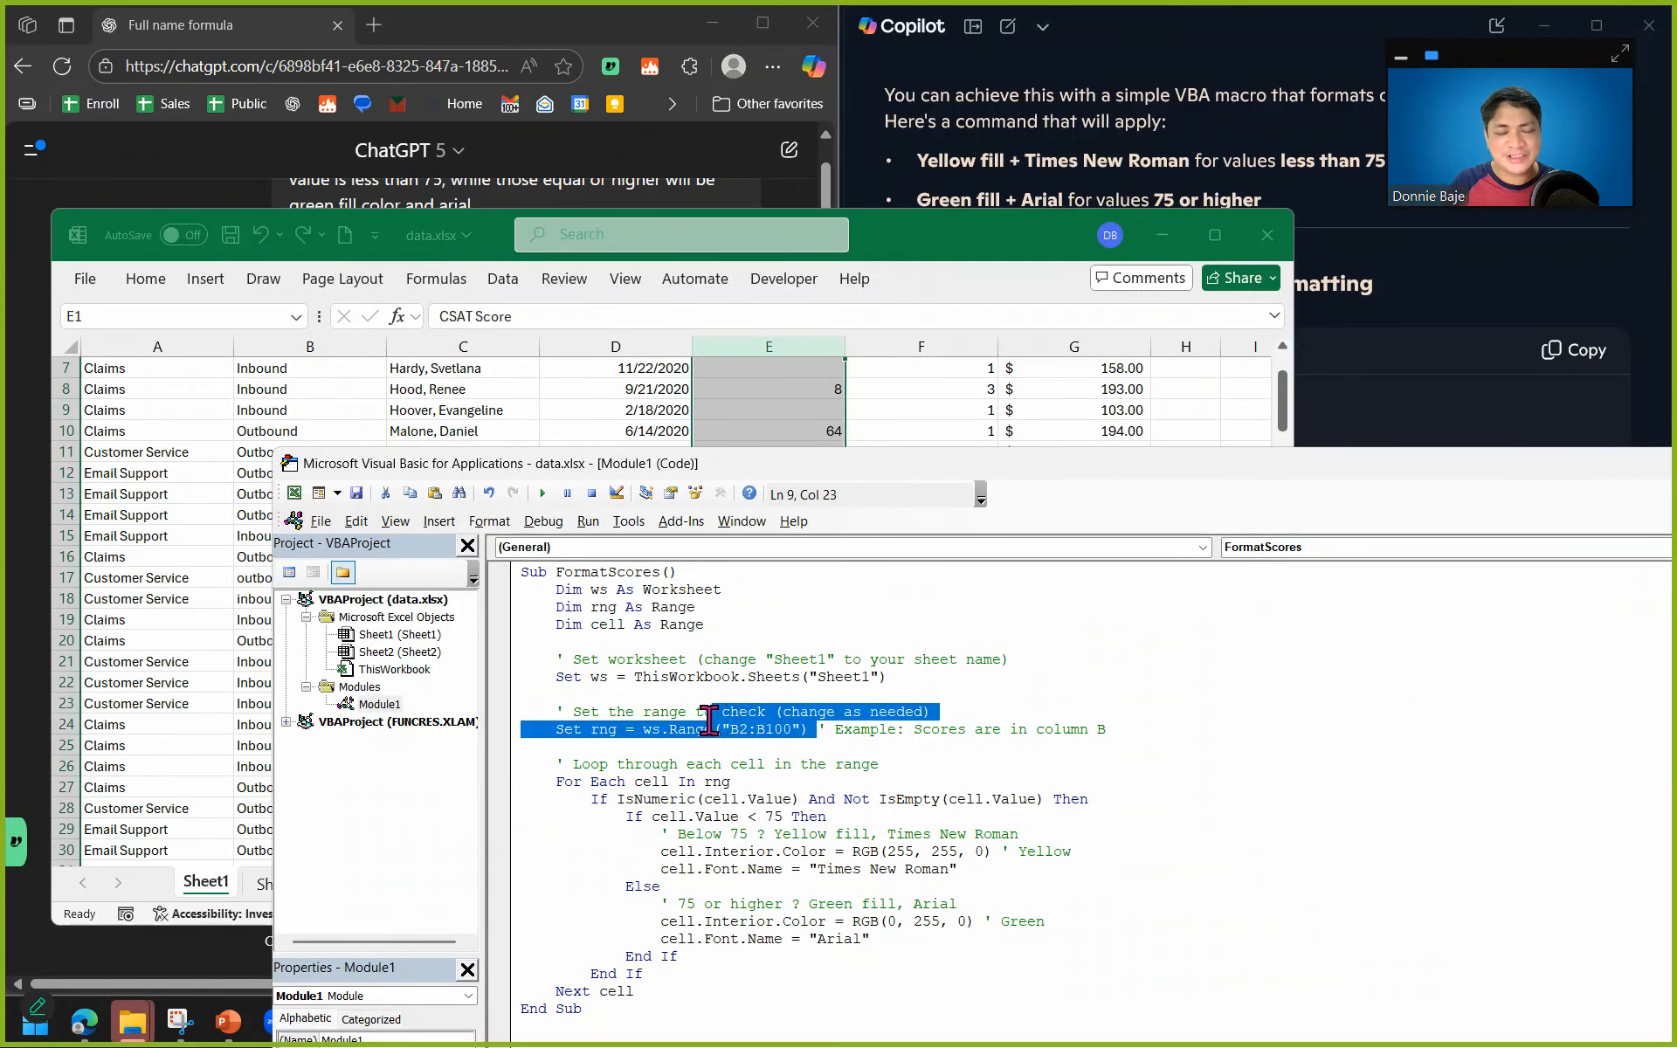
pyautogui.click(1345, 423)
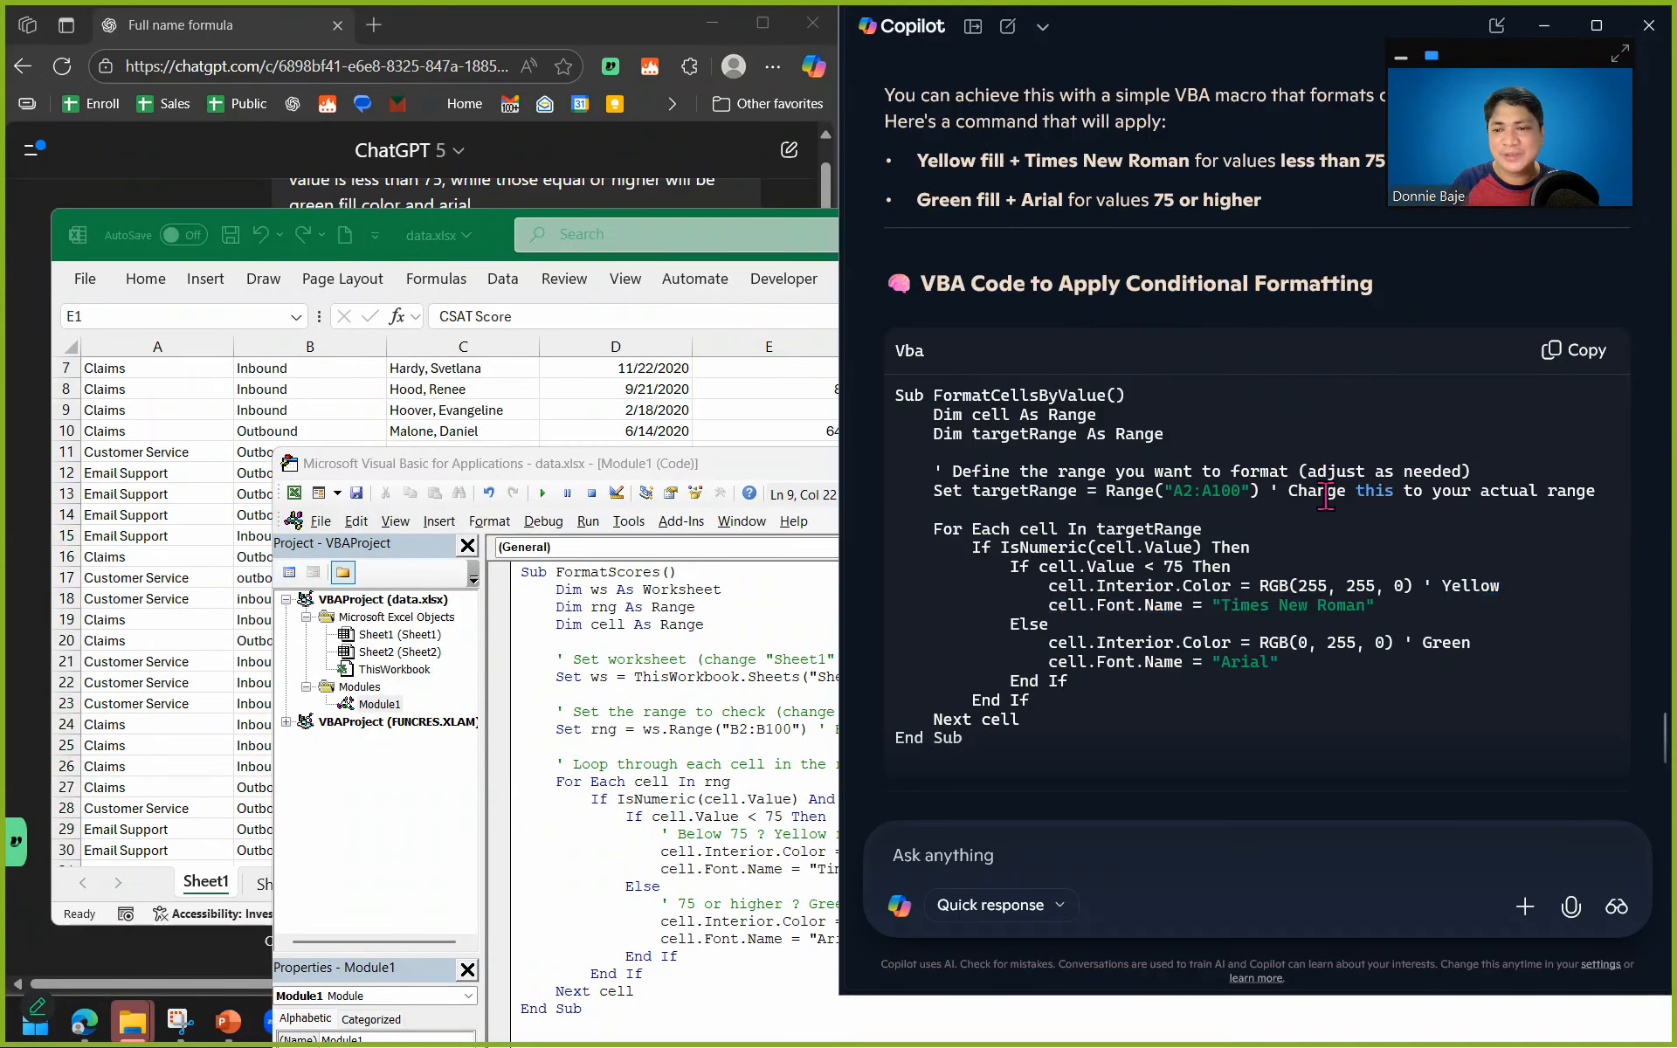
pyautogui.moveTo(1179, 491); pyautogui.dragTo(1235, 495)
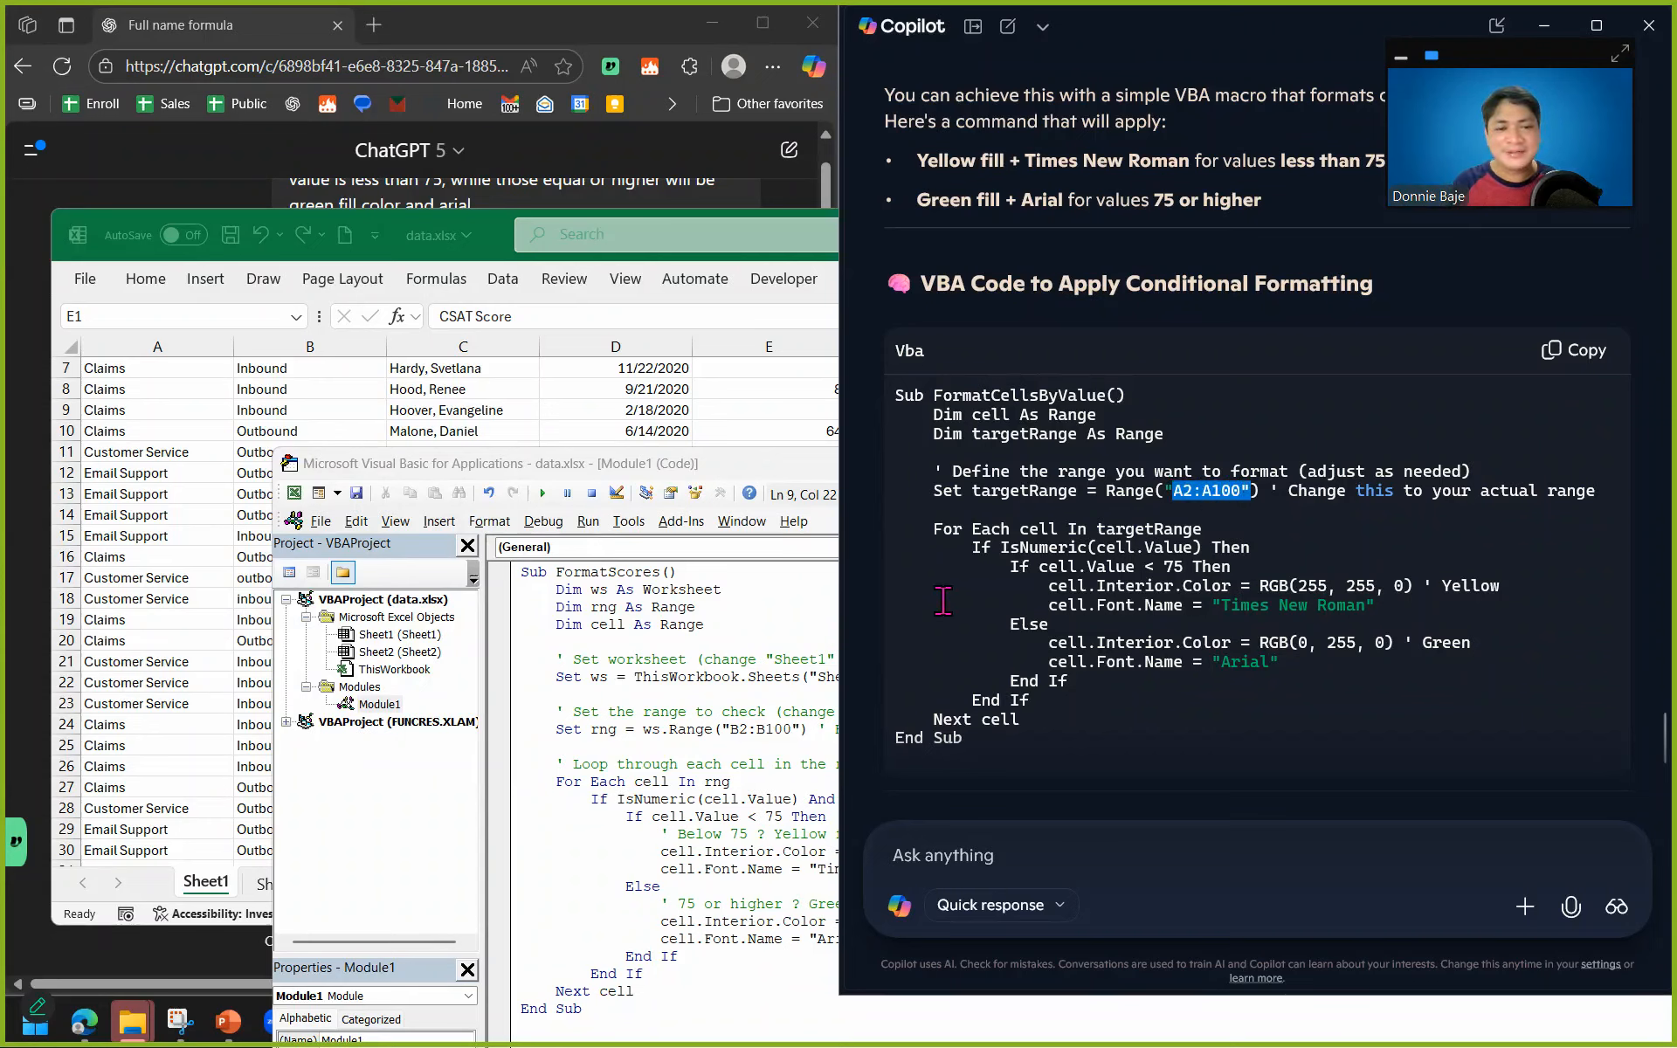
pyautogui.click(665, 732)
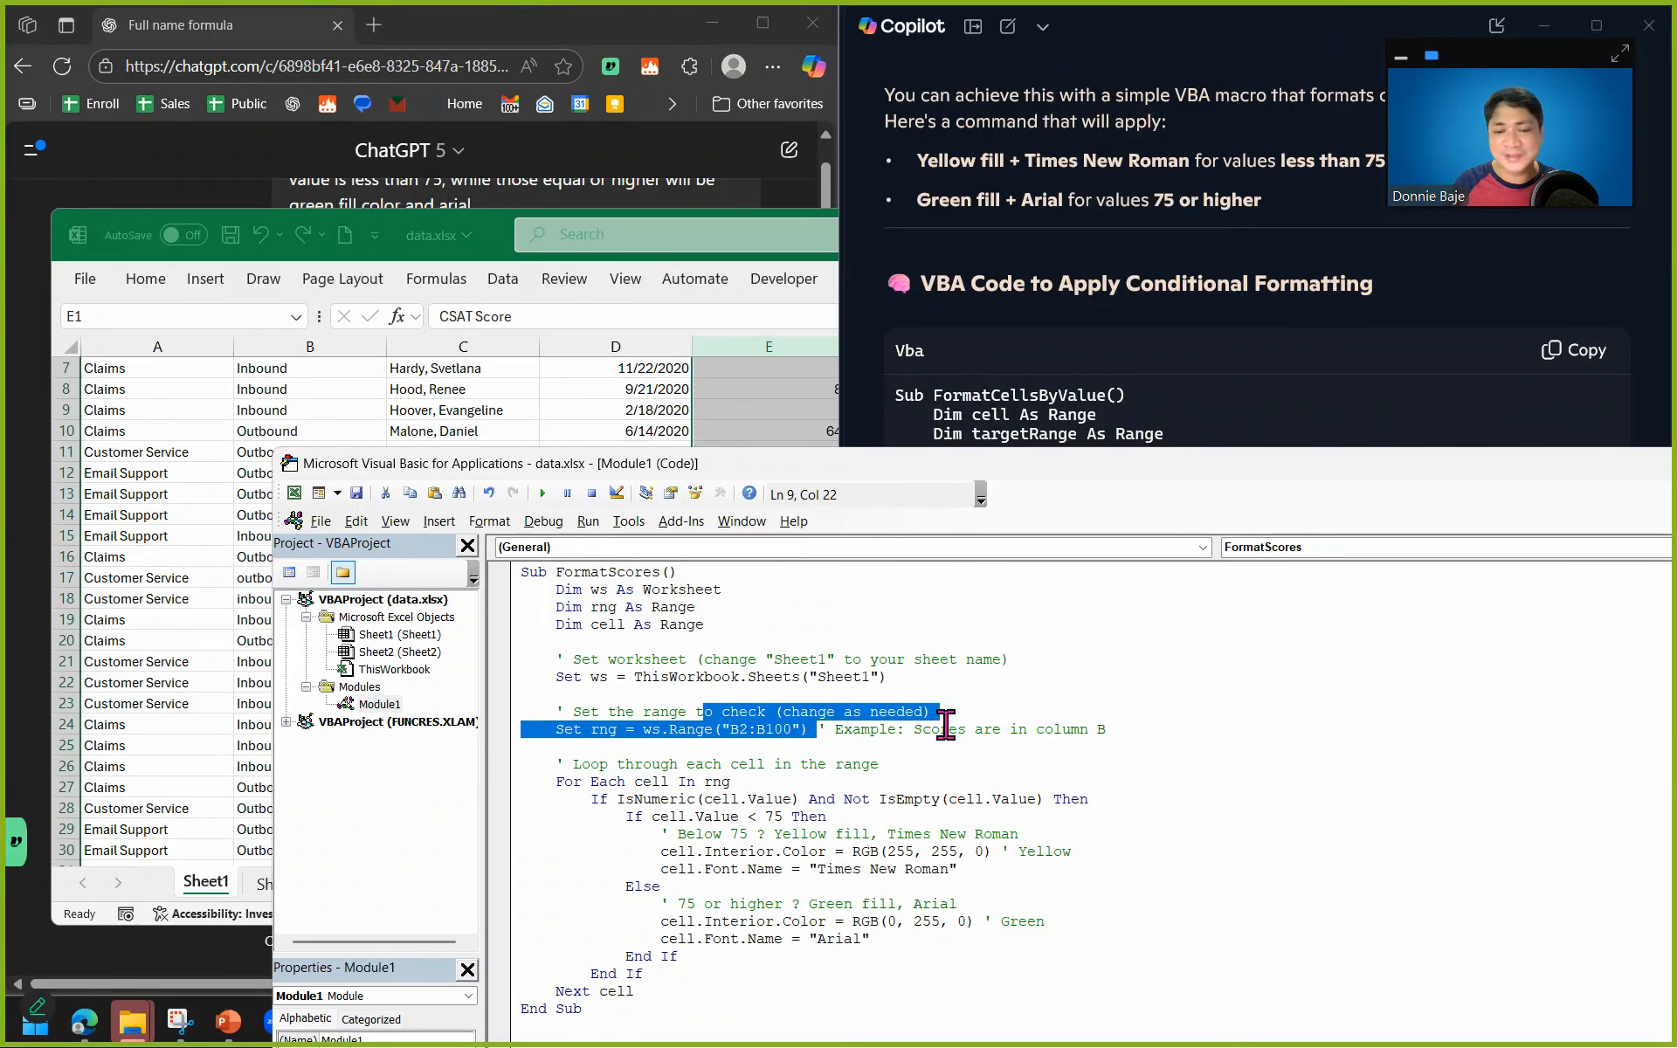
pyautogui.click(922, 762)
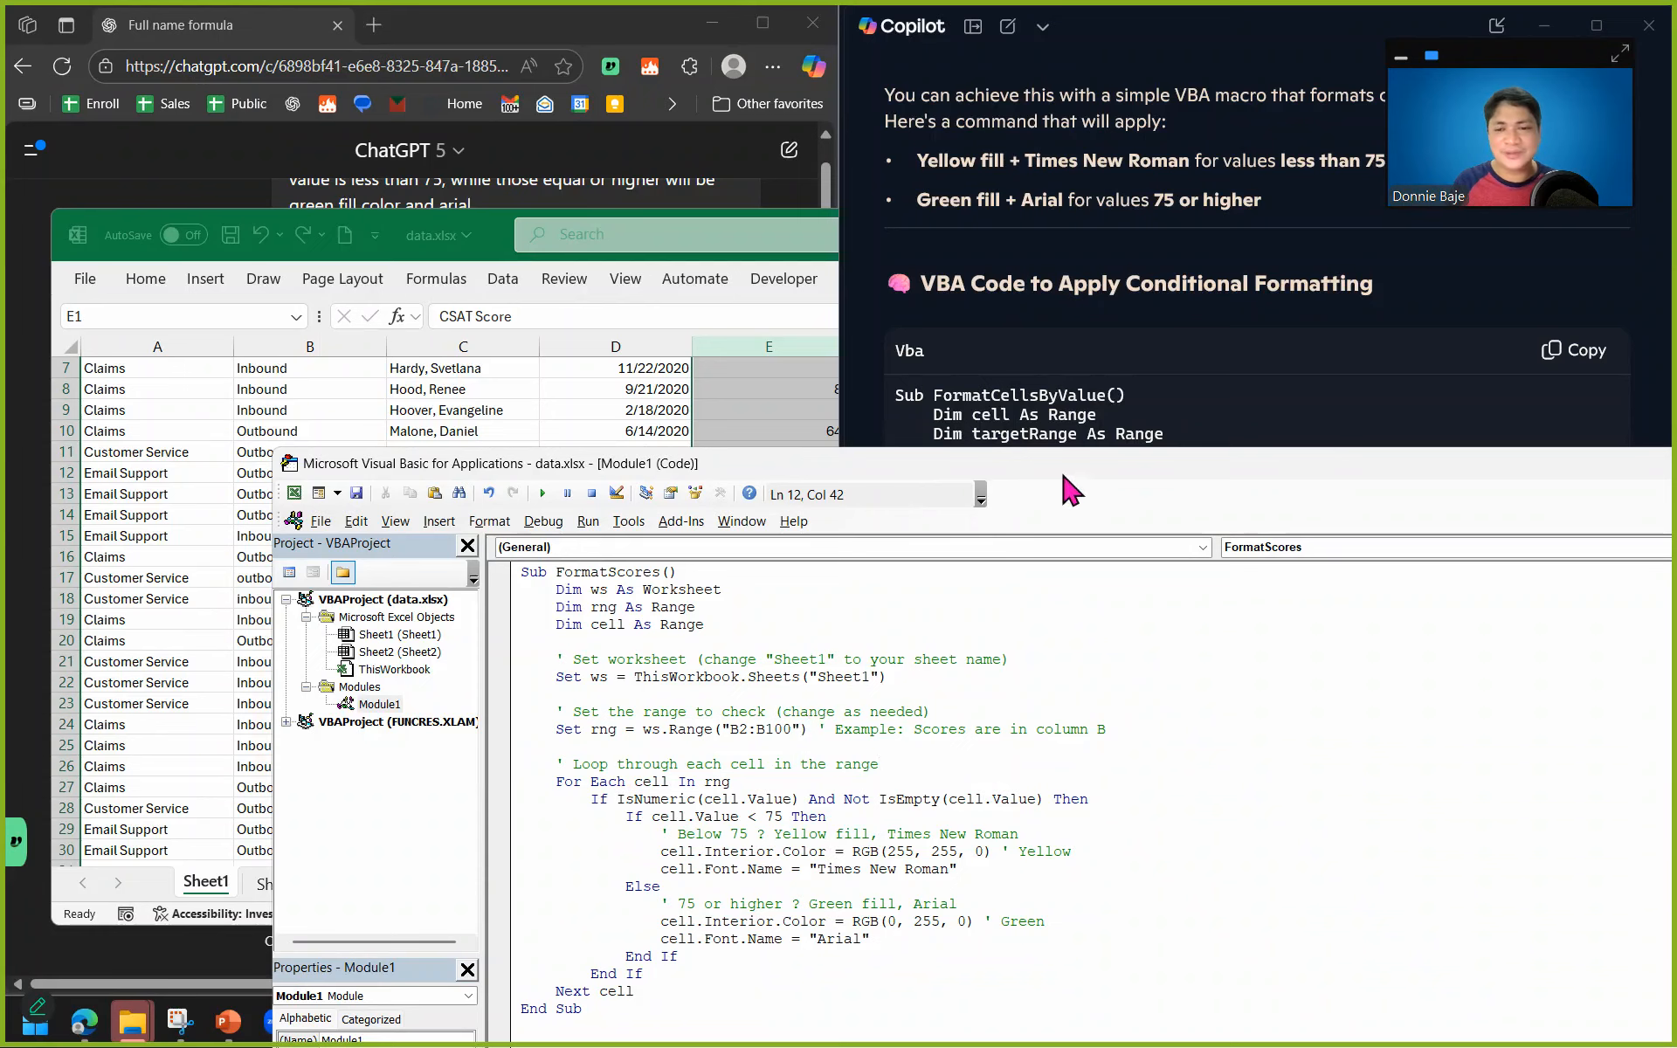
pyautogui.click(1105, 411)
pyautogui.click(624, 782)
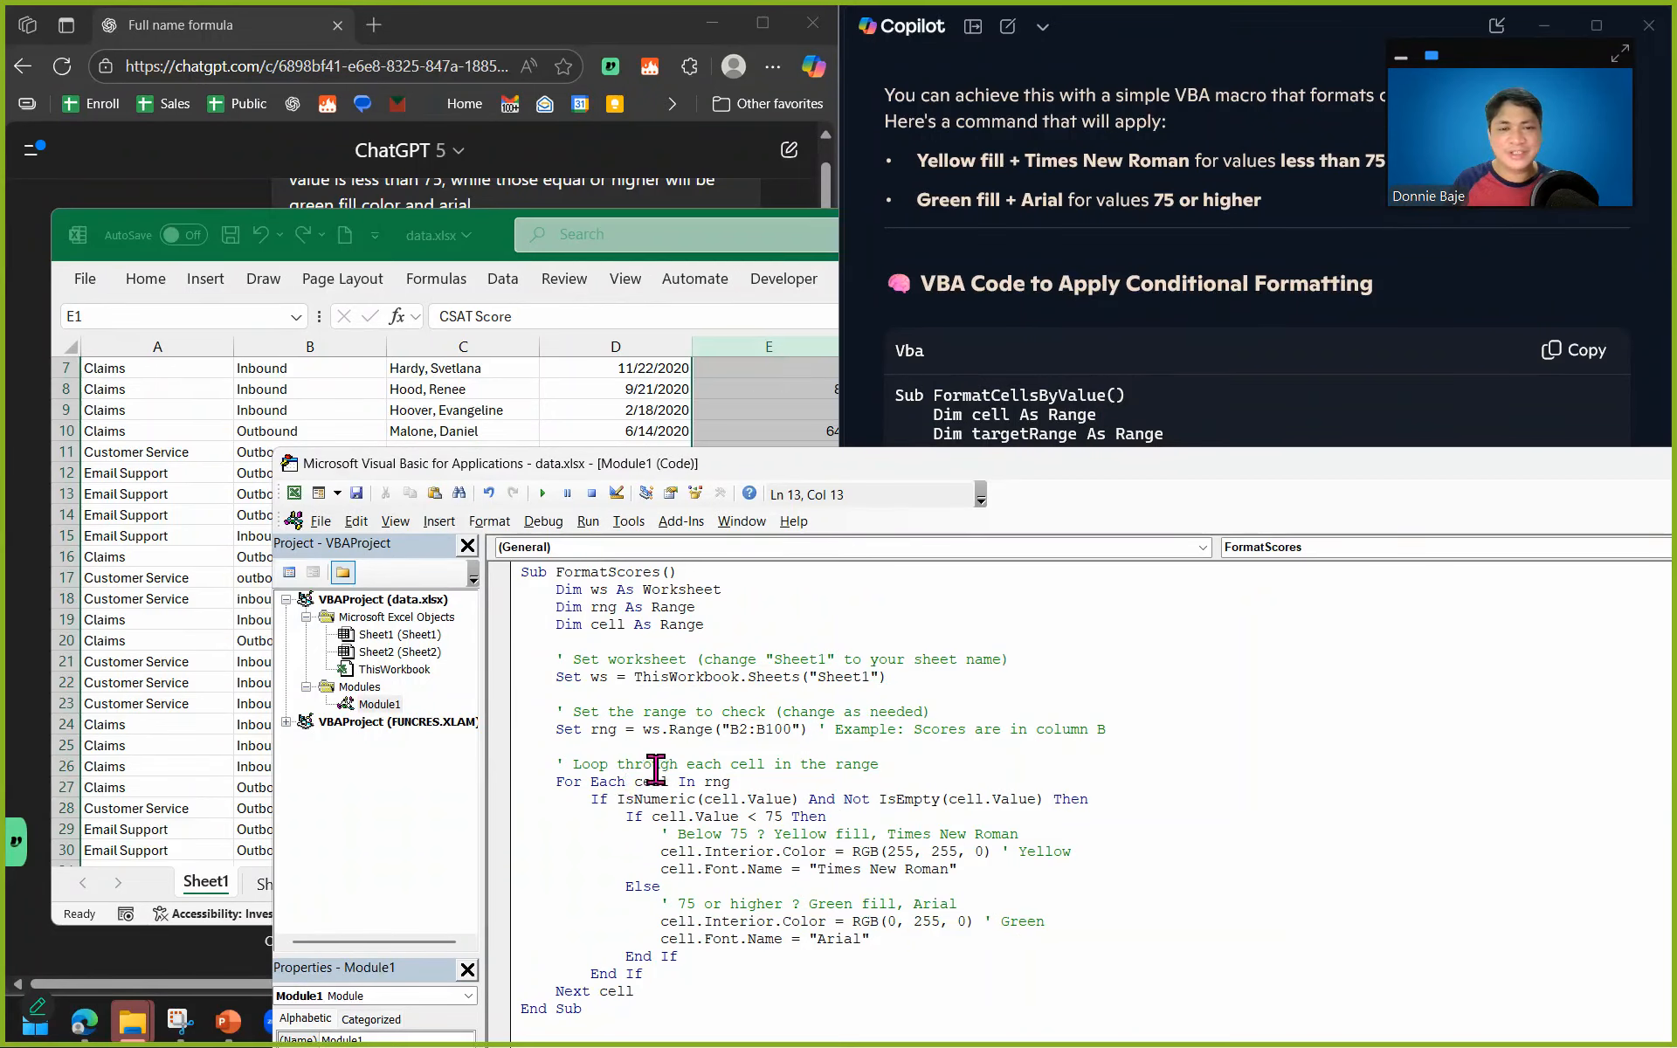
# Check which column holds the CSAT scores on Sheet1 and set the start of the macro's range to E2.
pyautogui.click(622, 346)
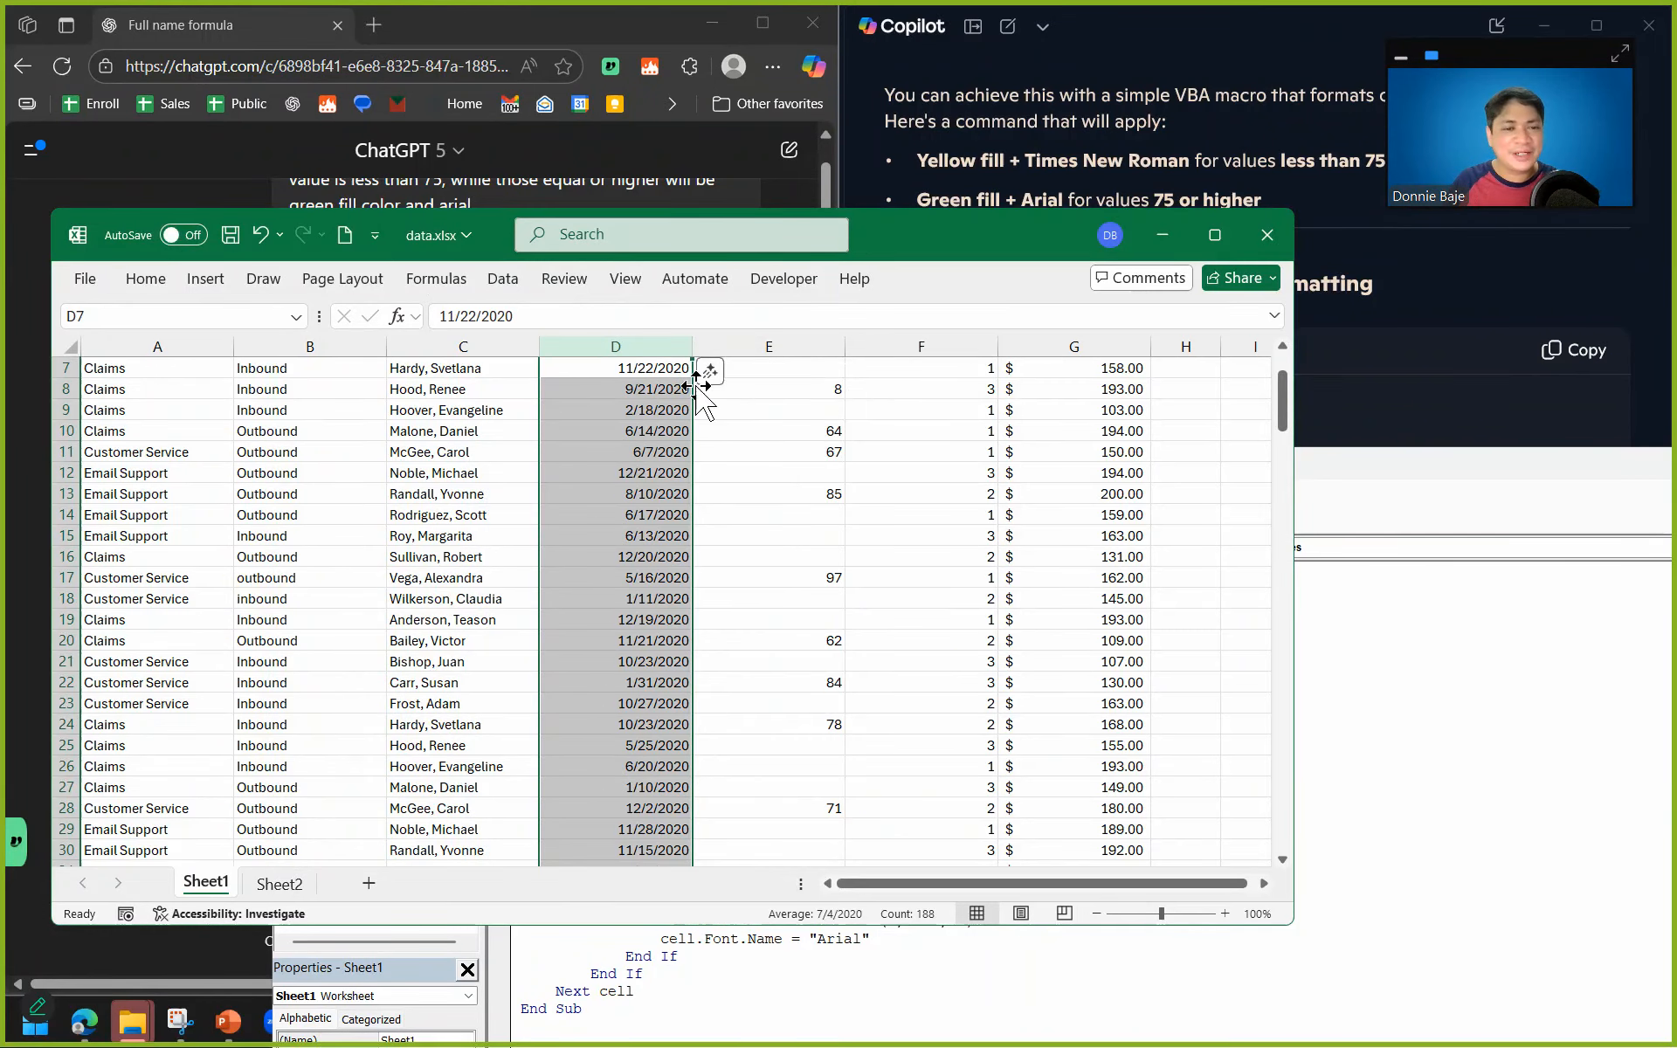
pyautogui.click(821, 338)
pyautogui.scroll(2, 814, 567)
pyautogui.click(1425, 716)
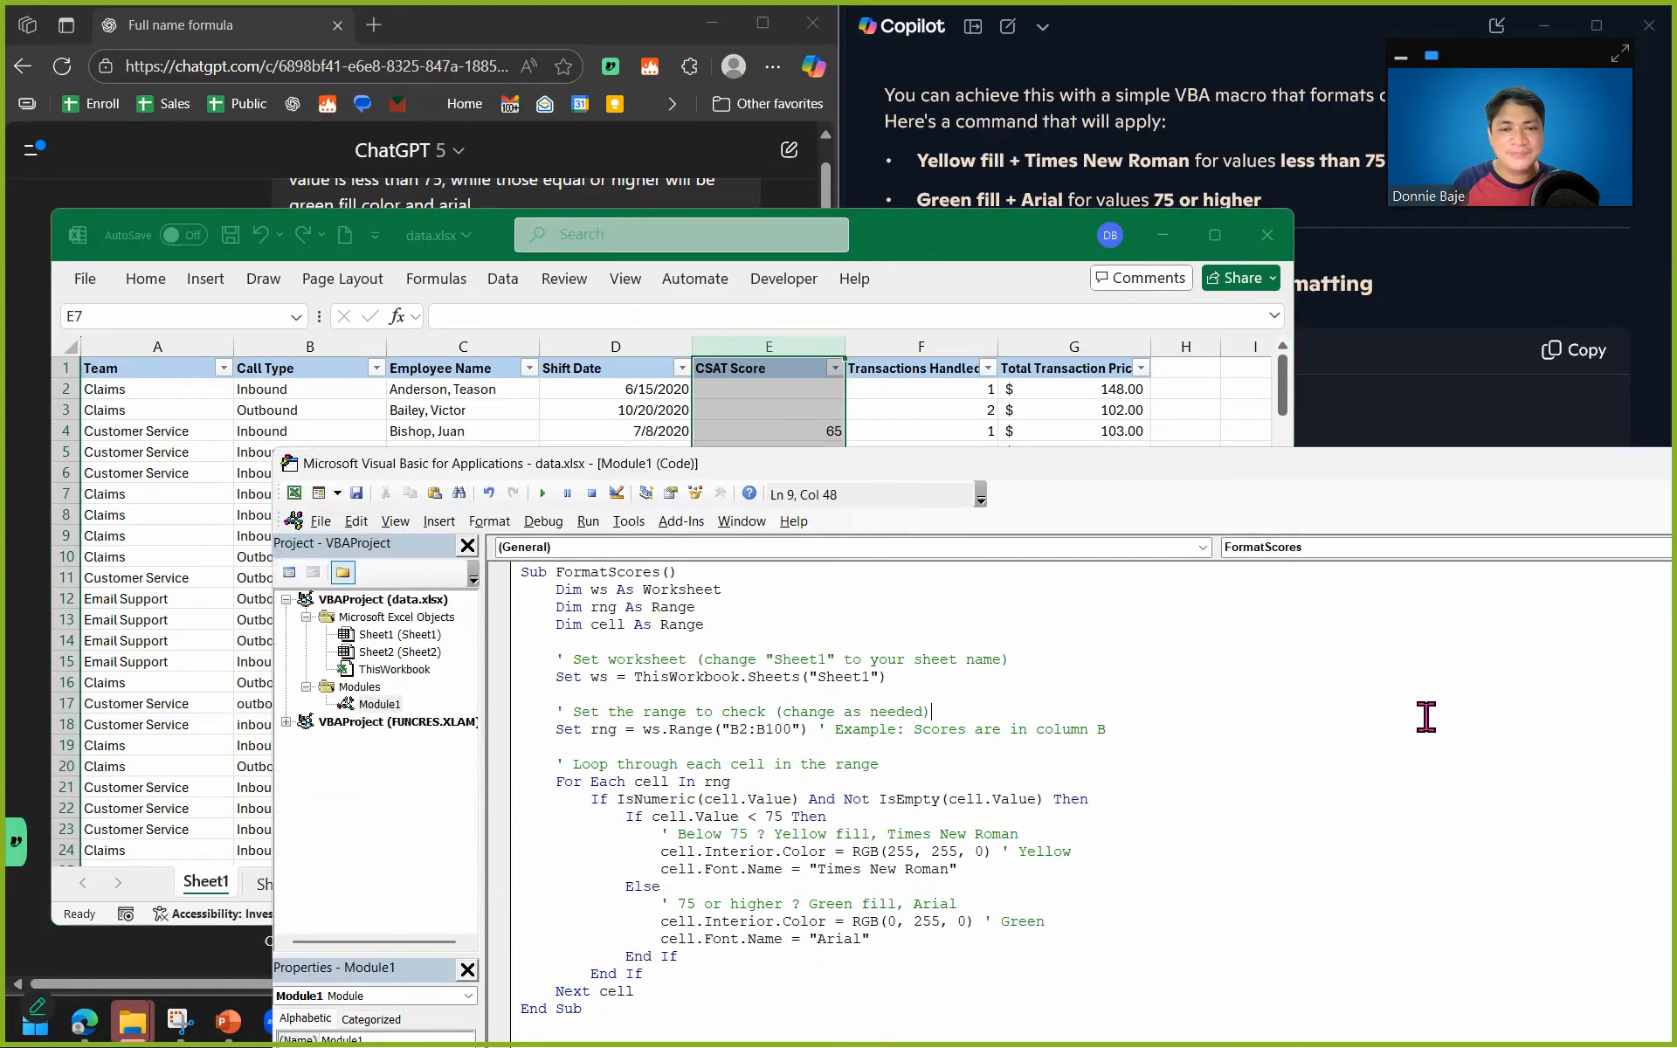
pyautogui.click(737, 714)
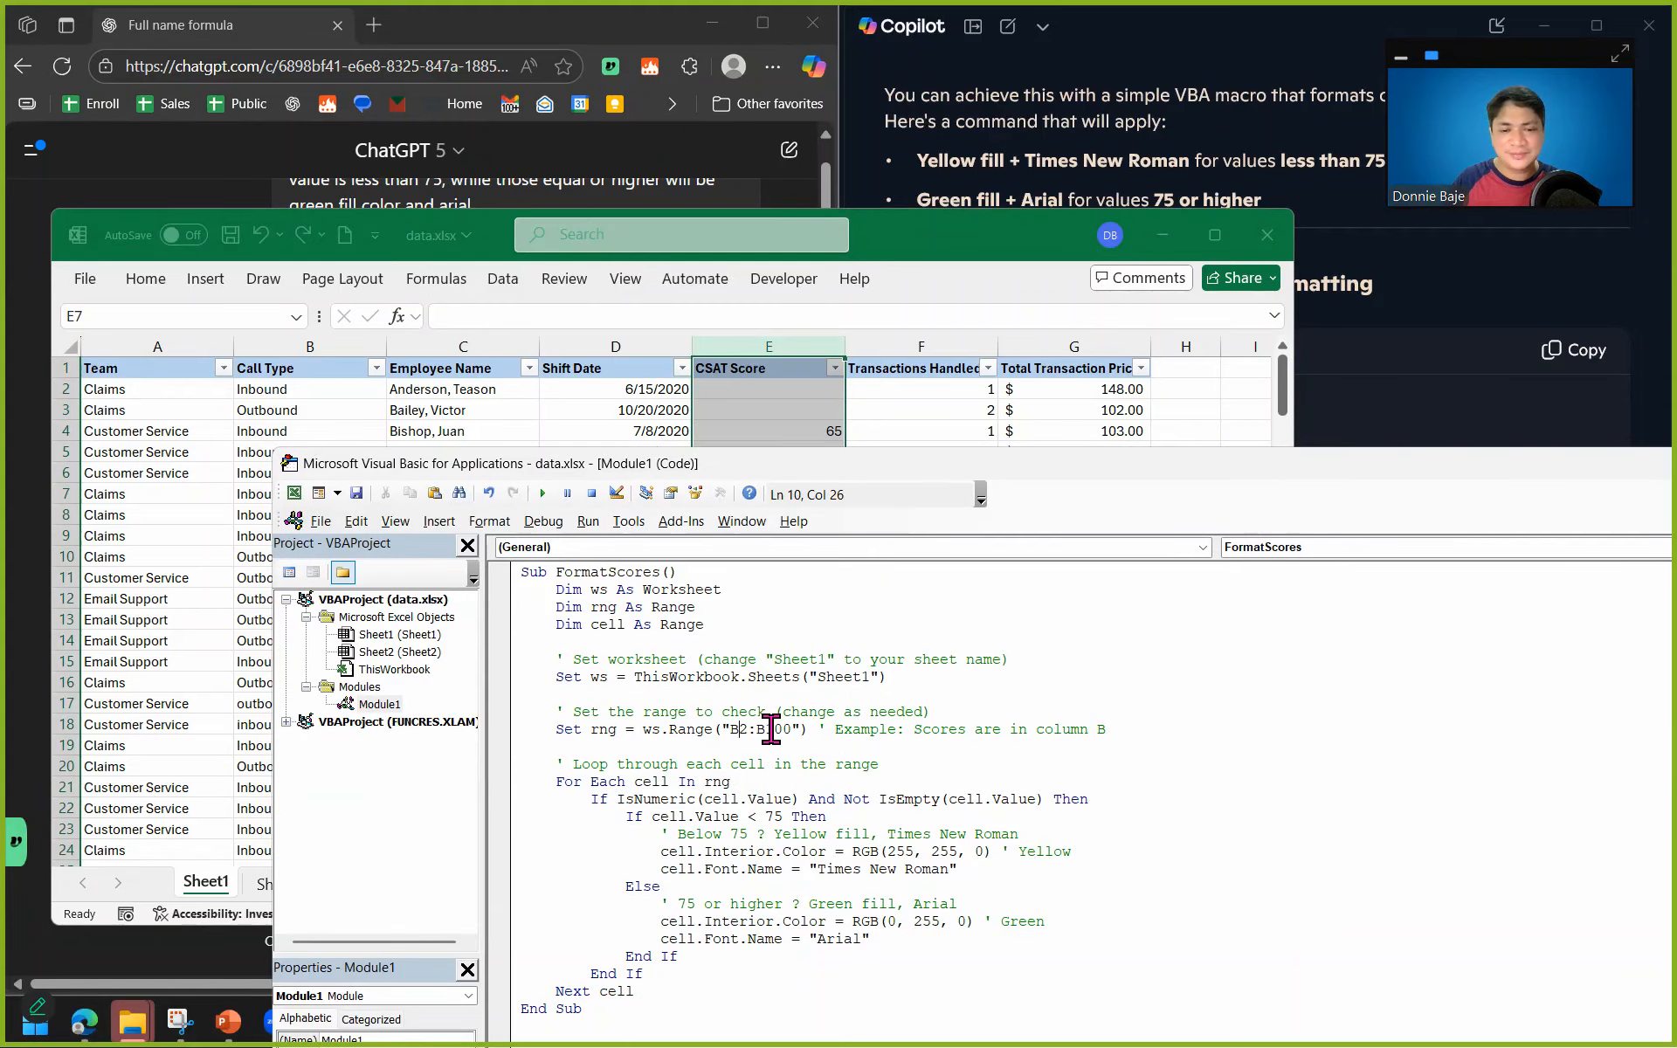
pyautogui.press('BackSpace')
pyautogui.write('E')
# Find the last data row on Sheet1 and set the end of the FormatScores range to E188.
pyautogui.click(764, 385)
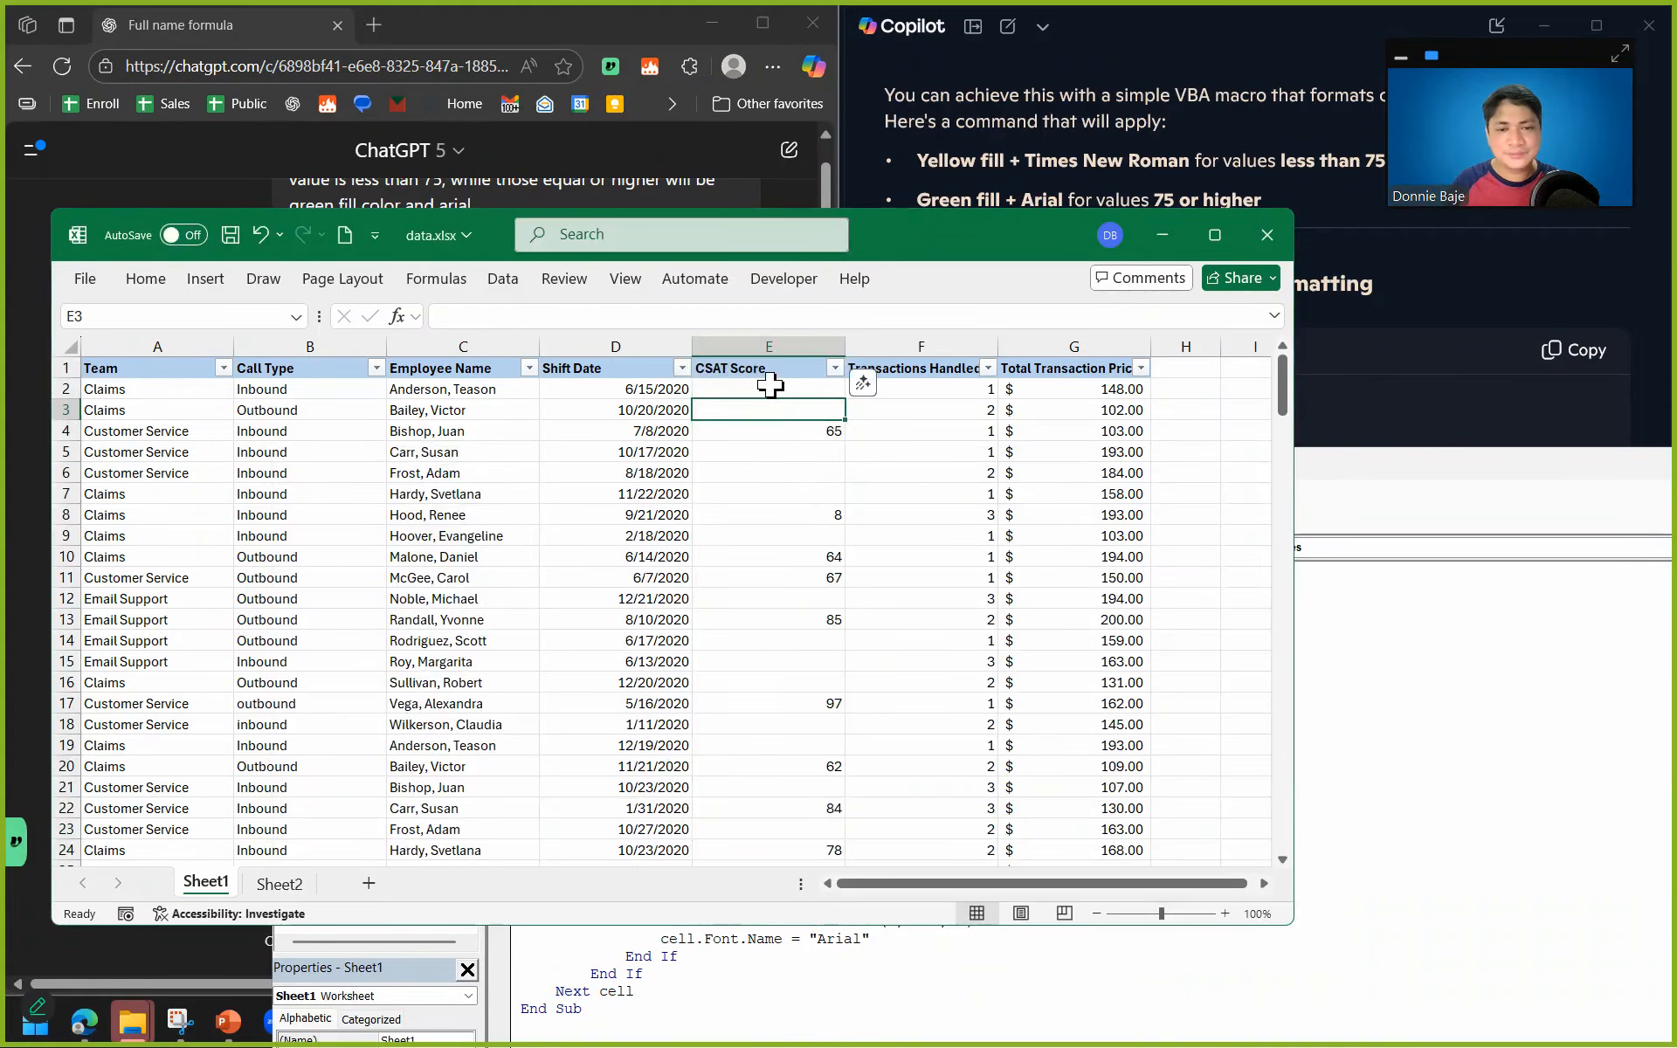
pyautogui.click(625, 408)
pyautogui.hotkey('ctrl', 'Down')
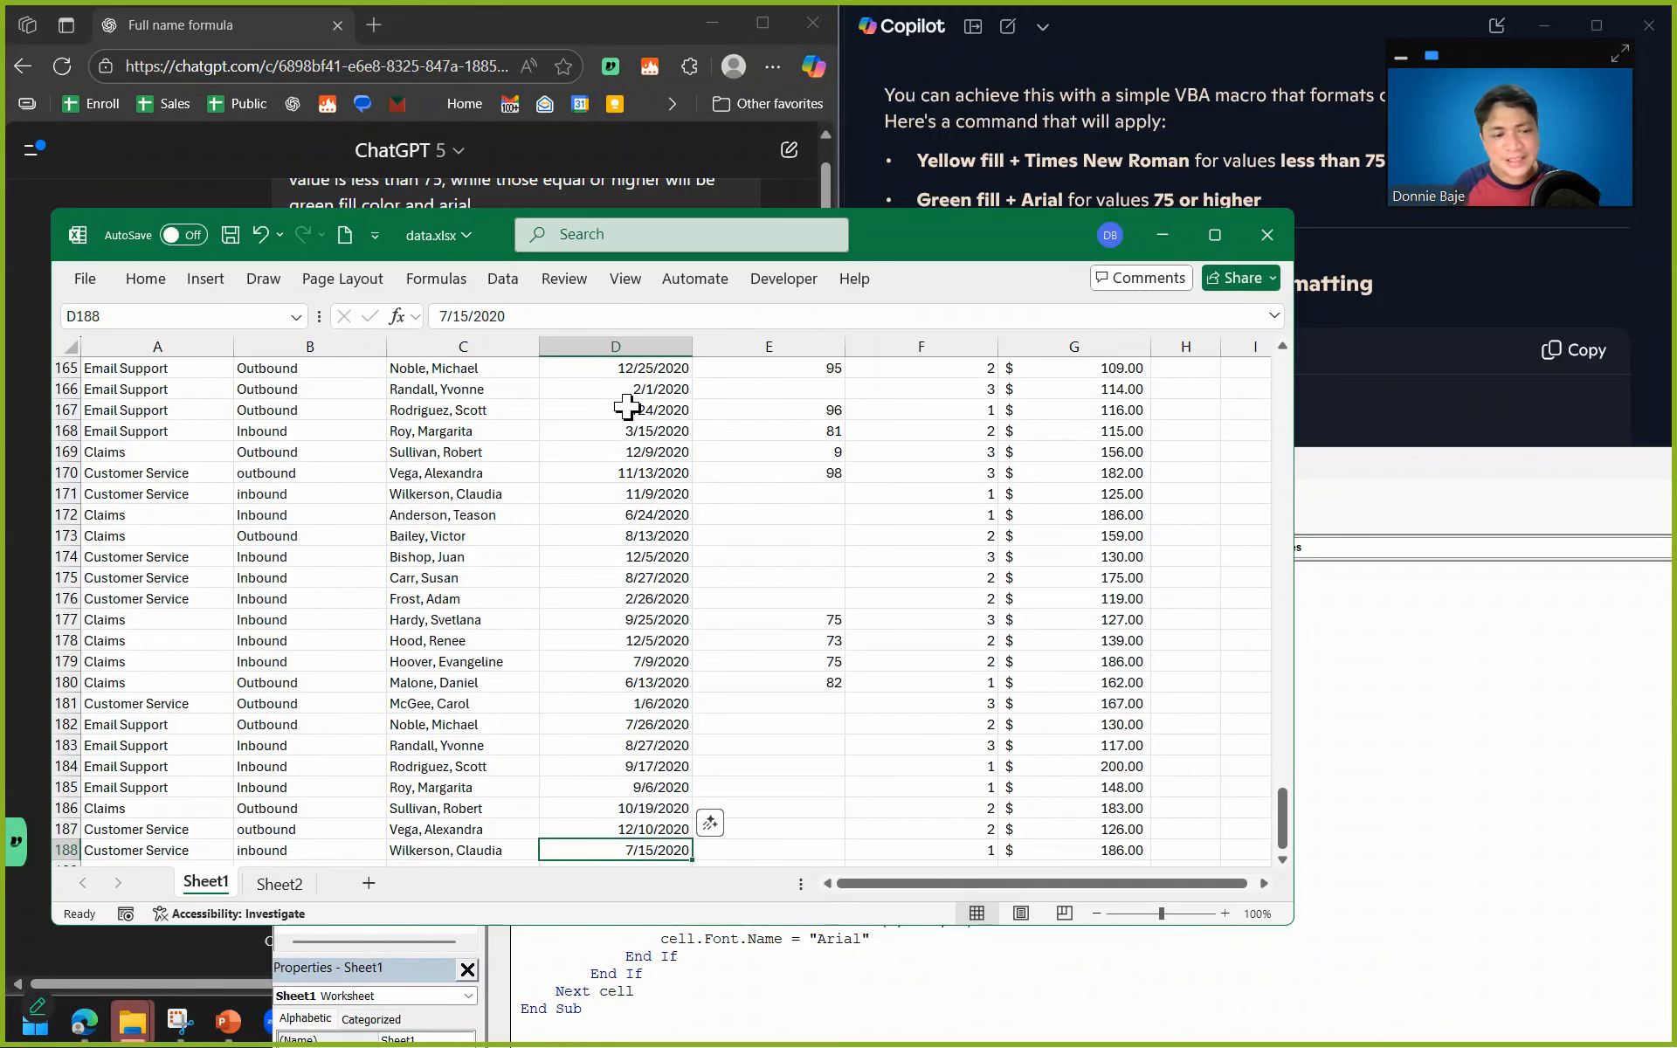
pyautogui.press('Up')
pyautogui.click(1350, 762)
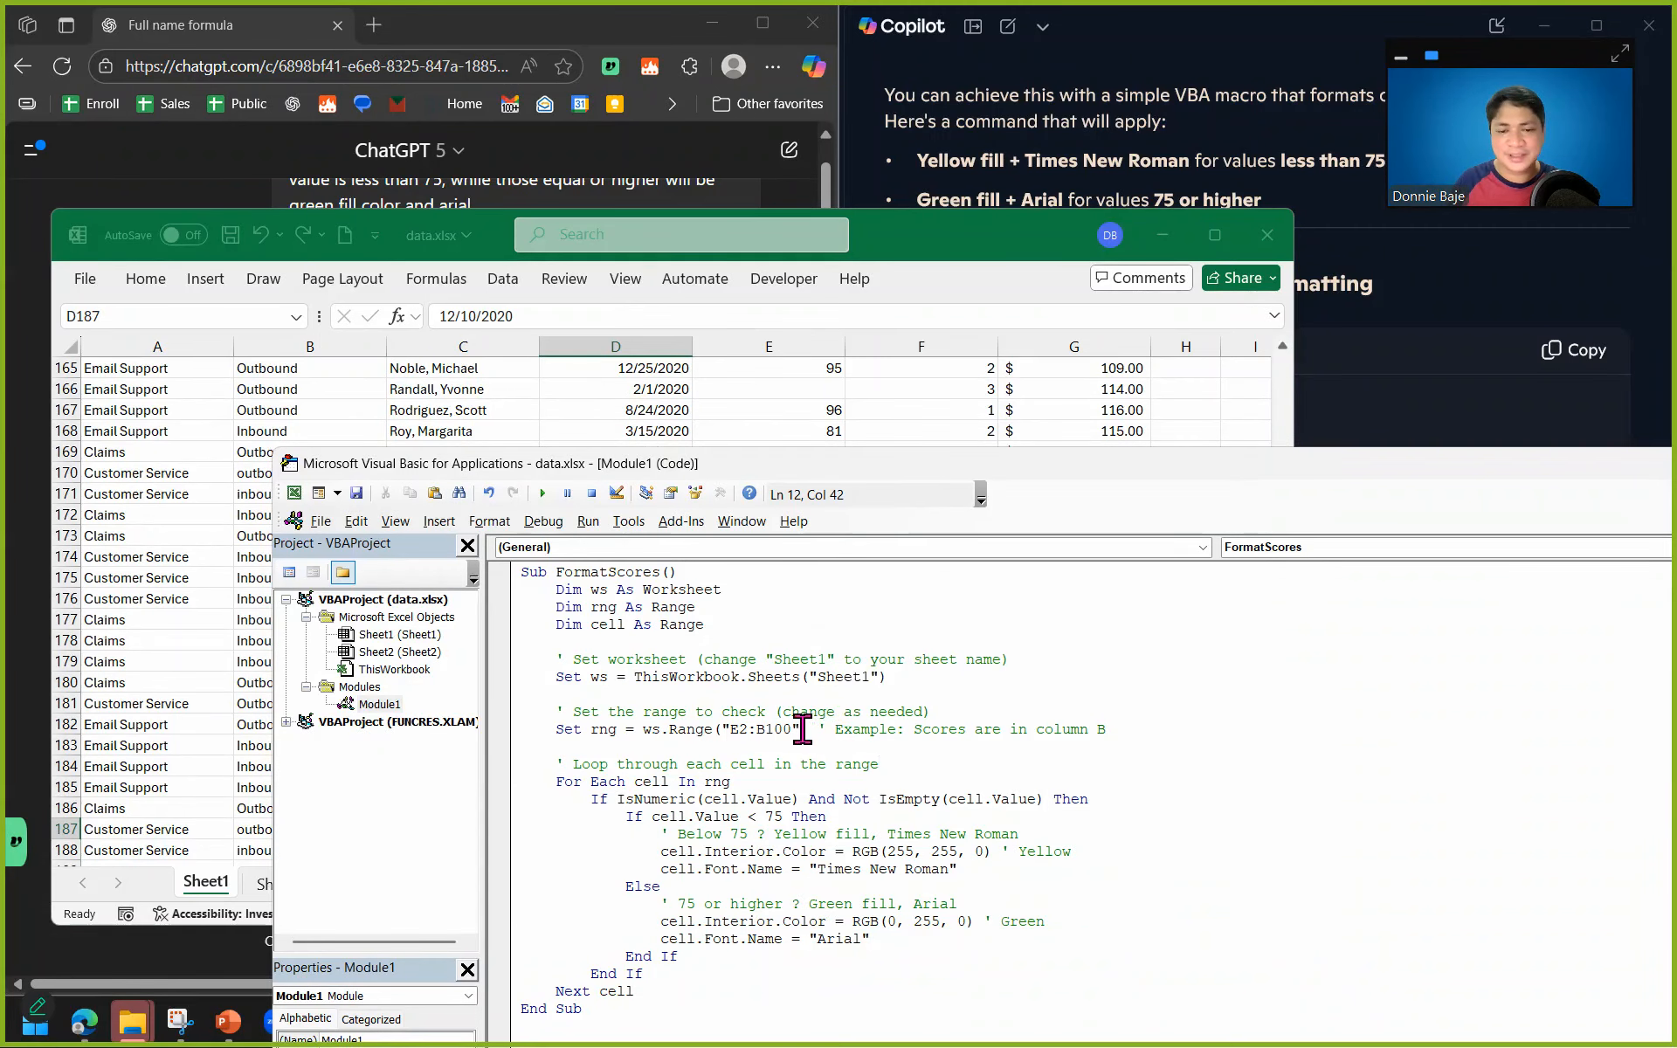
pyautogui.click(767, 730)
pyautogui.press('BackSpace')
pyautogui.write('R')
pyautogui.press('BackSpace')
pyautogui.write('E')
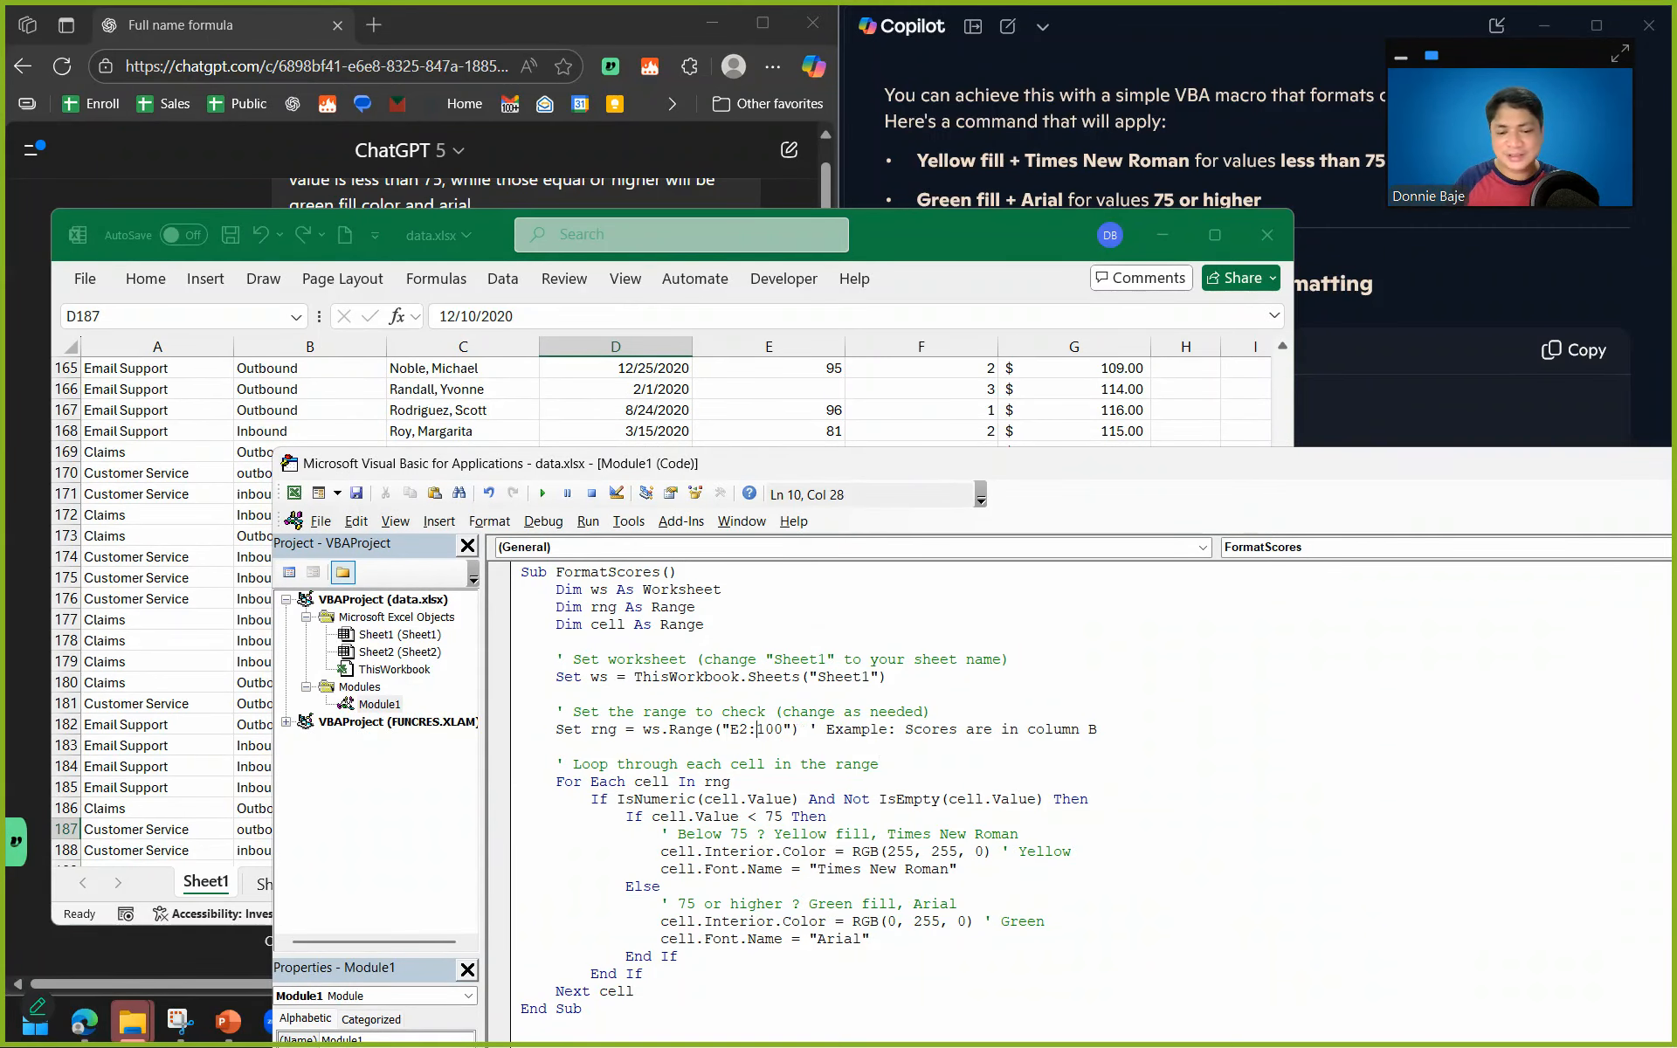
pyautogui.press('Right')
pyautogui.press('BackSpace')
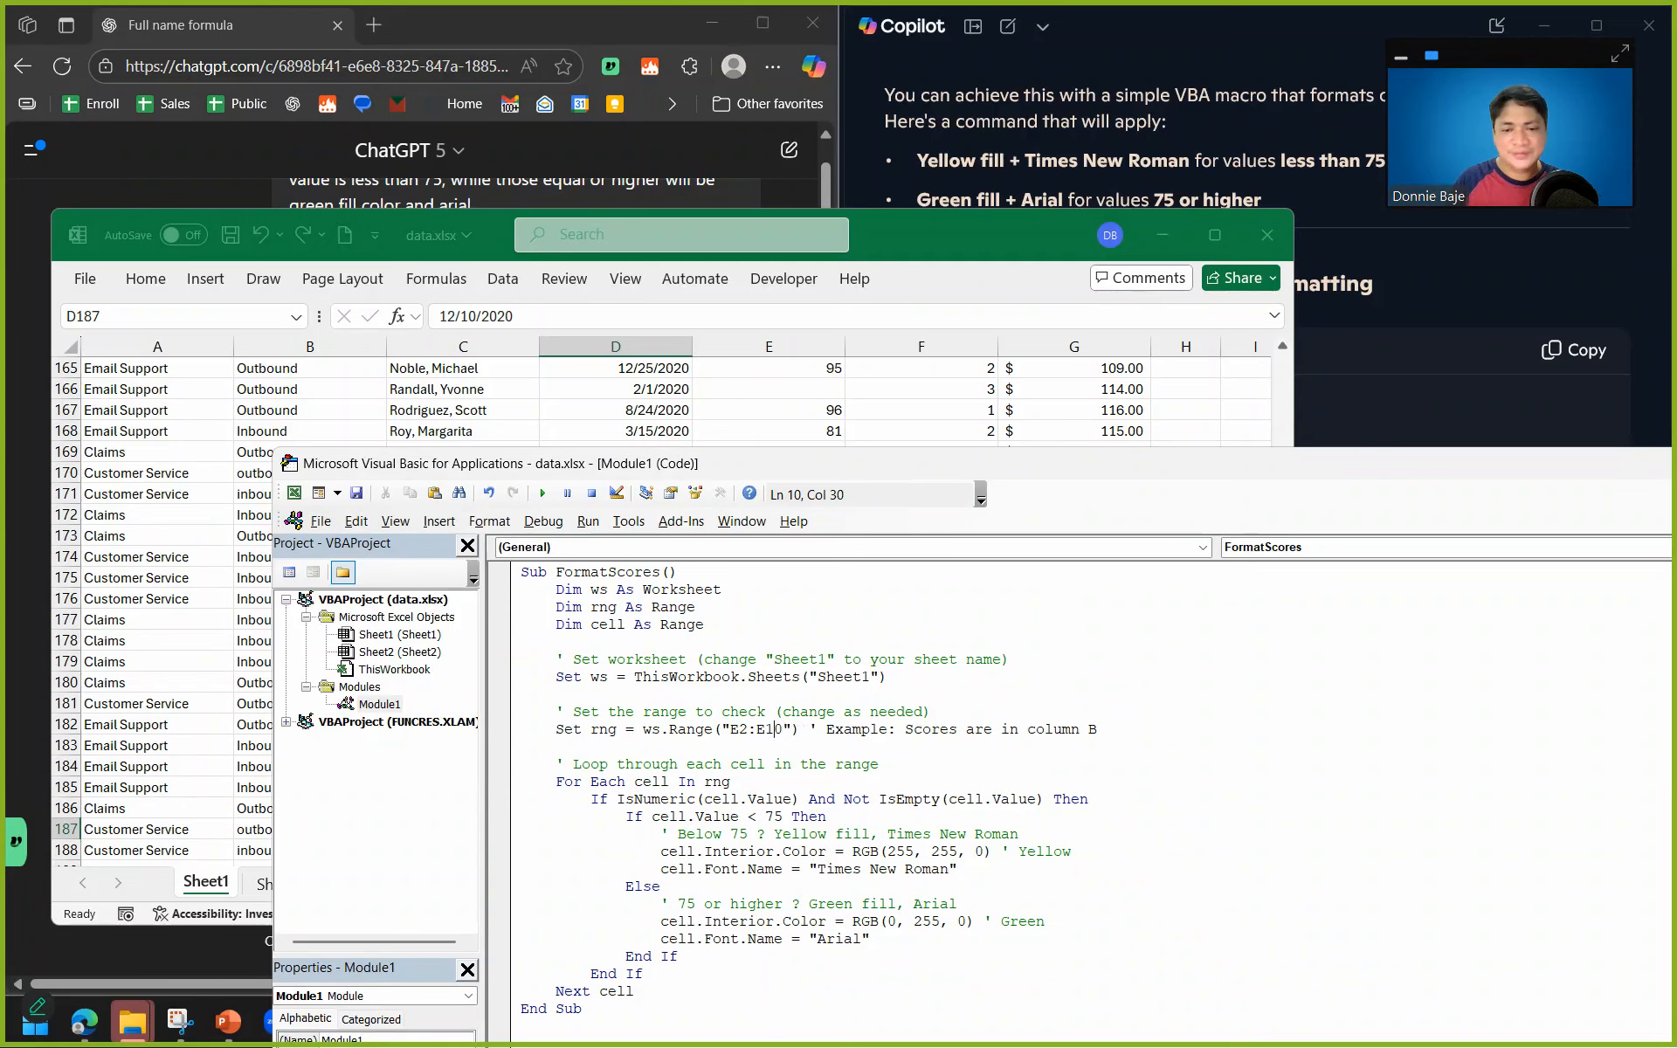
pyautogui.write('880')
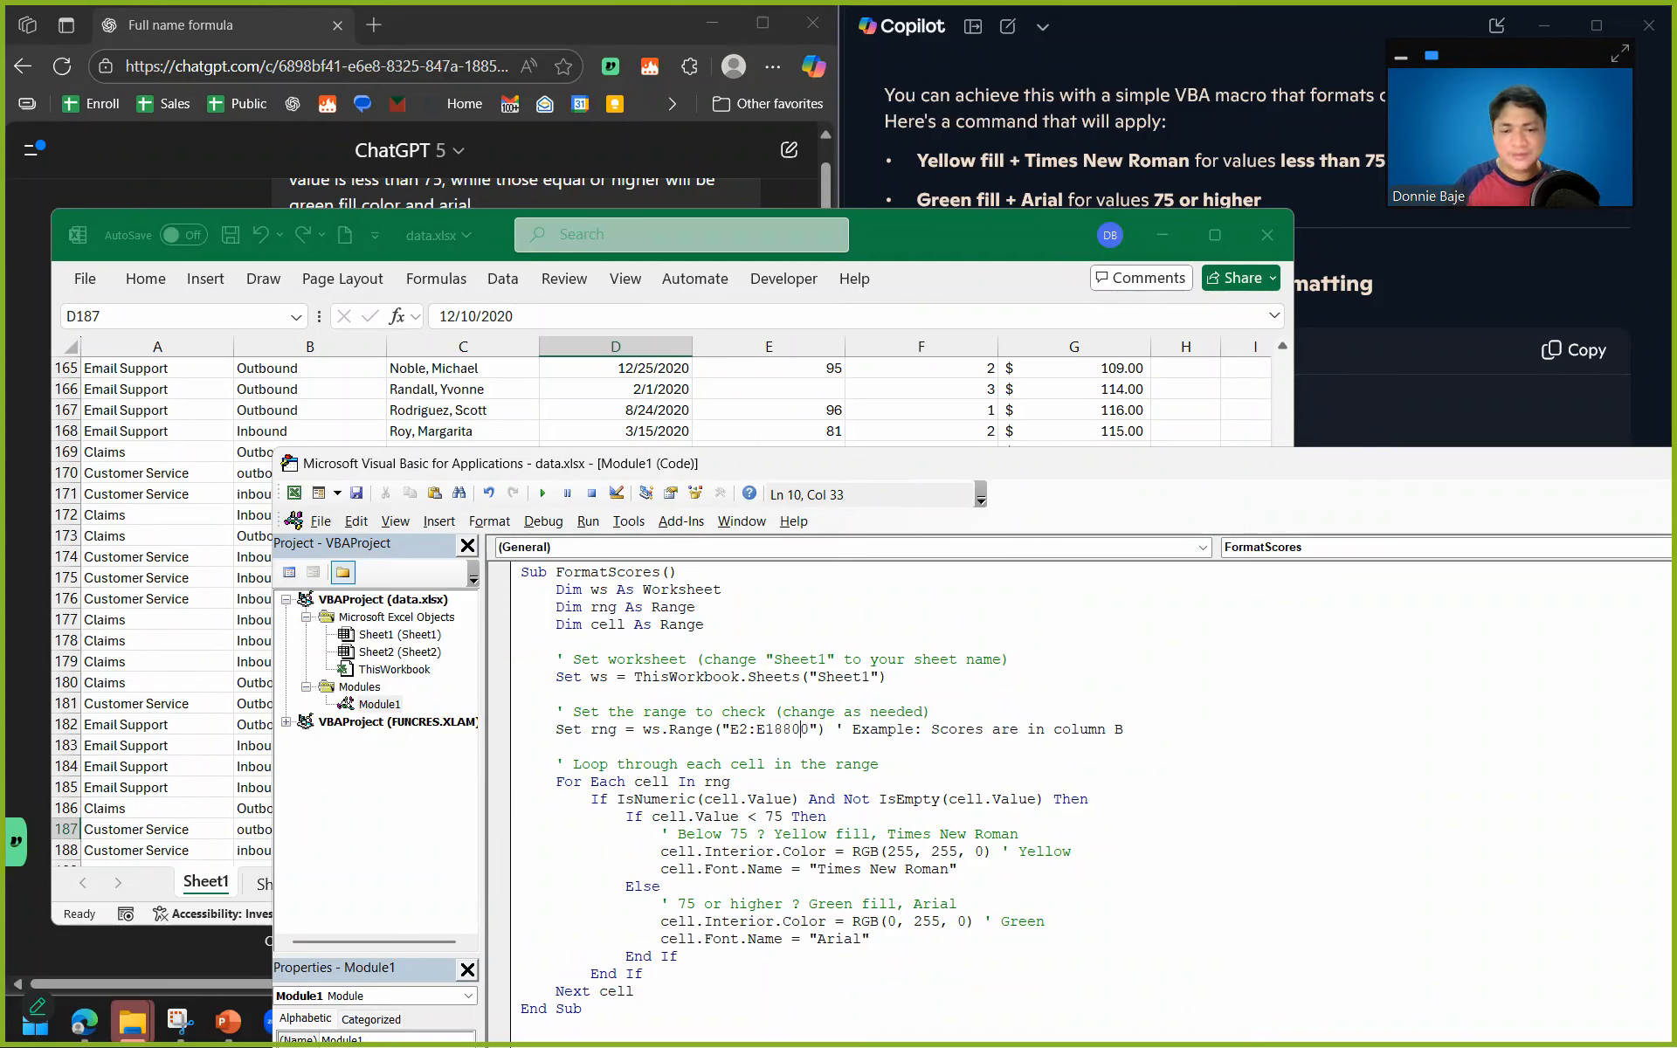
pyautogui.press('Right')
pyautogui.press('BackSpace')
pyautogui.press('BackSpace')
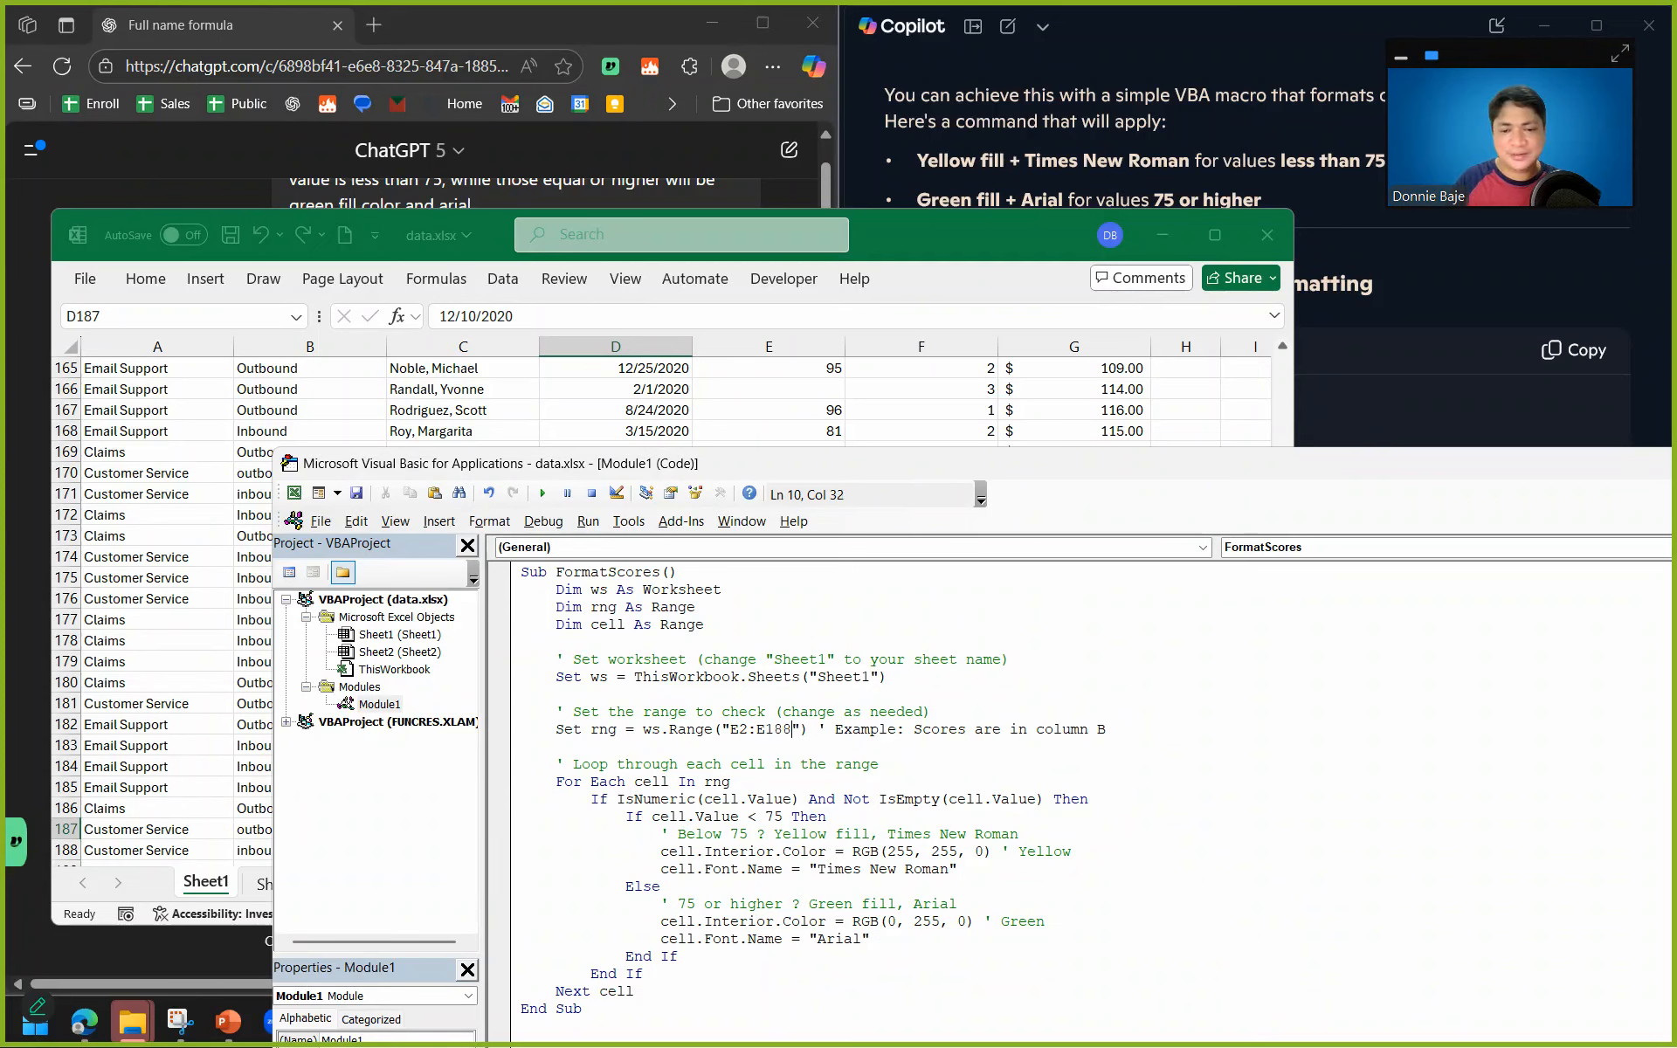
# Move the Visual Basic editor clear of the sheet's first columns and run the FormatScores macro.
pyautogui.click(739, 660)
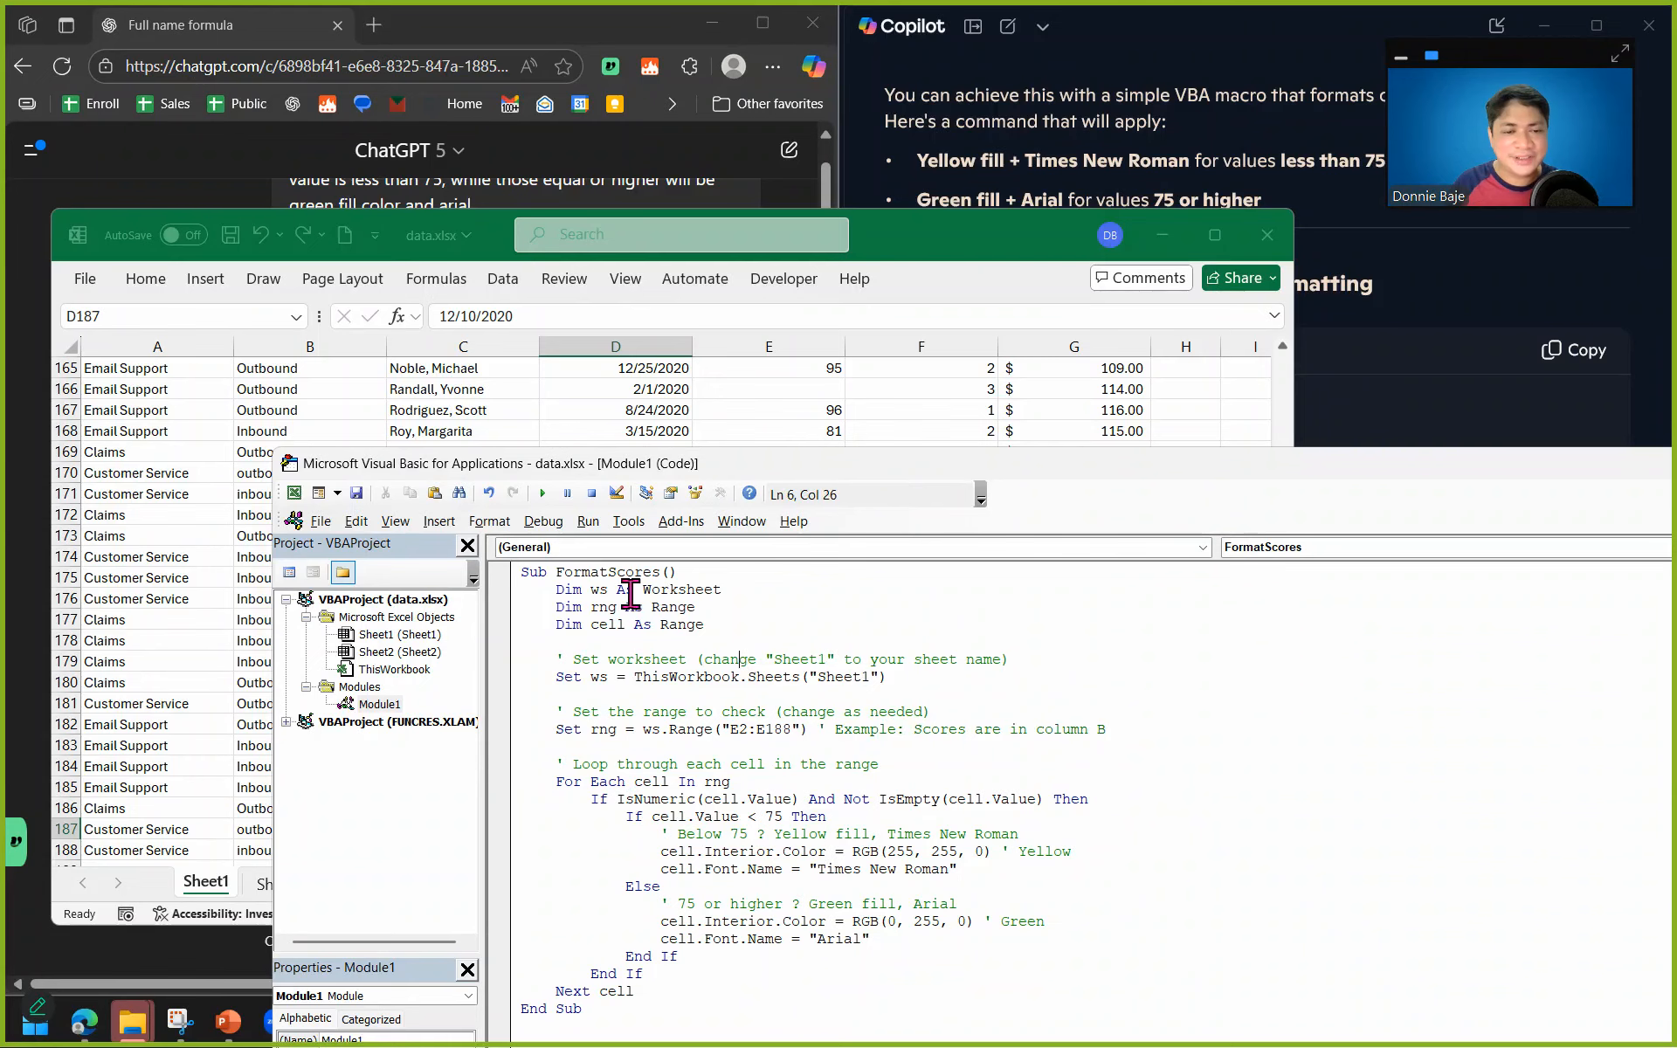
pyautogui.moveTo(575, 469); pyautogui.dragTo(1030, 365)
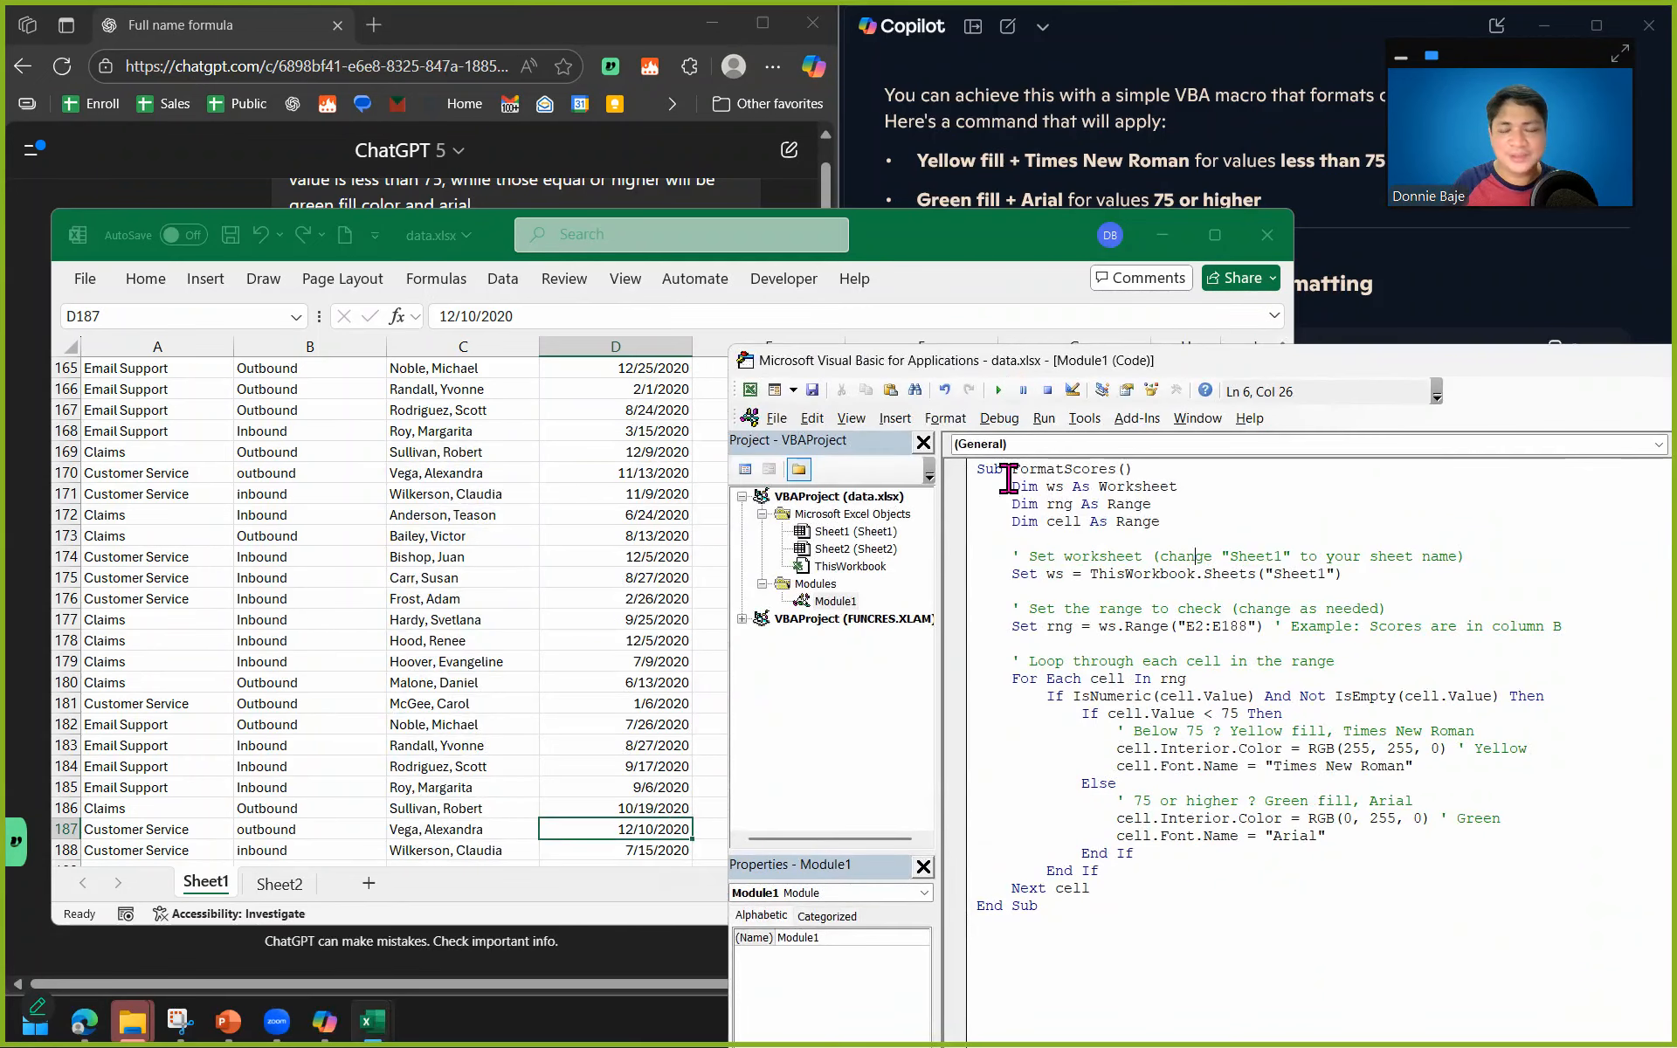
pyautogui.click(1073, 590)
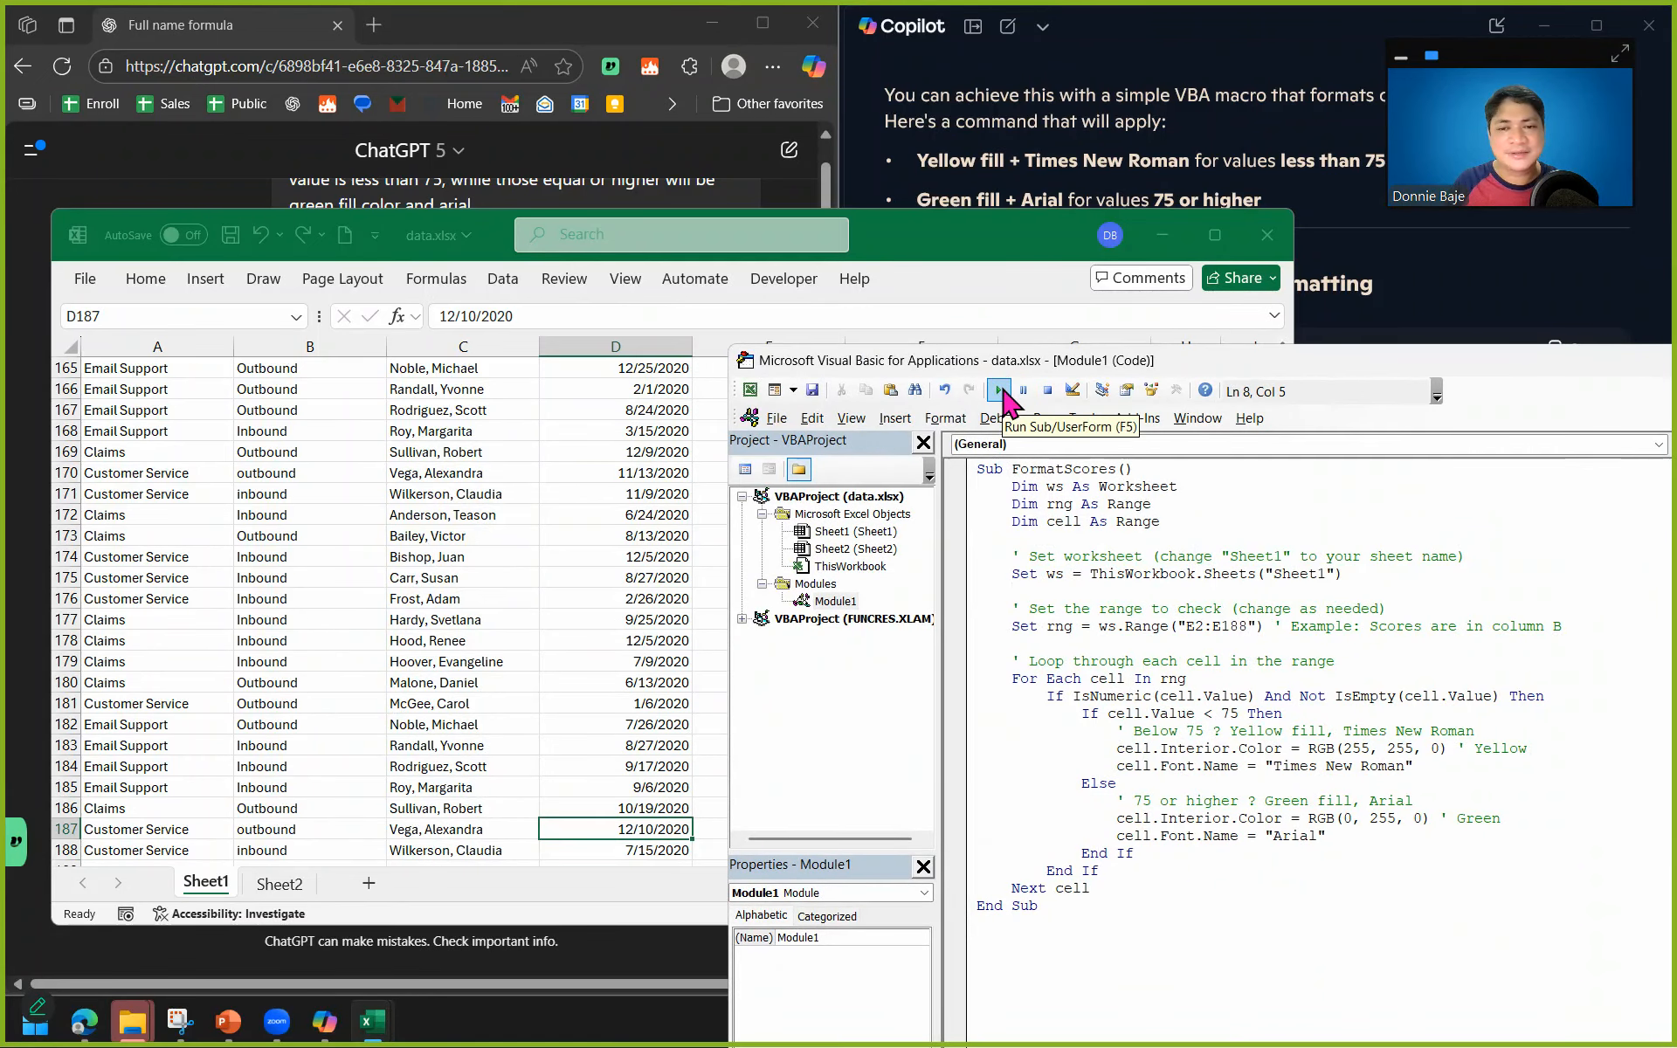
pyautogui.click(1002, 392)
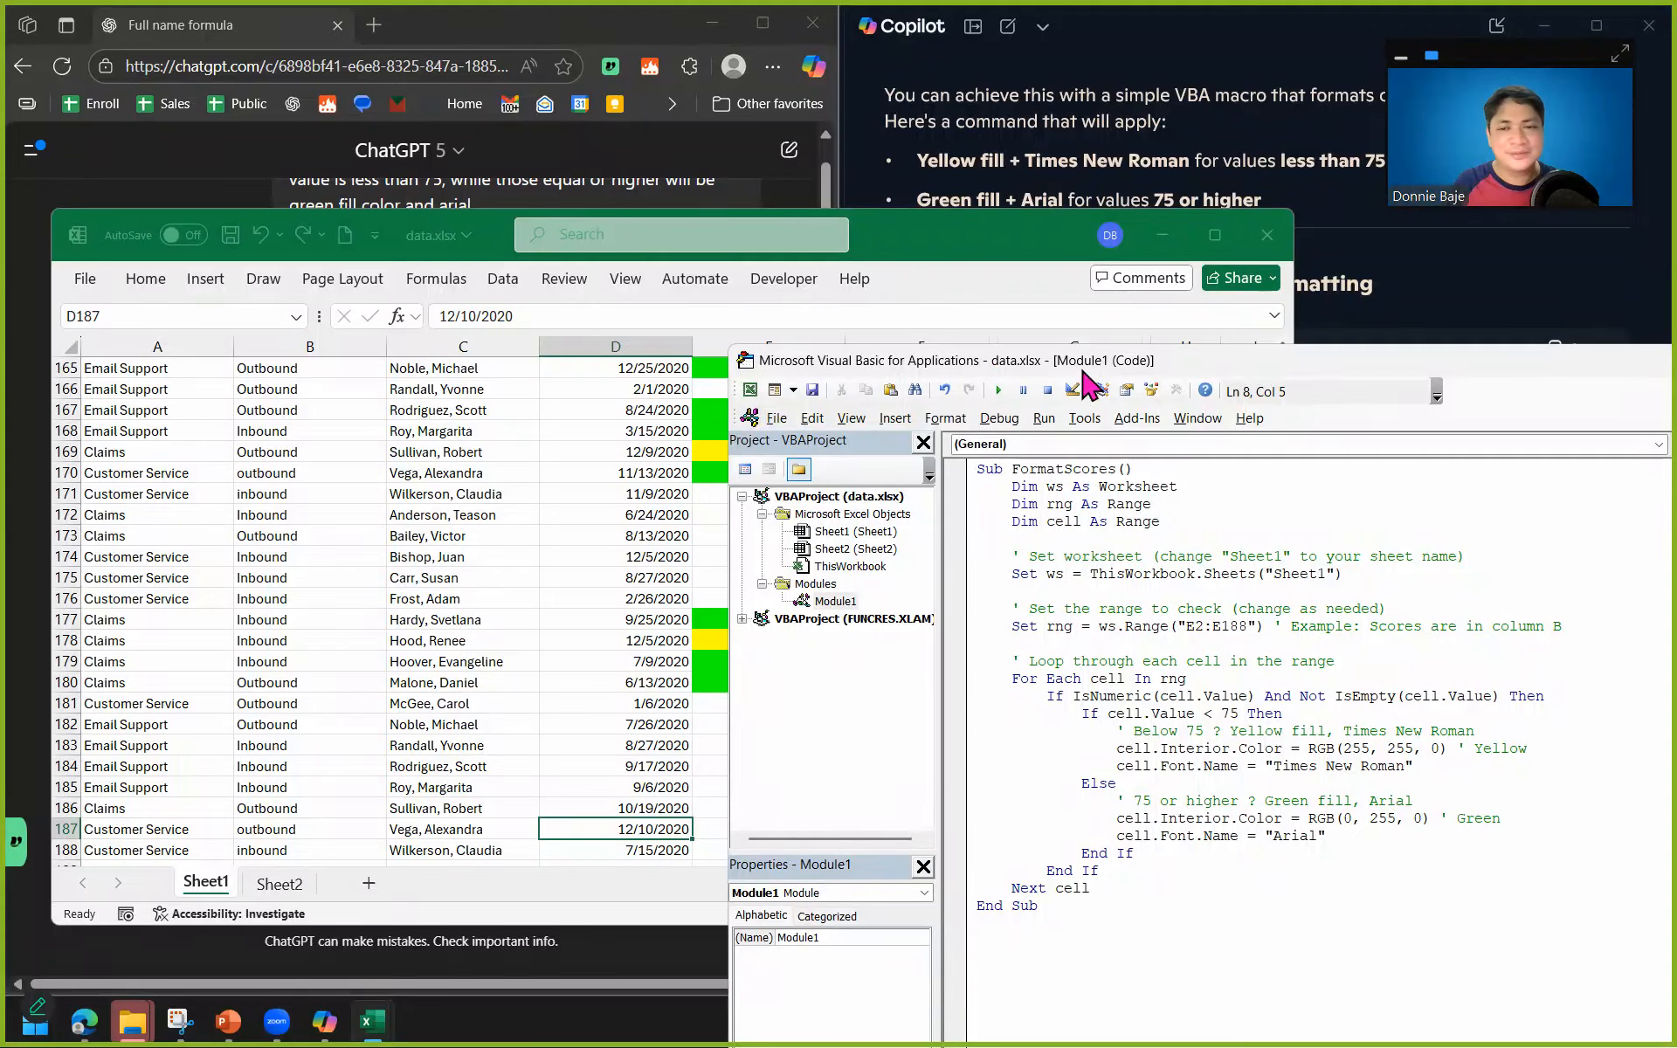
# Uncover the CSAT Score column and review the fills and fonts applied to the scores from the last rows up to the header.
pyautogui.moveTo(1084, 367); pyautogui.dragTo(699, 691)
pyautogui.scroll(11, 865, 516)
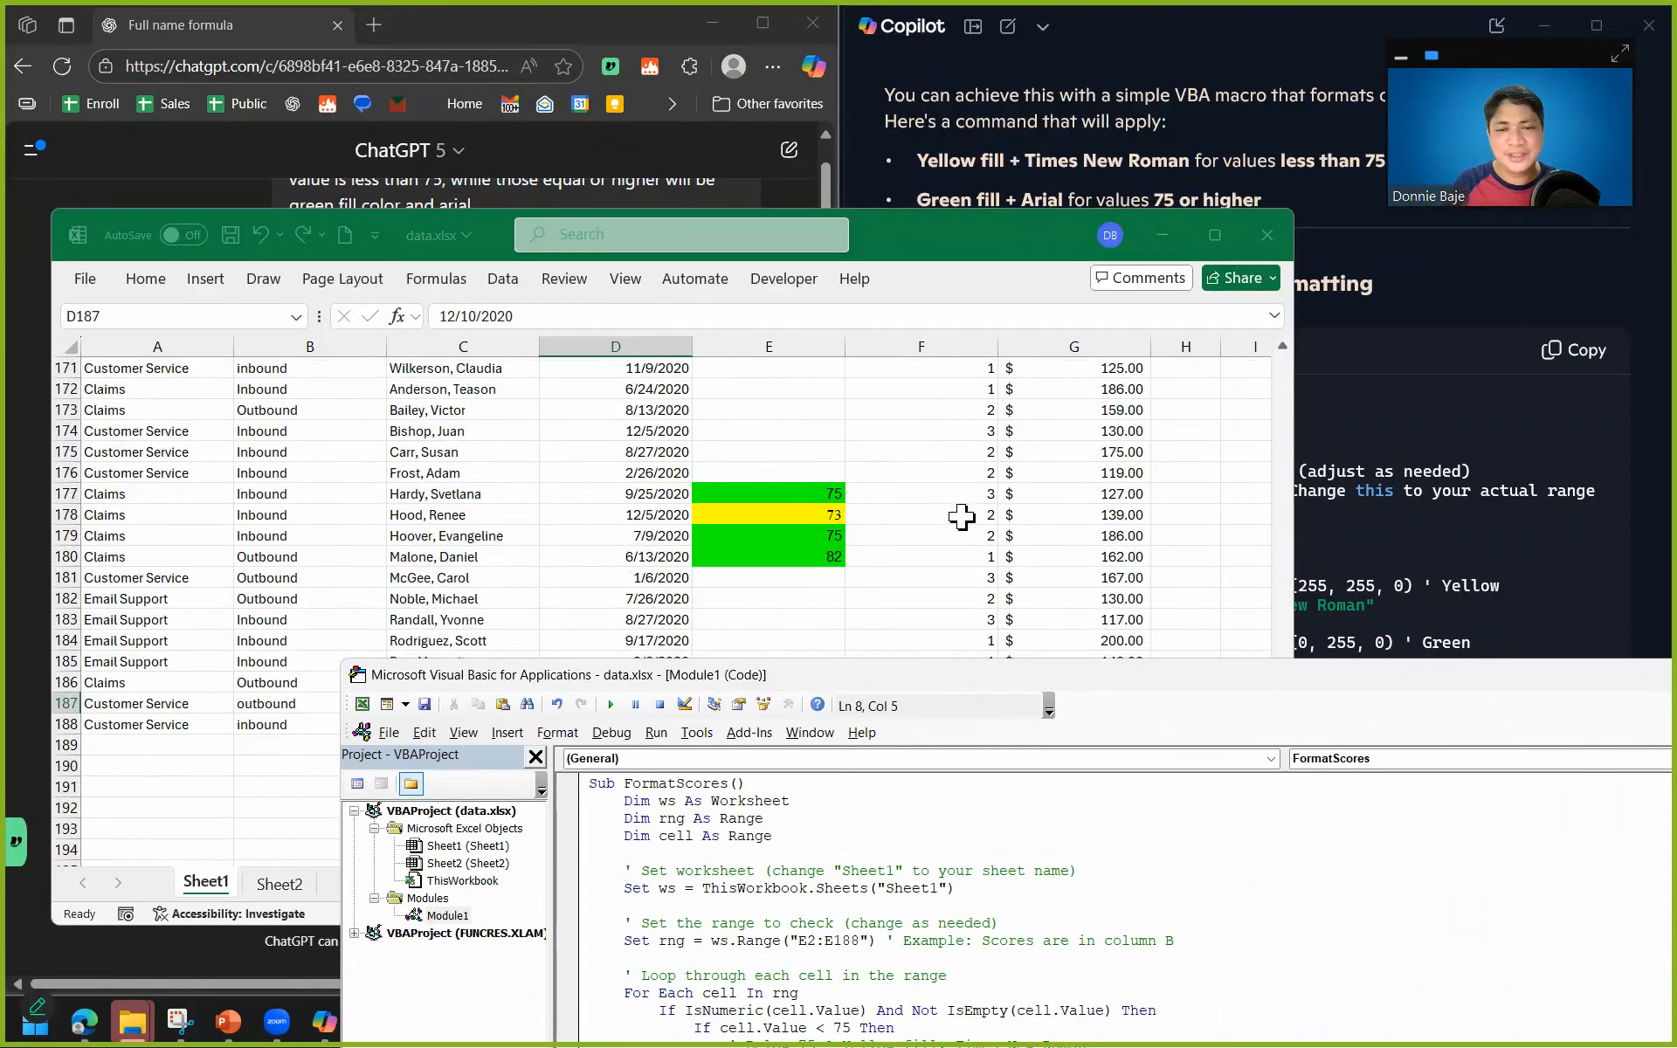
pyautogui.scroll(15, 870, 453)
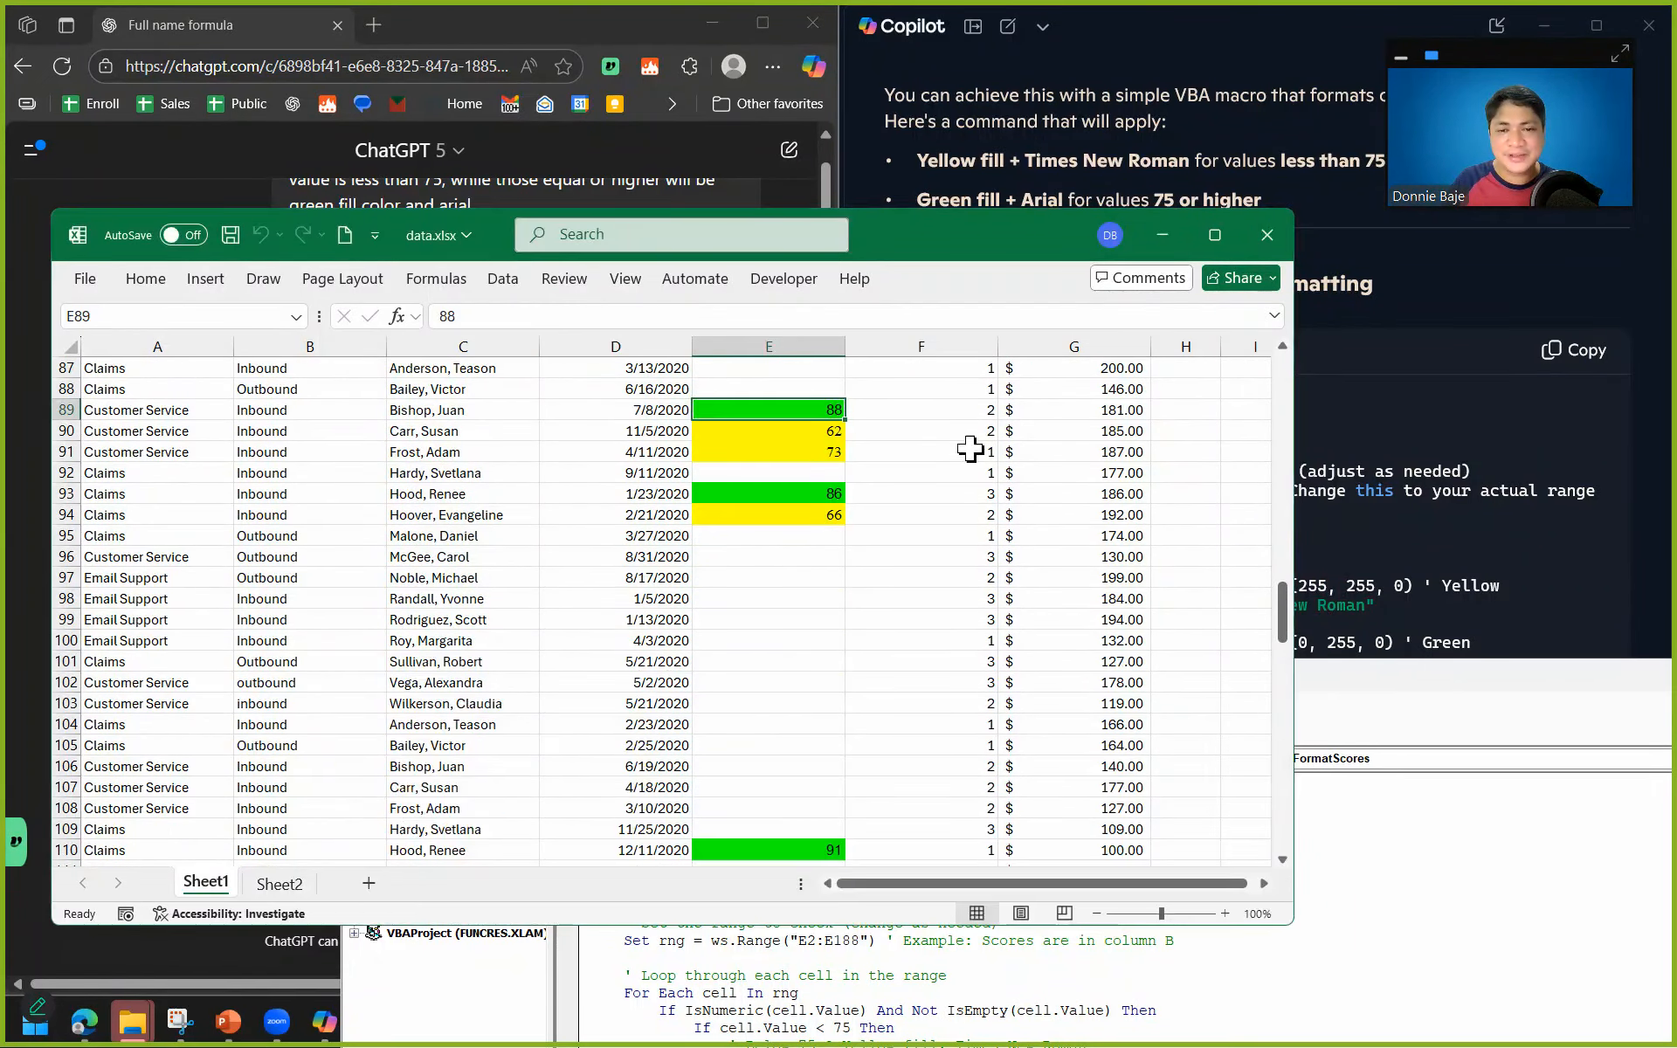
pyautogui.click(827, 411)
pyautogui.moveTo(1284, 603); pyautogui.dragTo(1284, 367)
pyautogui.click(767, 403)
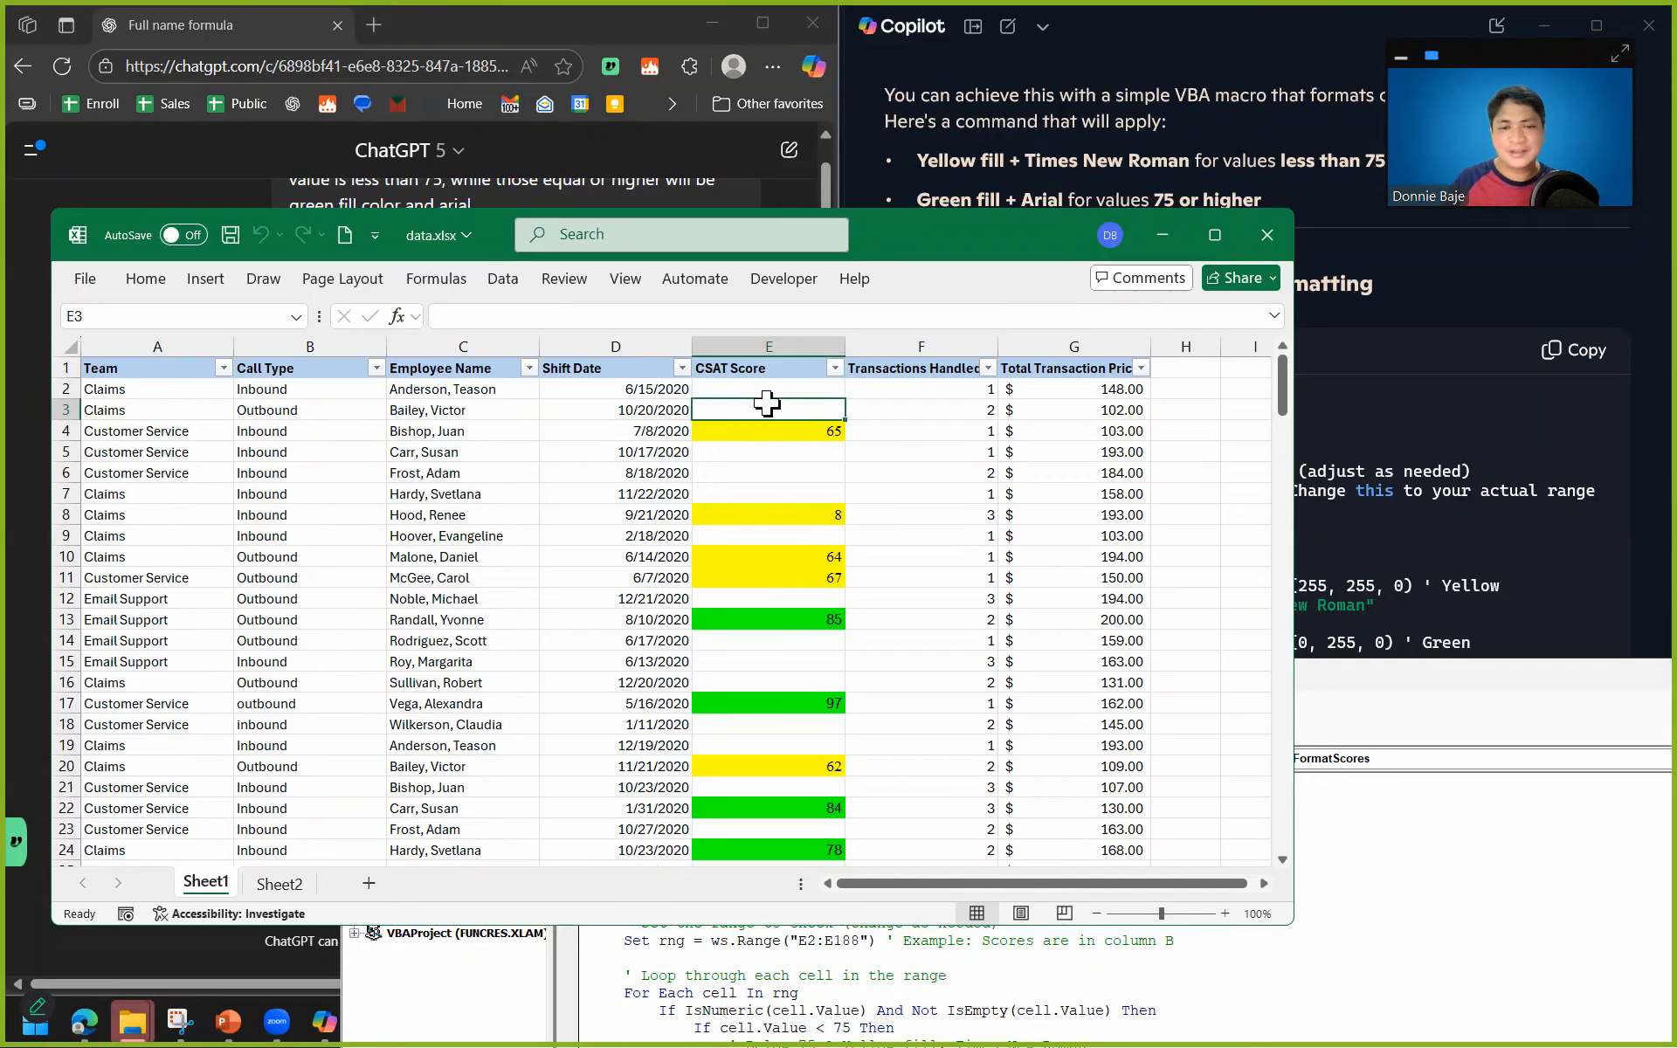
pyautogui.press('Up')
pyautogui.hotkey('ctrl', 'shift', 'Down')
pyautogui.hotkey('ctrl', 'shift', 'Down')
pyautogui.press('Left')
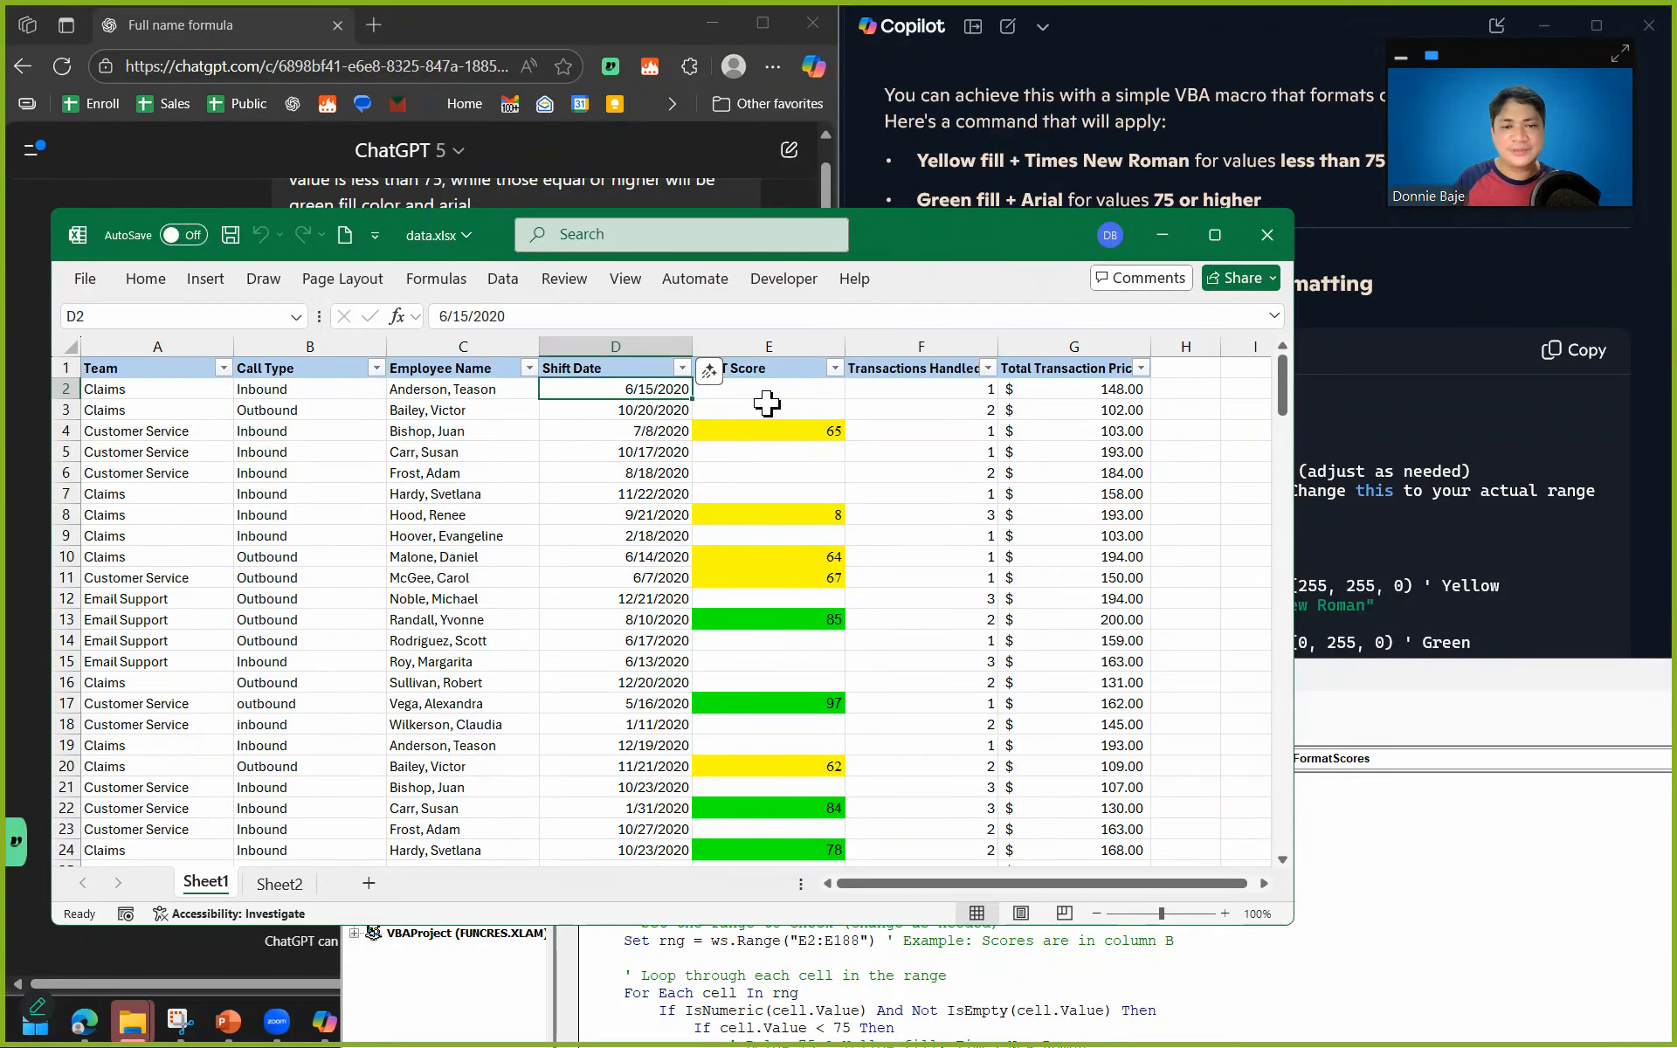
pyautogui.hotkey('ctrl', 'shift', 'Down')
pyautogui.press('Right')
pyautogui.scroll(1, 767, 403)
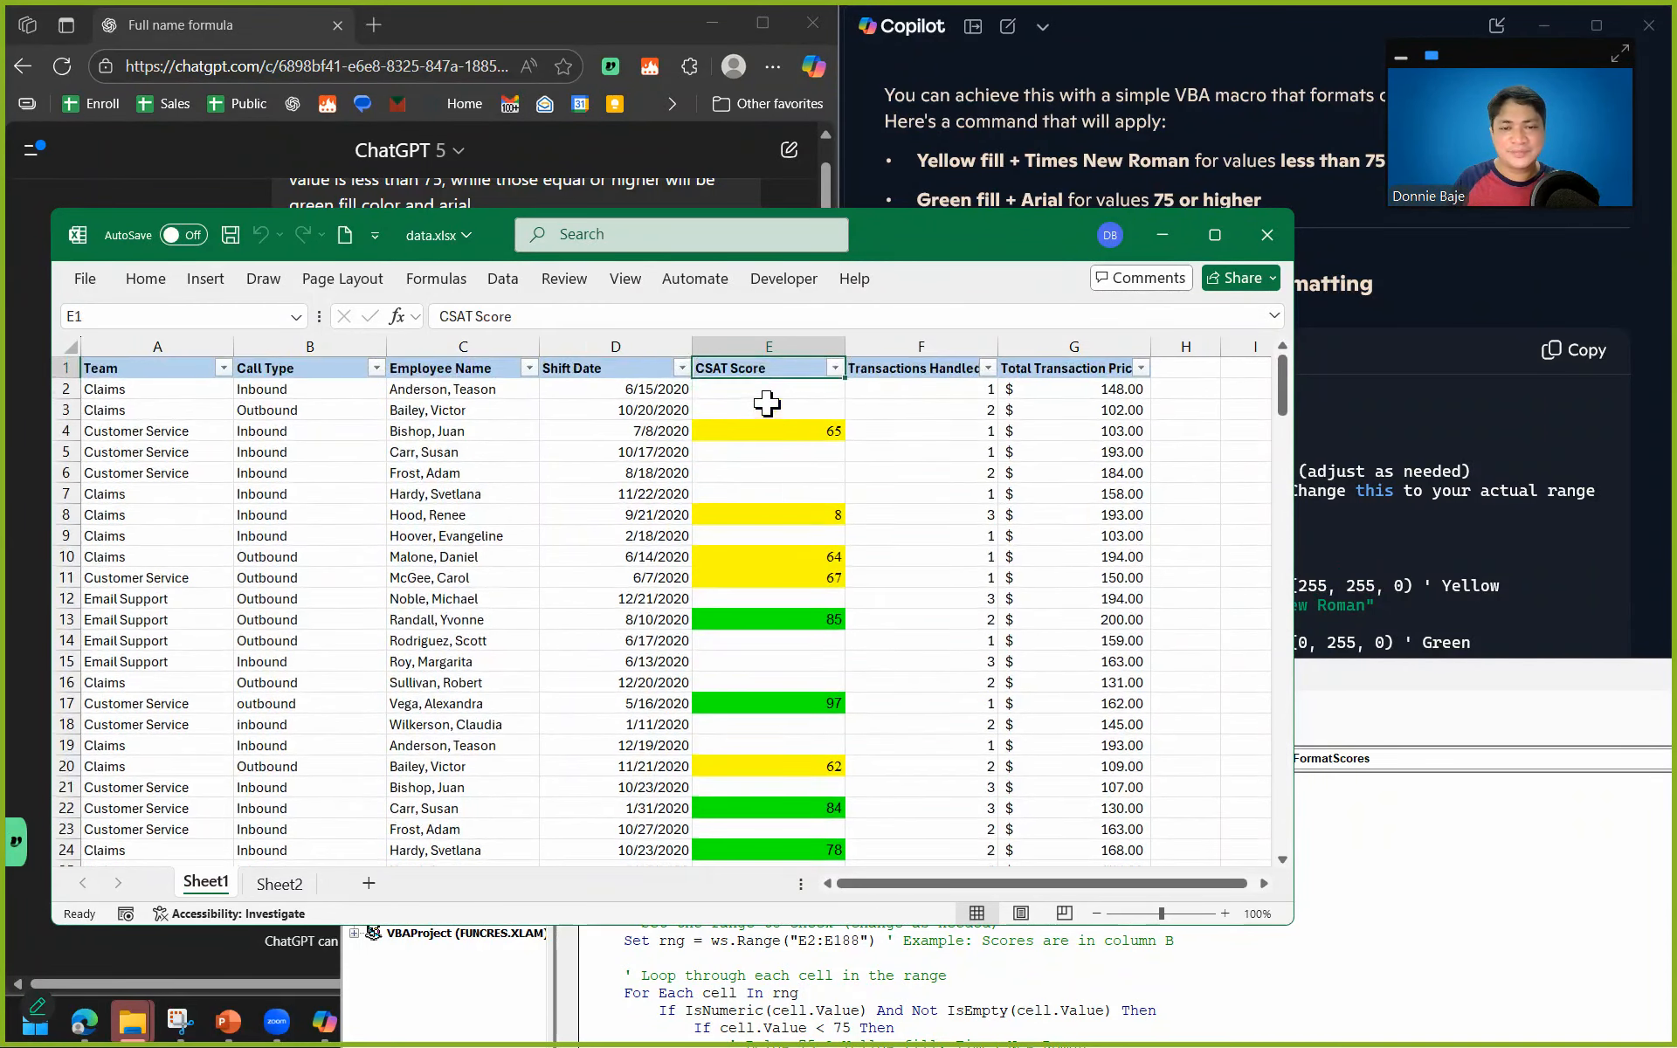
# Select the CSAT scores from E2 down to the last score in row 180, remove their fill color and return to the macro's code.
pyautogui.hotkey('shift', 'Down')
pyautogui.hotkey('shift', 'Down')
pyautogui.hotkey('shift', 'Down')
pyautogui.hotkey('shift', 'Down')
pyautogui.hotkey('shift', 'Down')
pyautogui.hotkey('shift', 'Down')
pyautogui.hotkey('shift', 'Down')
pyautogui.hotkey('shift', 'Down')
pyautogui.hotkey('shift', 'Down')
pyautogui.hotkey('shift', 'Down')
pyautogui.hotkey('shift', 'Down')
pyautogui.hotkey('shift', 'Down')
pyautogui.hotkey('shift', 'Down')
pyautogui.hotkey('shift', 'Down')
pyautogui.hotkey('shift', 'Down')
pyautogui.hotkey('shift', 'Down')
pyautogui.hotkey('shift', 'Down')
pyautogui.hotkey('shift', 'Down')
pyautogui.hotkey('shift', 'Down')
pyautogui.hotkey('shift', 'Down')
pyautogui.hotkey('ctrl', 'shift', 'Down')
pyautogui.hotkey('ctrl', 'shift', 'Down')
pyautogui.hotkey('ctrl', 'shift', 'Down')
pyautogui.hotkey('ctrl', 'shift', 'Down')
pyautogui.hotkey('ctrl', 'shift', 'Down')
pyautogui.hotkey('ctrl', 'shift', 'Down')
pyautogui.hotkey('ctrl', 'shift', 'Down')
pyautogui.hotkey('ctrl', 'shift', 'Down')
pyautogui.hotkey('ctrl', 'shift', 'Down')
pyautogui.hotkey('ctrl', 'shift', 'Down')
pyautogui.hotkey('ctrl', 'shift', 'Down')
pyautogui.hotkey('ctrl', 'shift', 'Down')
pyautogui.hotkey('ctrl', 'shift', 'Down')
pyautogui.hotkey('ctrl', 'shift', 'Down')
pyautogui.hotkey('ctrl', 'shift', 'Down')
pyautogui.hotkey('ctrl', 'shift', 'Down')
pyautogui.hotkey('ctrl', 'shift', 'Down')
pyautogui.hotkey('ctrl', 'shift', 'Down')
pyautogui.hotkey('ctrl', 'shift', 'Down')
pyautogui.hotkey('ctrl', 'shift', 'Down')
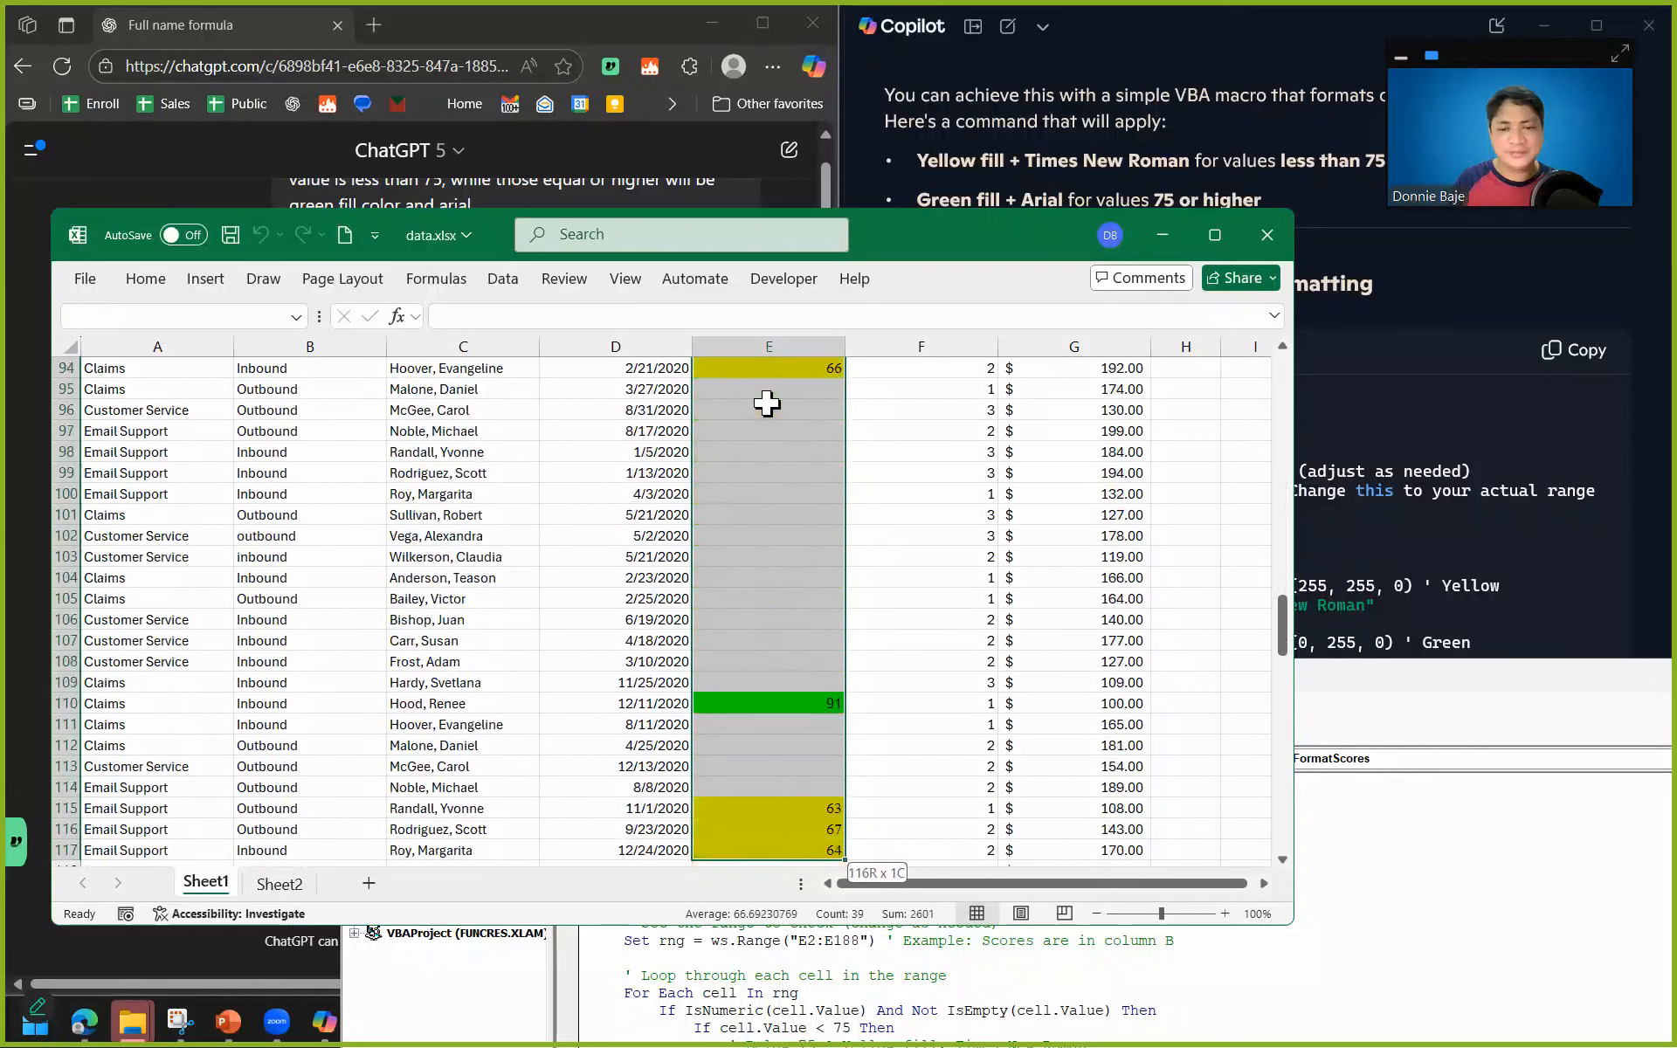
pyautogui.hotkey('ctrl', 'shift', 'Up')
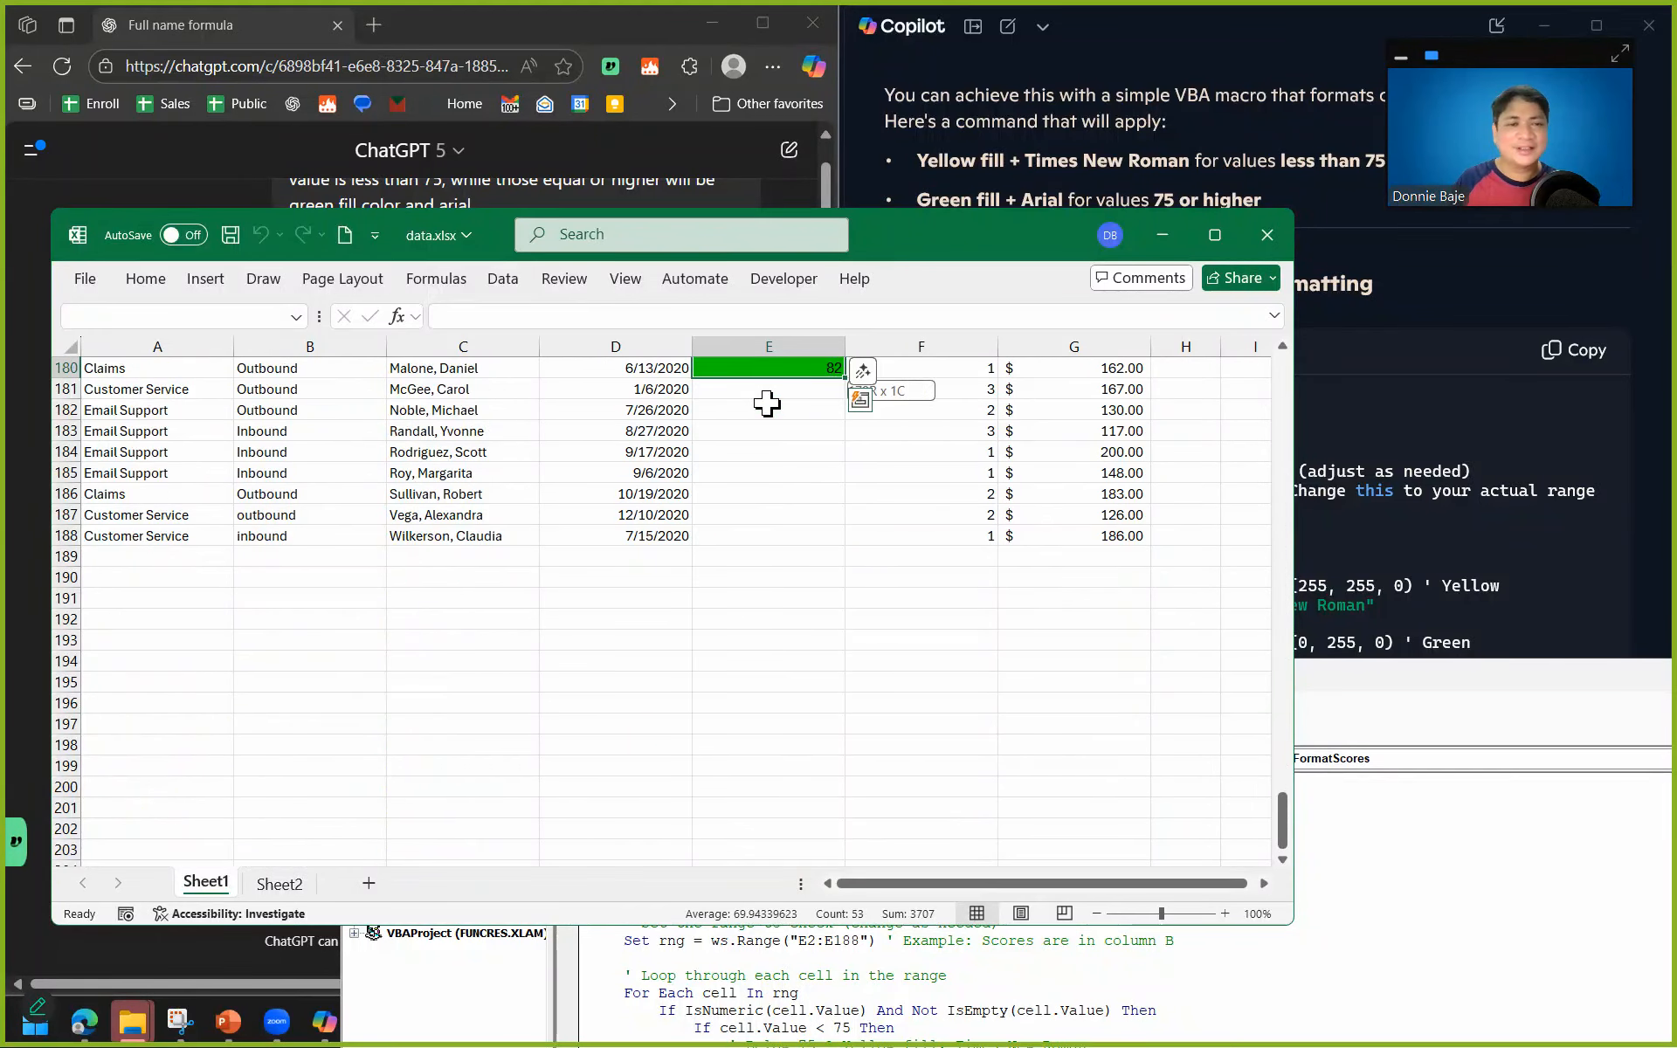
pyautogui.click(169, 274)
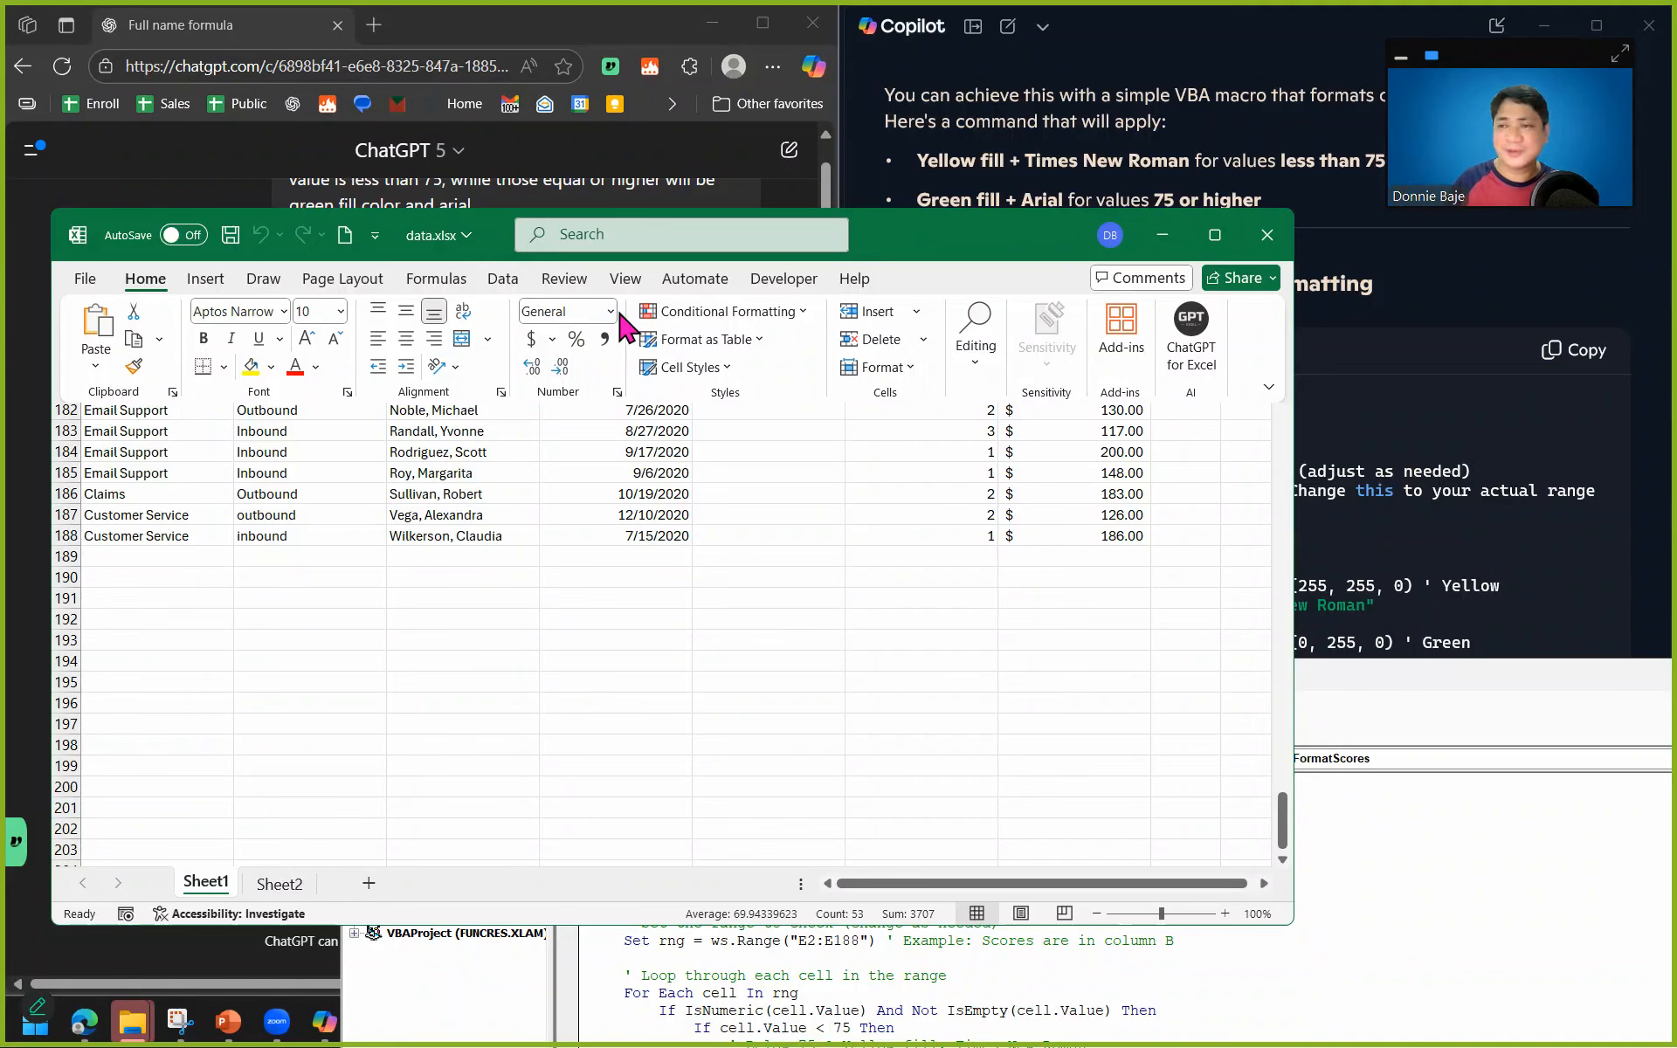
pyautogui.click(271, 367)
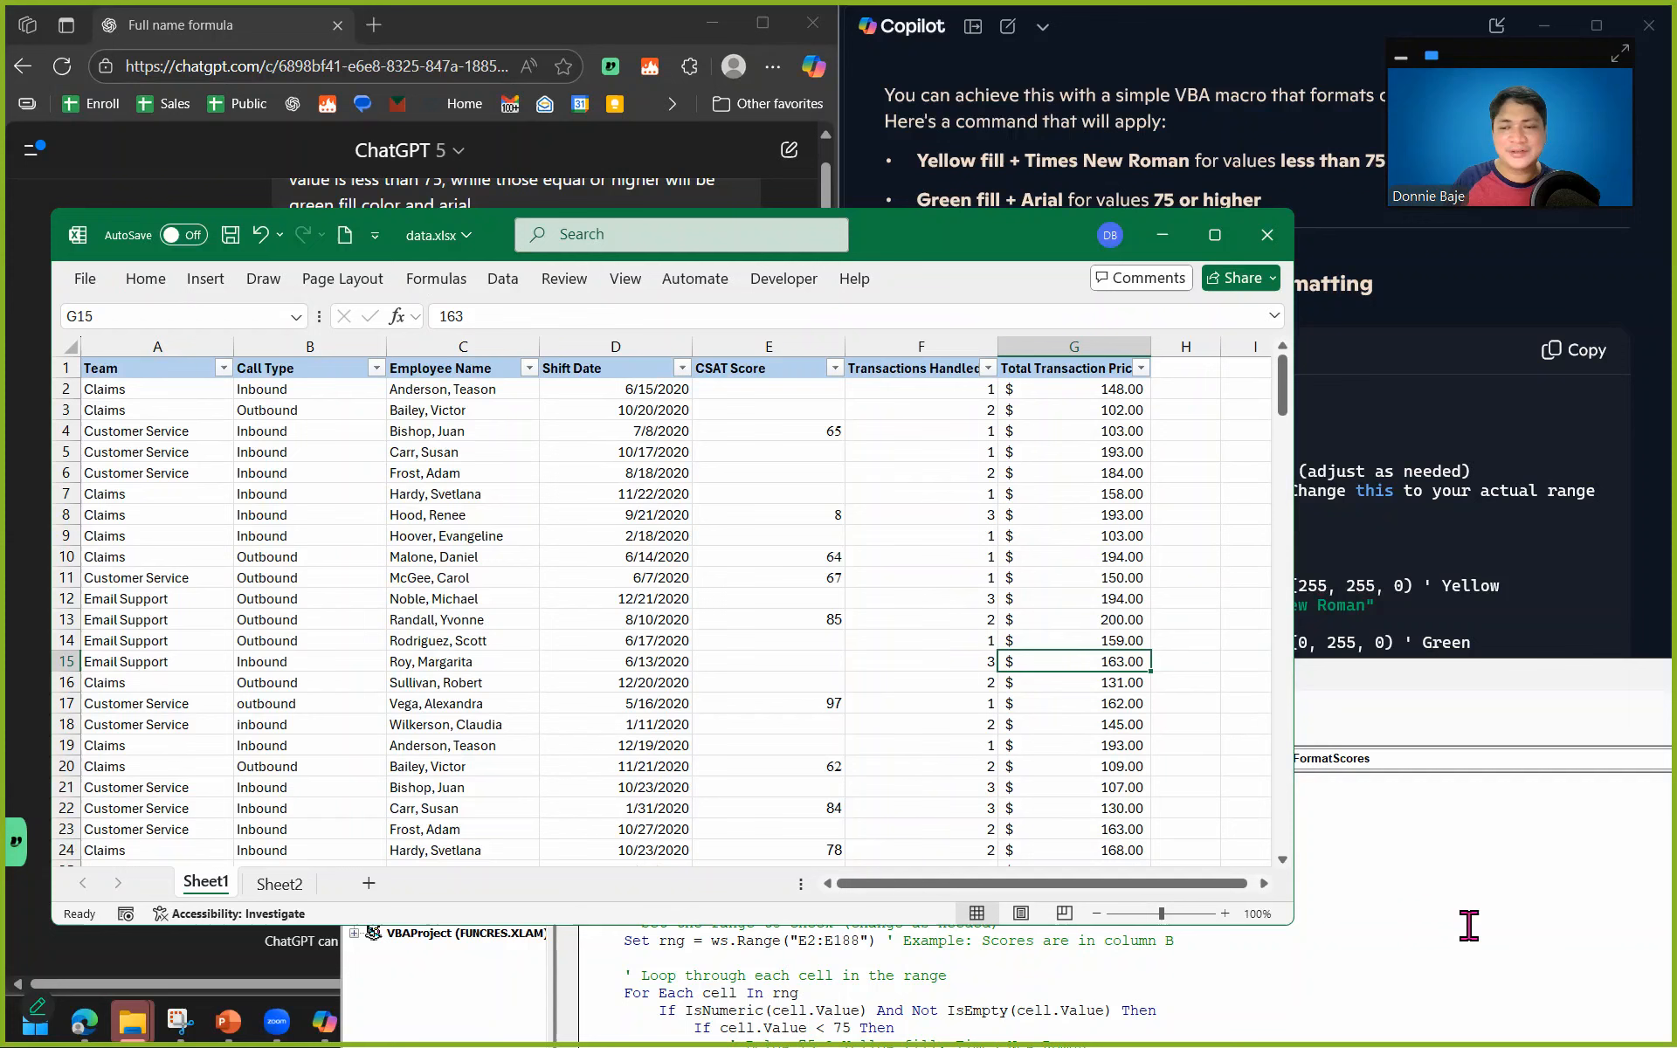
pyautogui.click(1470, 922)
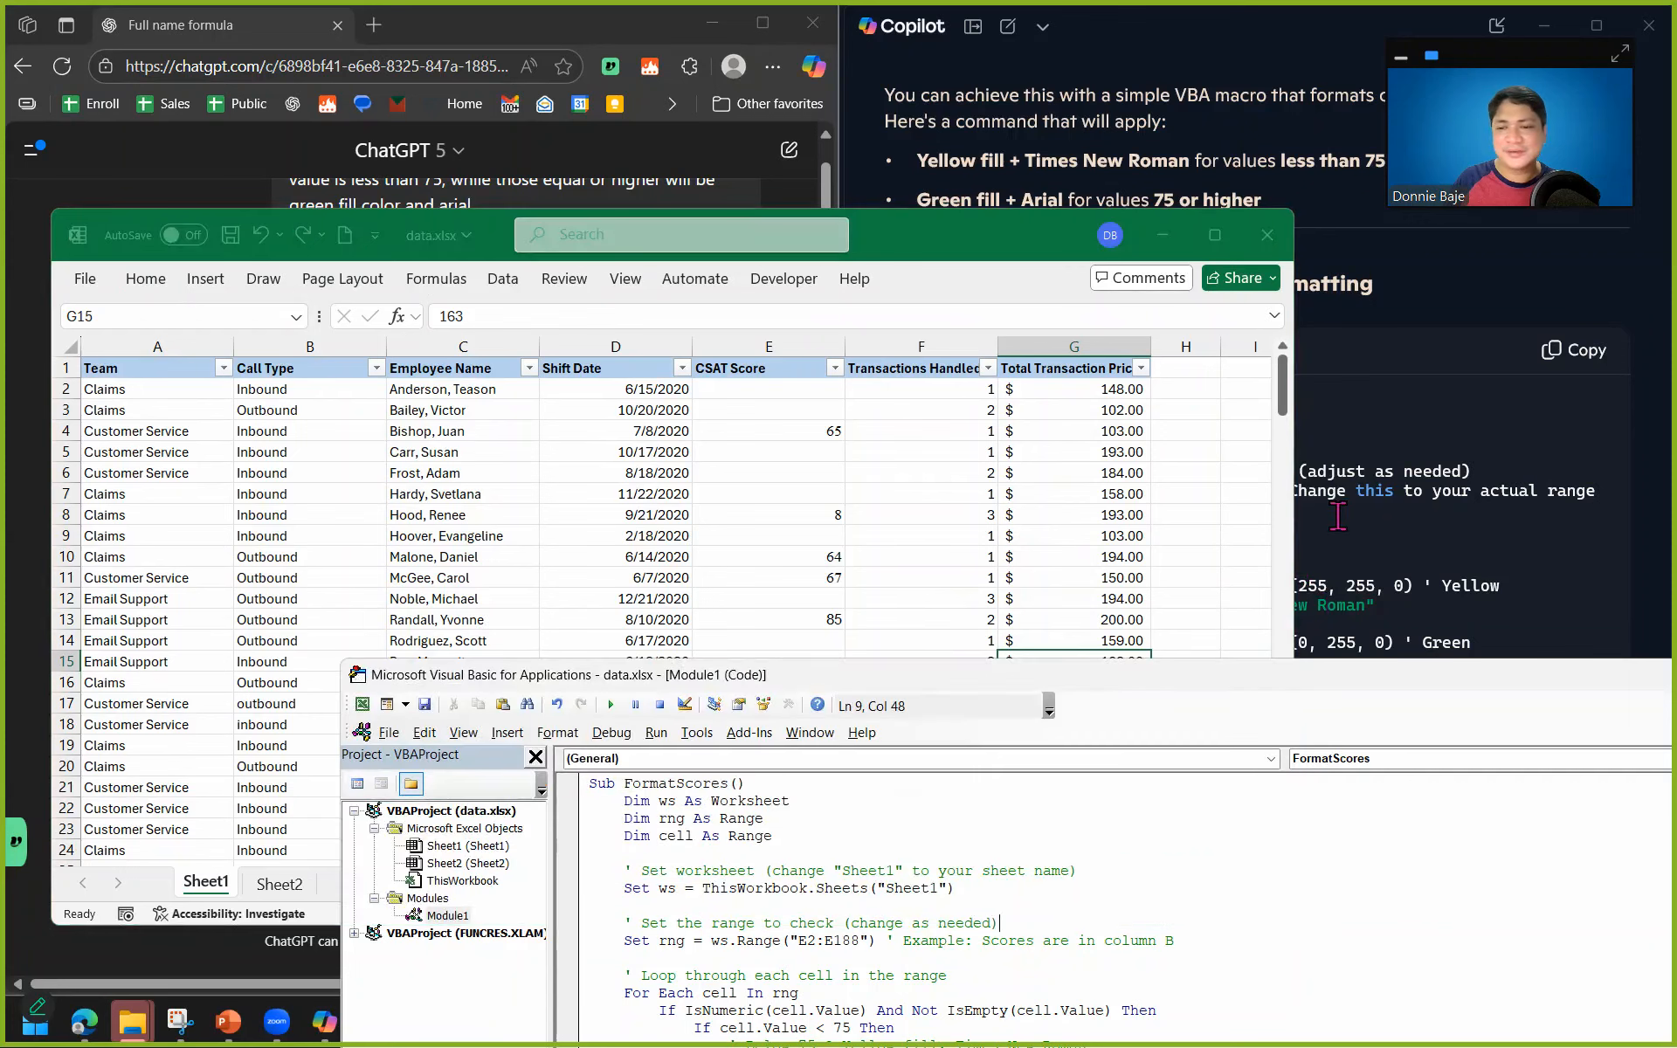
# Copy Copilot's FormatCellsByValue code and replace all the code in Module1 with it.
pyautogui.click(1162, 235)
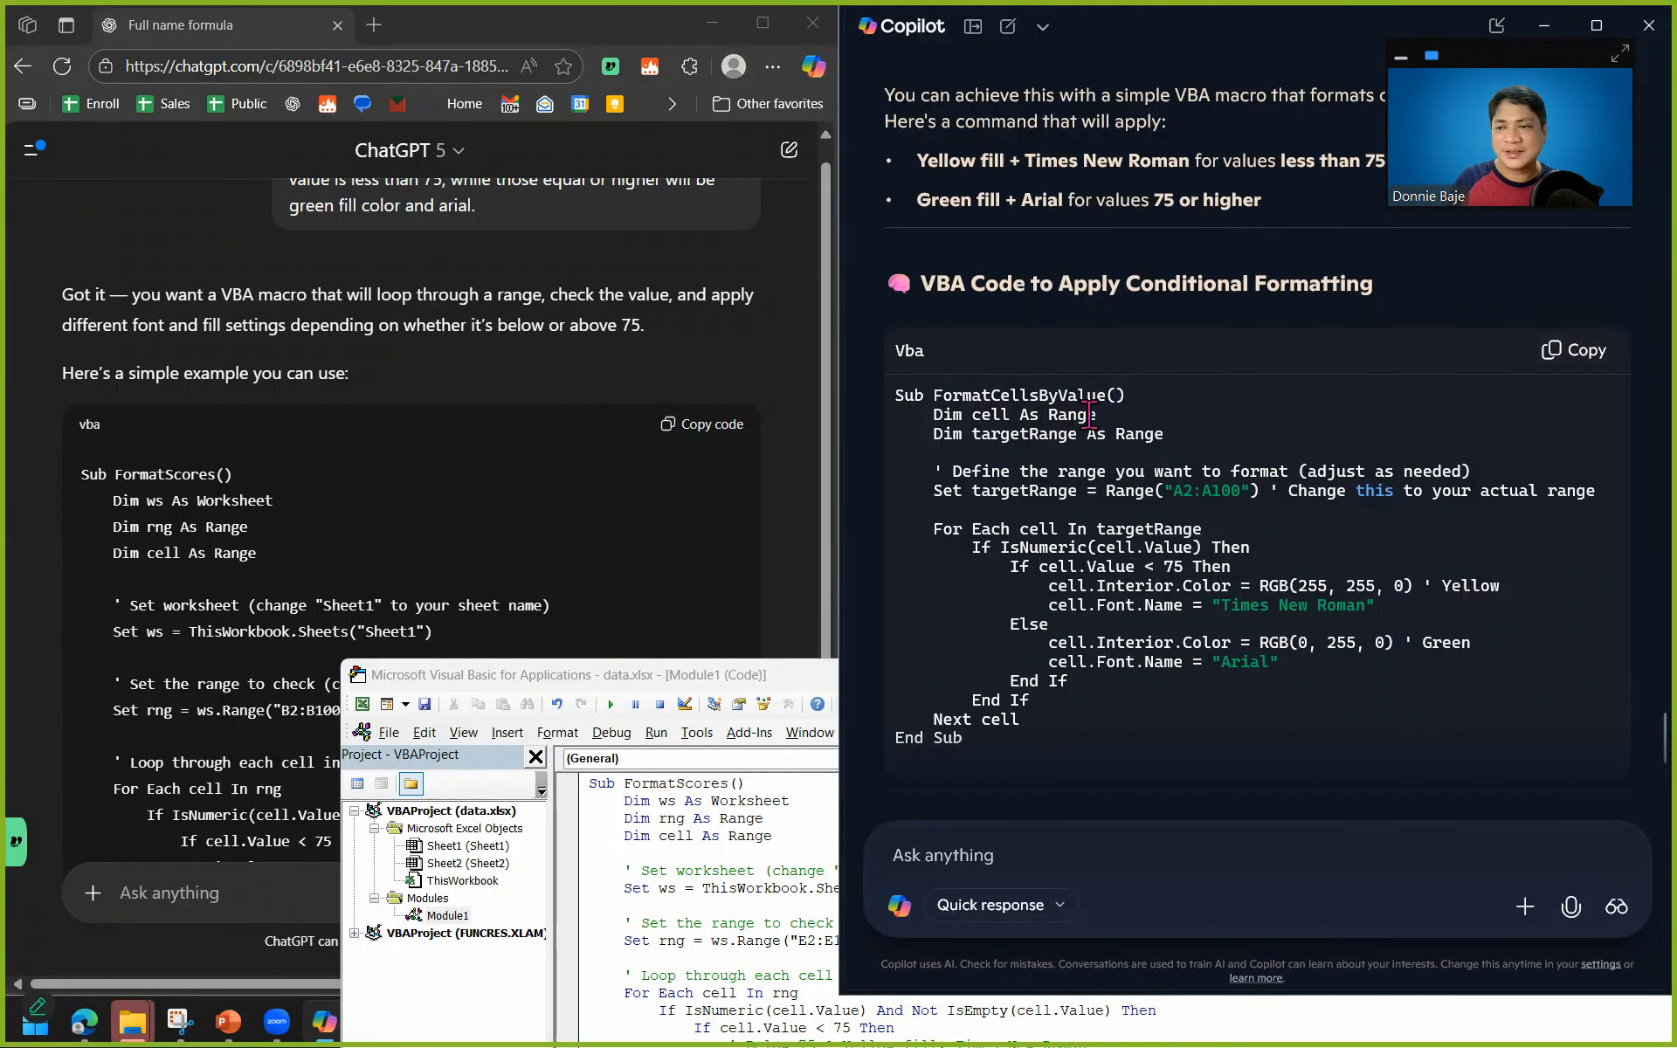
pyautogui.click(1584, 350)
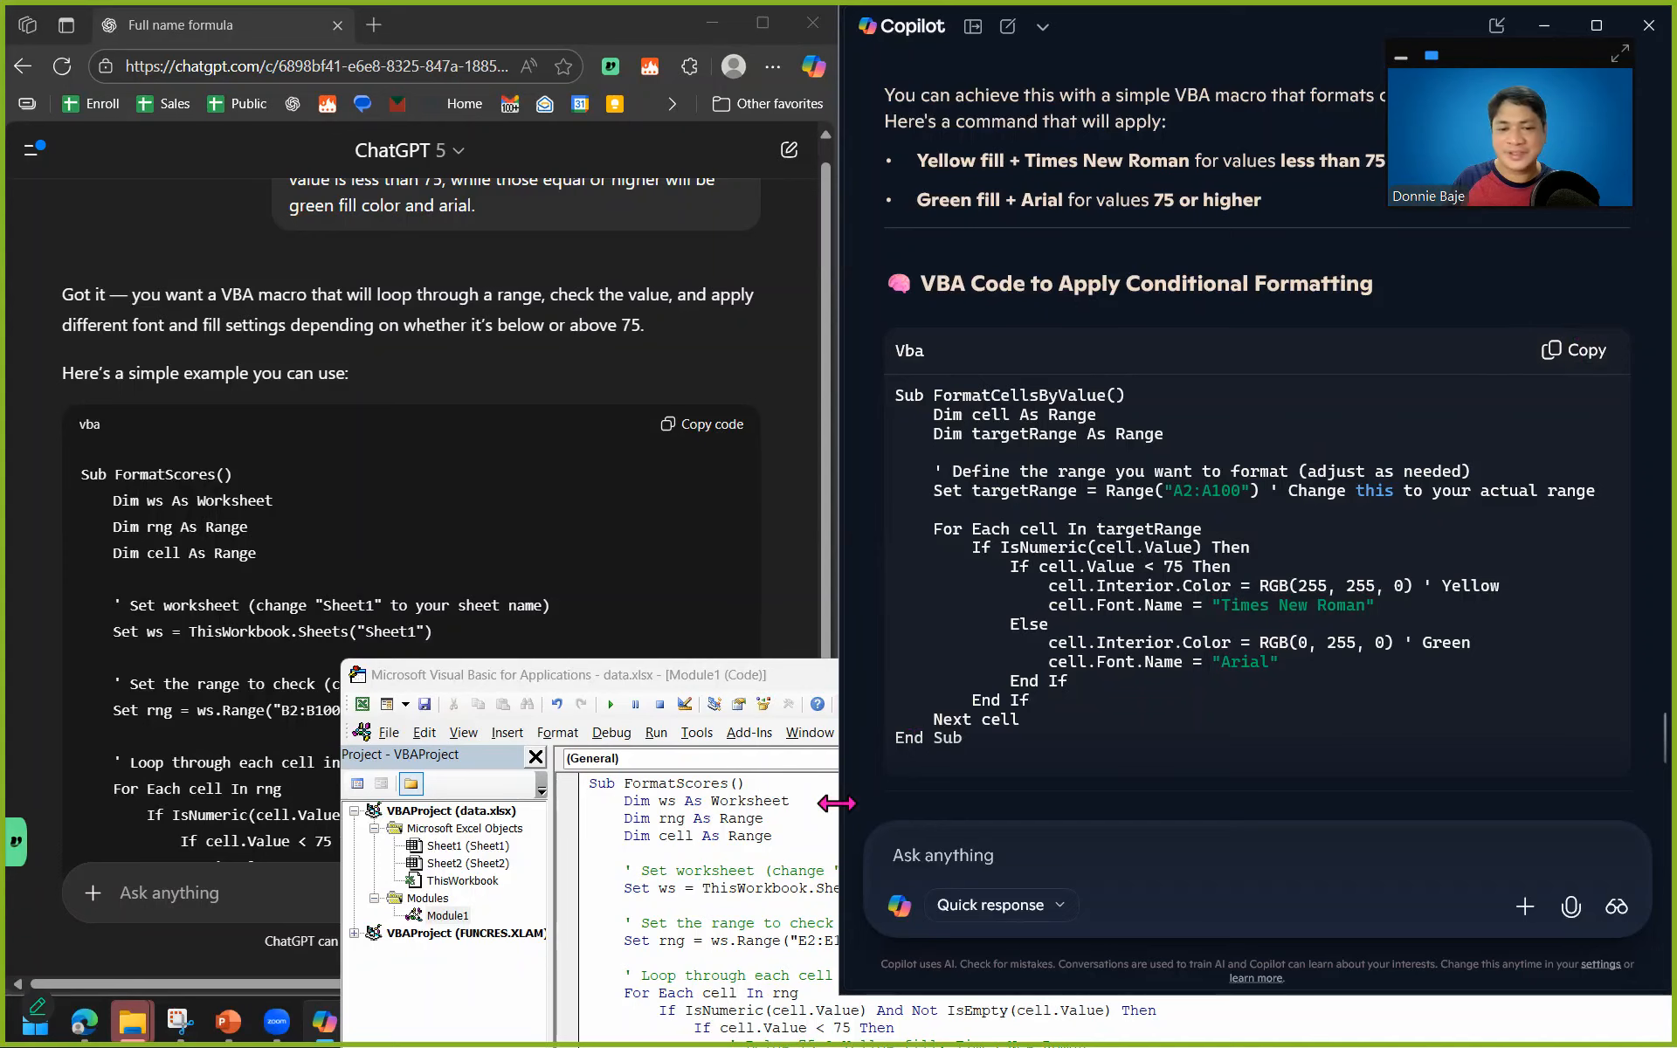
pyautogui.click(734, 870)
pyautogui.hotkey('ctrl', 'a')
pyautogui.write('Sub FormatCellsByValue()     Dim cell As Range     Dim targetRange As Range      \' Define the range you want to format (adjust as needed)     Set targetRange = Range("A2:A100") \' Change this to your actual range      For Each cell In targetRange         If IsNumeric(cell.Value) Then             If cell.Value < 75 Then                 cell.Interior.Color = RGB(255, 255, 0) \' Yellow                 cell.Font.Name = "Times New Roman"             Else                 cell.Interior.Color = RGB(0, 255, 0) \' Green                 cell.Font.Name = "Arial"             End If         End If     Next cell End Sub')
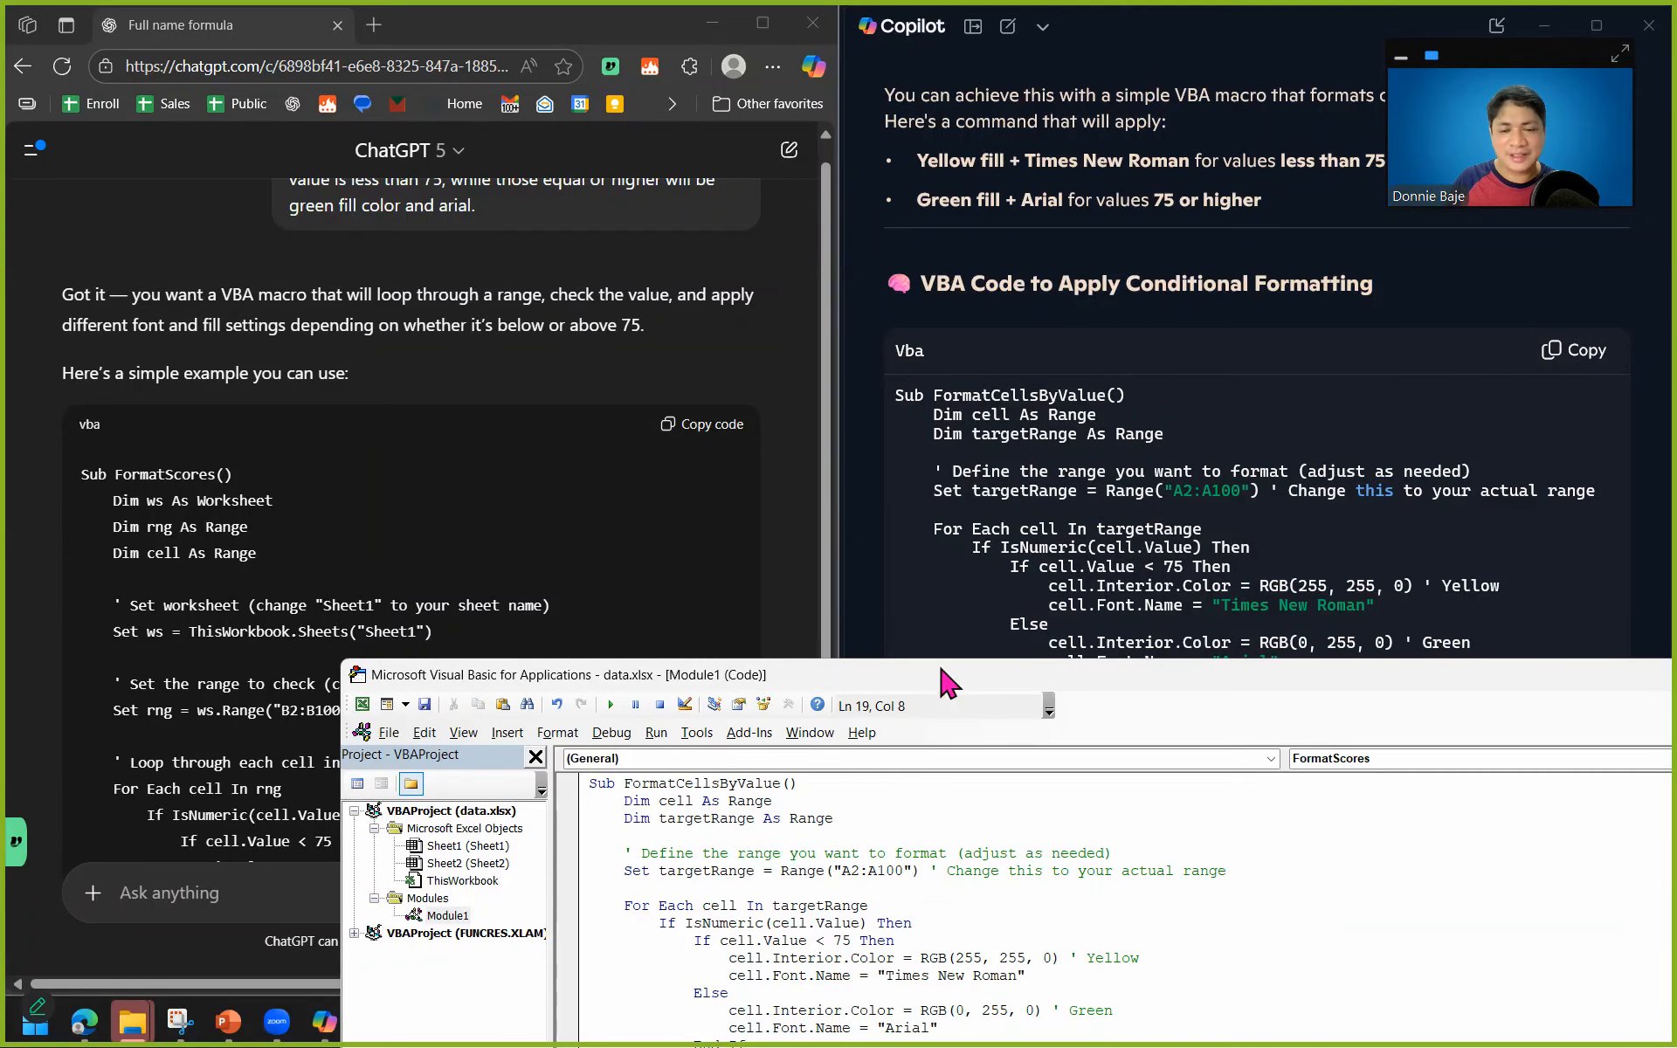
# Make room to edit the pasted macro, start its targetRange at E2 and delete the two trailing zeros of the range's end.
pyautogui.moveTo(950, 677); pyautogui.dragTo(946, 404)
pyautogui.click(853, 603)
pyautogui.press('BackSpace')
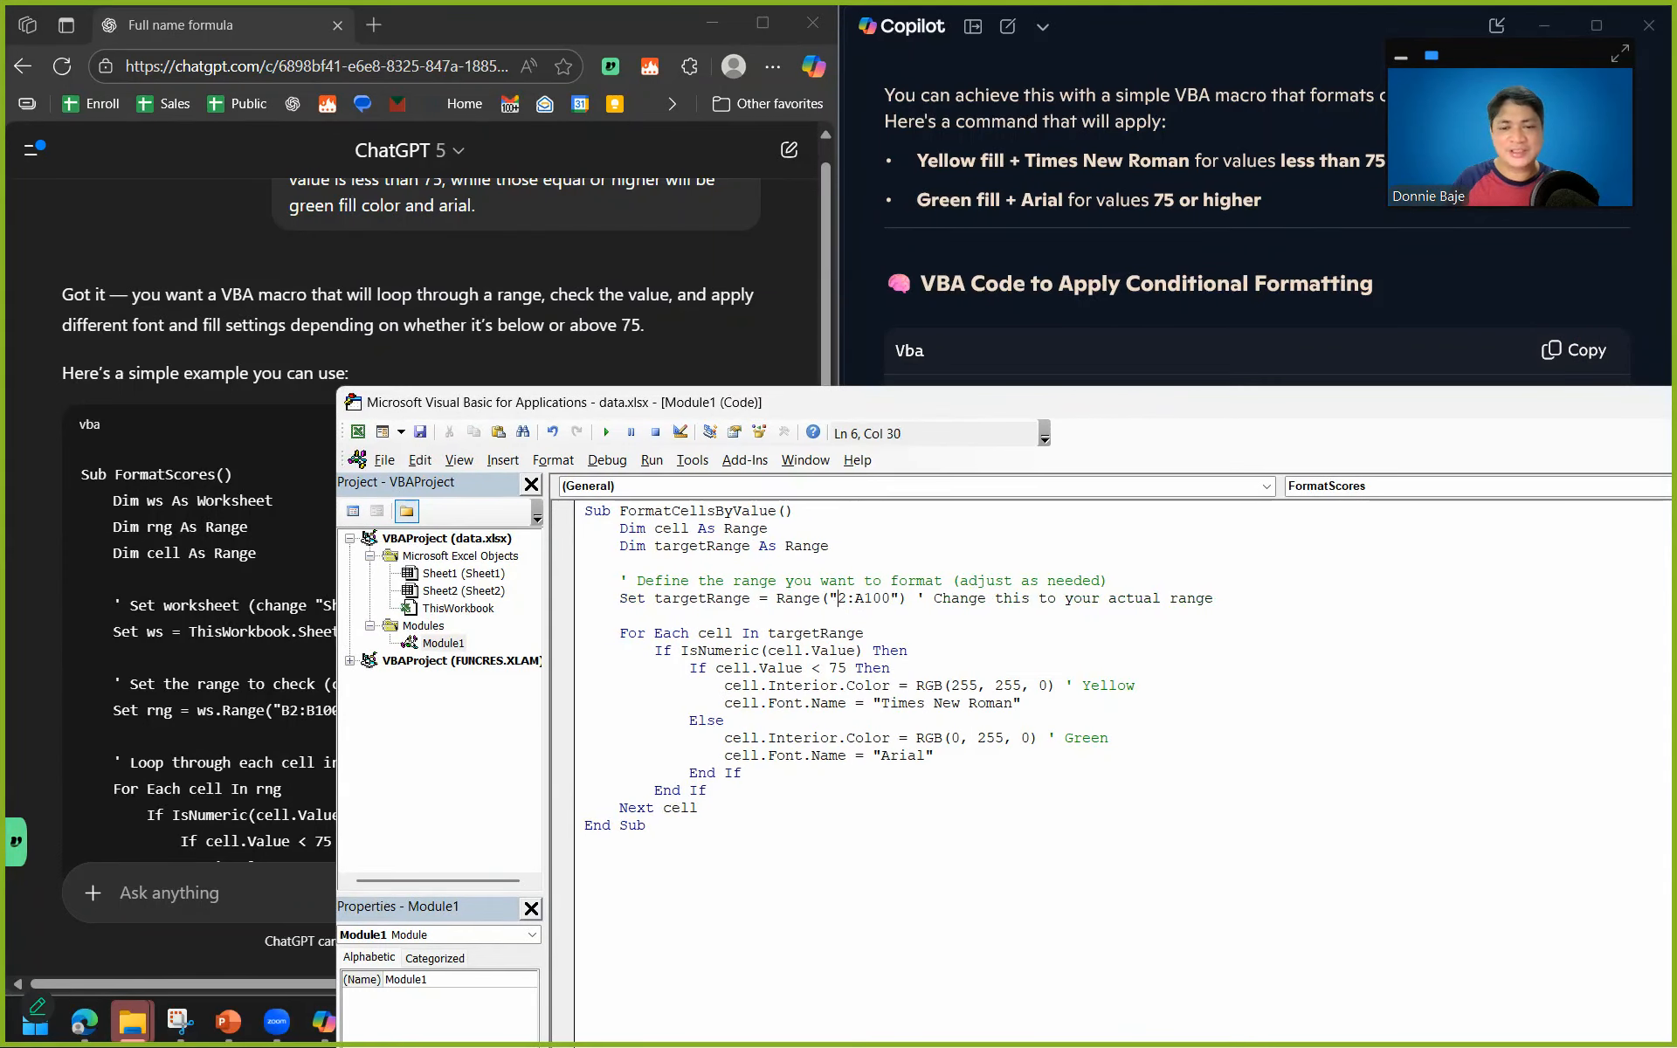
pyautogui.write('E')
pyautogui.press('Right')
pyautogui.press('BackSpace')
pyautogui.press('BackSpace')
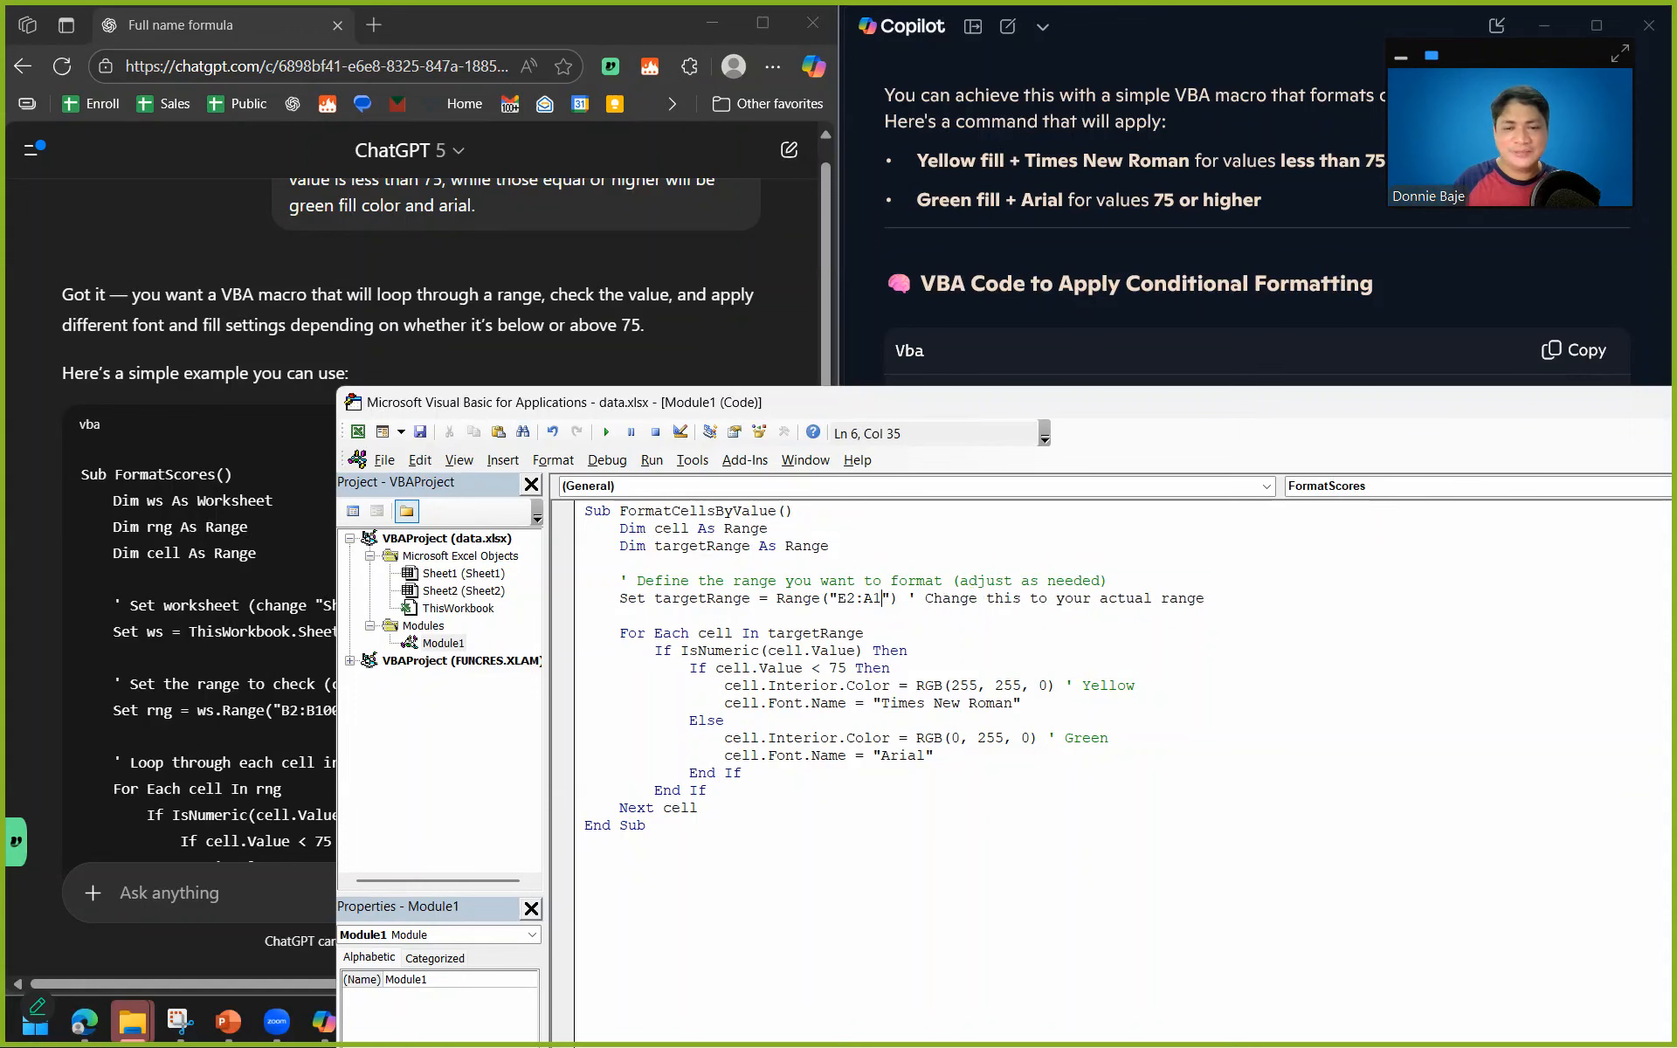
# Check the last data row on Sheet1 and set the end of the FormatCellsByValue target range to E188.
pyautogui.click(325, 467)
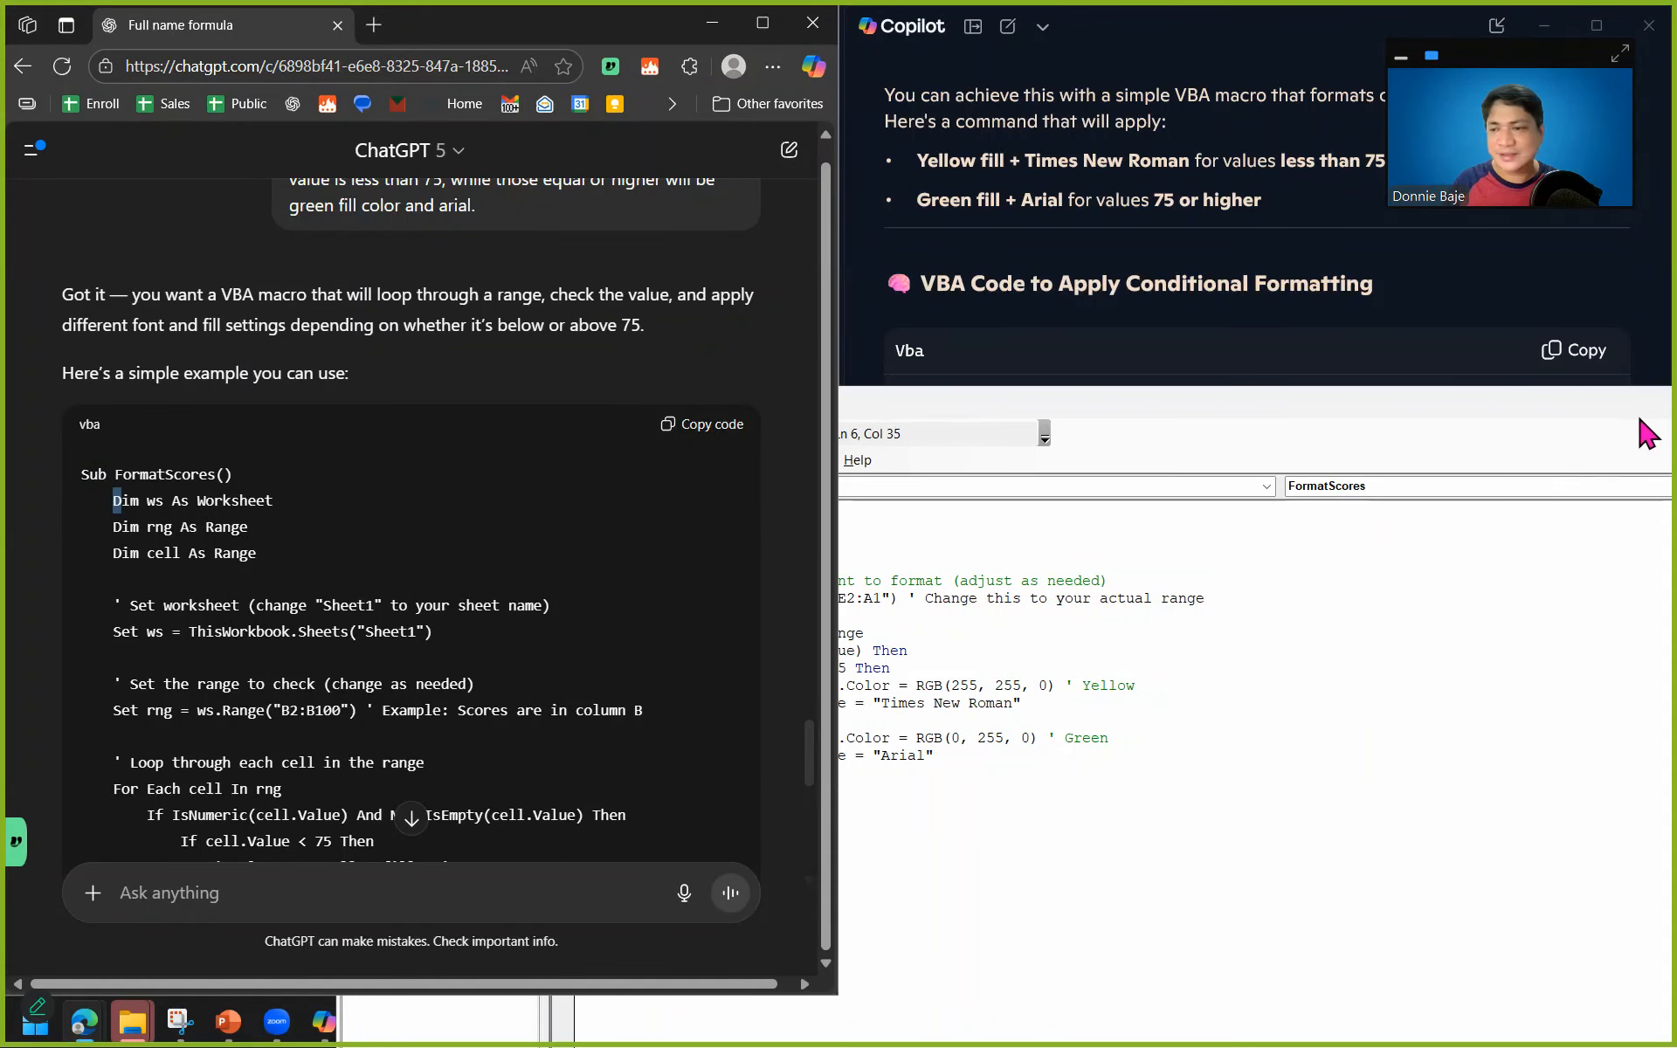
pyautogui.moveTo(1638, 417); pyautogui.dragTo(1246, 411)
pyautogui.click(1372, 398)
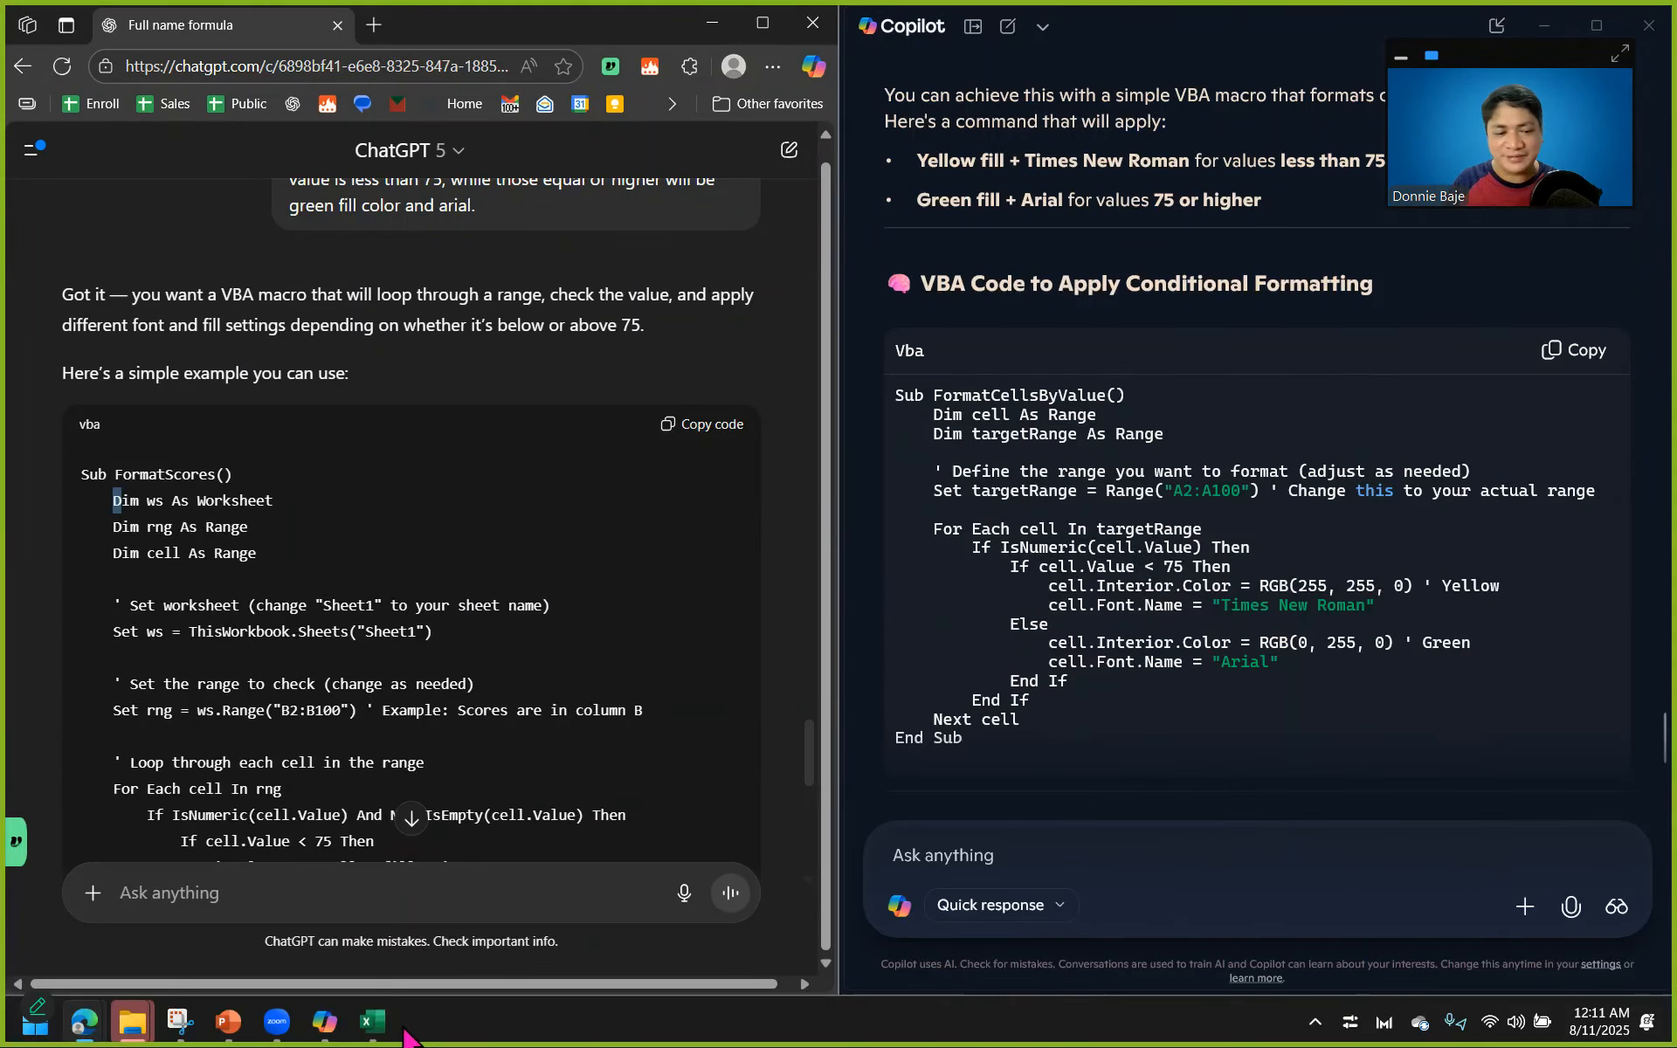
pyautogui.moveTo(374, 1024)
pyautogui.click(288, 926)
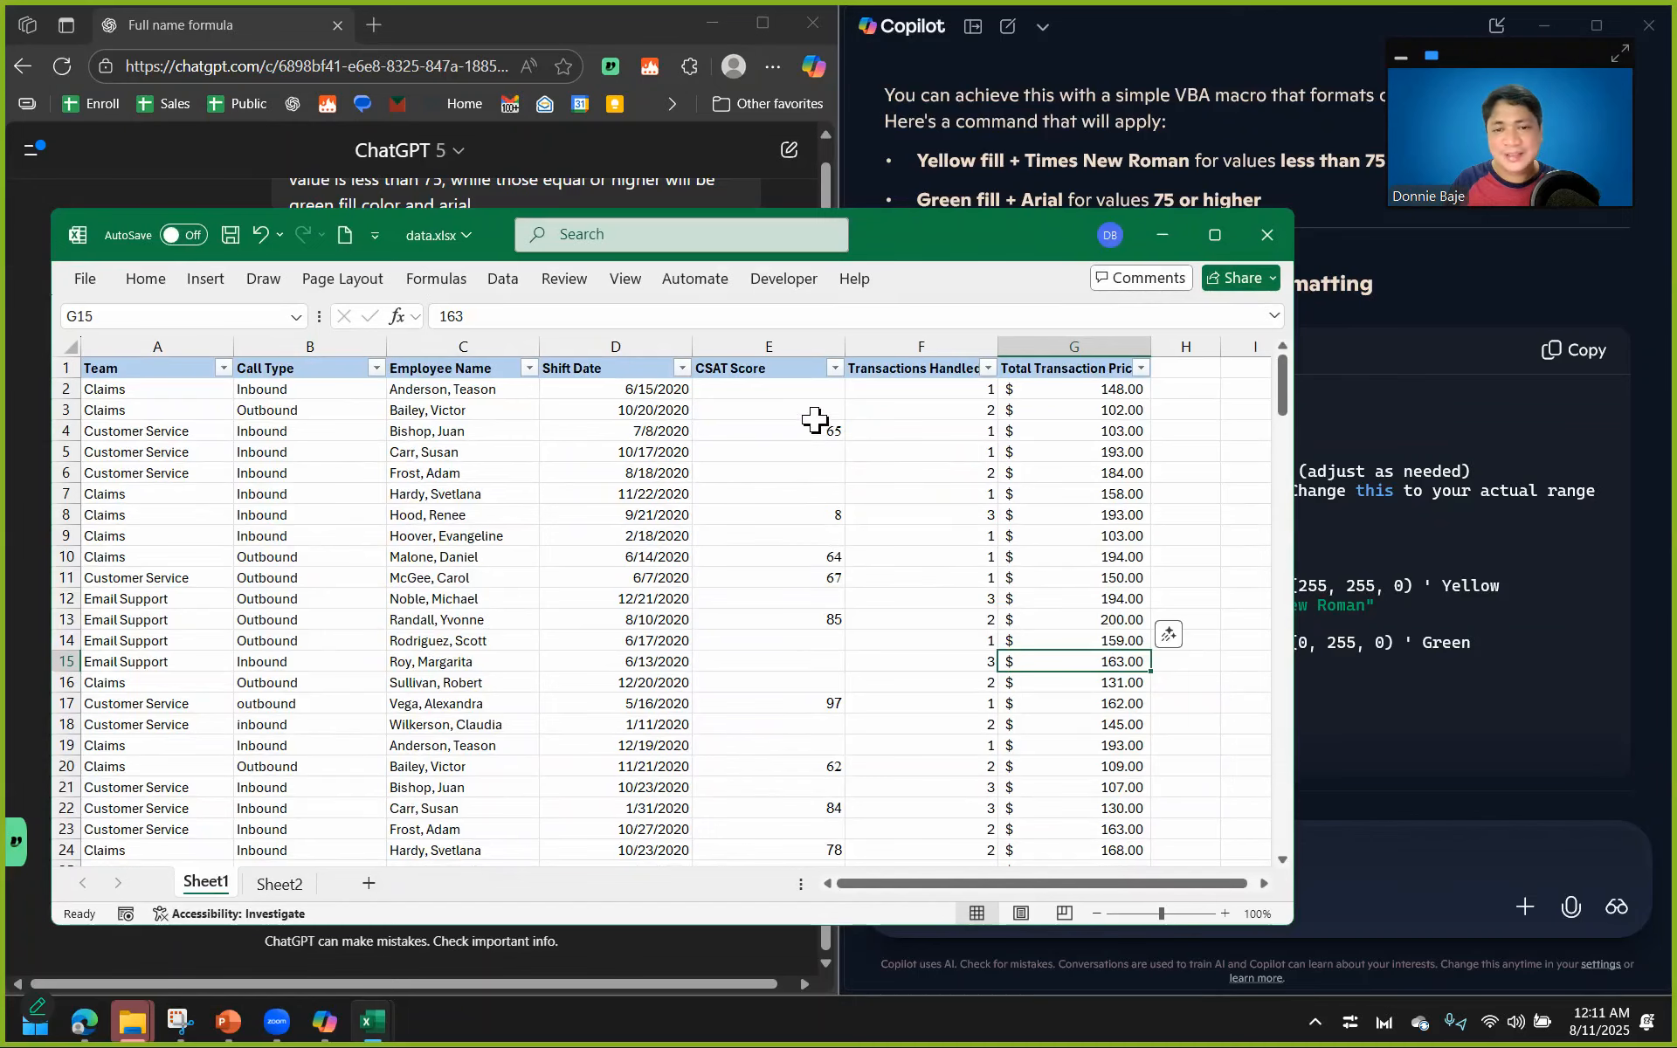
pyautogui.moveTo(1281, 385); pyautogui.dragTo(1337, 893)
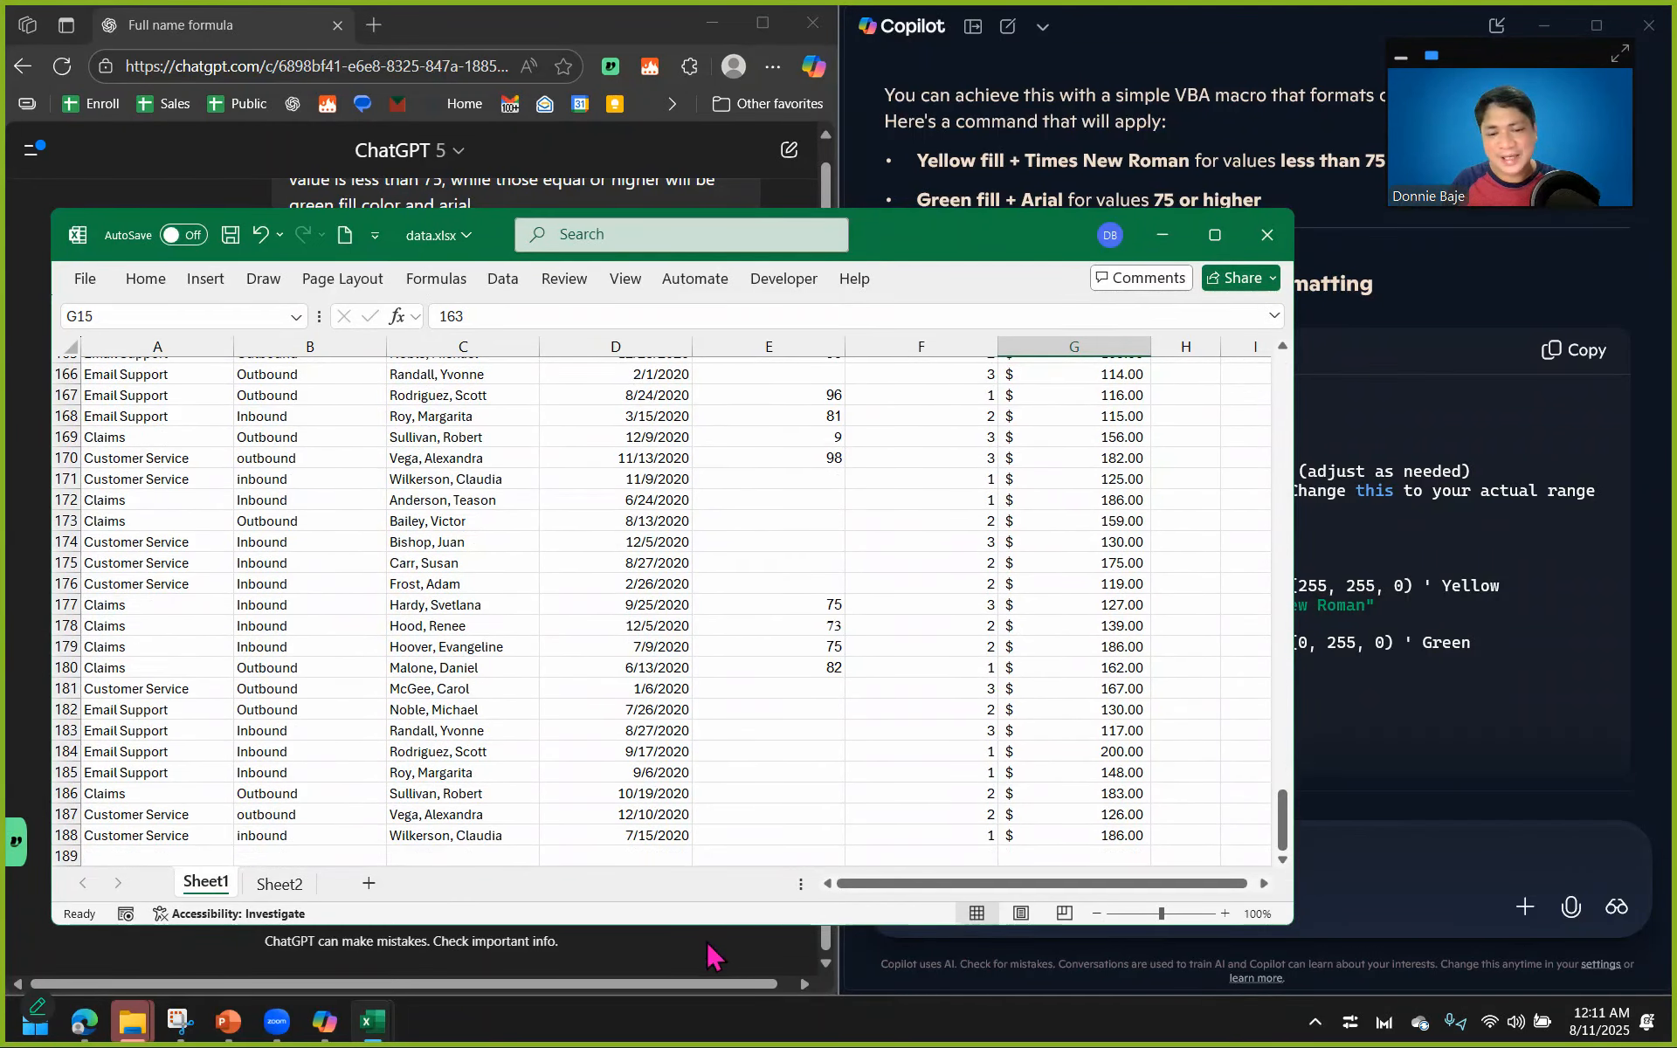
pyautogui.click(695, 968)
pyautogui.moveTo(384, 1026)
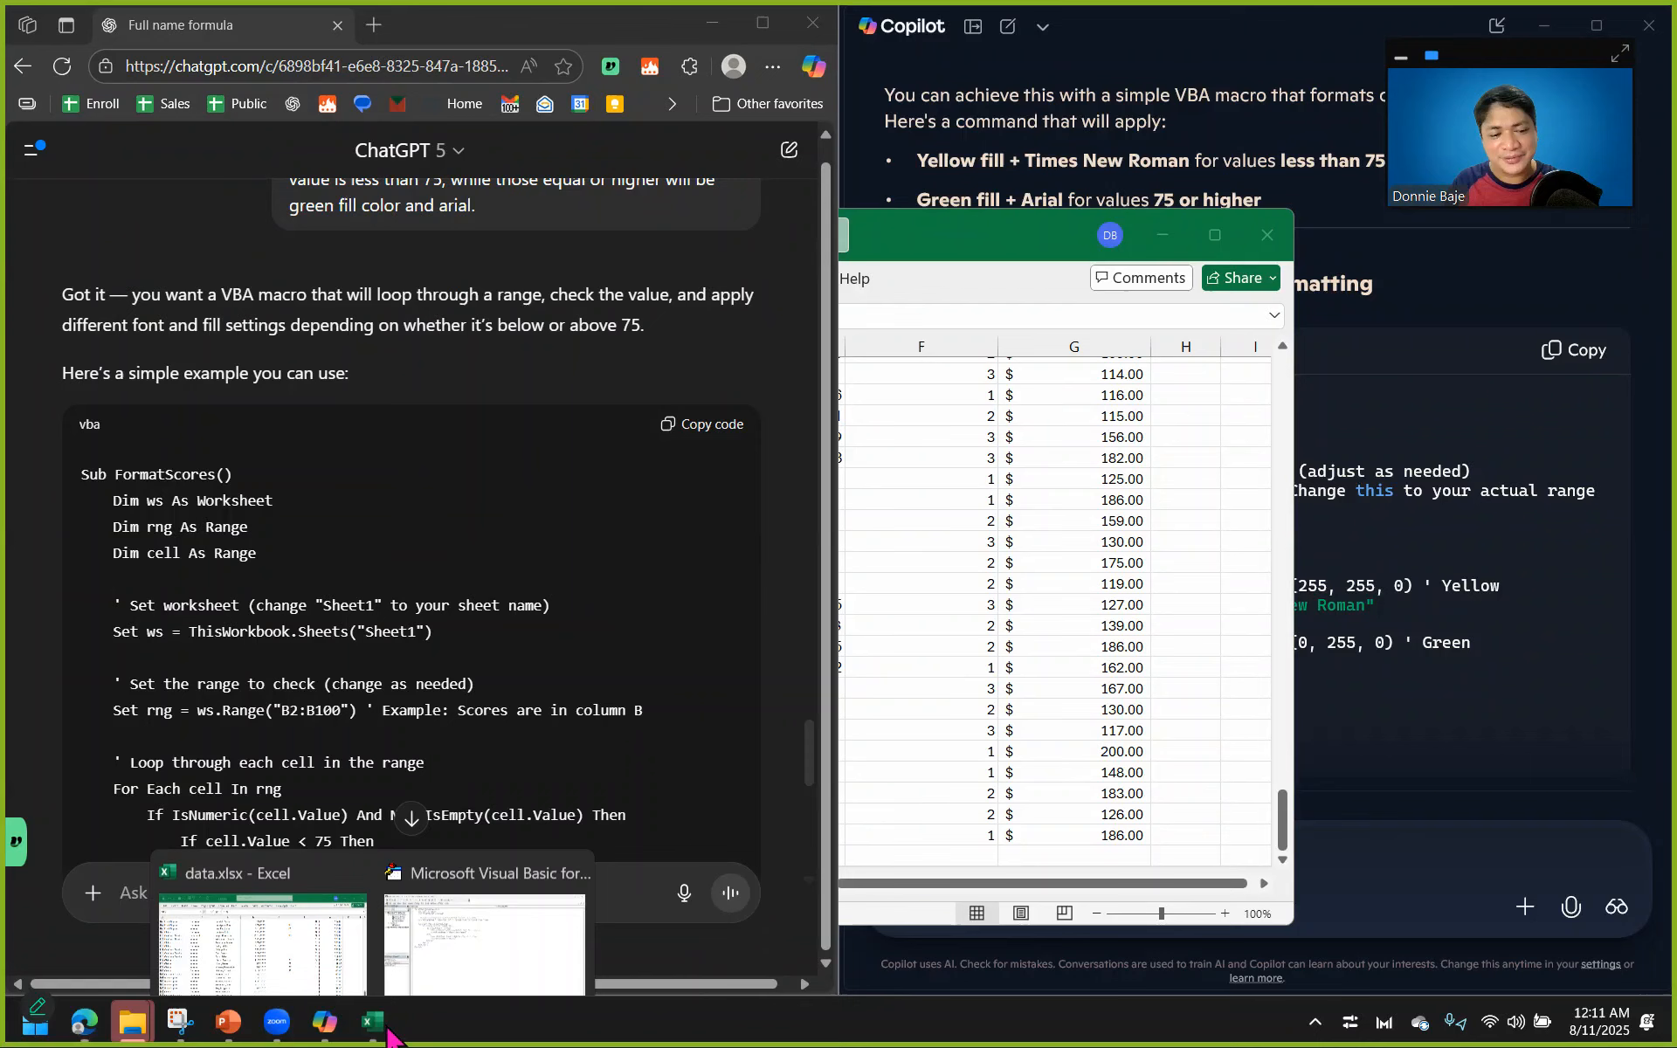
pyautogui.click(507, 942)
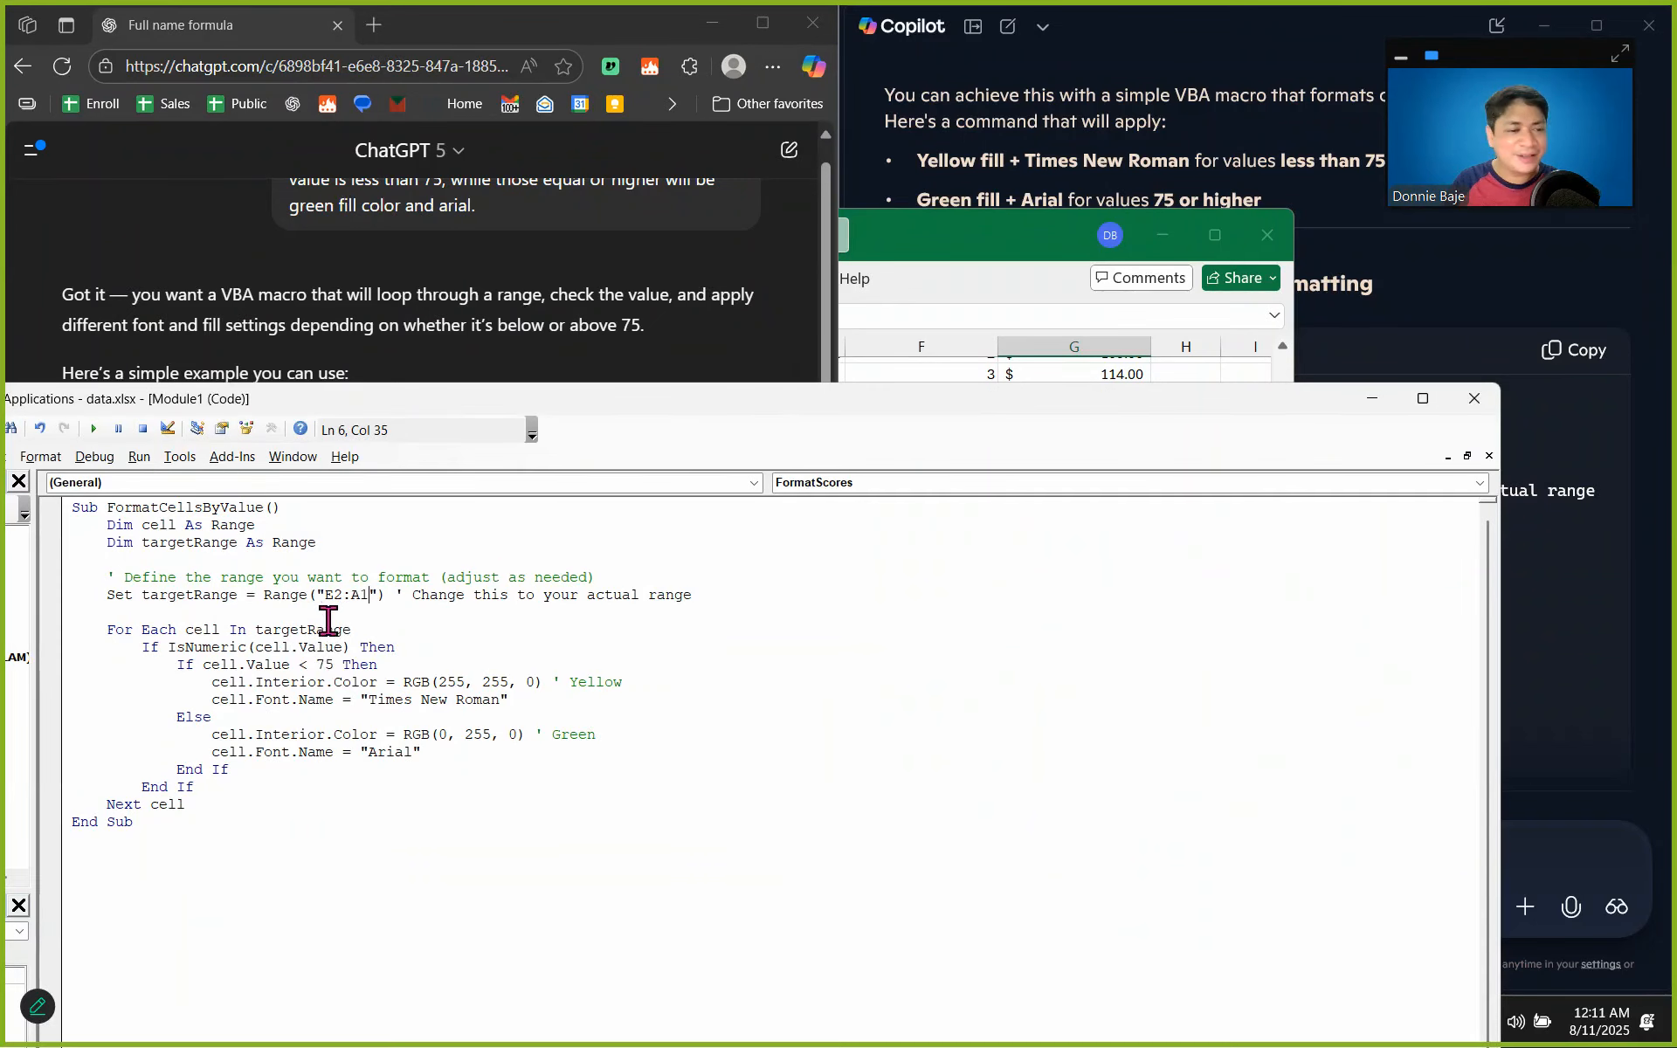
pyautogui.press('BackSpace')
pyautogui.write('188')
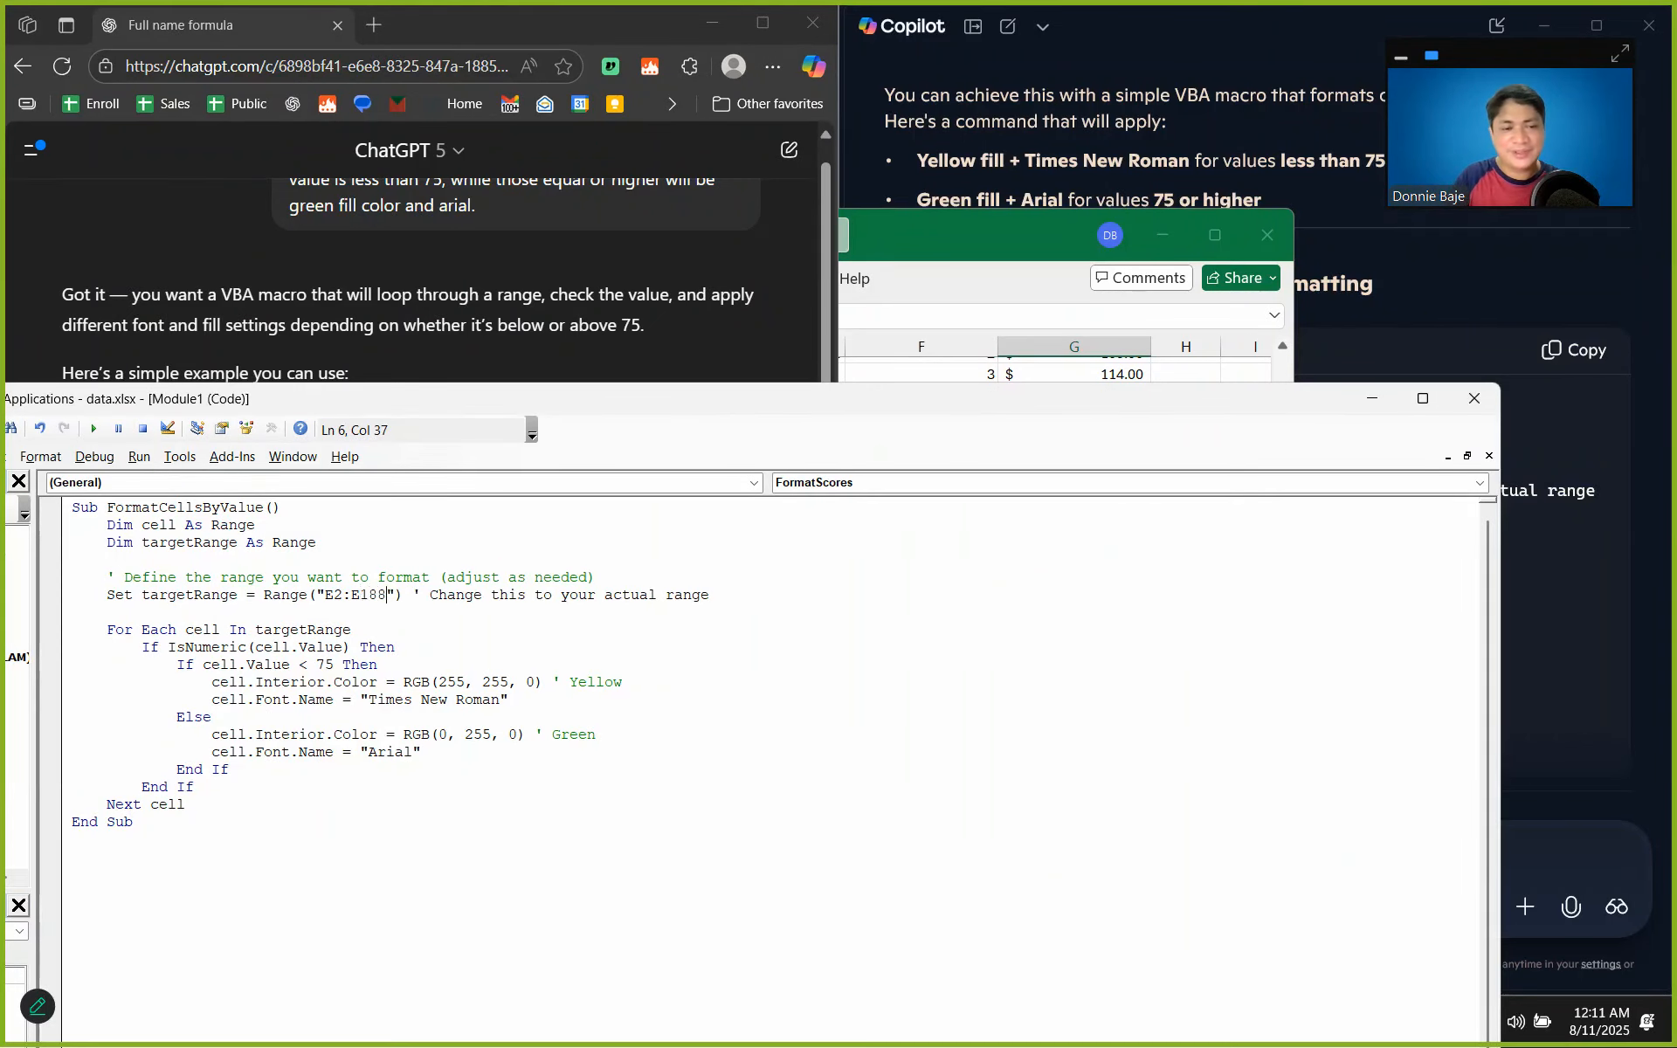
# Move the Visual Basic editor clear of the sheet's first columns and run the FormatCellsByValue macro.
pyautogui.click(992, 372)
pyautogui.click(1284, 617)
pyautogui.moveTo(786, 409); pyautogui.dragTo(1360, 473)
pyautogui.click(977, 743)
pyautogui.click(706, 608)
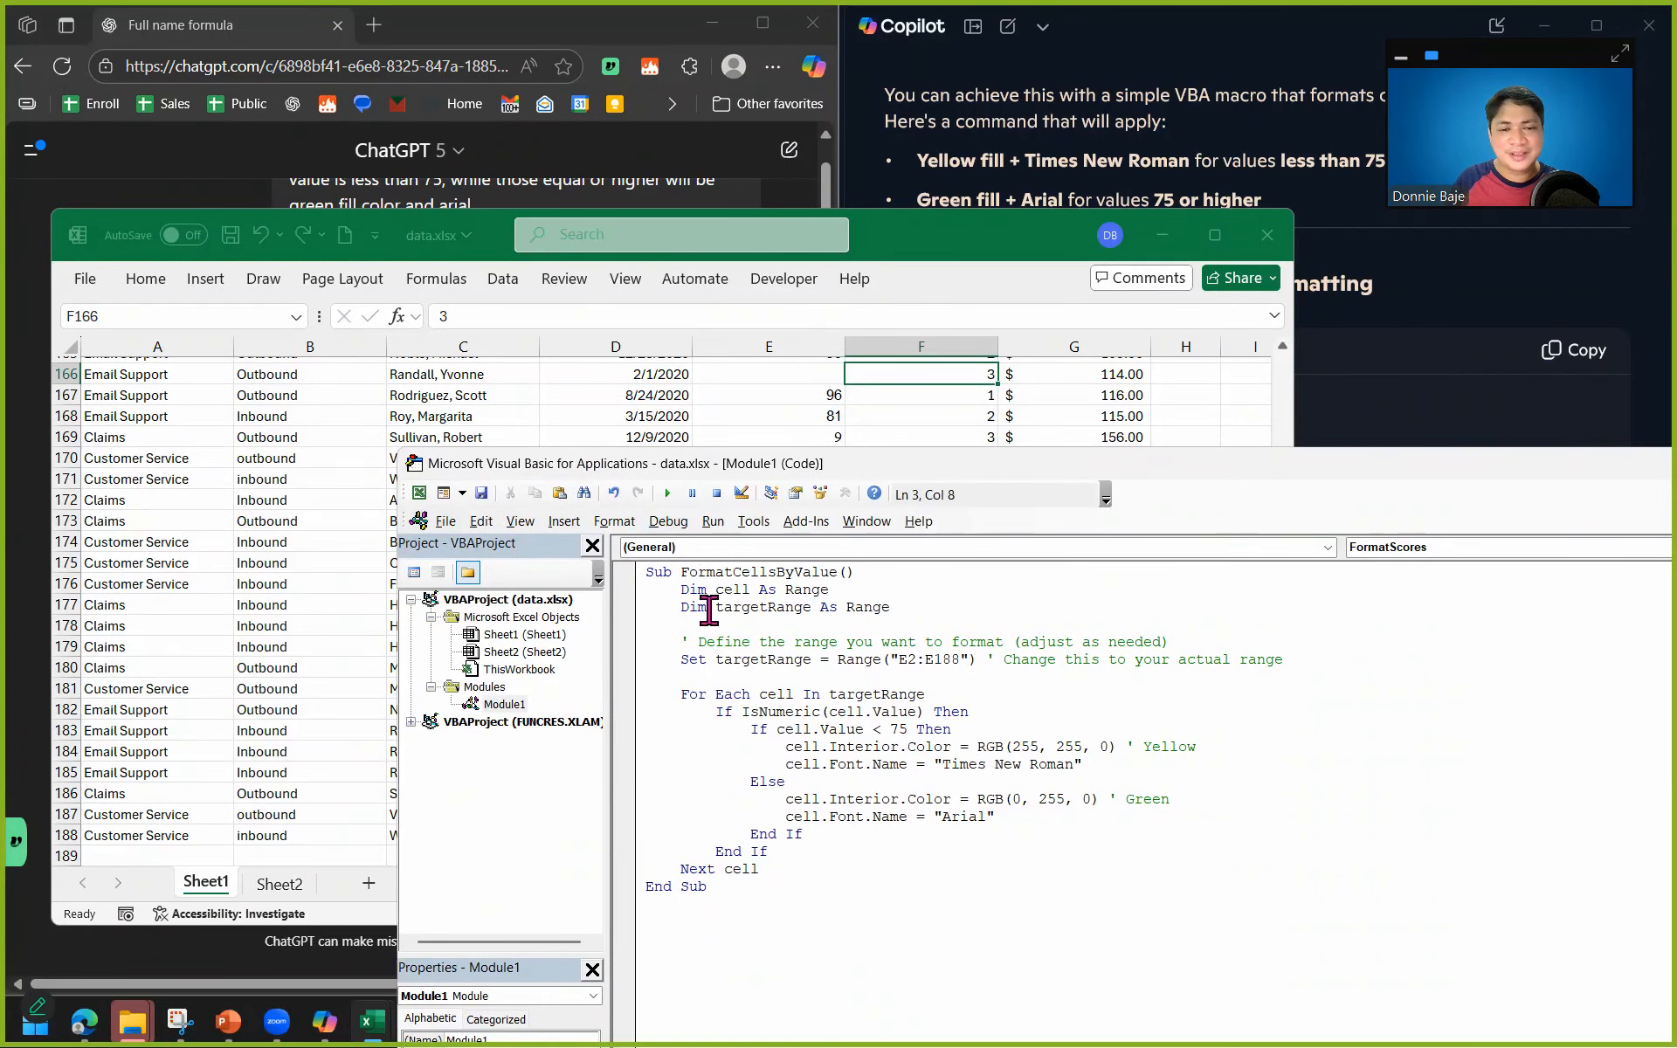
pyautogui.click(666, 494)
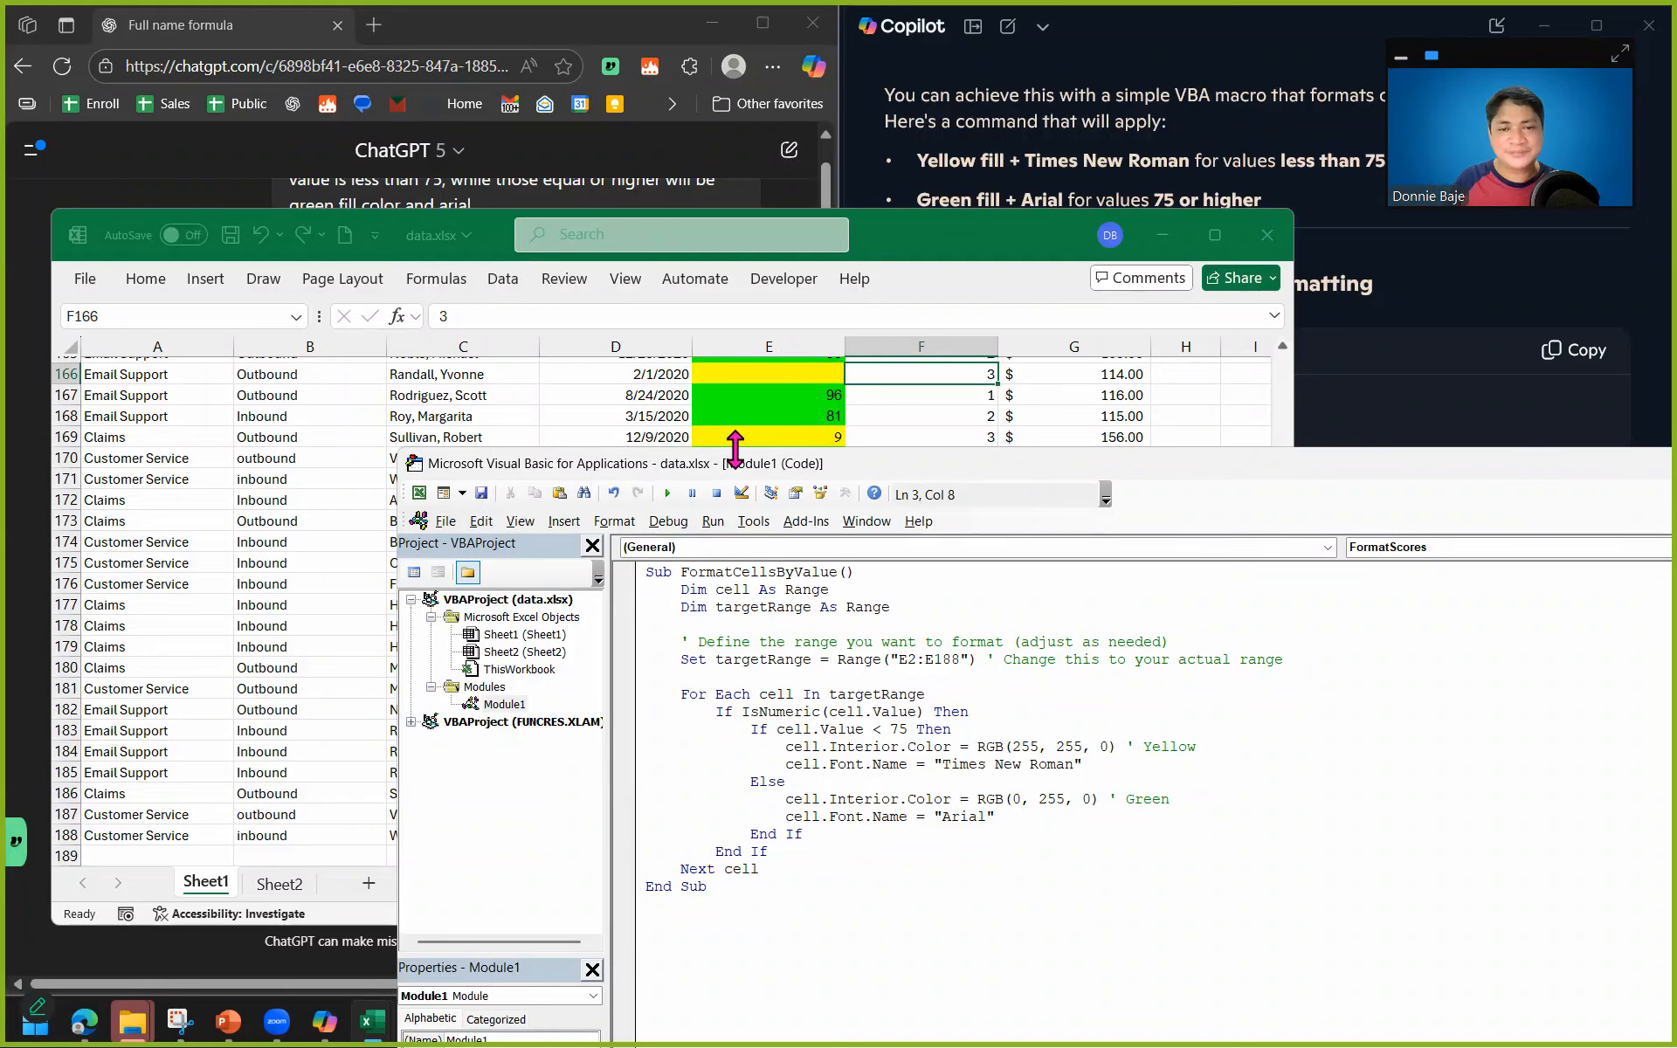
# Review the fills applied to scores and blank cells in column E, checking them against the FormatCellsByValue code.
pyautogui.click(998, 411)
pyautogui.scroll(10, 1047, 592)
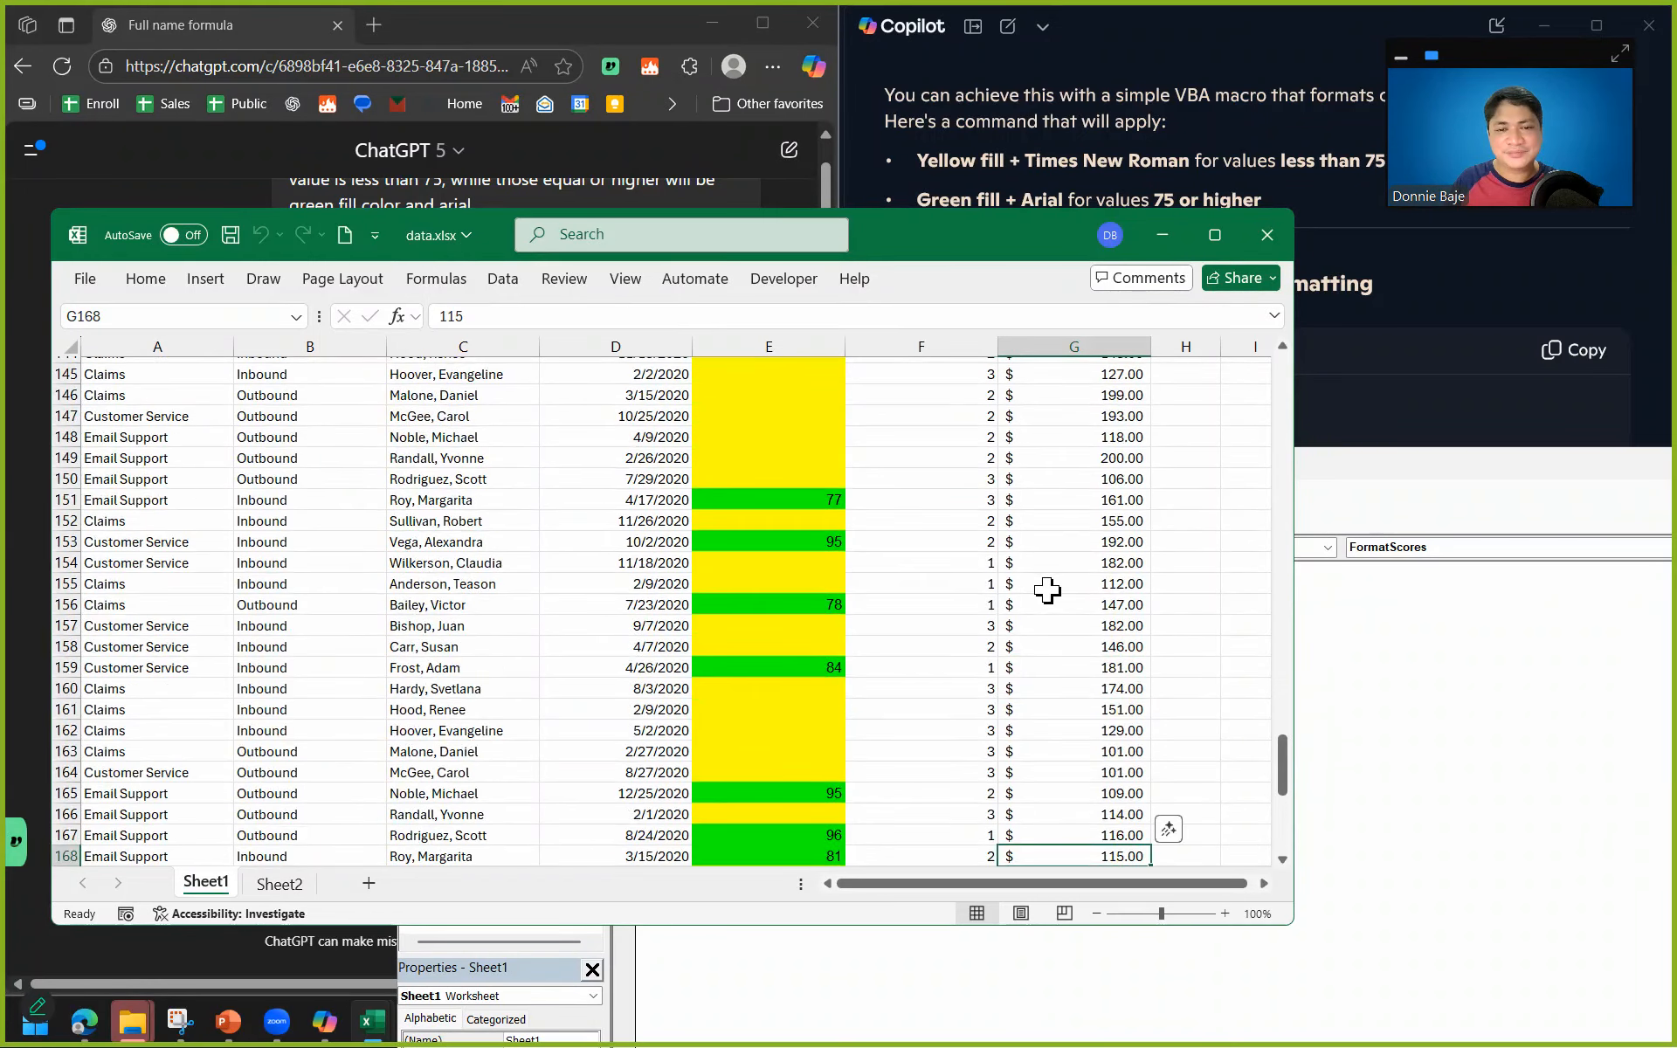
pyautogui.scroll(20, 1047, 592)
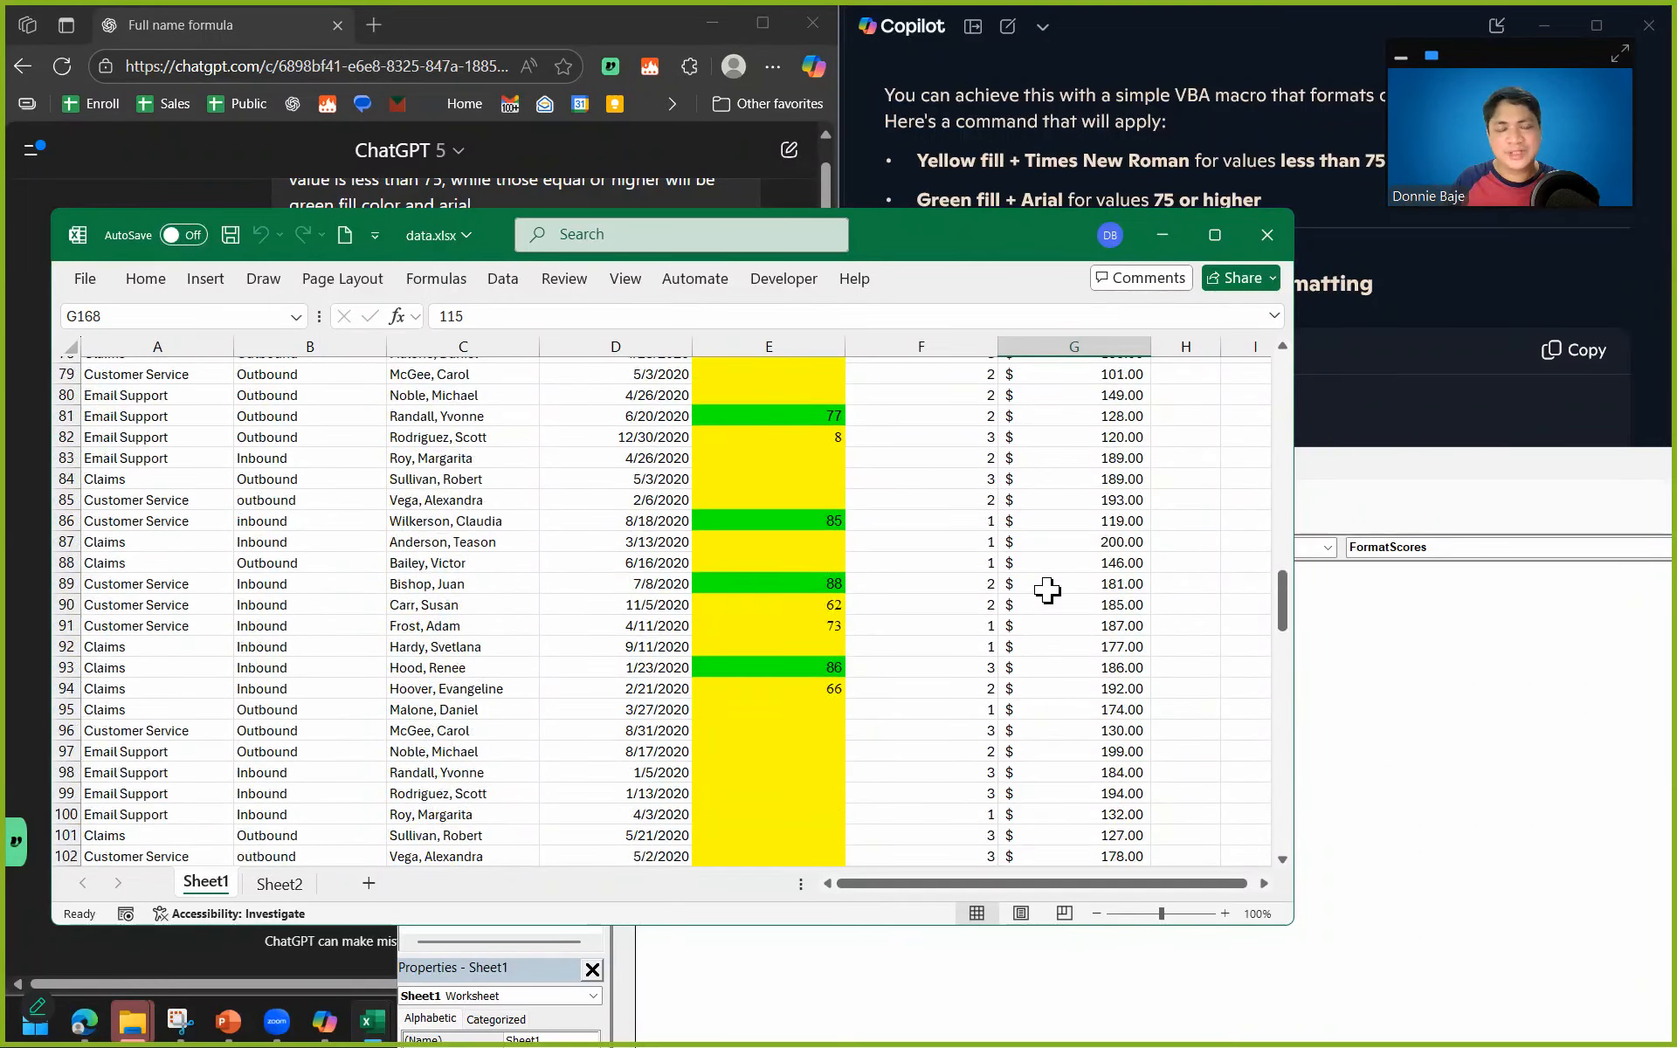
pyautogui.scroll(3, 1142, 621)
pyautogui.click(1389, 671)
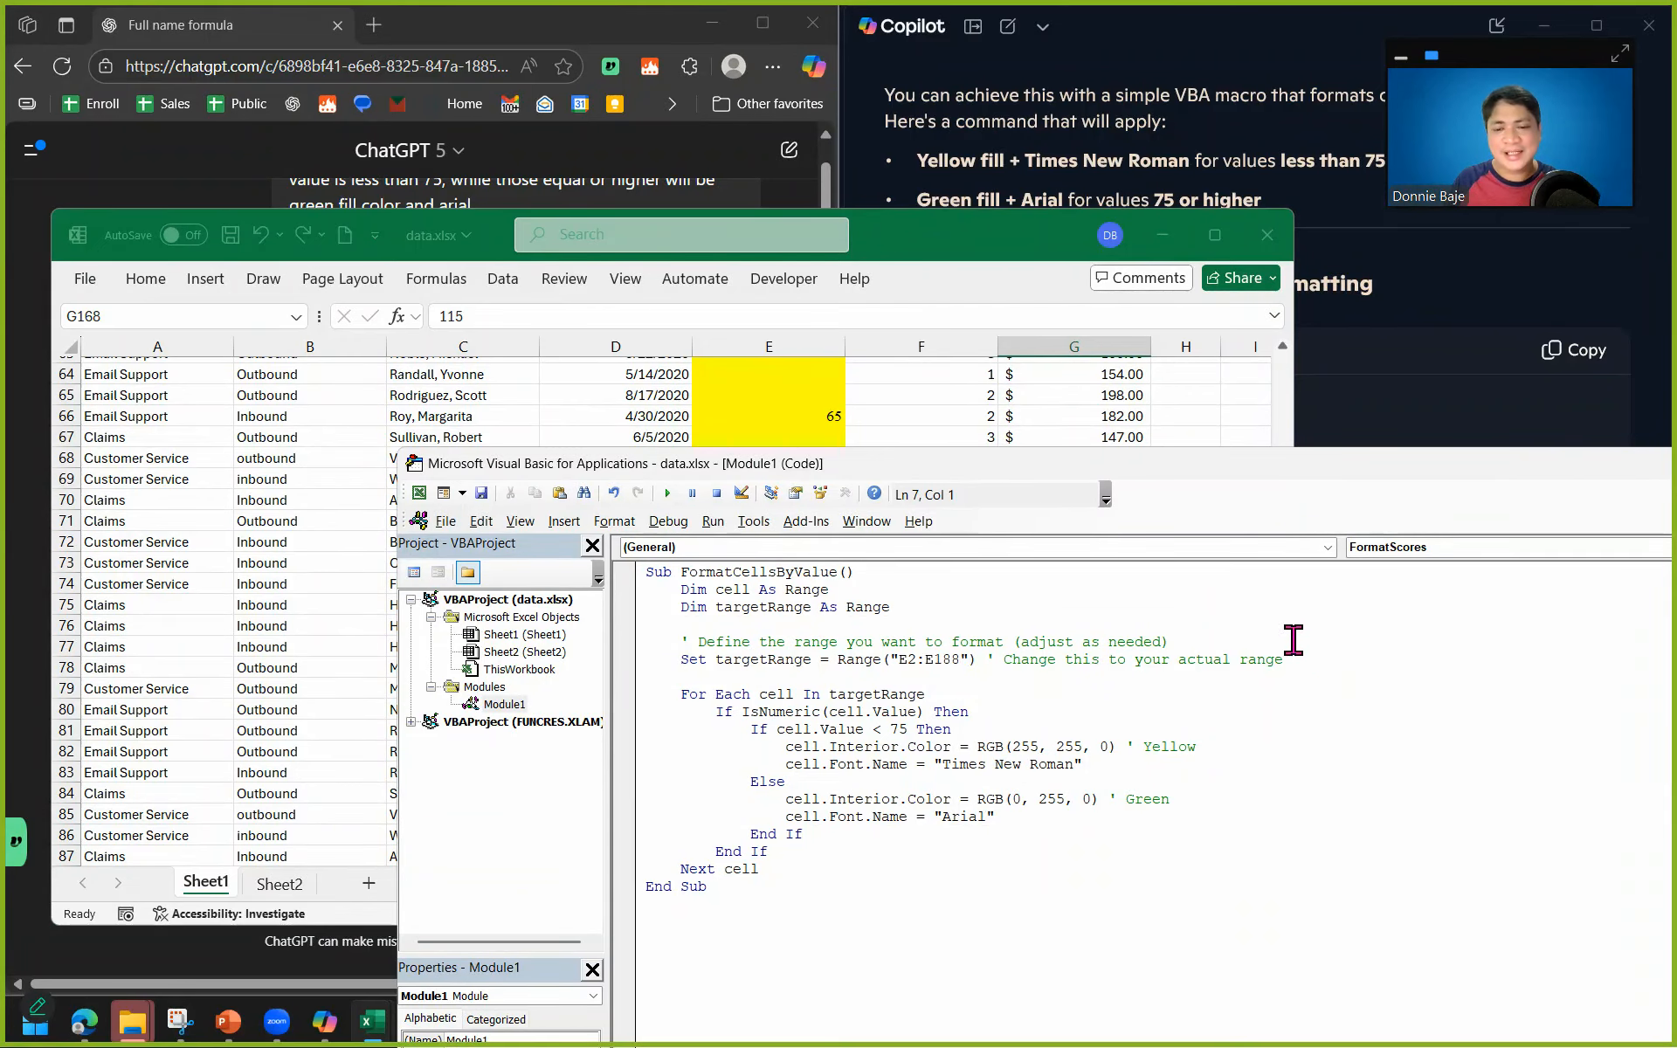
pyautogui.click(955, 395)
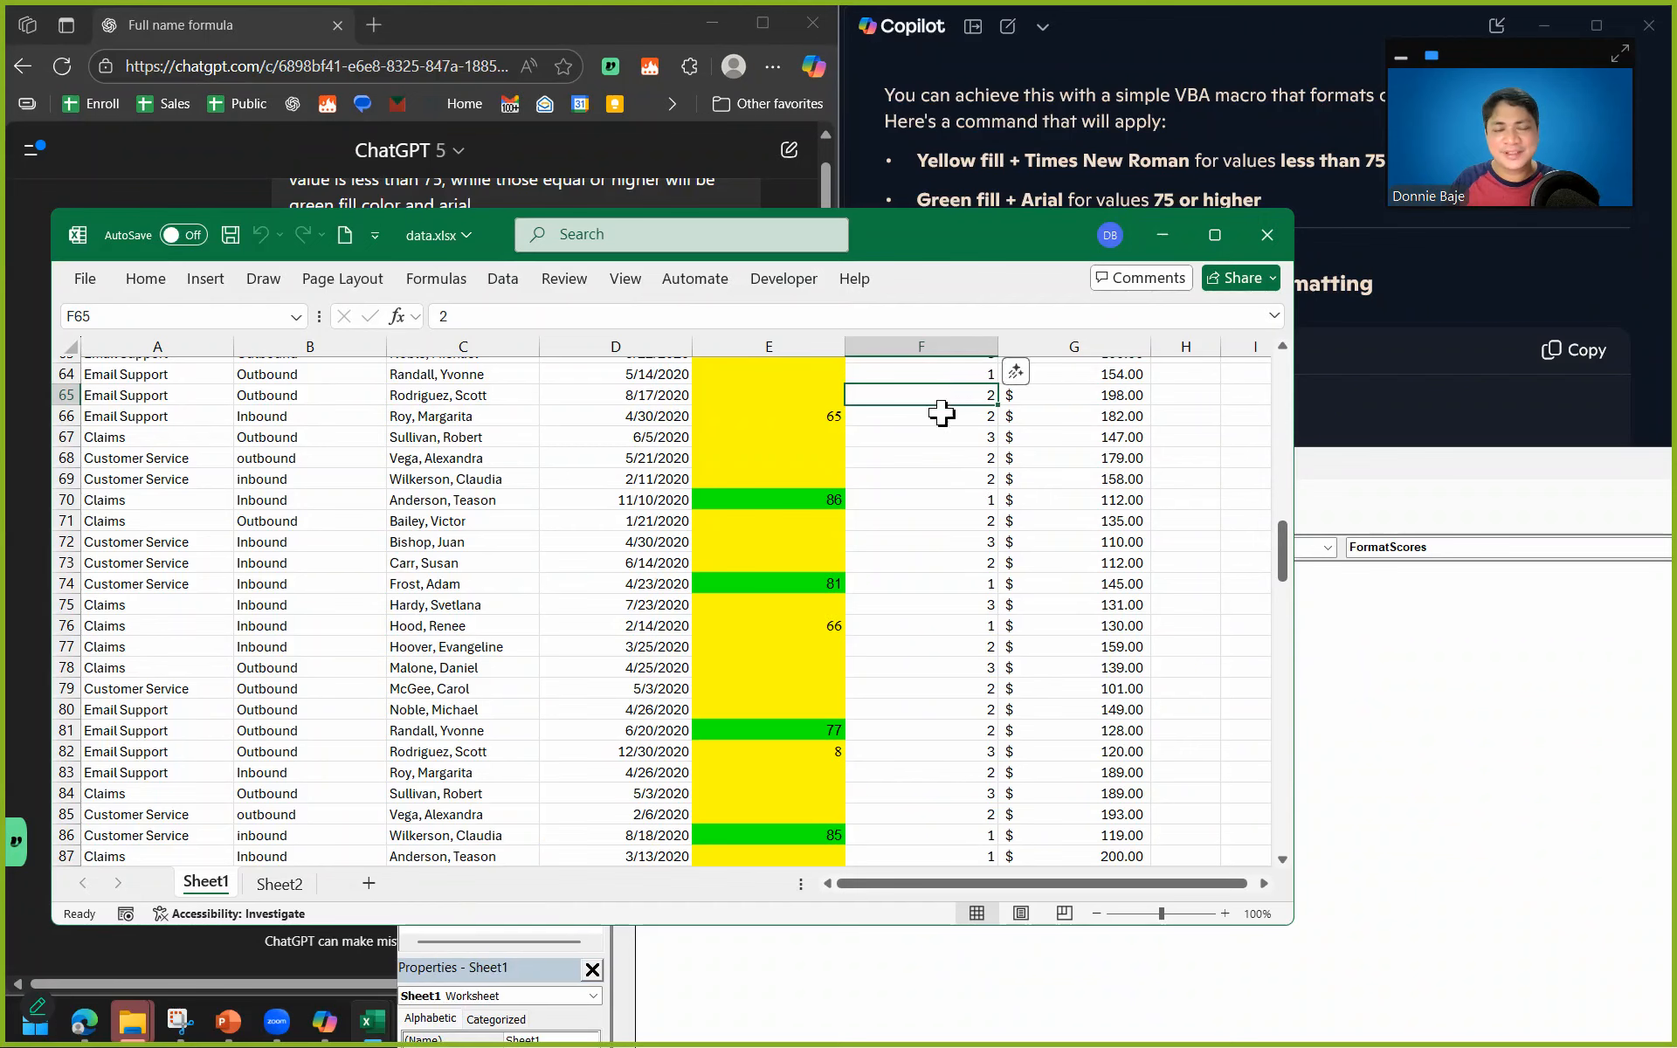
pyautogui.click(834, 438)
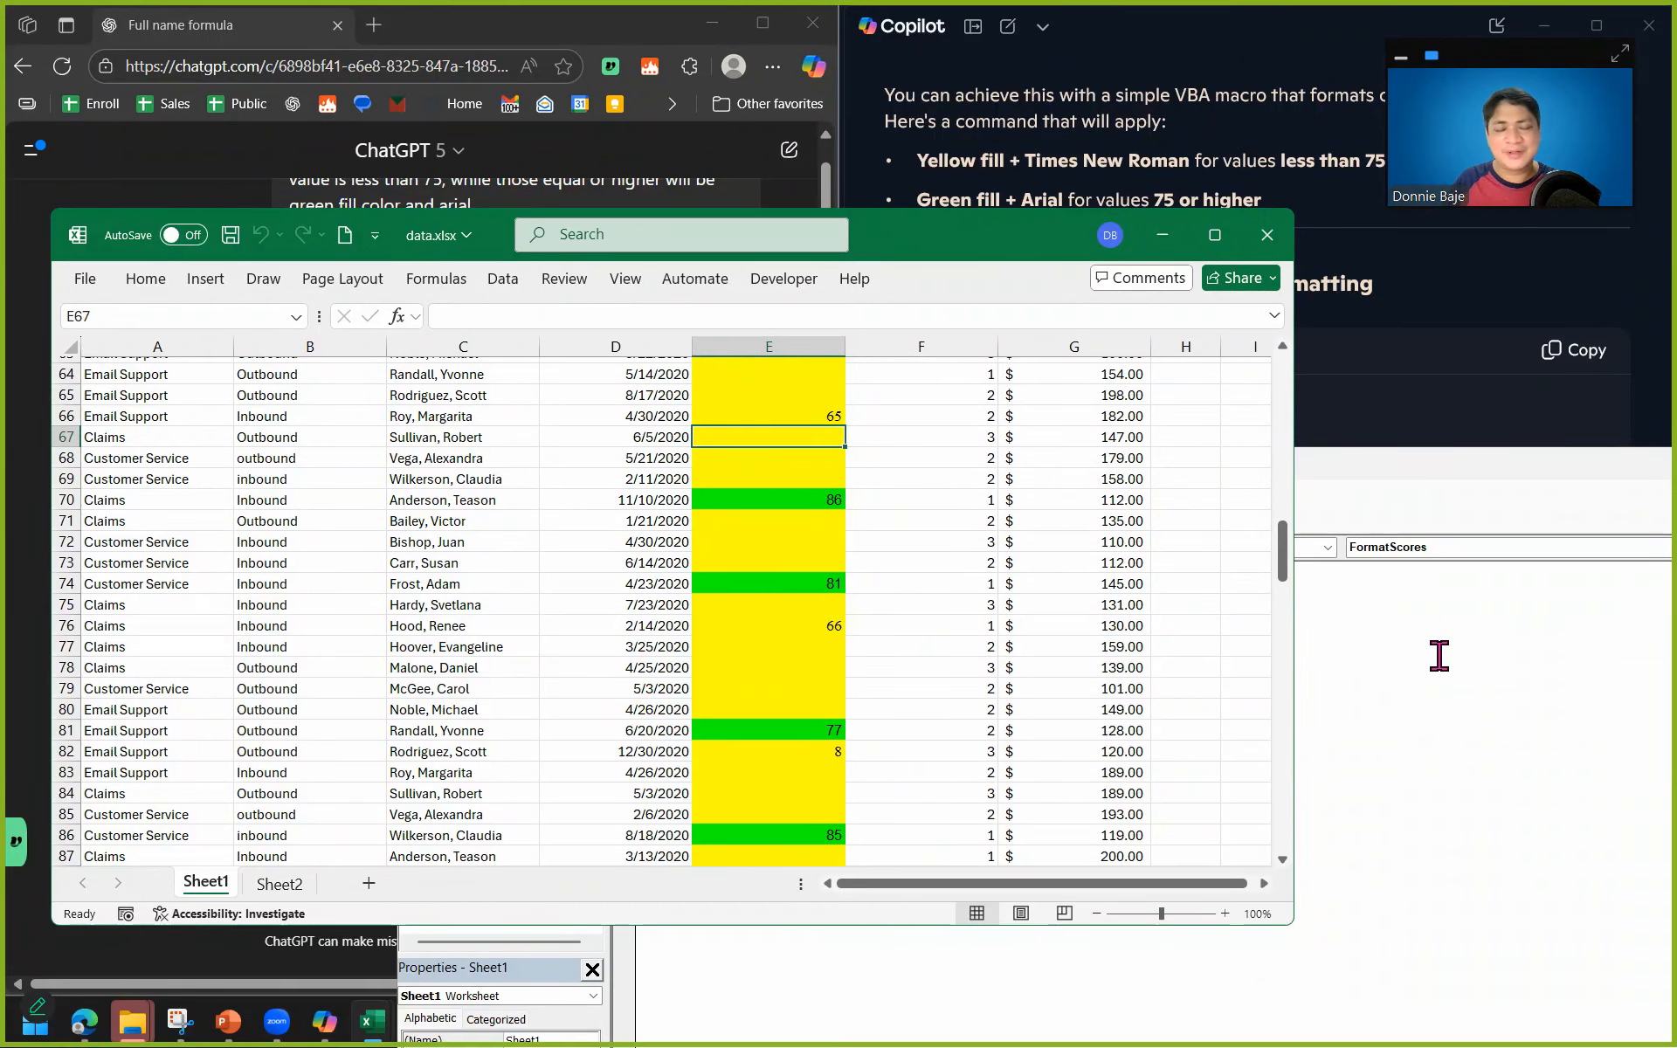
pyautogui.hotkey('alt', 'F11')
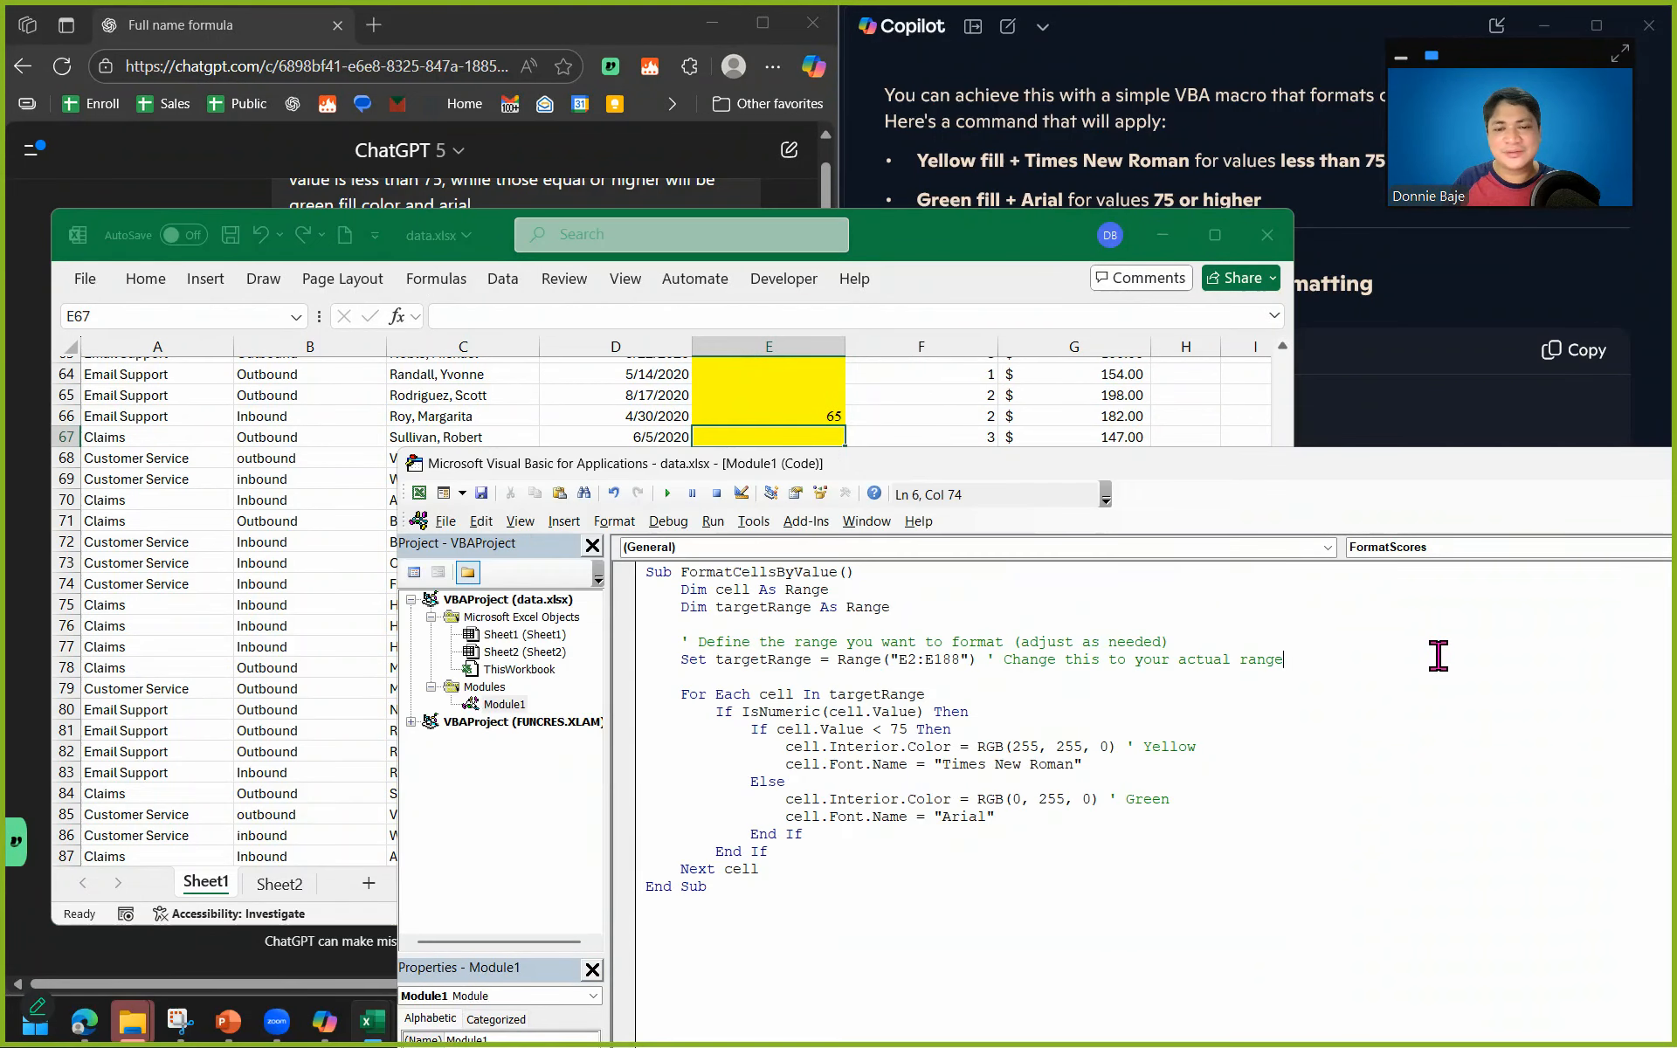
pyautogui.click(818, 400)
pyautogui.hotkey('alt', 'F11')
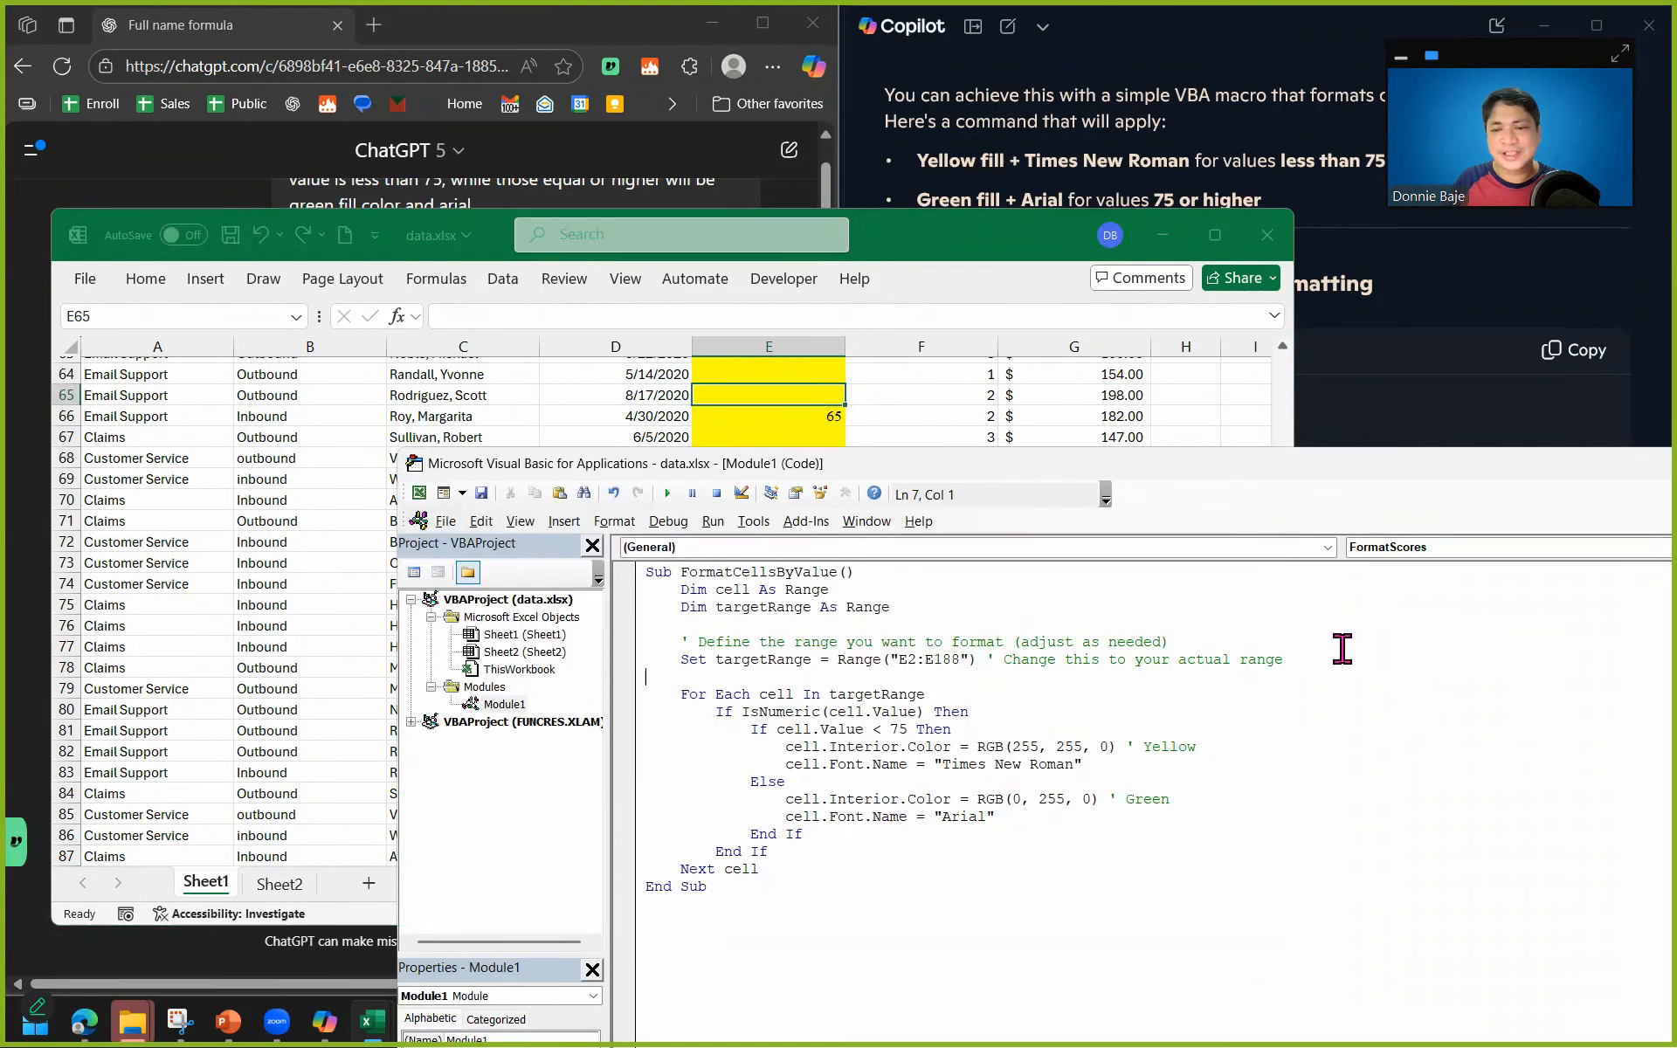
# Copy ChatGPT's FormatScores code and replace all the code in Module1 with it.
pyautogui.click(692, 197)
pyautogui.scroll(-3, 83, 454)
pyautogui.click(701, 314)
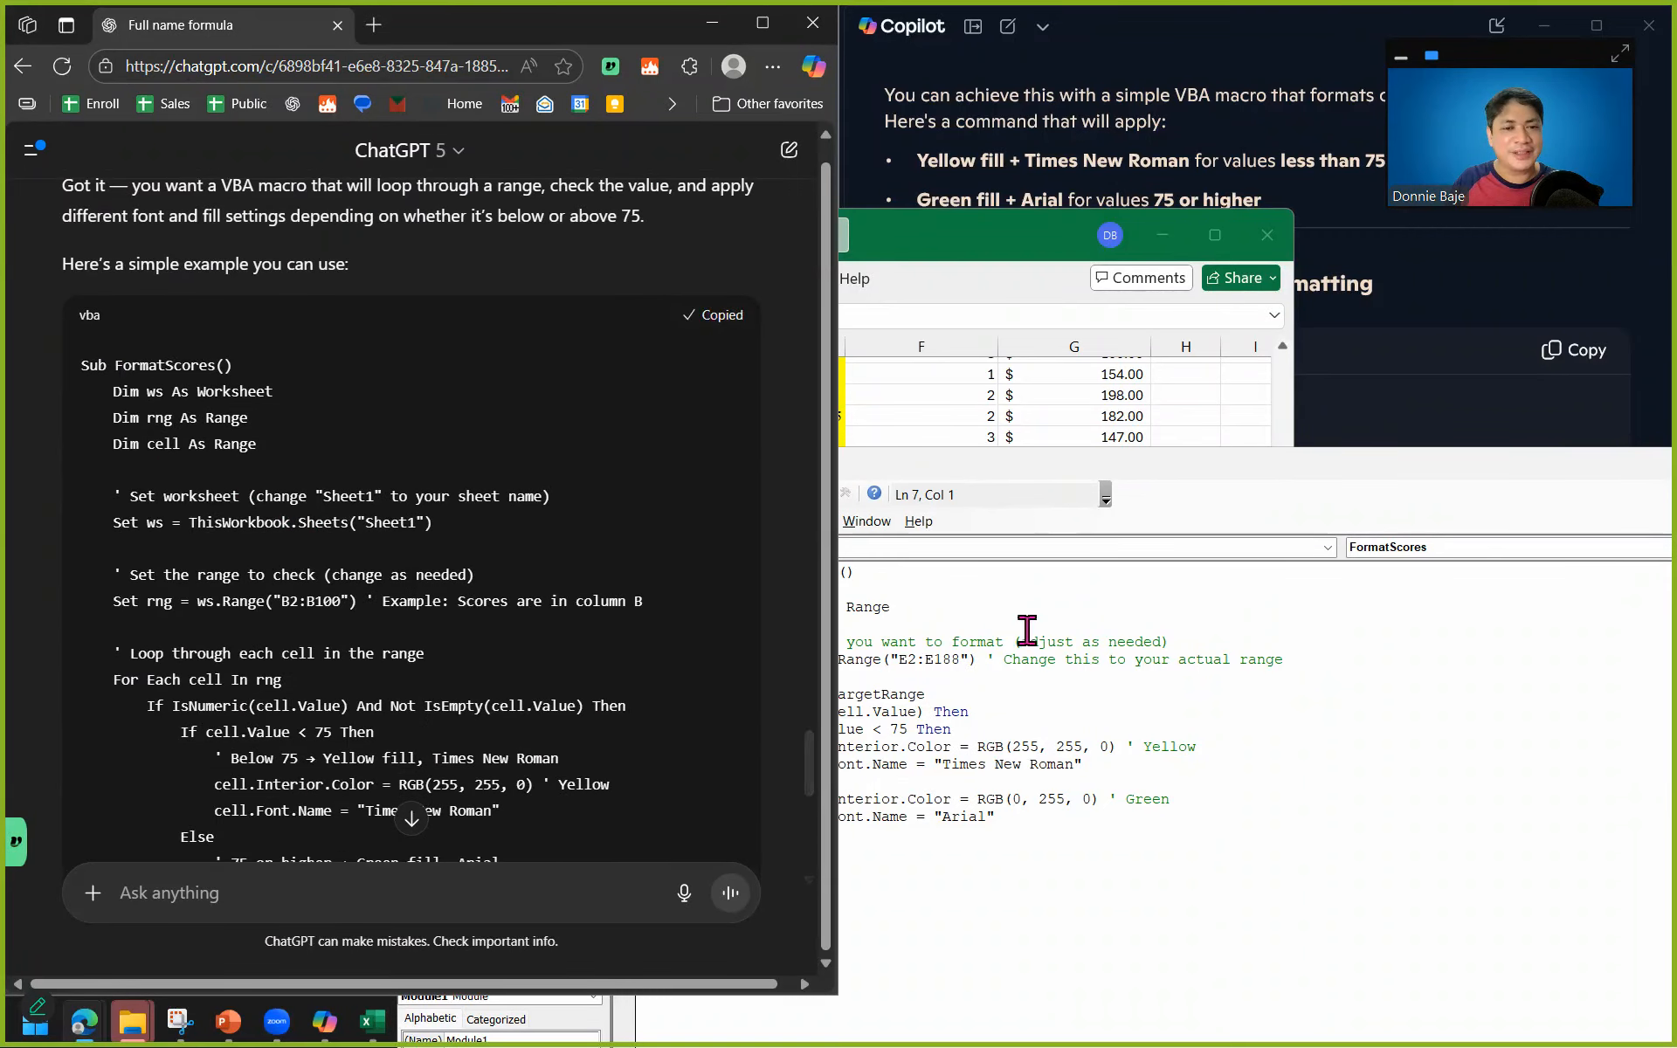
pyautogui.click(1024, 631)
pyautogui.hotkey('ctrl', 'a')
pyautogui.write('Sub FormatScores()     Dim ws As Worksheet     Dim rng As Range     Dim cell As Range      \' Set worksheet (change "Sheet1" to your sheet name)     Set ws = ThisWorkbook.Sheets("Sheet1")      \' Set the range to check (change as needed)     Set rng = ws.Range("B2:B100") \' Example: Scores are in column B      \' Loop through each cell in the range     For Each cell In rng         If IsNumeric(cell.Value) And Not IsEmpty(cell.Value) Then             If cell.Value < 75 Then                 \' Below 75 ? Yellow fill, Times New Roman                 cell.Interior.Color = RGB(255, 255, 0) \' Yellow                 cell.Font.Name = "Times New Roman"             Else                 \' 75 or higher ? Green fill, Arial                 cell.Interior.Color = RGB(0, 255, 0) \' Green                 cell.Font.Name = "Arial"             End If         End If     Next cell End Sub')
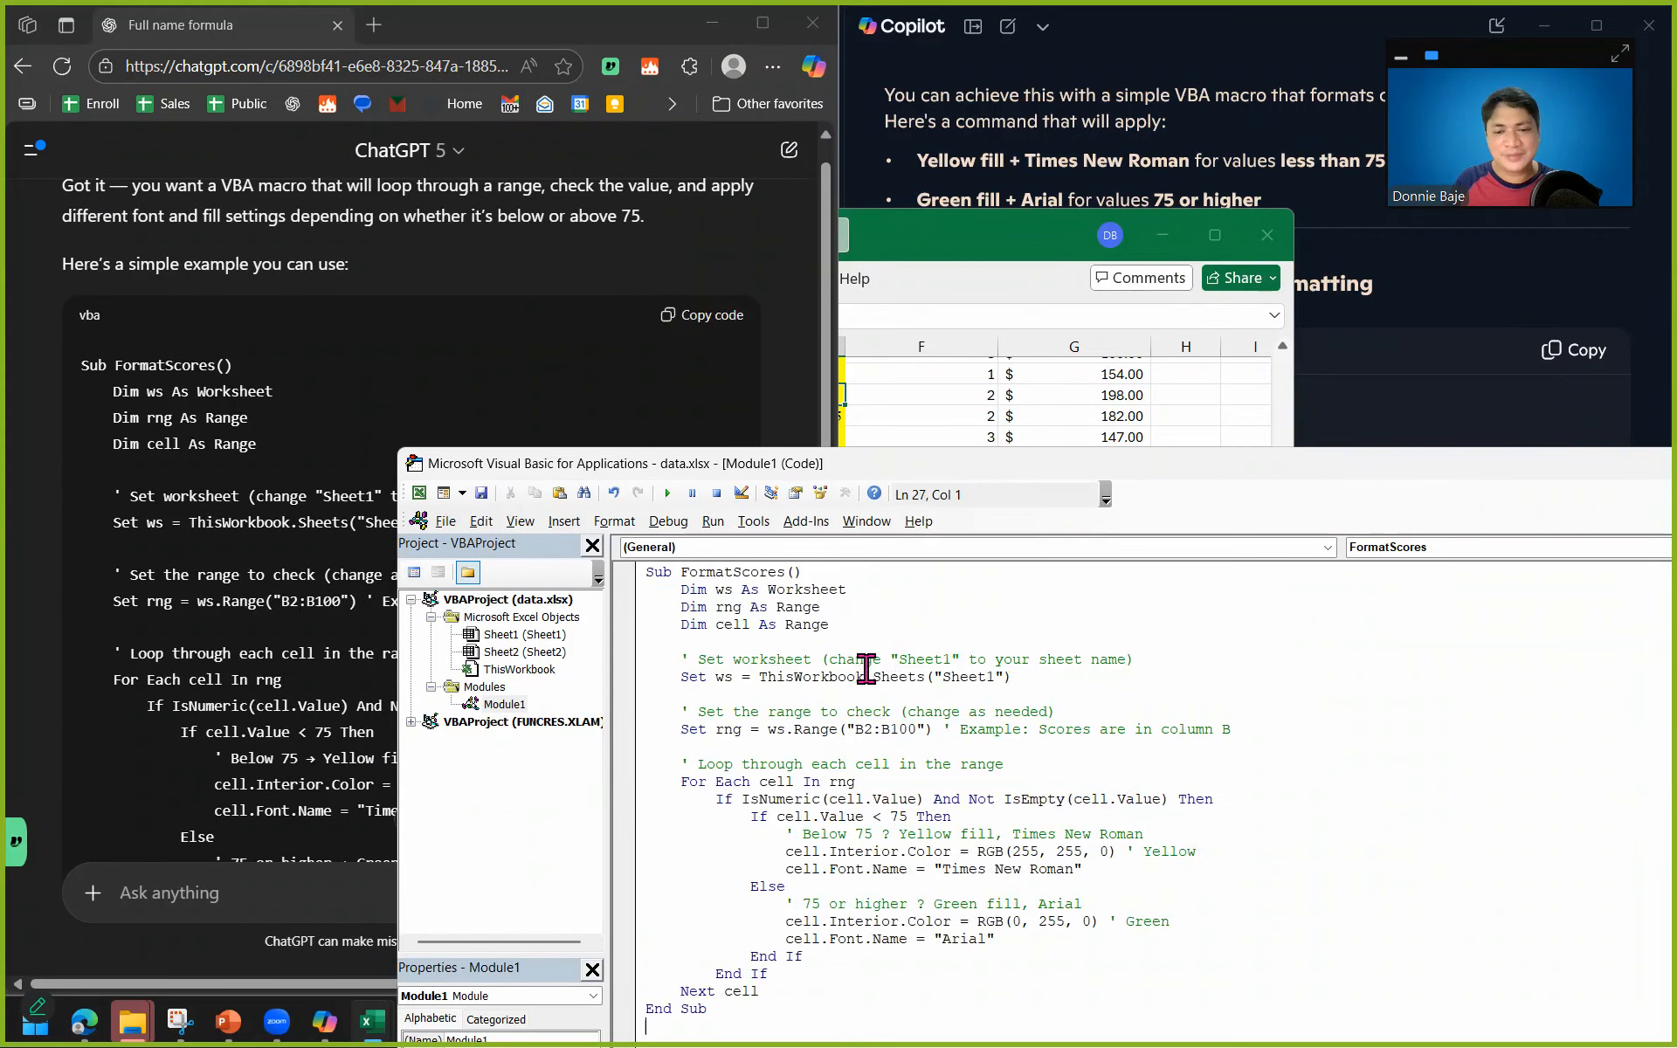
# Set the range checked by the FormatScores macro to E2:E188.
pyautogui.click(863, 729)
pyautogui.press('BackSpace')
pyautogui.write('E')
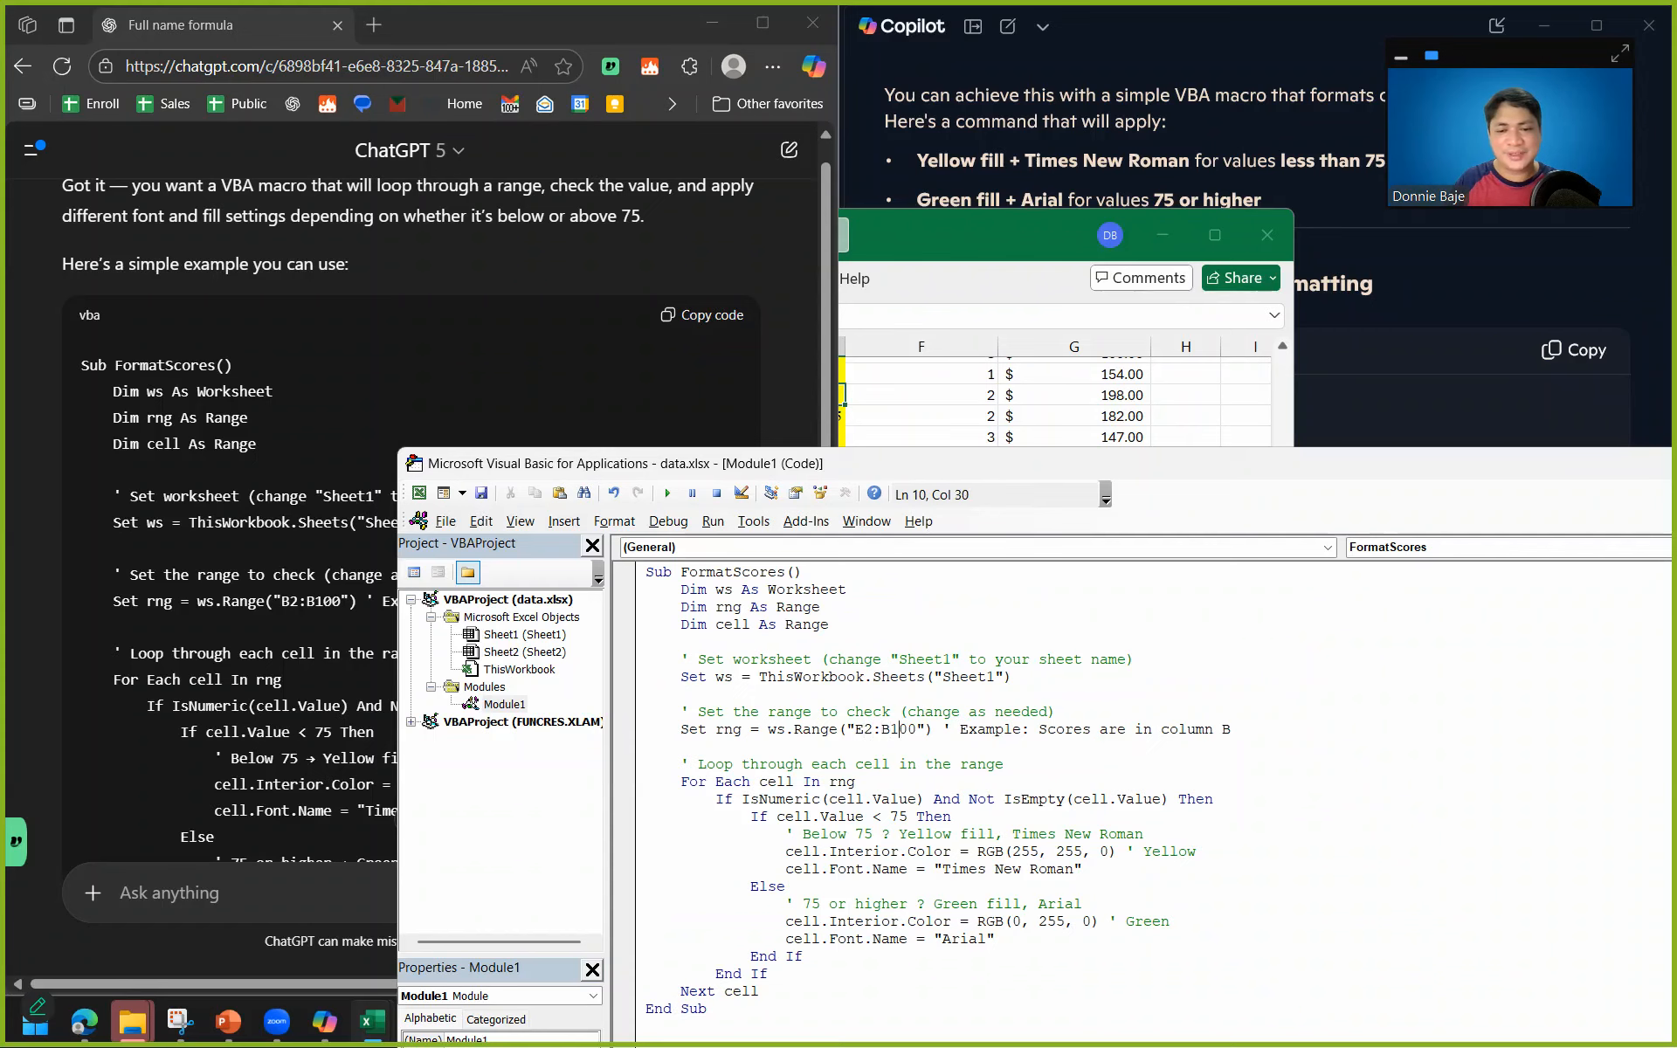
pyautogui.press('BackSpace')
pyautogui.press('BackSpace')
pyautogui.press('BackSpace')
pyautogui.press('BackSpace')
pyautogui.write('E188')
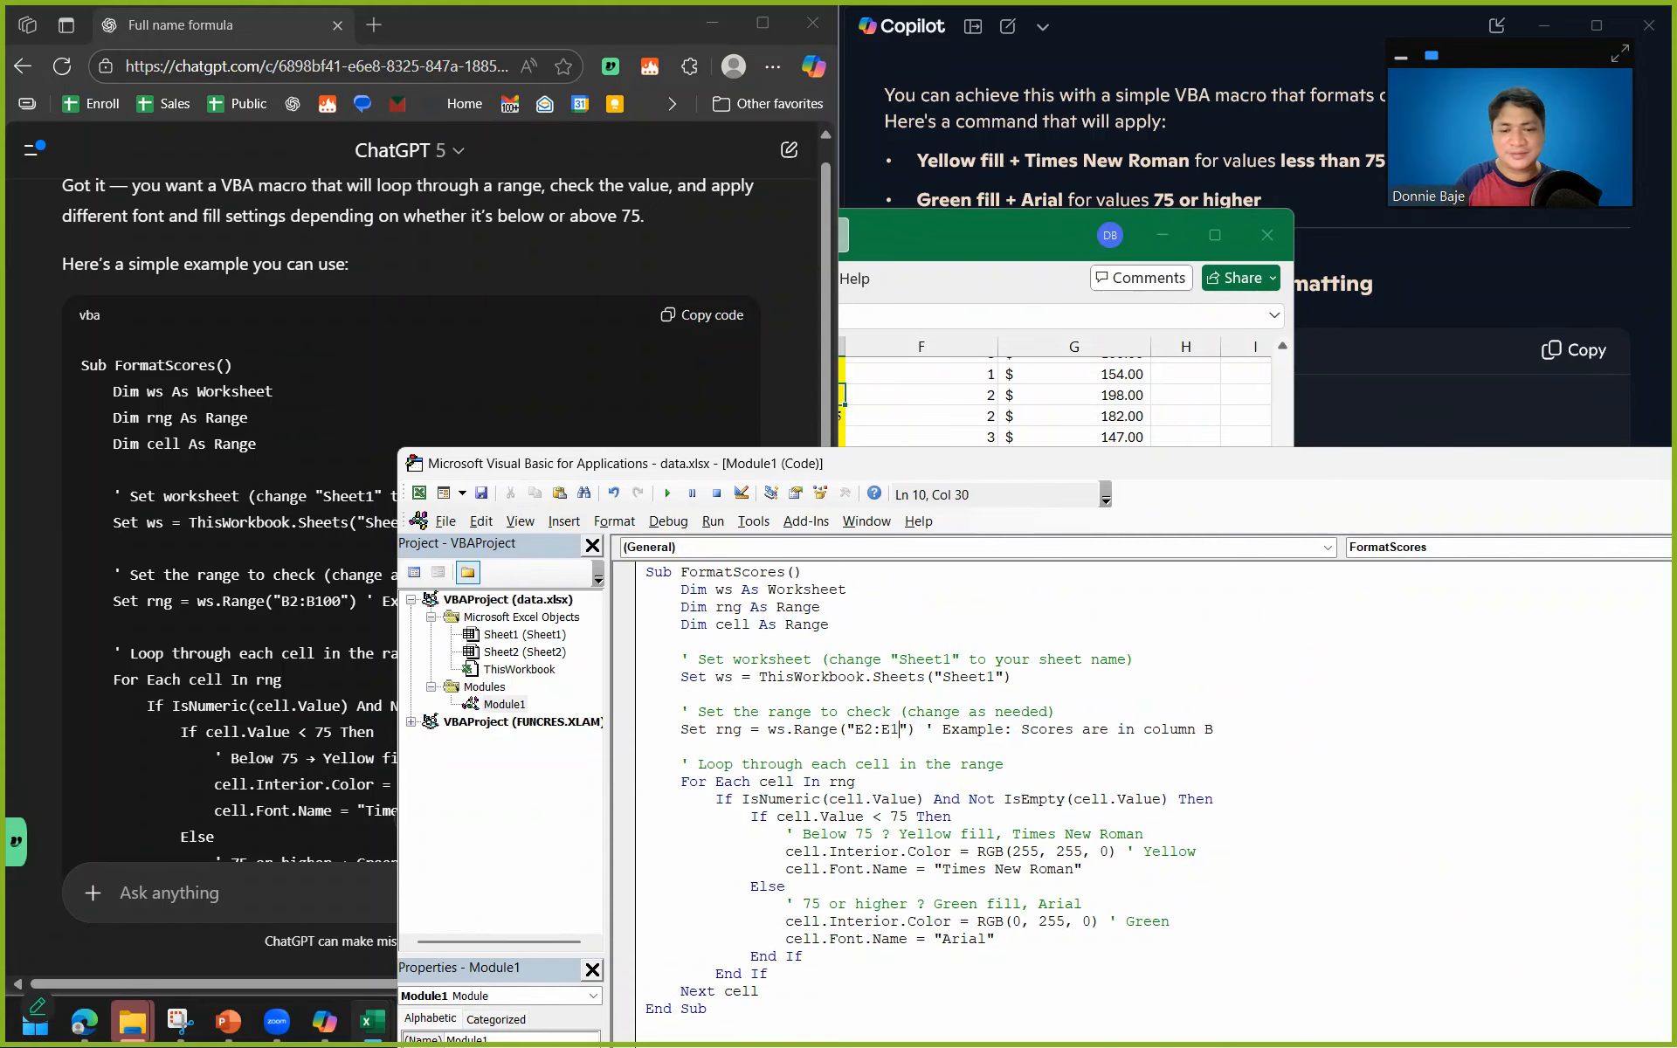
# Remove the fill color from the entire CSAT score column E on Sheet1.
pyautogui.click(969, 418)
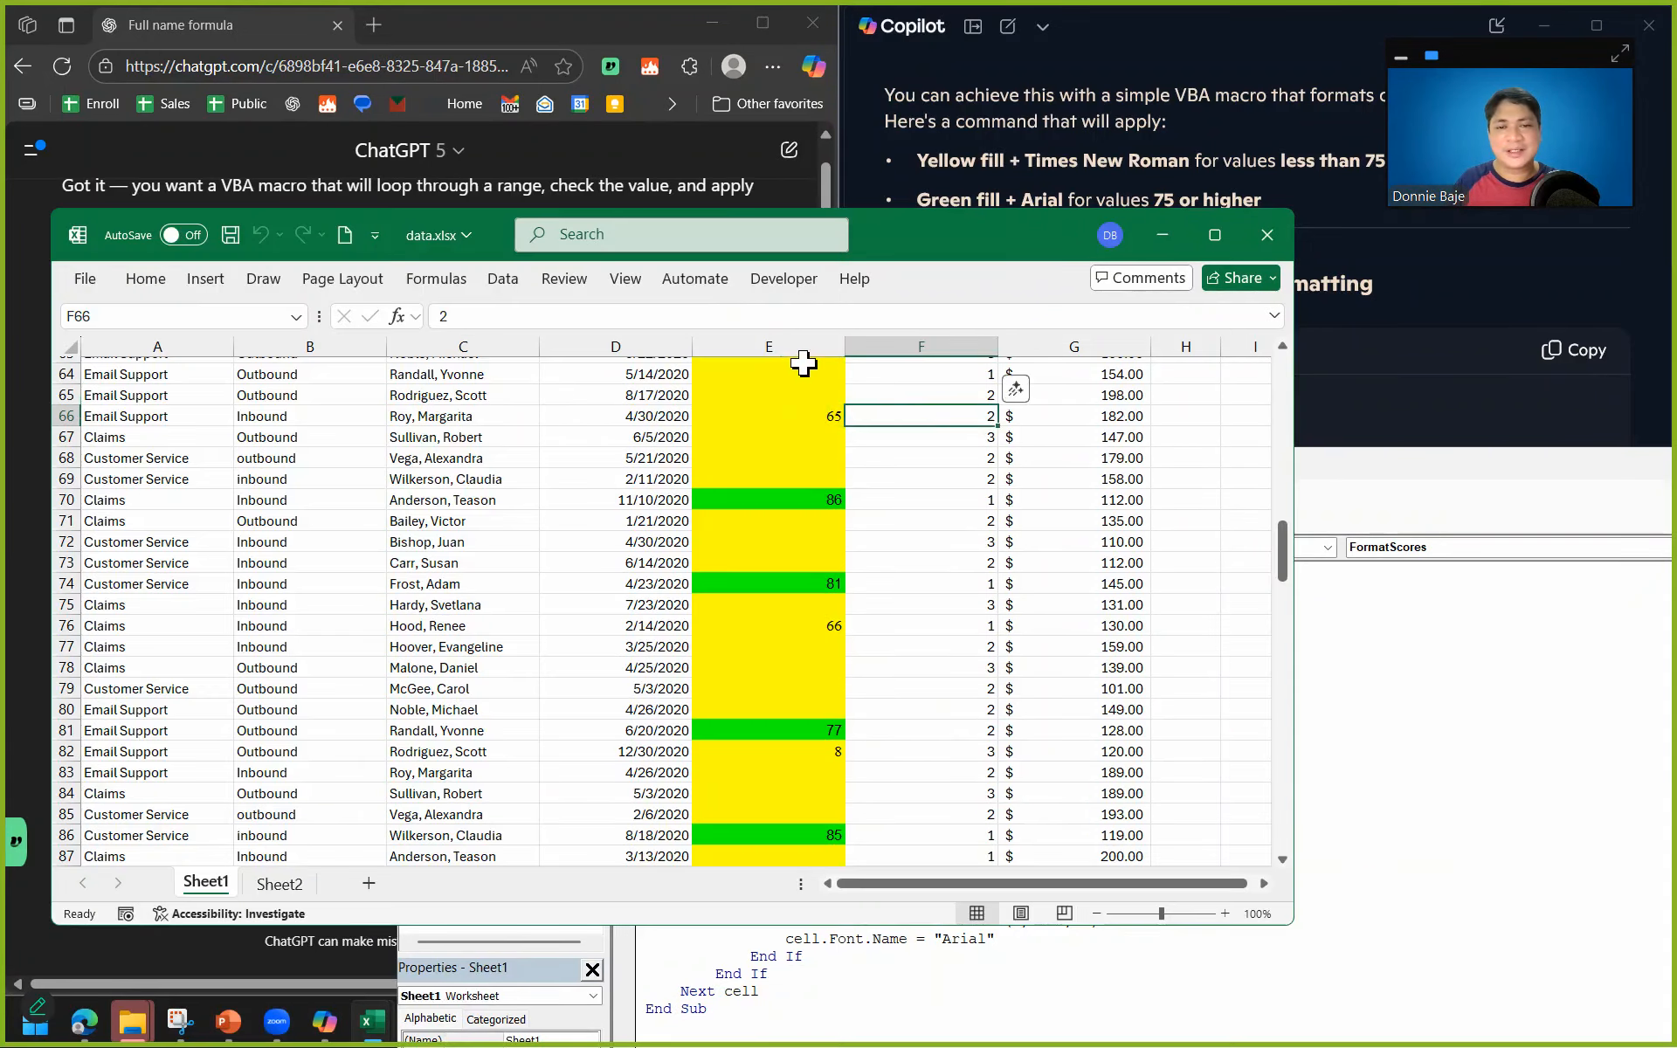
pyautogui.click(769, 347)
pyautogui.click(140, 279)
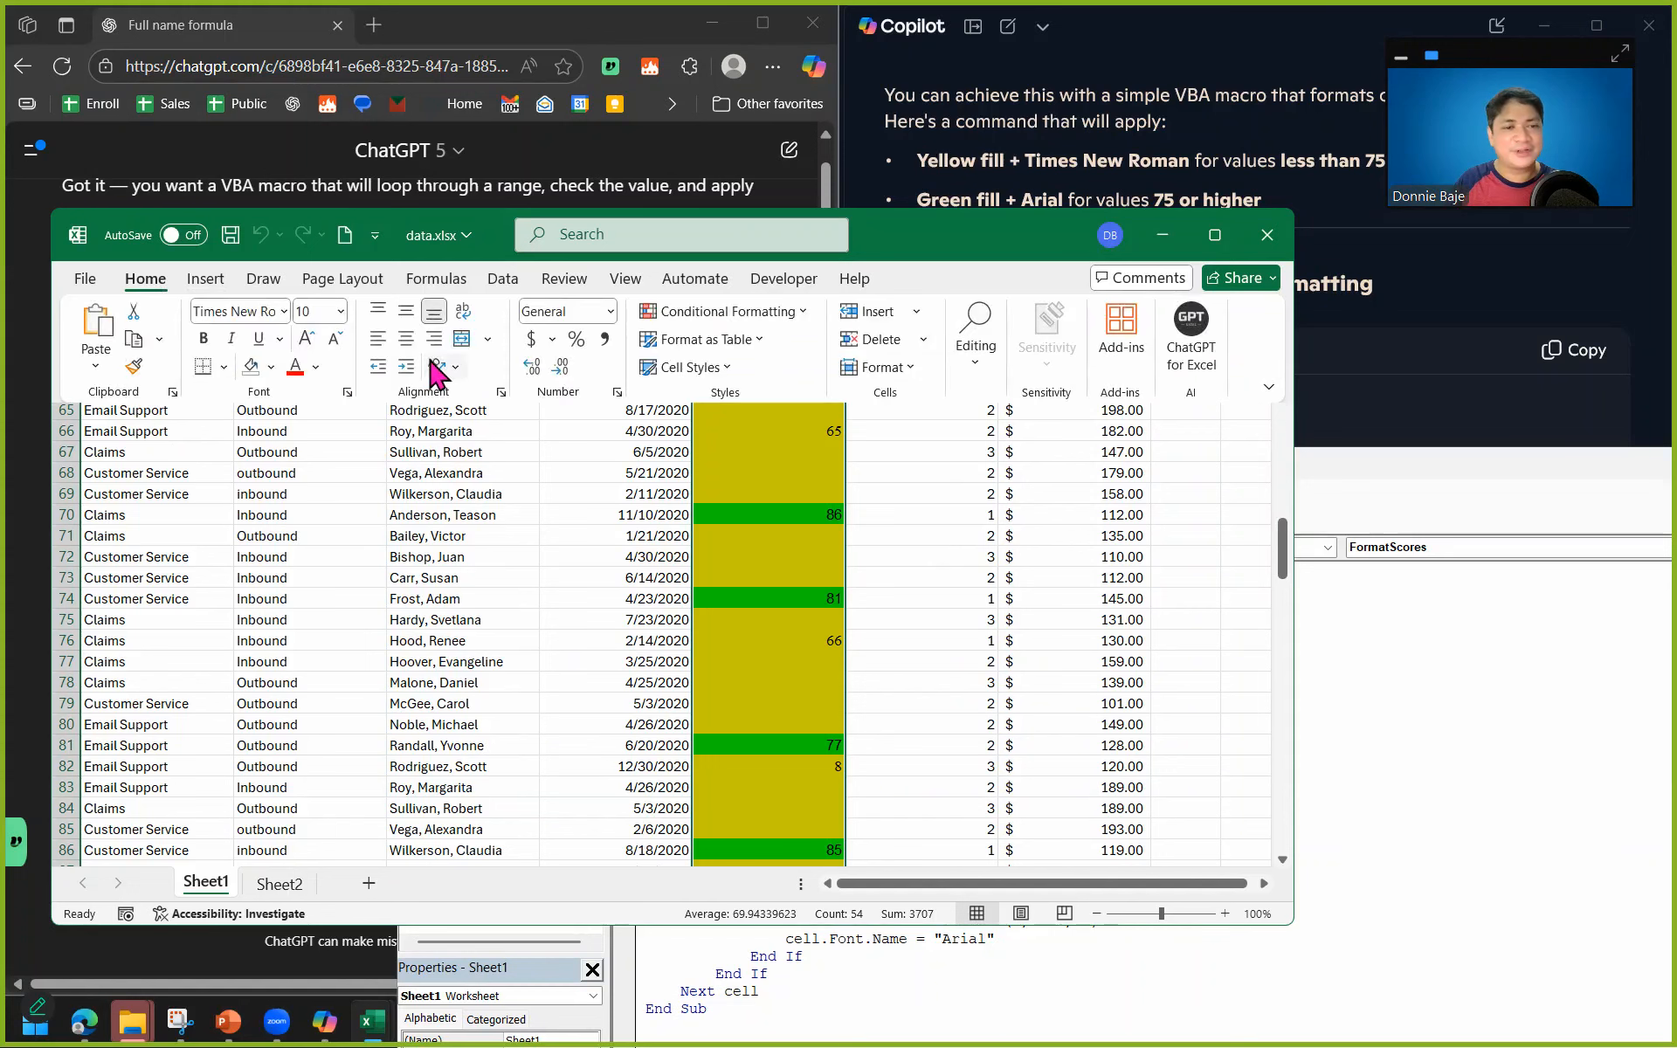
pyautogui.click(271, 367)
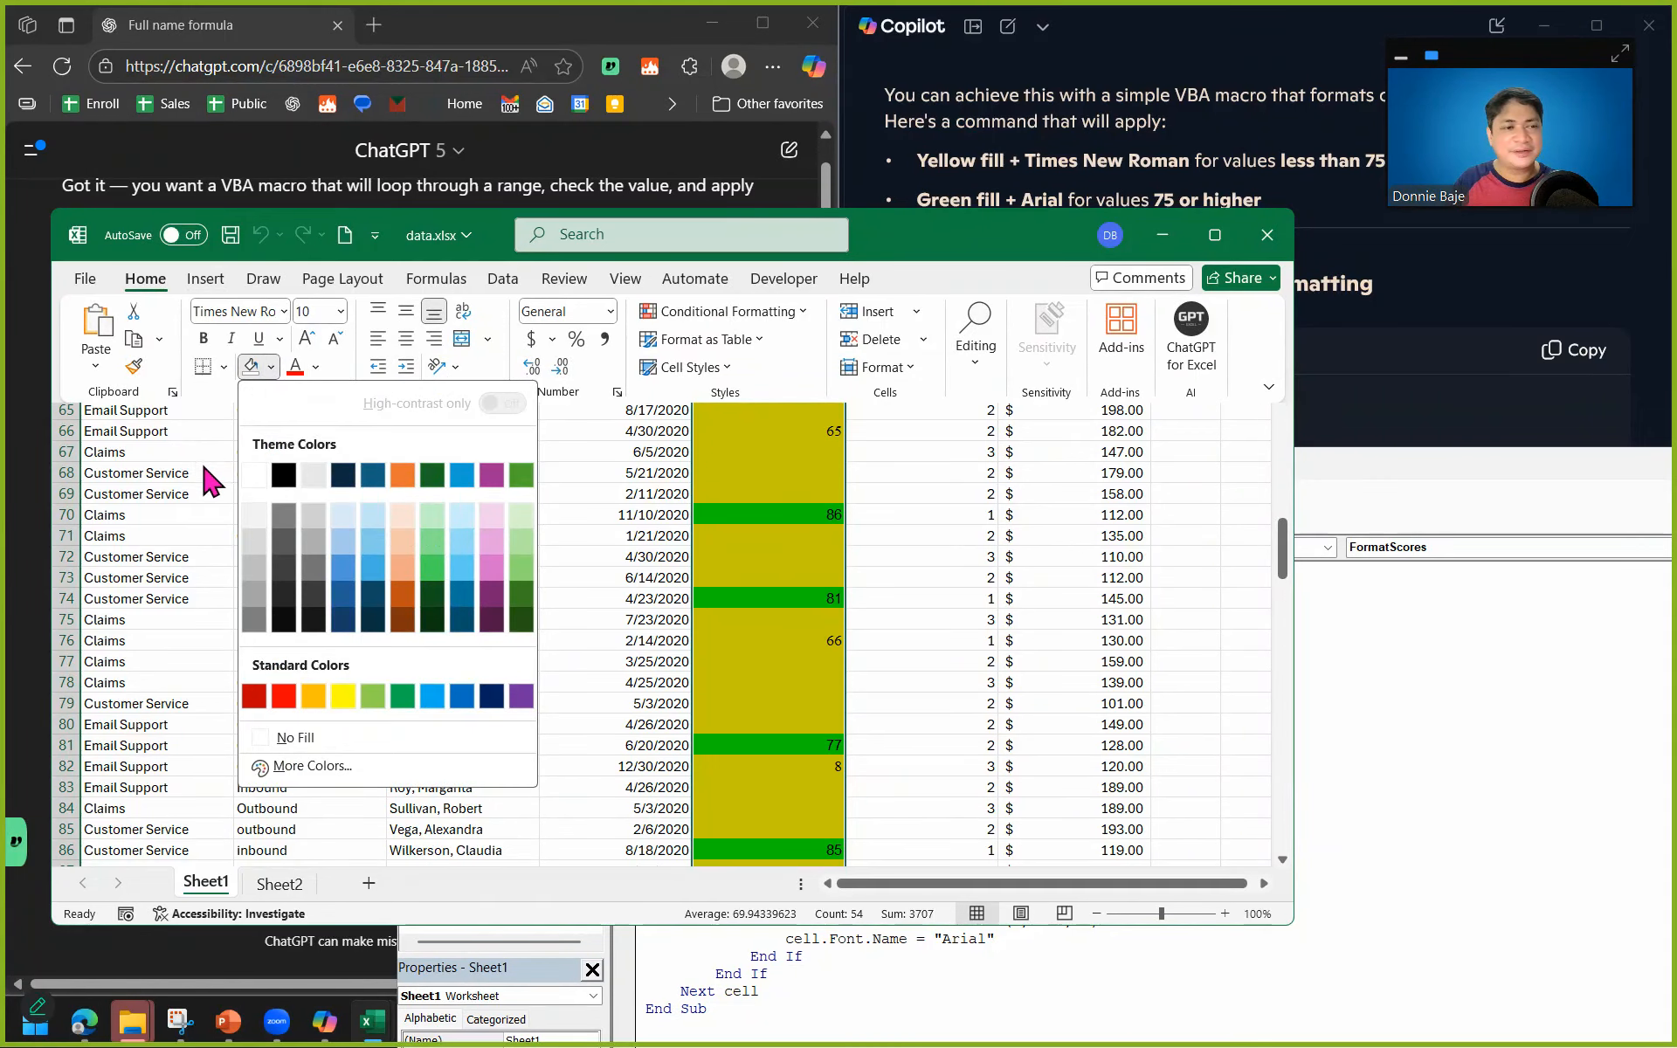
pyautogui.click(288, 740)
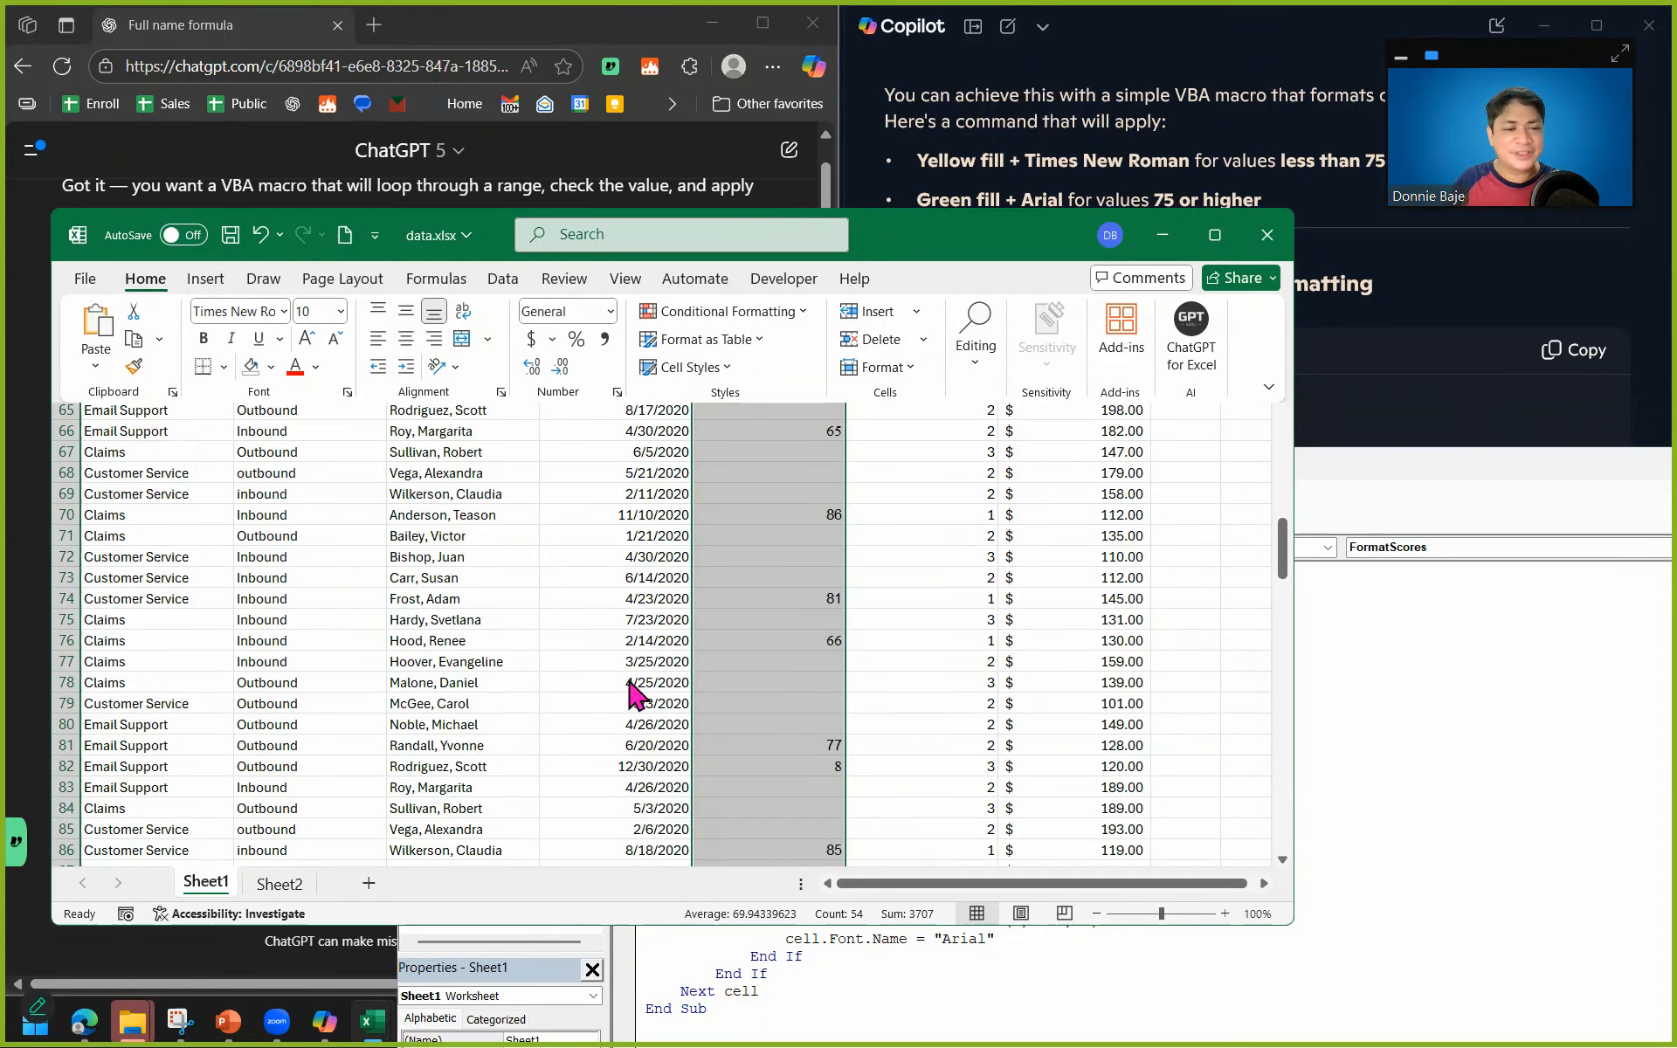
# Run the FormatScores macro and check the resulting fills in column E of the sheet.
pyautogui.click(1587, 727)
pyautogui.click(802, 624)
pyautogui.click(667, 493)
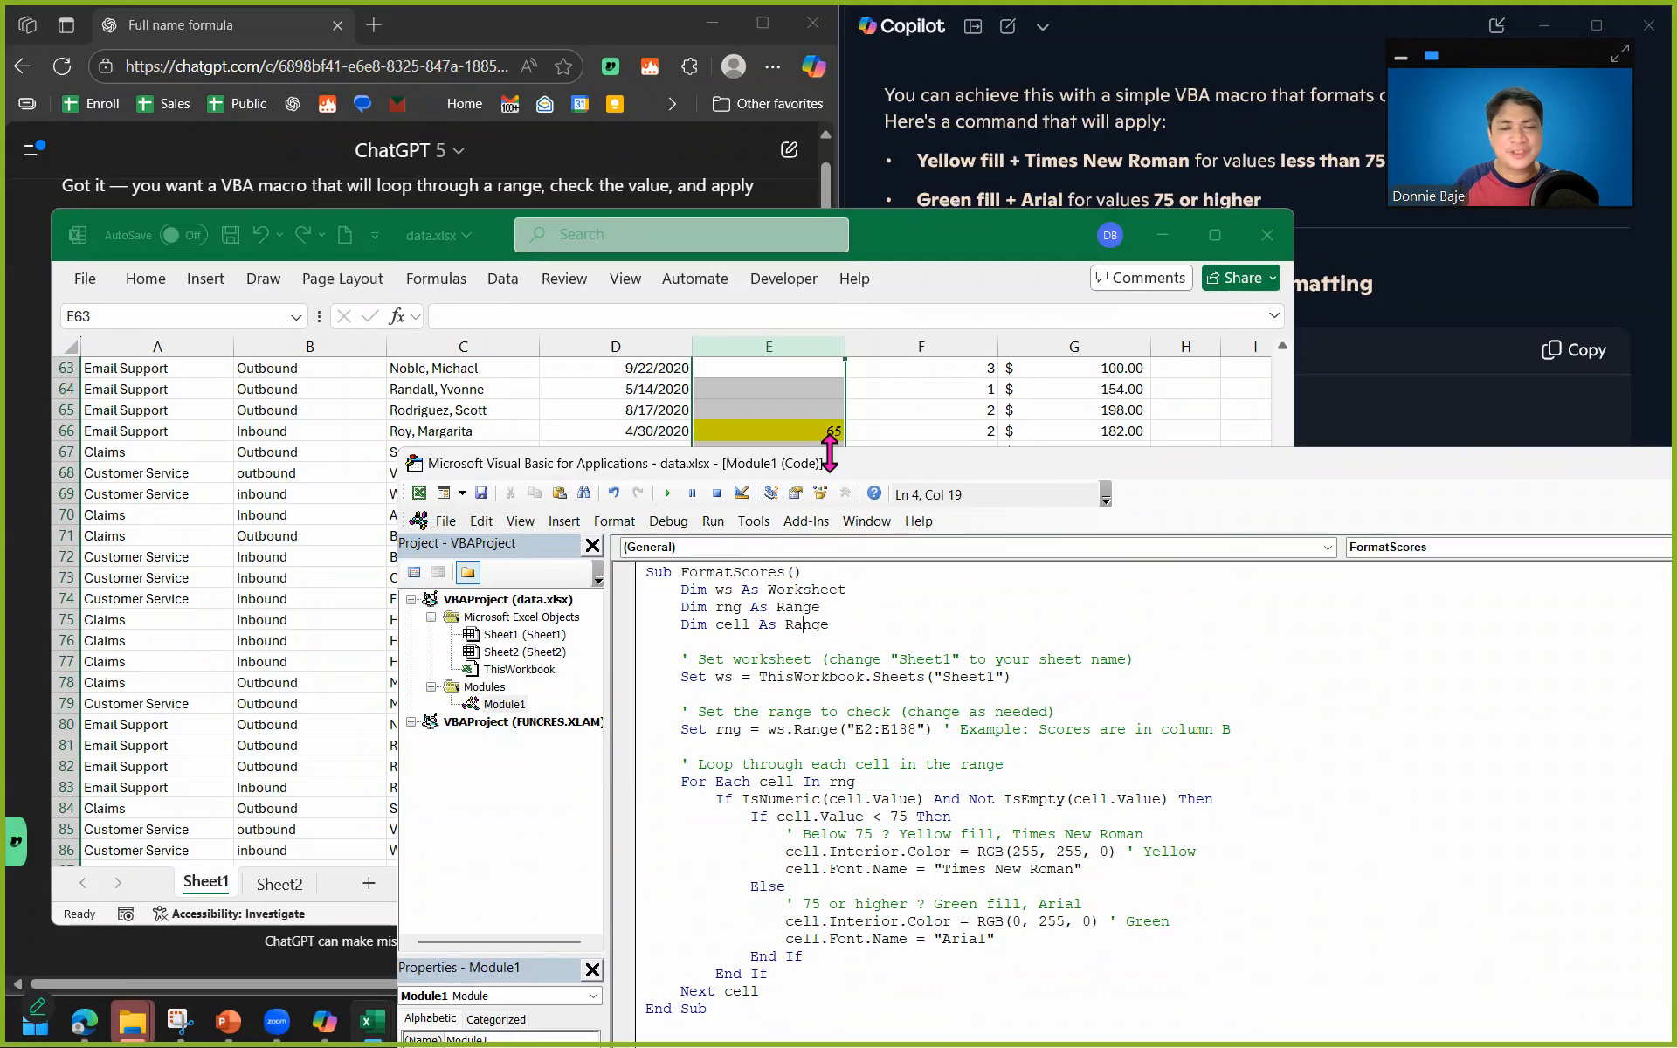
pyautogui.click(922, 389)
pyautogui.click(1524, 511)
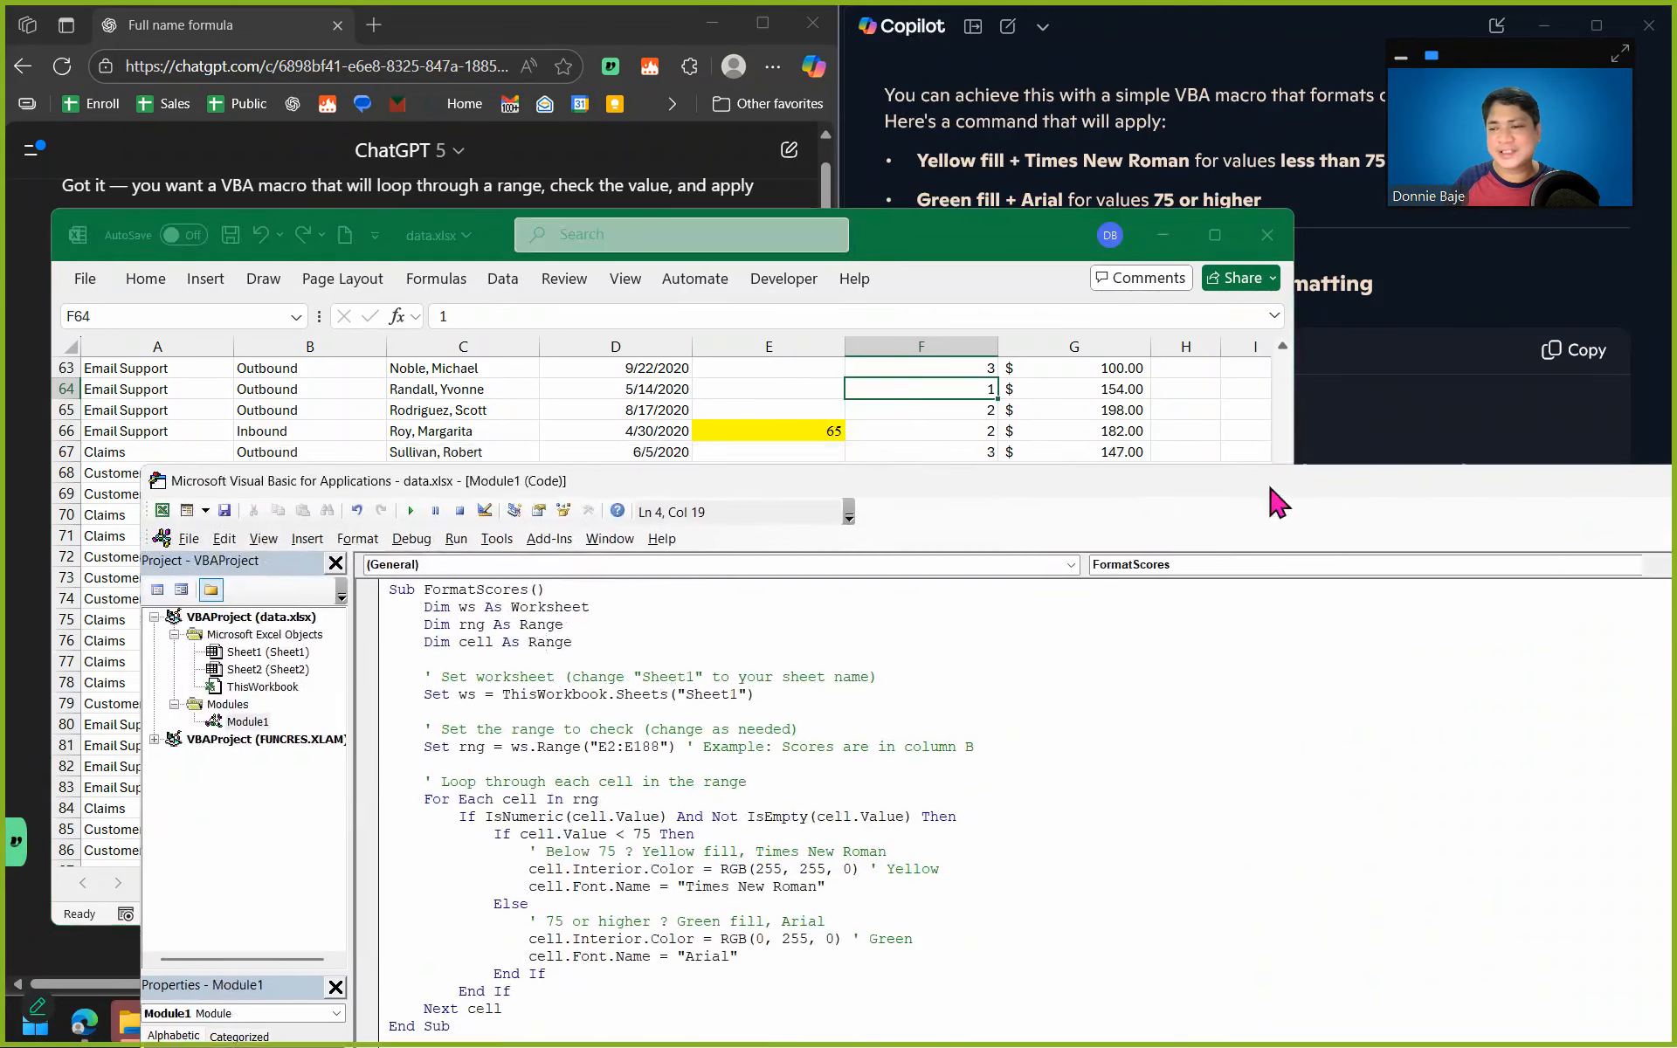
# Enlarge the view of the FormatScores code, compare it with Copilot's FormatCellsByValue code and copy Copilot's version.
pyautogui.moveTo(926, 505); pyautogui.dragTo(1049, 389)
pyautogui.click(568, 828)
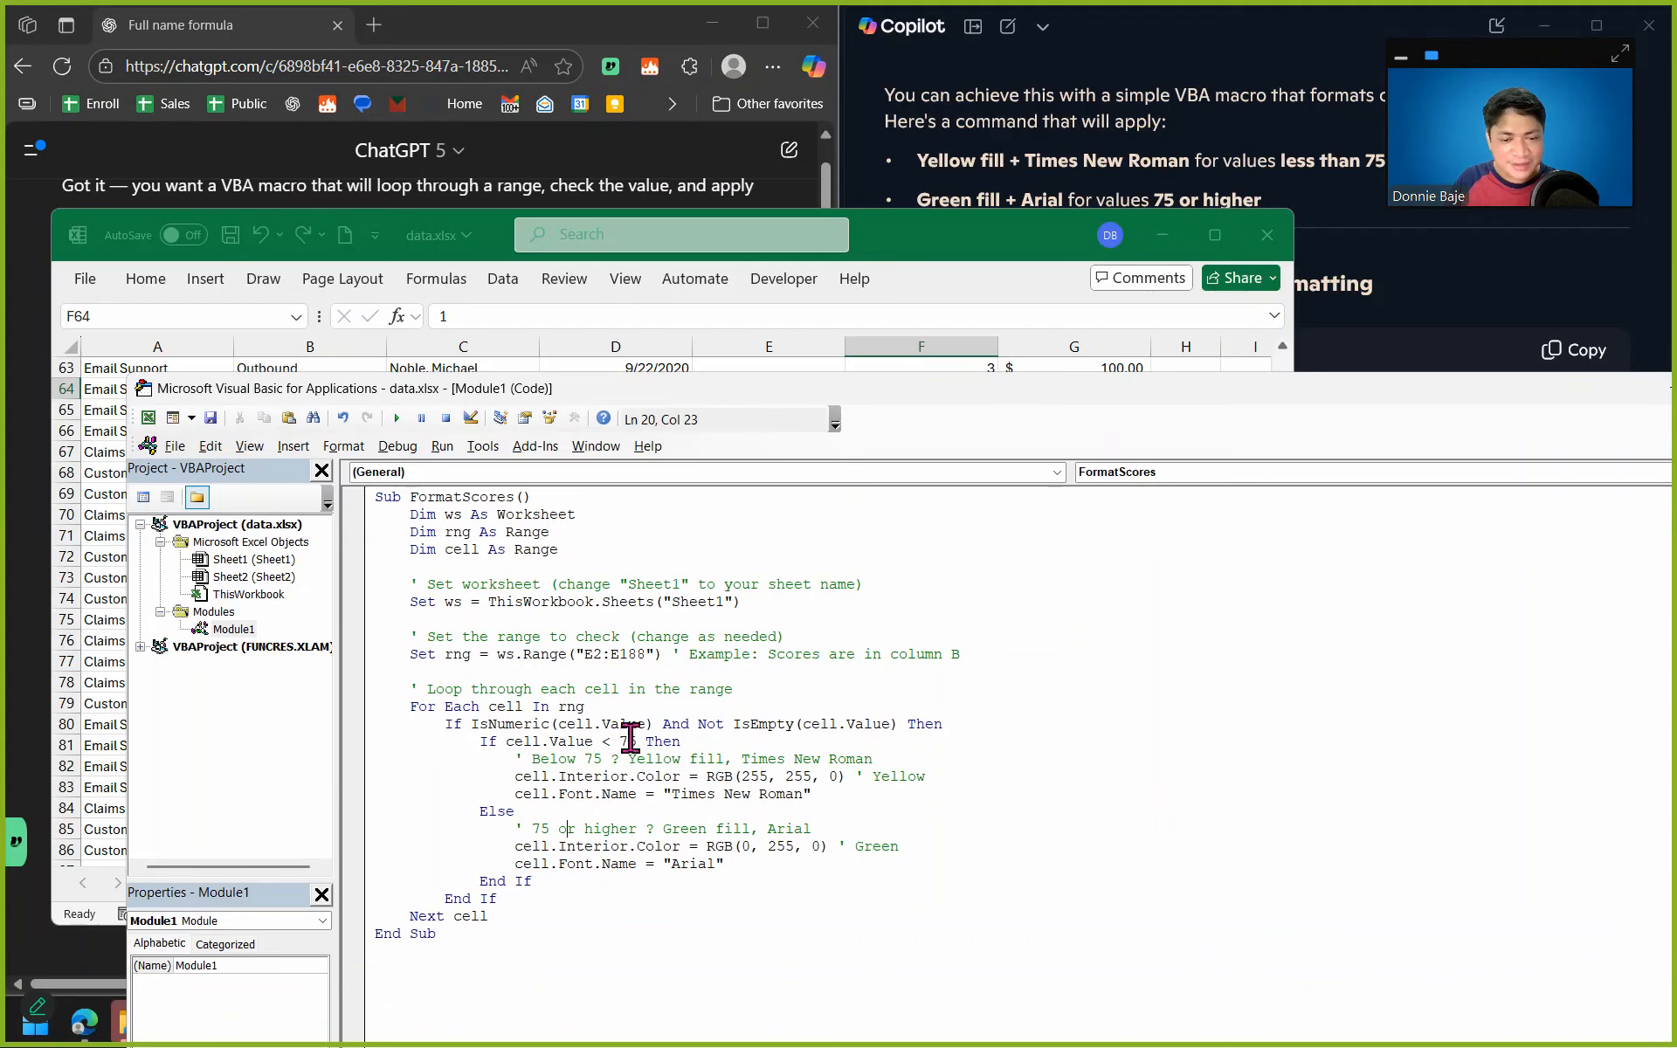
pyautogui.click(1444, 321)
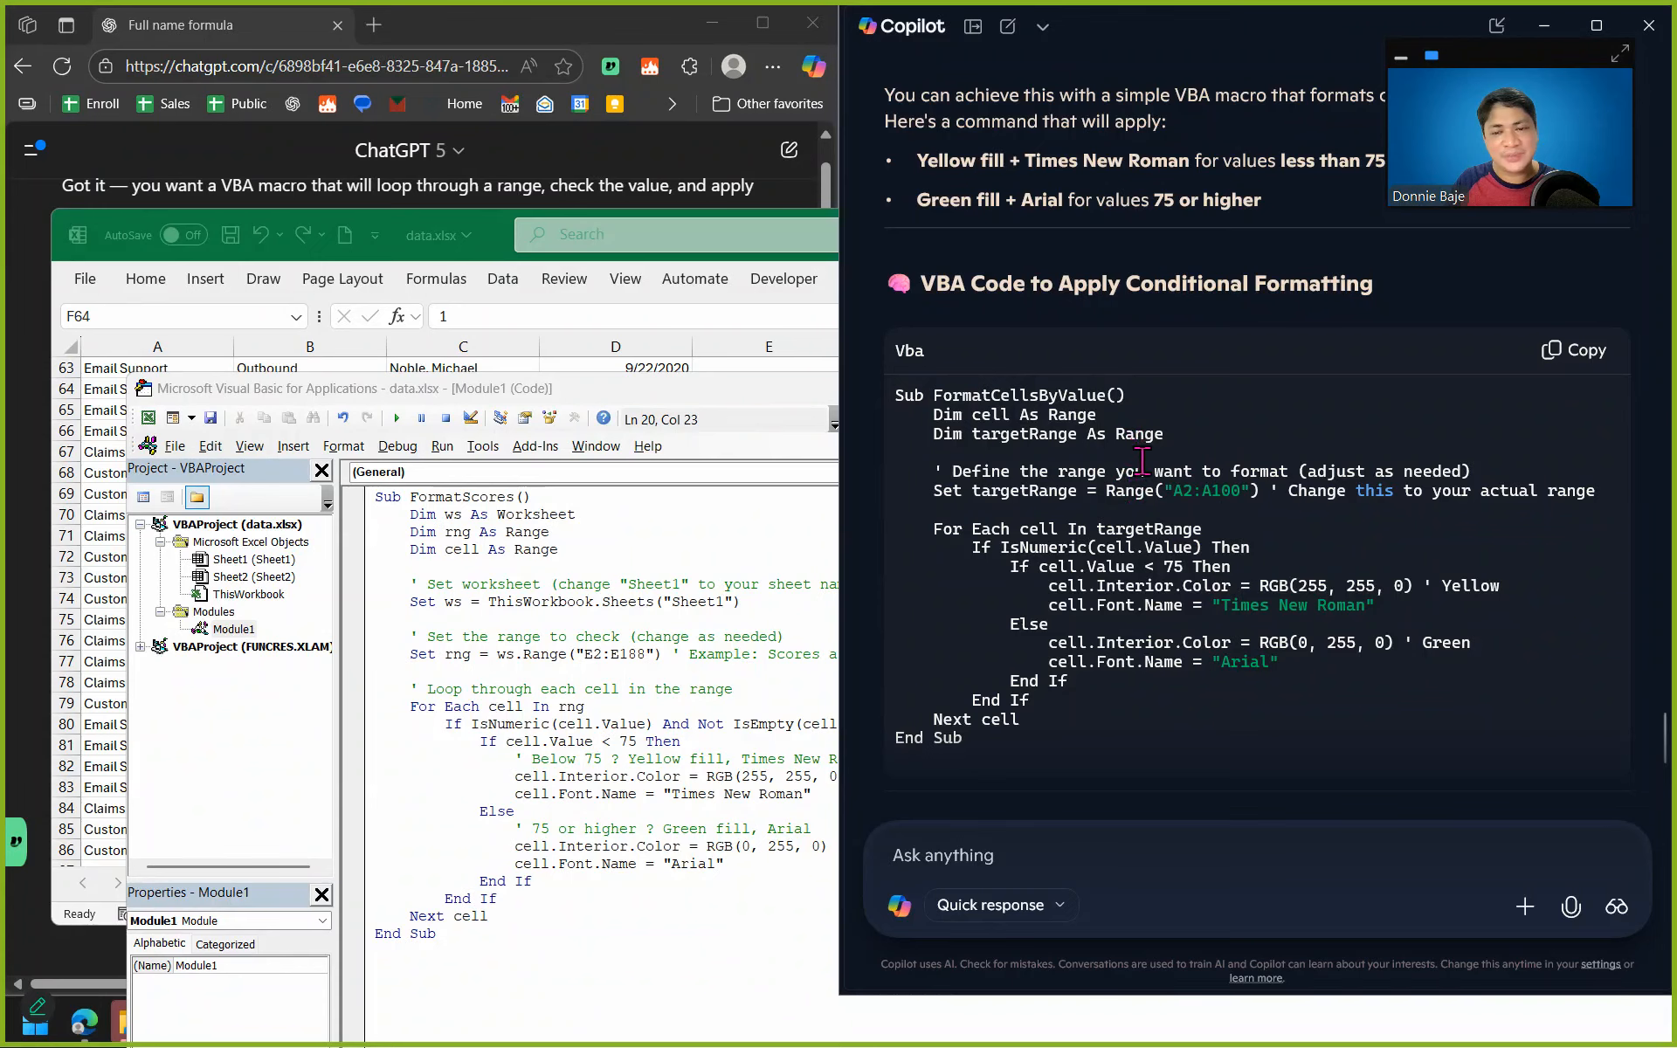
pyautogui.click(568, 654)
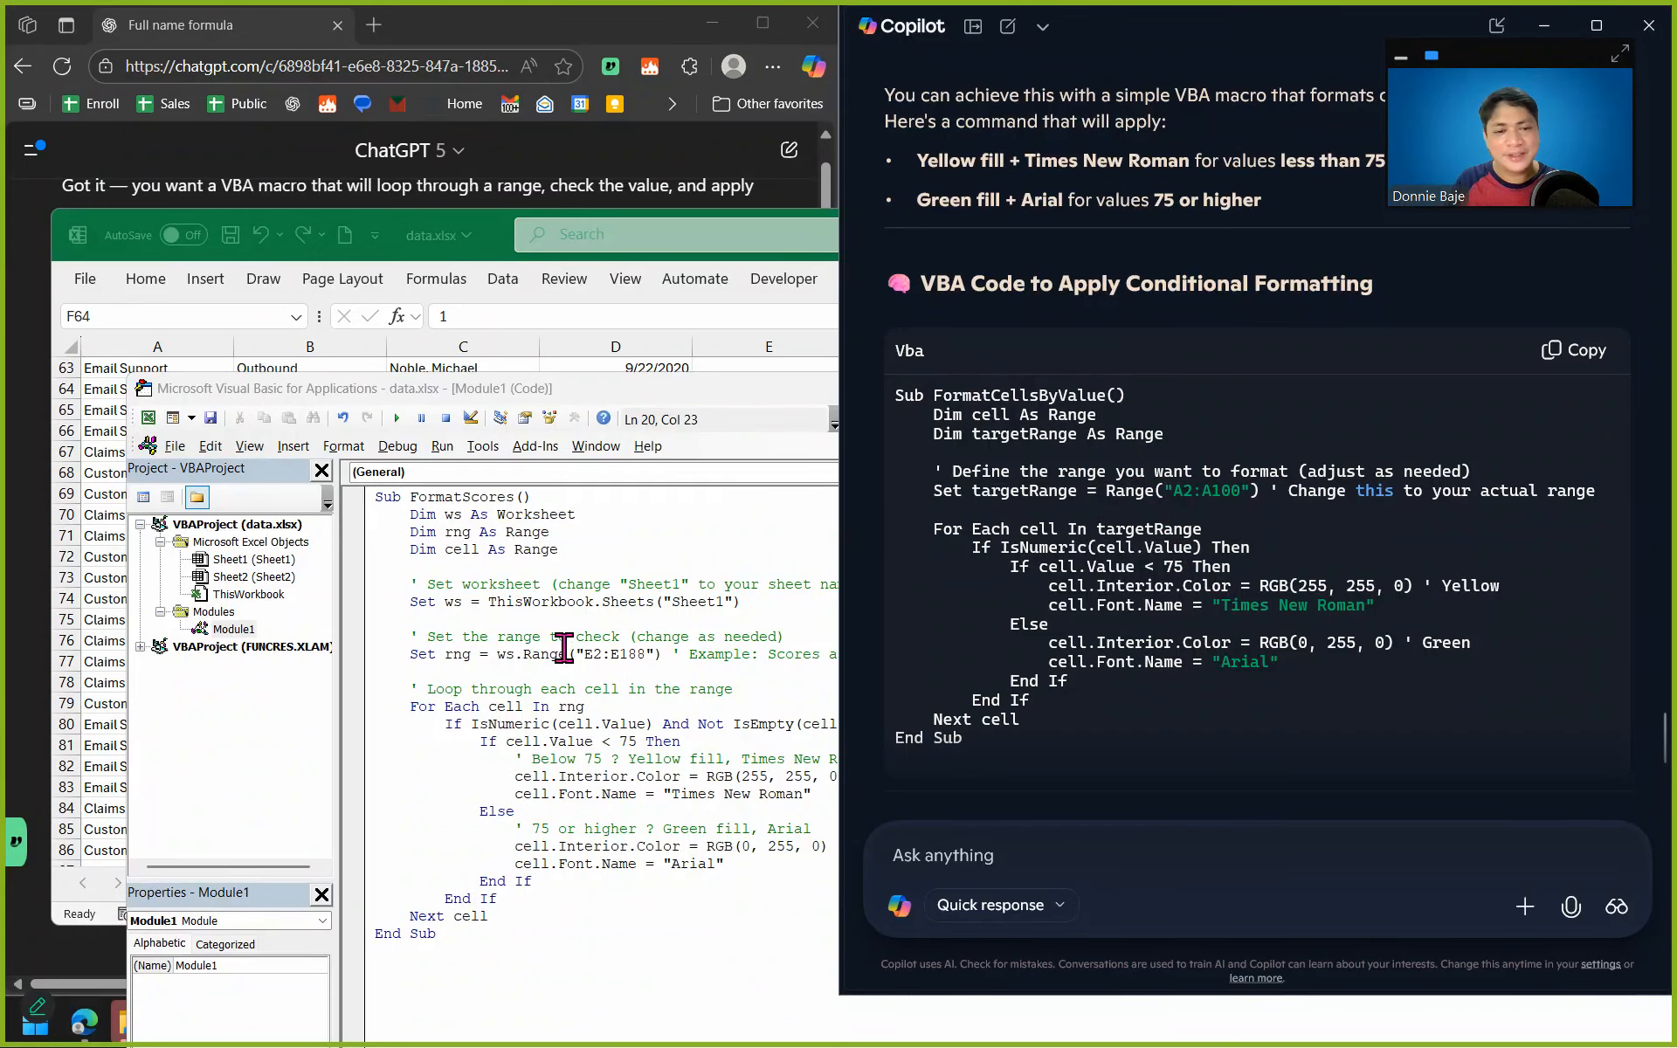
pyautogui.click(1568, 351)
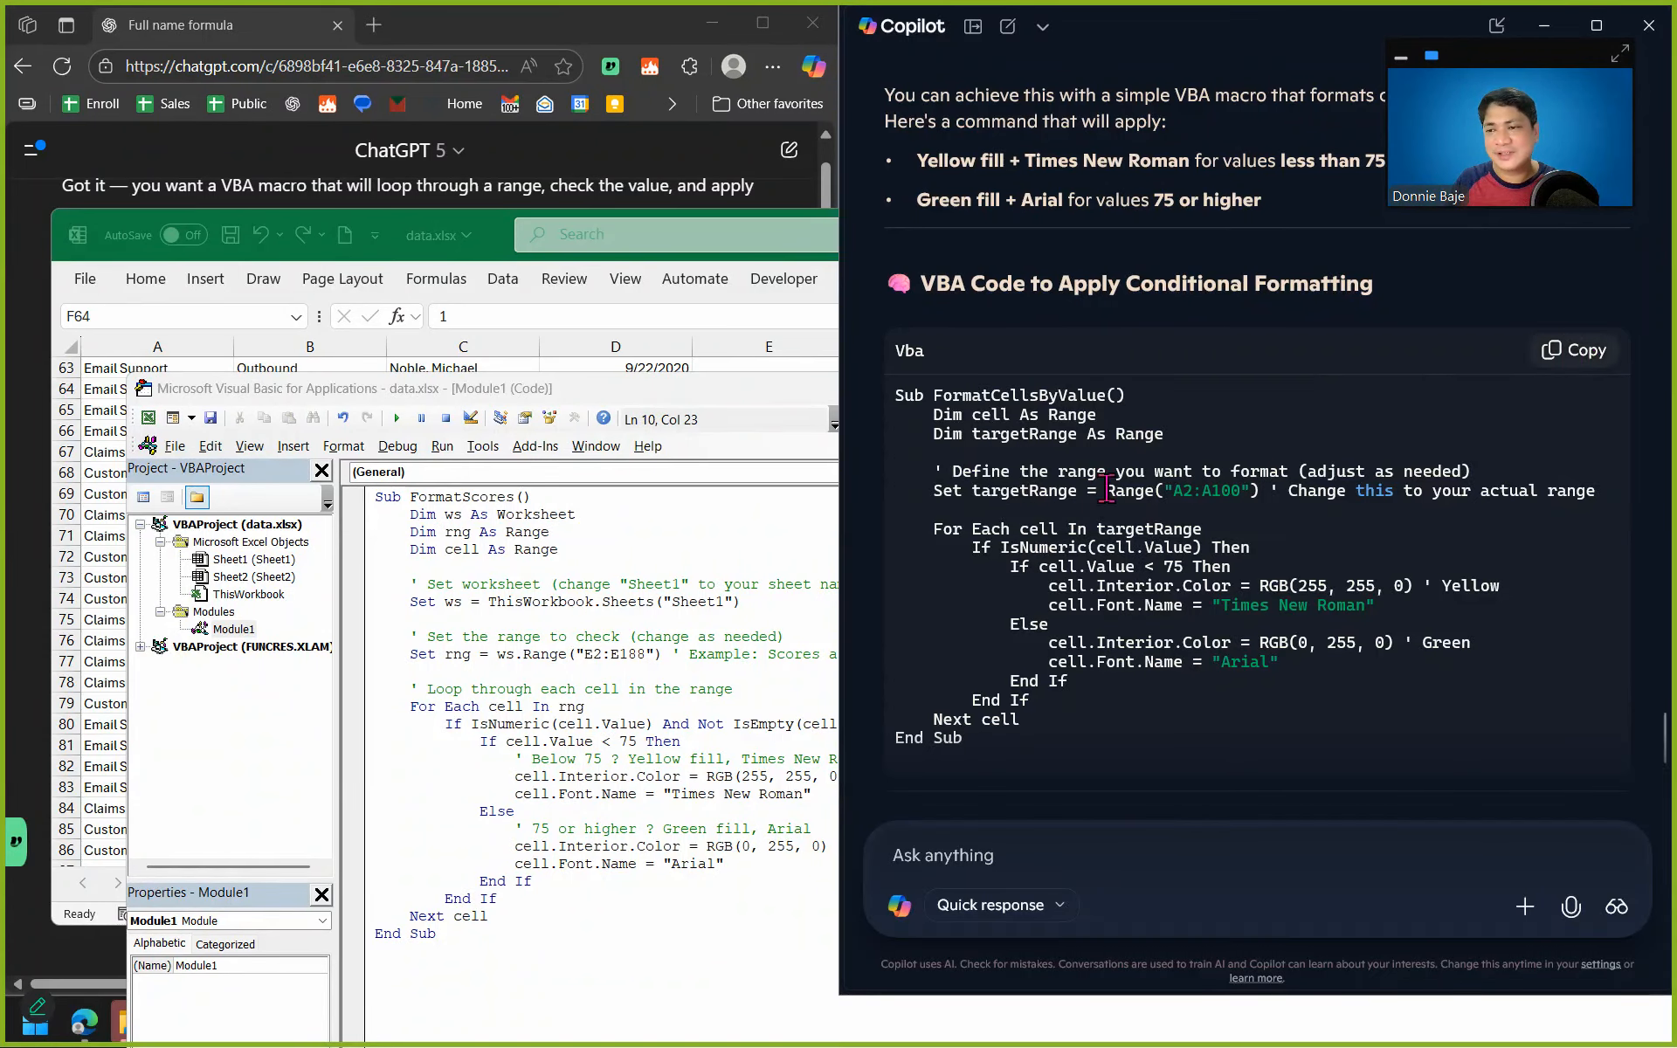
# Replace the whole FormatScores macro in Module1 with Copilot's copied FormatCellsByValue code.
pyautogui.click(677, 611)
pyautogui.hotkey('ctrl', 'a')
pyautogui.hotkey('ctrl', 'v')
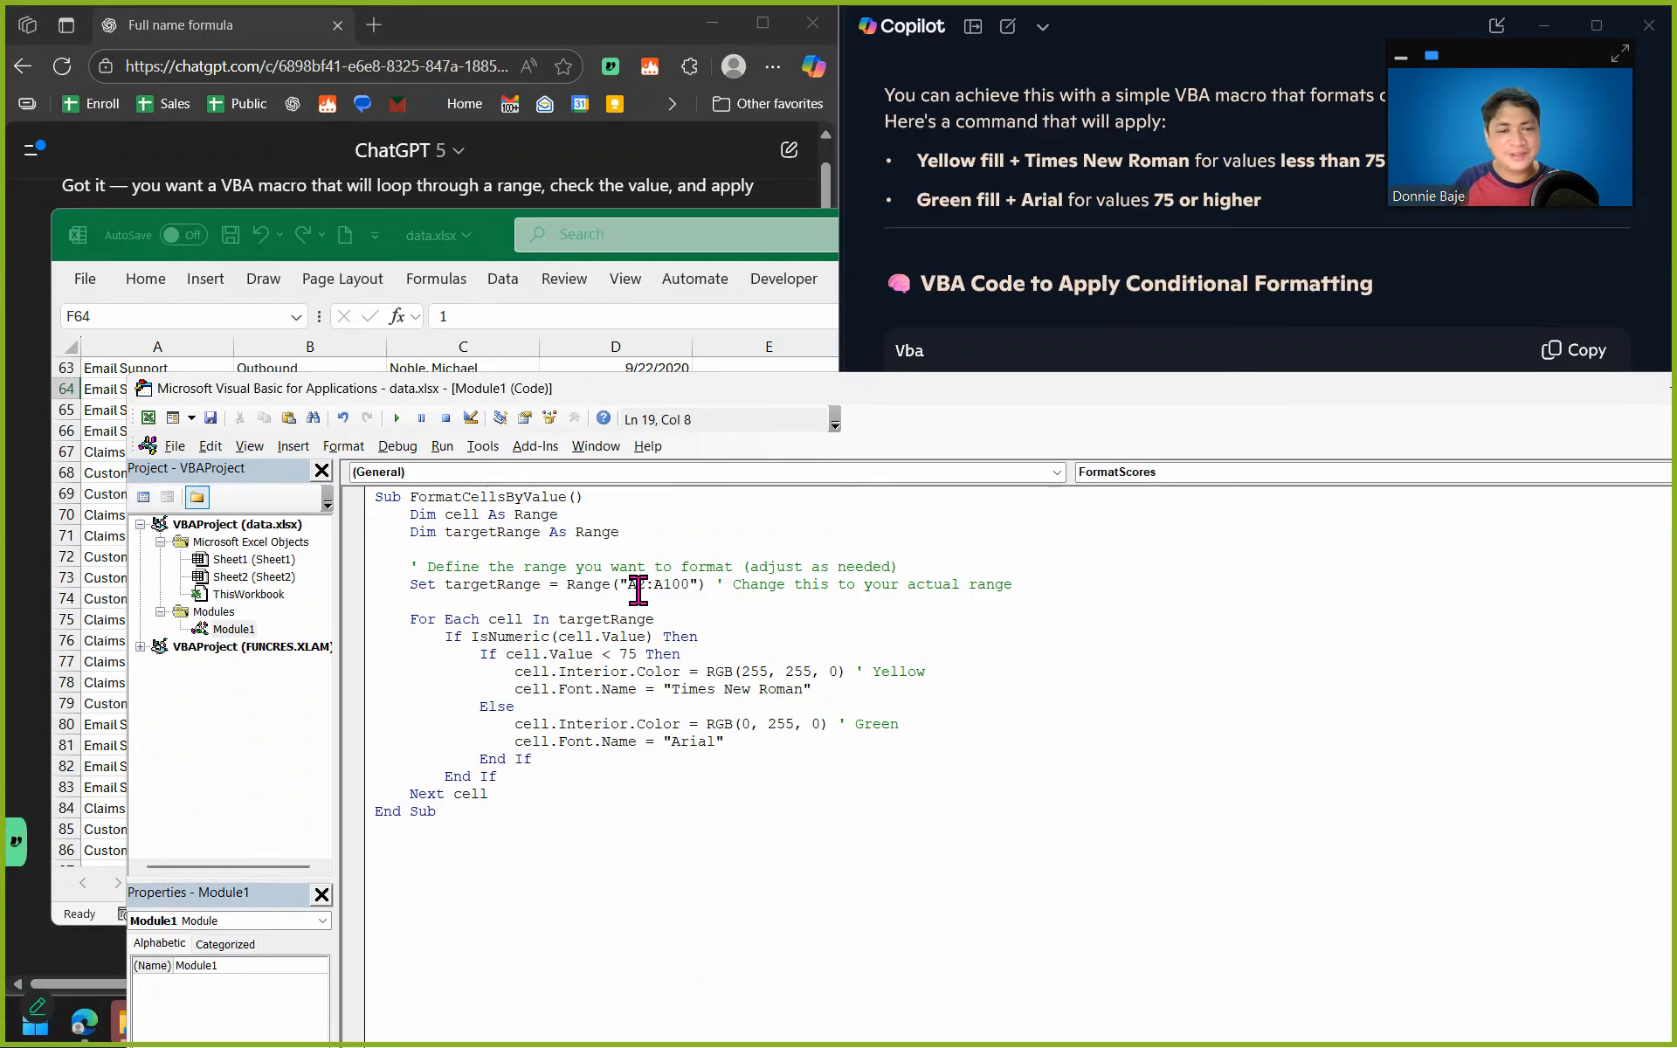
# Set the target range in the FormatCellsByValue macro to E2:E188.
pyautogui.doubleClick(637, 584)
pyautogui.write('E2')
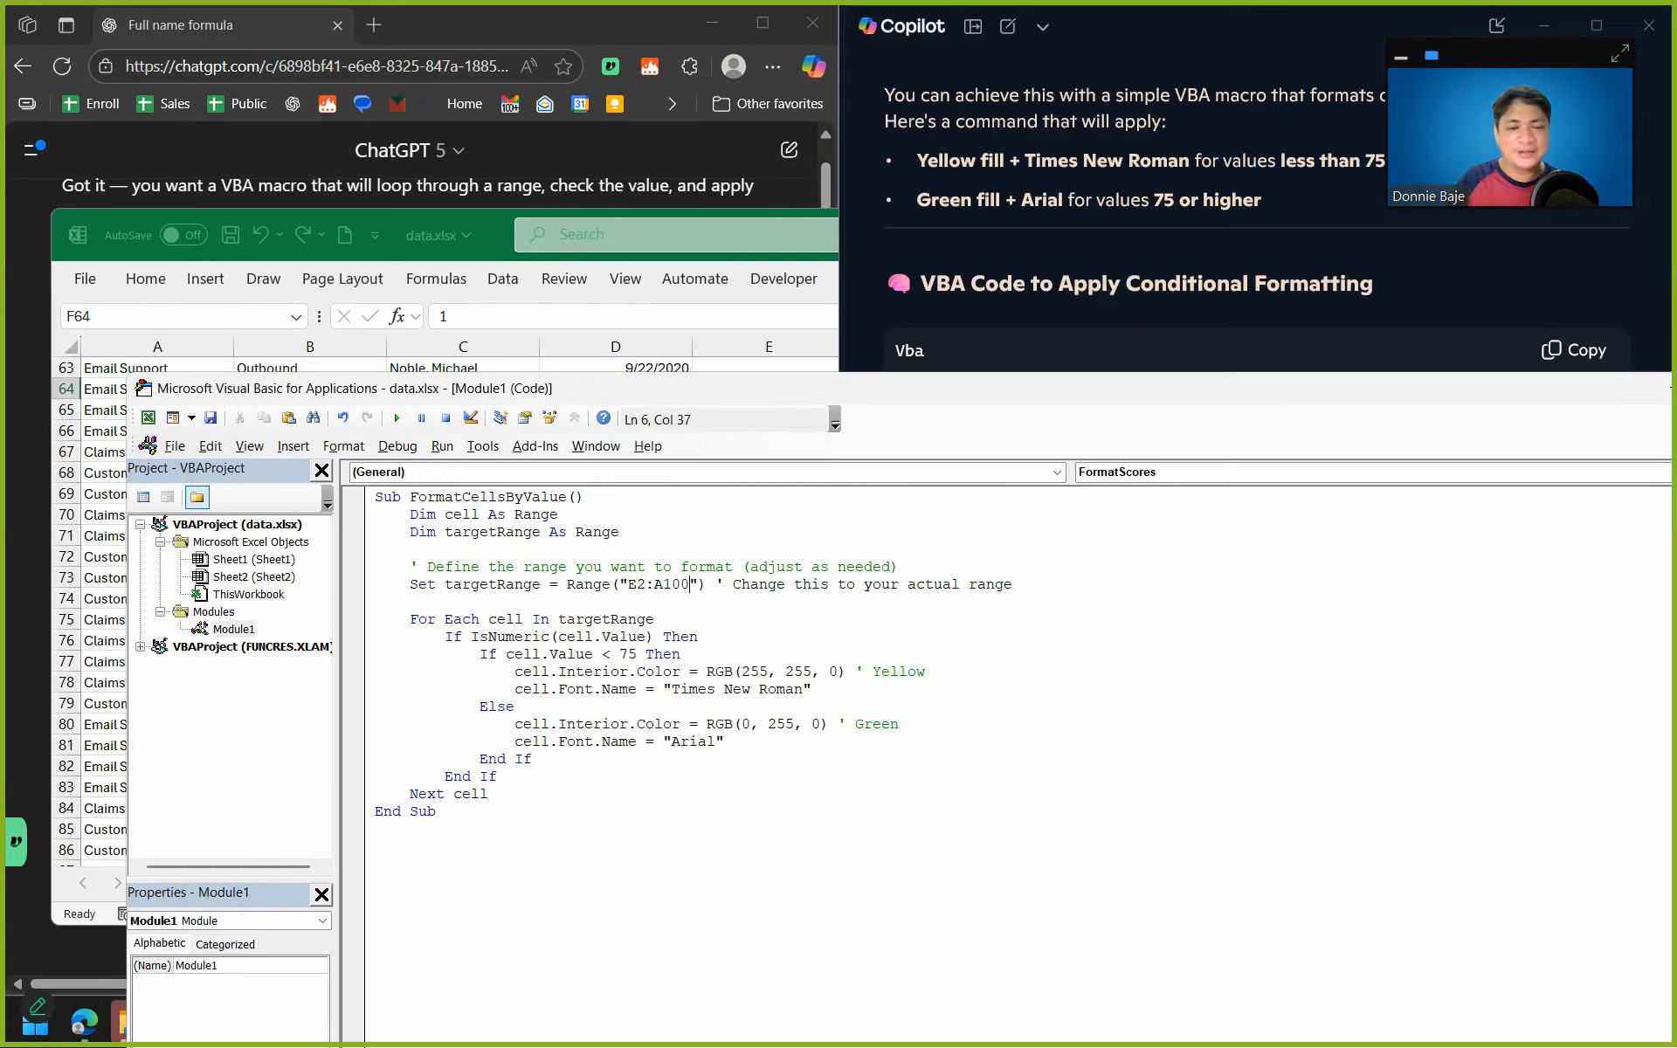
pyautogui.press('BackSpace')
pyautogui.press('BackSpace')
pyautogui.press('BackSpace')
pyautogui.press('BackSpace')
pyautogui.write('E188')
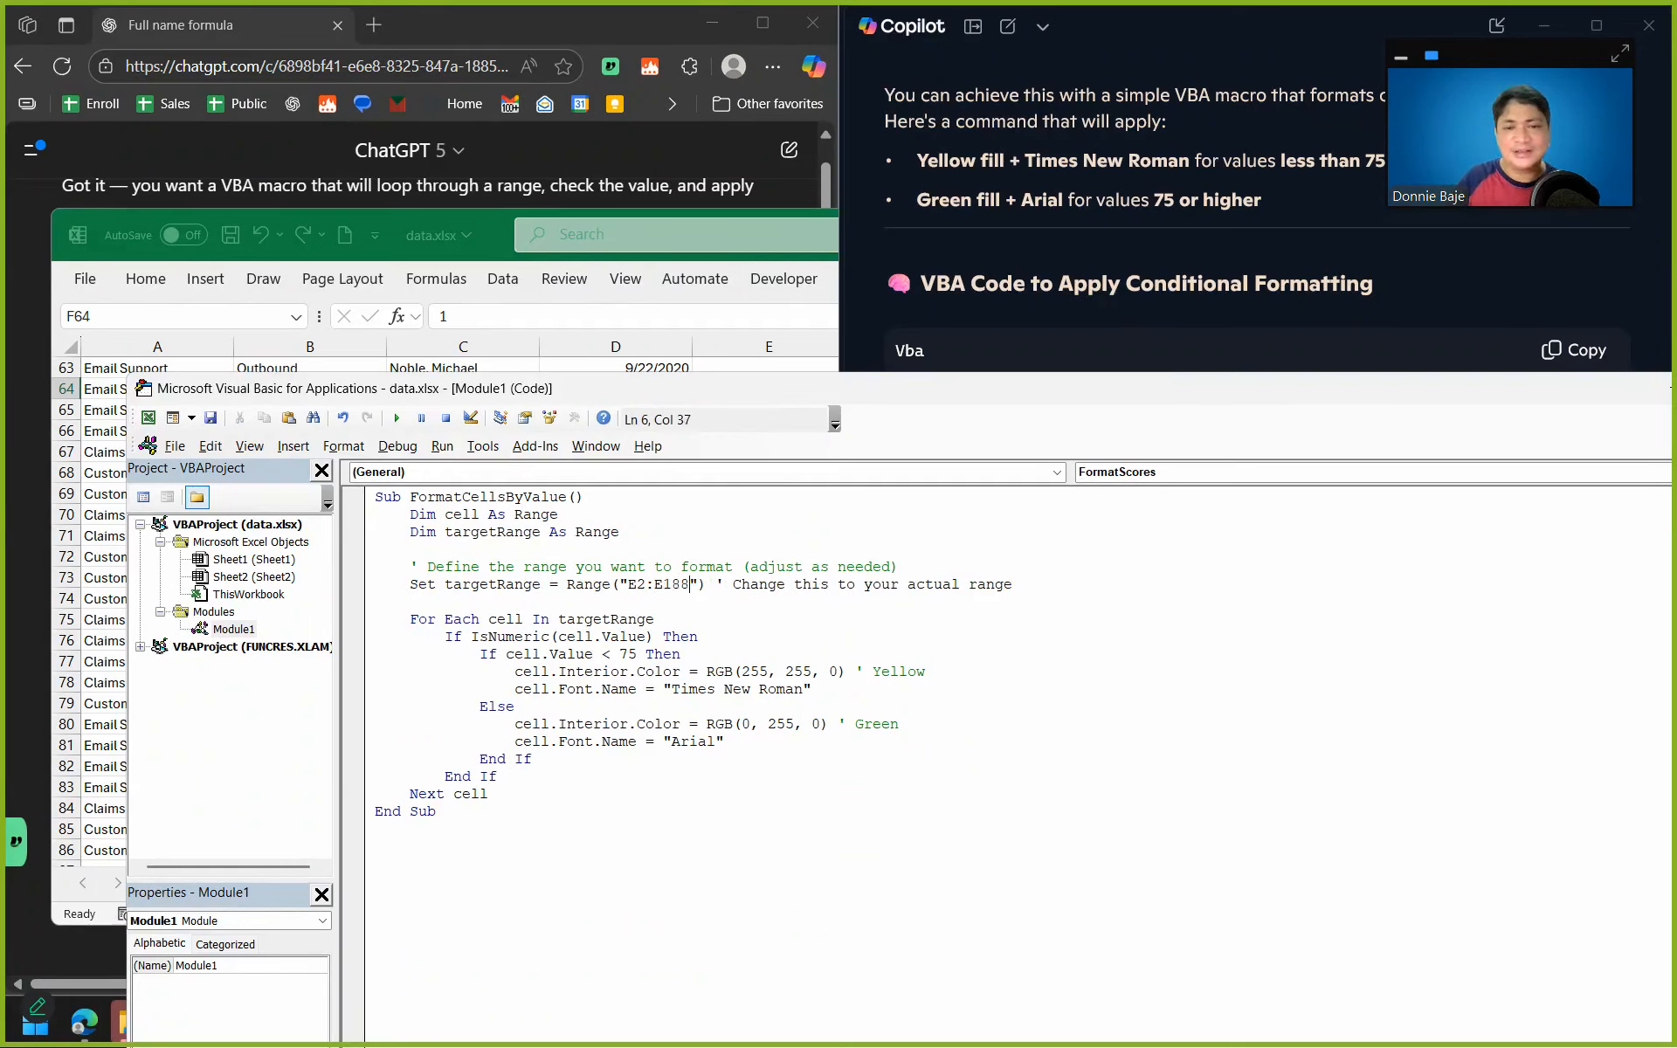
pyautogui.click(602, 653)
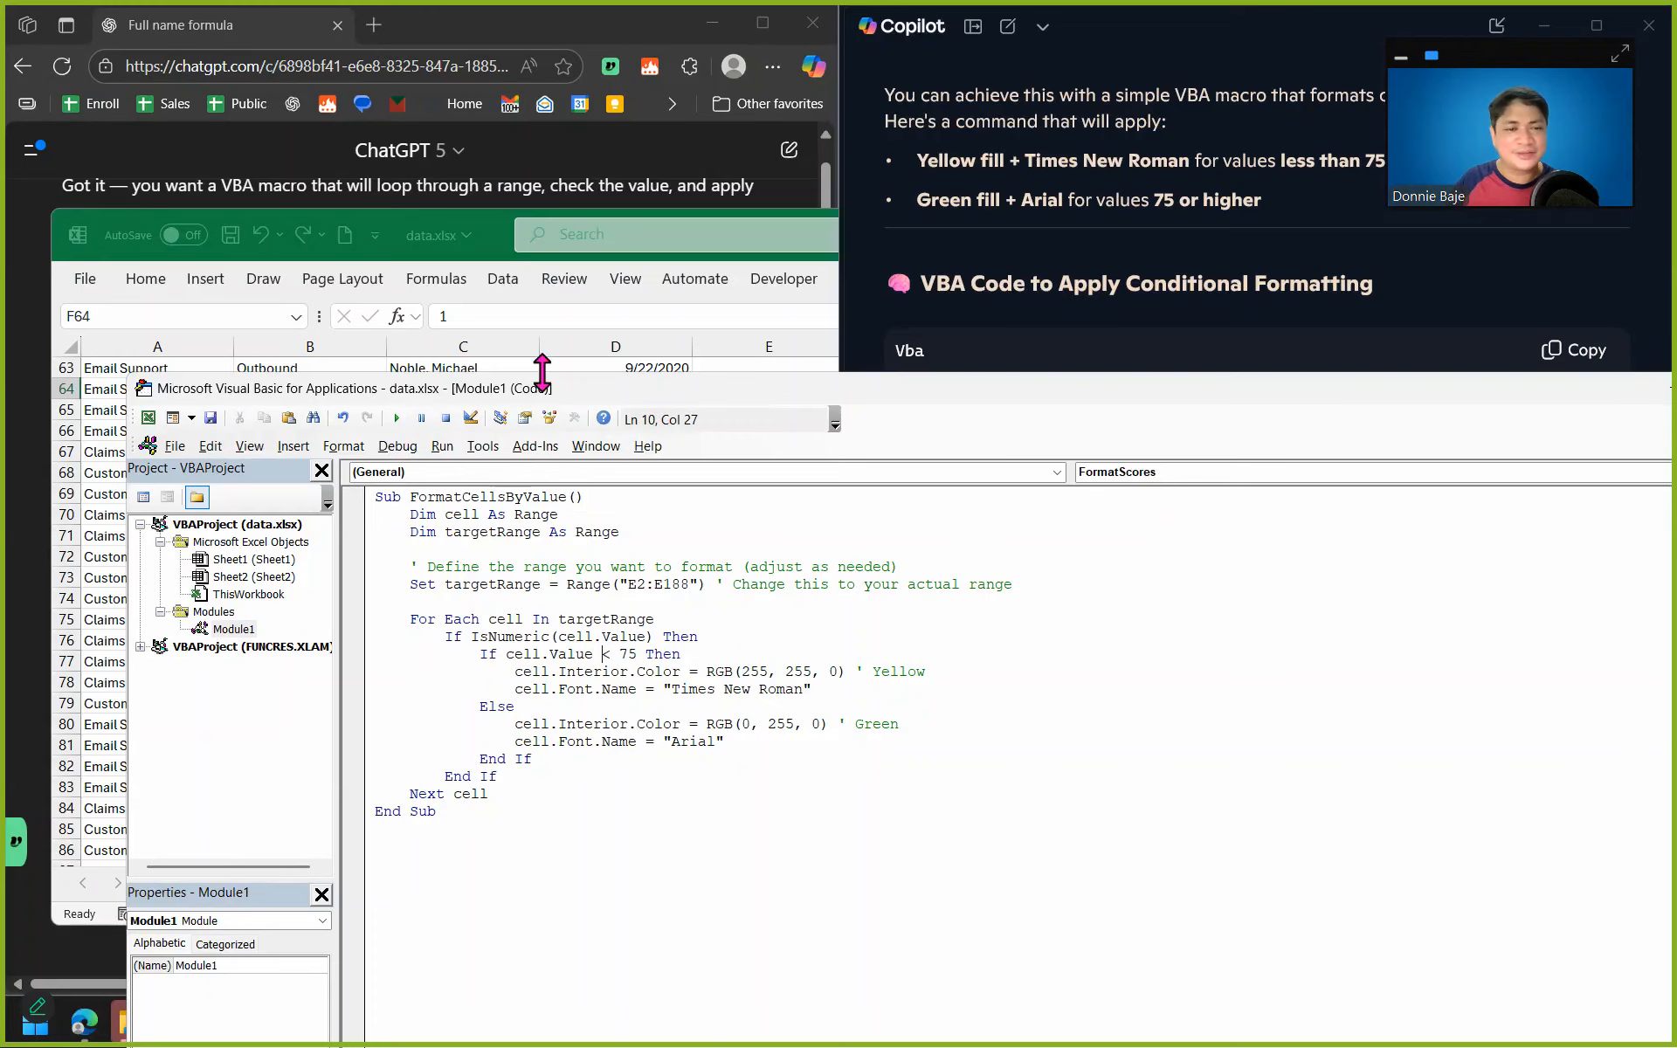
# Clear the fill color from the entire column E on Sheet1 of data.xlsx.
pyautogui.click(654, 369)
pyautogui.click(746, 348)
pyautogui.click(143, 279)
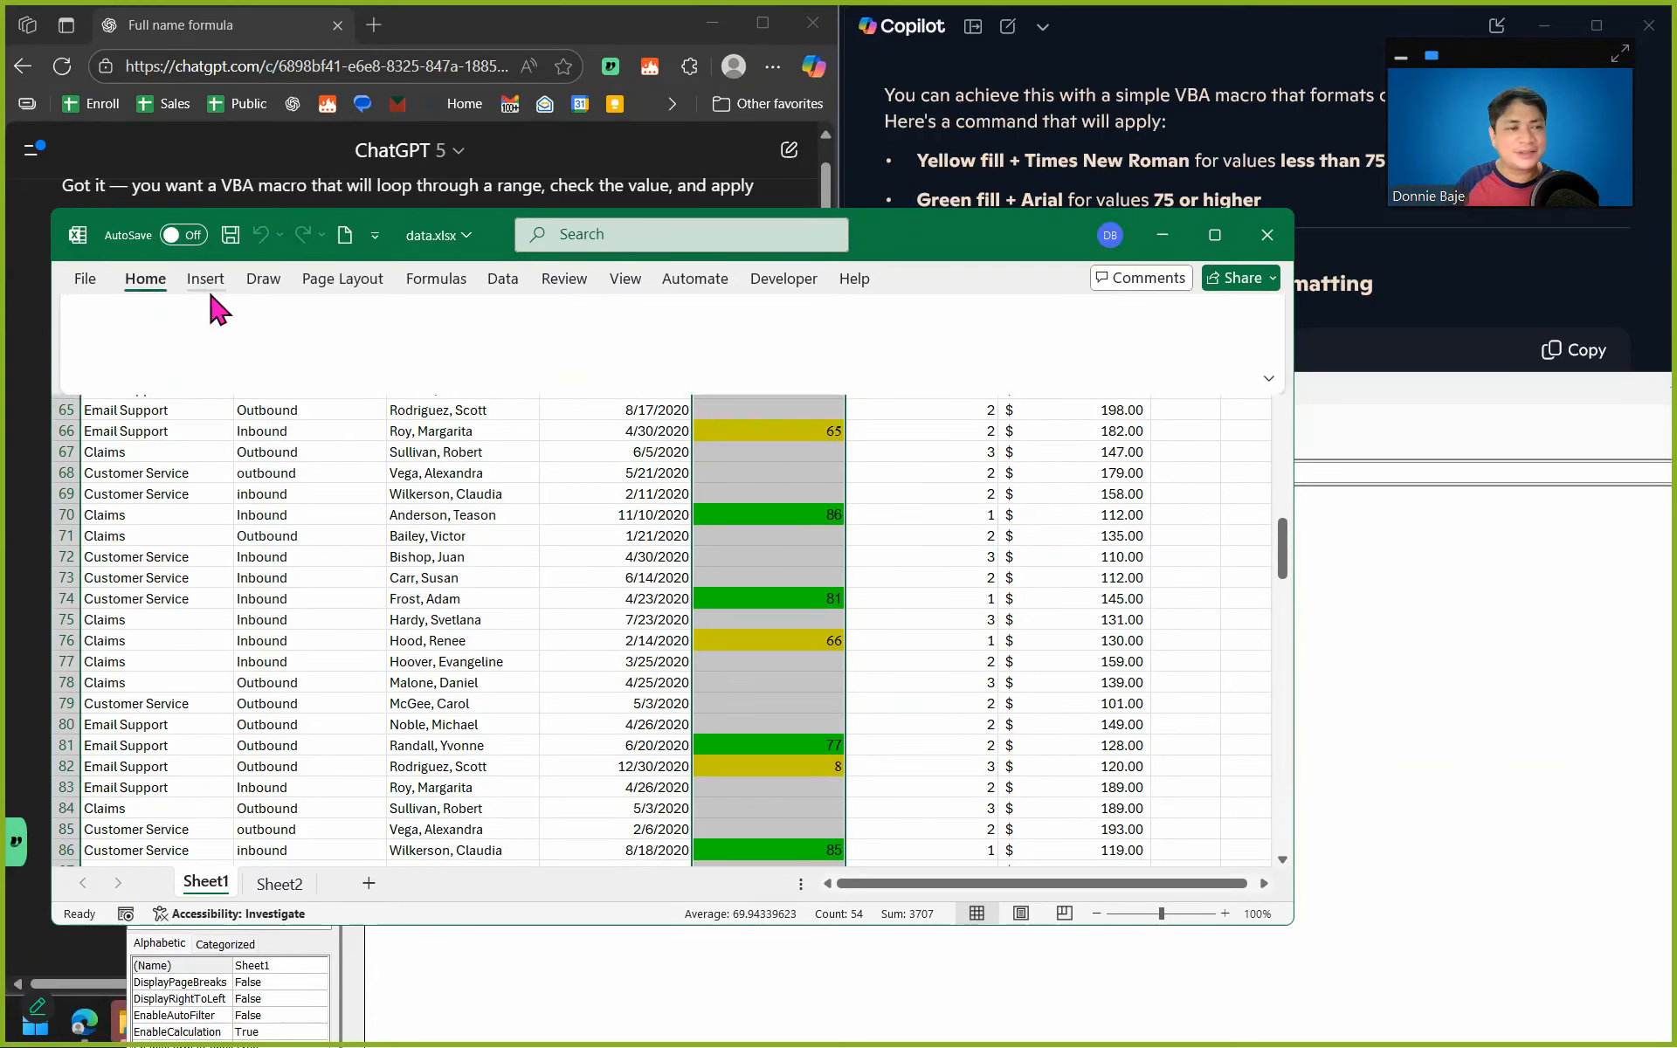
pyautogui.click(271, 367)
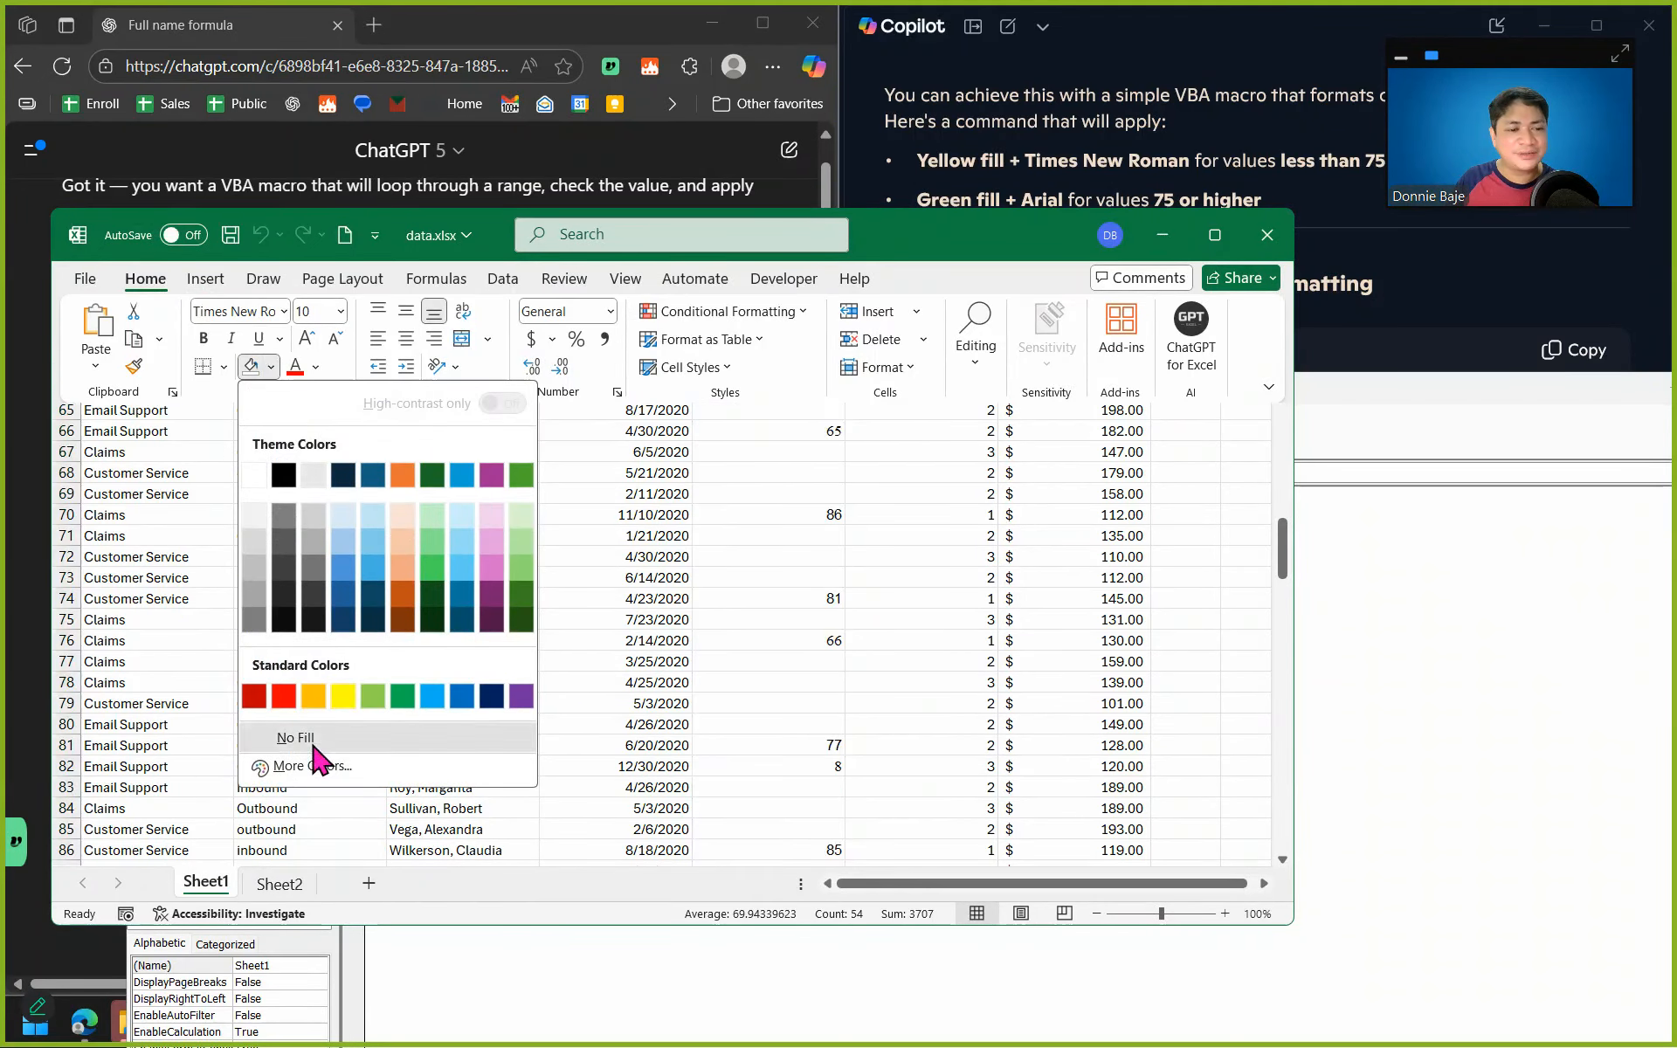
pyautogui.click(312, 758)
pyautogui.click(1020, 684)
# Run the FormatCellsByValue macro, minimize the VBA editor and check the fills in column E.
pyautogui.click(1460, 655)
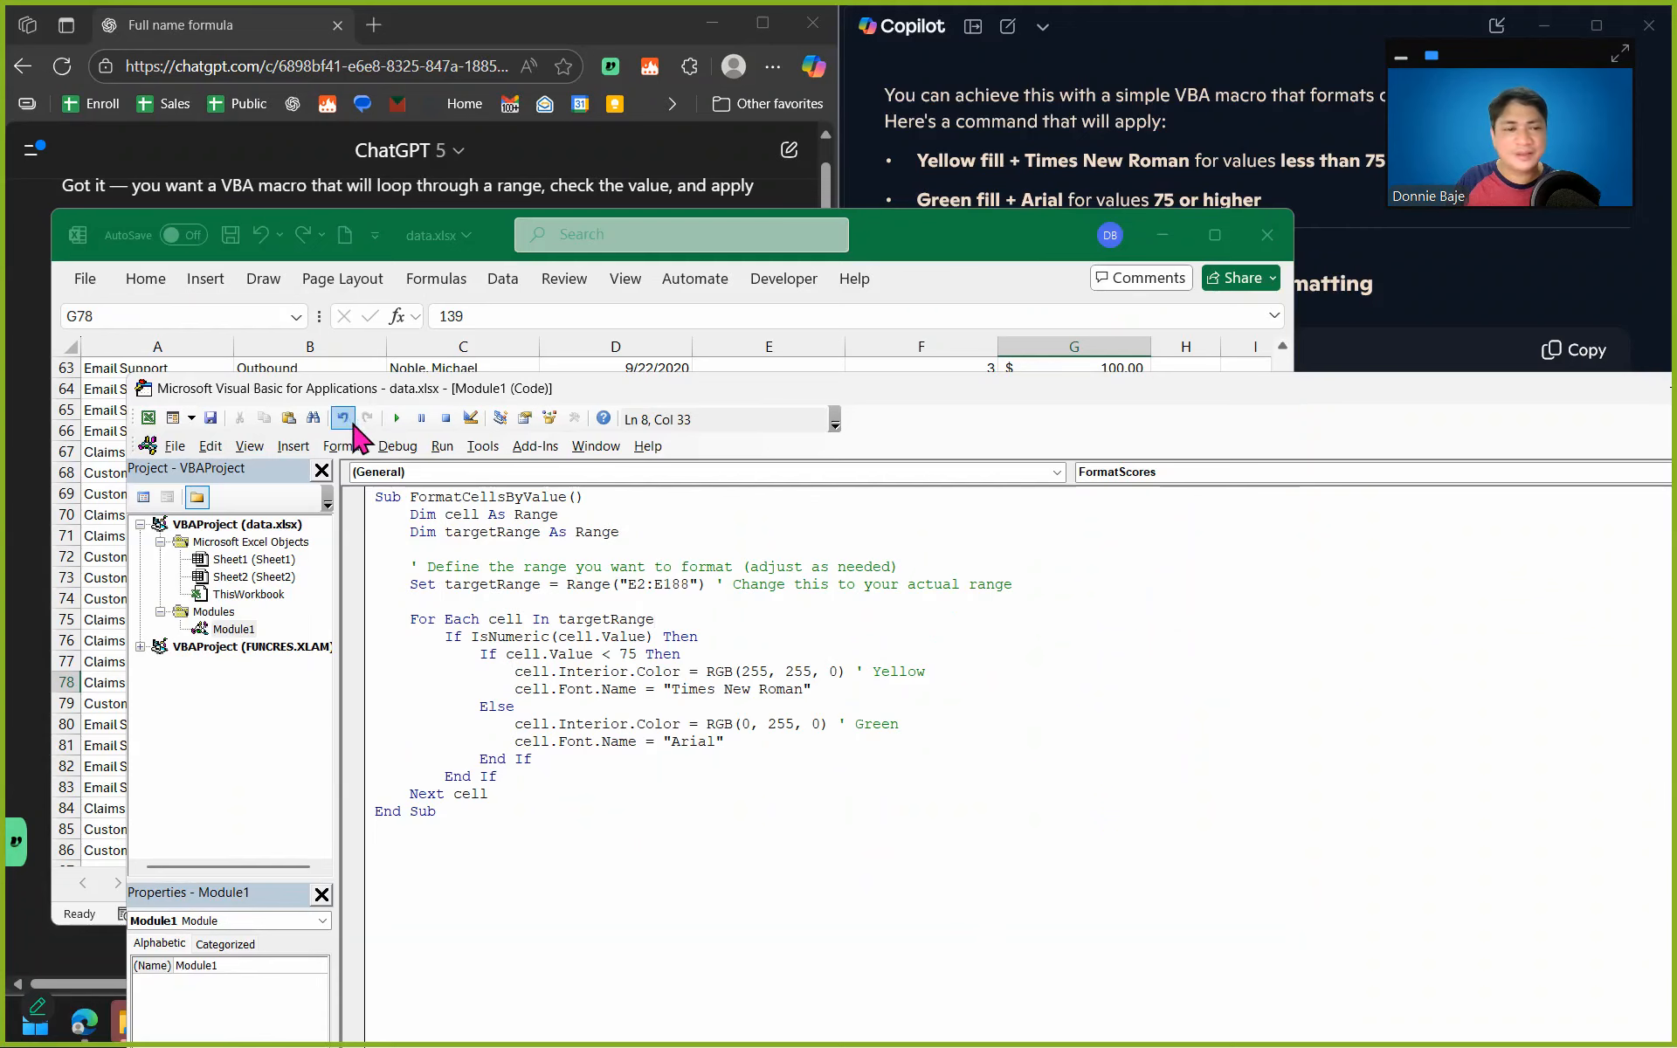
pyautogui.click(397, 418)
pyautogui.click(616, 350)
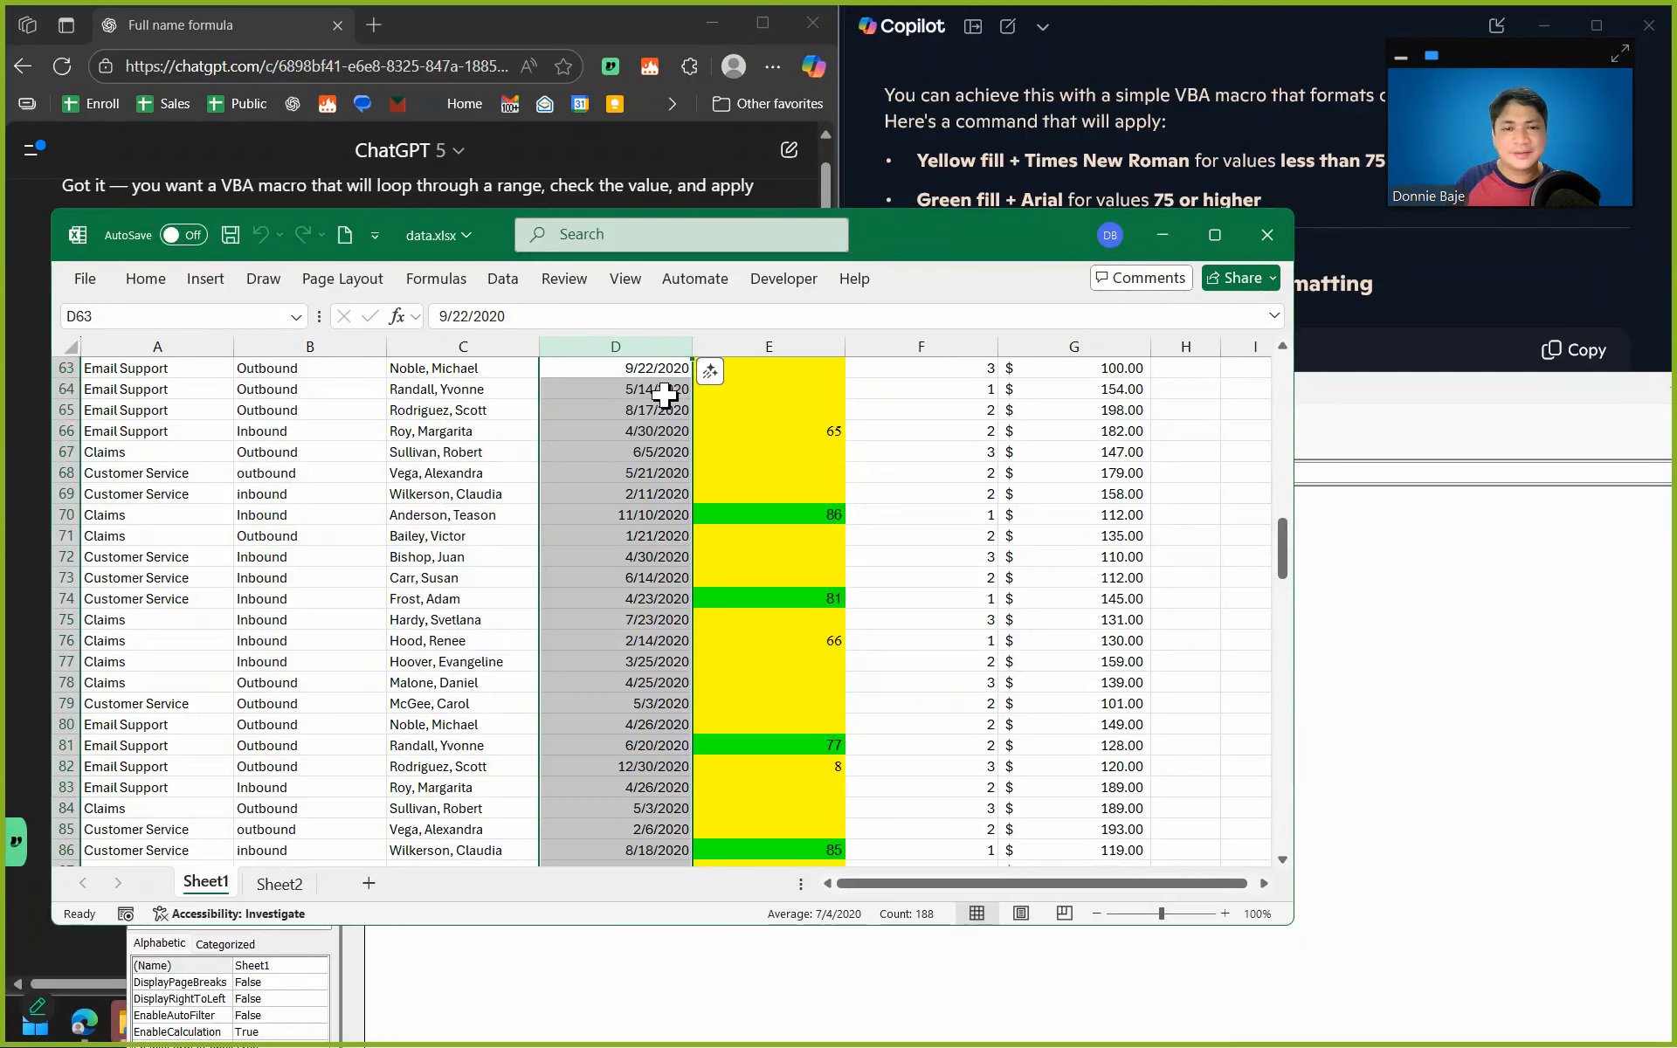
pyautogui.click(1504, 623)
pyautogui.moveTo(1553, 392); pyautogui.dragTo(1164, 475)
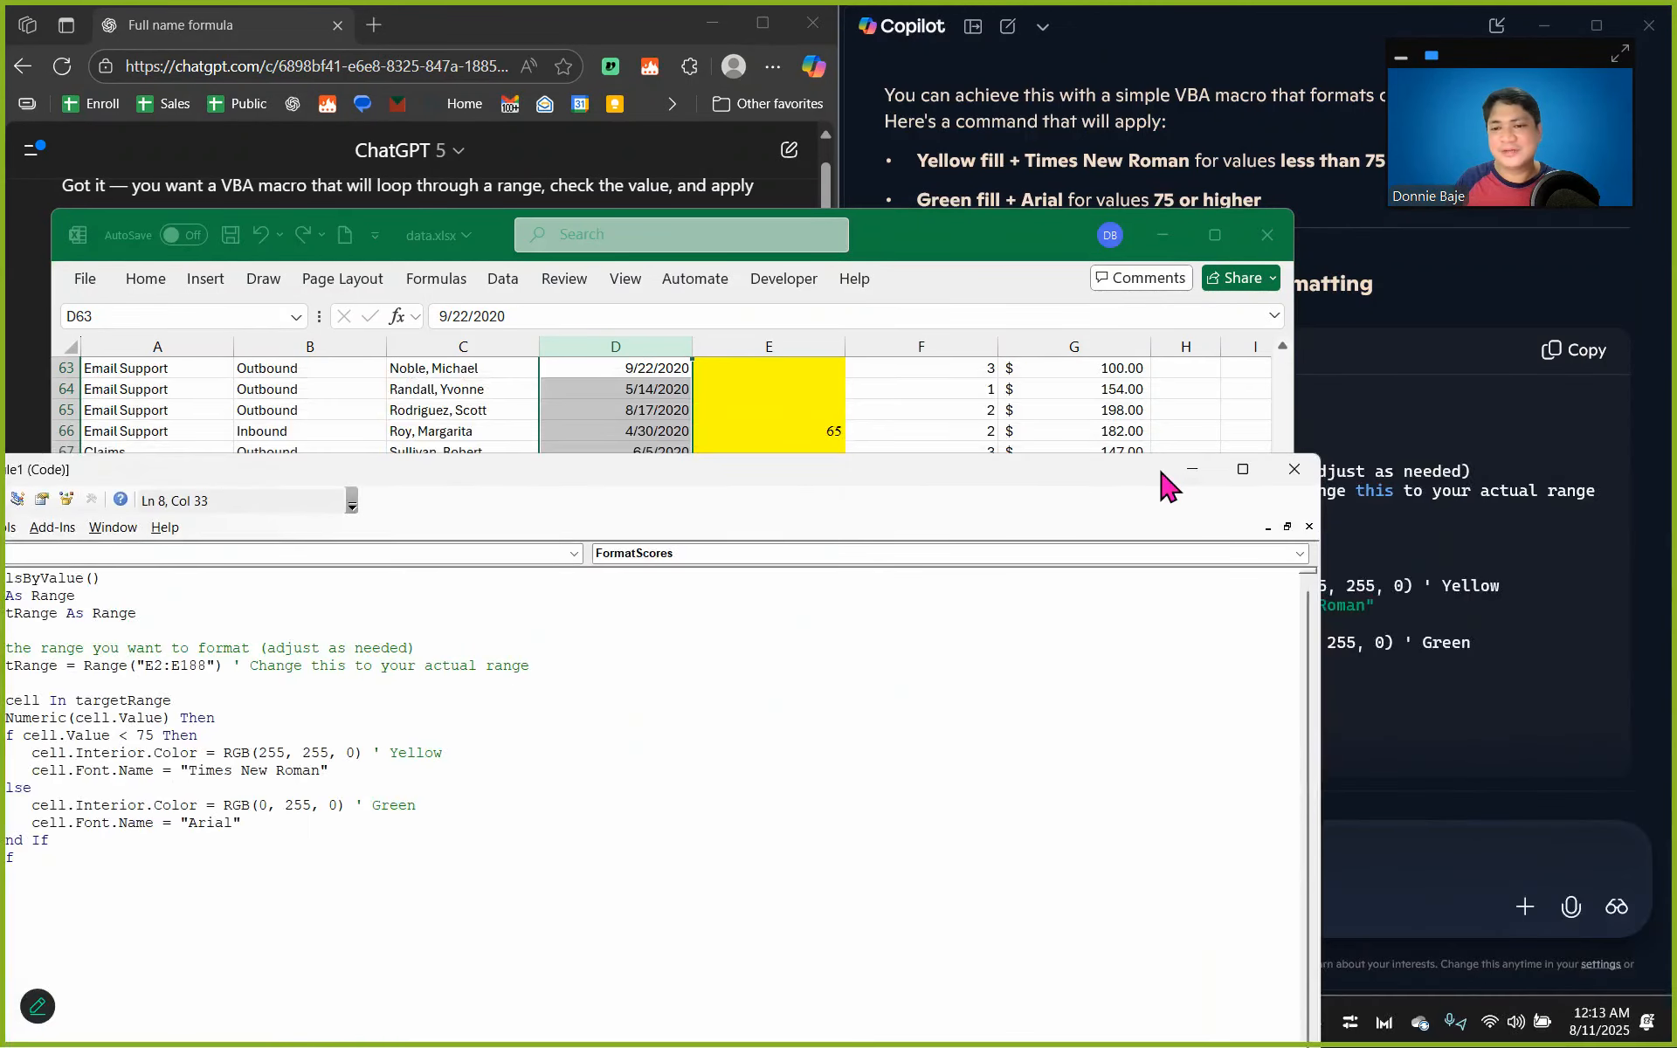
pyautogui.click(1191, 469)
pyautogui.click(1074, 473)
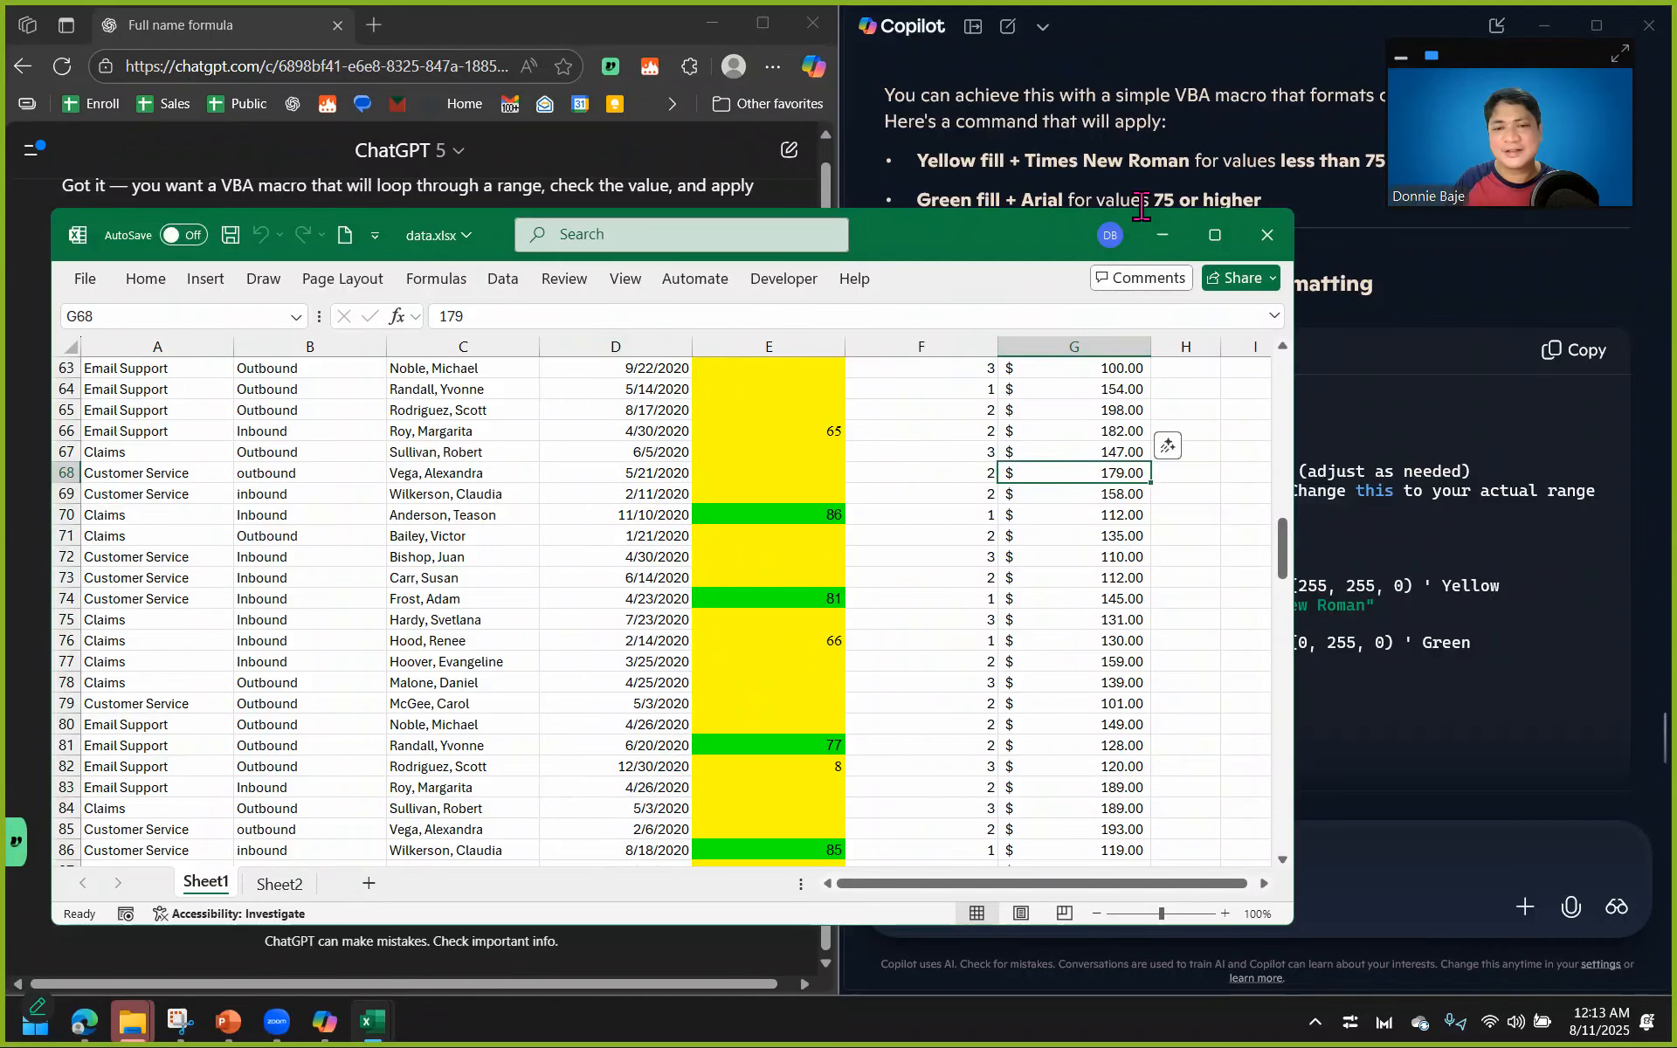
# Minimize the workbook, switch to PowerPoint and enter 5 as ChatGPT's Accuracy score for Creating a VBA Code.
pyautogui.click(1162, 234)
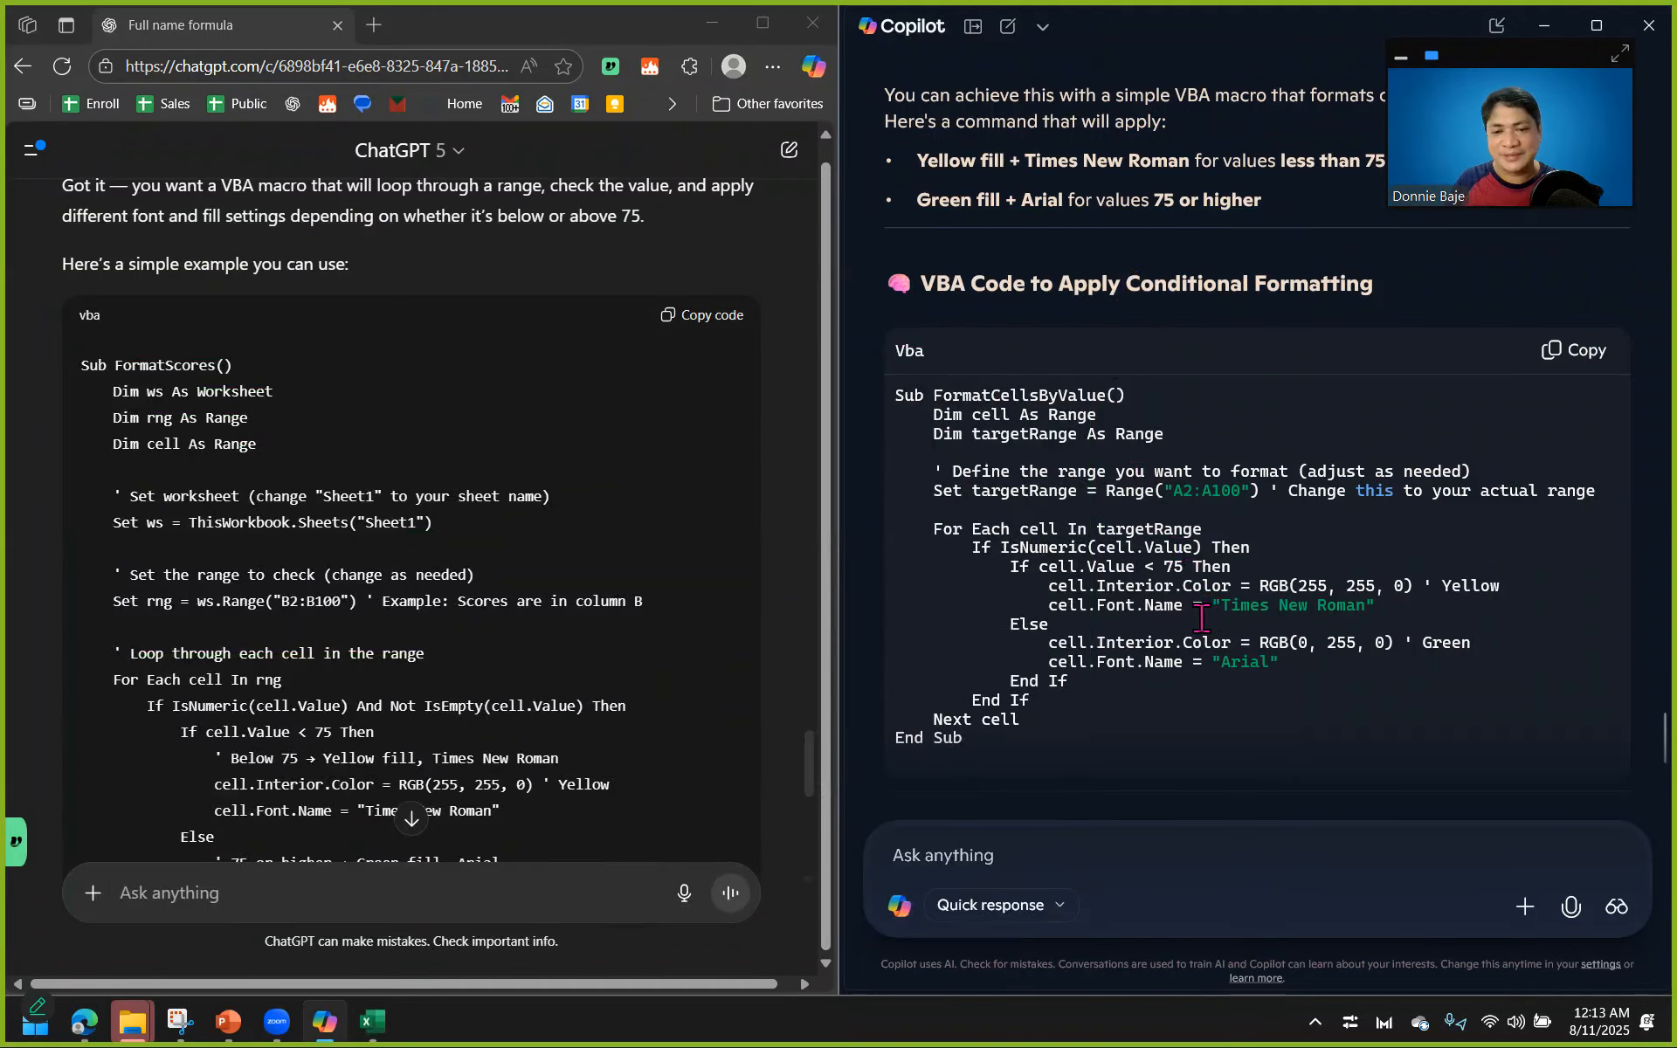
pyautogui.click(228, 1021)
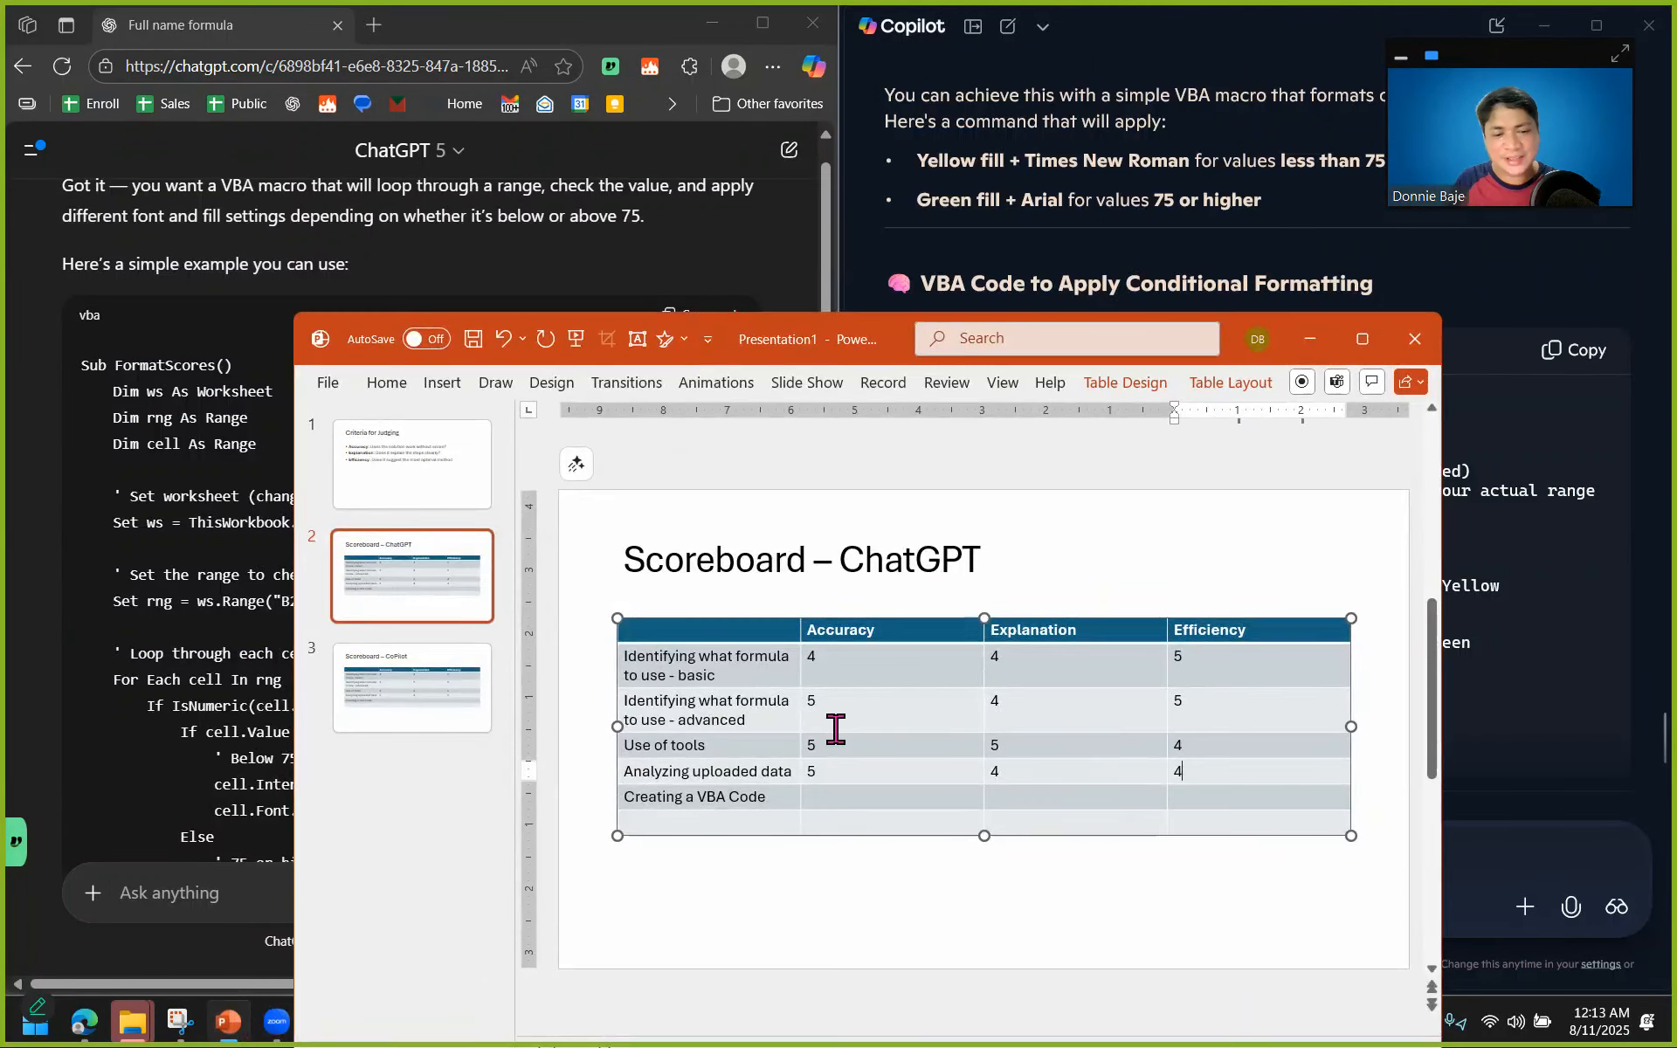
pyautogui.click(865, 794)
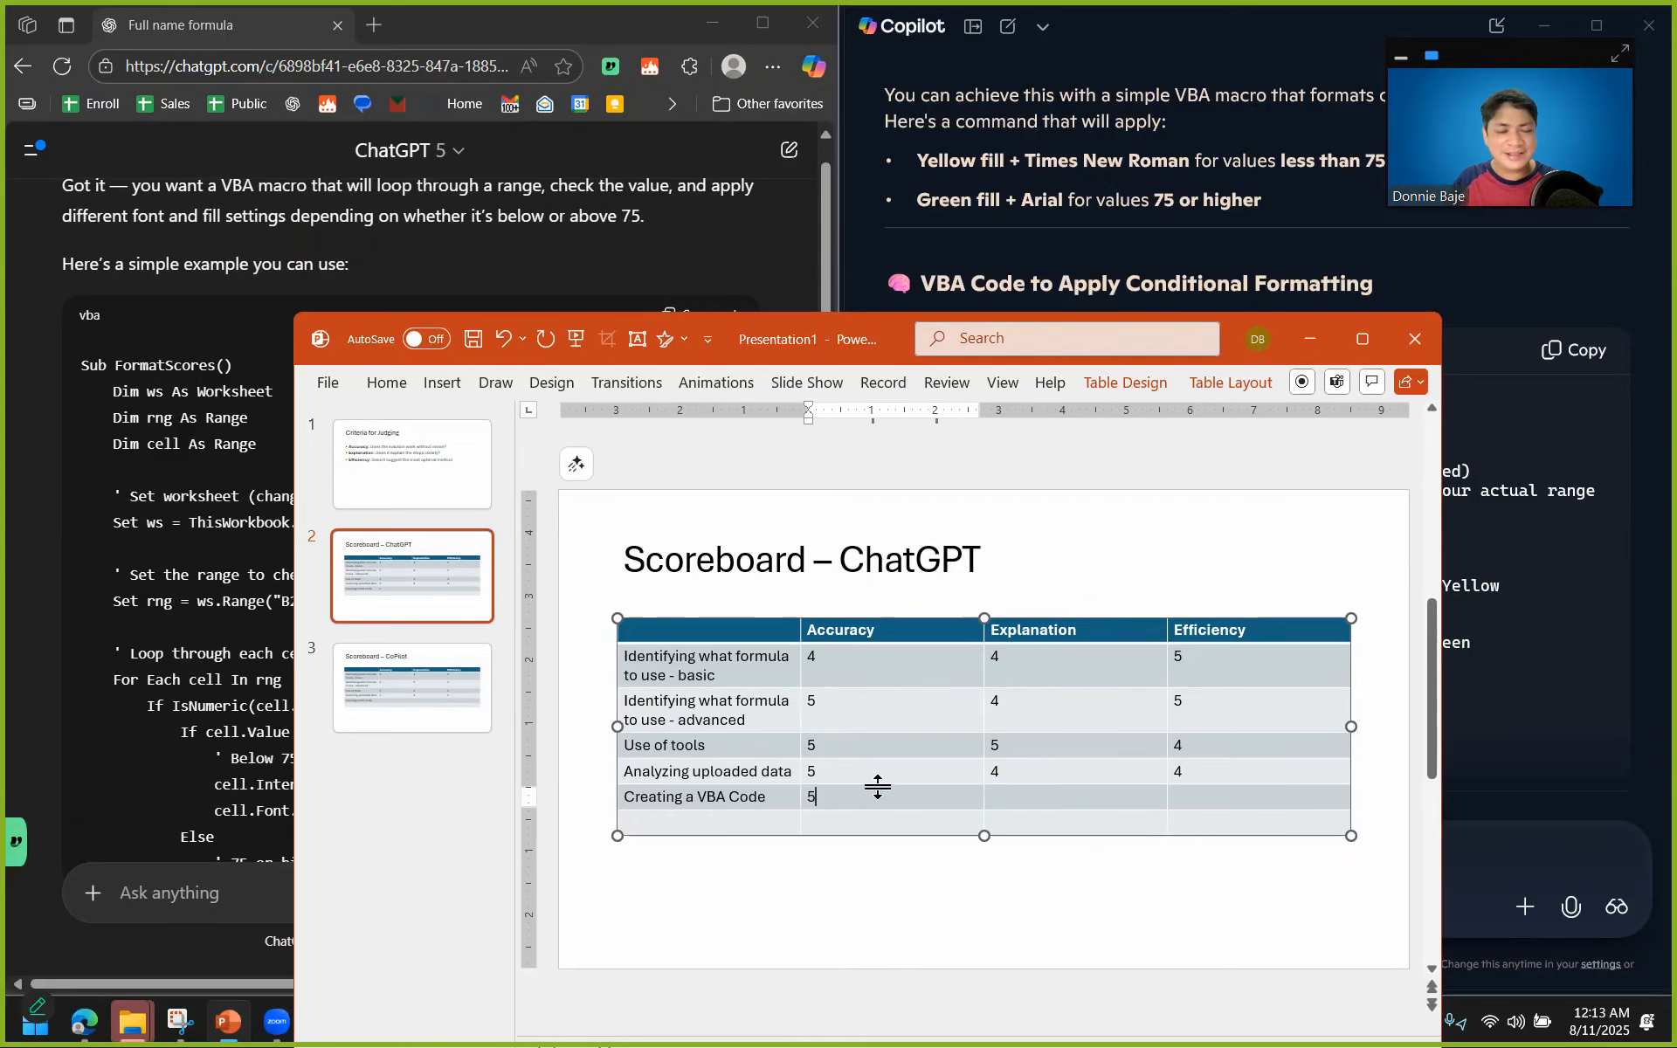
# Review both assistants' code and usage instructions, and enter 4 as Copilot's Accuracy score for Creating a VBA Code.
pyautogui.click(1562, 568)
pyautogui.scroll(-10, 1504, 577)
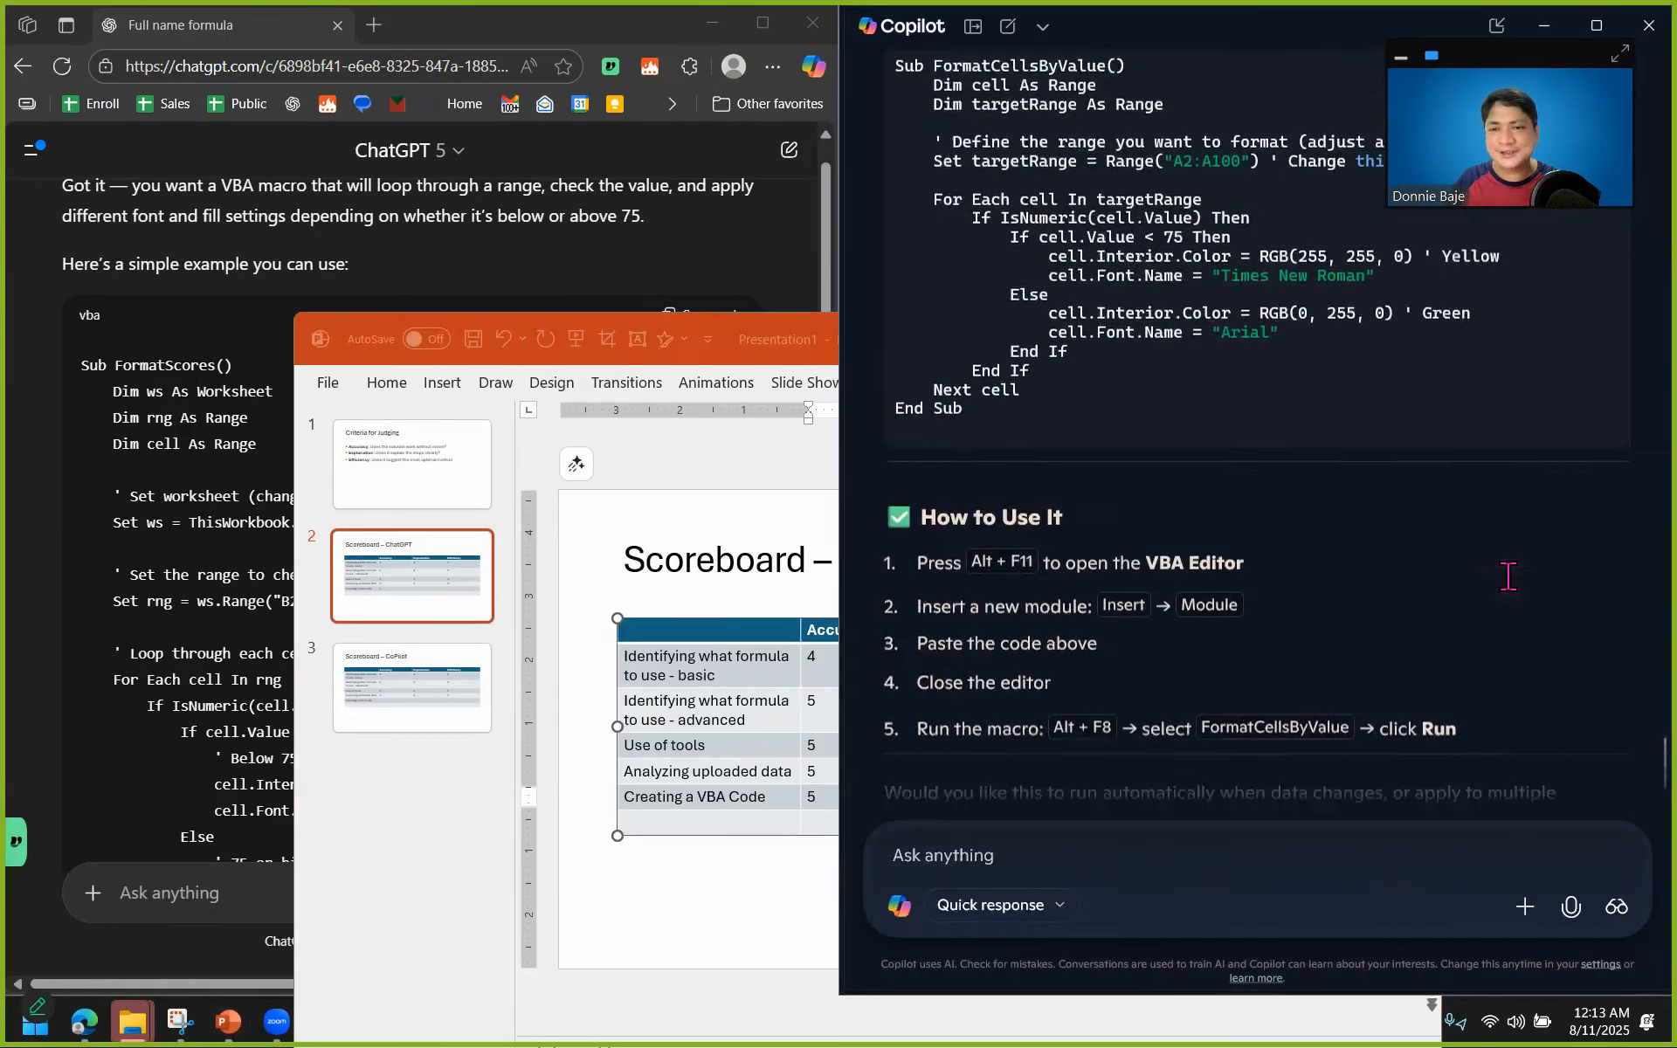
pyautogui.scroll(-7, 169, 600)
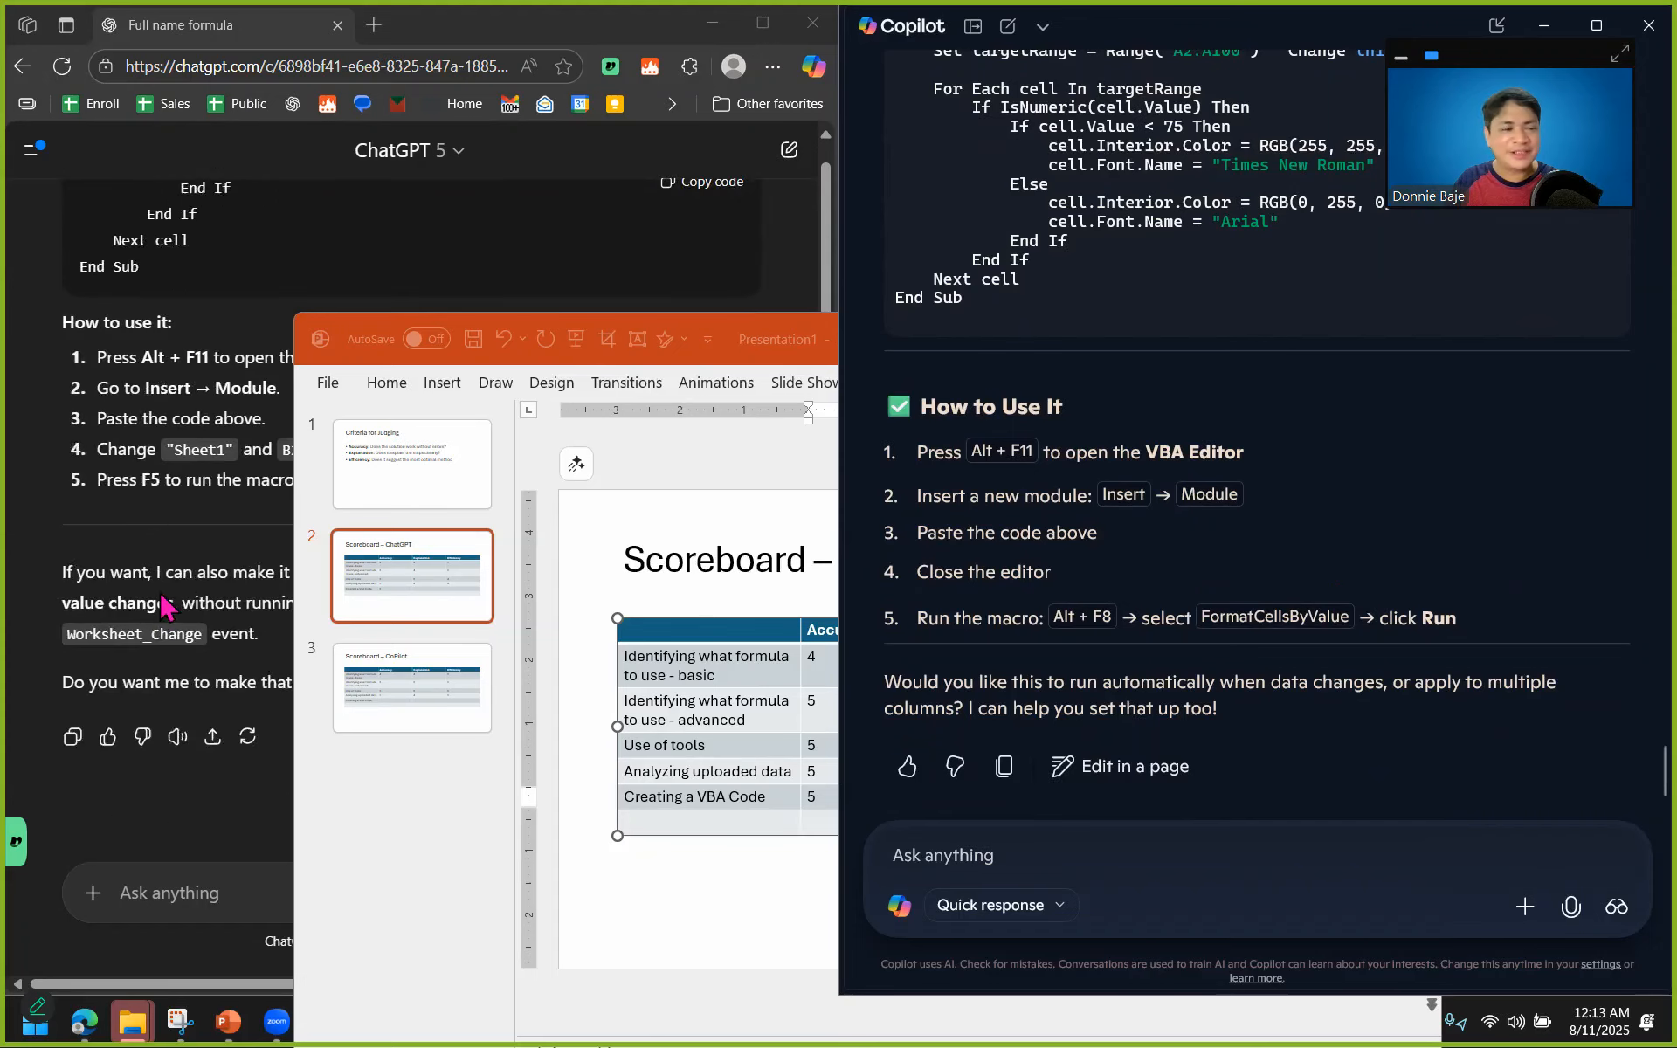
pyautogui.scroll(5, 166, 607)
pyautogui.scroll(1, 168, 609)
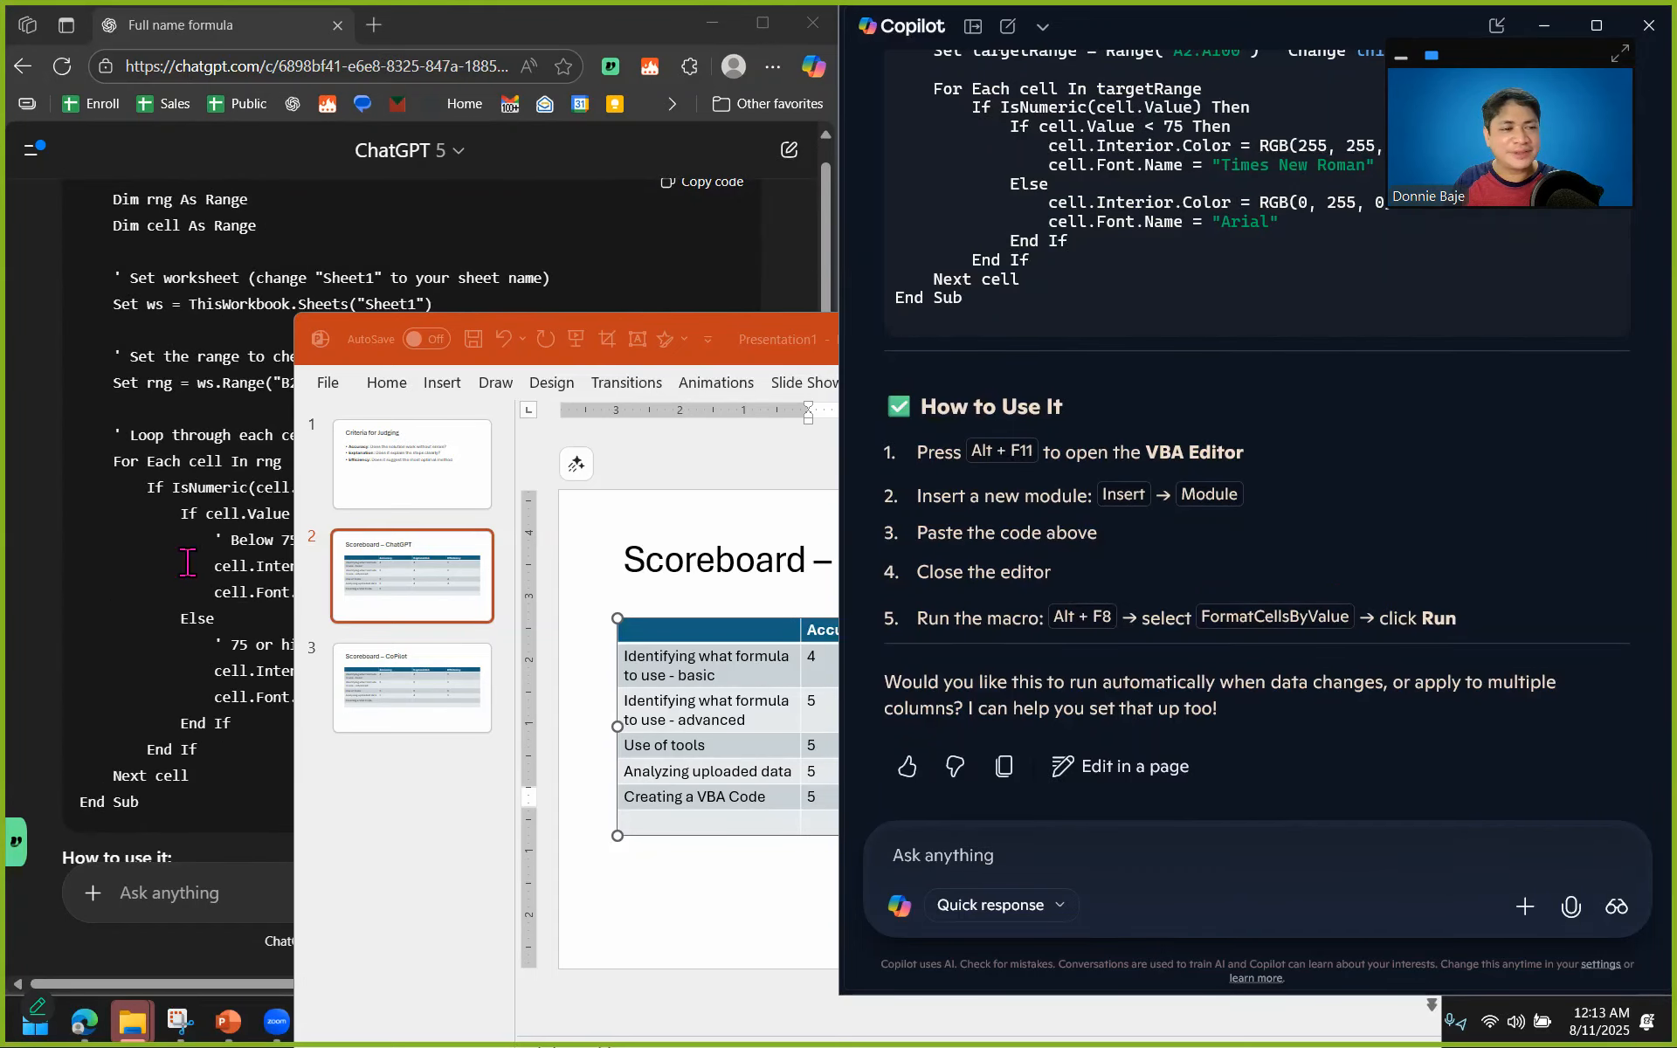
pyautogui.click(414, 664)
pyautogui.click(844, 795)
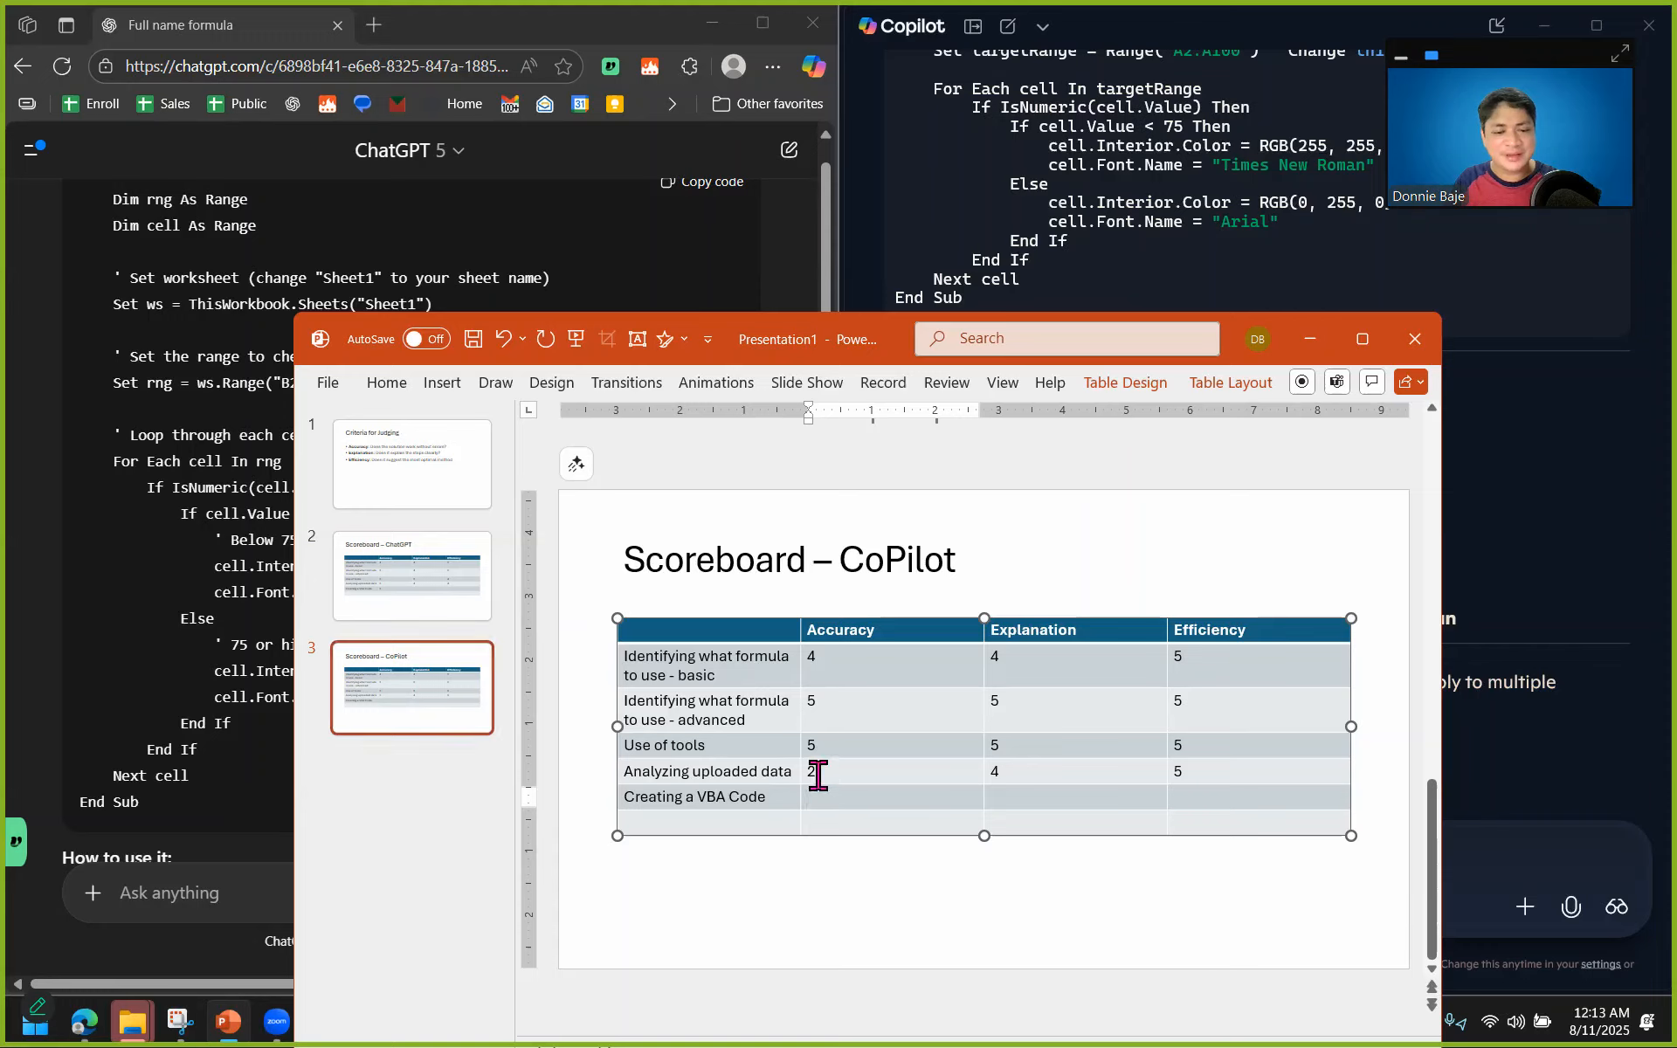
pyautogui.write('5')
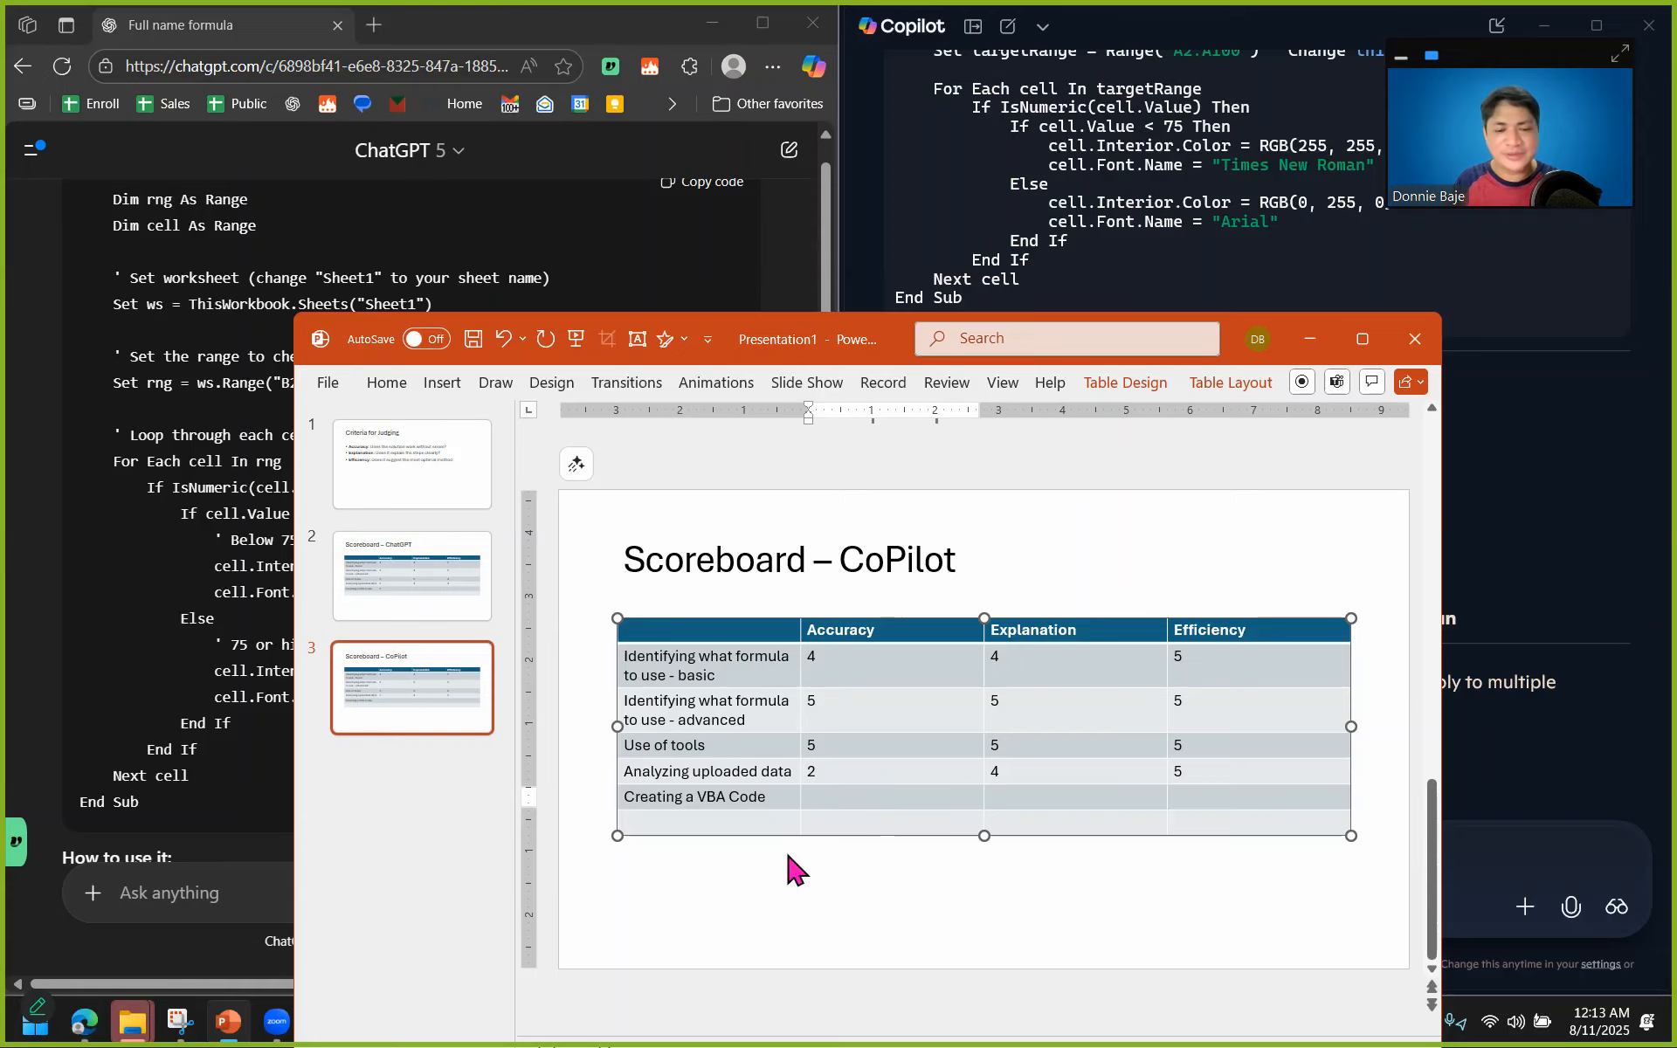
pyautogui.write('4')
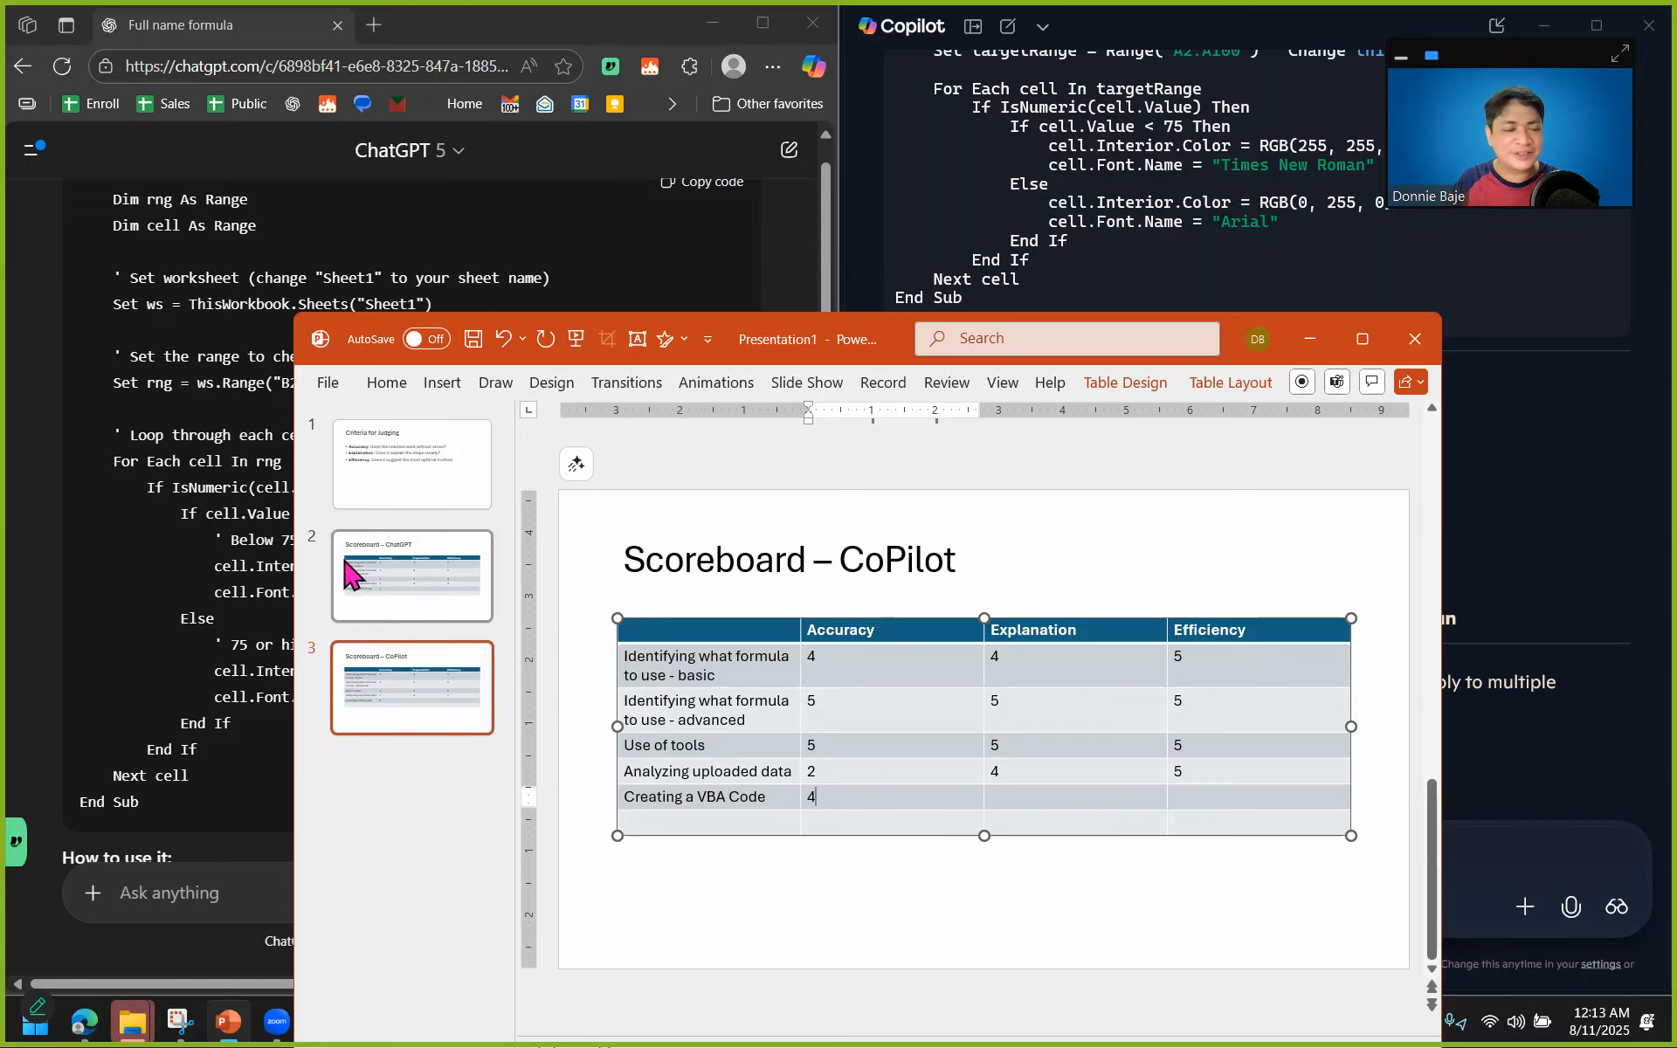
# Check ChatGPT's macro and enter 5 as its Explanation score for Creating a VBA Code on the ChatGPT scoreboard.
pyautogui.click(205, 484)
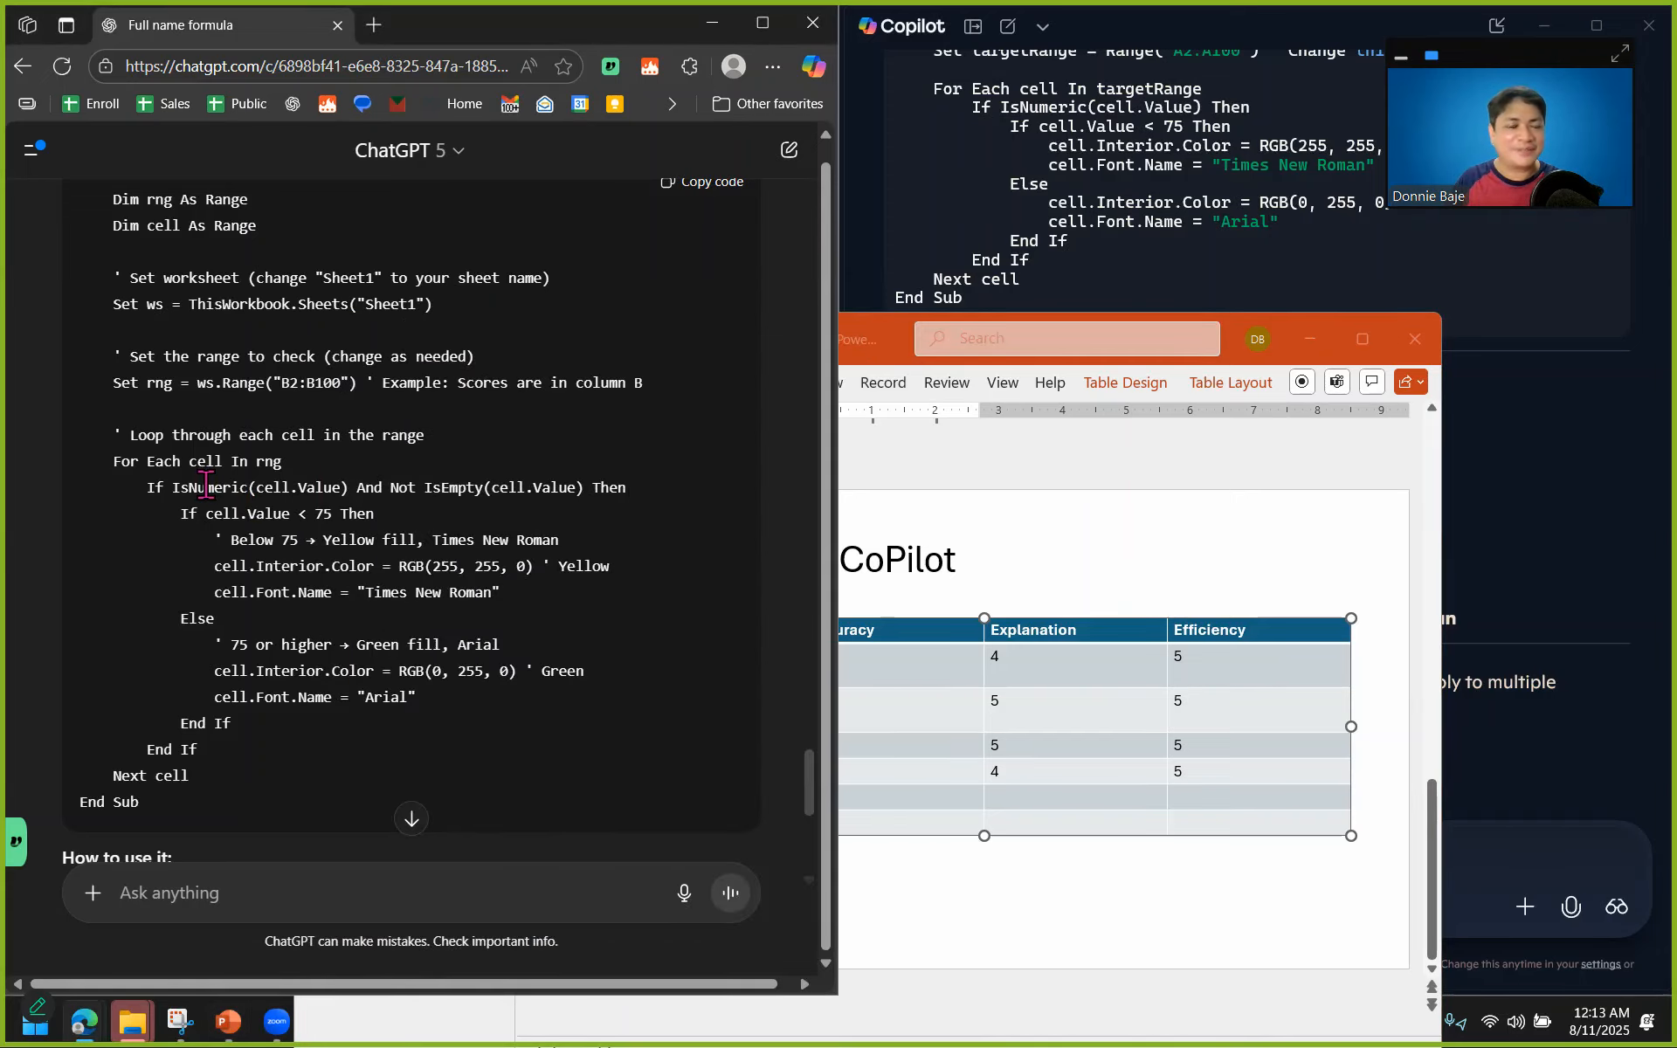
pyautogui.click(981, 692)
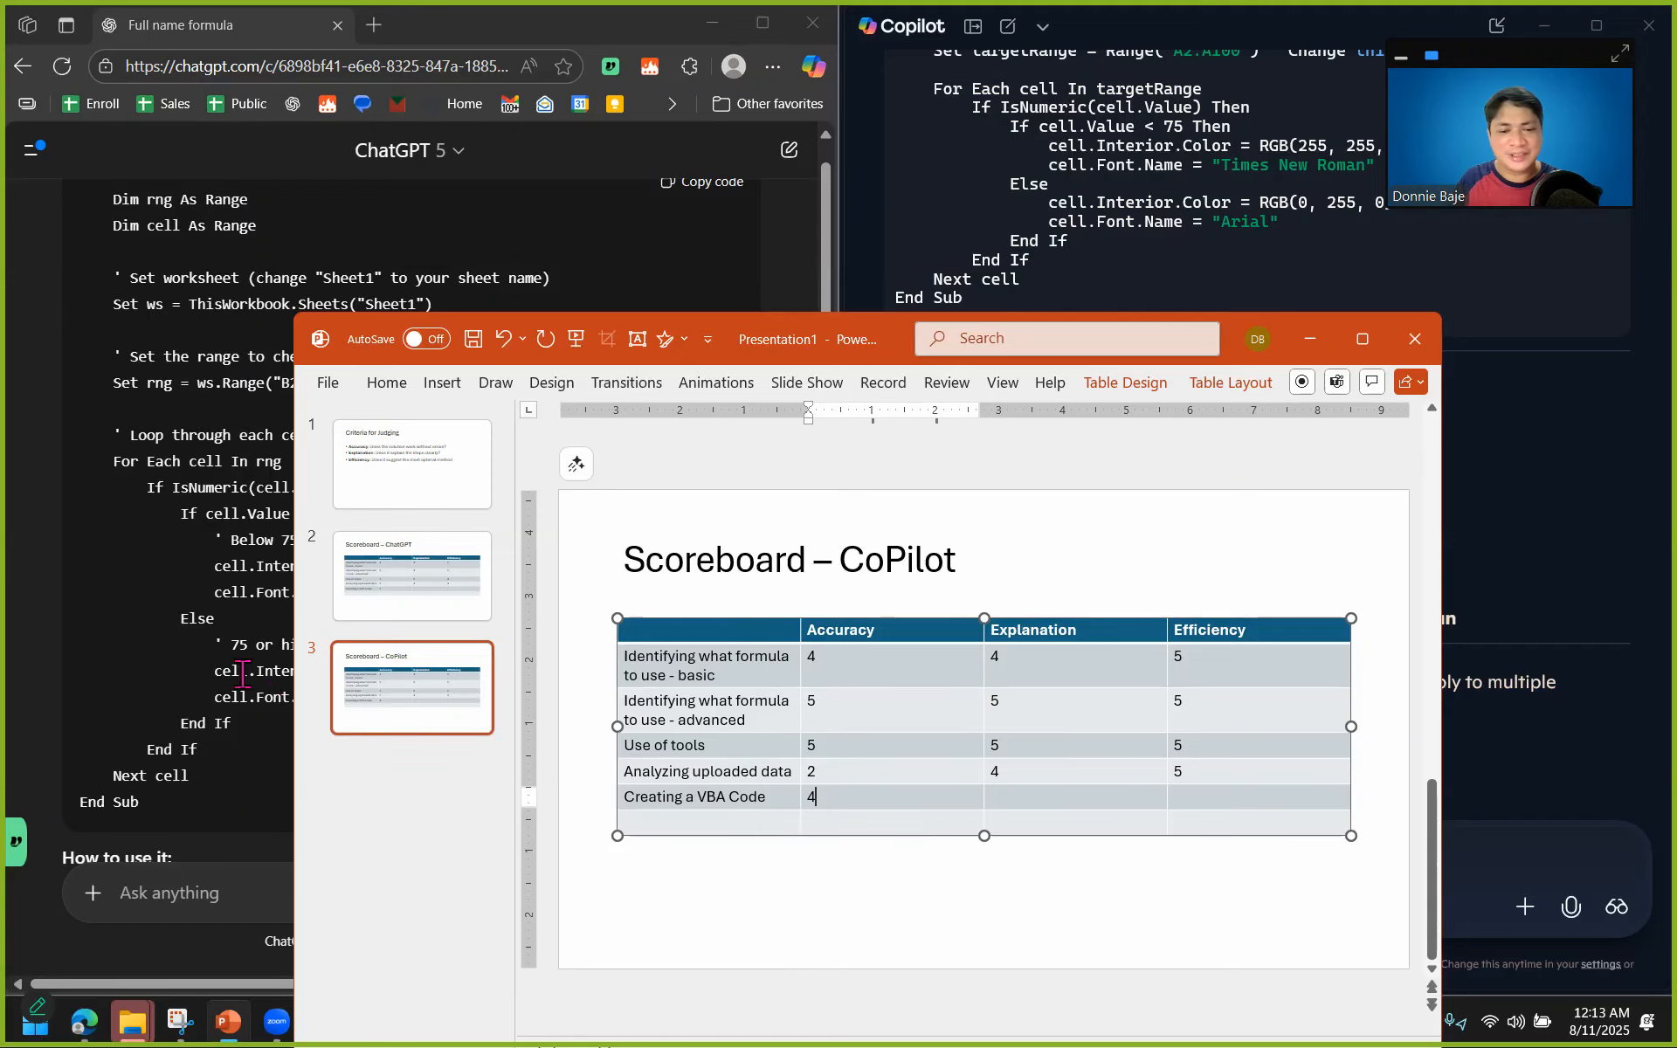
pyautogui.click(436, 610)
pyautogui.click(1054, 799)
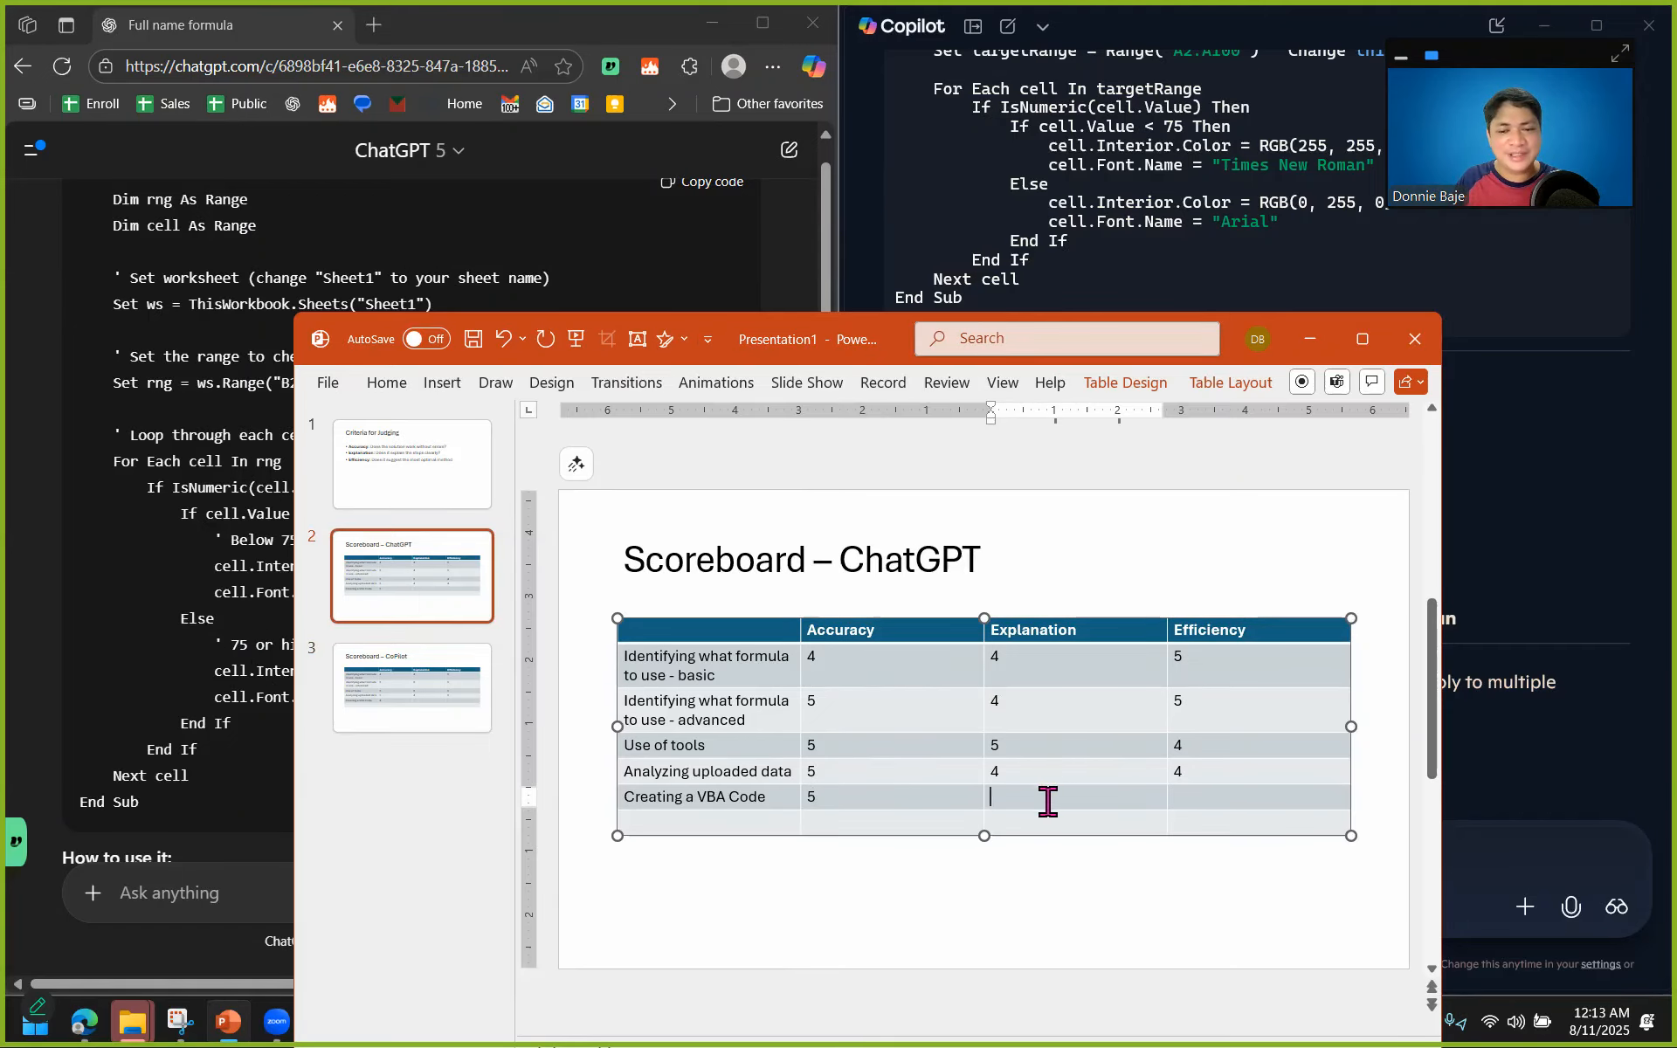
# Compare the comments in both macros, review the judging criteria and enter 4 as Copilot's Explanation score for Creating a VBA Code.
pyautogui.click(264, 511)
pyautogui.moveTo(112, 435); pyautogui.dragTo(198, 440)
pyautogui.moveTo(112, 358); pyautogui.dragTo(215, 355)
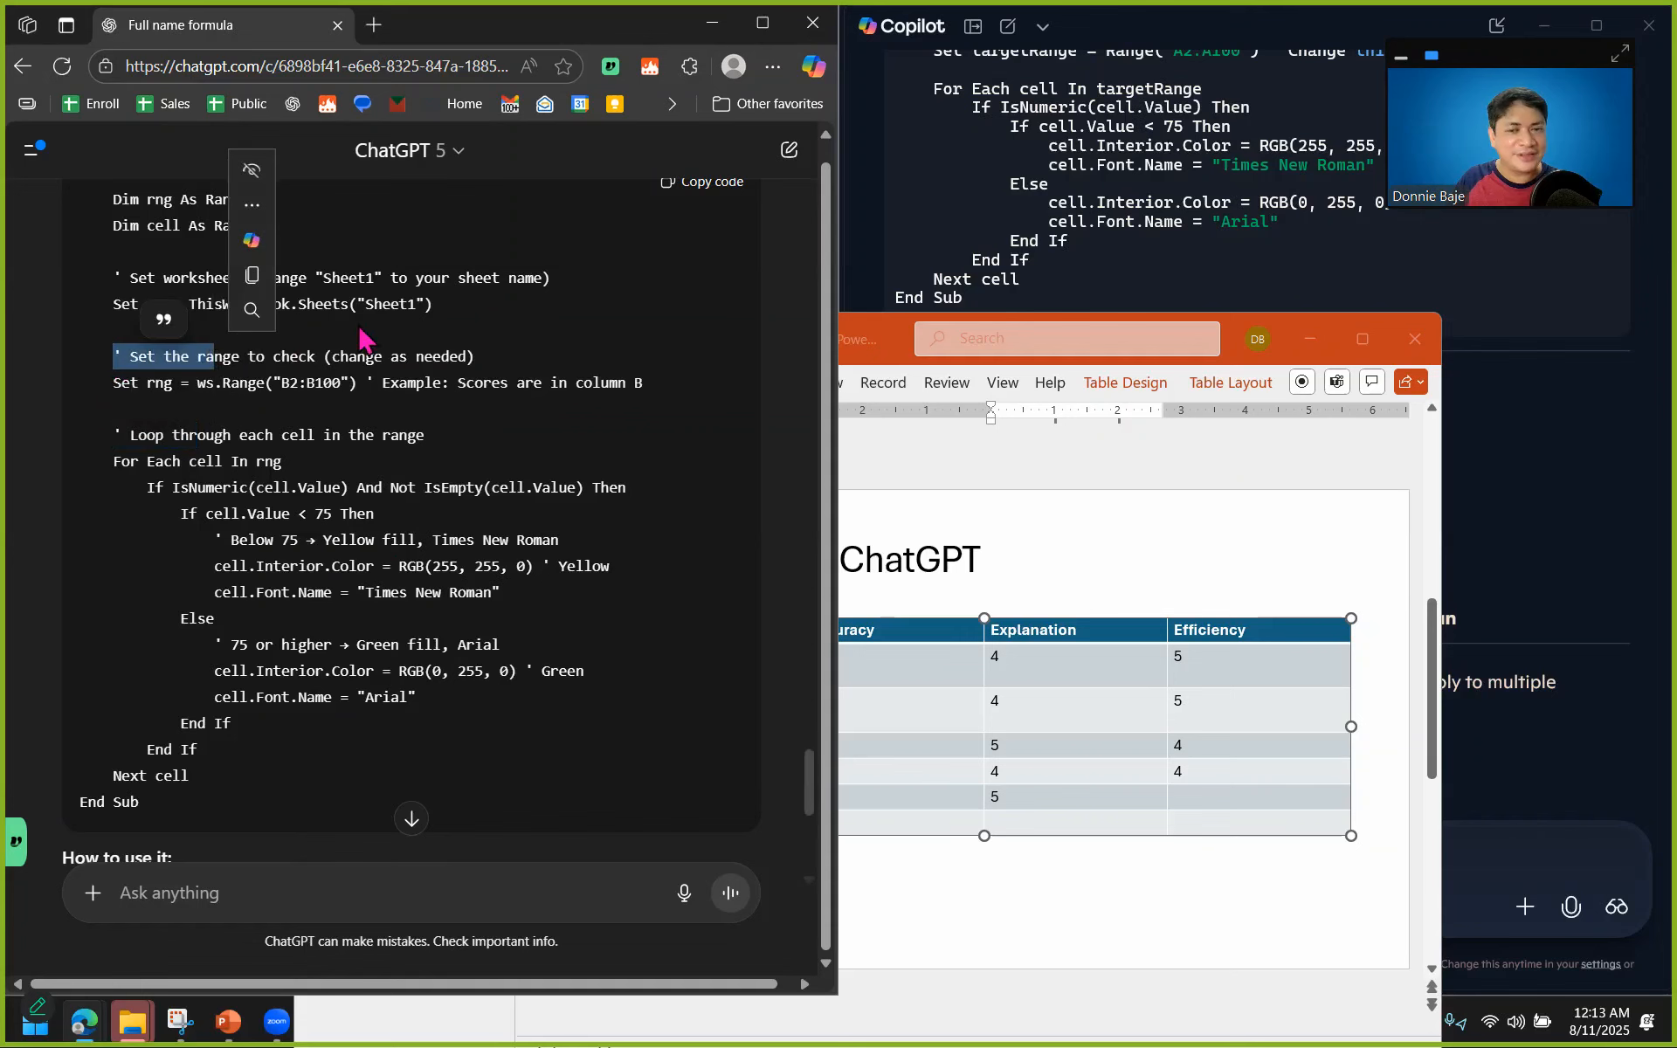
pyautogui.click(1031, 231)
pyautogui.scroll(2, 1088, 367)
pyautogui.scroll(1, 1092, 387)
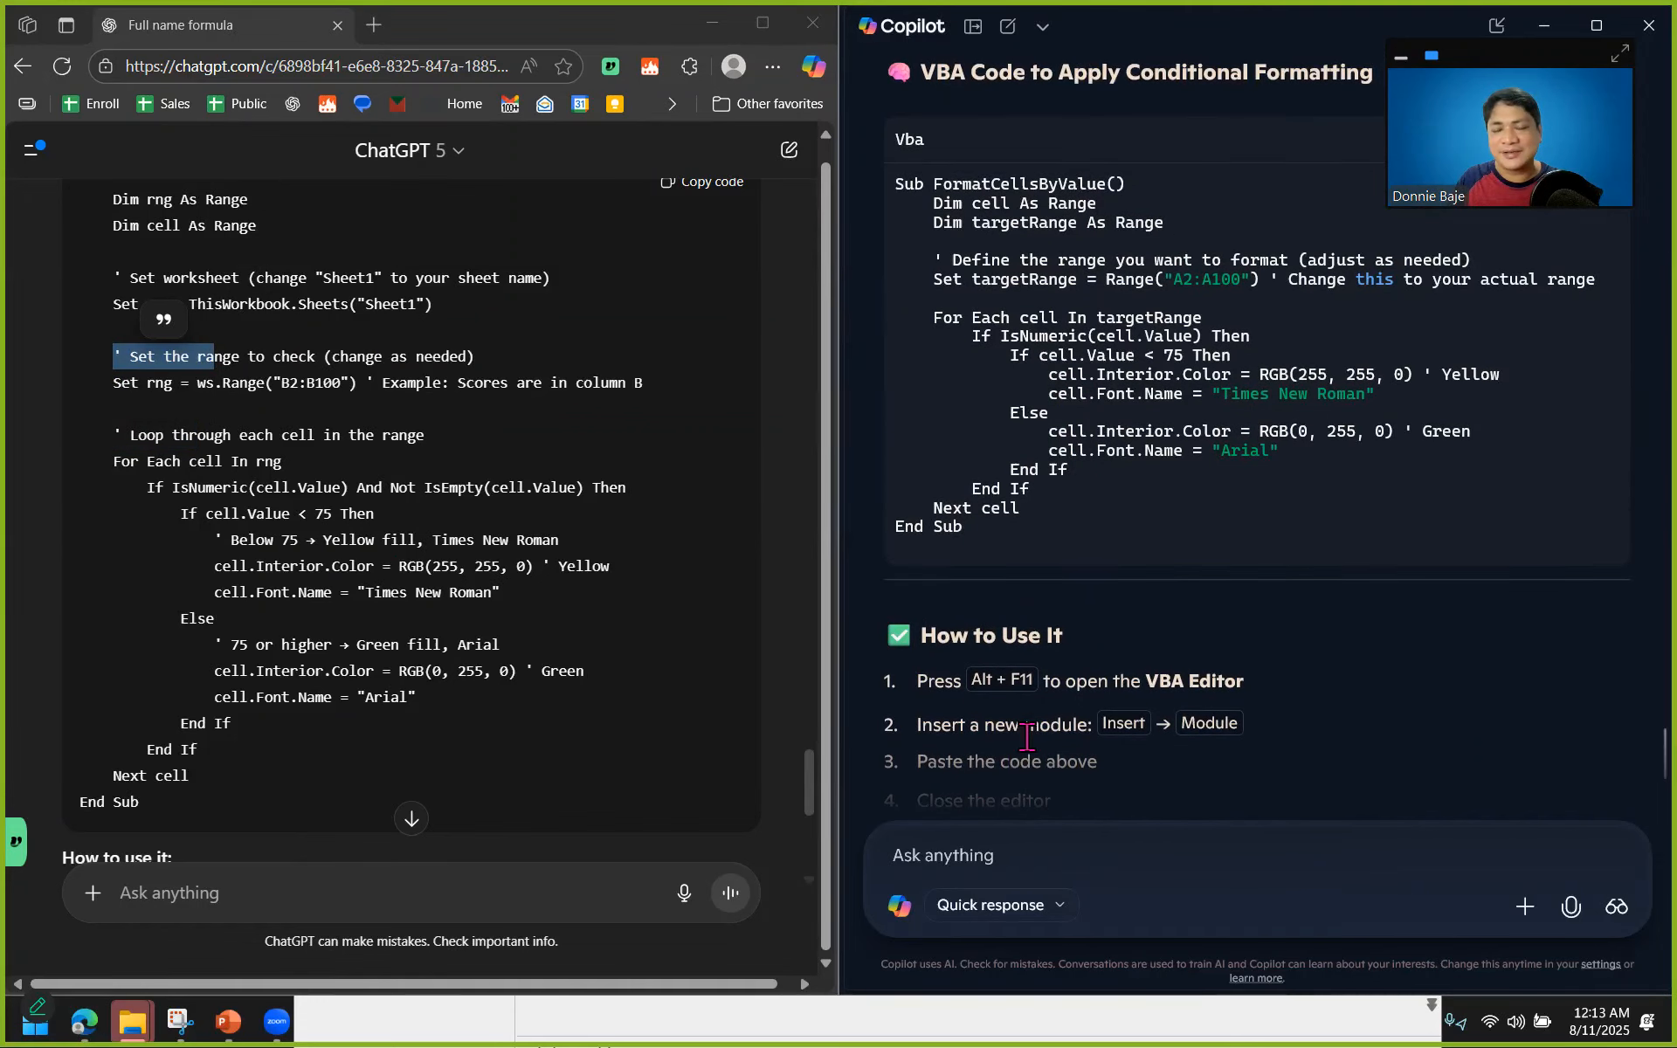
pyautogui.click(919, 1040)
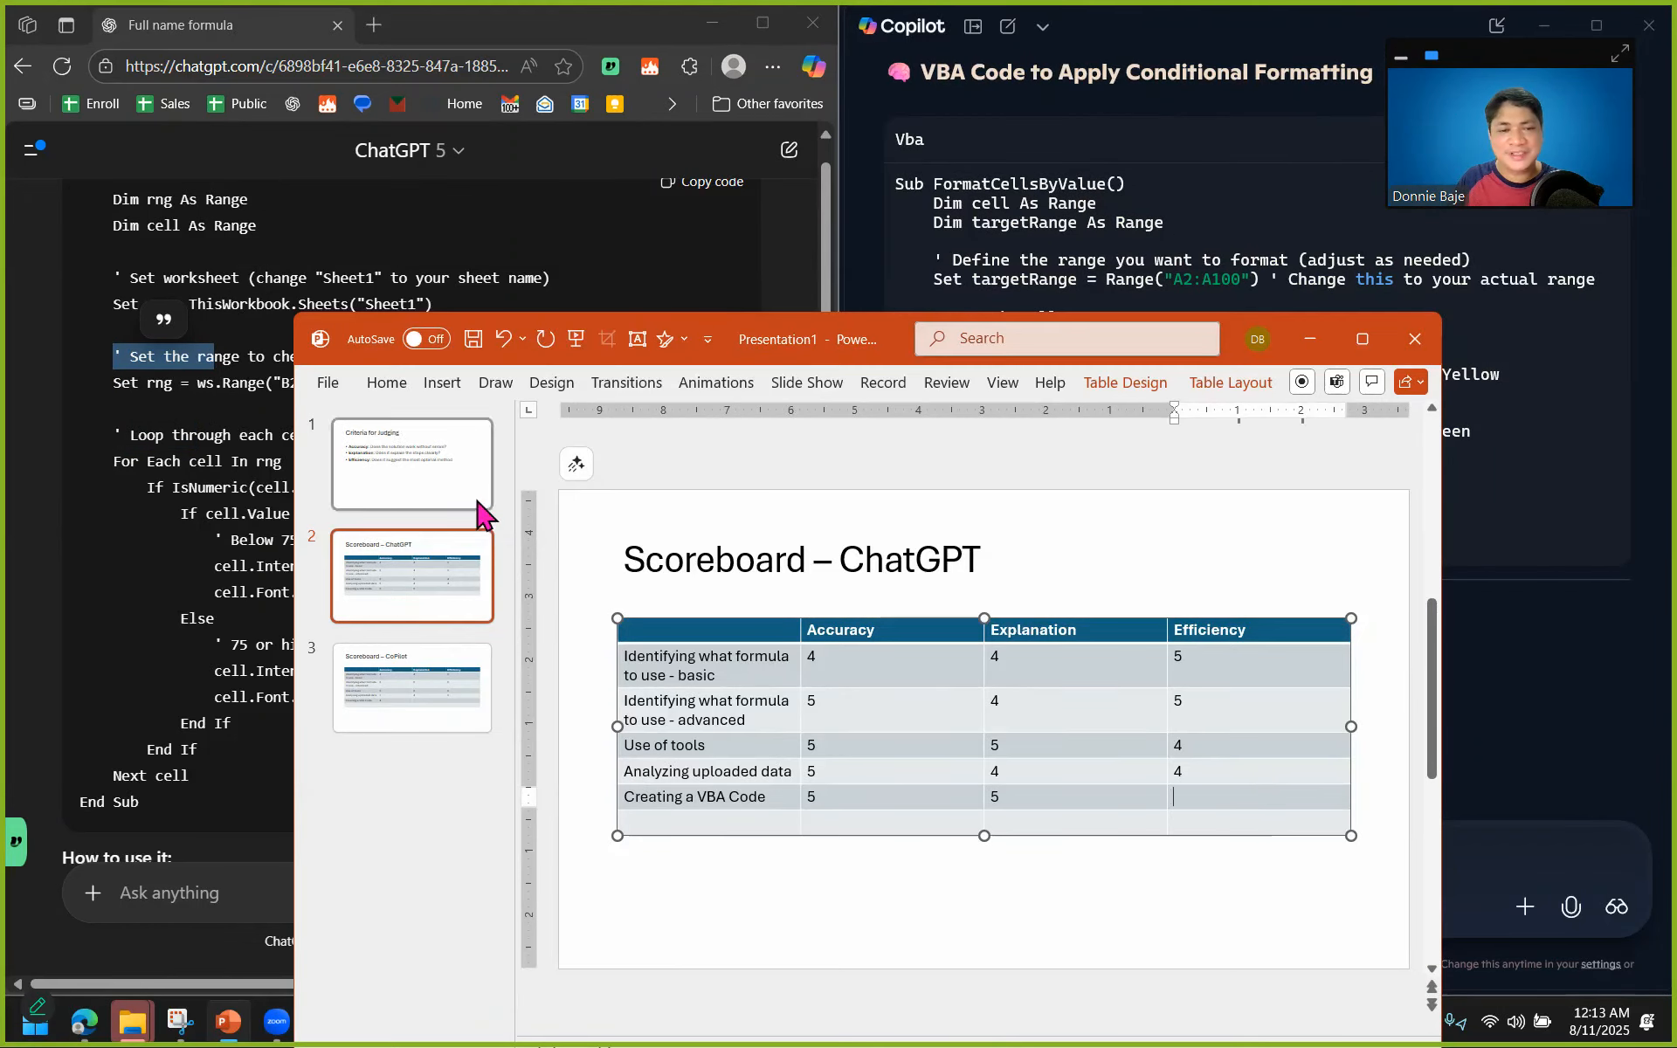
pyautogui.click(406, 487)
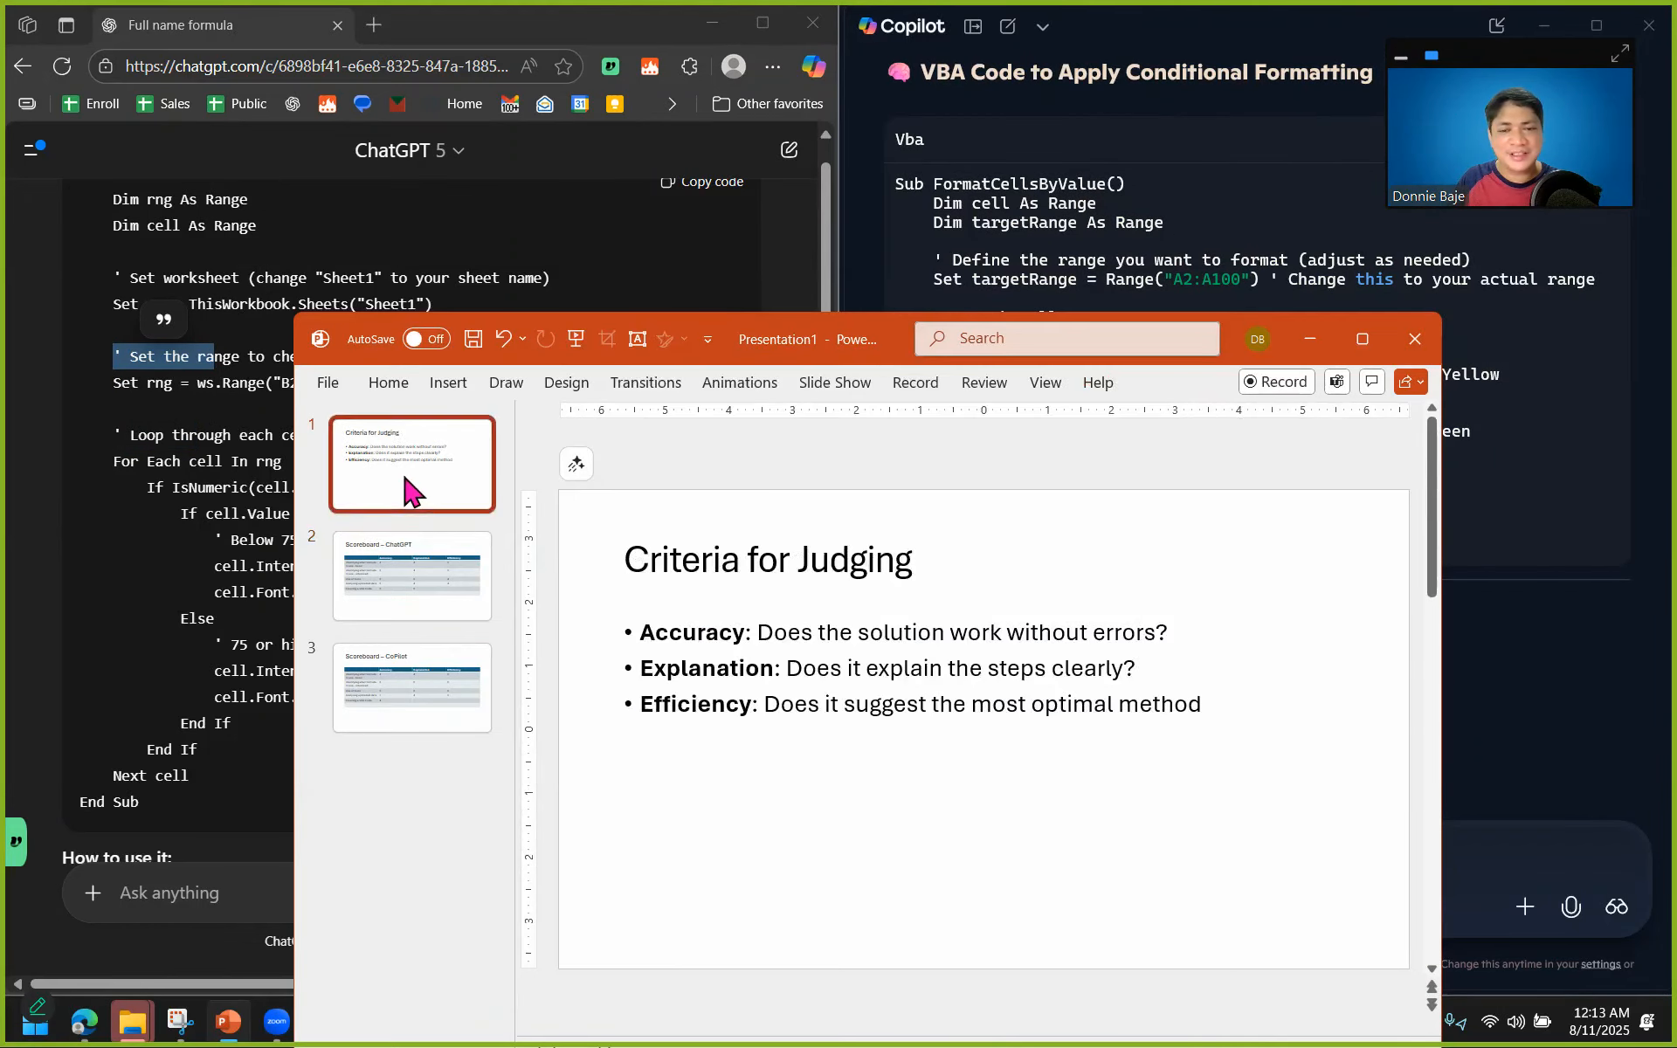
pyautogui.click(410, 702)
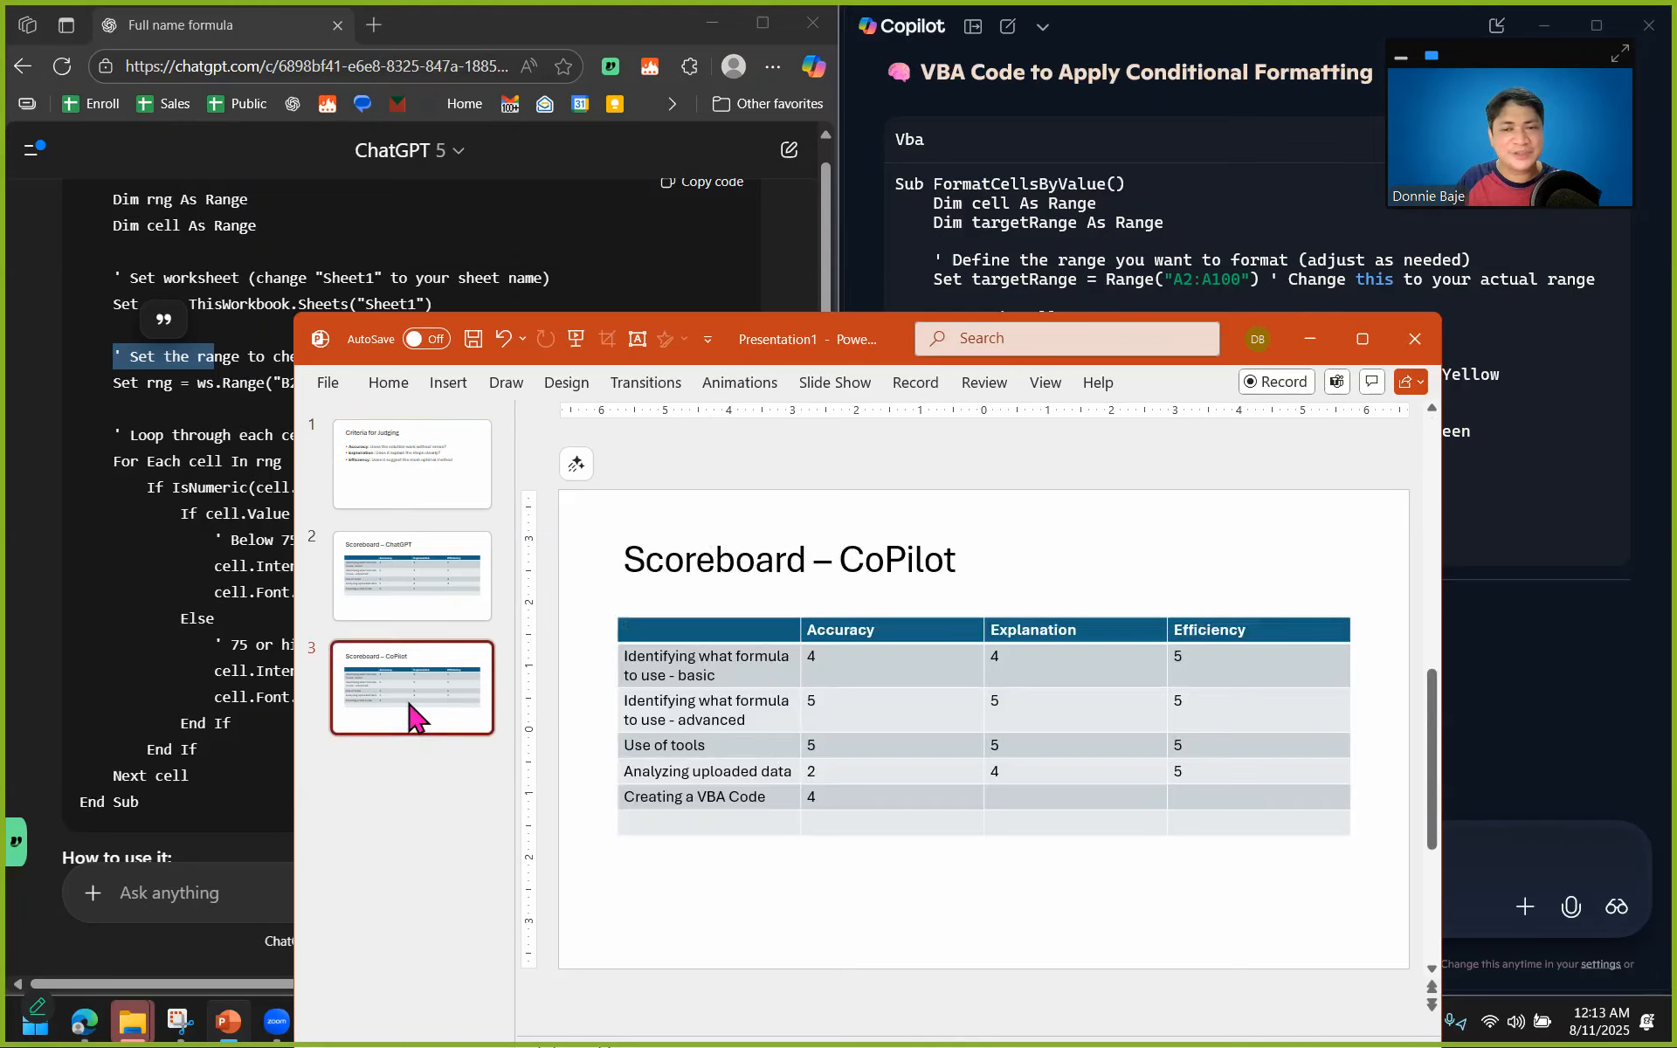
pyautogui.click(1063, 796)
pyautogui.write('4')
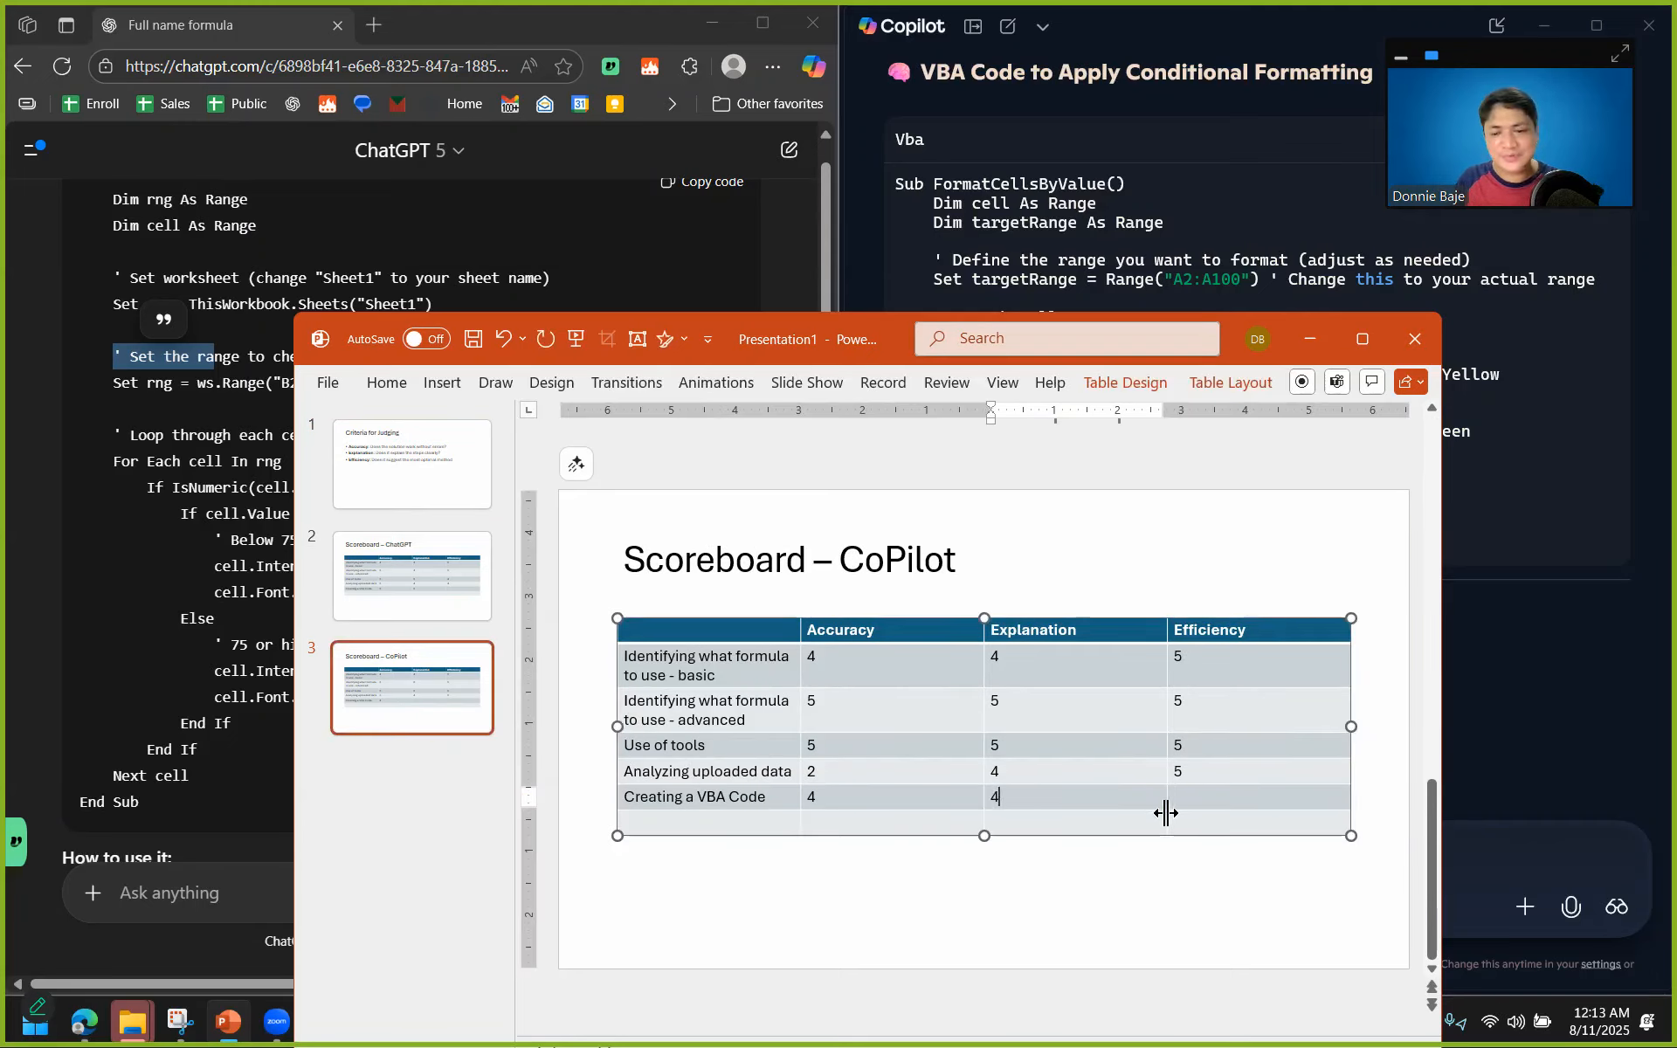
# Enter 5 as the Efficiency score for Creating a VBA Code on both the CoPilot and ChatGPT scoreboards.
pyautogui.click(1237, 804)
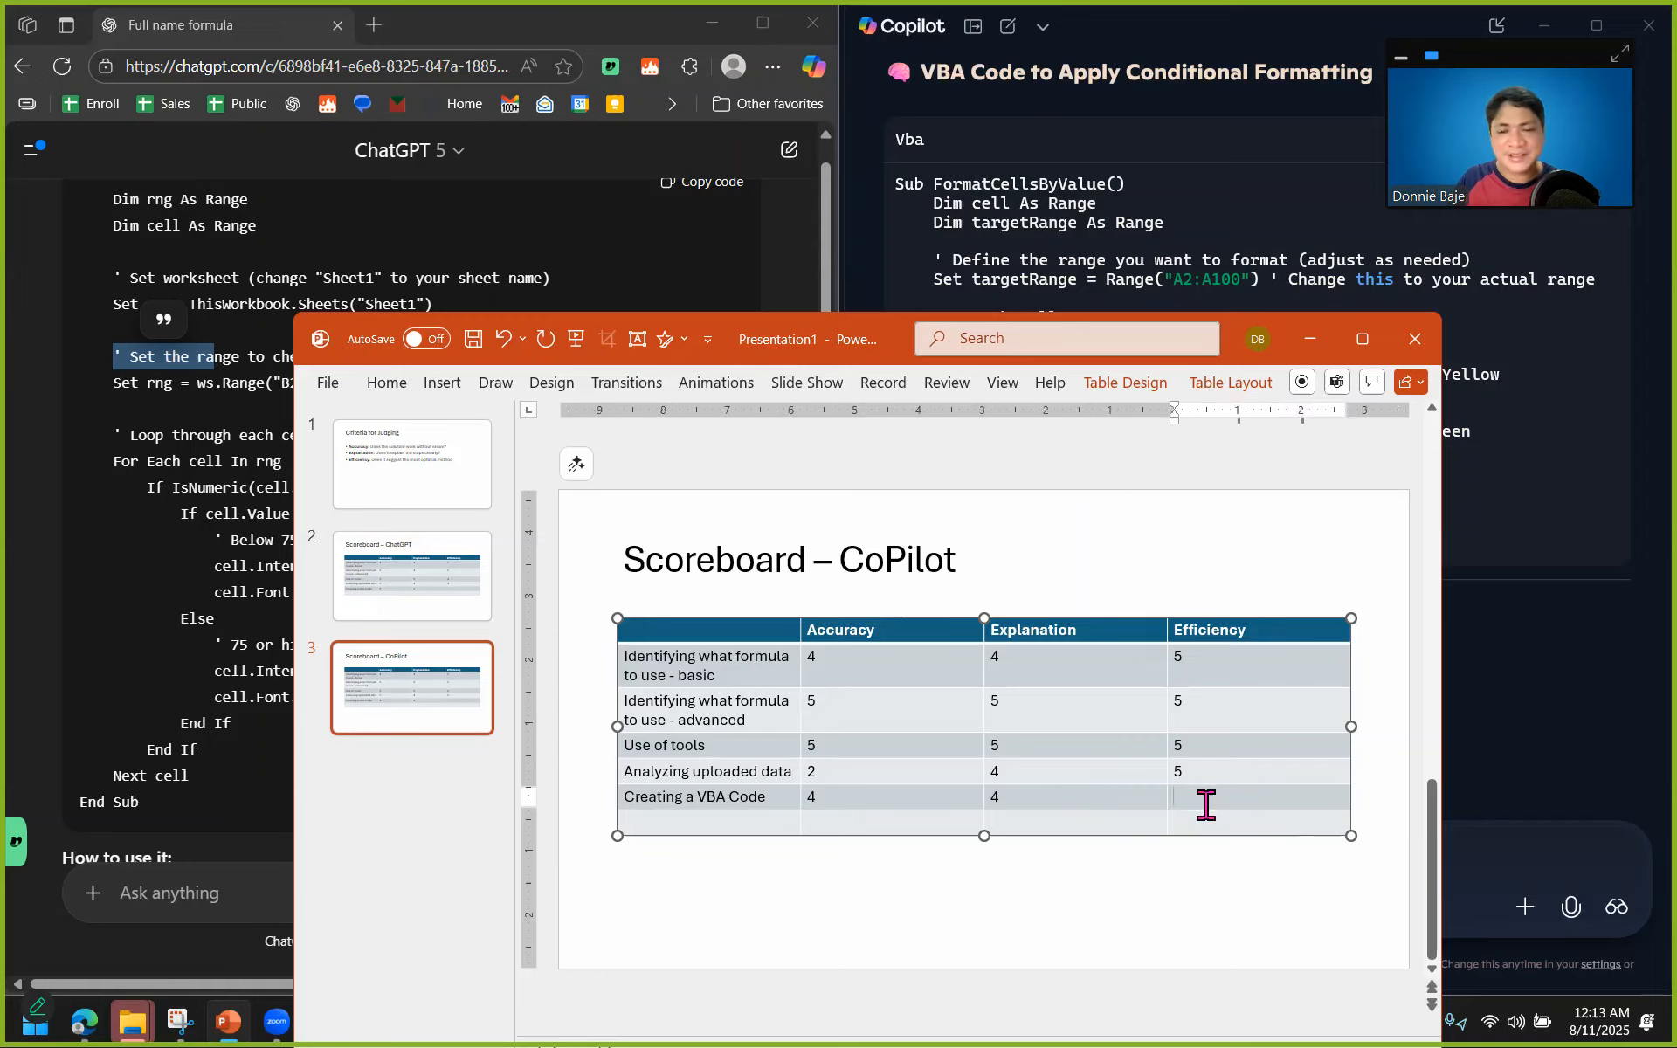
pyautogui.write('5')
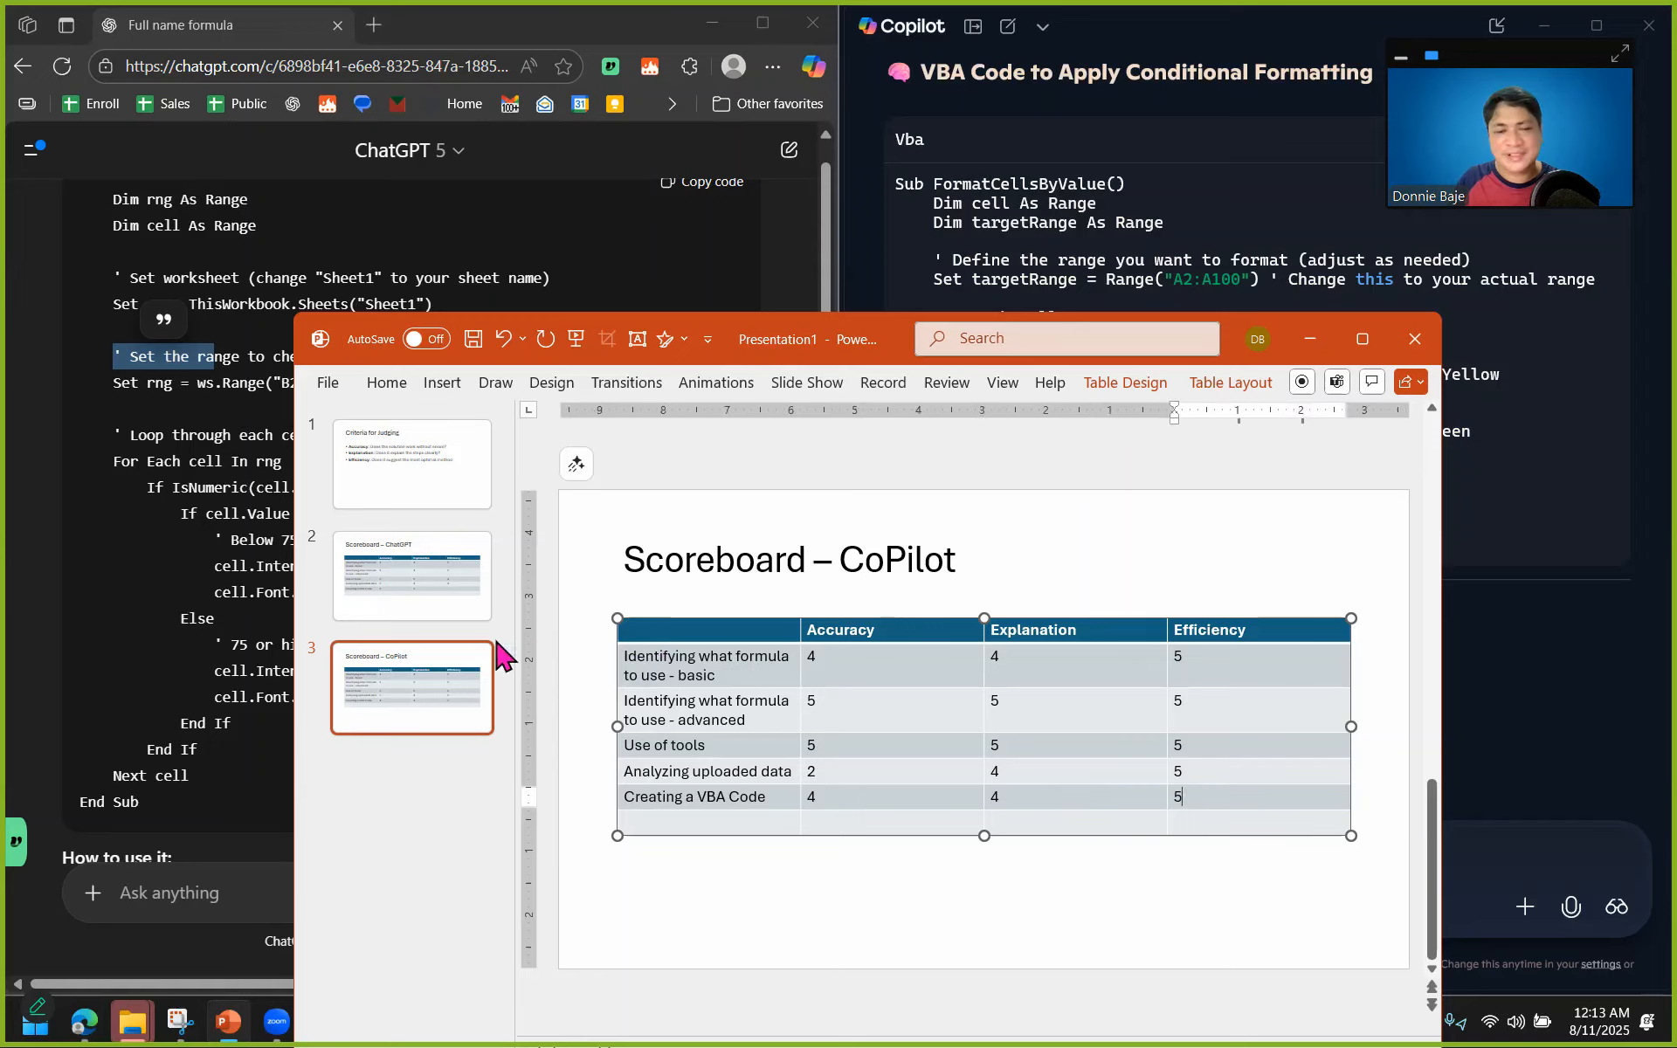
pyautogui.click(419, 594)
pyautogui.click(1197, 796)
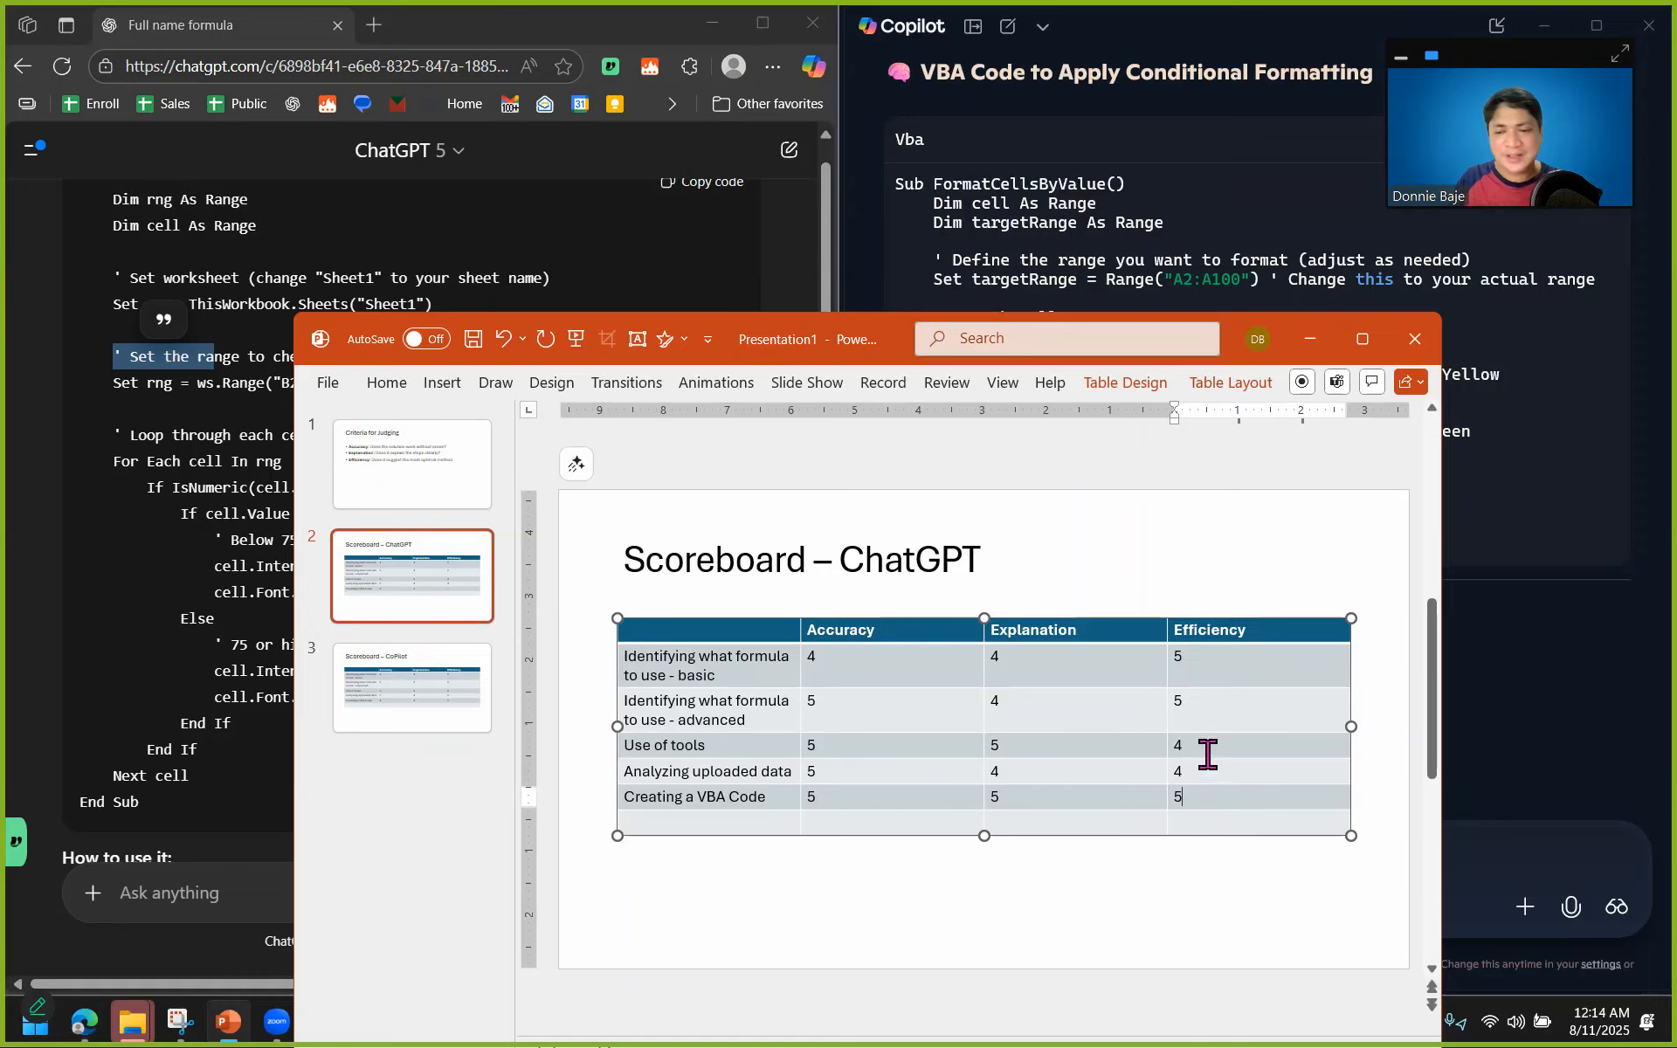
# Maximize the presentation and compare the scores on the ChatGPT and CoPilot scoreboard slides.
pyautogui.click(450, 703)
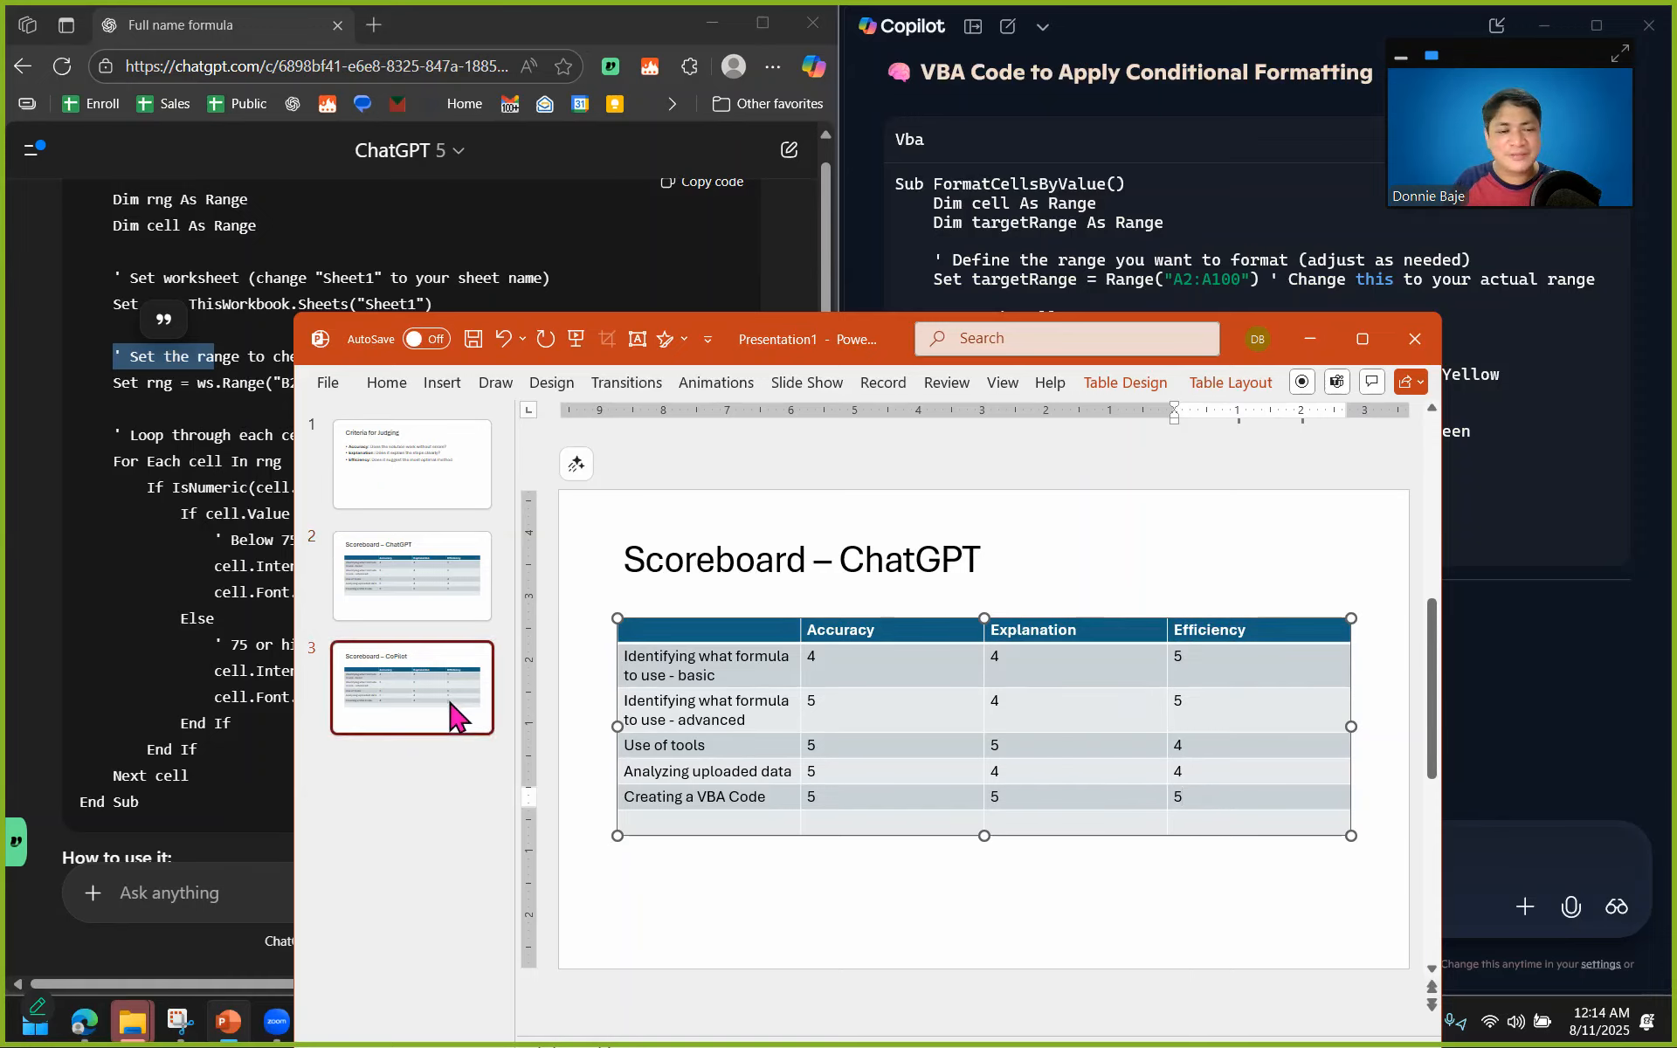
pyautogui.click(447, 581)
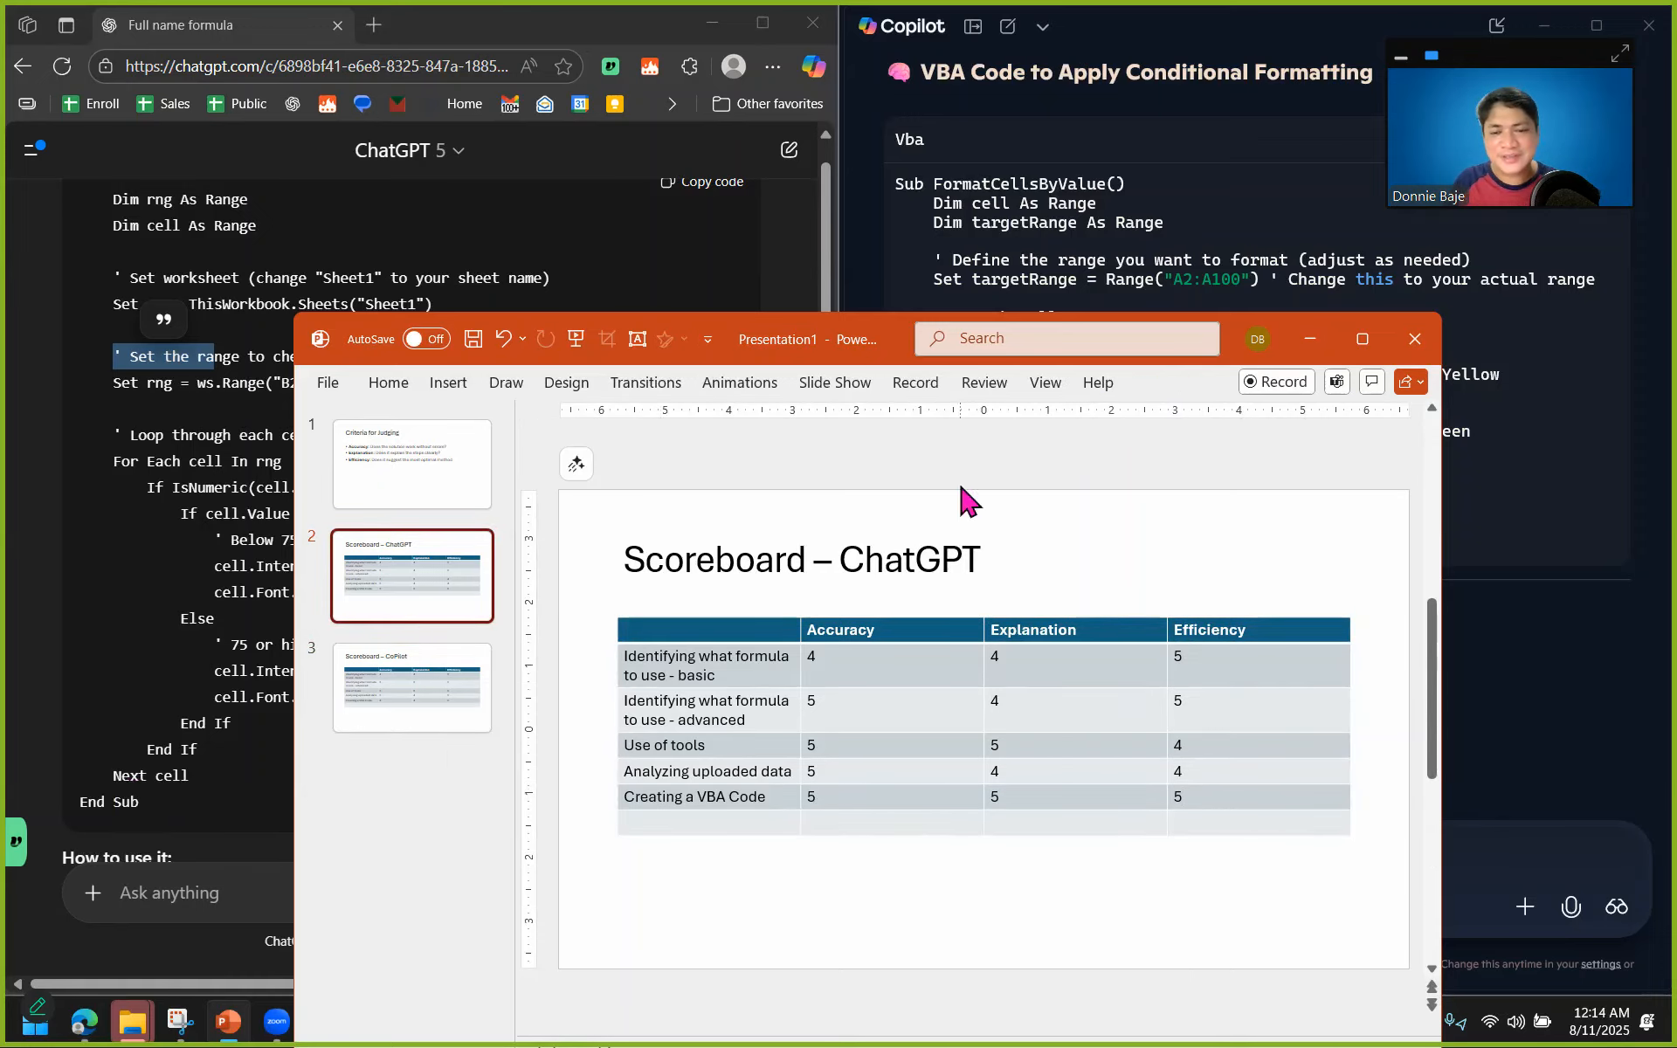
pyautogui.click(1363, 340)
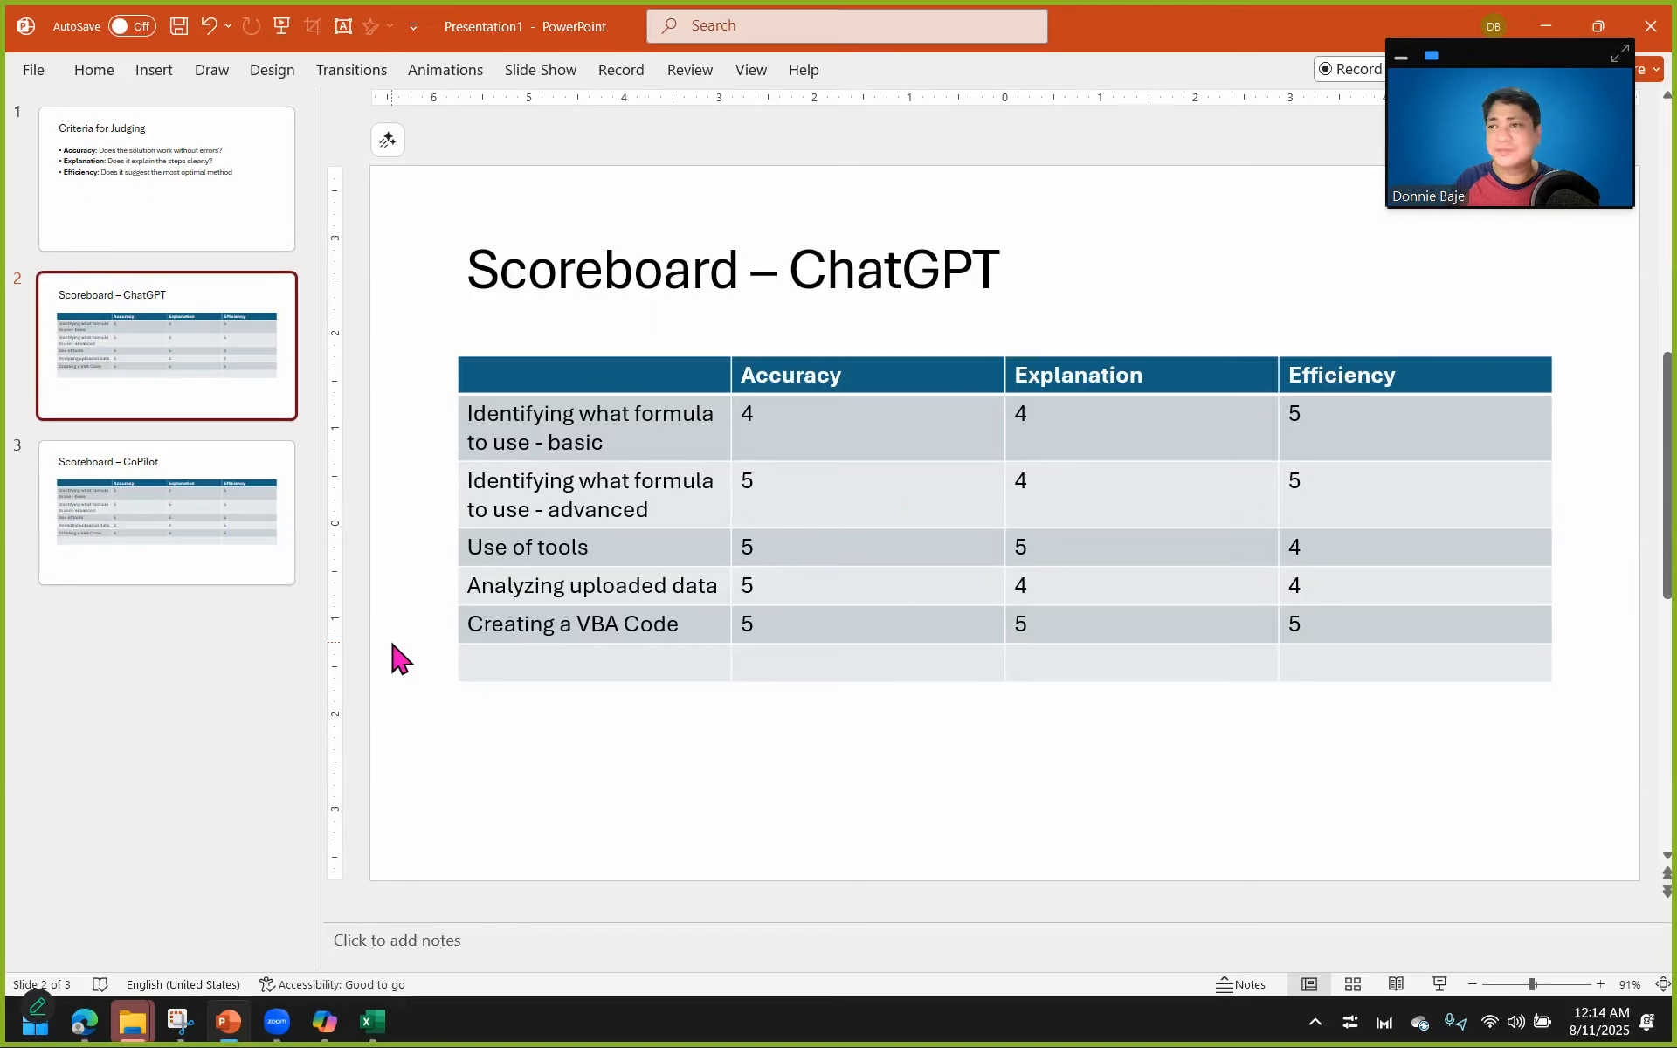
pyautogui.click(266, 533)
pyautogui.click(214, 398)
pyautogui.click(234, 493)
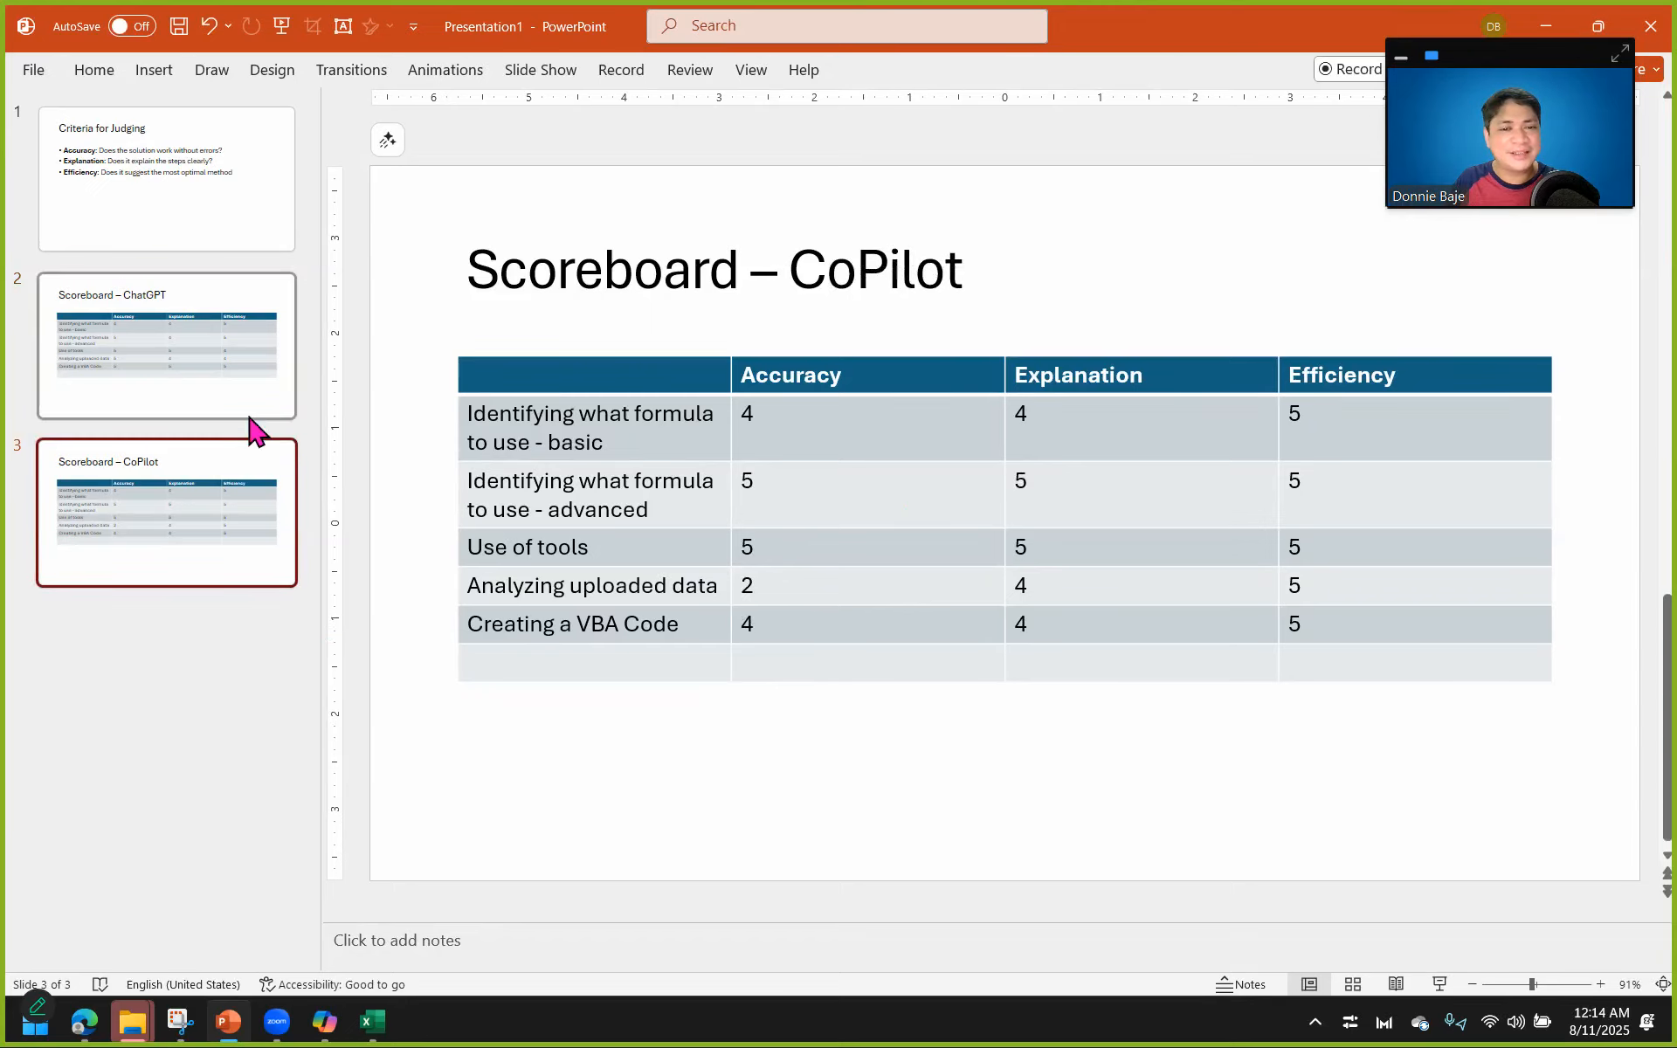
pyautogui.click(249, 417)
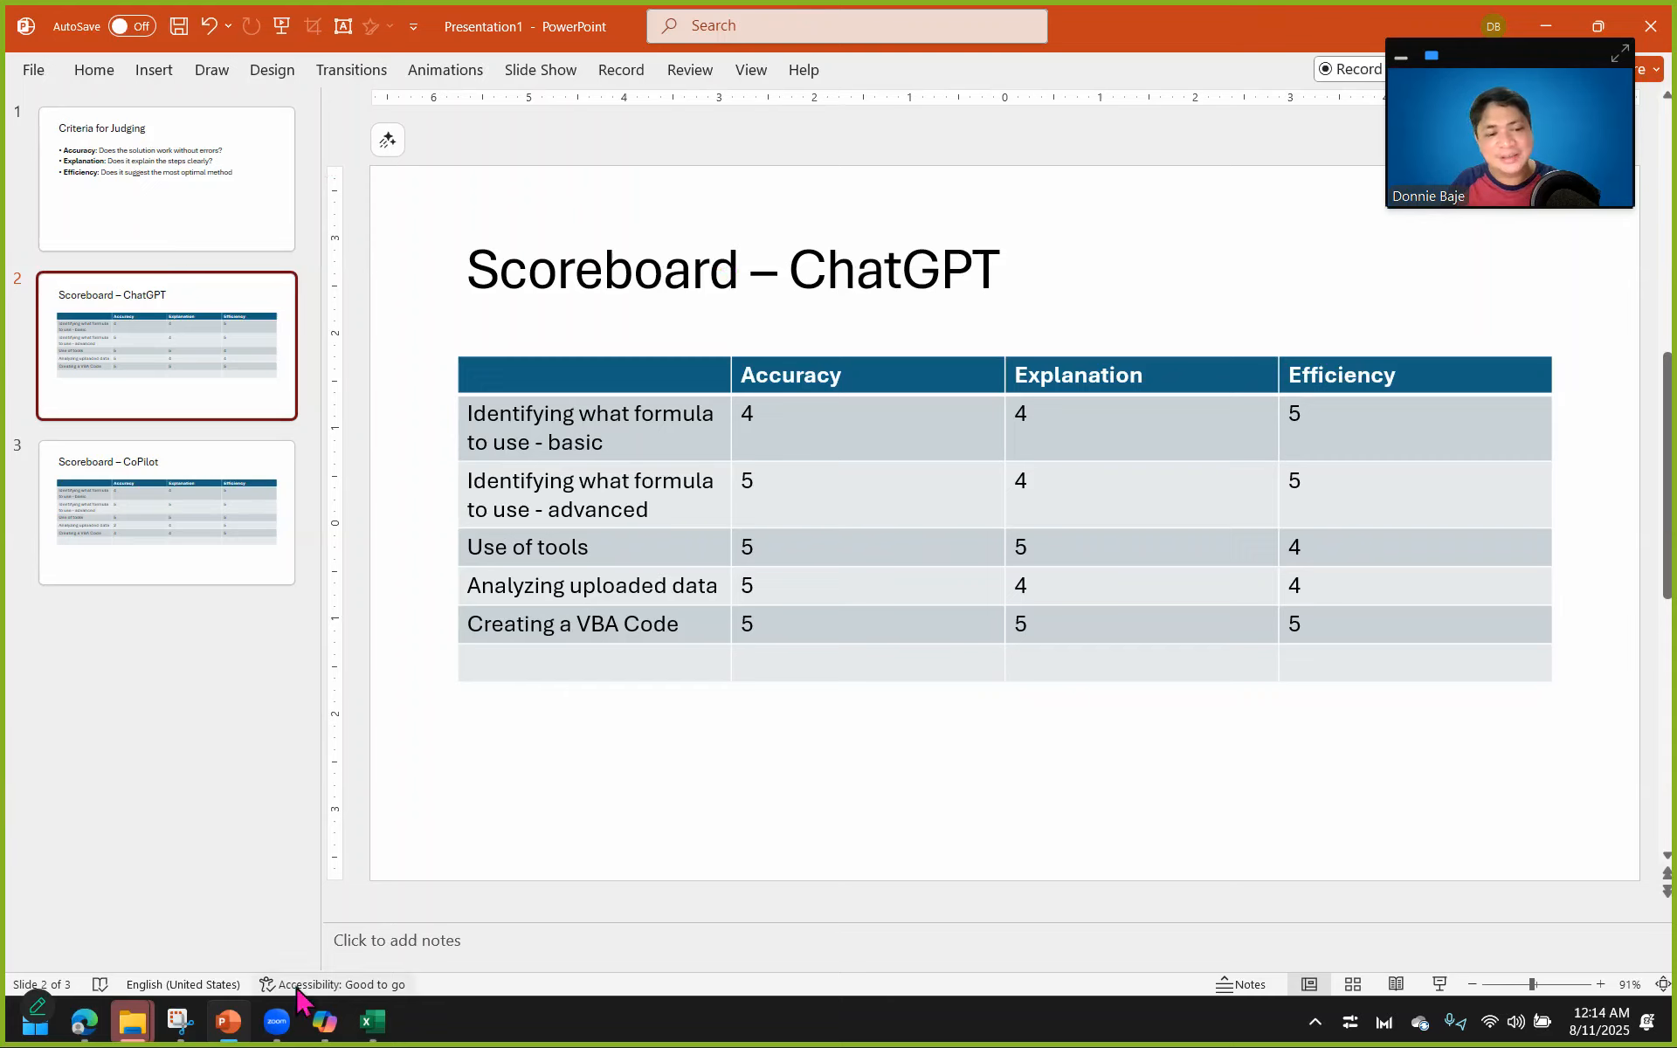
# Enter the totals 24 for Accuracy and 22 for Explanation in the ChatGPT scoreboard's empty last row.
pyautogui.moveTo(253, 1022)
pyautogui.click(843, 668)
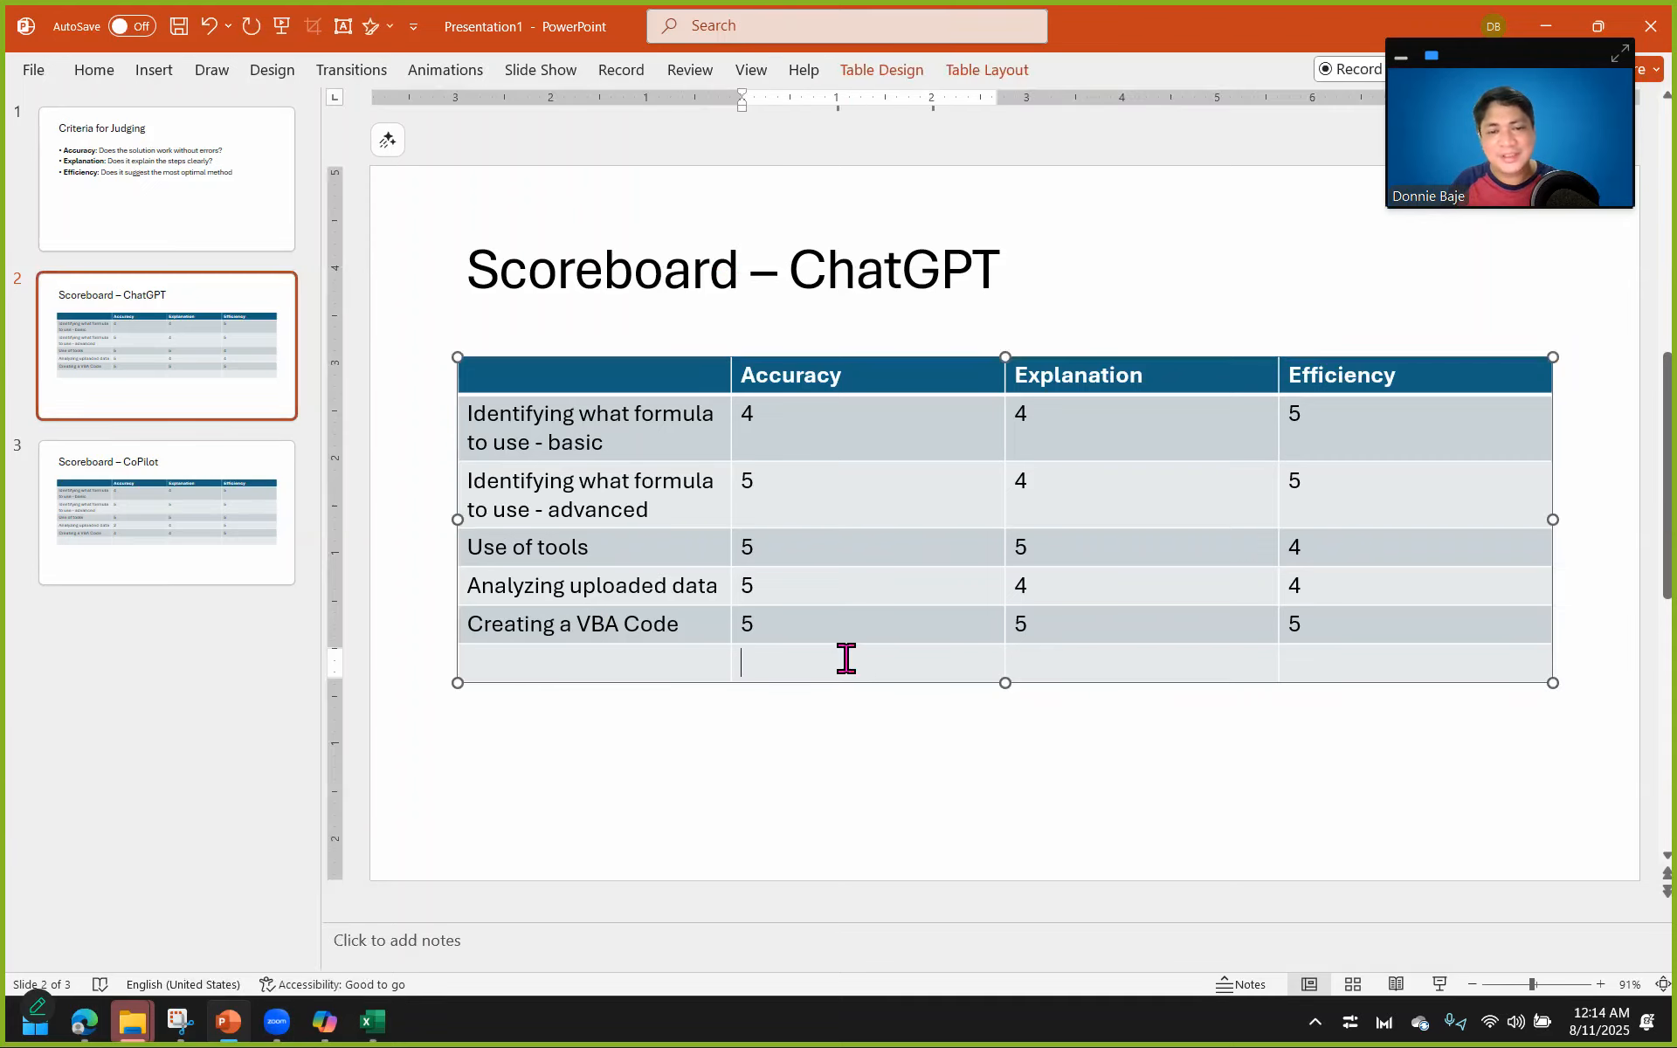
pyautogui.write('24')
pyautogui.press('Tab')
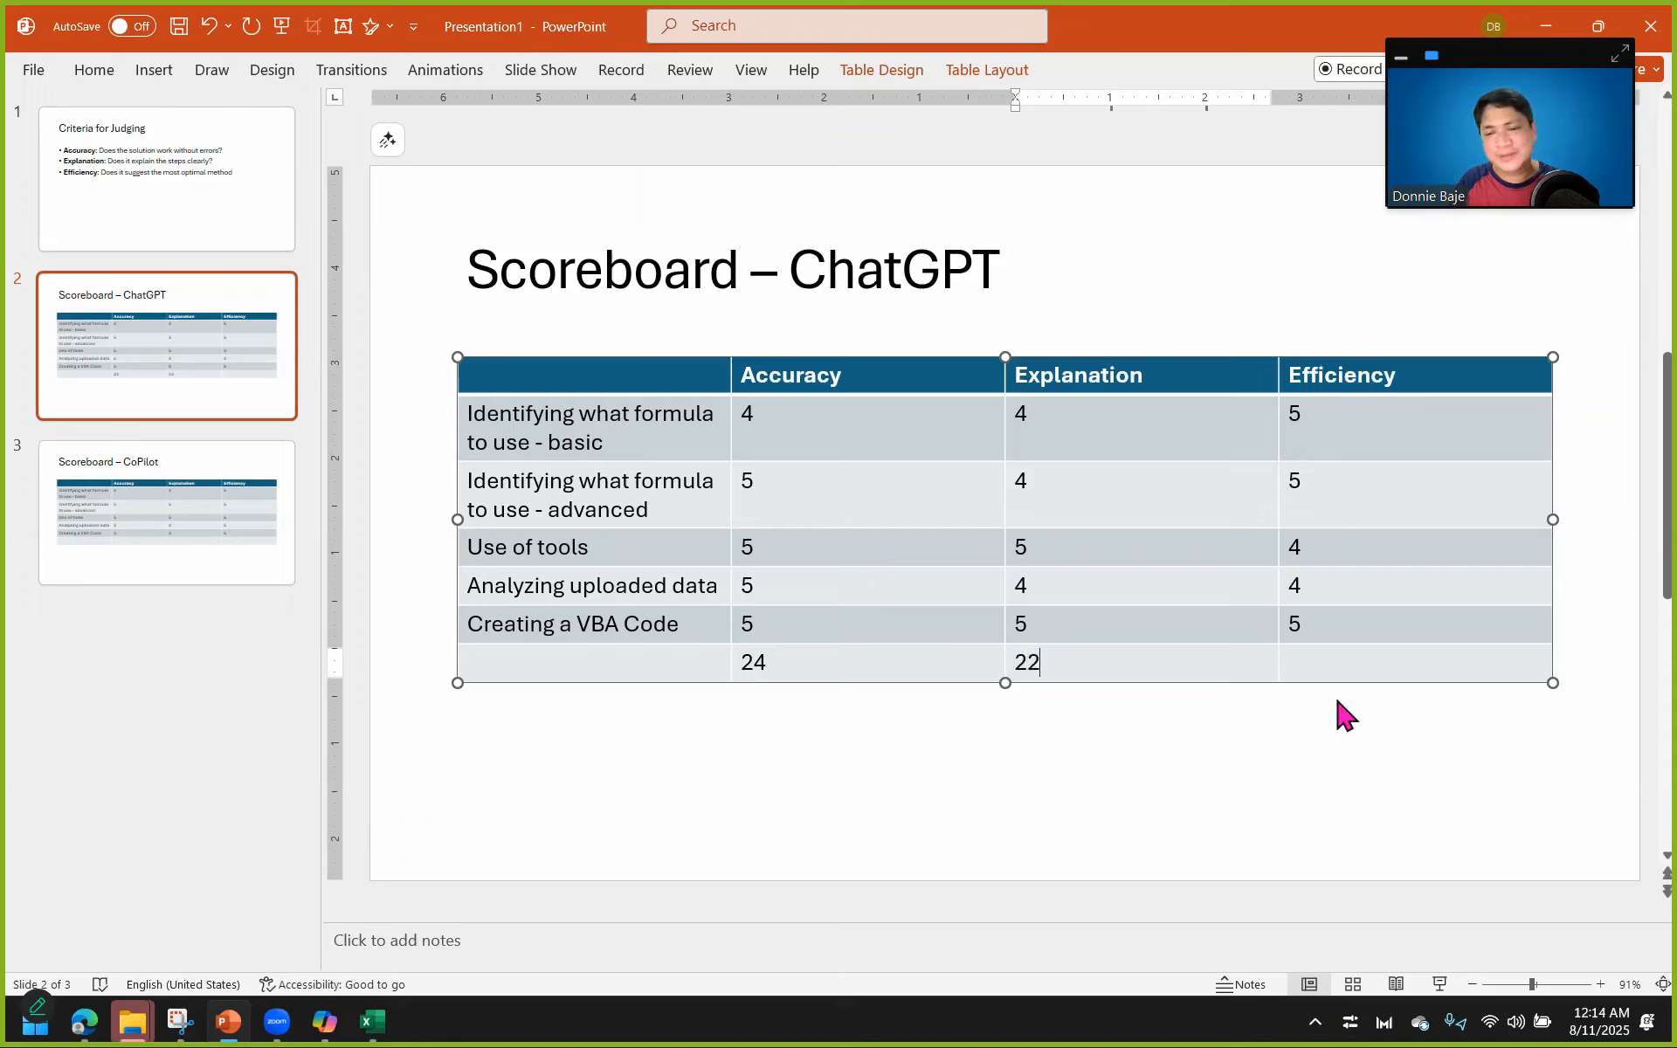
pyautogui.press('Tab')
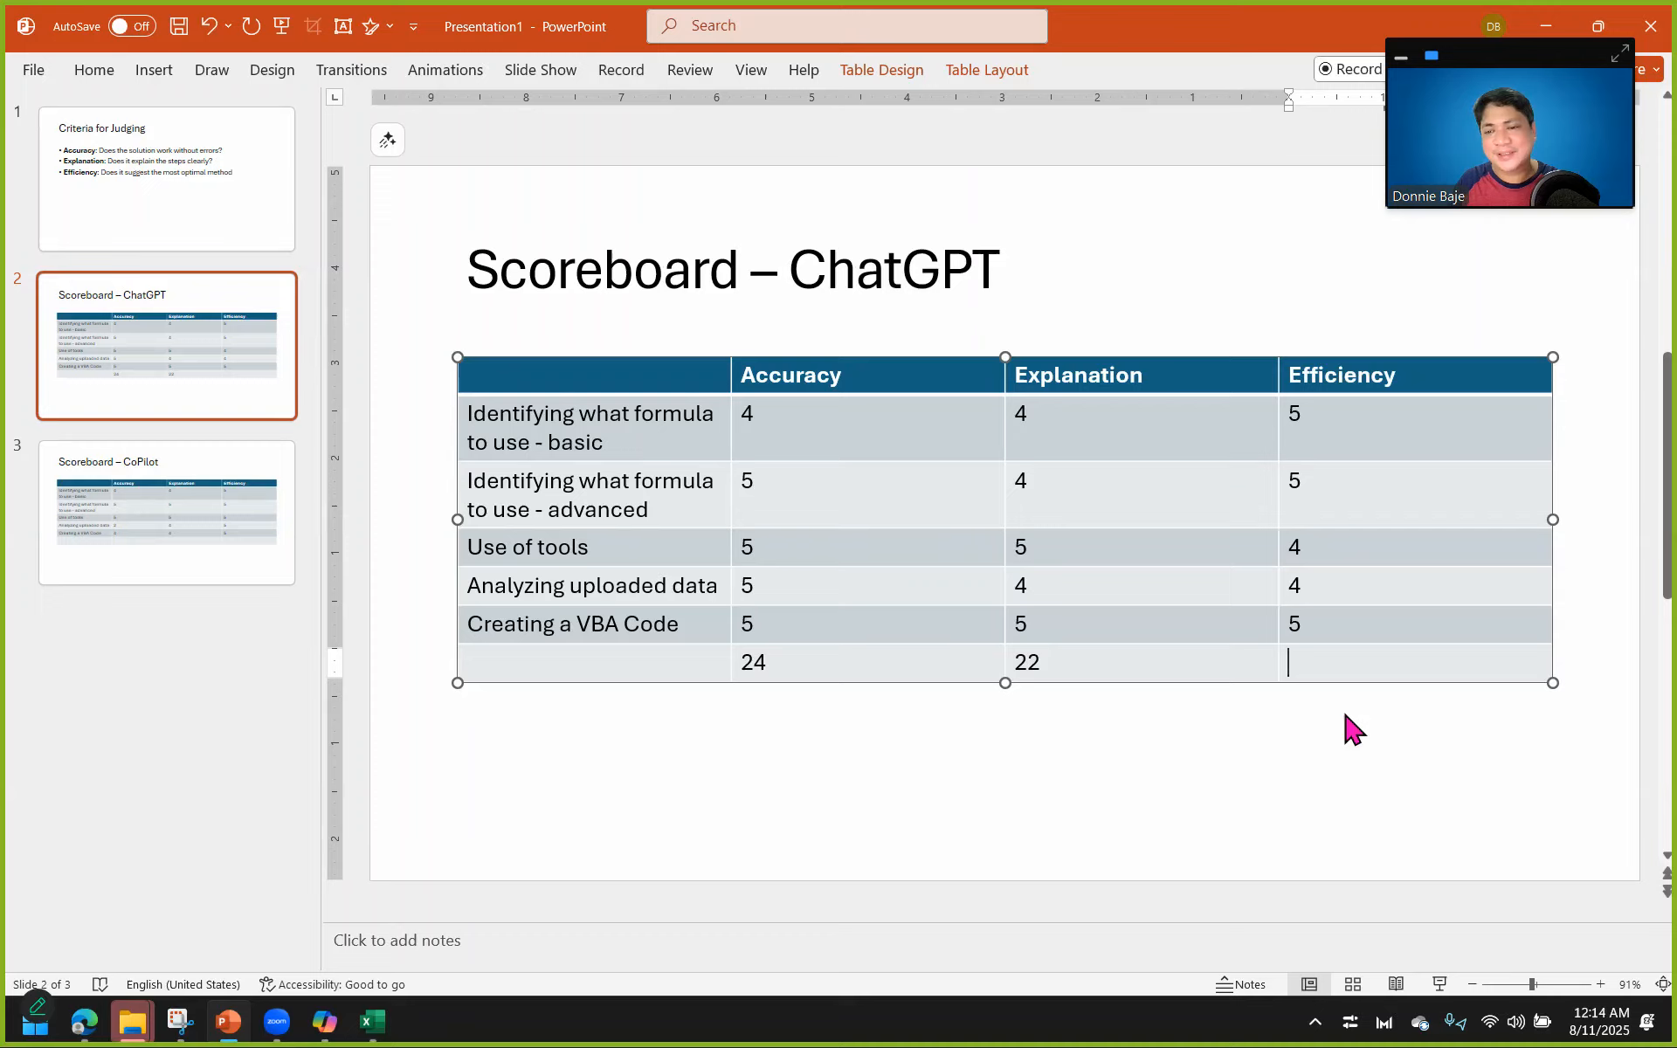